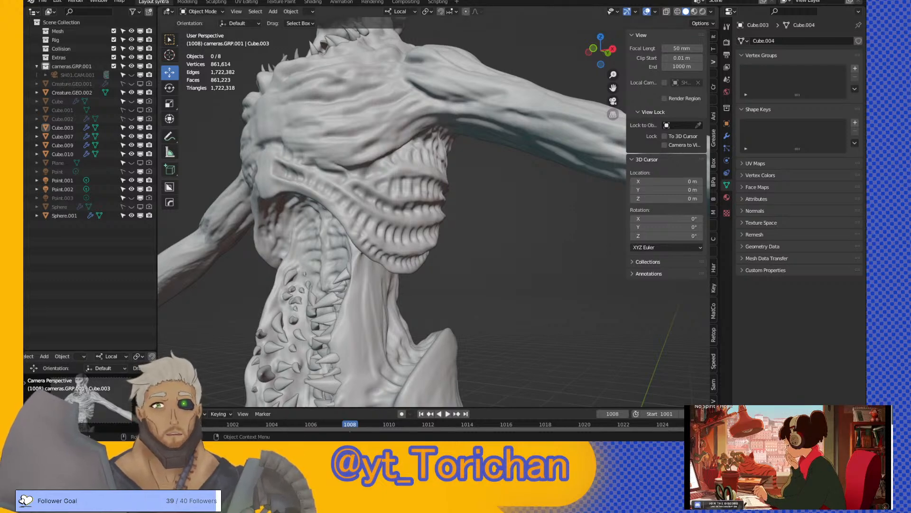
- Examine the sculpted ribs and the underside of the creature's ribcage up close
{"action": "middle_click_drag", "start_coordinate": [457, 169], "coordinate": [434, 243]}
{"action": "scroll", "coordinate": [503, 174], "scroll_direction": "up", "scroll_amount": 5}
{"action": "middle_click_drag", "start_coordinate": [431, 164], "coordinate": [457, 196], "text": "shift"}
{"action": "scroll", "coordinate": [437, 235], "scroll_direction": "up", "scroll_amount": 3}
{"action": "scroll", "coordinate": [462, 202], "scroll_direction": "up", "scroll_amount": 2}
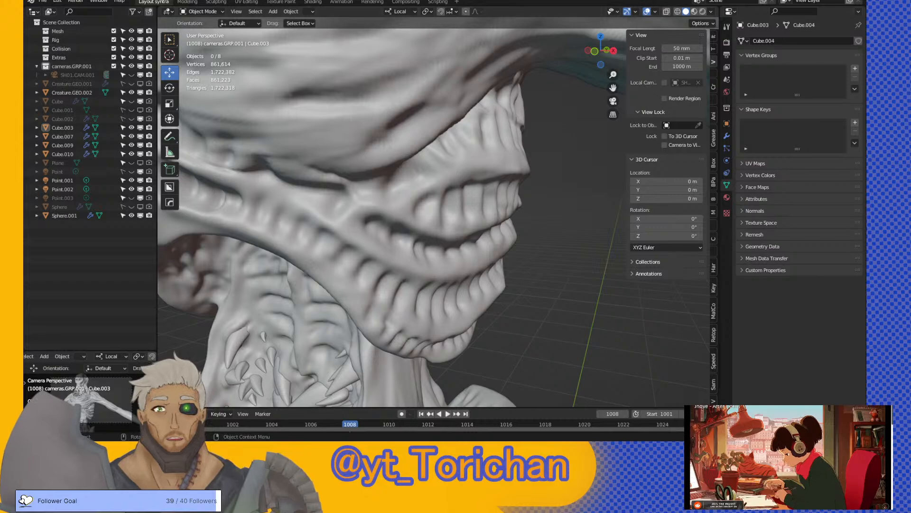
{"action": "scroll", "coordinate": [514, 272], "scroll_direction": "down", "scroll_amount": 5}
{"action": "scroll", "coordinate": [514, 256], "scroll_direction": "up", "scroll_amount": 4}
{"action": "middle_click_drag", "start_coordinate": [508, 255], "coordinate": [461, 153], "text": "shift"}
- Examine the teeth and spikes lining the creature's open throat from several angles
{"action": "scroll", "coordinate": [469, 150], "scroll_direction": "down", "scroll_amount": 4}
{"action": "scroll", "coordinate": [438, 196], "scroll_direction": "up", "scroll_amount": 4}
{"action": "middle_click_drag", "start_coordinate": [449, 188], "coordinate": [468, 195]}
{"action": "scroll", "coordinate": [457, 158], "scroll_direction": "up", "scroll_amount": 5}
{"action": "scroll", "coordinate": [479, 190], "scroll_direction": "down", "scroll_amount": 4}
{"action": "scroll", "coordinate": [489, 195], "scroll_direction": "up", "scroll_amount": 4}
{"action": "scroll", "coordinate": [491, 201], "scroll_direction": "down", "scroll_amount": 3}
{"action": "scroll", "coordinate": [472, 195], "scroll_direction": "up", "scroll_amount": 3}
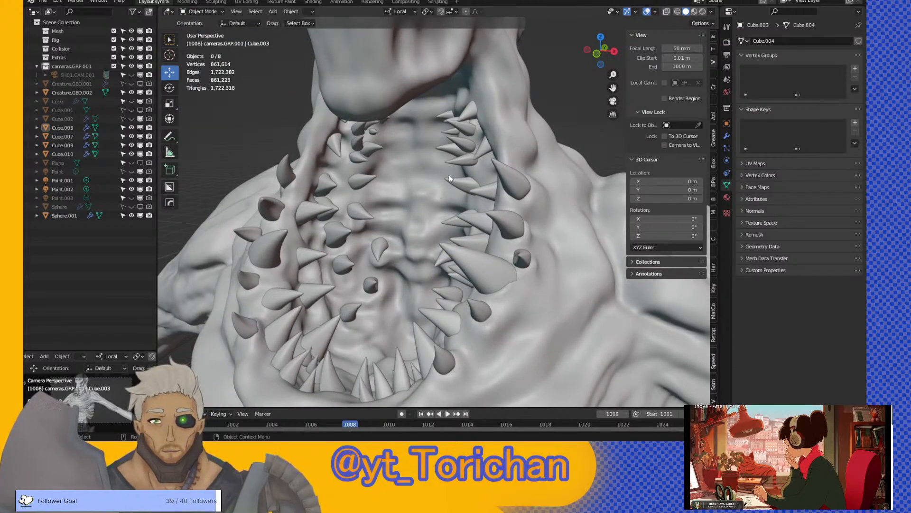
{"action": "middle_click_drag", "start_coordinate": [454, 176], "coordinate": [545, 187]}
{"action": "scroll", "coordinate": [437, 151], "scroll_direction": "down", "scroll_amount": 3}
{"action": "scroll", "coordinate": [506, 190], "scroll_direction": "up", "scroll_amount": 3}
{"action": "scroll", "coordinate": [491, 166], "scroll_direction": "up", "scroll_amount": 3}
- Examine the creature's face and the folds along the side of its head
{"action": "middle_click_drag", "start_coordinate": [492, 166], "coordinate": [398, 158]}
{"action": "scroll", "coordinate": [429, 188], "scroll_direction": "up", "scroll_amount": 2}
{"action": "scroll", "coordinate": [430, 188], "scroll_direction": "down", "scroll_amount": 5}
{"action": "scroll", "coordinate": [437, 195], "scroll_direction": "up", "scroll_amount": 3}
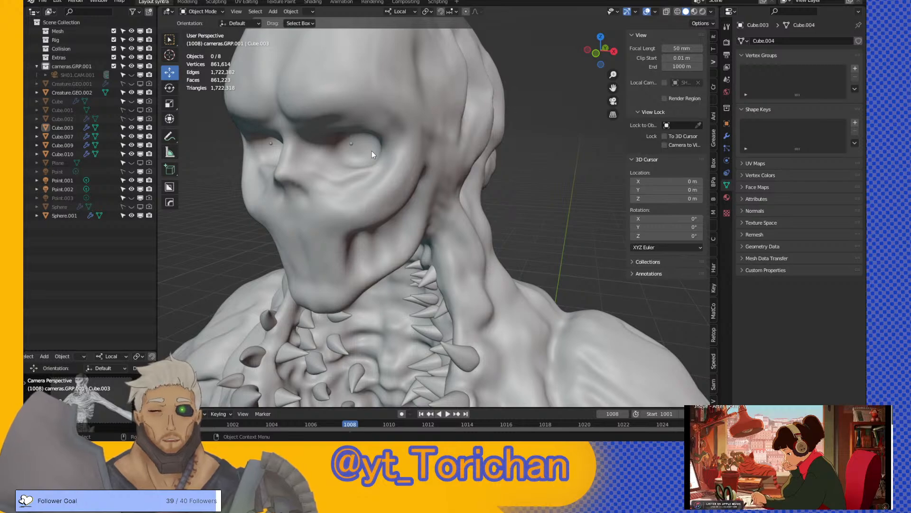
{"action": "middle_click_drag", "start_coordinate": [519, 141], "coordinate": [494, 155]}
{"action": "scroll", "coordinate": [491, 155], "scroll_direction": "up", "scroll_amount": 5}
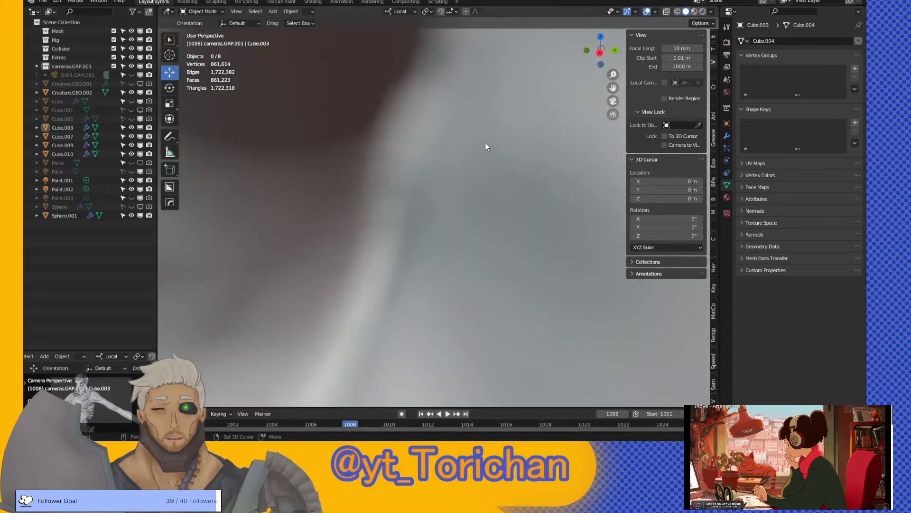
{"action": "scroll", "coordinate": [484, 143], "scroll_direction": "down", "scroll_amount": 6}
{"action": "scroll", "coordinate": [481, 161], "scroll_direction": "up", "scroll_amount": 2}
{"action": "scroll", "coordinate": [480, 178], "scroll_direction": "down", "scroll_amount": 3}
{"action": "scroll", "coordinate": [455, 174], "scroll_direction": "up", "scroll_amount": 4}
{"action": "scroll", "coordinate": [477, 165], "scroll_direction": "up", "scroll_amount": 4}
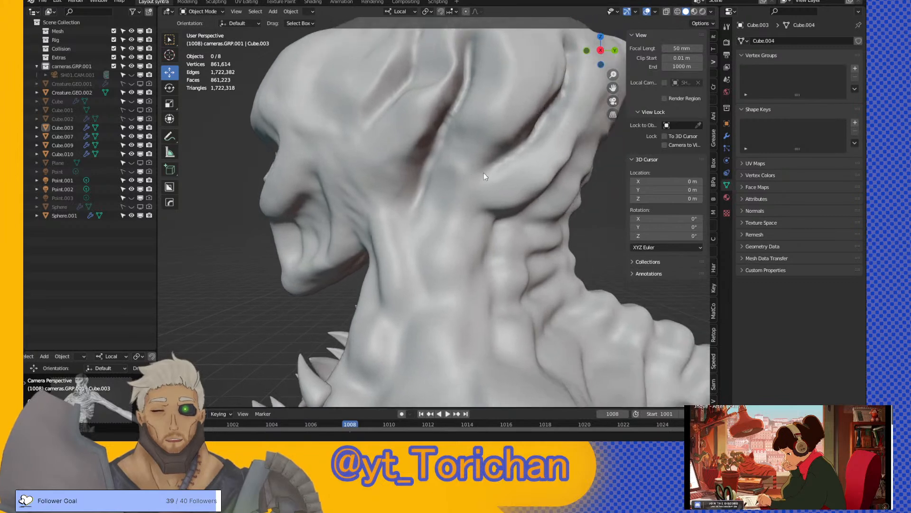
- Examine the neck, shoulder and chest muscles from the side, including the ridged ribs below the arm
{"action": "scroll", "coordinate": [483, 188], "scroll_direction": "down", "scroll_amount": 5}
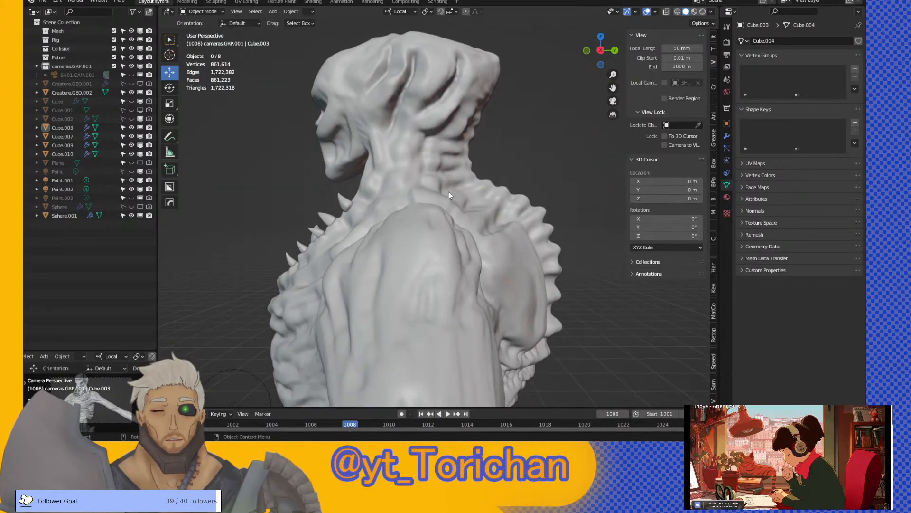
{"action": "scroll", "coordinate": [449, 192], "scroll_direction": "up", "scroll_amount": 6}
{"action": "middle_click_drag", "start_coordinate": [429, 187], "coordinate": [445, 200]}
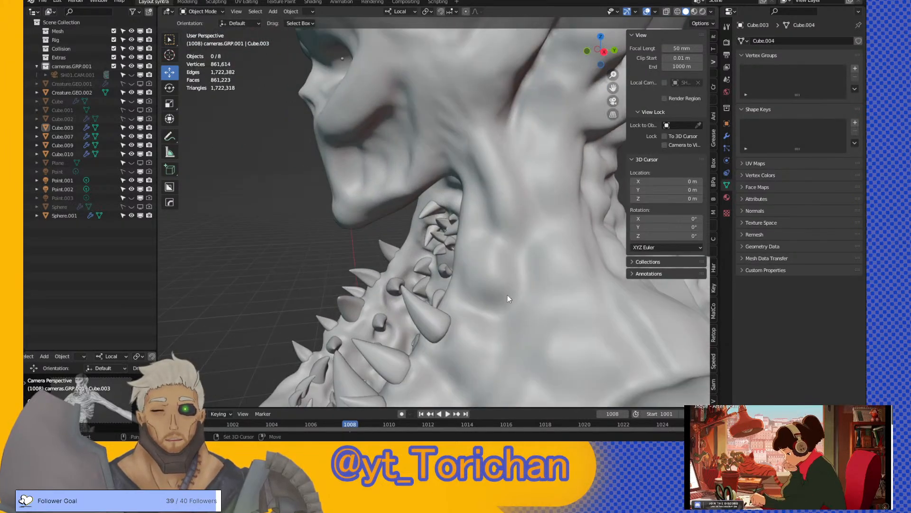
{"action": "scroll", "coordinate": [506, 190], "scroll_direction": "up", "scroll_amount": 5}
{"action": "scroll", "coordinate": [480, 169], "scroll_direction": "down", "scroll_amount": 4}
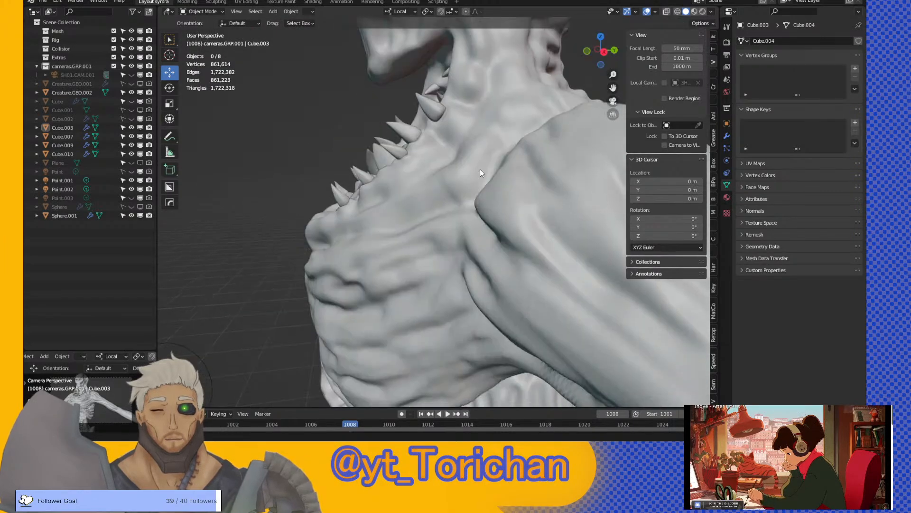
{"action": "scroll", "coordinate": [542, 244], "scroll_direction": "up", "scroll_amount": 6}
{"action": "scroll", "coordinate": [480, 144], "scroll_direction": "up", "scroll_amount": 4}
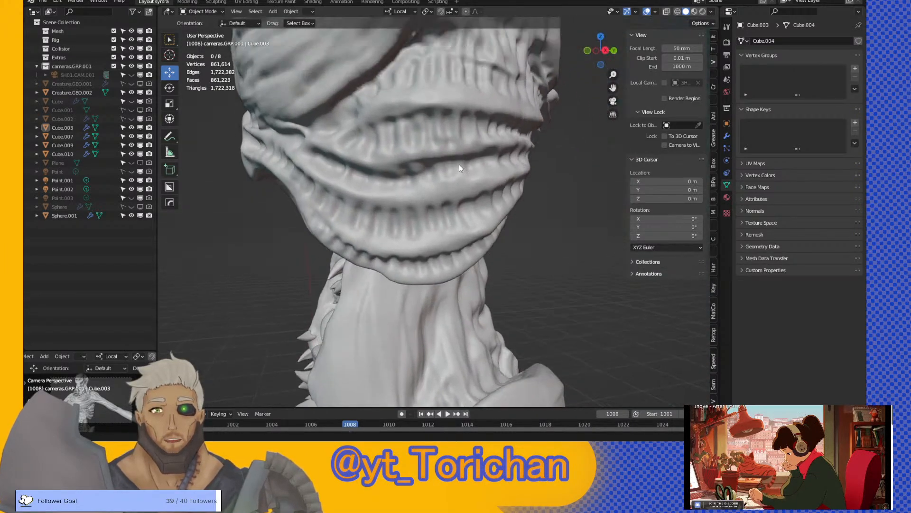
{"action": "scroll", "coordinate": [424, 178], "scroll_direction": "up", "scroll_amount": 2}
{"action": "scroll", "coordinate": [427, 196], "scroll_direction": "down", "scroll_amount": 3}
{"action": "middle_click_drag", "start_coordinate": [439, 192], "coordinate": [511, 189]}
{"action": "scroll", "coordinate": [476, 226], "scroll_direction": "up", "scroll_amount": 3}
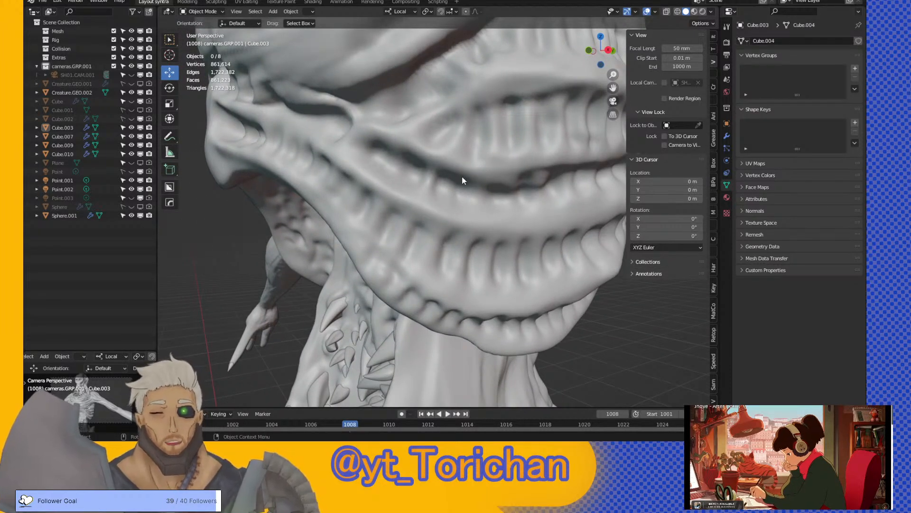
- Examine the creature's knees and lower legs, and the clawed fingers of its hand
{"action": "middle_click_drag", "start_coordinate": [483, 153], "coordinate": [429, 116]}
{"action": "middle_click_drag", "start_coordinate": [443, 246], "coordinate": [460, 149], "text": "shift"}
{"action": "scroll", "coordinate": [463, 148], "scroll_direction": "down", "scroll_amount": 8, "text": "shift"}
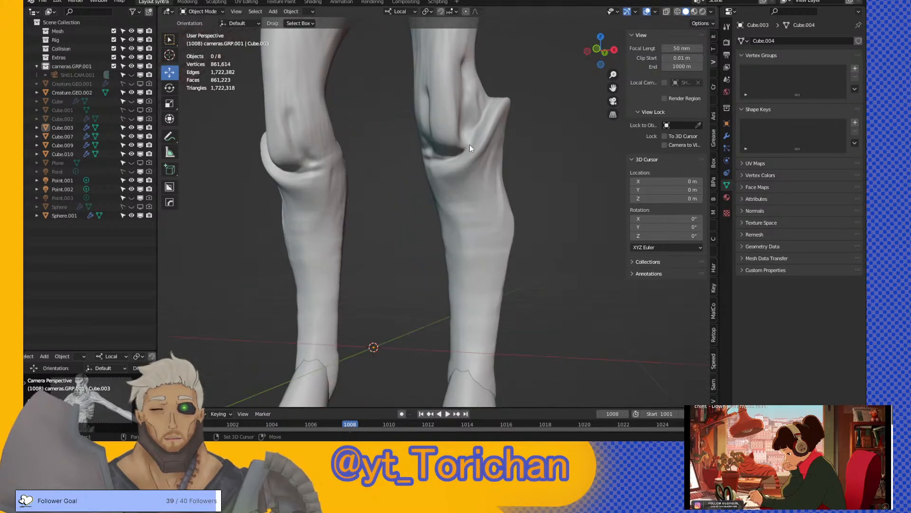
{"action": "middle_click_drag", "start_coordinate": [466, 199], "coordinate": [532, 202]}
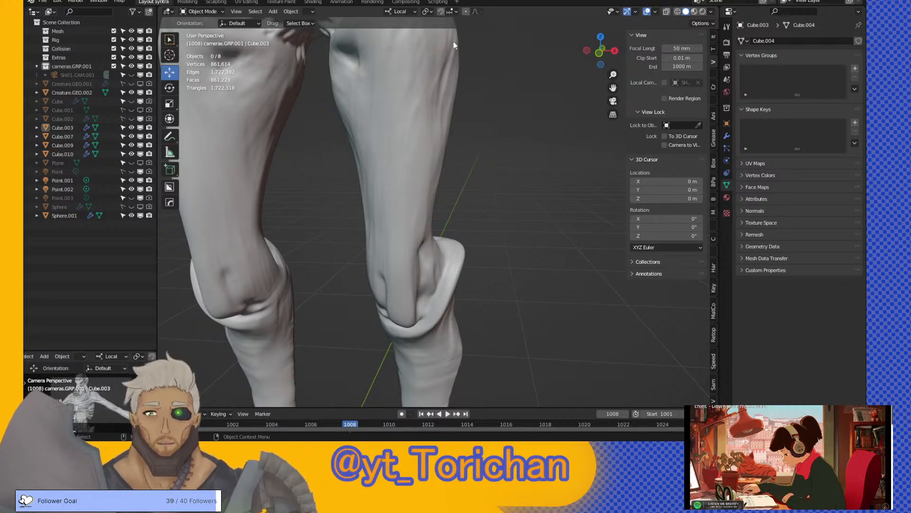
{"action": "middle_click_drag", "start_coordinate": [471, 19], "coordinate": [483, 70], "text": "shift"}
{"action": "scroll", "coordinate": [493, 79], "scroll_direction": "down", "scroll_amount": 5}
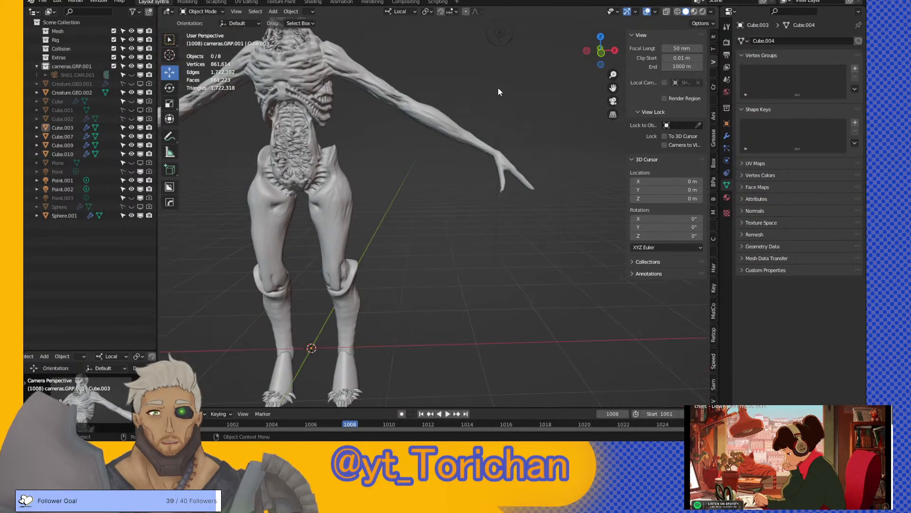
{"action": "middle_click_drag", "start_coordinate": [529, 118], "coordinate": [506, 223]}
{"action": "scroll", "coordinate": [516, 177], "scroll_direction": "up", "scroll_amount": 3}
{"action": "scroll", "coordinate": [424, 147], "scroll_direction": "up", "scroll_amount": 1}
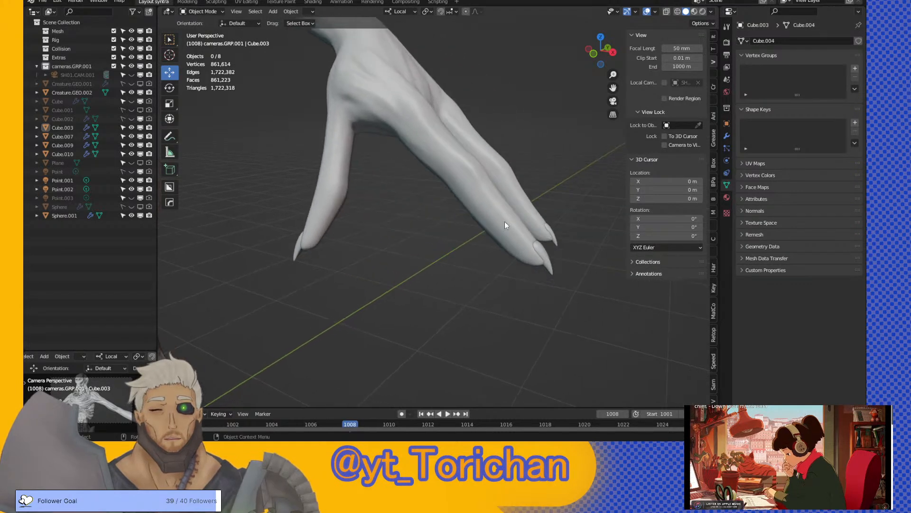
- Select the claws object and frame it in view, and select the creature's body mesh
{"action": "left_click", "coordinate": [534, 245]}
{"action": "key", "text": "KP_Decimal"}
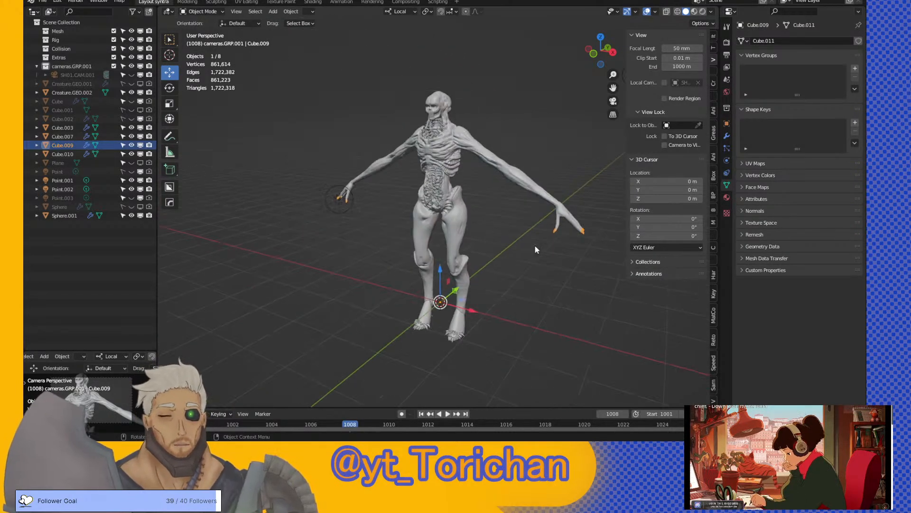
{"action": "scroll", "coordinate": [540, 232], "scroll_direction": "up", "scroll_amount": 4}
{"action": "middle_click_drag", "start_coordinate": [541, 231], "coordinate": [527, 246], "text": "shift"}
{"action": "left_click", "coordinate": [412, 213]}
{"action": "scroll", "coordinate": [412, 213], "scroll_direction": "up", "scroll_amount": 2}
{"action": "scroll", "coordinate": [403, 221], "scroll_direction": "up", "scroll_amount": 2}
{"action": "left_click", "coordinate": [384, 213]}
{"action": "scroll", "coordinate": [389, 217], "scroll_direction": "up", "scroll_amount": 1}
{"action": "scroll", "coordinate": [487, 217], "scroll_direction": "down", "scroll_amount": 3}
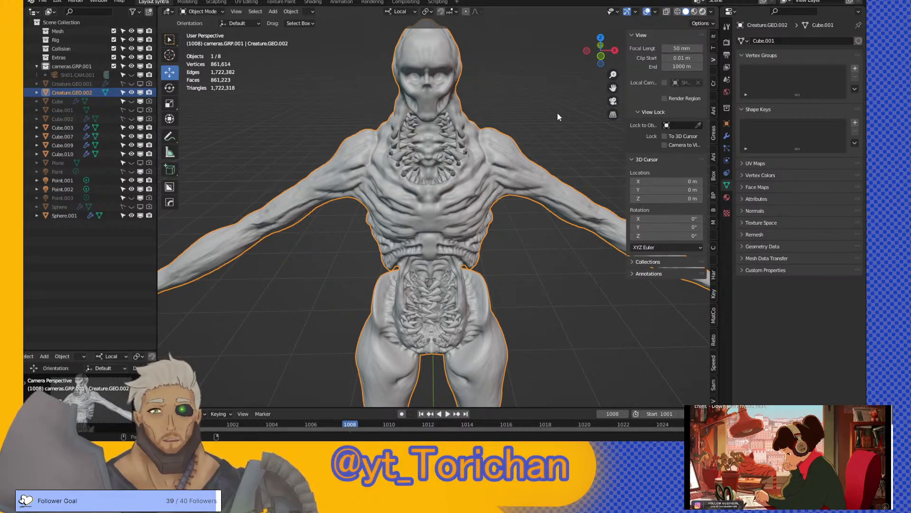
- Switch the viewport to rendered shading and clear the selection
{"action": "key", "text": "z"}
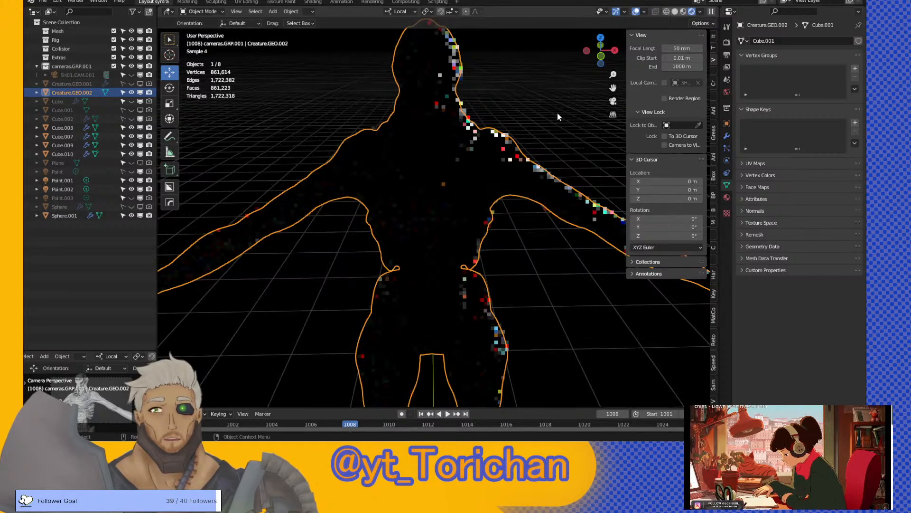
{"action": "left_click", "coordinate": [557, 113]}
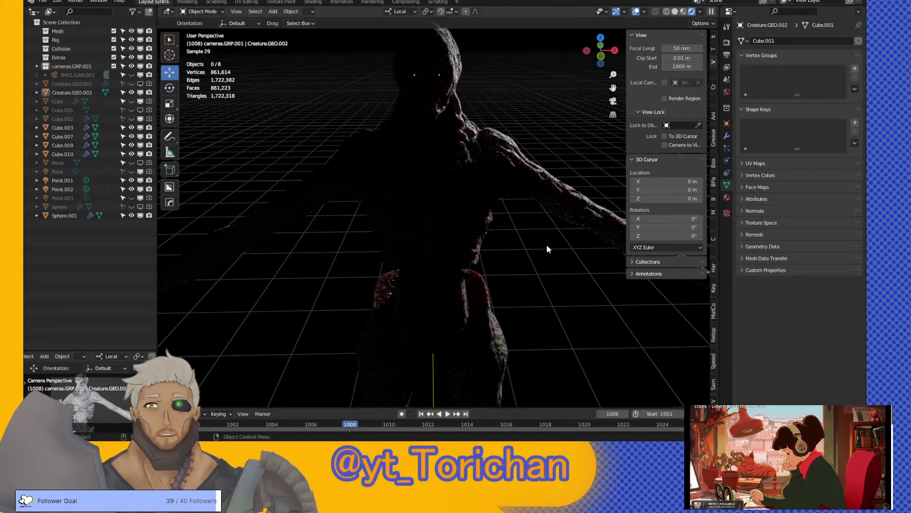
{"action": "middle_click_drag", "start_coordinate": [547, 249], "coordinate": [491, 237]}
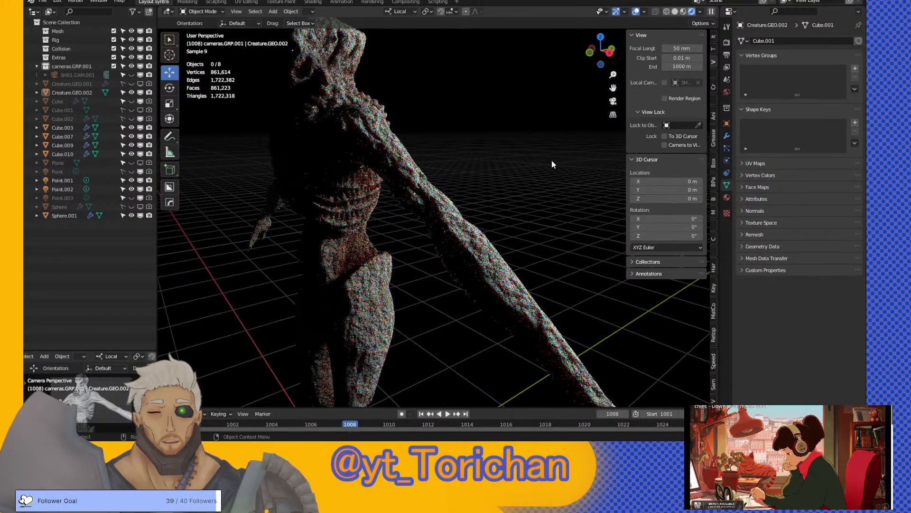
- Disable Scene World lighting in the viewport and examine the rendered torso, abdomen, throat and head
{"action": "left_click", "coordinate": [699, 11]}
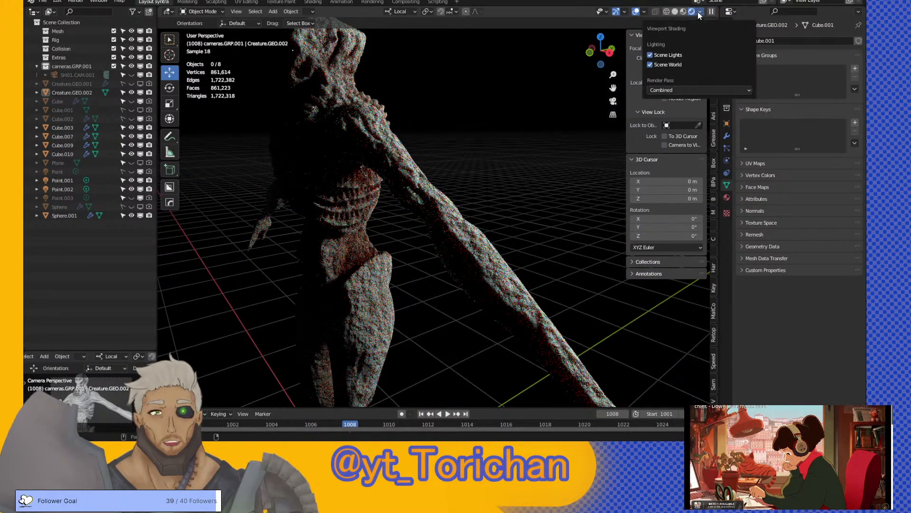
{"action": "left_click", "coordinate": [652, 65]}
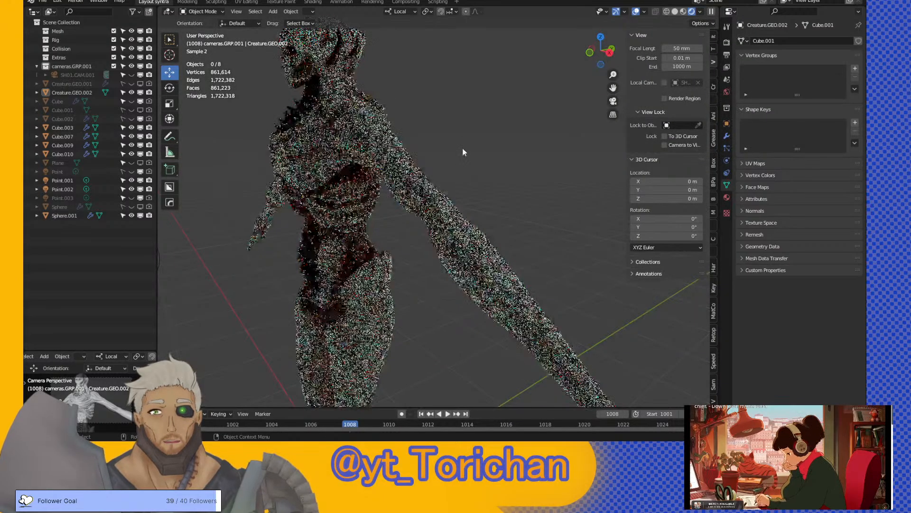
{"action": "mouse_move", "coordinate": [464, 152]}
{"action": "middle_mouse_down"}
{"action": "mouse_move", "coordinate": [504, 158]}
{"action": "mouse_move", "coordinate": [471, 150]}
{"action": "middle_mouse_up"}
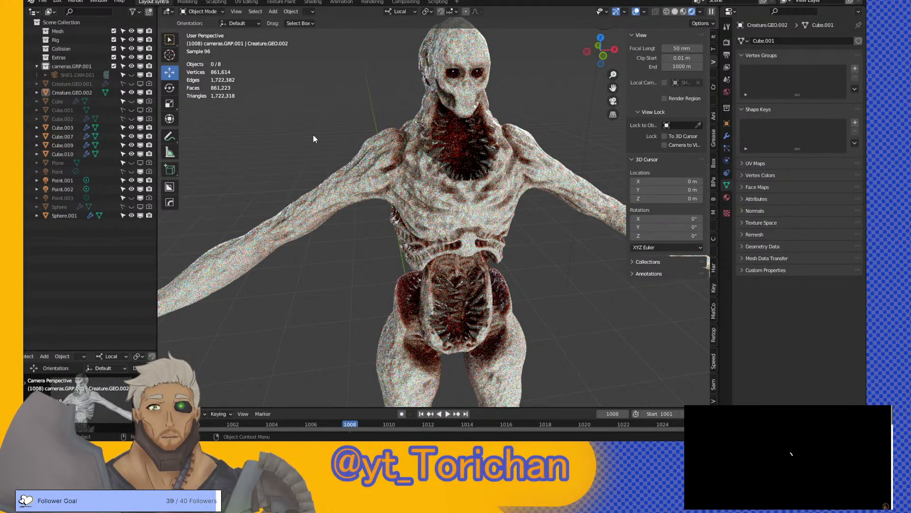
{"action": "middle_click_drag", "start_coordinate": [399, 198], "coordinate": [410, 209]}
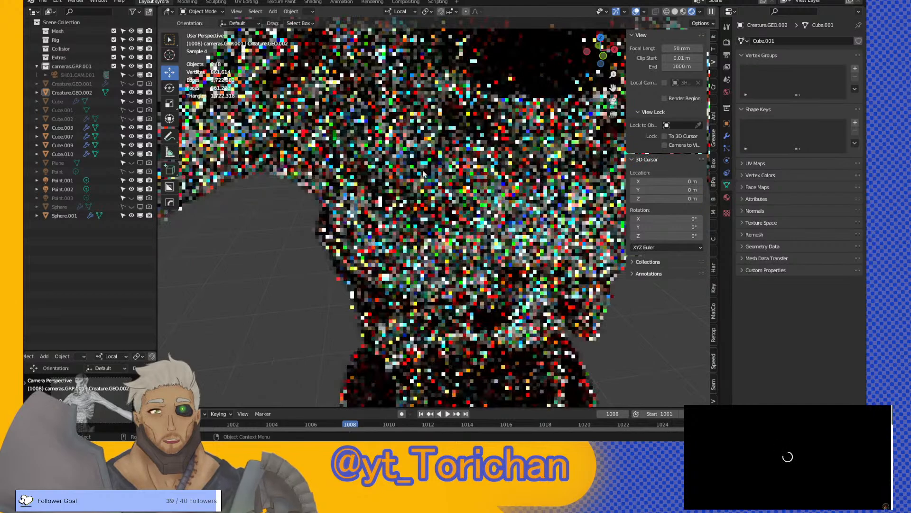
{"action": "middle_click_drag", "start_coordinate": [428, 155], "coordinate": [434, 123]}
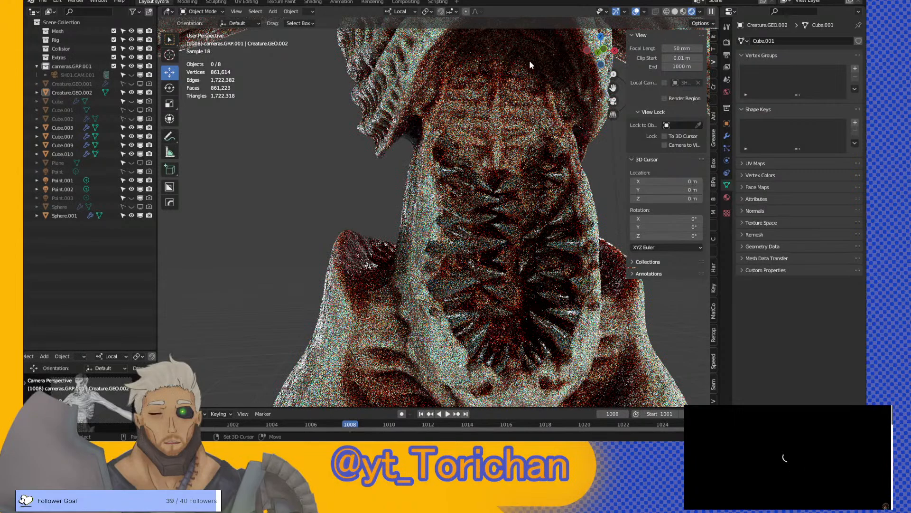
{"action": "scroll", "coordinate": [522, 101], "scroll_direction": "down", "scroll_amount": 6}
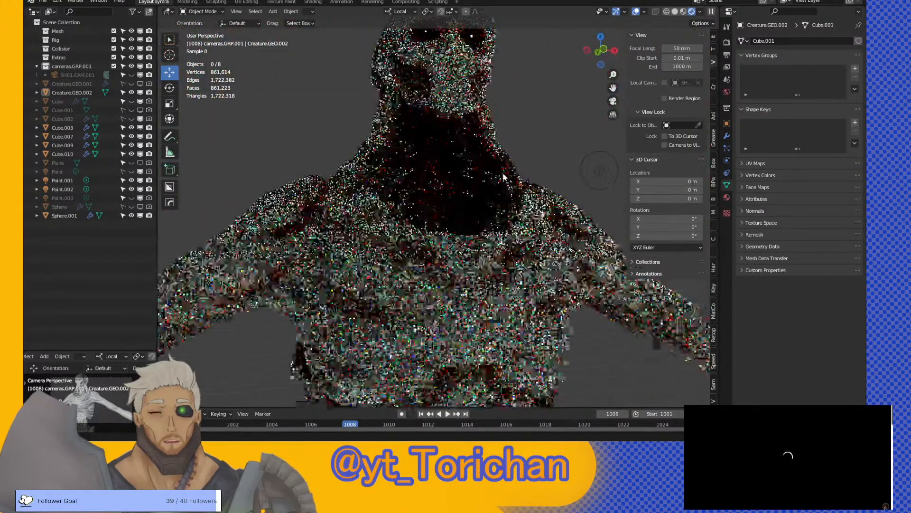
{"action": "middle_click_drag", "start_coordinate": [490, 168], "coordinate": [471, 177]}
{"action": "scroll", "coordinate": [472, 173], "scroll_direction": "up", "scroll_amount": 8}
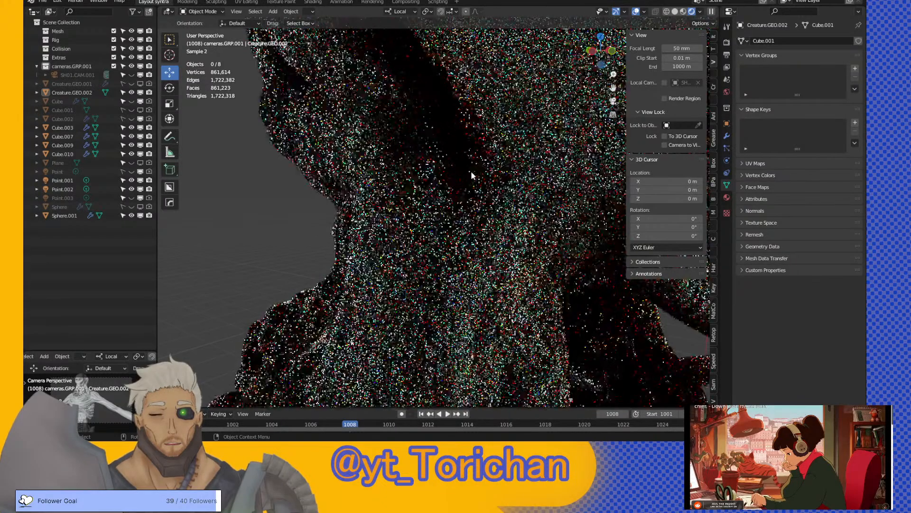
{"action": "scroll", "coordinate": [472, 170], "scroll_direction": "down", "scroll_amount": 6}
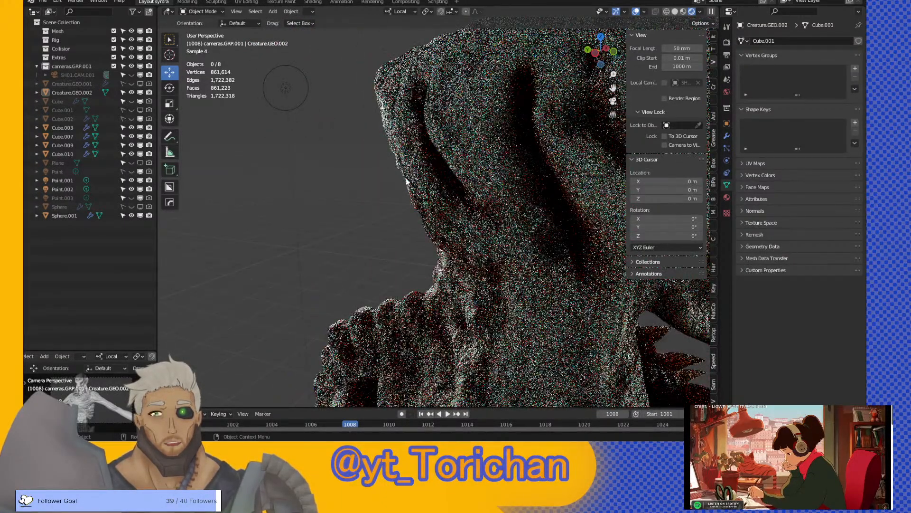
- Set the Cycles viewport Max Samples to 32
{"action": "left_click", "coordinate": [728, 42]}
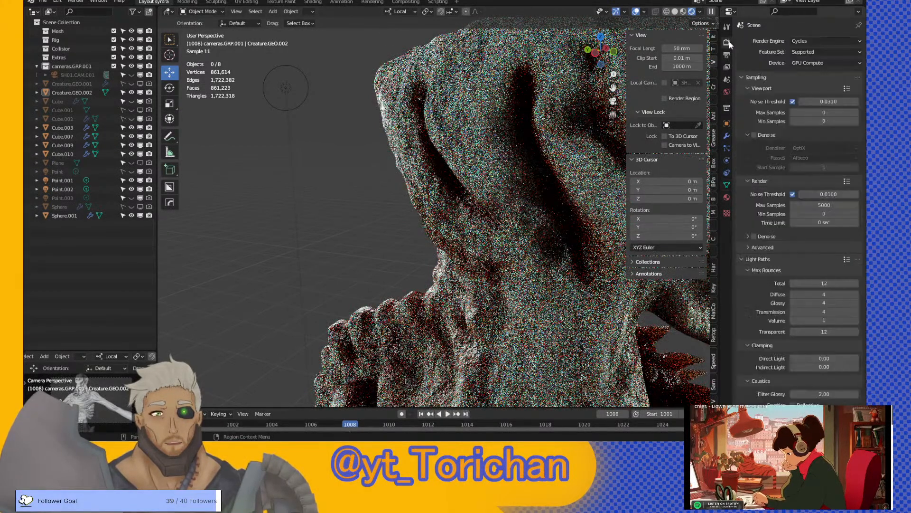
{"action": "left_click", "coordinate": [812, 112]}
{"action": "type", "text": "32"}
{"action": "key", "text": "Return"}
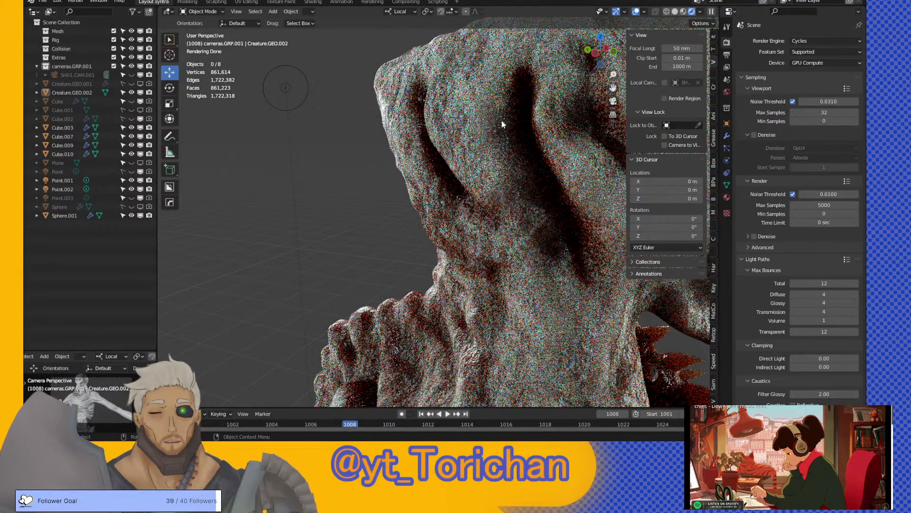
- Inspect the rendered materials on the creature's back, ribs and upper body
{"action": "scroll", "coordinate": [531, 241], "scroll_direction": "down", "scroll_amount": 5}
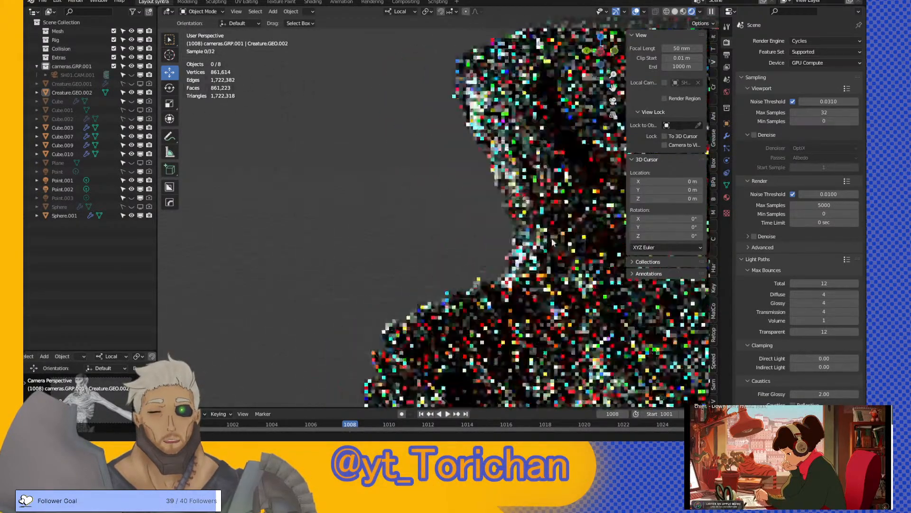
{"action": "scroll", "coordinate": [461, 212], "scroll_direction": "up", "scroll_amount": 8}
{"action": "middle_click_drag", "start_coordinate": [463, 214], "coordinate": [467, 184]}
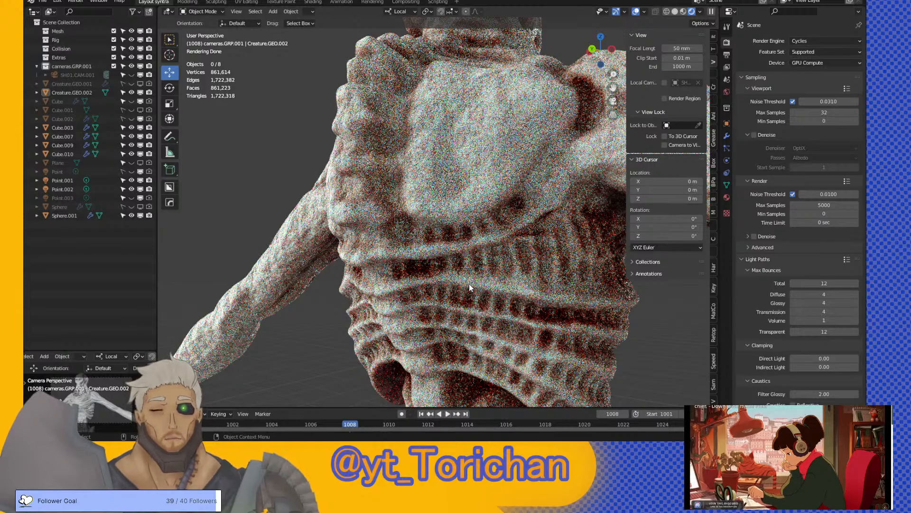
{"action": "middle_click_drag", "start_coordinate": [580, 292], "coordinate": [480, 330]}
{"action": "scroll", "coordinate": [470, 319], "scroll_direction": "down", "scroll_amount": 6}
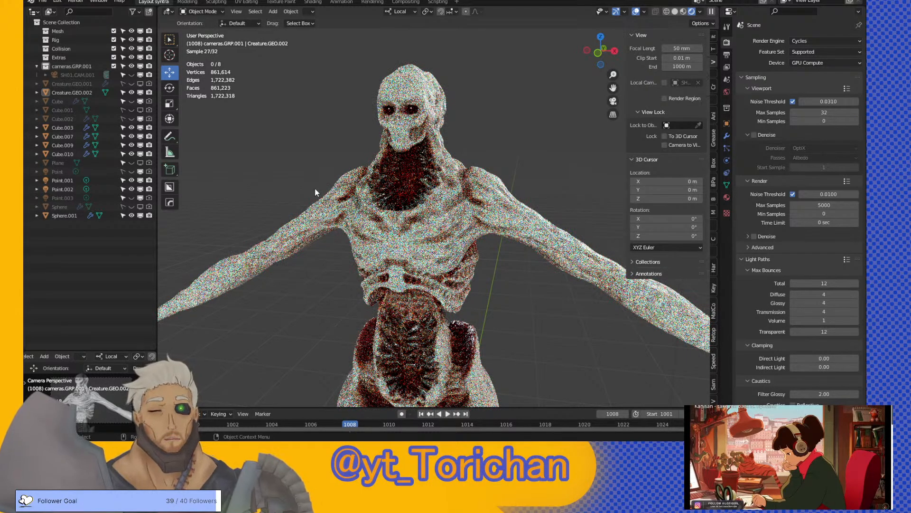
- Enable Scene World lighting in the viewport and inspect the rendered creature from the side
{"action": "left_click", "coordinate": [699, 12]}
{"action": "left_click", "coordinate": [663, 65]}
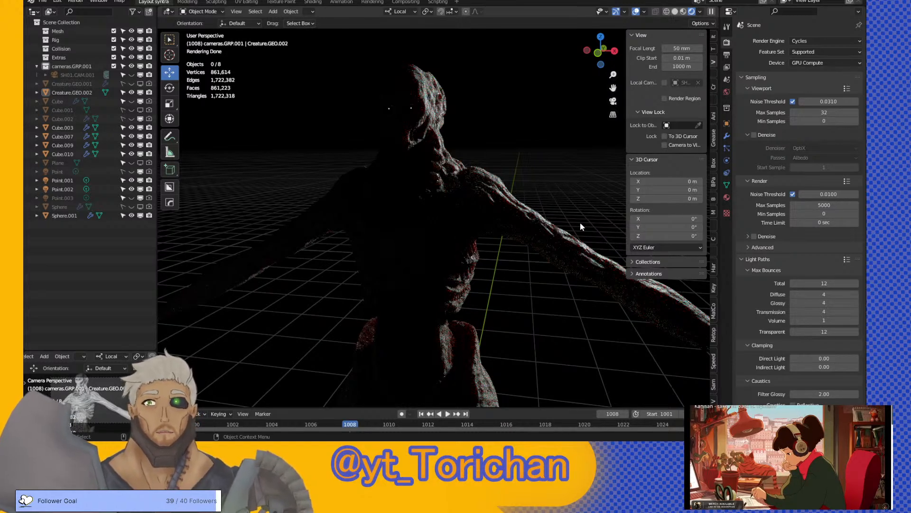
{"action": "middle_click_drag", "start_coordinate": [580, 222], "coordinate": [531, 235]}
{"action": "scroll", "coordinate": [530, 230], "scroll_direction": "up", "scroll_amount": 10}
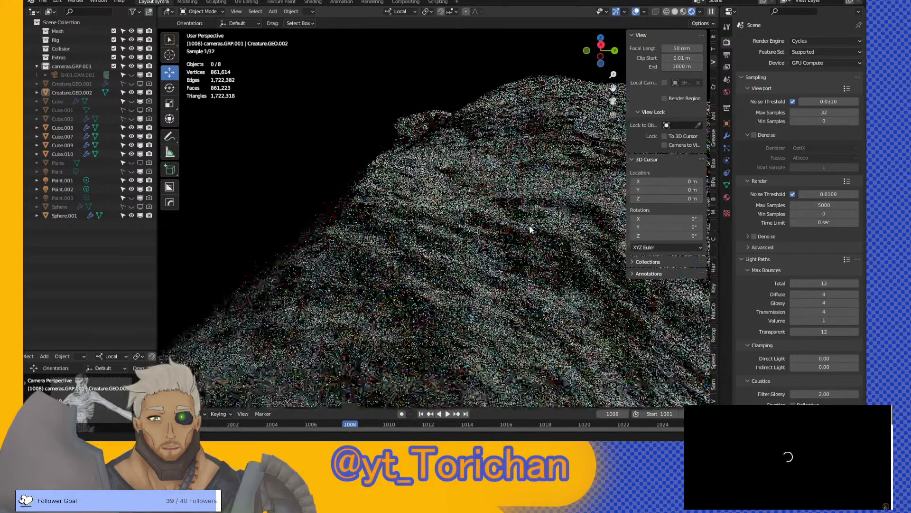
{"action": "scroll", "coordinate": [420, 230], "scroll_direction": "down", "scroll_amount": 8}
{"action": "scroll", "coordinate": [420, 230], "scroll_direction": "up", "scroll_amount": 3}
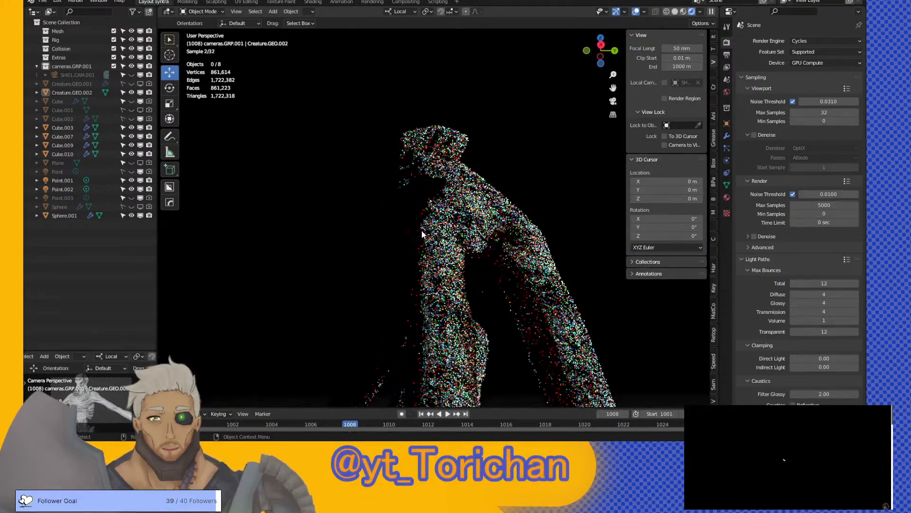
- Inspect the rendered creature from the front and around its lower legs and feet
{"action": "middle_click_drag", "start_coordinate": [431, 234], "coordinate": [568, 255]}
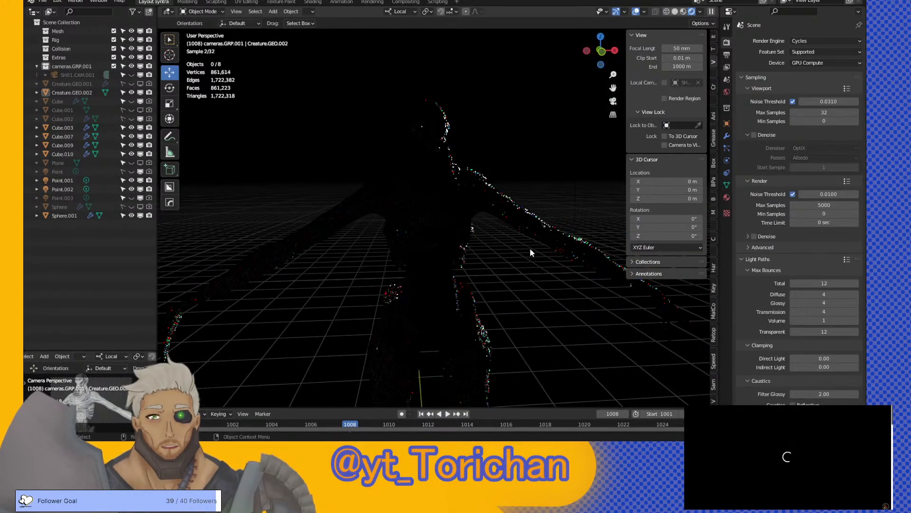
{"action": "scroll", "coordinate": [524, 264], "scroll_direction": "up", "scroll_amount": 3}
{"action": "middle_click_drag", "start_coordinate": [525, 257], "coordinate": [507, 247]}
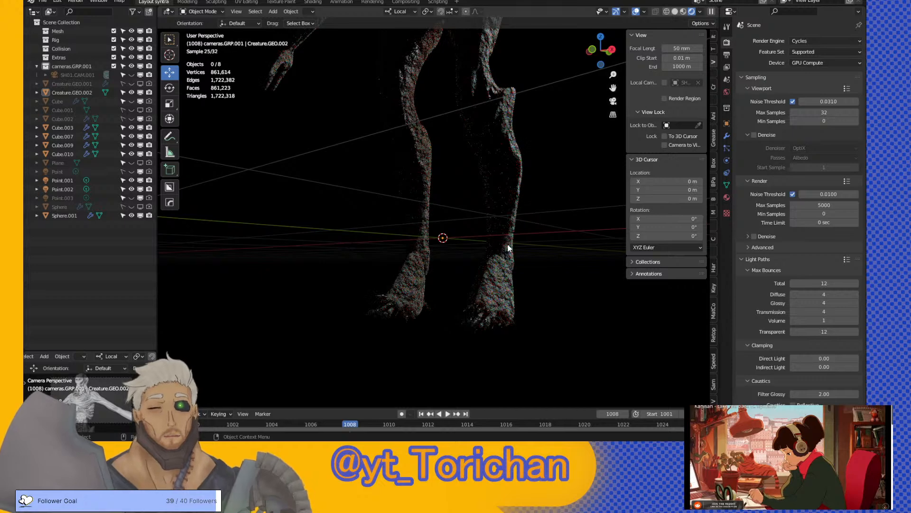
- Switch the viewport to solid shading and show the whole creature in the front orthographic view
{"action": "left_click", "coordinate": [675, 11]}
{"action": "mouse_move", "coordinate": [512, 280]}
{"action": "middle_mouse_down"}
{"action": "mouse_move", "coordinate": [495, 224]}
{"action": "mouse_move", "coordinate": [391, 229]}
{"action": "mouse_move", "coordinate": [488, 245]}
{"action": "mouse_move", "coordinate": [523, 292]}
{"action": "mouse_move", "coordinate": [494, 312]}
{"action": "mouse_move", "coordinate": [452, 215]}
{"action": "mouse_move", "coordinate": [499, 227]}
{"action": "mouse_move", "coordinate": [516, 210]}
{"action": "mouse_move", "coordinate": [505, 290]}
{"action": "middle_mouse_up"}
{"action": "scroll", "coordinate": [488, 242], "scroll_direction": "down", "scroll_amount": 3}
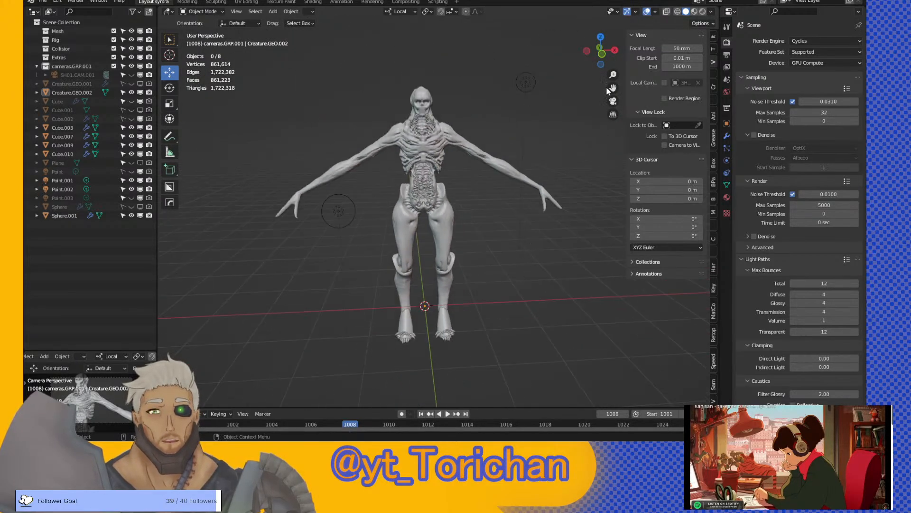
{"action": "left_click", "coordinate": [602, 53]}
{"action": "scroll", "coordinate": [500, 179], "scroll_direction": "up", "scroll_amount": 2}
{"action": "scroll", "coordinate": [500, 178], "scroll_direction": "down", "scroll_amount": 1}
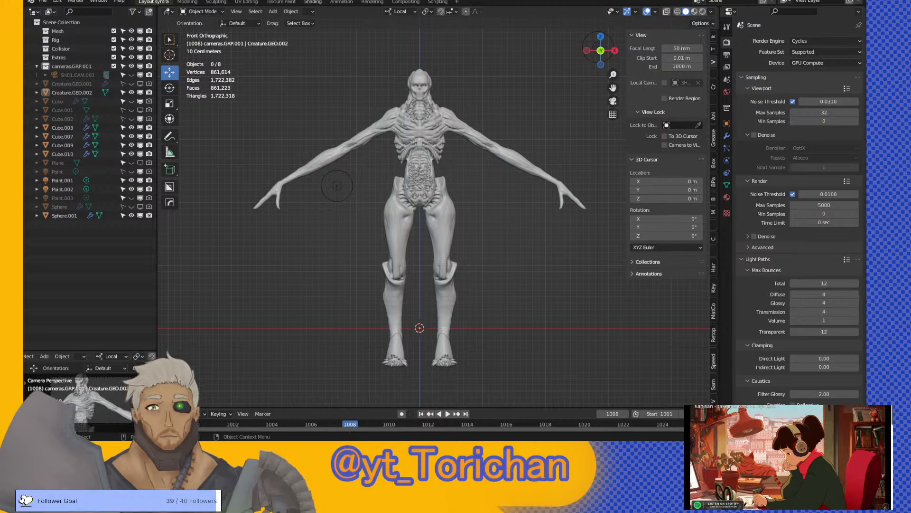
- Select the creature's body mesh and examine its torso, legs, feet and toothed throat up close
{"action": "left_click", "coordinate": [376, 127]}
{"action": "scroll", "coordinate": [422, 141], "scroll_direction": "up", "scroll_amount": 3}
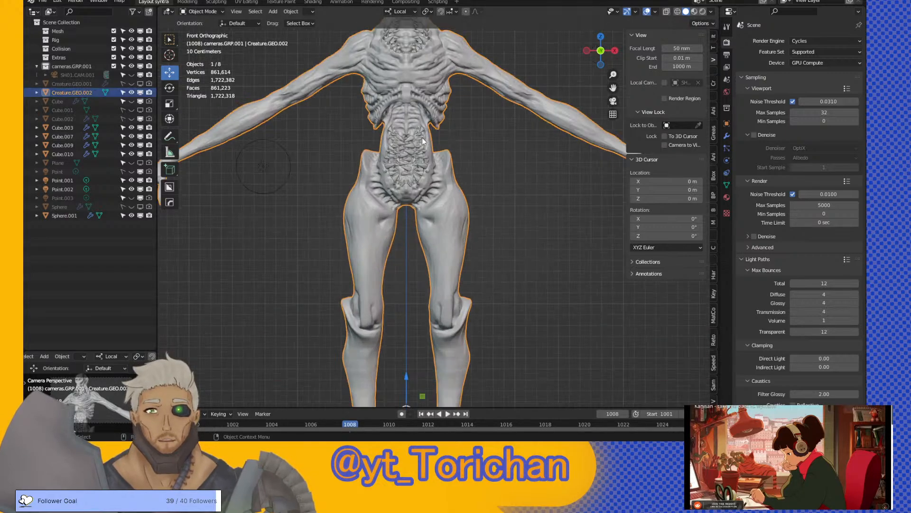
{"action": "middle_click_drag", "start_coordinate": [448, 120], "coordinate": [410, 189]}
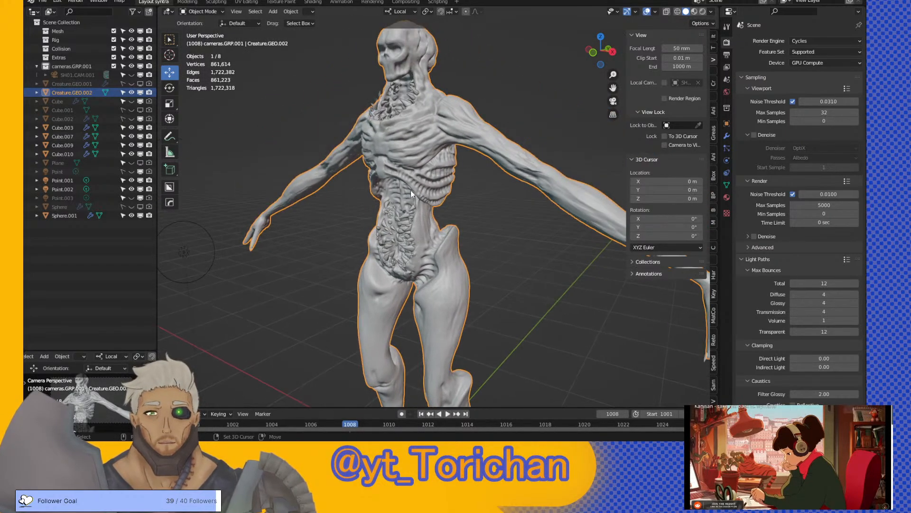
{"action": "middle_click_drag", "start_coordinate": [453, 256], "coordinate": [448, 150], "text": "shift"}
{"action": "scroll", "coordinate": [437, 232], "scroll_direction": "up", "scroll_amount": 3}
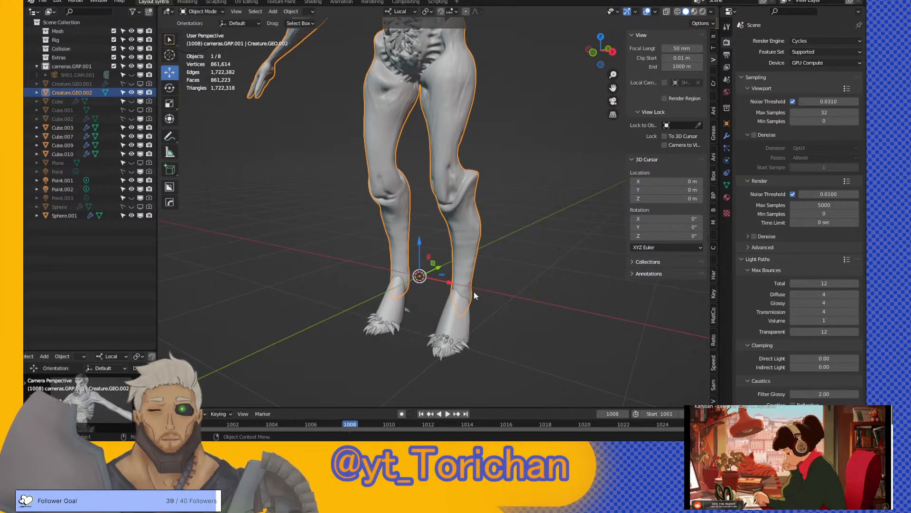
{"action": "scroll", "coordinate": [435, 228], "scroll_direction": "down", "scroll_amount": 2}
{"action": "middle_click_drag", "start_coordinate": [478, 123], "coordinate": [376, 83], "text": "shift"}
{"action": "scroll", "coordinate": [378, 201], "scroll_direction": "up", "scroll_amount": 3}
{"action": "scroll", "coordinate": [480, 194], "scroll_direction": "up", "scroll_amount": 4}
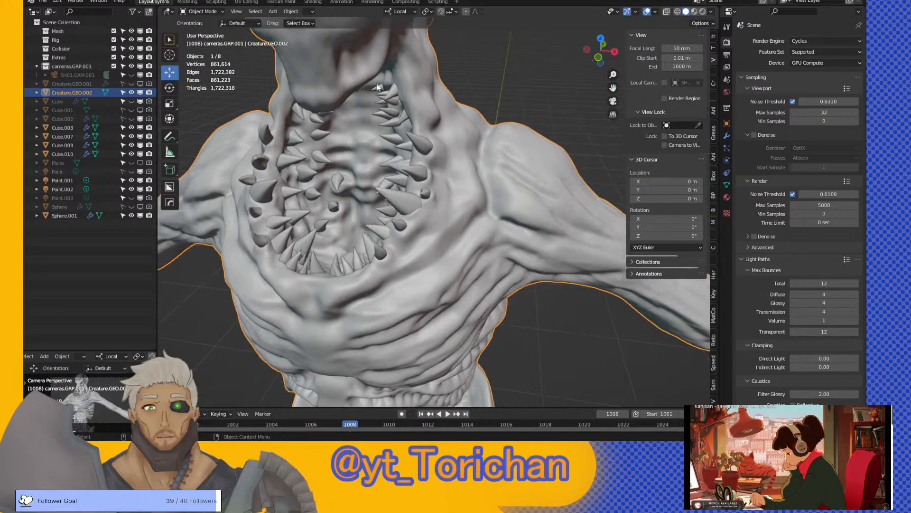
- Switch to the Sculpting workspace and frame the creature's chest and ribs for sculpting
{"action": "left_click", "coordinate": [216, 2]}
{"action": "scroll", "coordinate": [424, 186], "scroll_direction": "up", "scroll_amount": 3}
{"action": "middle_click_drag", "start_coordinate": [427, 189], "coordinate": [387, 198]}
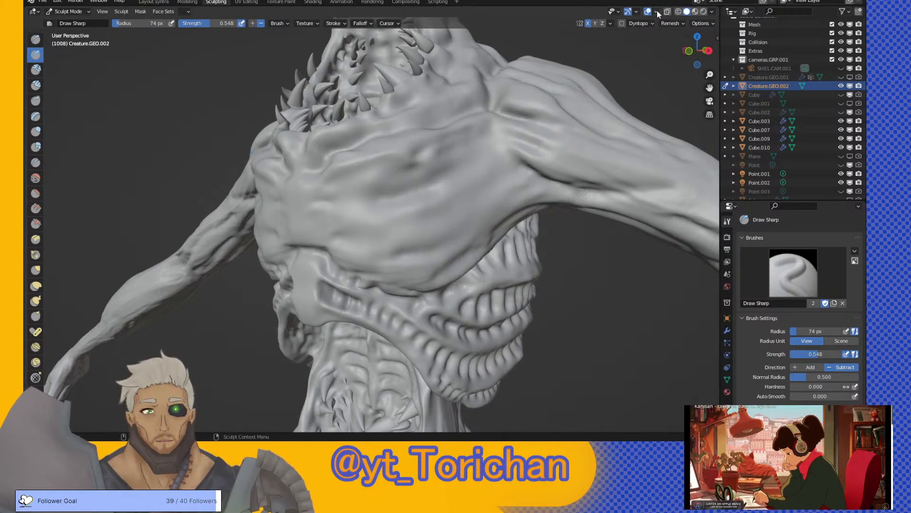
- Examine the upper body's mesh density with wireframe shading and the wireframe overlay, turning both off again
{"action": "left_click", "coordinate": [679, 11]}
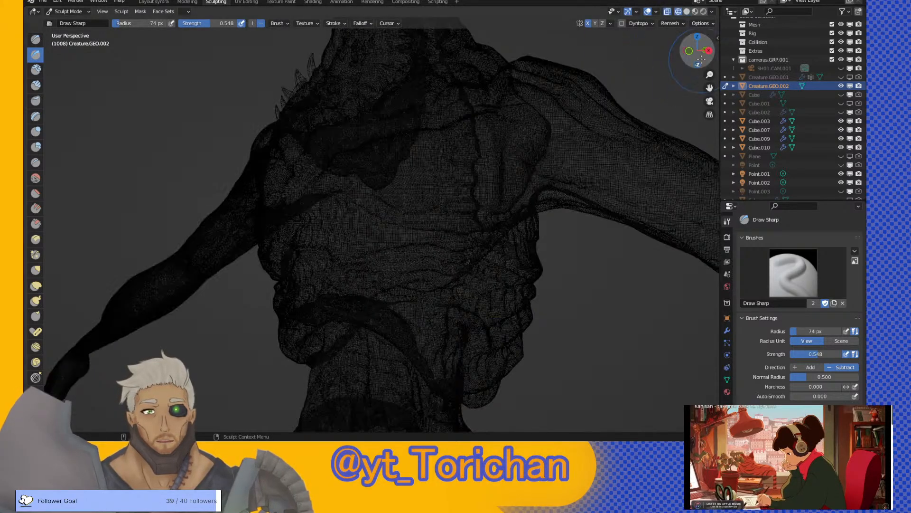
{"action": "left_click", "coordinate": [687, 12]}
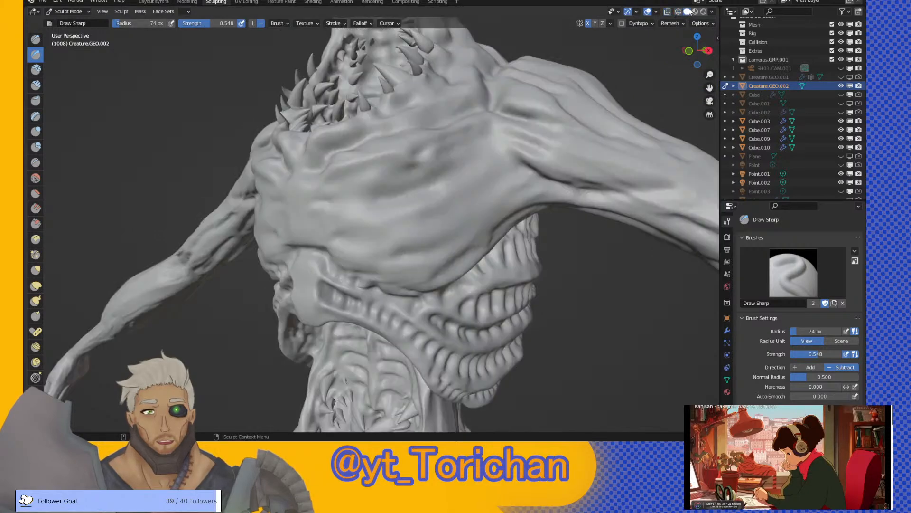
{"action": "left_click", "coordinate": [656, 12]}
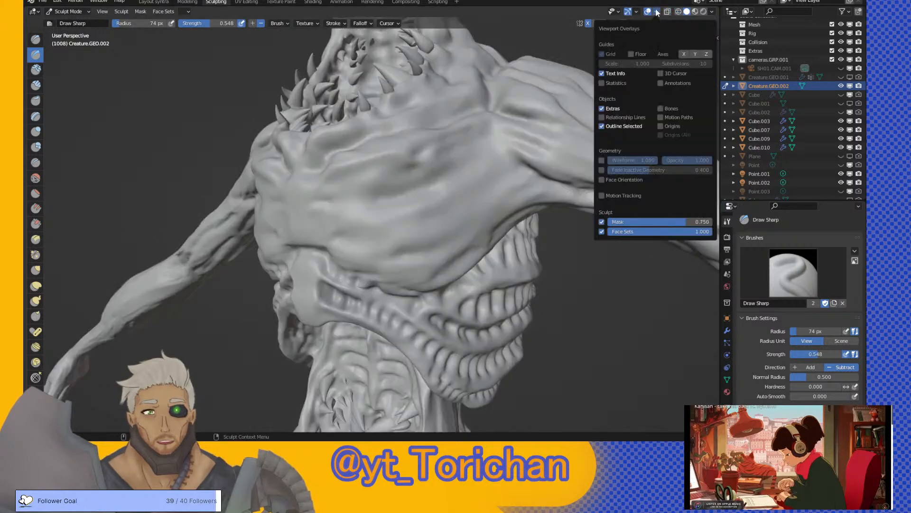
{"action": "left_click", "coordinate": [602, 160]}
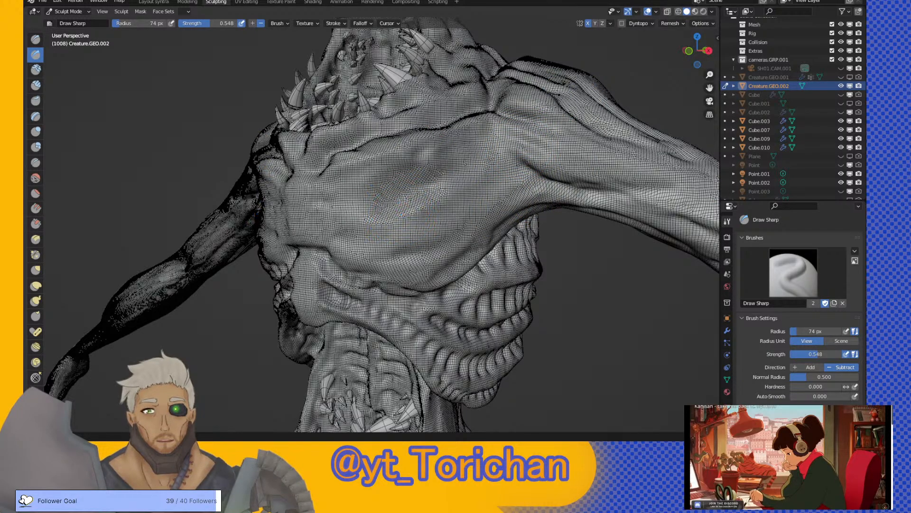
{"action": "middle_click_drag", "start_coordinate": [518, 125], "coordinate": [707, 43]}
{"action": "scroll", "coordinate": [584, 140], "scroll_direction": "down", "scroll_amount": 3}
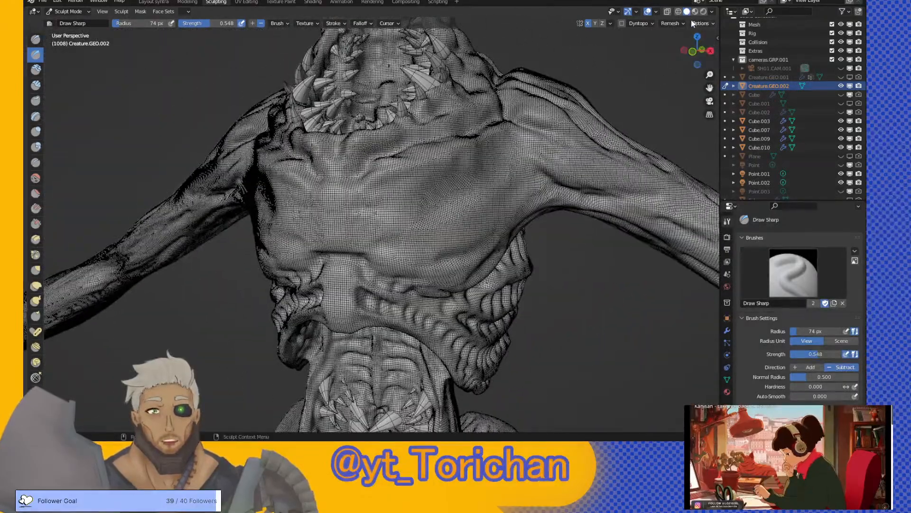
{"action": "left_click", "coordinate": [656, 11]}
{"action": "left_click", "coordinate": [601, 160]}
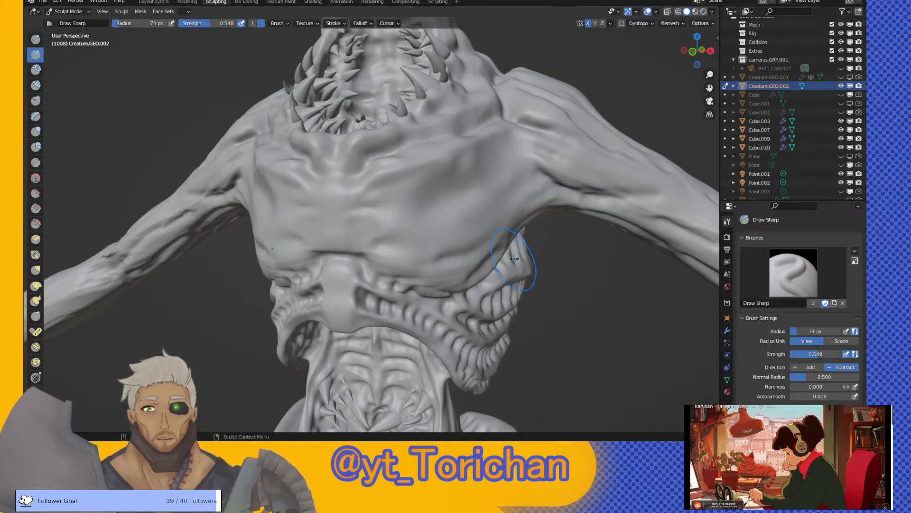
- Sculpt muscle strands across the chest toward the shoulder with the Clay Strips brush at a 205 px radius
{"action": "middle_click_drag", "start_coordinate": [481, 244], "coordinate": [463, 261]}
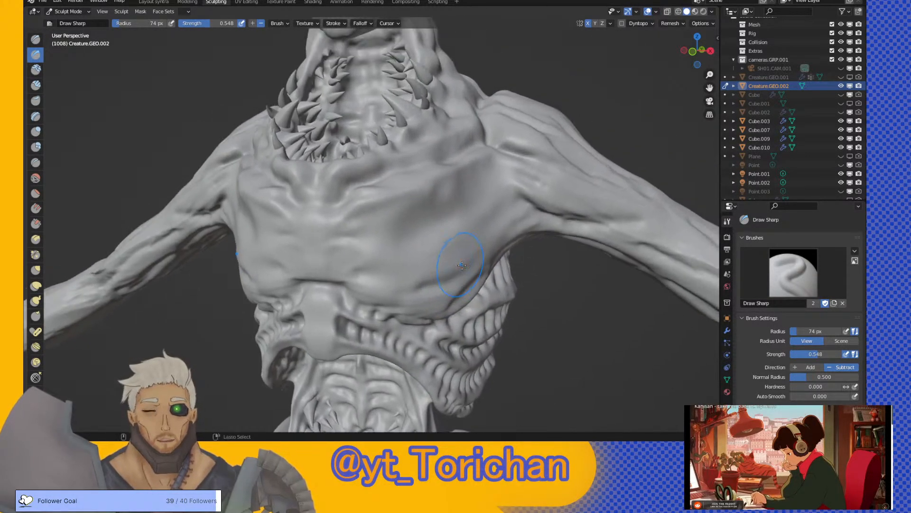
{"action": "scroll", "coordinate": [479, 242], "scroll_direction": "up", "scroll_amount": 4}
{"action": "middle_click_drag", "start_coordinate": [522, 231], "coordinate": [491, 257]}
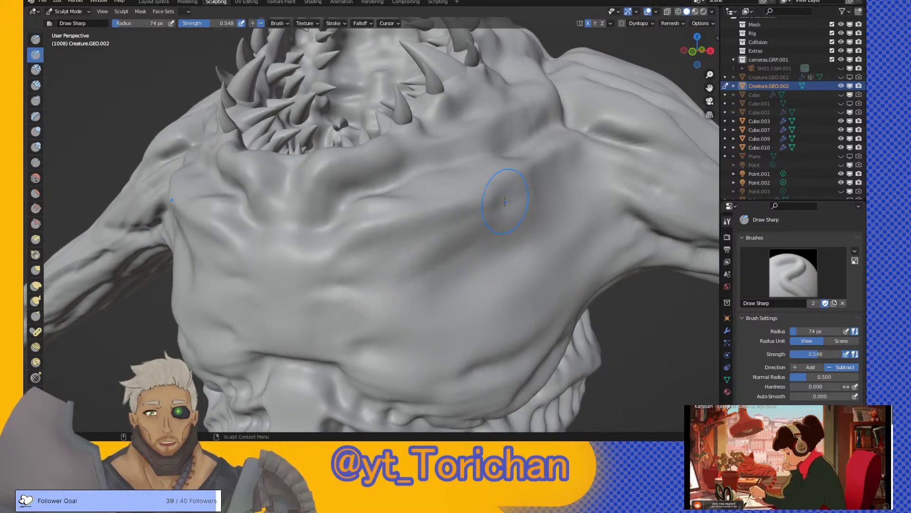
{"action": "left_click", "coordinate": [41, 87]}
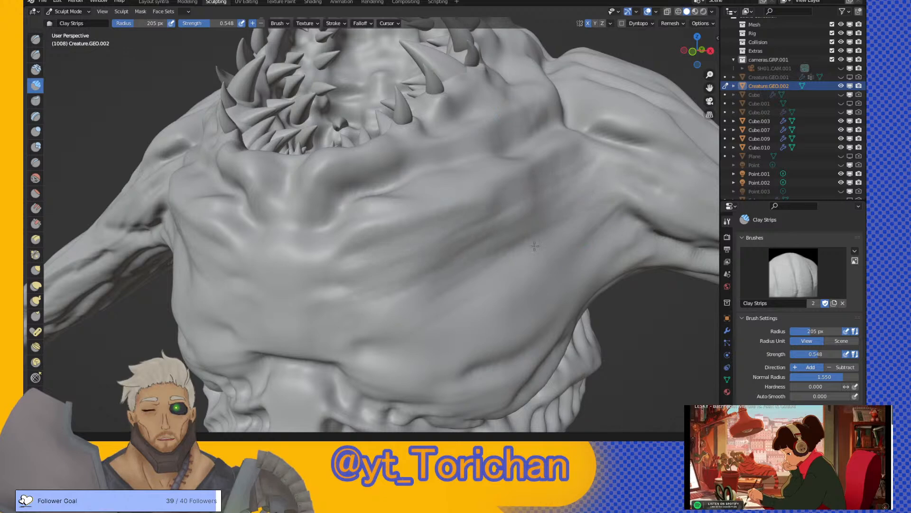
{"action": "middle_click_drag", "start_coordinate": [588, 251], "coordinate": [510, 246]}
{"action": "mouse_move", "coordinate": [511, 247]}
{"action": "left_mouse_down"}
{"action": "mouse_move", "coordinate": [560, 181]}
{"action": "mouse_move", "coordinate": [503, 159]}
{"action": "mouse_move", "coordinate": [520, 175]}
{"action": "left_mouse_up"}
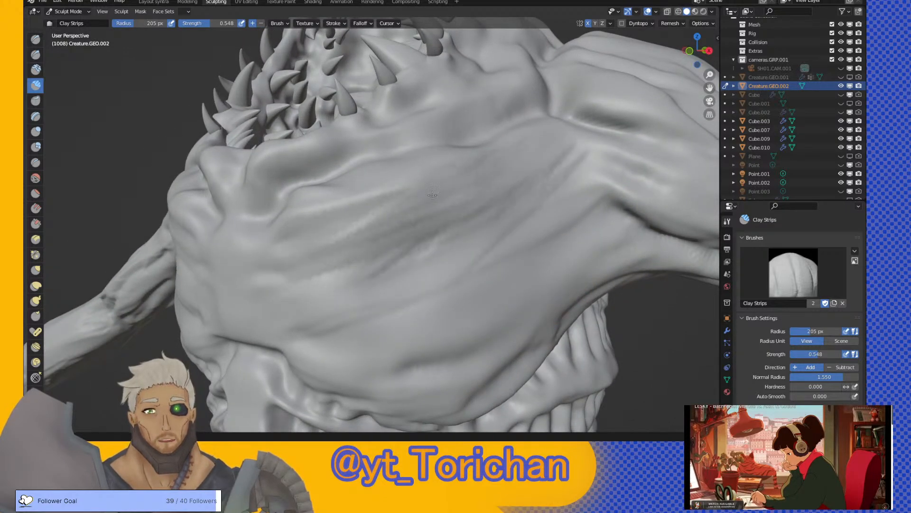
{"action": "mouse_move", "coordinate": [523, 209]}
{"action": "left_mouse_down"}
{"action": "mouse_move", "coordinate": [569, 171]}
{"action": "mouse_move", "coordinate": [561, 237]}
{"action": "mouse_move", "coordinate": [584, 190]}
{"action": "mouse_move", "coordinate": [584, 214]}
{"action": "left_mouse_up"}
{"action": "mouse_move", "coordinate": [525, 204]}
{"action": "middle_mouse_down"}
{"action": "mouse_move", "coordinate": [582, 220]}
{"action": "mouse_move", "coordinate": [590, 203]}
{"action": "middle_mouse_up"}
{"action": "mouse_move", "coordinate": [590, 203]}
{"action": "left_mouse_down"}
{"action": "mouse_move", "coordinate": [537, 284]}
{"action": "mouse_move", "coordinate": [565, 213]}
{"action": "mouse_move", "coordinate": [523, 279]}
{"action": "left_mouse_up"}
- Build up the lower chest surface above the sternum and ribs with Clay Strips strokes
{"action": "middle_click_drag", "start_coordinate": [474, 310], "coordinate": [527, 233]}
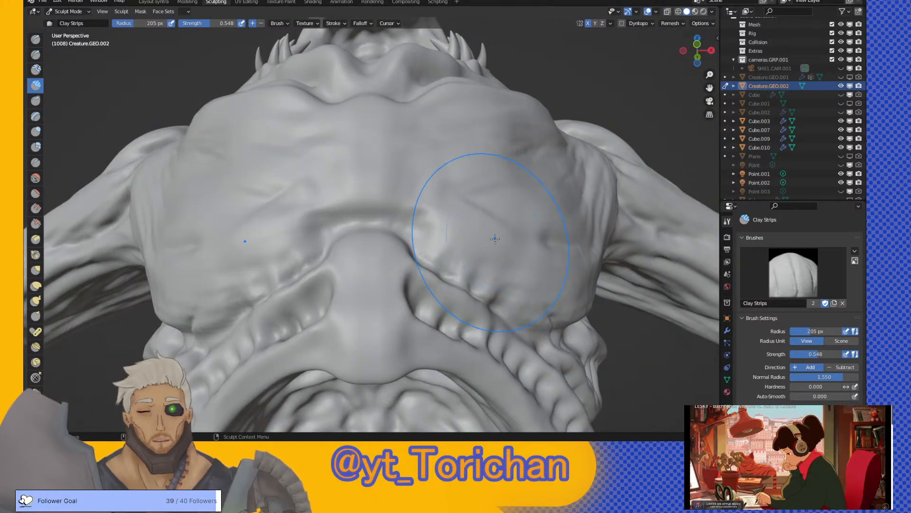
{"action": "left_click_drag", "start_coordinate": [492, 236], "coordinate": [495, 239]}
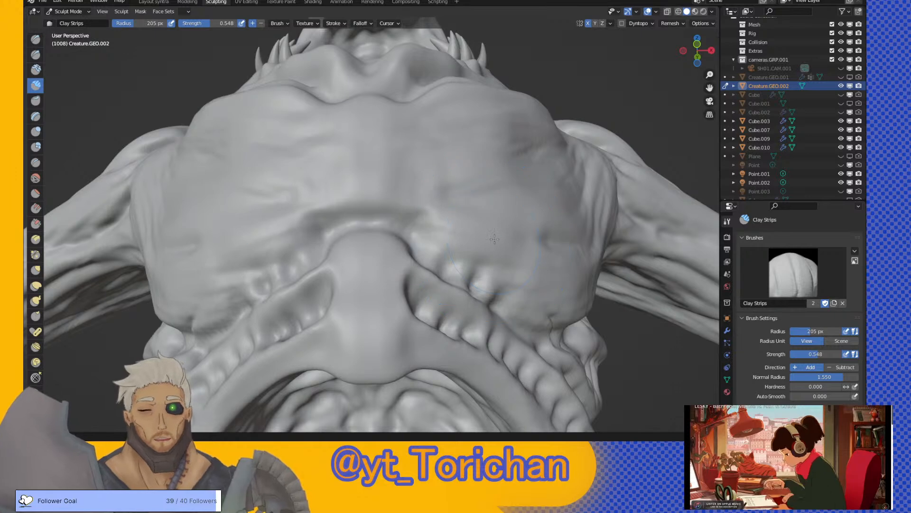
{"action": "middle_click_drag", "start_coordinate": [508, 236], "coordinate": [460, 264]}
{"action": "left_click_drag", "start_coordinate": [460, 263], "coordinate": [472, 268]}
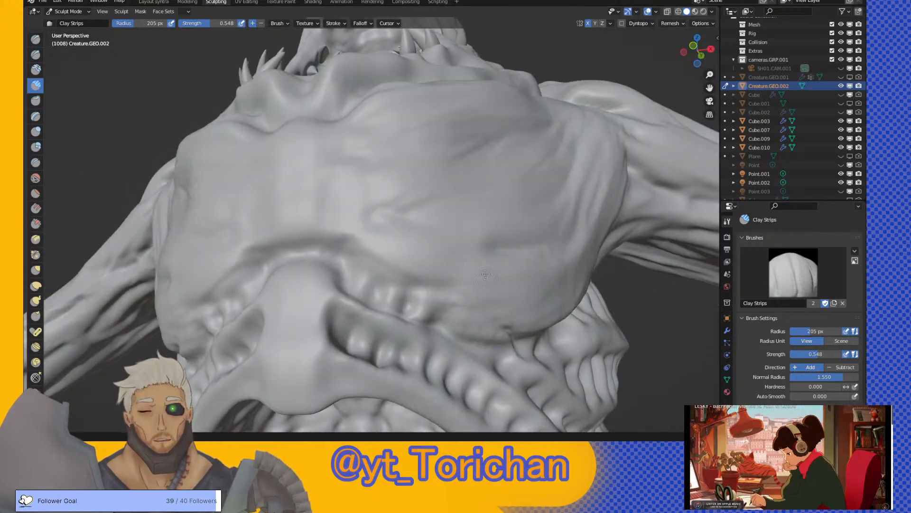
- Add a Clay Strips stroke running from the armpit crease down the outer side of the chest
{"action": "middle_click_drag", "start_coordinate": [549, 278], "coordinate": [513, 262]}
{"action": "middle_click_drag", "start_coordinate": [581, 169], "coordinate": [518, 112]}
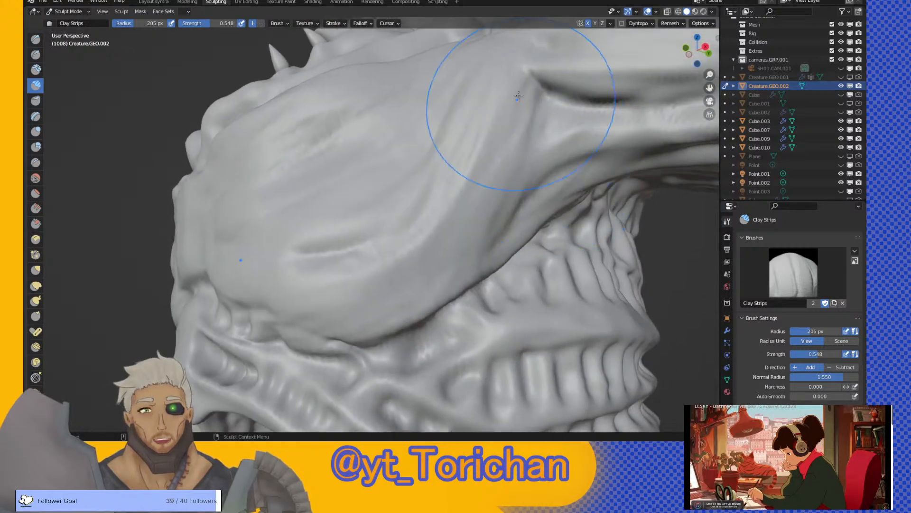
{"action": "left_click_drag", "start_coordinate": [534, 83], "coordinate": [464, 242]}
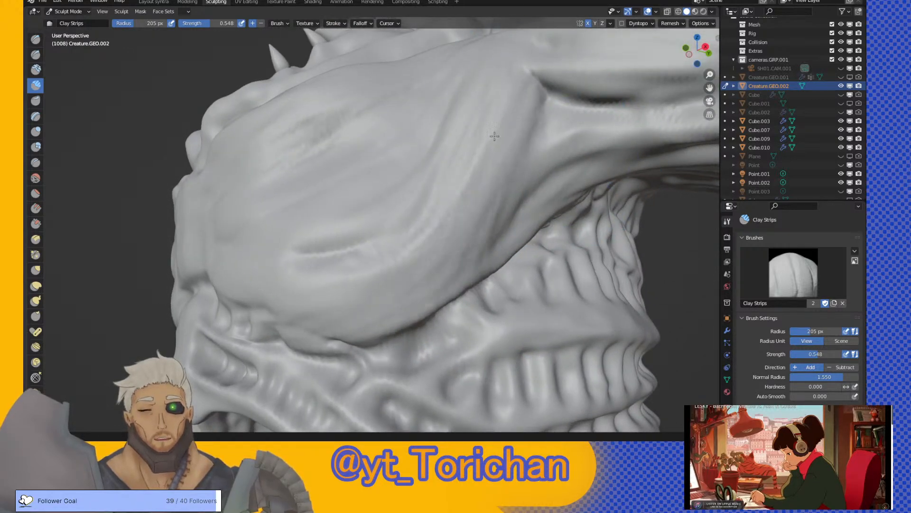
- Refine the folds under the armpit and along the chest with the Clay Strips brush at a 130 px radius
{"action": "mouse_move", "coordinate": [468, 234]}
{"action": "middle_mouse_down"}
{"action": "mouse_move", "coordinate": [541, 157]}
{"action": "mouse_move", "coordinate": [542, 222]}
{"action": "mouse_move", "coordinate": [508, 204]}
{"action": "mouse_move", "coordinate": [477, 220]}
{"action": "middle_mouse_up"}
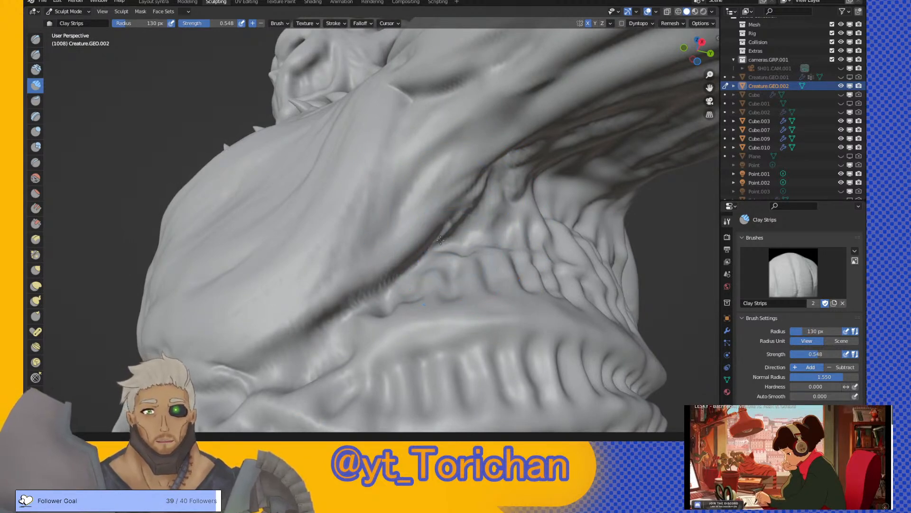
{"action": "middle_click_drag", "start_coordinate": [421, 280], "coordinate": [445, 283]}
{"action": "mouse_move", "coordinate": [444, 284]}
{"action": "left_mouse_down"}
{"action": "mouse_move", "coordinate": [368, 342]}
{"action": "mouse_move", "coordinate": [342, 350]}
{"action": "mouse_move", "coordinate": [397, 237]}
{"action": "mouse_move", "coordinate": [387, 264]}
{"action": "left_mouse_up"}
{"action": "mouse_move", "coordinate": [386, 265]}
{"action": "middle_mouse_down"}
{"action": "mouse_move", "coordinate": [443, 301]}
{"action": "mouse_move", "coordinate": [506, 317]}
{"action": "mouse_move", "coordinate": [468, 301]}
{"action": "mouse_move", "coordinate": [470, 333]}
{"action": "mouse_move", "coordinate": [553, 324]}
{"action": "middle_mouse_up"}
{"action": "scroll", "coordinate": [471, 334], "scroll_direction": "up", "scroll_amount": 3}
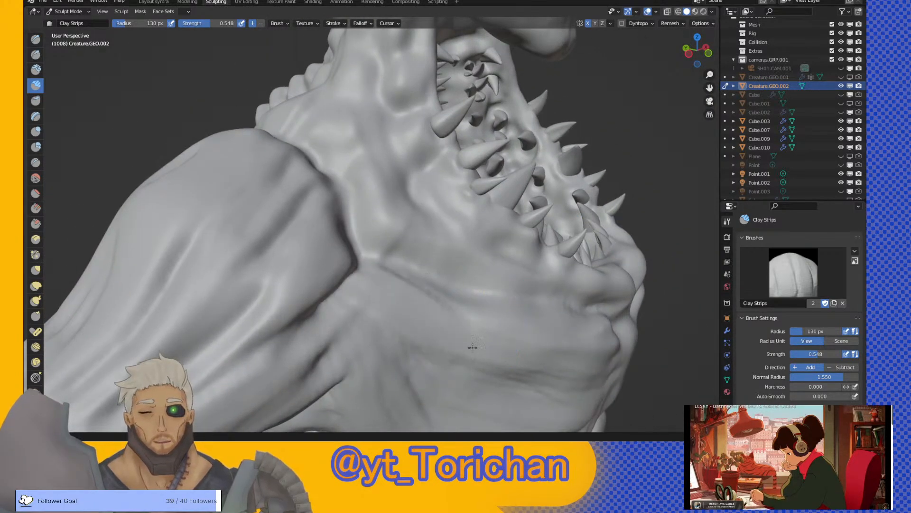
{"action": "mouse_move", "coordinate": [544, 359]}
{"action": "middle_mouse_down"}
{"action": "mouse_move", "coordinate": [539, 326]}
{"action": "mouse_move", "coordinate": [505, 330]}
{"action": "mouse_move", "coordinate": [541, 237]}
{"action": "mouse_move", "coordinate": [525, 255]}
{"action": "middle_mouse_up"}
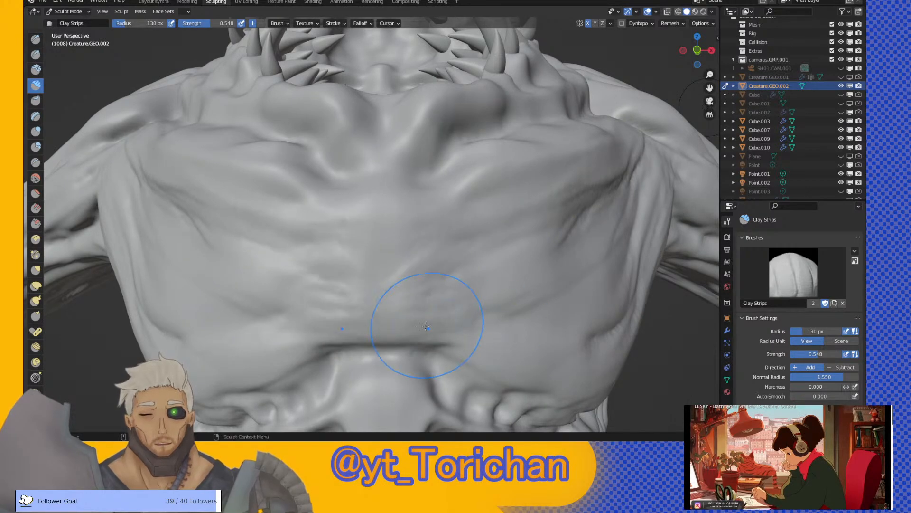
{"action": "mouse_move", "coordinate": [538, 272]}
{"action": "middle_mouse_down"}
{"action": "mouse_move", "coordinate": [513, 286]}
{"action": "mouse_move", "coordinate": [485, 262]}
{"action": "middle_mouse_up"}
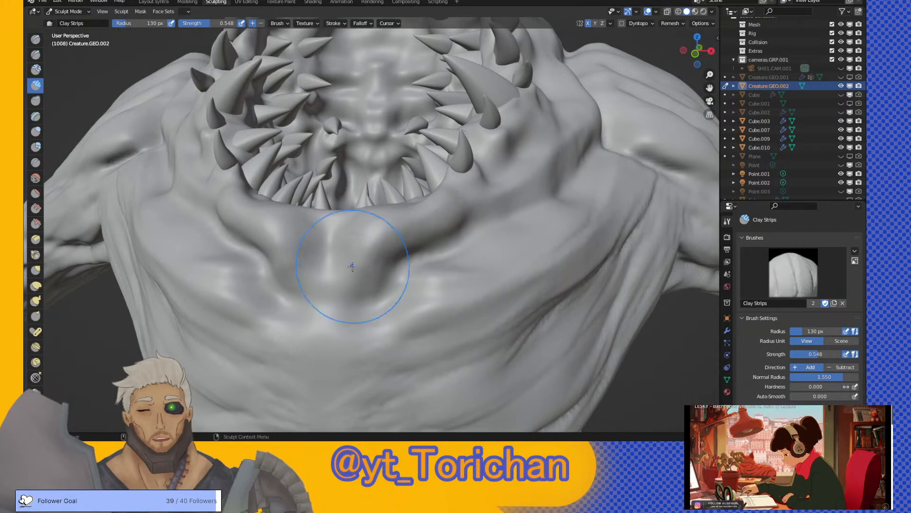
{"action": "middle_click_drag", "start_coordinate": [496, 197], "coordinate": [413, 335]}
{"action": "mouse_move", "coordinate": [485, 282]}
{"action": "middle_mouse_down"}
{"action": "mouse_move", "coordinate": [536, 221]}
{"action": "mouse_move", "coordinate": [390, 243]}
{"action": "middle_mouse_up"}
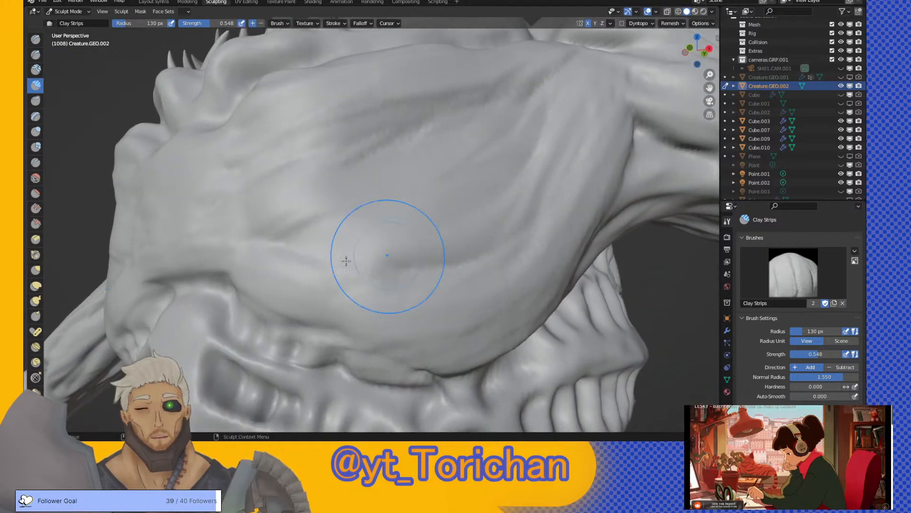
{"action": "middle_click_drag", "start_coordinate": [480, 226], "coordinate": [540, 224]}
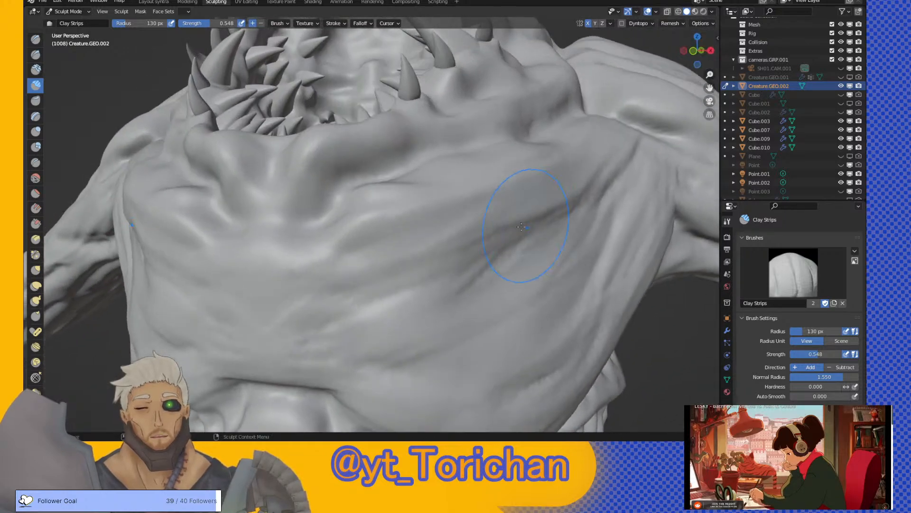
- Set the Clay Strips radius to 273 px and lay broad muscle strands across the chest and up to the shoulder
{"action": "left_click_drag", "start_coordinate": [152, 24], "coordinate": [199, 23]}
{"action": "mouse_move", "coordinate": [349, 311]}
{"action": "left_mouse_down"}
{"action": "mouse_move", "coordinate": [522, 242]}
{"action": "mouse_move", "coordinate": [370, 271]}
{"action": "mouse_move", "coordinate": [607, 194]}
{"action": "mouse_move", "coordinate": [588, 192]}
{"action": "mouse_move", "coordinate": [408, 304]}
{"action": "mouse_move", "coordinate": [565, 204]}
{"action": "mouse_move", "coordinate": [366, 259]}
{"action": "mouse_move", "coordinate": [527, 229]}
{"action": "mouse_move", "coordinate": [413, 299]}
{"action": "mouse_move", "coordinate": [475, 266]}
{"action": "left_mouse_up"}
{"action": "mouse_move", "coordinate": [593, 271]}
{"action": "left_mouse_down"}
{"action": "mouse_move", "coordinate": [560, 341]}
{"action": "mouse_move", "coordinate": [430, 369]}
{"action": "left_mouse_up"}
{"action": "mouse_move", "coordinate": [593, 228]}
{"action": "left_mouse_down"}
{"action": "mouse_move", "coordinate": [612, 285]}
{"action": "mouse_move", "coordinate": [560, 341]}
{"action": "left_mouse_up"}
{"action": "middle_click_drag", "start_coordinate": [499, 335], "coordinate": [607, 136]}
{"action": "mouse_move", "coordinate": [603, 166]}
{"action": "left_mouse_down"}
{"action": "mouse_move", "coordinate": [474, 284]}
{"action": "mouse_move", "coordinate": [607, 204]}
{"action": "left_mouse_up"}
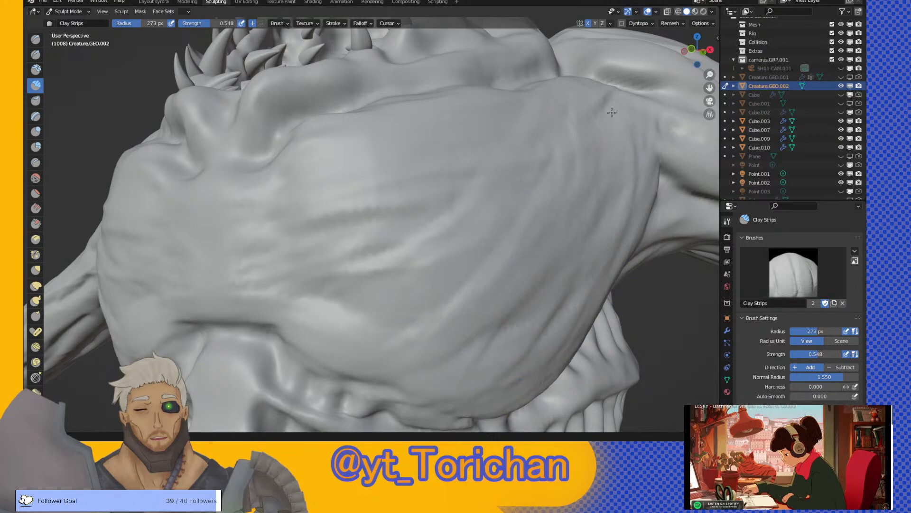
{"action": "mouse_move", "coordinate": [610, 223]}
{"action": "middle_mouse_down"}
{"action": "mouse_move", "coordinate": [624, 176]}
{"action": "mouse_move", "coordinate": [632, 190]}
{"action": "middle_mouse_up"}
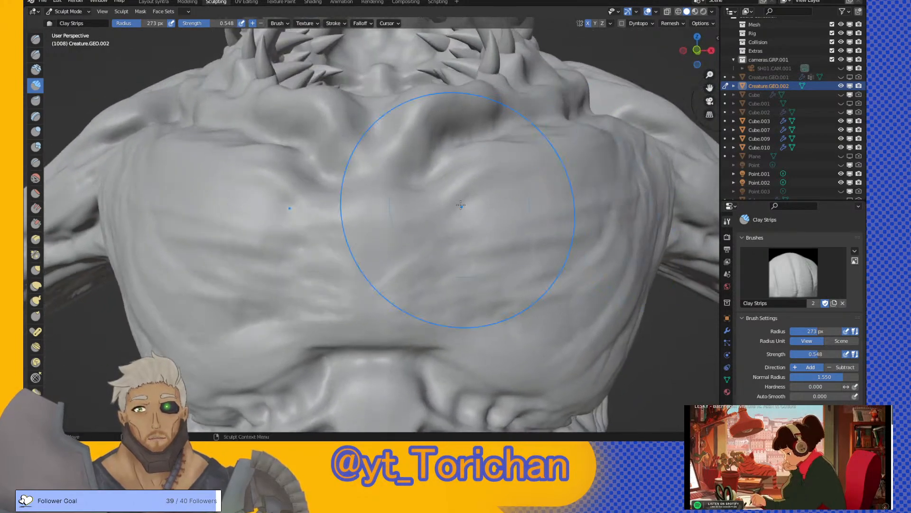
- Switch to the Draw Sharp brush and examine the creases of the lower chest, collar and shoulder
{"action": "left_click", "coordinate": [38, 55]}
{"action": "middle_click_drag", "start_coordinate": [139, 63], "coordinate": [407, 315]}
{"action": "middle_click_drag", "start_coordinate": [474, 309], "coordinate": [438, 301]}
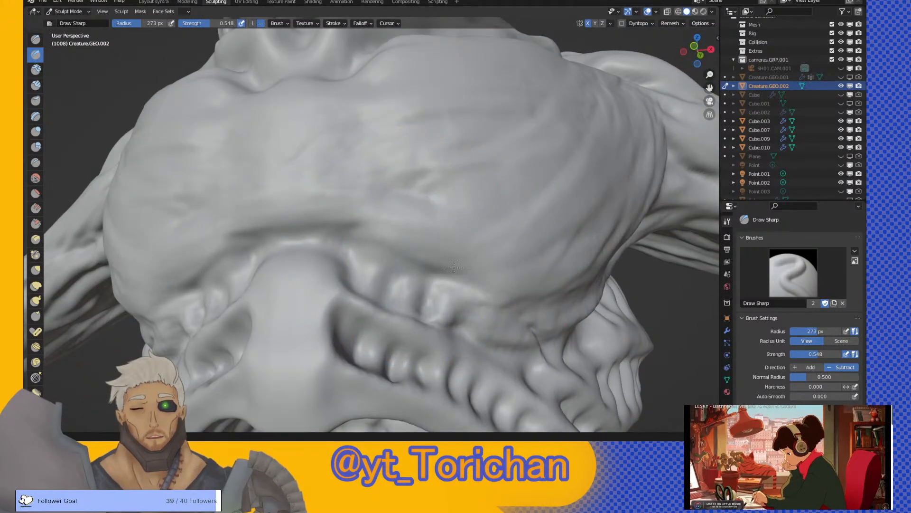
{"action": "middle_click_drag", "start_coordinate": [467, 234], "coordinate": [427, 325]}
{"action": "middle_click_drag", "start_coordinate": [586, 177], "coordinate": [575, 193]}
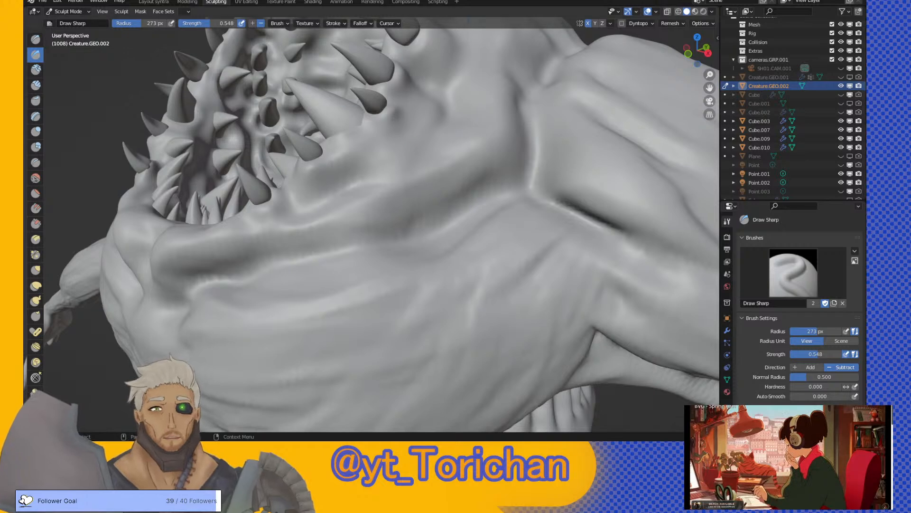
{"action": "mouse_move", "coordinate": [498, 183]}
{"action": "middle_mouse_down"}
{"action": "mouse_move", "coordinate": [504, 194]}
{"action": "mouse_move", "coordinate": [511, 188]}
{"action": "mouse_move", "coordinate": [453, 176]}
{"action": "mouse_move", "coordinate": [523, 169]}
{"action": "middle_mouse_up"}
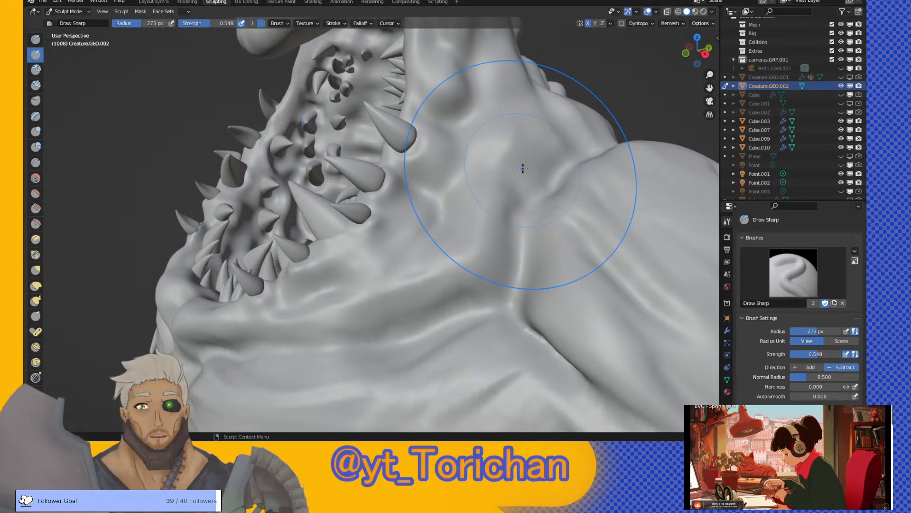
- Set the Draw Sharp radius to 126 px and carve a raised gum socket around the rearmost fang of the outer side row
{"action": "left_click_drag", "start_coordinate": [130, 29], "coordinate": [125, 27]}
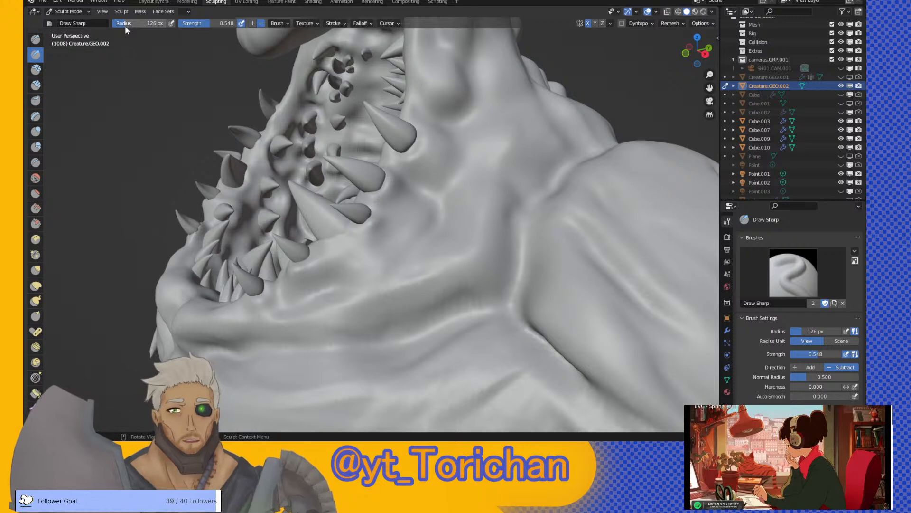
{"action": "left_click_drag", "start_coordinate": [697, 51], "coordinate": [703, 59]}
{"action": "middle_click_drag", "start_coordinate": [489, 162], "coordinate": [447, 167]}
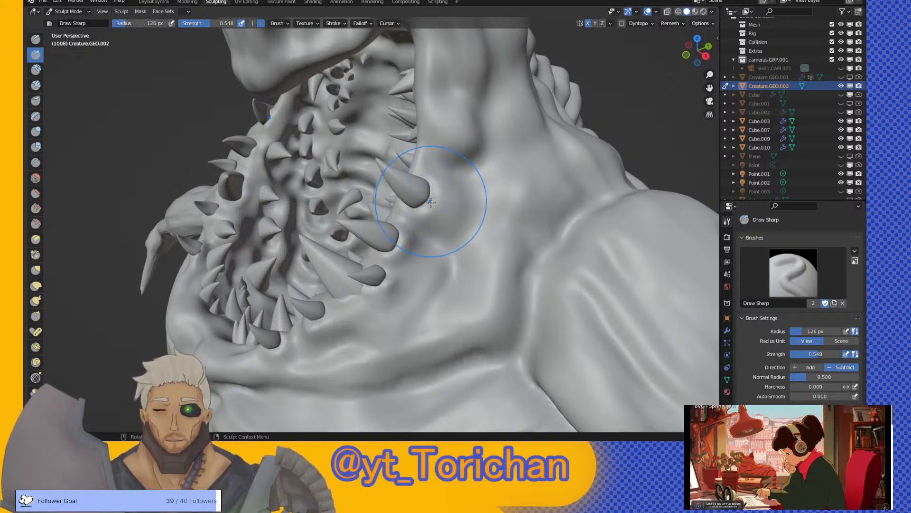
{"action": "left_click_drag", "start_coordinate": [470, 213], "coordinate": [461, 199]}
{"action": "middle_click_drag", "start_coordinate": [461, 199], "coordinate": [437, 215]}
{"action": "scroll", "coordinate": [457, 191], "scroll_direction": "up", "scroll_amount": 3}
{"action": "scroll", "coordinate": [449, 205], "scroll_direction": "down", "scroll_amount": 1}
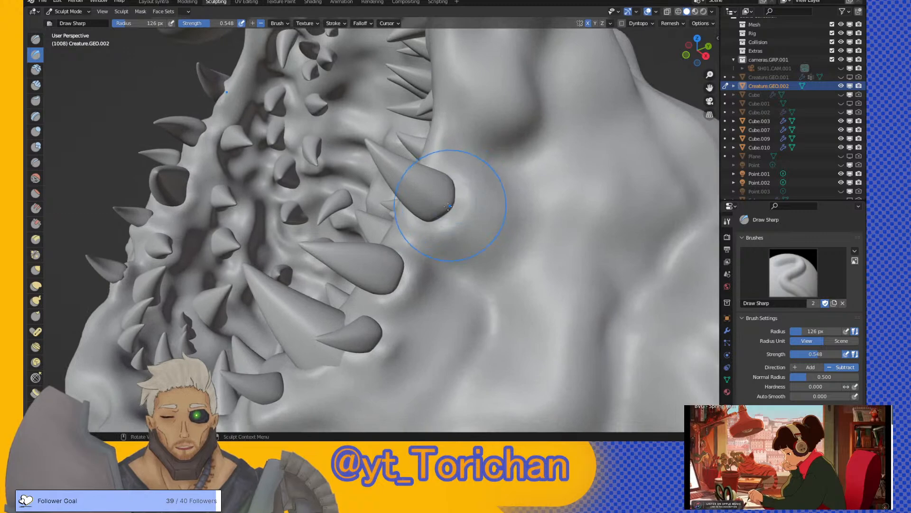
{"action": "mouse_move", "coordinate": [445, 204]}
{"action": "left_mouse_down"}
{"action": "mouse_move", "coordinate": [445, 212]}
{"action": "mouse_move", "coordinate": [448, 178]}
{"action": "left_mouse_up"}
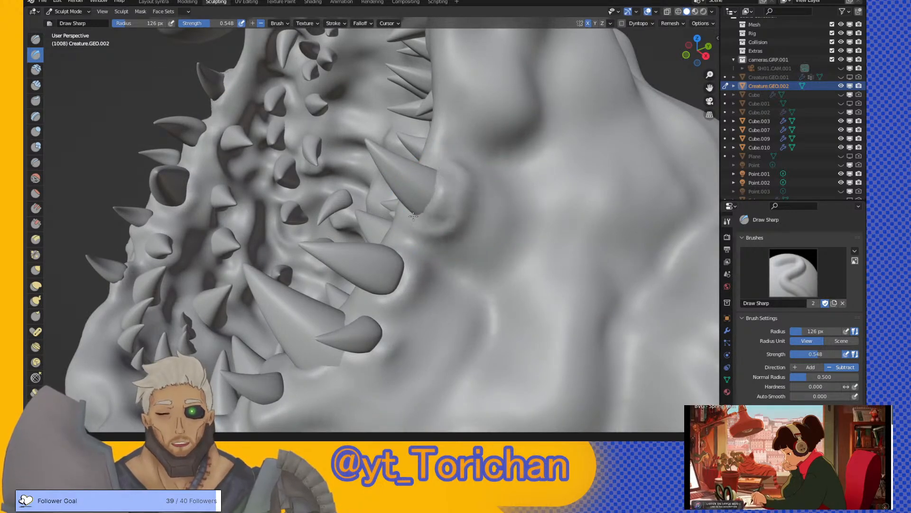
{"action": "middle_click_drag", "start_coordinate": [455, 205], "coordinate": [499, 228]}
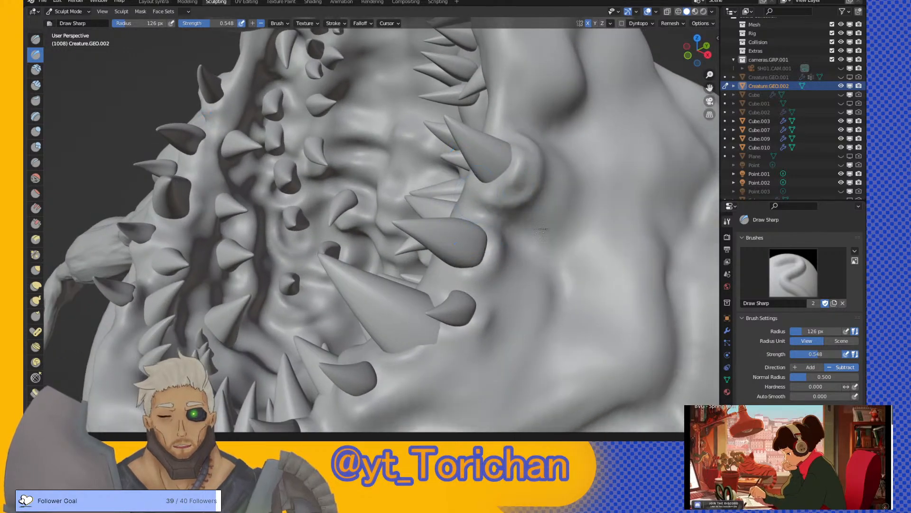
{"action": "middle_click_drag", "start_coordinate": [549, 209], "coordinate": [498, 204]}
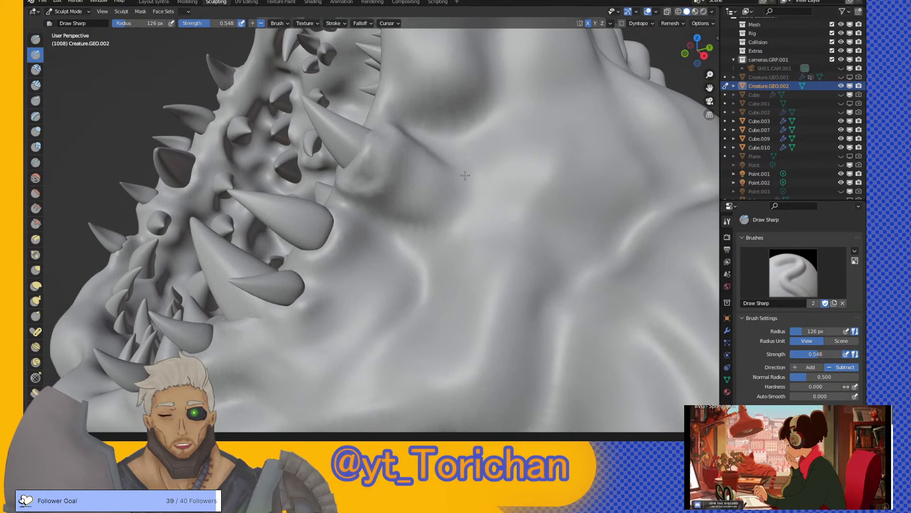
- Carve Draw Sharp creases around the bases of the next fangs down the outer jaw to form gum sockets
{"action": "middle_click_drag", "start_coordinate": [417, 204], "coordinate": [417, 219]}
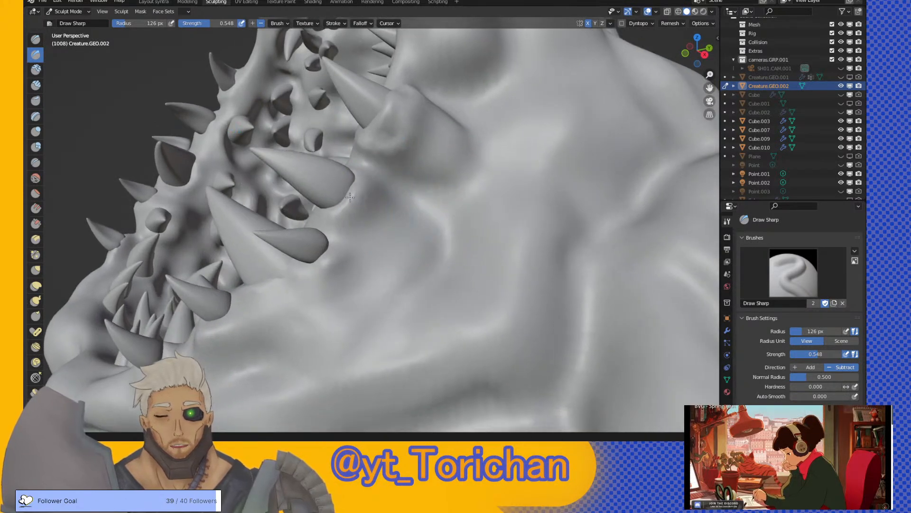
{"action": "left_click_drag", "start_coordinate": [346, 192], "coordinate": [341, 175]}
{"action": "mouse_move", "coordinate": [356, 226]}
{"action": "left_mouse_down"}
{"action": "mouse_move", "coordinate": [332, 232]}
{"action": "mouse_move", "coordinate": [319, 251]}
{"action": "left_mouse_up"}
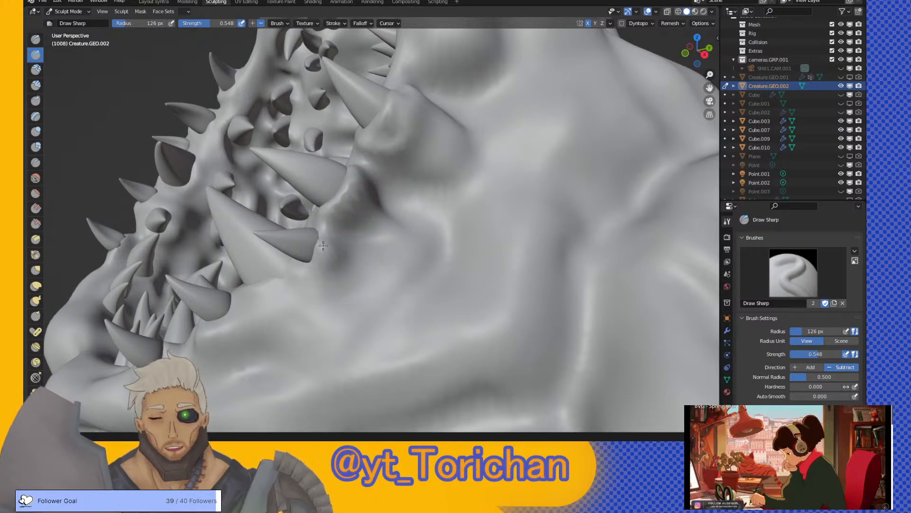
{"action": "left_click_drag", "start_coordinate": [351, 288], "coordinate": [376, 285]}
{"action": "mouse_move", "coordinate": [377, 284]}
{"action": "middle_mouse_down"}
{"action": "mouse_move", "coordinate": [387, 282]}
{"action": "mouse_move", "coordinate": [385, 239]}
{"action": "middle_mouse_up"}
{"action": "mouse_move", "coordinate": [384, 240]}
{"action": "left_mouse_down"}
{"action": "mouse_move", "coordinate": [394, 266]}
{"action": "mouse_move", "coordinate": [380, 280]}
{"action": "mouse_move", "coordinate": [388, 287]}
{"action": "mouse_move", "coordinate": [333, 318]}
{"action": "mouse_move", "coordinate": [352, 291]}
{"action": "mouse_move", "coordinate": [346, 272]}
{"action": "mouse_move", "coordinate": [361, 247]}
{"action": "left_mouse_up"}
{"action": "middle_click_drag", "start_coordinate": [361, 247], "coordinate": [417, 254]}
{"action": "left_click_drag", "start_coordinate": [419, 263], "coordinate": [417, 331]}
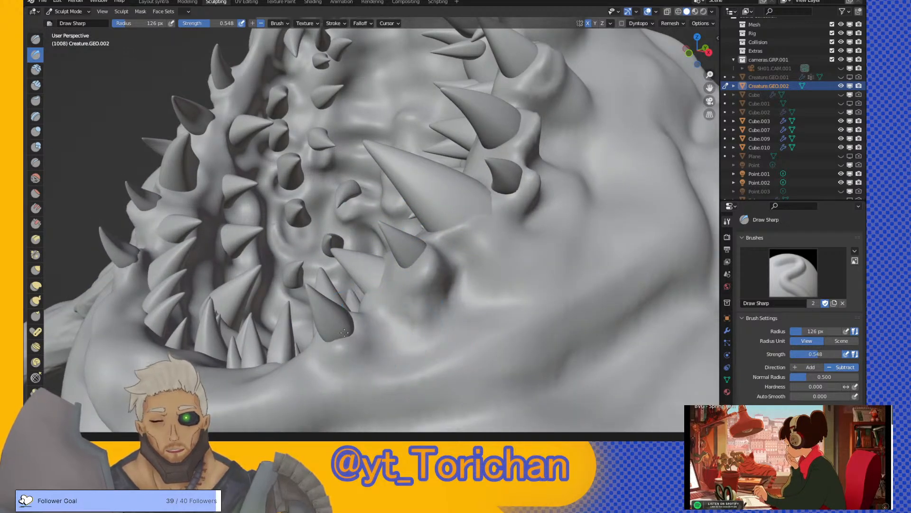
- Carve the gum around the fang near the front corner of the jaw and along the base of the largest side fang
{"action": "left_click_drag", "start_coordinate": [344, 341], "coordinate": [355, 329]}
{"action": "mouse_move", "coordinate": [307, 356]}
{"action": "left_mouse_down"}
{"action": "mouse_move", "coordinate": [351, 362]}
{"action": "mouse_move", "coordinate": [449, 314]}
{"action": "left_mouse_up"}
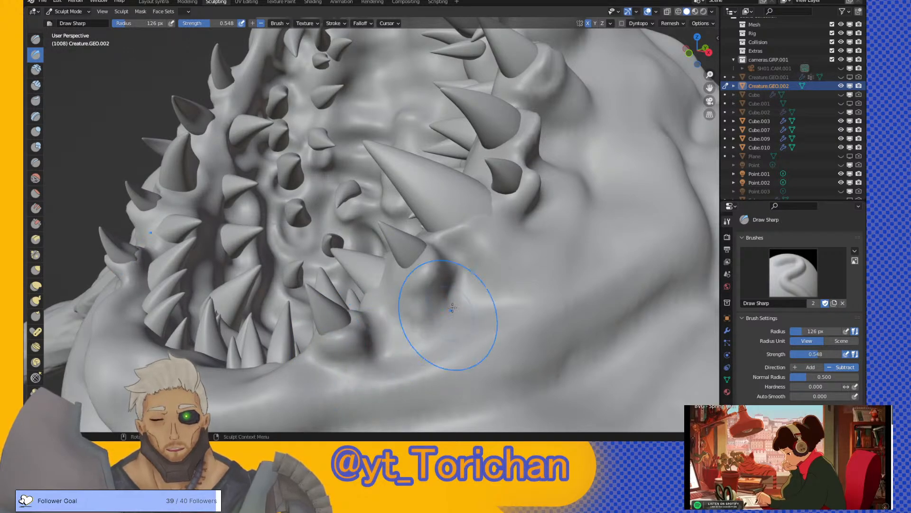
{"action": "mouse_move", "coordinate": [490, 207]}
{"action": "left_mouse_down"}
{"action": "mouse_move", "coordinate": [470, 225]}
{"action": "mouse_move", "coordinate": [490, 206]}
{"action": "left_mouse_up"}
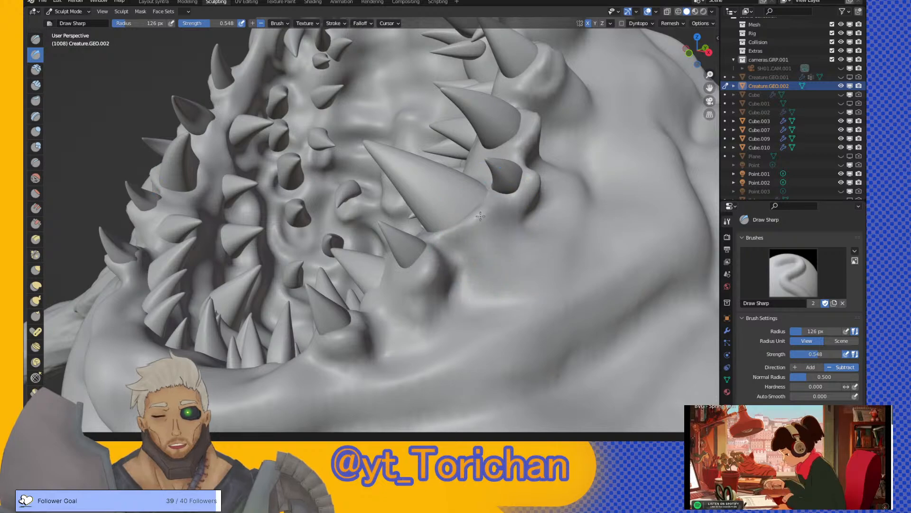
{"action": "mouse_move", "coordinate": [490, 206]}
{"action": "middle_mouse_down"}
{"action": "mouse_move", "coordinate": [549, 184]}
{"action": "mouse_move", "coordinate": [494, 264]}
{"action": "mouse_move", "coordinate": [523, 254]}
{"action": "middle_mouse_up"}
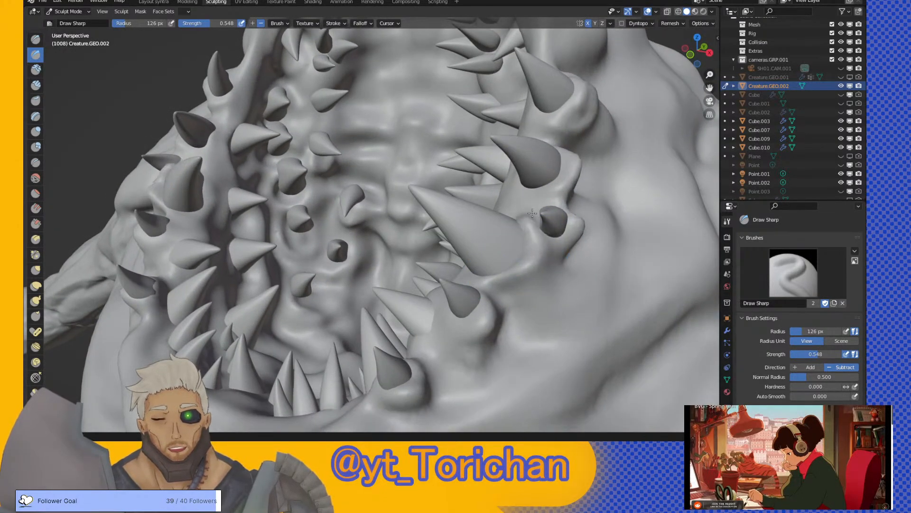
{"action": "mouse_move", "coordinate": [526, 210]}
{"action": "middle_mouse_down"}
{"action": "mouse_move", "coordinate": [478, 254]}
{"action": "mouse_move", "coordinate": [530, 221]}
{"action": "mouse_move", "coordinate": [519, 195]}
{"action": "mouse_move", "coordinate": [539, 195]}
{"action": "mouse_move", "coordinate": [549, 237]}
{"action": "mouse_move", "coordinate": [503, 273]}
{"action": "middle_mouse_up"}
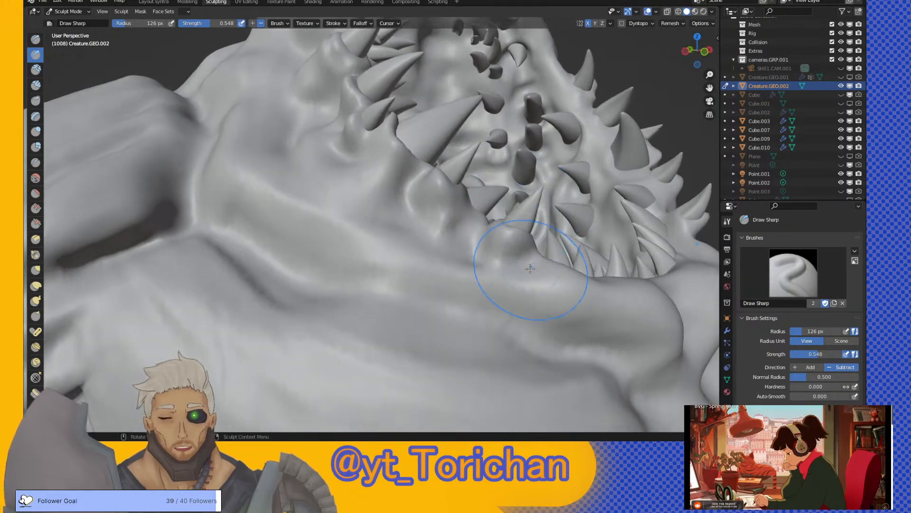
- Carve creases around the bases of the inner teeth on the side wall of the mouth with Draw Sharp
{"action": "mouse_move", "coordinate": [351, 208]}
{"action": "middle_mouse_down"}
{"action": "mouse_move", "coordinate": [403, 252]}
{"action": "mouse_move", "coordinate": [394, 209]}
{"action": "mouse_move", "coordinate": [439, 218]}
{"action": "mouse_move", "coordinate": [448, 195]}
{"action": "middle_mouse_up"}
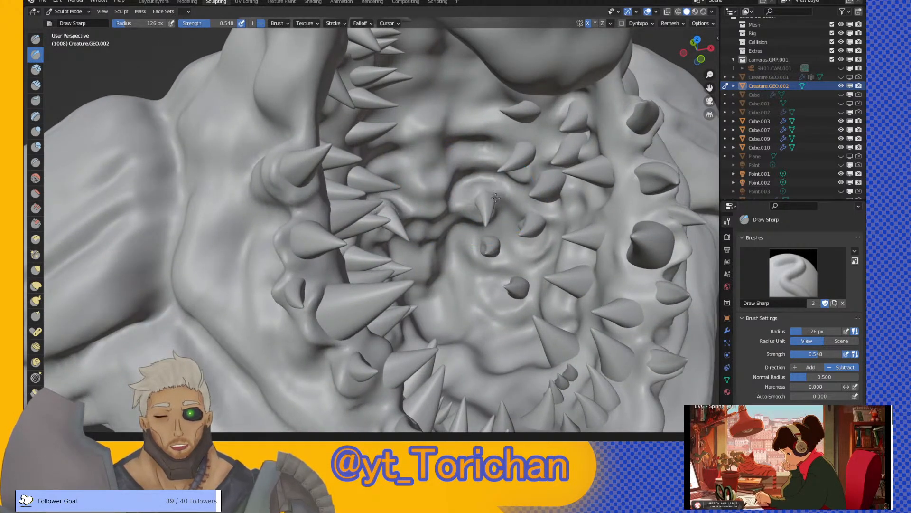
{"action": "middle_click_drag", "start_coordinate": [501, 188], "coordinate": [505, 171]}
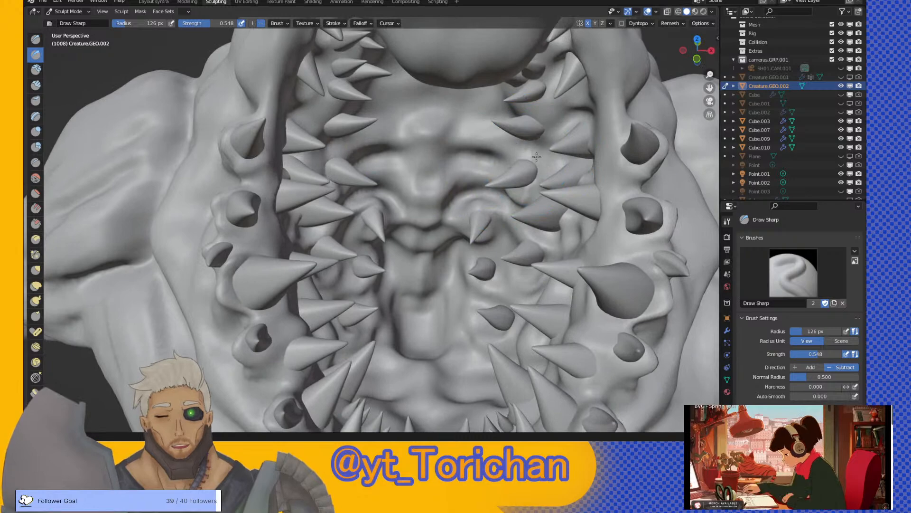
{"action": "mouse_move", "coordinate": [534, 121]}
{"action": "left_mouse_down"}
{"action": "mouse_move", "coordinate": [551, 97]}
{"action": "mouse_move", "coordinate": [544, 124]}
{"action": "left_mouse_up"}
{"action": "left_click", "coordinate": [549, 115]}
{"action": "middle_click_drag", "start_coordinate": [549, 114], "coordinate": [526, 80]}
{"action": "middle_click_drag", "start_coordinate": [523, 114], "coordinate": [510, 199]}
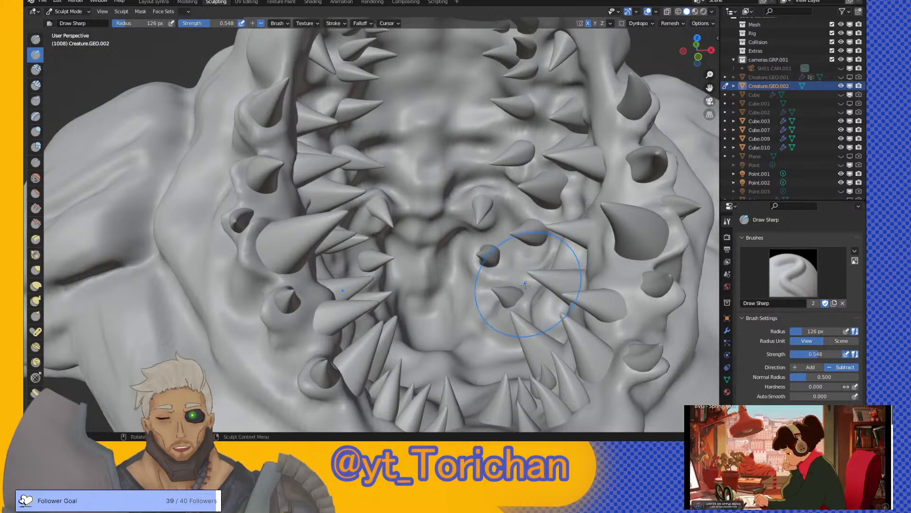
- Deepen the recess around the small tooth deep in the throat with Draw Sharp strokes
{"action": "scroll", "coordinate": [494, 333], "scroll_direction": "up", "scroll_amount": 6}
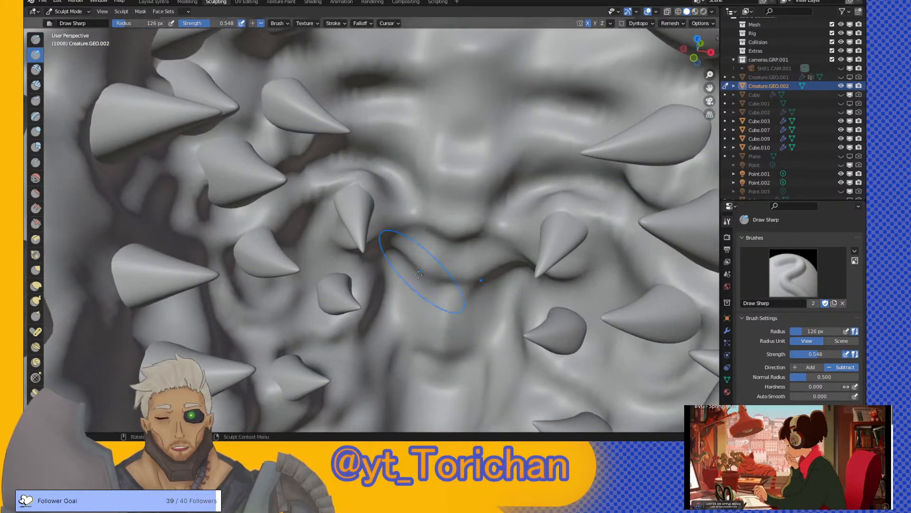
{"action": "mouse_move", "coordinate": [418, 275]}
{"action": "middle_mouse_down"}
{"action": "mouse_move", "coordinate": [513, 151]}
{"action": "mouse_move", "coordinate": [482, 160]}
{"action": "middle_mouse_up"}
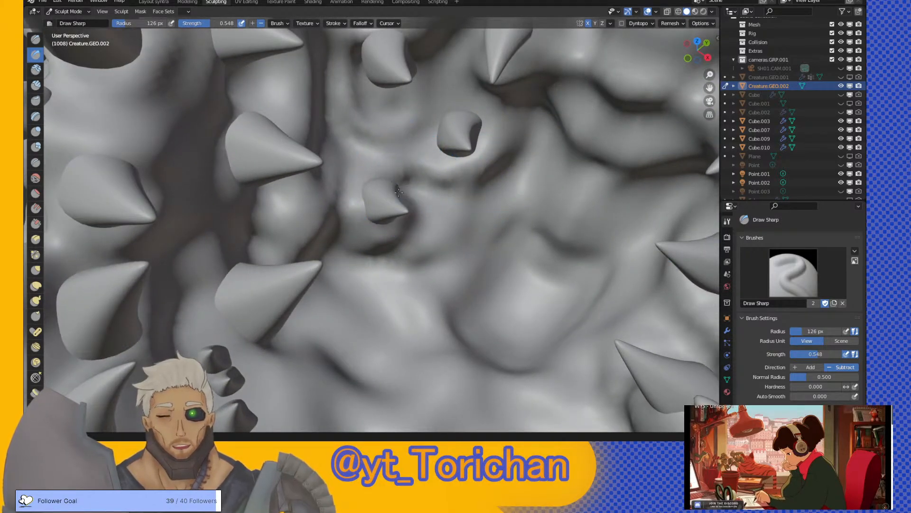
{"action": "mouse_move", "coordinate": [385, 174]}
{"action": "middle_mouse_down"}
{"action": "mouse_move", "coordinate": [401, 168]}
{"action": "mouse_move", "coordinate": [376, 190]}
{"action": "middle_mouse_up"}
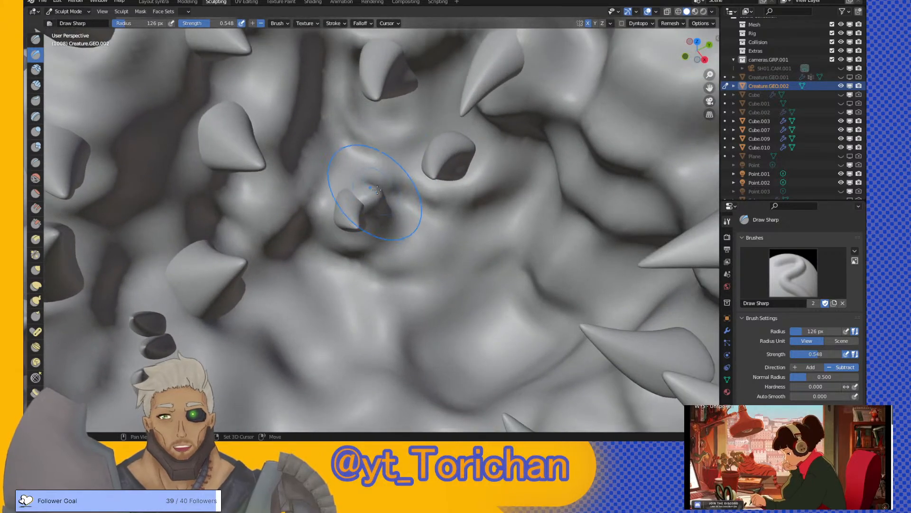
{"action": "mouse_move", "coordinate": [378, 197]}
{"action": "left_mouse_down"}
{"action": "mouse_move", "coordinate": [373, 190]}
{"action": "mouse_move", "coordinate": [413, 240]}
{"action": "mouse_move", "coordinate": [394, 259]}
{"action": "mouse_move", "coordinate": [383, 252]}
{"action": "left_mouse_up"}
- Carve gum creases into the lower lip beneath the front corner teeth with Draw Sharp
{"action": "middle_click_drag", "start_coordinate": [340, 270], "coordinate": [257, 332]}
{"action": "middle_click_drag", "start_coordinate": [249, 299], "coordinate": [180, 237]}
{"action": "mouse_move", "coordinate": [200, 200]}
{"action": "middle_mouse_down"}
{"action": "mouse_move", "coordinate": [368, 175]}
{"action": "mouse_move", "coordinate": [437, 112]}
{"action": "mouse_move", "coordinate": [409, 198]}
{"action": "mouse_move", "coordinate": [451, 201]}
{"action": "mouse_move", "coordinate": [460, 181]}
{"action": "middle_mouse_up"}
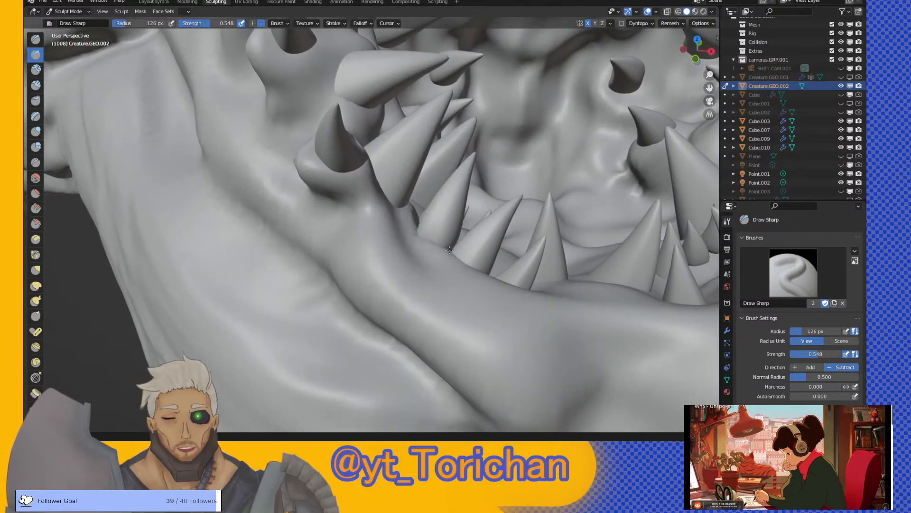
{"action": "left_click_drag", "start_coordinate": [432, 282], "coordinate": [482, 285]}
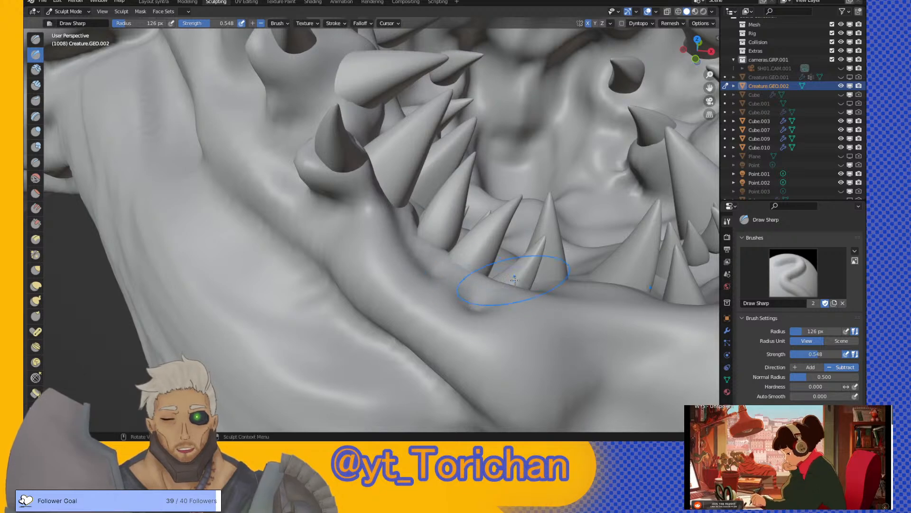
{"action": "middle_click_drag", "start_coordinate": [532, 311], "coordinate": [356, 356]}
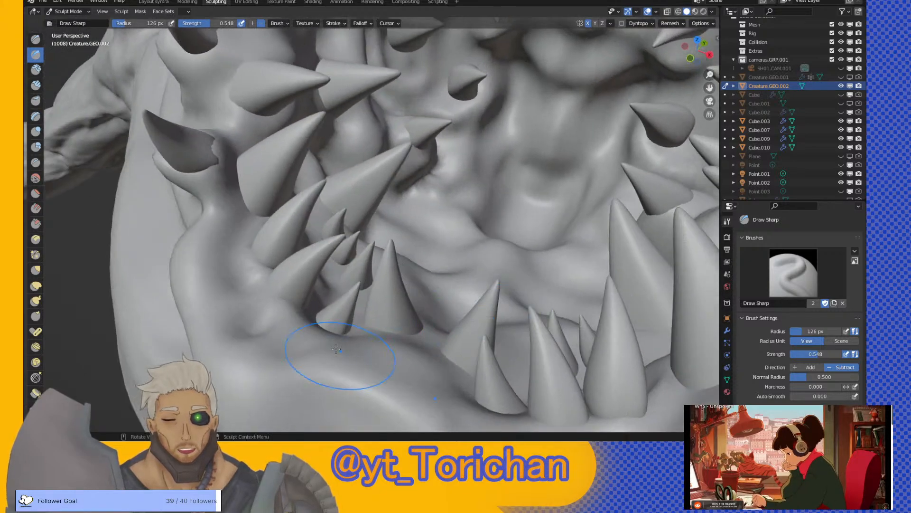
{"action": "left_click_drag", "start_coordinate": [315, 352], "coordinate": [309, 349]}
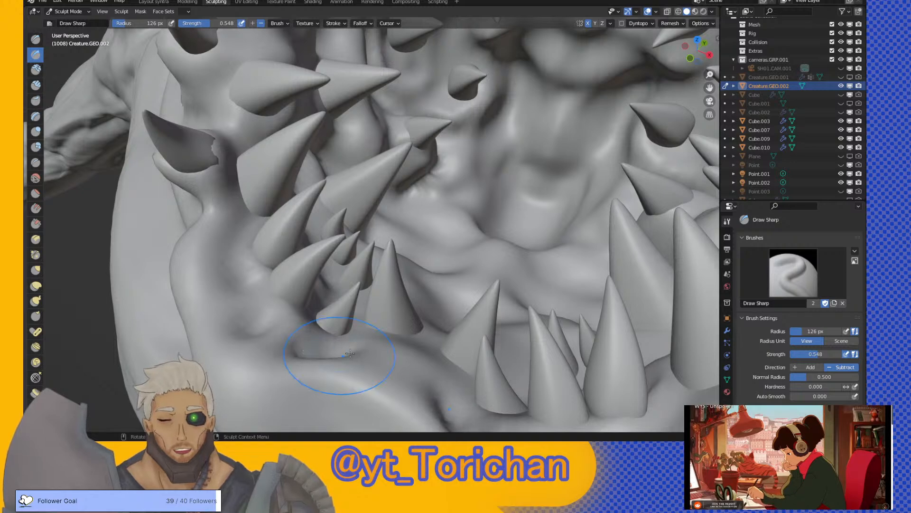
- Switch to the Elastic Deform brush and reshape the gums around the bases of the large side fangs
{"action": "mouse_move", "coordinate": [407, 360]}
{"action": "middle_mouse_down"}
{"action": "mouse_move", "coordinate": [472, 305]}
{"action": "mouse_move", "coordinate": [488, 204]}
{"action": "mouse_move", "coordinate": [478, 275]}
{"action": "mouse_move", "coordinate": [545, 294]}
{"action": "middle_mouse_up"}
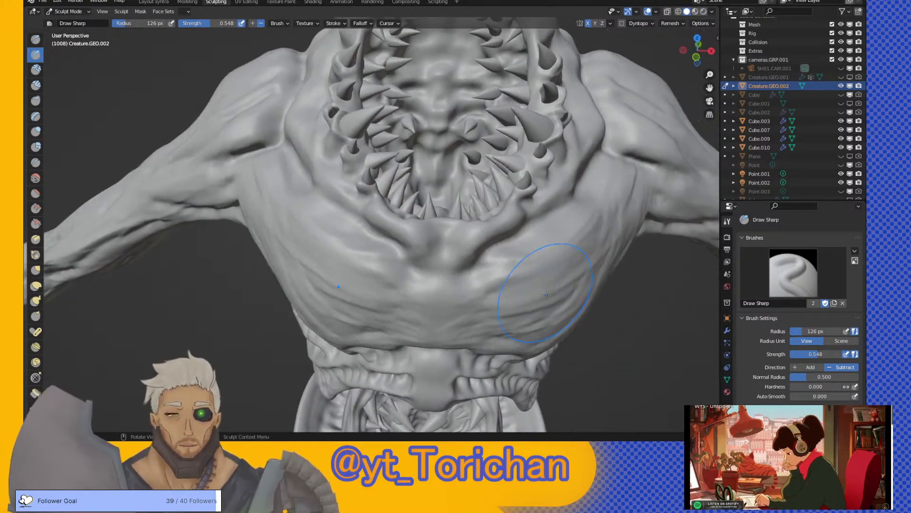
{"action": "mouse_move", "coordinate": [583, 260]}
{"action": "middle_mouse_down"}
{"action": "mouse_move", "coordinate": [556, 339]}
{"action": "mouse_move", "coordinate": [551, 309]}
{"action": "mouse_move", "coordinate": [614, 249]}
{"action": "middle_mouse_up"}
{"action": "left_click", "coordinate": [36, 285]}
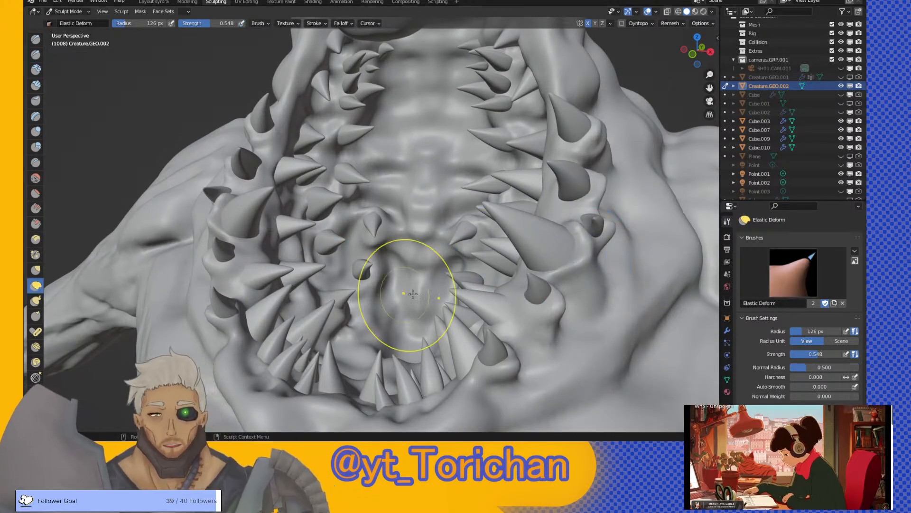
{"action": "mouse_move", "coordinate": [579, 291]}
{"action": "middle_mouse_down"}
{"action": "mouse_move", "coordinate": [568, 280]}
{"action": "mouse_move", "coordinate": [574, 253]}
{"action": "mouse_move", "coordinate": [655, 211]}
{"action": "mouse_move", "coordinate": [508, 263]}
{"action": "mouse_move", "coordinate": [587, 255]}
{"action": "middle_mouse_up"}
{"action": "left_click_drag", "start_coordinate": [583, 253], "coordinate": [568, 251]}
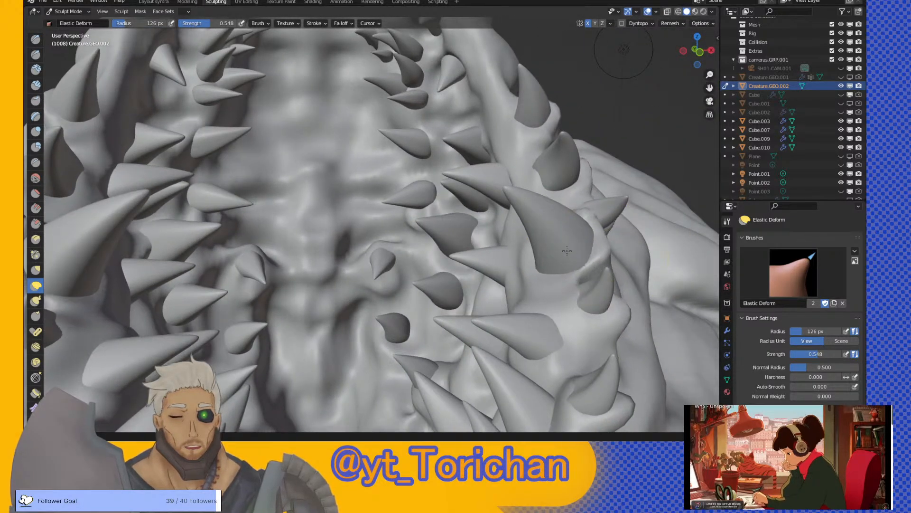
{"action": "middle_click_drag", "start_coordinate": [601, 244], "coordinate": [578, 244]}
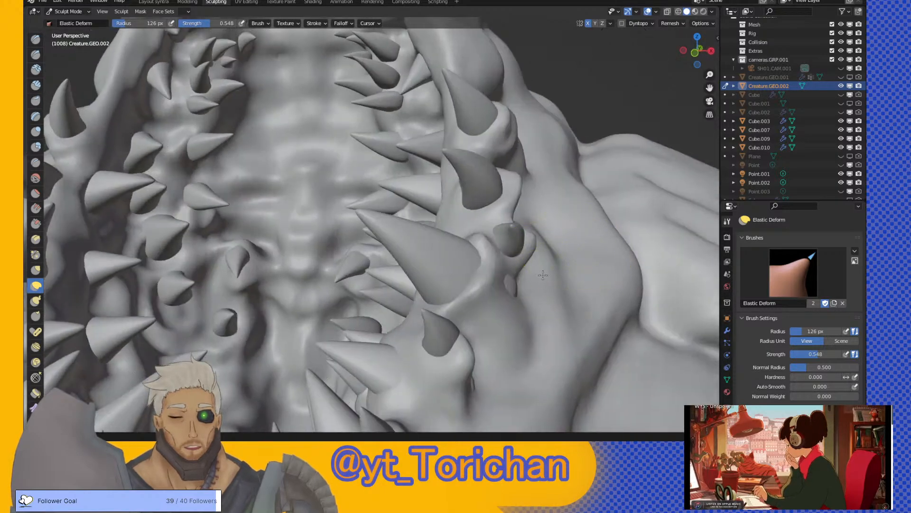
{"action": "middle_click_drag", "start_coordinate": [545, 275], "coordinate": [437, 335]}
{"action": "left_click_drag", "start_coordinate": [341, 374], "coordinate": [354, 347]}
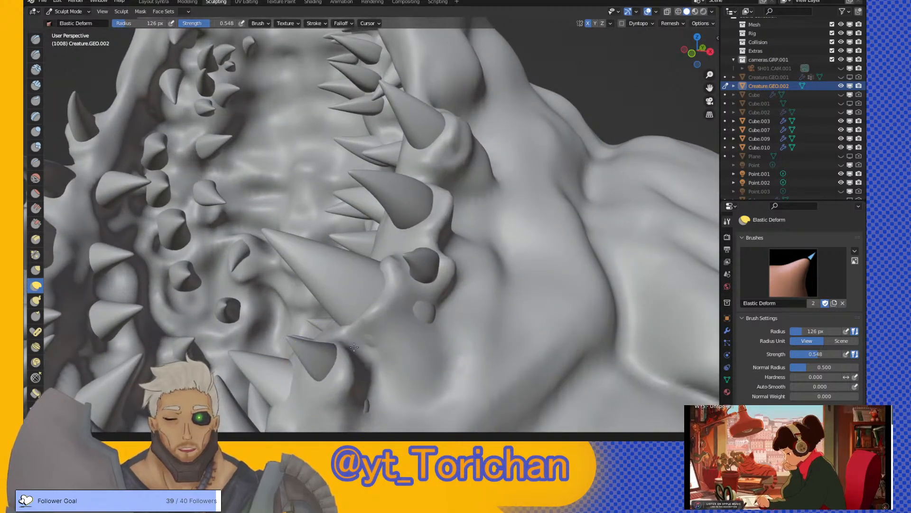
{"action": "mouse_move", "coordinate": [358, 346]}
{"action": "middle_mouse_down"}
{"action": "mouse_move", "coordinate": [396, 371]}
{"action": "mouse_move", "coordinate": [427, 329]}
{"action": "mouse_move", "coordinate": [356, 346]}
{"action": "mouse_move", "coordinate": [517, 296]}
{"action": "mouse_move", "coordinate": [427, 287]}
{"action": "middle_mouse_up"}
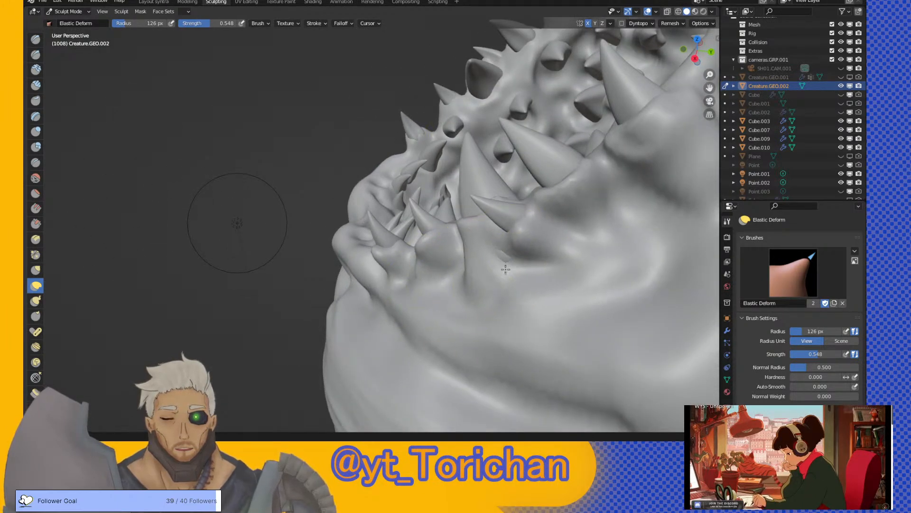
{"action": "mouse_move", "coordinate": [497, 267]}
{"action": "middle_mouse_down"}
{"action": "mouse_move", "coordinate": [565, 240]}
{"action": "mouse_move", "coordinate": [520, 247]}
{"action": "middle_mouse_up"}
{"action": "mouse_move", "coordinate": [520, 322]}
{"action": "middle_mouse_down"}
{"action": "mouse_move", "coordinate": [523, 298]}
{"action": "mouse_move", "coordinate": [502, 286]}
{"action": "mouse_move", "coordinate": [508, 270]}
{"action": "middle_mouse_up"}
{"action": "middle_click_drag", "start_coordinate": [572, 249], "coordinate": [488, 285]}
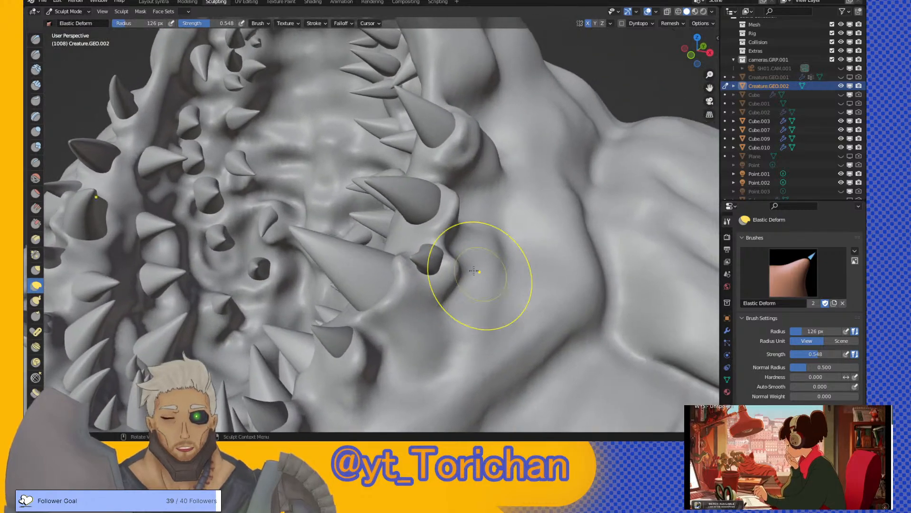
- Switch back to Draw Sharp and carve a long vertical groove down the side of the neck
{"action": "left_click", "coordinate": [42, 57]}
{"action": "middle_click_drag", "start_coordinate": [590, 214], "coordinate": [498, 238]}
{"action": "left_click", "coordinate": [679, 24]}
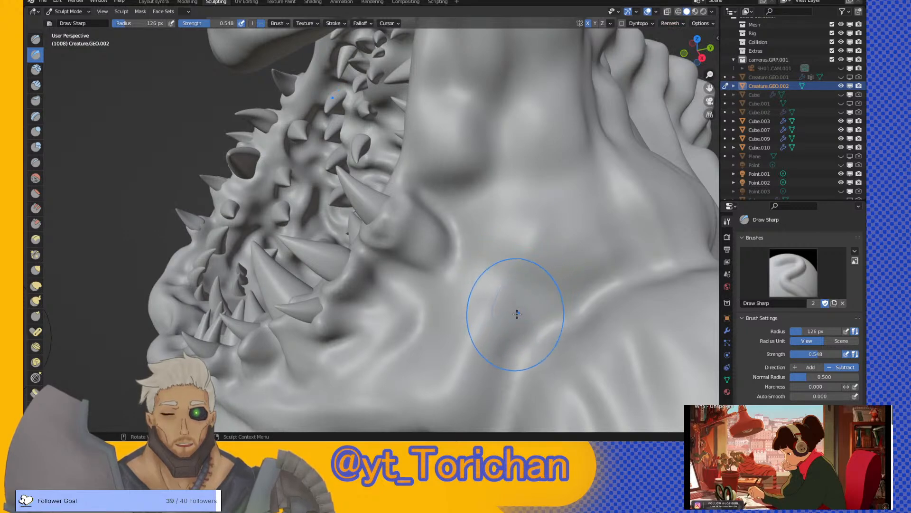
{"action": "mouse_move", "coordinate": [709, 87]}
{"action": "left_mouse_down"}
{"action": "mouse_move", "coordinate": [697, 133]}
{"action": "mouse_move", "coordinate": [630, 234]}
{"action": "left_mouse_up"}
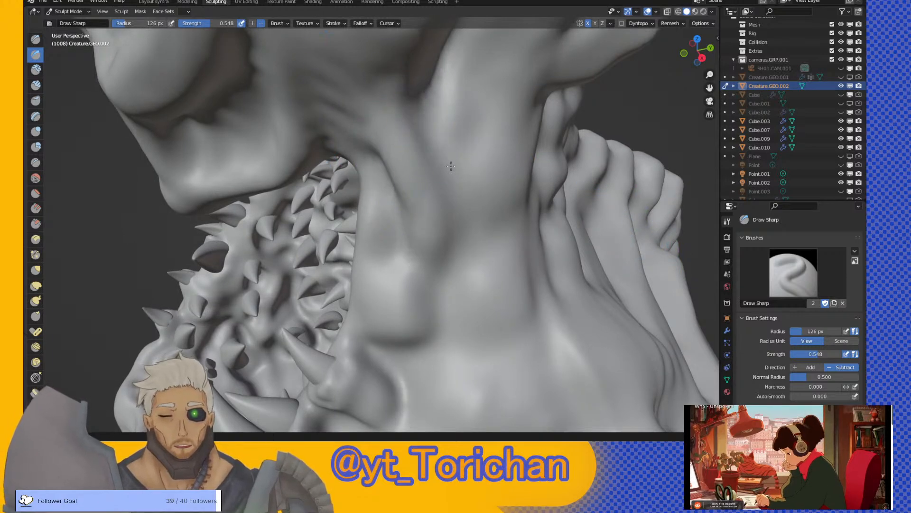
{"action": "left_click_drag", "start_coordinate": [443, 149], "coordinate": [443, 166]}
{"action": "mouse_move", "coordinate": [427, 67]}
{"action": "left_mouse_down"}
{"action": "mouse_move", "coordinate": [444, 285]}
{"action": "mouse_move", "coordinate": [454, 240]}
{"action": "left_mouse_up"}
{"action": "middle_click_drag", "start_coordinate": [454, 240], "coordinate": [522, 247]}
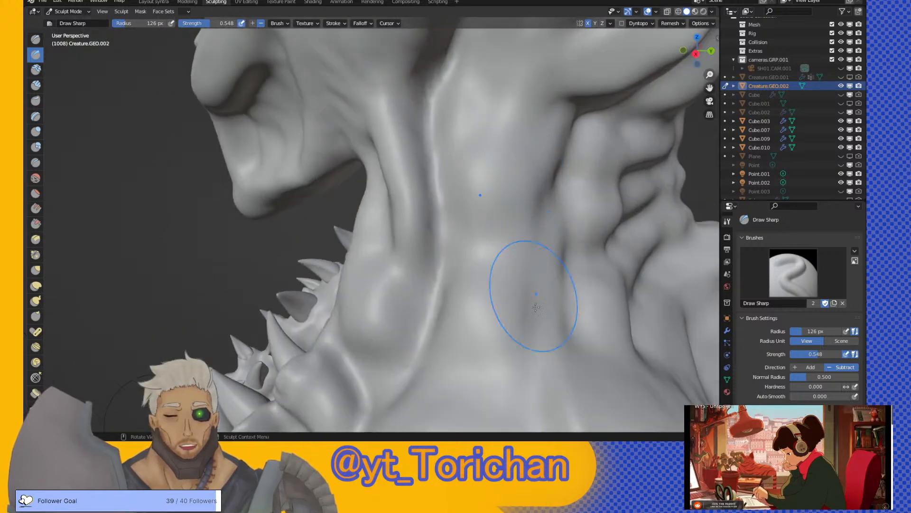
- Extend the neck groove around the bulge at the corner of the mouth to the gum folds
{"action": "middle_click_drag", "start_coordinate": [612, 181], "coordinate": [442, 241]}
{"action": "left_click_drag", "start_coordinate": [470, 159], "coordinate": [439, 279]}
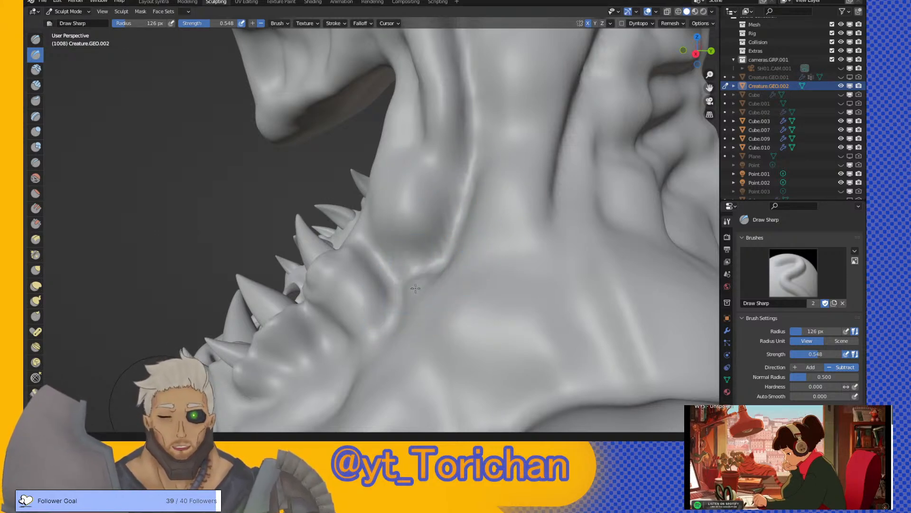
{"action": "middle_click_drag", "start_coordinate": [461, 272], "coordinate": [488, 261]}
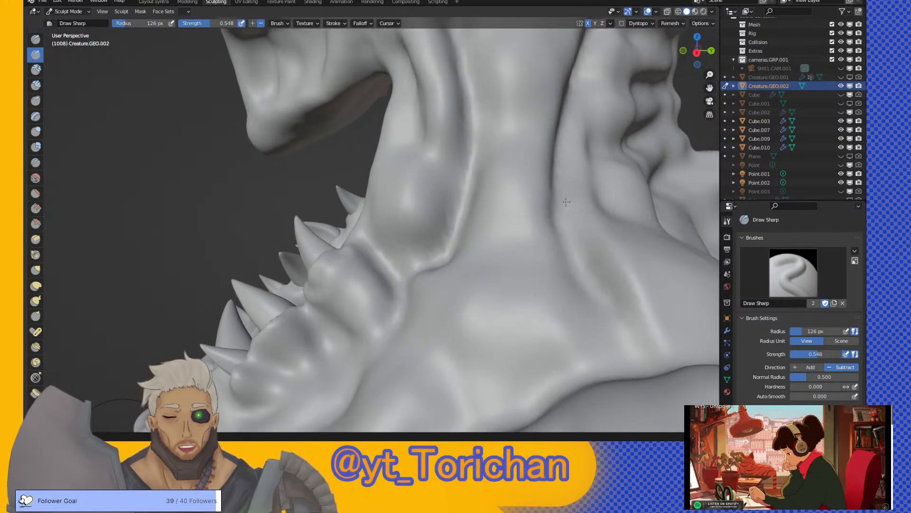
- Carve short cross-creases with Draw Sharp along the fold where the side of the neck meets the top of the shoulder
{"action": "mouse_move", "coordinate": [585, 268]}
{"action": "middle_mouse_down"}
{"action": "mouse_move", "coordinate": [618, 286]}
{"action": "mouse_move", "coordinate": [549, 248]}
{"action": "mouse_move", "coordinate": [596, 208]}
{"action": "mouse_move", "coordinate": [546, 266]}
{"action": "middle_mouse_up"}
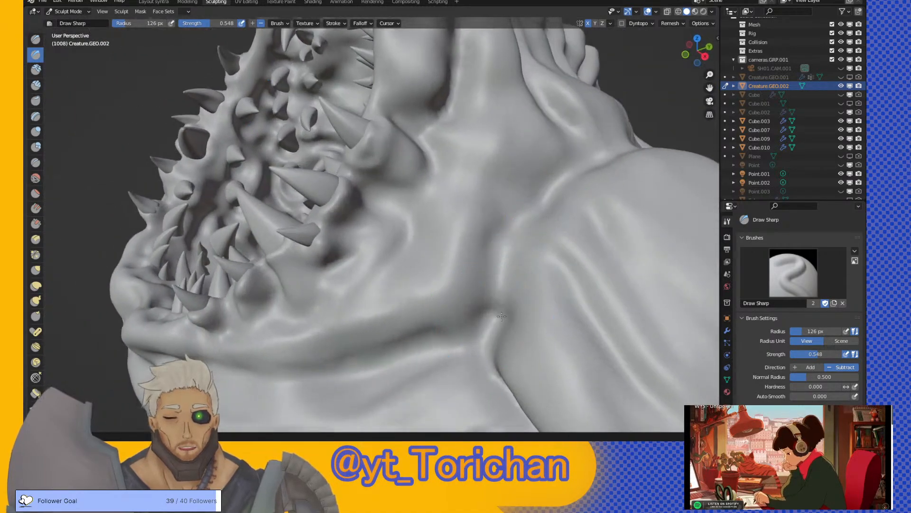
{"action": "left_click_drag", "start_coordinate": [493, 291], "coordinate": [507, 285]}
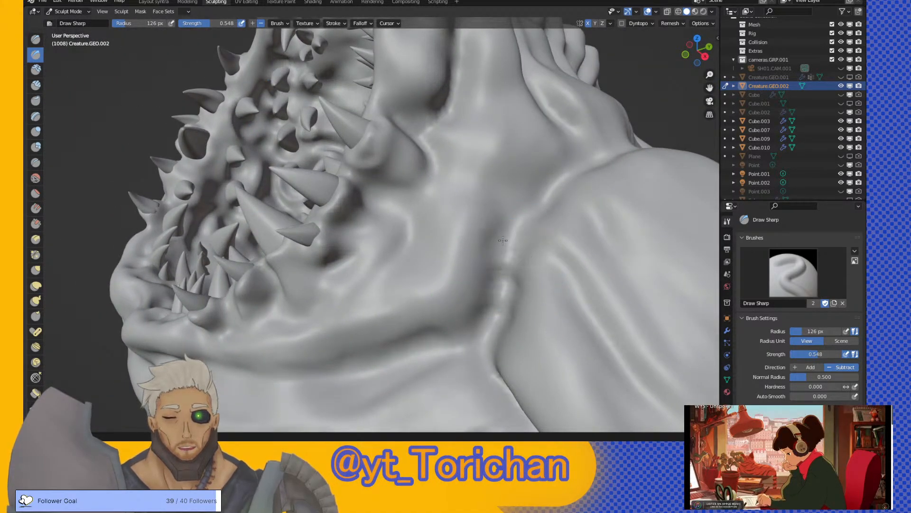
{"action": "mouse_move", "coordinate": [509, 242]}
{"action": "middle_mouse_down"}
{"action": "mouse_move", "coordinate": [498, 254]}
{"action": "mouse_move", "coordinate": [549, 163]}
{"action": "mouse_move", "coordinate": [563, 199]}
{"action": "mouse_move", "coordinate": [466, 223]}
{"action": "middle_mouse_up"}
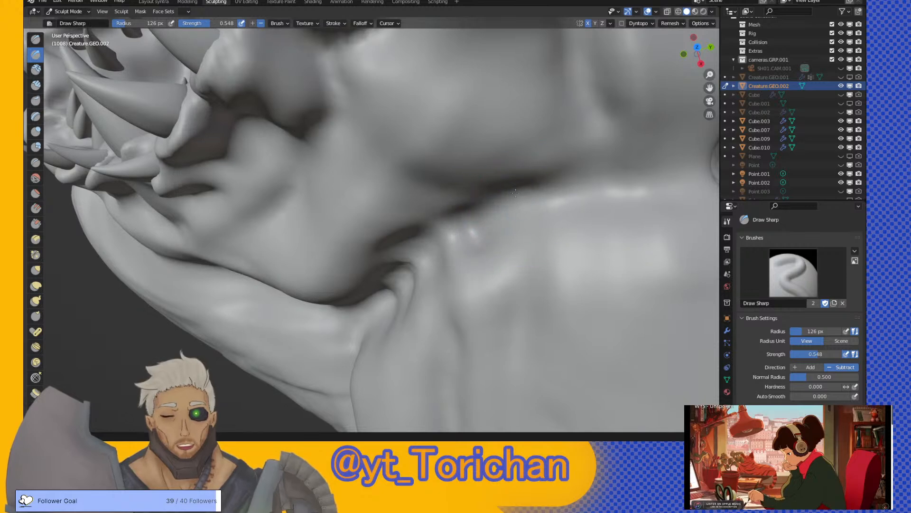
{"action": "left_click_drag", "start_coordinate": [549, 196], "coordinate": [580, 210]}
{"action": "middle_click_drag", "start_coordinate": [573, 191], "coordinate": [493, 233]}
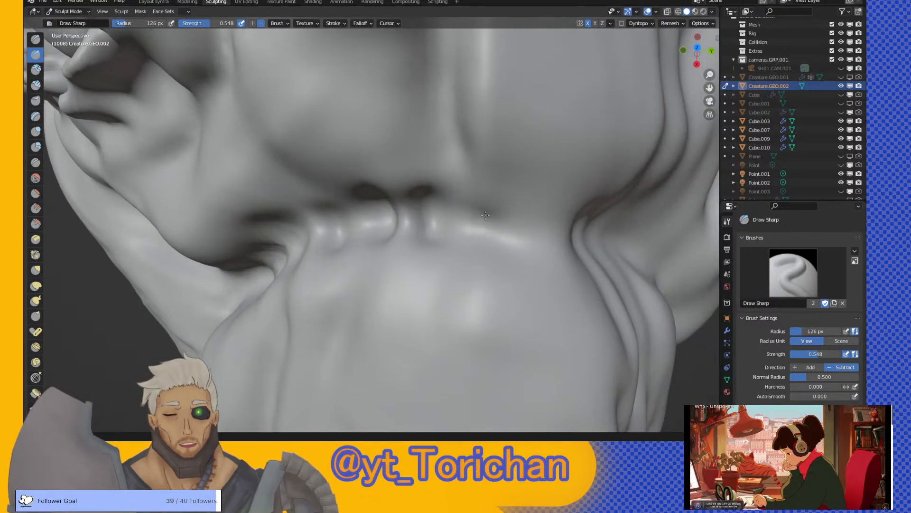
{"action": "left_click_drag", "start_coordinate": [537, 226], "coordinate": [533, 248]}
{"action": "mouse_move", "coordinate": [531, 246]}
{"action": "middle_mouse_down"}
{"action": "mouse_move", "coordinate": [506, 285]}
{"action": "mouse_move", "coordinate": [519, 294]}
{"action": "middle_mouse_up"}
{"action": "left_click_drag", "start_coordinate": [518, 295], "coordinate": [553, 289]}
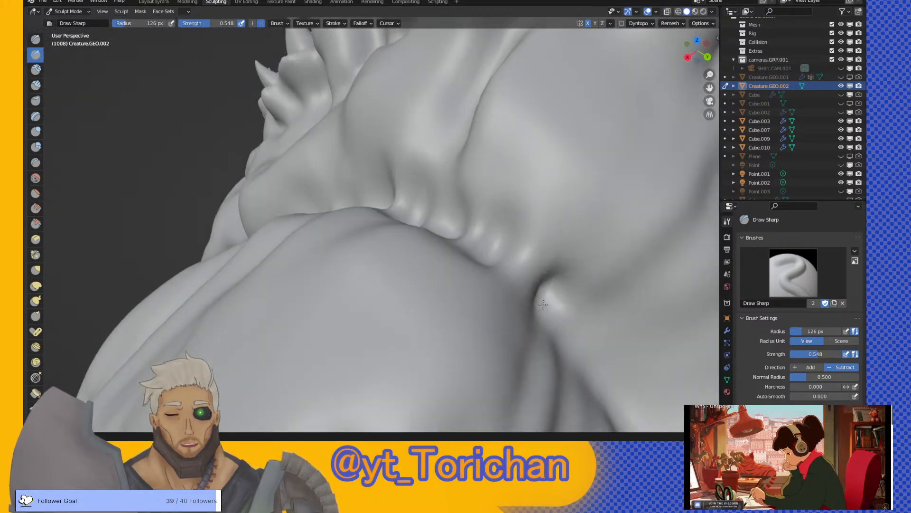
- Continue the row of short notches along the shoulder seam onto the creature's back
{"action": "middle_click_drag", "start_coordinate": [583, 324], "coordinate": [505, 220]}
{"action": "mouse_move", "coordinate": [505, 220]}
{"action": "left_mouse_down"}
{"action": "mouse_move", "coordinate": [517, 239]}
{"action": "mouse_move", "coordinate": [552, 249]}
{"action": "left_mouse_up"}
{"action": "middle_click_drag", "start_coordinate": [540, 269], "coordinate": [475, 273]}
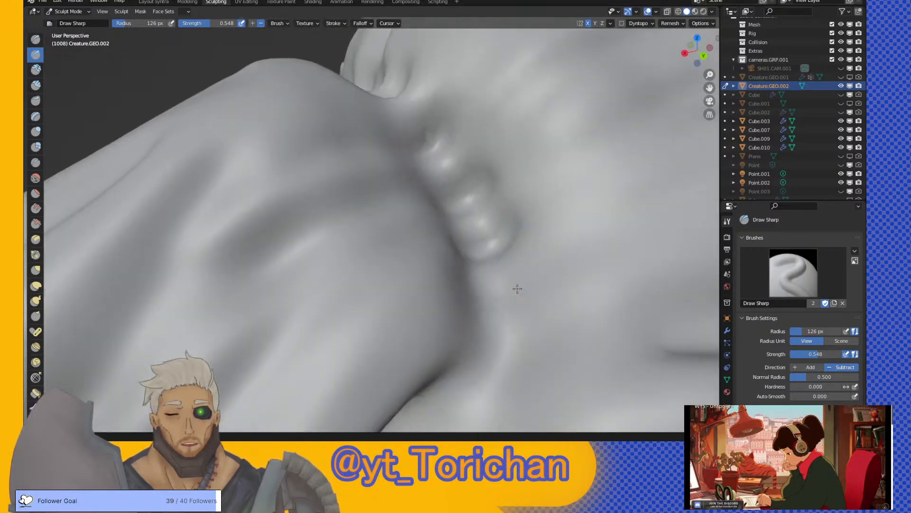
{"action": "left_click_drag", "start_coordinate": [475, 273], "coordinate": [507, 290]}
{"action": "mouse_move", "coordinate": [527, 336]}
{"action": "left_mouse_down"}
{"action": "mouse_move", "coordinate": [506, 335]}
{"action": "mouse_move", "coordinate": [523, 336]}
{"action": "left_mouse_up"}
{"action": "scroll", "coordinate": [530, 328], "scroll_direction": "up", "scroll_amount": 1}
{"action": "scroll", "coordinate": [531, 328], "scroll_direction": "down", "scroll_amount": 2}
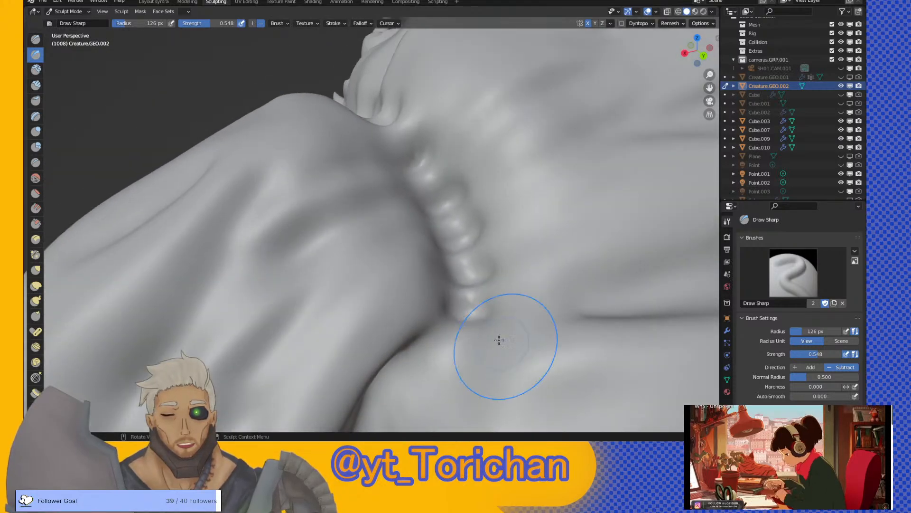
- Extend the notched ridge around the lower back corner of the shoulder, beside the deep fold
{"action": "middle_click_drag", "start_coordinate": [443, 342], "coordinate": [525, 209], "text": "shift"}
{"action": "left_click_drag", "start_coordinate": [533, 175], "coordinate": [550, 183]}
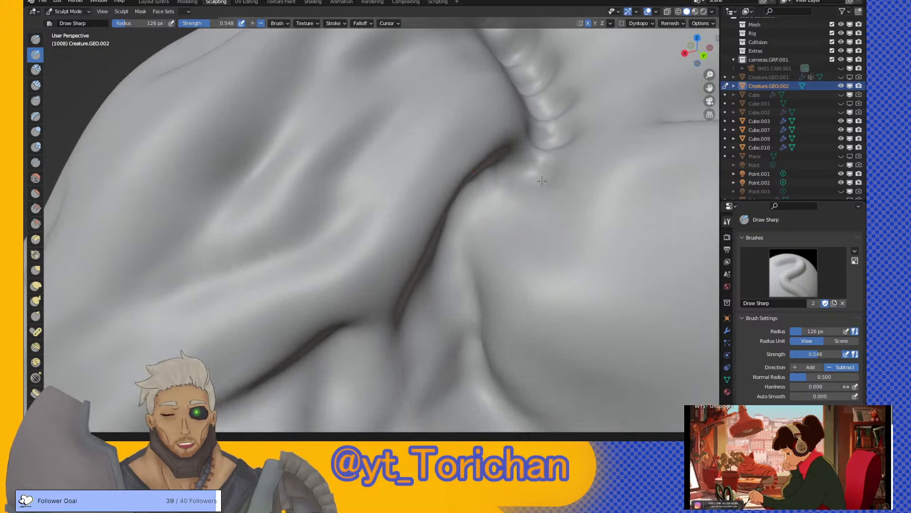
{"action": "left_click_drag", "start_coordinate": [492, 190], "coordinate": [491, 185]}
{"action": "mouse_move", "coordinate": [465, 229]}
{"action": "left_mouse_down"}
{"action": "mouse_move", "coordinate": [460, 215]}
{"action": "mouse_move", "coordinate": [448, 275]}
{"action": "mouse_move", "coordinate": [463, 279]}
{"action": "left_mouse_up"}
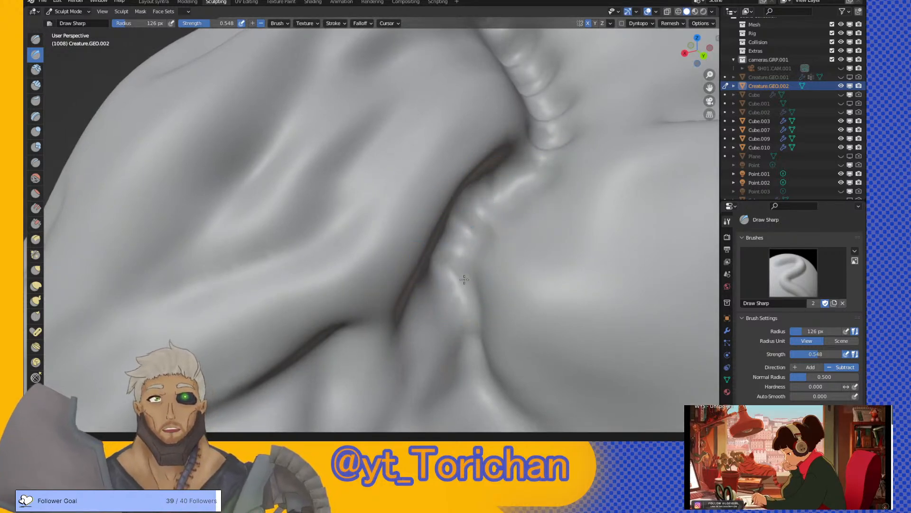
{"action": "mouse_move", "coordinate": [471, 280]}
{"action": "middle_mouse_down"}
{"action": "mouse_move", "coordinate": [451, 240]}
{"action": "mouse_move", "coordinate": [486, 222]}
{"action": "middle_mouse_up"}
{"action": "mouse_move", "coordinate": [486, 222]}
{"action": "left_mouse_down"}
{"action": "mouse_move", "coordinate": [475, 180]}
{"action": "mouse_move", "coordinate": [467, 223]}
{"action": "mouse_move", "coordinate": [449, 237]}
{"action": "left_mouse_up"}
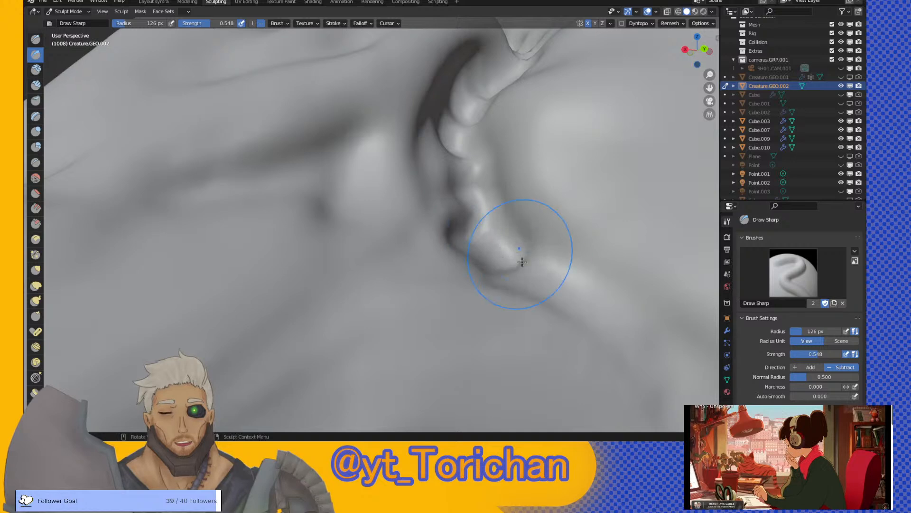
- Carve closely spaced creases down the ridge running from the back of the shoulder towards the armpit
{"action": "mouse_move", "coordinate": [559, 265]}
{"action": "middle_mouse_down"}
{"action": "mouse_move", "coordinate": [574, 308]}
{"action": "mouse_move", "coordinate": [511, 249]}
{"action": "mouse_move", "coordinate": [547, 201]}
{"action": "middle_mouse_up"}
{"action": "mouse_move", "coordinate": [547, 201]}
{"action": "left_mouse_down"}
{"action": "mouse_move", "coordinate": [511, 228]}
{"action": "mouse_move", "coordinate": [525, 216]}
{"action": "left_mouse_up"}
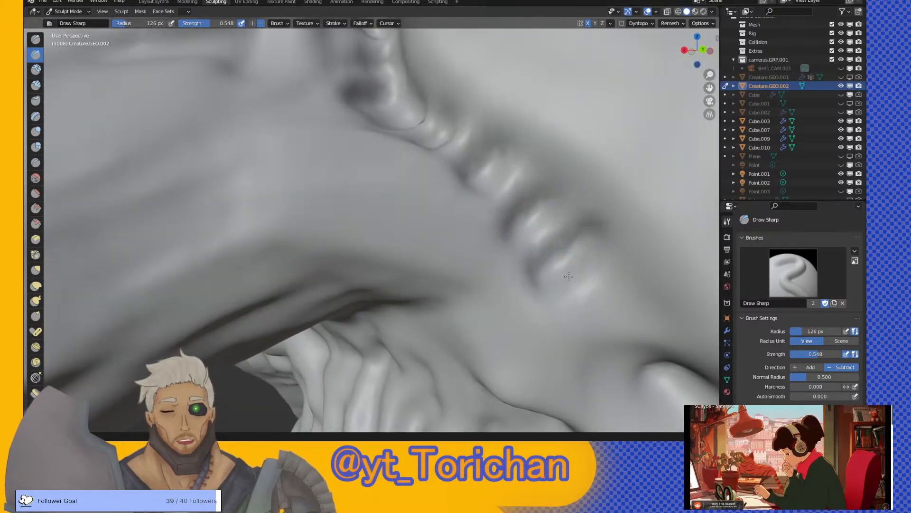
{"action": "middle_click_drag", "start_coordinate": [569, 227], "coordinate": [581, 250]}
{"action": "left_click_drag", "start_coordinate": [581, 250], "coordinate": [557, 250]}
{"action": "middle_click_drag", "start_coordinate": [570, 225], "coordinate": [541, 336]}
{"action": "scroll", "coordinate": [542, 336], "scroll_direction": "up", "scroll_amount": 6}
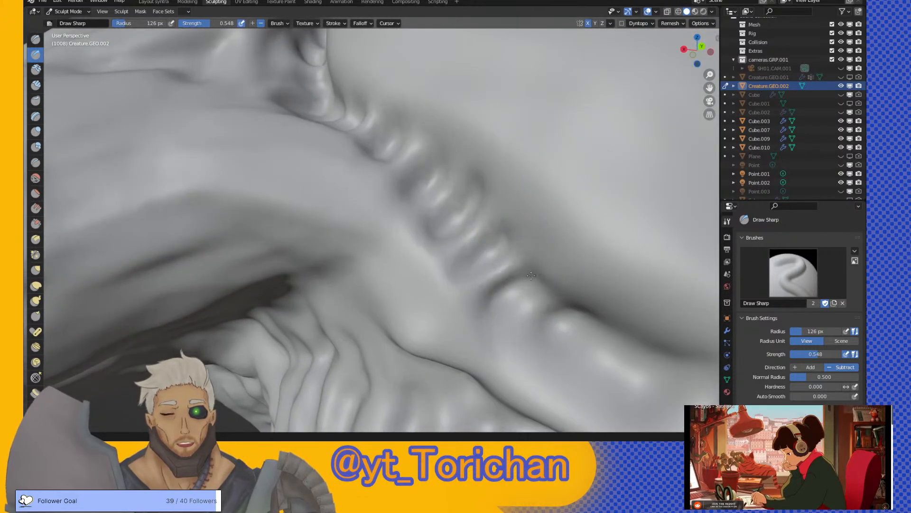
- Carve a crease into the skin under the shoulder, next to the wrinkled armpit area
{"action": "middle_click_drag", "start_coordinate": [508, 284], "coordinate": [488, 238]}
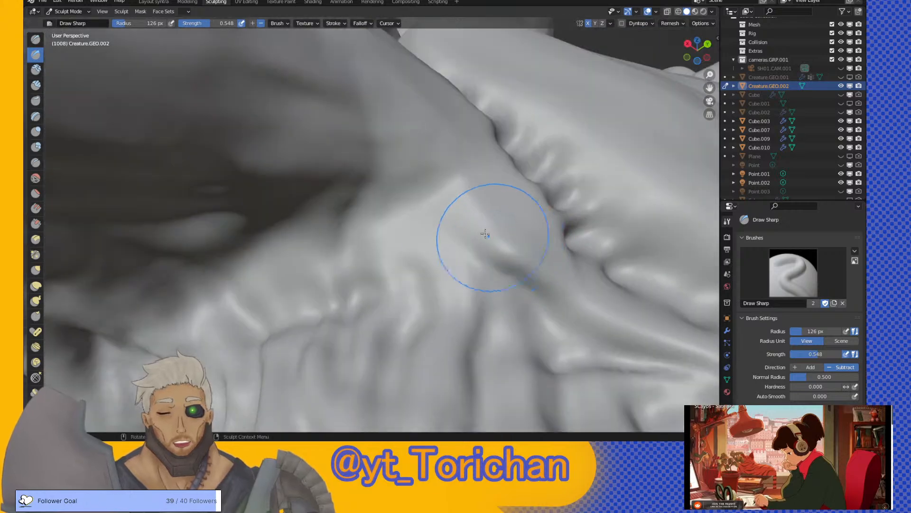
{"action": "mouse_move", "coordinate": [499, 221]}
{"action": "left_mouse_down"}
{"action": "mouse_move", "coordinate": [494, 173]}
{"action": "mouse_move", "coordinate": [504, 147]}
{"action": "mouse_move", "coordinate": [549, 259]}
{"action": "left_mouse_up"}
{"action": "middle_click_drag", "start_coordinate": [520, 240], "coordinate": [499, 203]}
{"action": "scroll", "coordinate": [466, 239], "scroll_direction": "down", "scroll_amount": 8}
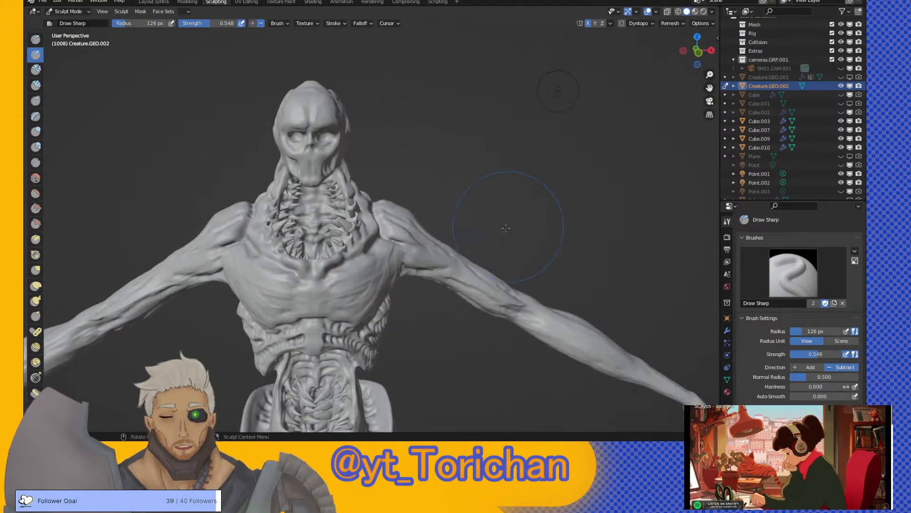
- Carve short creases along the fold where the front of the shoulder meets the chest, down to the armpit
{"action": "scroll", "coordinate": [496, 174], "scroll_direction": "up", "scroll_amount": 3}
{"action": "scroll", "coordinate": [496, 175], "scroll_direction": "up", "scroll_amount": 10}
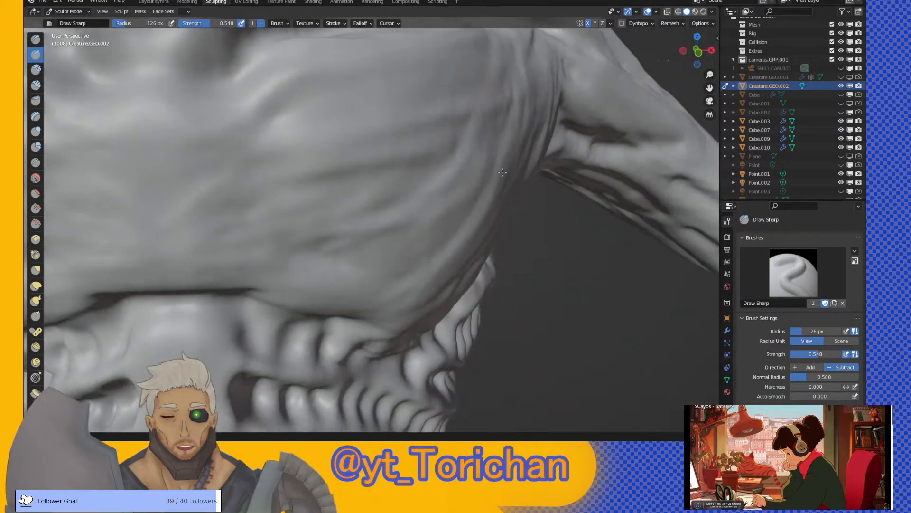
{"action": "mouse_move", "coordinate": [502, 173]}
{"action": "middle_mouse_down"}
{"action": "mouse_move", "coordinate": [423, 129]}
{"action": "mouse_move", "coordinate": [420, 168]}
{"action": "middle_mouse_up"}
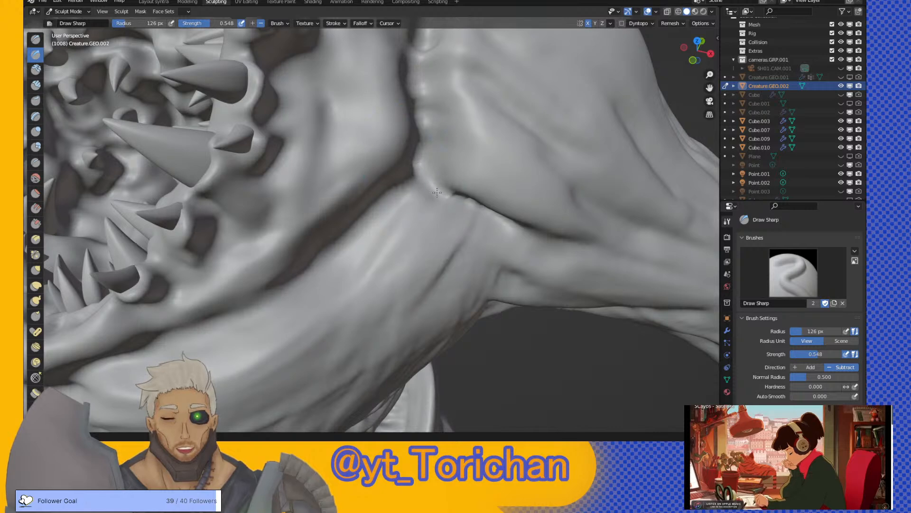
{"action": "left_click_drag", "start_coordinate": [443, 190], "coordinate": [473, 195]}
{"action": "middle_click_drag", "start_coordinate": [491, 219], "coordinate": [509, 173]}
{"action": "mouse_move", "coordinate": [508, 172]}
{"action": "left_mouse_down"}
{"action": "mouse_move", "coordinate": [532, 164]}
{"action": "mouse_move", "coordinate": [525, 162]}
{"action": "mouse_move", "coordinate": [550, 200]}
{"action": "left_mouse_up"}
{"action": "mouse_move", "coordinate": [551, 199]}
{"action": "middle_mouse_down"}
{"action": "mouse_move", "coordinate": [533, 169]}
{"action": "mouse_move", "coordinate": [493, 153]}
{"action": "mouse_move", "coordinate": [496, 133]}
{"action": "middle_mouse_up"}
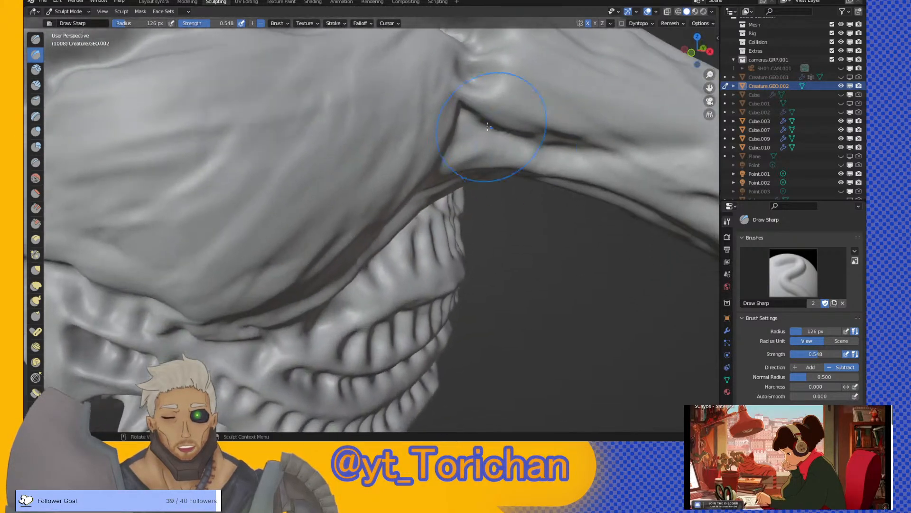
{"action": "left_click_drag", "start_coordinate": [462, 136], "coordinate": [472, 133]}
{"action": "middle_click_drag", "start_coordinate": [472, 127], "coordinate": [482, 145]}
- Carve a row of notches along the upper edge of the chest beneath the lower lip, towards the middle
{"action": "mouse_move", "coordinate": [257, 183]}
{"action": "left_mouse_down"}
{"action": "mouse_move", "coordinate": [276, 189]}
{"action": "mouse_move", "coordinate": [331, 152]}
{"action": "left_mouse_up"}
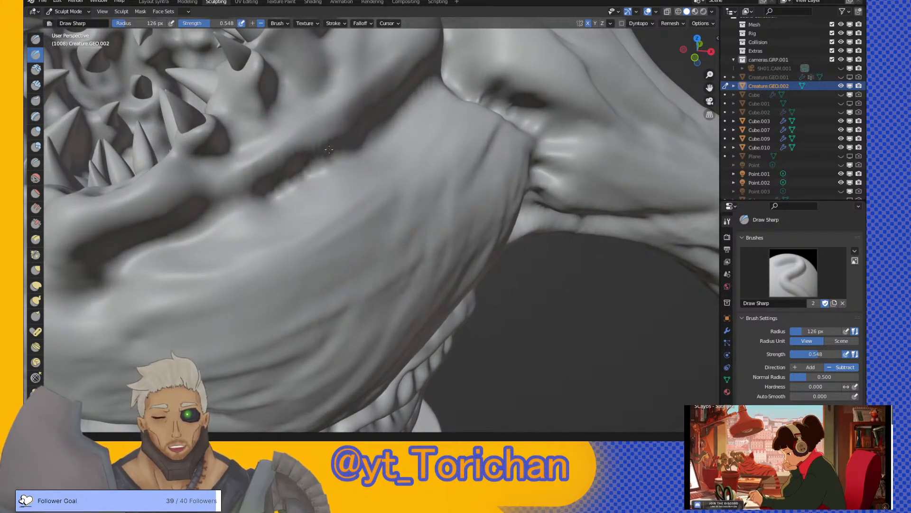
{"action": "mouse_move", "coordinate": [400, 96]}
{"action": "middle_mouse_down"}
{"action": "mouse_move", "coordinate": [380, 72]}
{"action": "mouse_move", "coordinate": [451, 179]}
{"action": "mouse_move", "coordinate": [416, 159]}
{"action": "middle_mouse_up"}
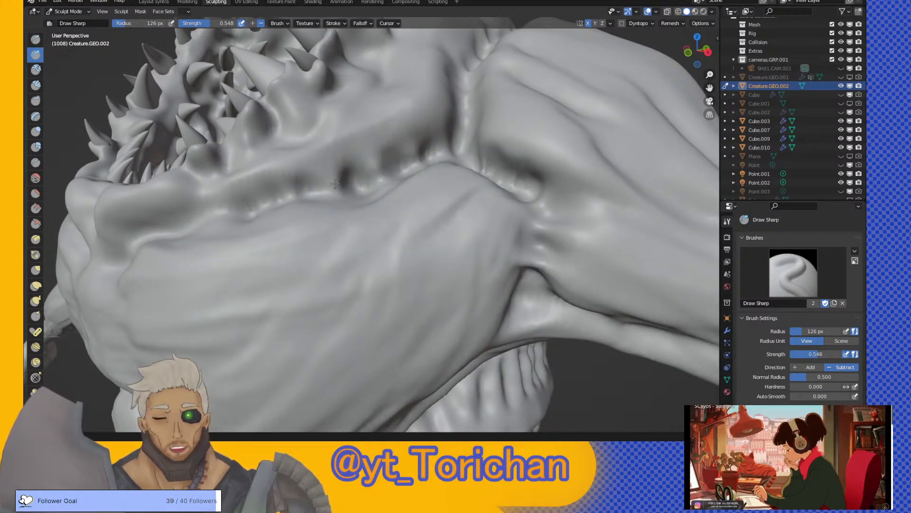
{"action": "middle_click_drag", "start_coordinate": [268, 212], "coordinate": [357, 217]}
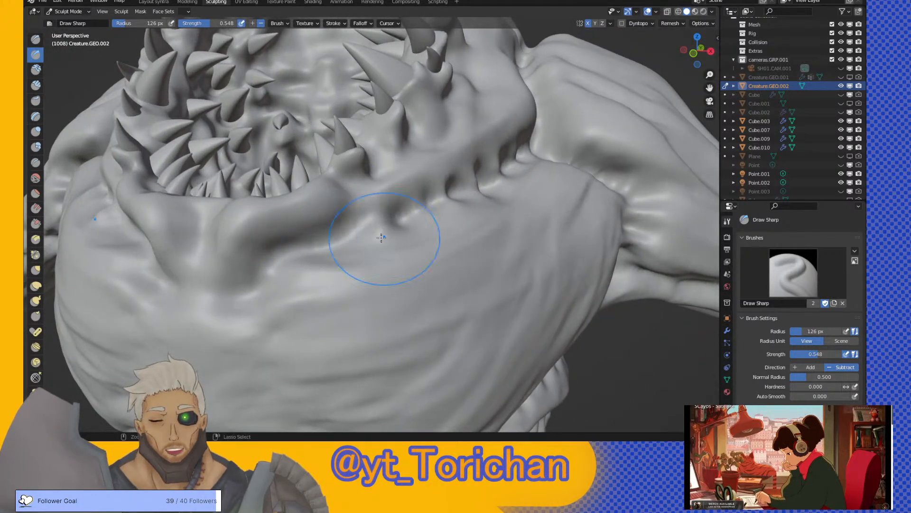
{"action": "left_click_drag", "start_coordinate": [332, 234], "coordinate": [270, 258]}
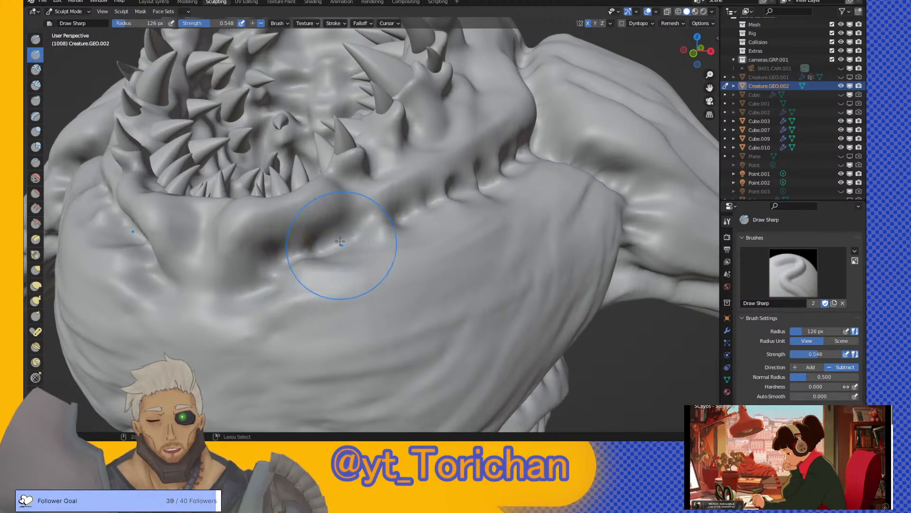
{"action": "mouse_move", "coordinate": [355, 245]}
{"action": "middle_mouse_down"}
{"action": "mouse_move", "coordinate": [382, 240]}
{"action": "mouse_move", "coordinate": [304, 281]}
{"action": "mouse_move", "coordinate": [301, 256]}
{"action": "middle_mouse_up"}
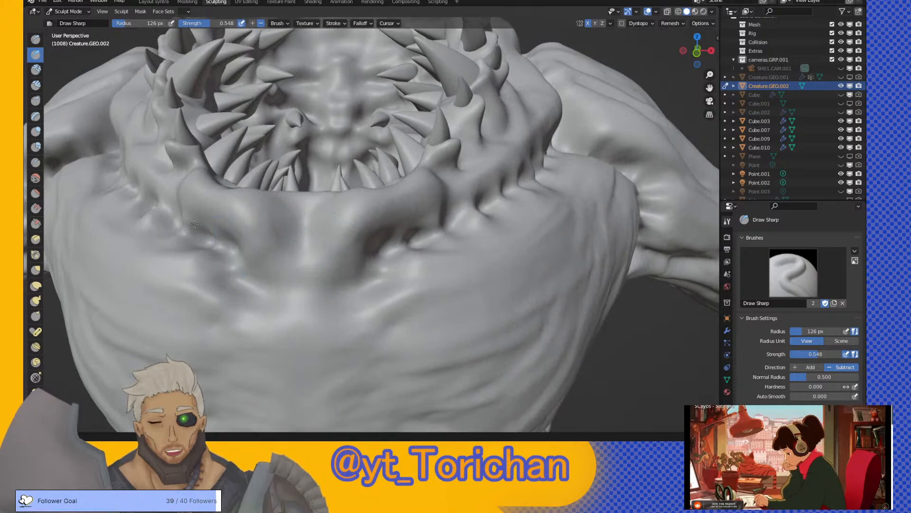
- Deepen the horizontal folds across the back of the neck with Draw Sharp
{"action": "middle_click_drag", "start_coordinate": [302, 234], "coordinate": [402, 233]}
{"action": "scroll", "coordinate": [400, 265], "scroll_direction": "down", "scroll_amount": 8}
{"action": "scroll", "coordinate": [402, 233], "scroll_direction": "up", "scroll_amount": 3}
{"action": "scroll", "coordinate": [406, 265], "scroll_direction": "down", "scroll_amount": 5}
{"action": "middle_click_drag", "start_coordinate": [406, 265], "coordinate": [478, 300]}
{"action": "scroll", "coordinate": [472, 331], "scroll_direction": "up", "scroll_amount": 4}
{"action": "mouse_move", "coordinate": [480, 336]}
{"action": "middle_mouse_down"}
{"action": "mouse_move", "coordinate": [525, 276]}
{"action": "mouse_move", "coordinate": [524, 284]}
{"action": "mouse_move", "coordinate": [512, 280]}
{"action": "mouse_move", "coordinate": [541, 285]}
{"action": "mouse_move", "coordinate": [524, 306]}
{"action": "mouse_move", "coordinate": [494, 263]}
{"action": "mouse_move", "coordinate": [508, 287]}
{"action": "mouse_move", "coordinate": [523, 267]}
{"action": "middle_mouse_up"}
{"action": "scroll", "coordinate": [528, 258], "scroll_direction": "up", "scroll_amount": 4}
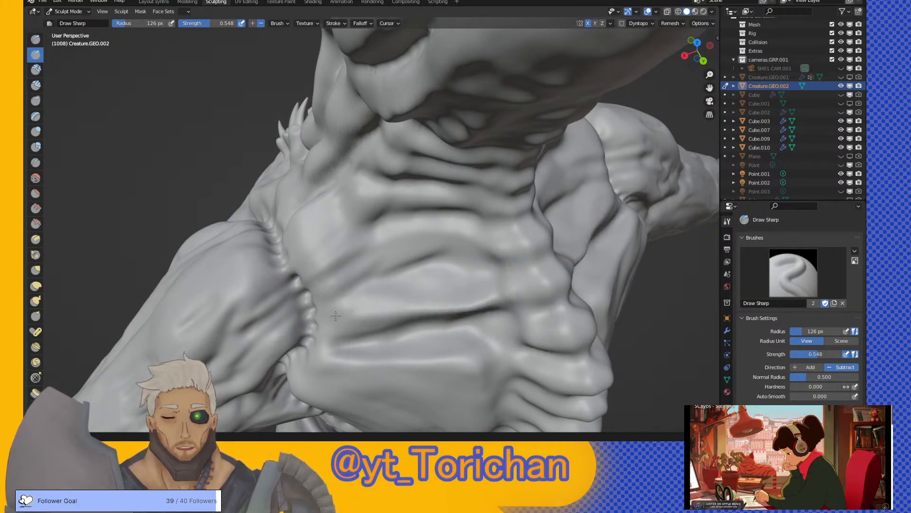
{"action": "middle_click_drag", "start_coordinate": [419, 279], "coordinate": [437, 257]}
{"action": "mouse_move", "coordinate": [484, 198]}
{"action": "left_mouse_down", "text": "ctrl"}
{"action": "mouse_move", "coordinate": [433, 187]}
{"action": "mouse_move", "coordinate": [361, 207]}
{"action": "left_mouse_up", "text": "ctrl"}
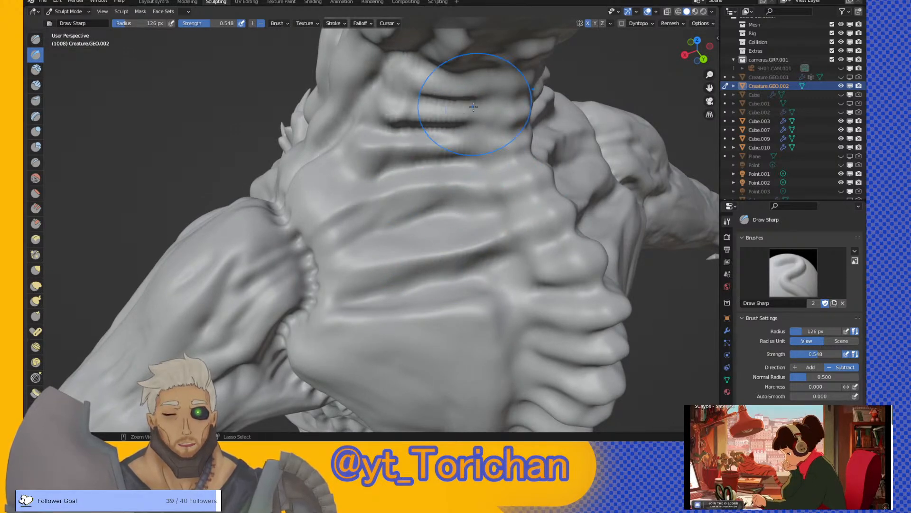
{"action": "mouse_move", "coordinate": [451, 181]}
{"action": "middle_mouse_down"}
{"action": "mouse_move", "coordinate": [469, 197]}
{"action": "mouse_move", "coordinate": [469, 213]}
{"action": "mouse_move", "coordinate": [458, 174]}
{"action": "middle_mouse_up"}
{"action": "middle_click_drag", "start_coordinate": [469, 230], "coordinate": [471, 212], "text": "ctrl"}
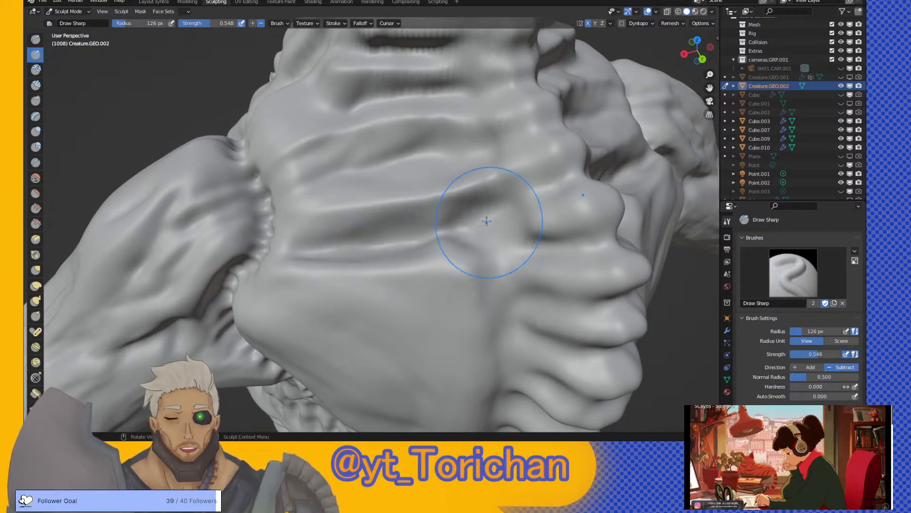
- Deepen the lowest horizontal fold of the upper back and carve notches into it and the fold above
{"action": "left_click_drag", "start_coordinate": [490, 234], "coordinate": [487, 229]}
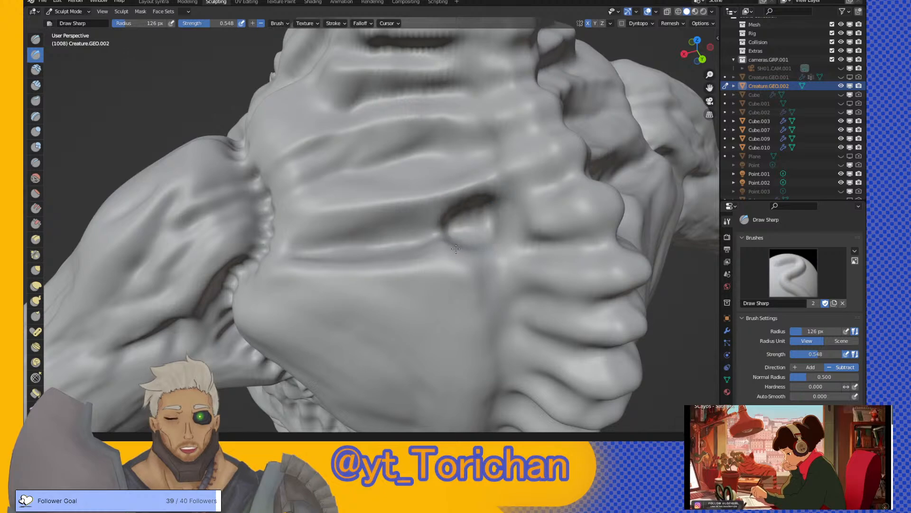
{"action": "left_click_drag", "start_coordinate": [386, 229], "coordinate": [314, 239]}
{"action": "mouse_move", "coordinate": [314, 240]}
{"action": "middle_mouse_down"}
{"action": "mouse_move", "coordinate": [378, 193]}
{"action": "mouse_move", "coordinate": [366, 193]}
{"action": "mouse_move", "coordinate": [382, 210]}
{"action": "middle_mouse_up"}
{"action": "scroll", "coordinate": [381, 210], "scroll_direction": "up", "scroll_amount": 3}
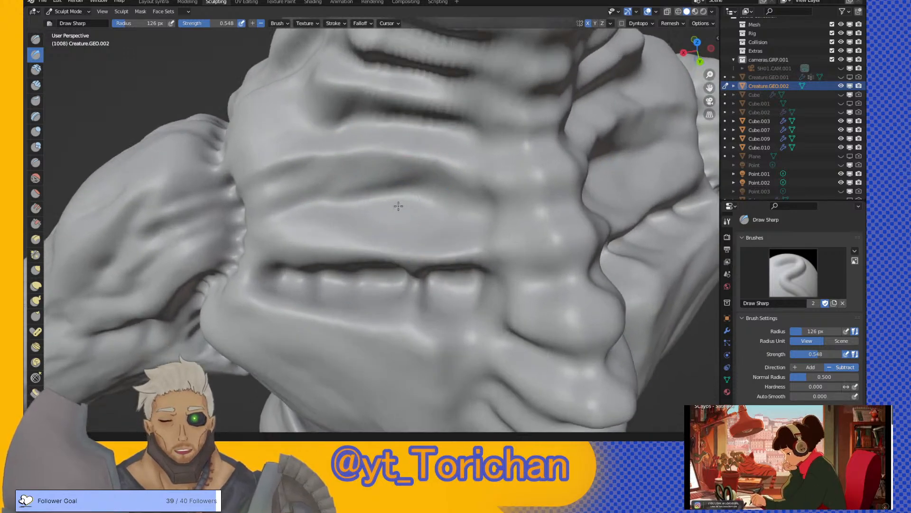
{"action": "mouse_move", "coordinate": [307, 201]}
{"action": "left_mouse_down"}
{"action": "mouse_move", "coordinate": [312, 216]}
{"action": "mouse_move", "coordinate": [355, 218]}
{"action": "left_mouse_up"}
{"action": "left_click_drag", "start_coordinate": [391, 193], "coordinate": [396, 217]}
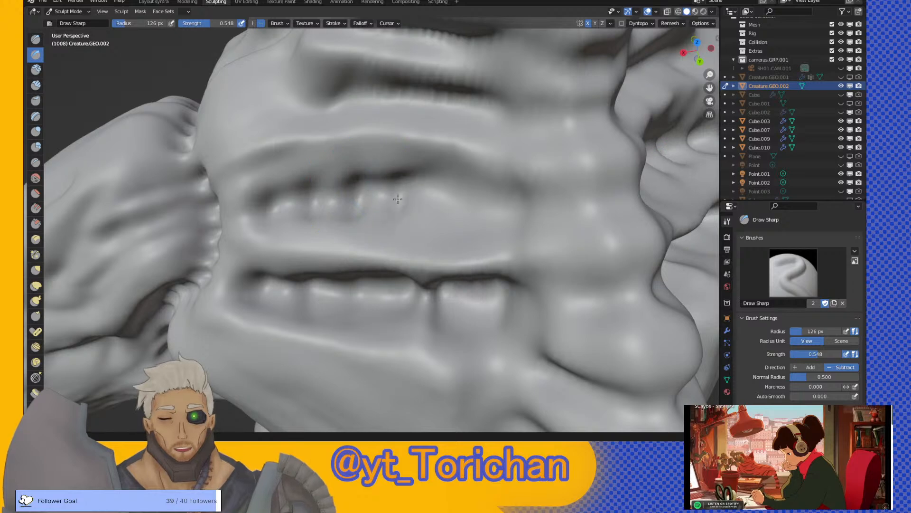
- Change the viewport shading for stronger contrast and continue the notches along the second upper-back fold towards the spine
{"action": "left_click", "coordinate": [712, 11]}
{"action": "left_click", "coordinate": [703, 54]}
{"action": "left_click_drag", "start_coordinate": [453, 185], "coordinate": [444, 216]}
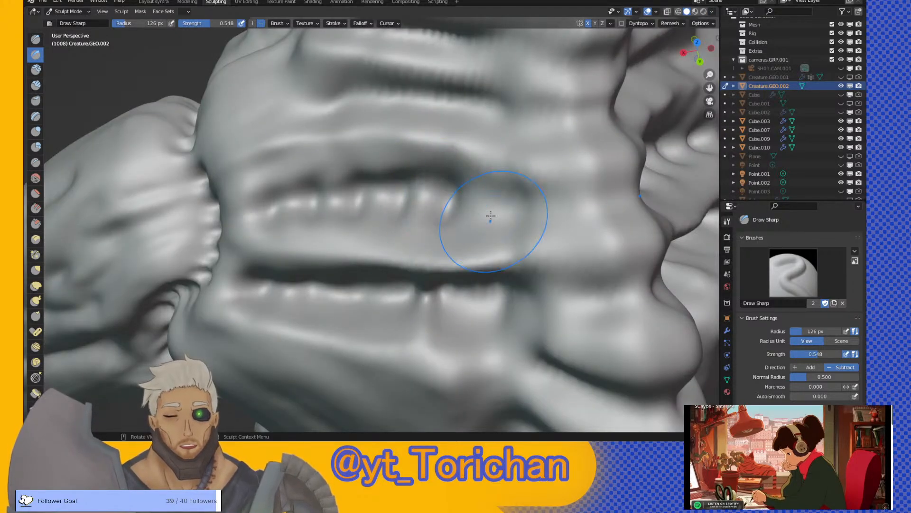
{"action": "left_click_drag", "start_coordinate": [493, 186], "coordinate": [483, 227]}
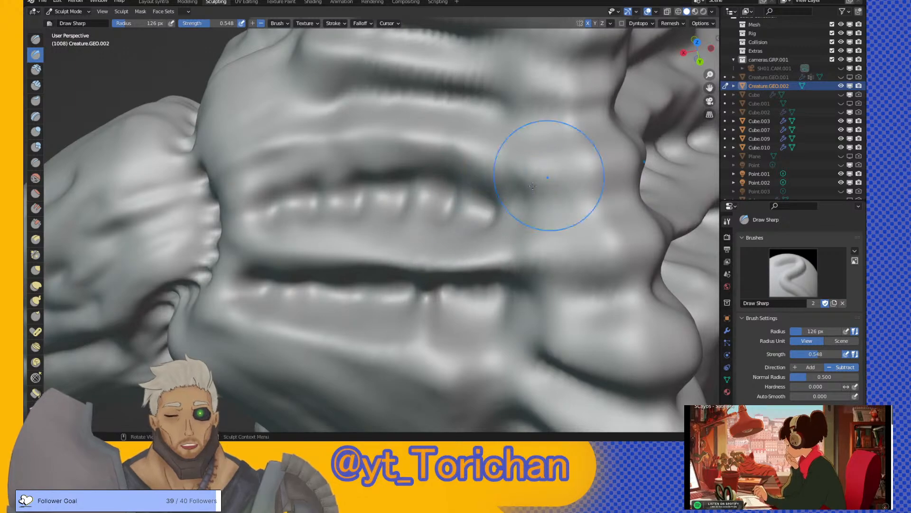
- Carve more vertical notches along the lowest upper-back fold, splitting its edge into small bulges
{"action": "left_click_drag", "start_coordinate": [431, 295], "coordinate": [427, 315]}
{"action": "middle_click_drag", "start_coordinate": [427, 316], "coordinate": [454, 269]}
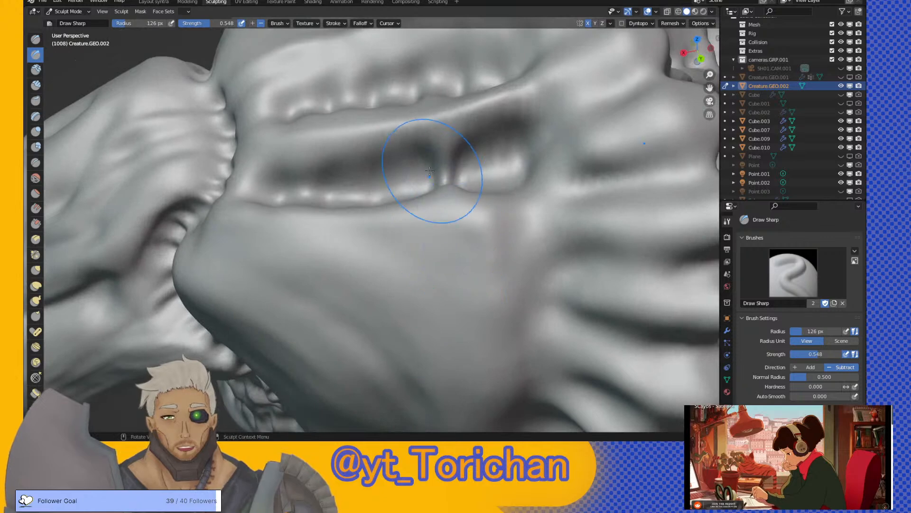
{"action": "middle_click_drag", "start_coordinate": [429, 174], "coordinate": [427, 179]}
{"action": "mouse_move", "coordinate": [427, 179]}
{"action": "left_mouse_down"}
{"action": "mouse_move", "coordinate": [327, 232]}
{"action": "mouse_move", "coordinate": [349, 240]}
{"action": "mouse_move", "coordinate": [531, 209]}
{"action": "mouse_move", "coordinate": [299, 233]}
{"action": "mouse_move", "coordinate": [321, 224]}
{"action": "mouse_move", "coordinate": [360, 235]}
{"action": "mouse_move", "coordinate": [429, 223]}
{"action": "mouse_move", "coordinate": [424, 217]}
{"action": "mouse_move", "coordinate": [480, 240]}
{"action": "left_mouse_up"}
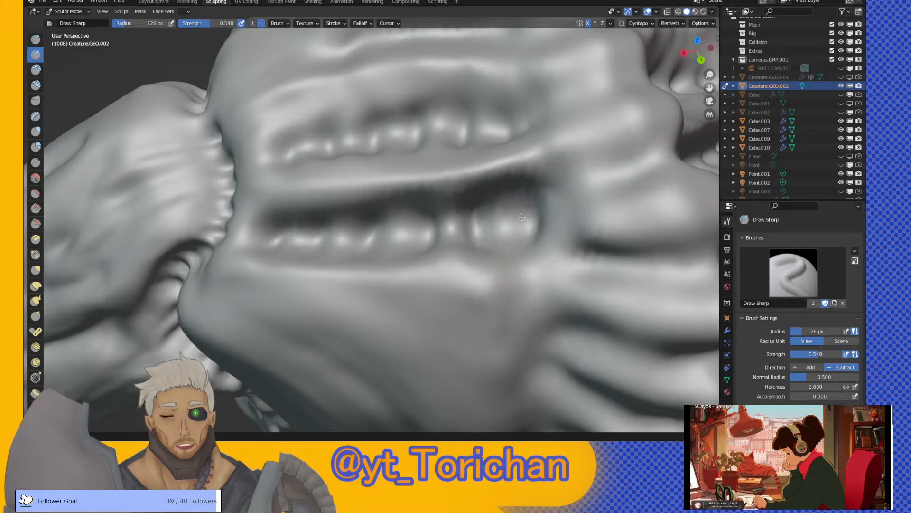
- Carve rows of short notches along the middle folds at the back of the neck
{"action": "middle_click_drag", "start_coordinate": [511, 142], "coordinate": [506, 168]}
{"action": "mouse_move", "coordinate": [506, 167]}
{"action": "left_mouse_down"}
{"action": "mouse_move", "coordinate": [503, 188]}
{"action": "mouse_move", "coordinate": [455, 181]}
{"action": "mouse_move", "coordinate": [468, 168]}
{"action": "mouse_move", "coordinate": [417, 182]}
{"action": "mouse_move", "coordinate": [375, 177]}
{"action": "mouse_move", "coordinate": [349, 152]}
{"action": "mouse_move", "coordinate": [311, 169]}
{"action": "left_mouse_up"}
{"action": "mouse_move", "coordinate": [372, 122]}
{"action": "middle_mouse_down"}
{"action": "mouse_move", "coordinate": [439, 69]}
{"action": "mouse_move", "coordinate": [407, 255]}
{"action": "mouse_move", "coordinate": [433, 173]}
{"action": "mouse_move", "coordinate": [326, 189]}
{"action": "middle_mouse_up"}
{"action": "mouse_move", "coordinate": [315, 187]}
{"action": "left_mouse_down"}
{"action": "mouse_move", "coordinate": [360, 211]}
{"action": "mouse_move", "coordinate": [467, 200]}
{"action": "left_mouse_up"}
{"action": "left_click_drag", "start_coordinate": [503, 170], "coordinate": [508, 167]}
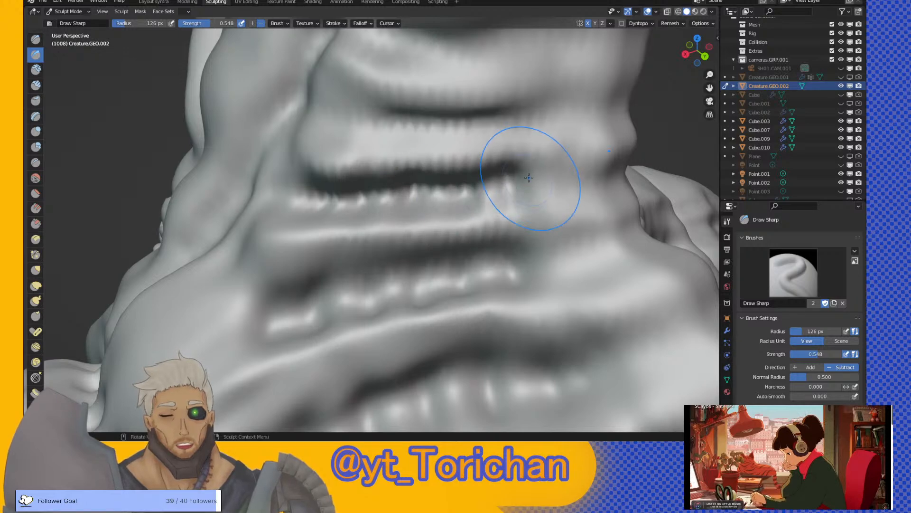
- Carve short notches along the edges of the upper folds at the back of the neck, including the one directly beneath the skull
{"action": "left_click_drag", "start_coordinate": [536, 108], "coordinate": [317, 121]}
{"action": "middle_click_drag", "start_coordinate": [375, 100], "coordinate": [408, 121]}
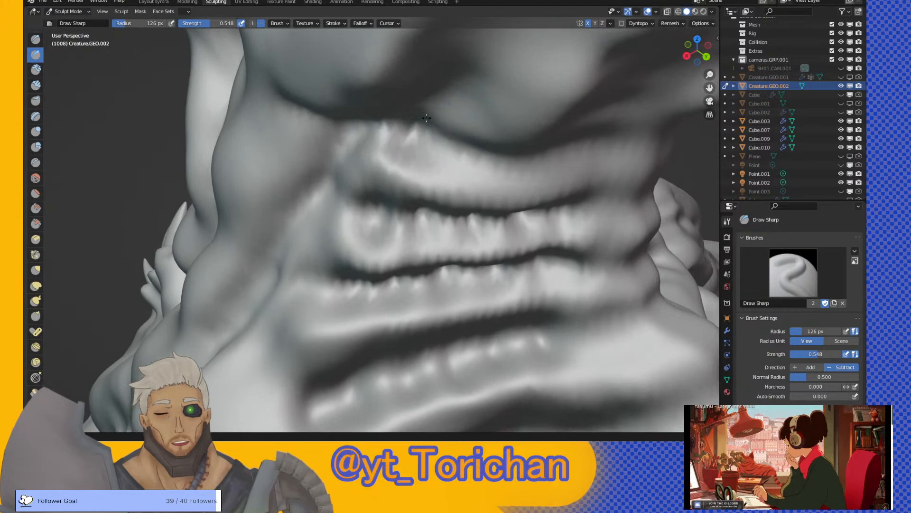
{"action": "left_click_drag", "start_coordinate": [431, 120], "coordinate": [454, 145]}
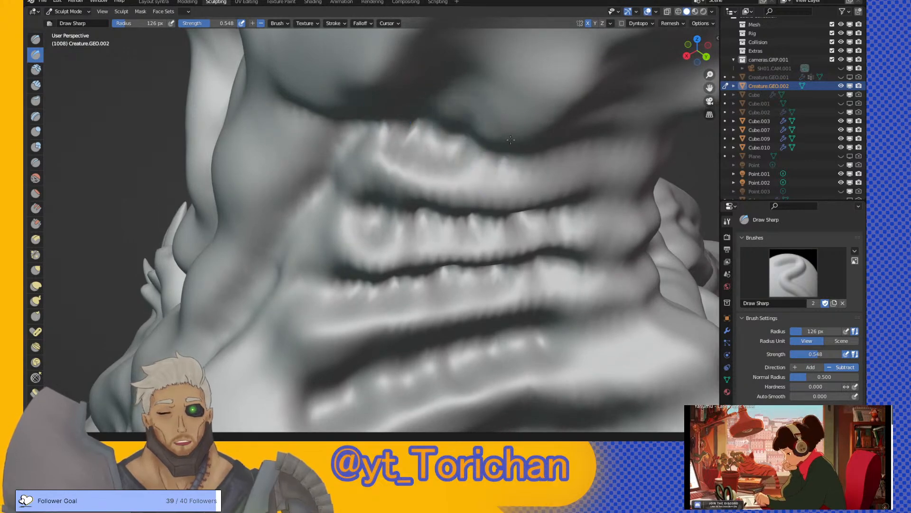
{"action": "middle_click_drag", "start_coordinate": [508, 154], "coordinate": [478, 72]}
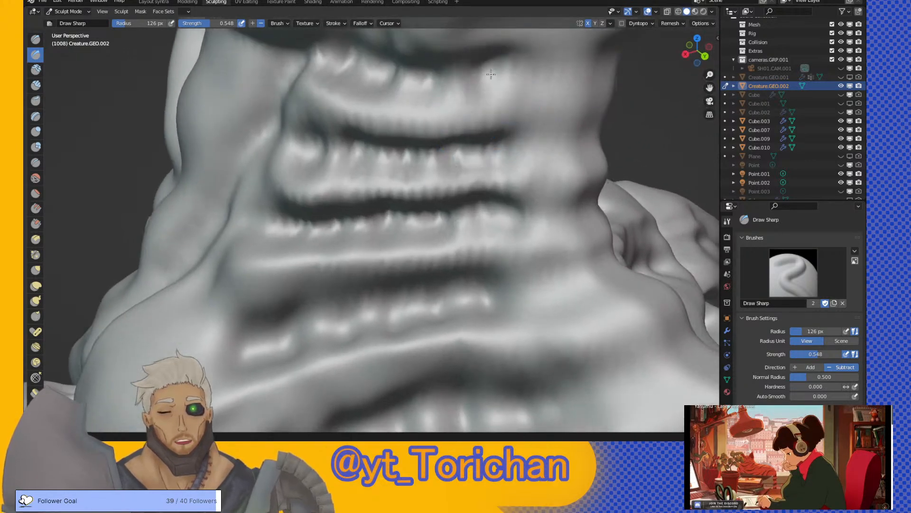
{"action": "left_click_drag", "start_coordinate": [495, 58], "coordinate": [498, 63]}
{"action": "middle_click_drag", "start_coordinate": [485, 76], "coordinate": [482, 159]}
- Carve a row of notches up the long vertical fold on the side of the neck towards the skull
{"action": "mouse_move", "coordinate": [442, 313]}
{"action": "left_mouse_down"}
{"action": "mouse_move", "coordinate": [453, 328]}
{"action": "mouse_move", "coordinate": [447, 277]}
{"action": "left_mouse_up"}
{"action": "mouse_move", "coordinate": [450, 244]}
{"action": "left_mouse_down"}
{"action": "mouse_move", "coordinate": [478, 238]}
{"action": "mouse_move", "coordinate": [496, 187]}
{"action": "left_mouse_up"}
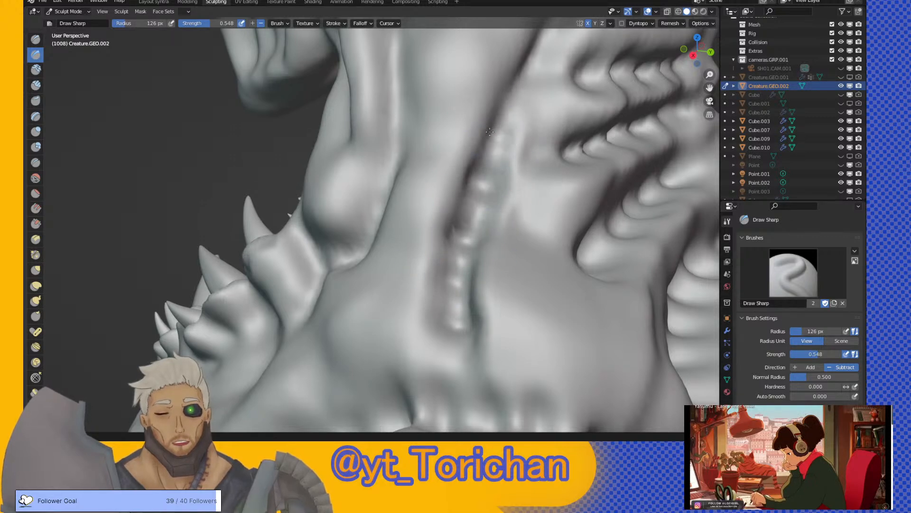
{"action": "left_click_drag", "start_coordinate": [490, 132], "coordinate": [497, 130]}
{"action": "middle_click_drag", "start_coordinate": [525, 111], "coordinate": [494, 138]}
{"action": "left_click_drag", "start_coordinate": [494, 139], "coordinate": [488, 112]}
{"action": "mouse_move", "coordinate": [488, 112]}
{"action": "middle_mouse_down"}
{"action": "mouse_move", "coordinate": [495, 106]}
{"action": "mouse_move", "coordinate": [486, 128]}
{"action": "middle_mouse_up"}
{"action": "mouse_move", "coordinate": [487, 128]}
{"action": "left_mouse_down"}
{"action": "mouse_move", "coordinate": [480, 138]}
{"action": "mouse_move", "coordinate": [504, 105]}
{"action": "left_mouse_up"}
{"action": "mouse_move", "coordinate": [507, 95]}
{"action": "middle_mouse_down"}
{"action": "mouse_move", "coordinate": [490, 86]}
{"action": "mouse_move", "coordinate": [457, 147]}
{"action": "middle_mouse_up"}
{"action": "left_click_drag", "start_coordinate": [457, 147], "coordinate": [443, 170]}
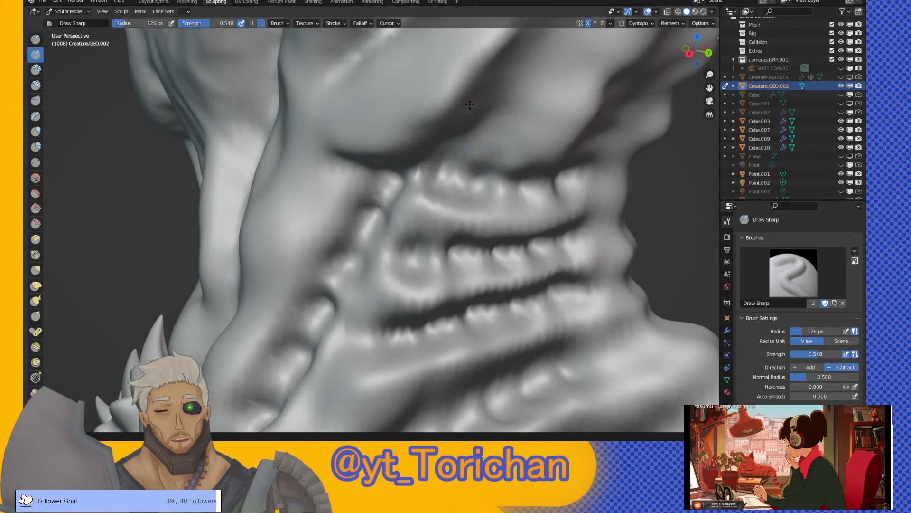
- Carve notches along the edges of the long folds on the side of the head, from behind the jaw up the skull
{"action": "mouse_move", "coordinate": [469, 106]}
{"action": "middle_mouse_down"}
{"action": "mouse_move", "coordinate": [408, 262]}
{"action": "mouse_move", "coordinate": [458, 258]}
{"action": "middle_mouse_up"}
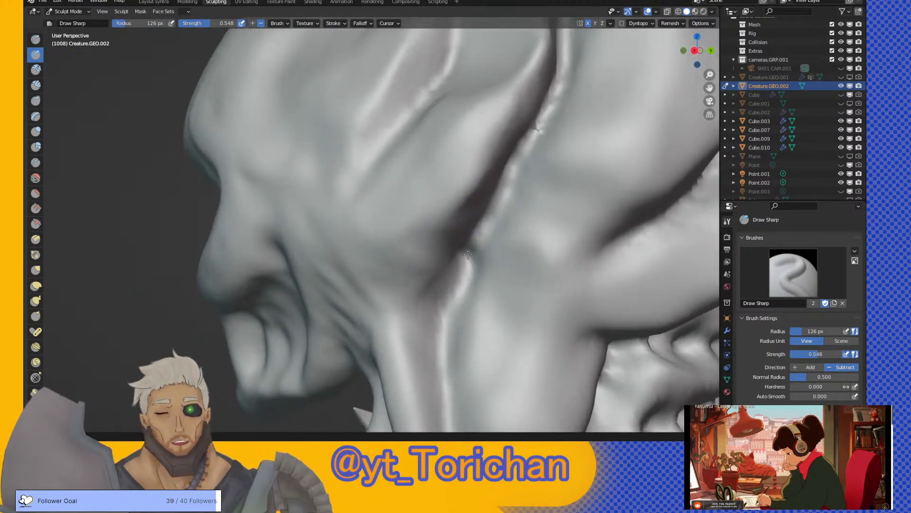
{"action": "middle_click_drag", "start_coordinate": [483, 195], "coordinate": [464, 198]}
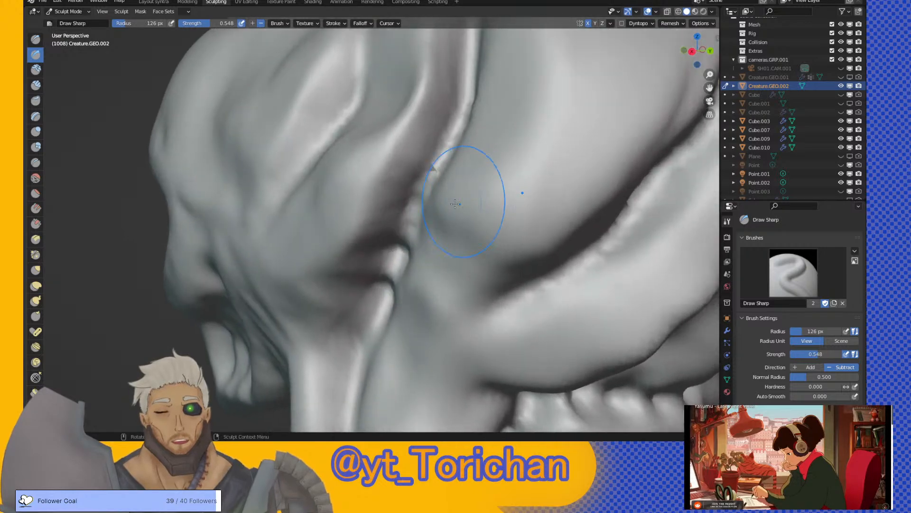
{"action": "mouse_move", "coordinate": [411, 190]}
{"action": "left_mouse_down"}
{"action": "mouse_move", "coordinate": [439, 121]}
{"action": "mouse_move", "coordinate": [427, 112]}
{"action": "left_mouse_up"}
{"action": "middle_click_drag", "start_coordinate": [427, 112], "coordinate": [387, 173]}
{"action": "left_click_drag", "start_coordinate": [383, 138], "coordinate": [366, 106]}
{"action": "mouse_move", "coordinate": [438, 263]}
{"action": "middle_mouse_down"}
{"action": "mouse_move", "coordinate": [453, 249]}
{"action": "mouse_move", "coordinate": [442, 256]}
{"action": "middle_mouse_up"}
{"action": "left_click_drag", "start_coordinate": [372, 285], "coordinate": [368, 289]}
{"action": "mouse_move", "coordinate": [390, 248]}
{"action": "left_mouse_down"}
{"action": "mouse_move", "coordinate": [382, 268]}
{"action": "mouse_move", "coordinate": [421, 238]}
{"action": "mouse_move", "coordinate": [412, 221]}
{"action": "left_mouse_up"}
{"action": "mouse_move", "coordinate": [464, 179]}
{"action": "left_mouse_down"}
{"action": "mouse_move", "coordinate": [451, 190]}
{"action": "mouse_move", "coordinate": [447, 155]}
{"action": "mouse_move", "coordinate": [480, 119]}
{"action": "mouse_move", "coordinate": [501, 138]}
{"action": "mouse_move", "coordinate": [493, 126]}
{"action": "left_mouse_up"}
{"action": "middle_click_drag", "start_coordinate": [493, 126], "coordinate": [342, 224]}
{"action": "mouse_move", "coordinate": [342, 224]}
{"action": "left_mouse_down"}
{"action": "mouse_move", "coordinate": [319, 236]}
{"action": "mouse_move", "coordinate": [342, 228]}
{"action": "mouse_move", "coordinate": [364, 154]}
{"action": "left_mouse_up"}
{"action": "mouse_move", "coordinate": [365, 154]}
{"action": "middle_mouse_down"}
{"action": "mouse_move", "coordinate": [387, 180]}
{"action": "mouse_move", "coordinate": [370, 144]}
{"action": "middle_mouse_up"}
{"action": "mouse_move", "coordinate": [370, 145]}
{"action": "left_mouse_down"}
{"action": "mouse_move", "coordinate": [378, 217]}
{"action": "mouse_move", "coordinate": [408, 180]}
{"action": "mouse_move", "coordinate": [429, 177]}
{"action": "mouse_move", "coordinate": [437, 100]}
{"action": "left_mouse_up"}
{"action": "middle_click_drag", "start_coordinate": [437, 100], "coordinate": [362, 123]}
{"action": "mouse_move", "coordinate": [334, 130]}
{"action": "left_mouse_down"}
{"action": "mouse_move", "coordinate": [349, 90]}
{"action": "mouse_move", "coordinate": [356, 101]}
{"action": "left_mouse_up"}
- Switch to the Layout workspace and save the creature file
{"action": "mouse_move", "coordinate": [416, 170]}
{"action": "middle_mouse_down"}
{"action": "mouse_move", "coordinate": [580, 244]}
{"action": "mouse_move", "coordinate": [540, 305]}
{"action": "mouse_move", "coordinate": [556, 287]}
{"action": "mouse_move", "coordinate": [577, 299]}
{"action": "mouse_move", "coordinate": [608, 370]}
{"action": "mouse_move", "coordinate": [600, 244]}
{"action": "mouse_move", "coordinate": [564, 257]}
{"action": "middle_mouse_up"}
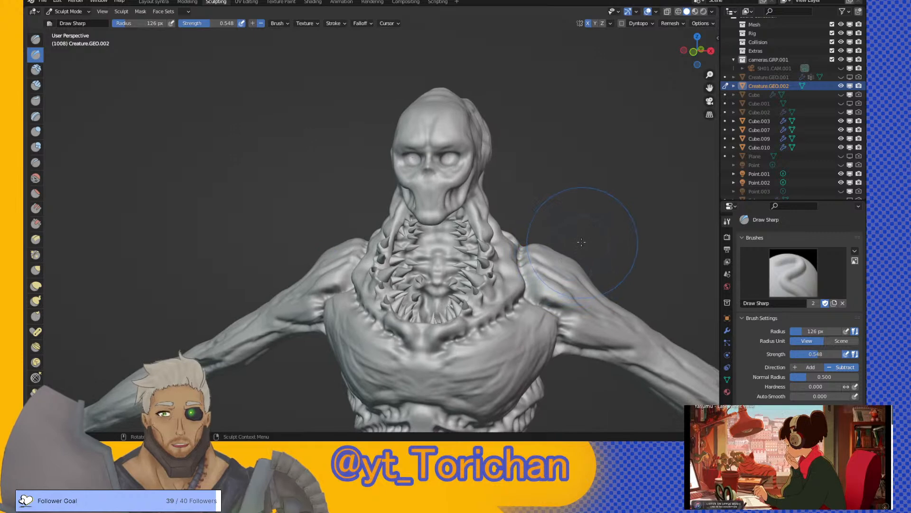
{"action": "left_click", "coordinate": [151, 2]}
{"action": "left_click", "coordinate": [42, 2]}
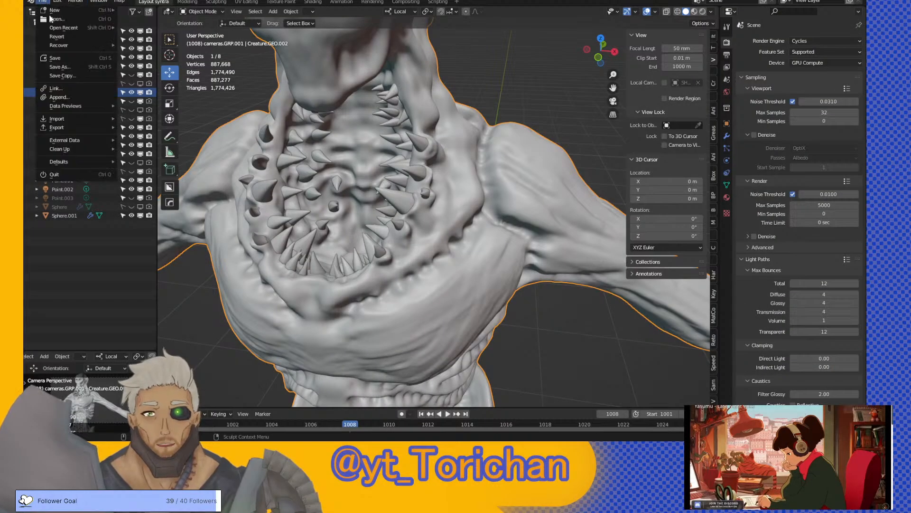
{"action": "left_click", "coordinate": [71, 59]}
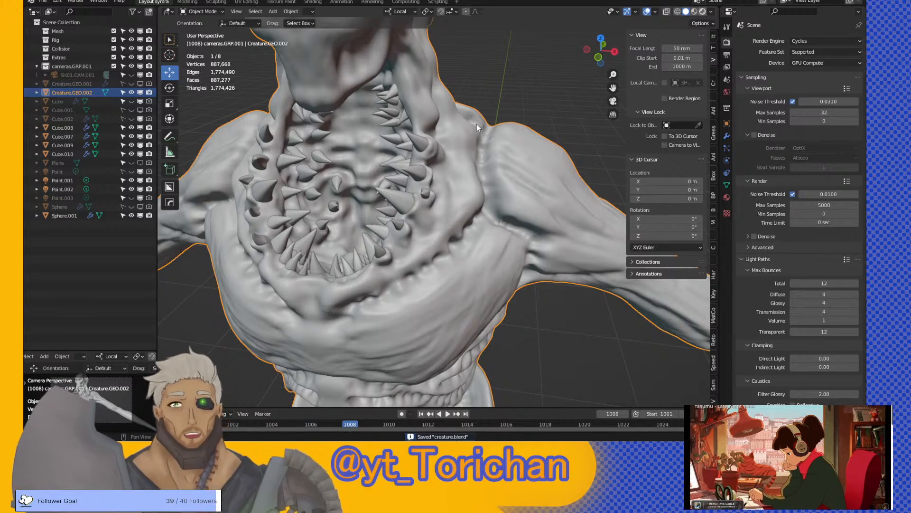
- Switch the viewport to rendered shading and examine the carved folds on the creature's neck, head and back
{"action": "key", "text": "z"}
{"action": "key", "text": "8"}
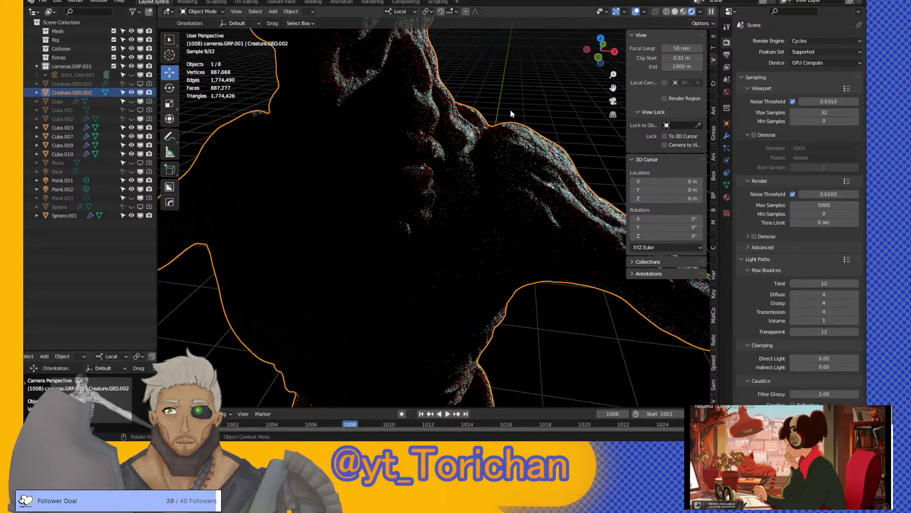
{"action": "middle_click_drag", "start_coordinate": [510, 114], "coordinate": [613, 89]}
{"action": "middle_click_drag", "start_coordinate": [663, 108], "coordinate": [835, 208], "text": "shift"}
{"action": "scroll", "coordinate": [483, 92], "scroll_direction": "down", "scroll_amount": 3}
{"action": "scroll", "coordinate": [459, 98], "scroll_direction": "up", "scroll_amount": 1}
{"action": "scroll", "coordinate": [460, 95], "scroll_direction": "up", "scroll_amount": 2}
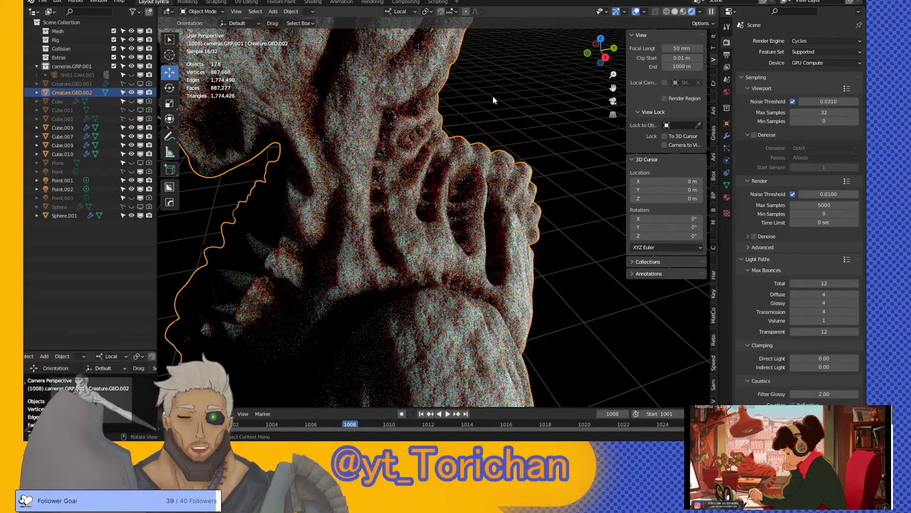
{"action": "middle_click_drag", "start_coordinate": [480, 98], "coordinate": [446, 101]}
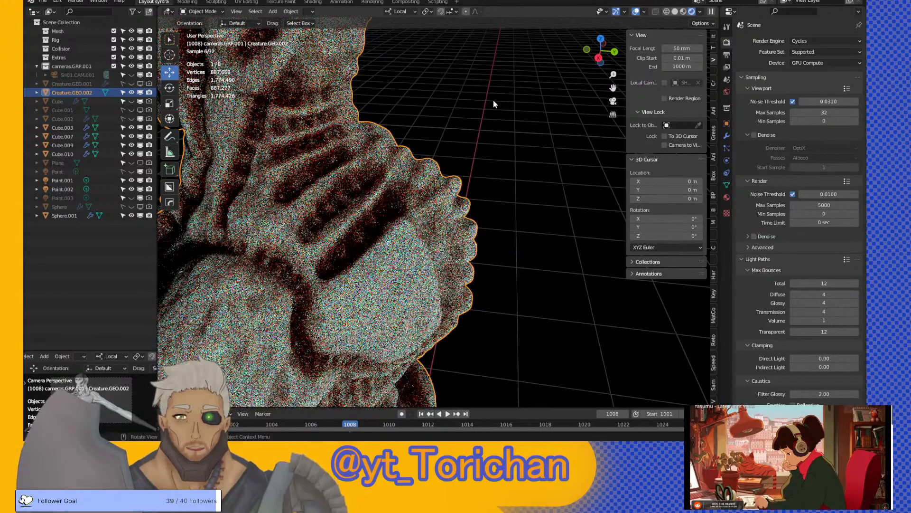
{"action": "left_click_drag", "start_coordinate": [613, 88], "coordinate": [719, 93]}
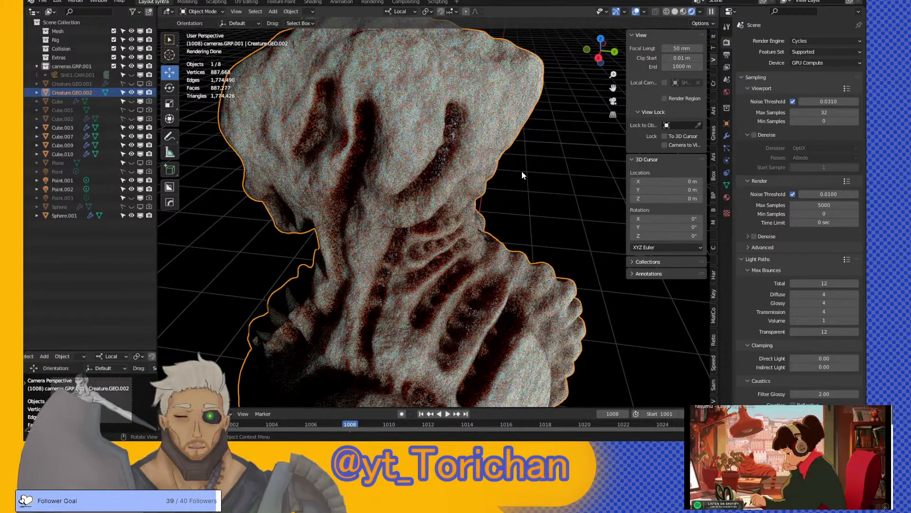
{"action": "middle_click_drag", "start_coordinate": [538, 192], "coordinate": [511, 129]}
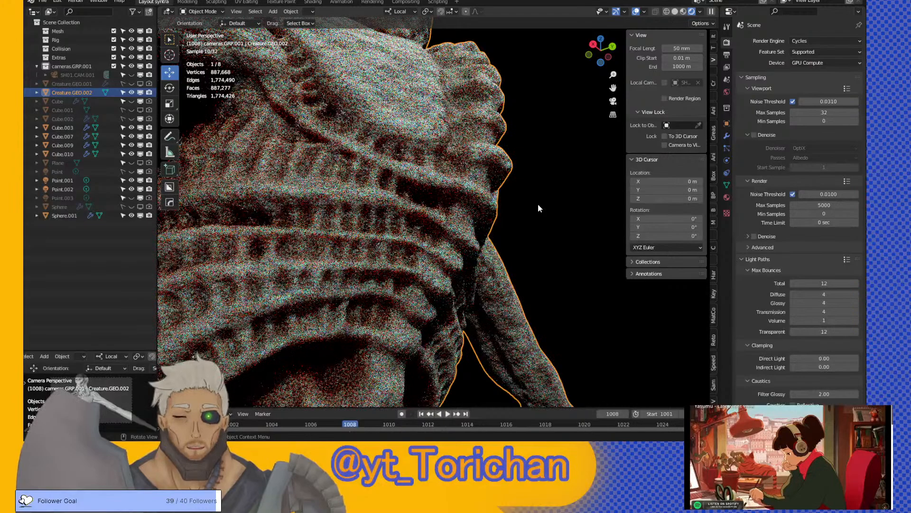
- Turn off Scene World in the rendered viewport's lighting and deselect the creature
{"action": "left_click", "coordinate": [701, 12]}
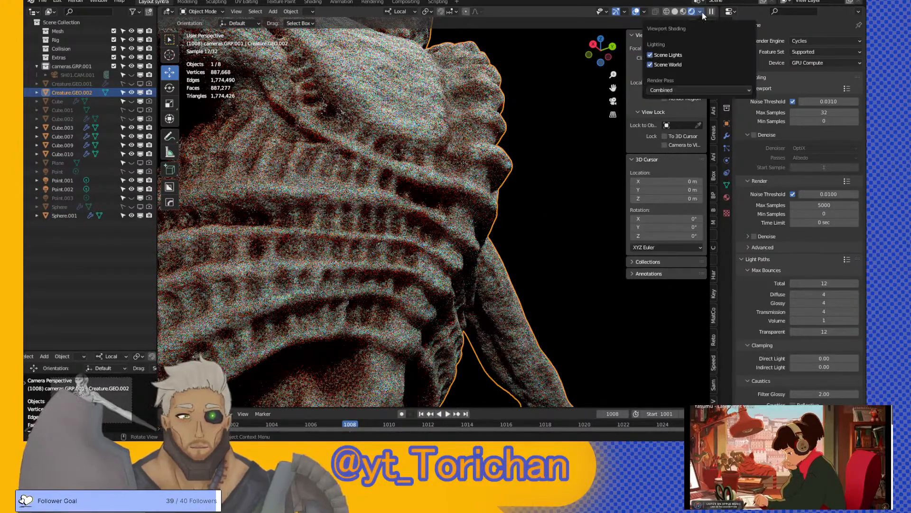
{"action": "left_click", "coordinate": [654, 66]}
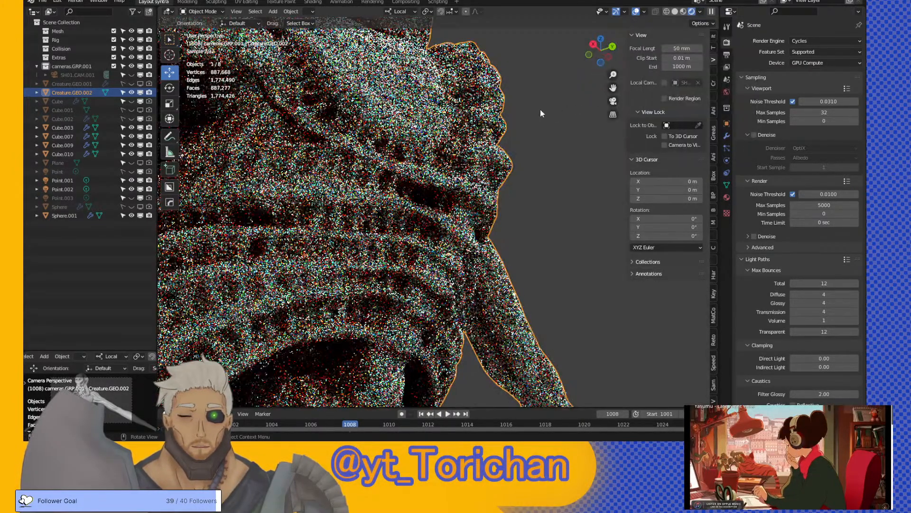
{"action": "left_click", "coordinate": [538, 113]}
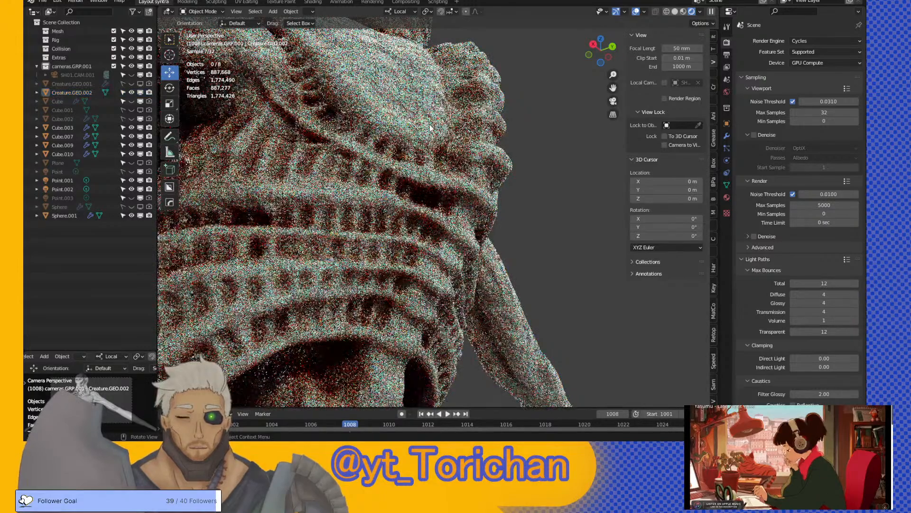
- Examine the rendered creature's chest, ribs, shoulders and head from several angles under the studio lighting
{"action": "middle_click_drag", "start_coordinate": [452, 140], "coordinate": [561, 168]}
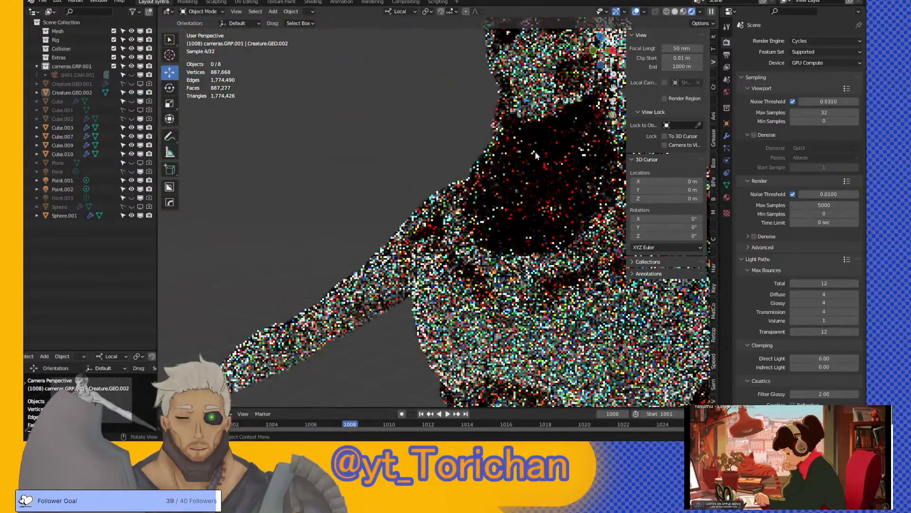
{"action": "left_click_drag", "start_coordinate": [613, 88], "coordinate": [414, 54]}
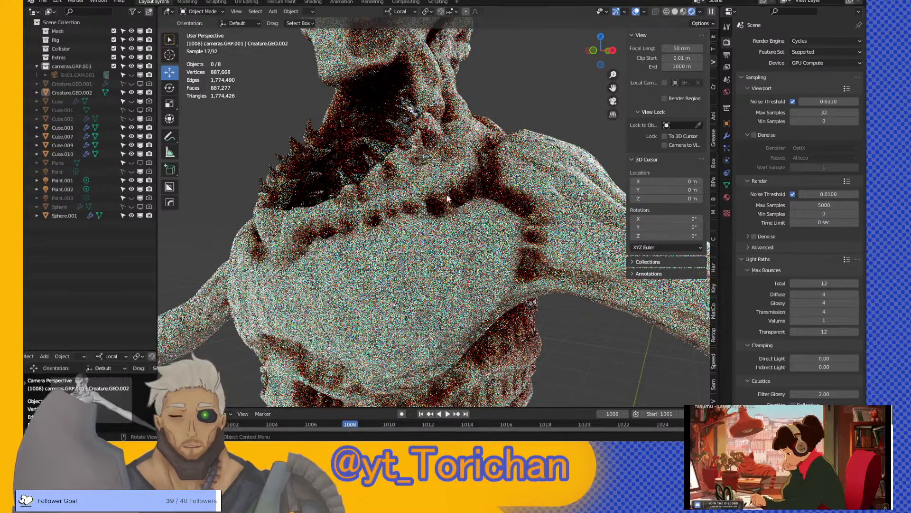
{"action": "middle_click_drag", "start_coordinate": [515, 252], "coordinate": [436, 197]}
{"action": "scroll", "coordinate": [437, 197], "scroll_direction": "down", "scroll_amount": 5}
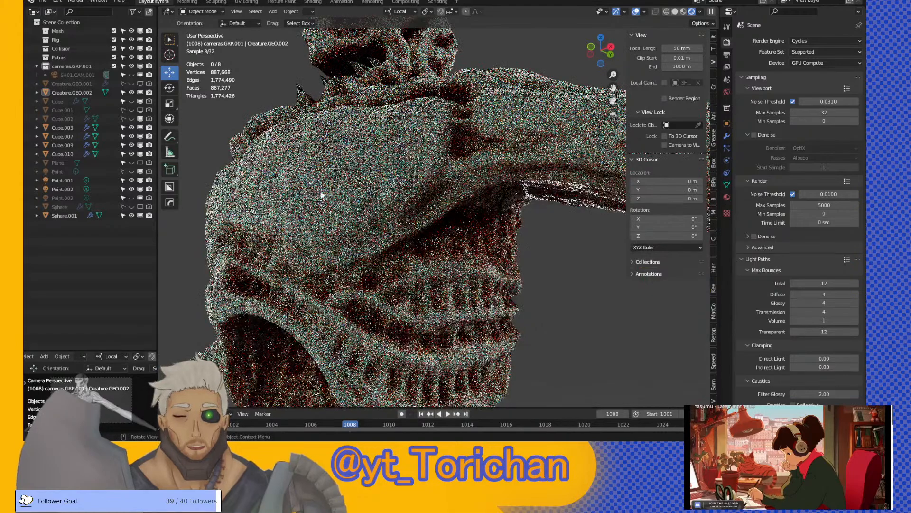
{"action": "middle_click_drag", "start_coordinate": [523, 208], "coordinate": [523, 208]}
{"action": "scroll", "coordinate": [523, 208], "scroll_direction": "up", "scroll_amount": 5}
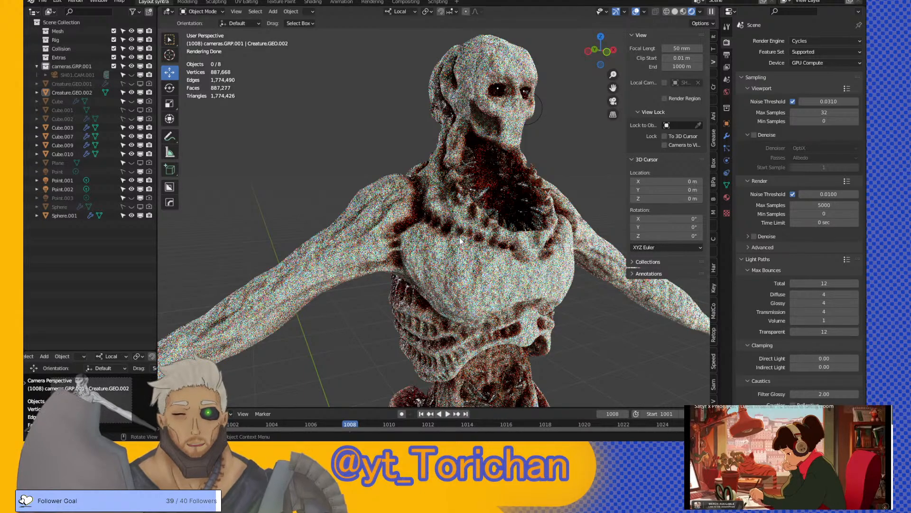
{"action": "middle_click_drag", "start_coordinate": [460, 240], "coordinate": [393, 246]}
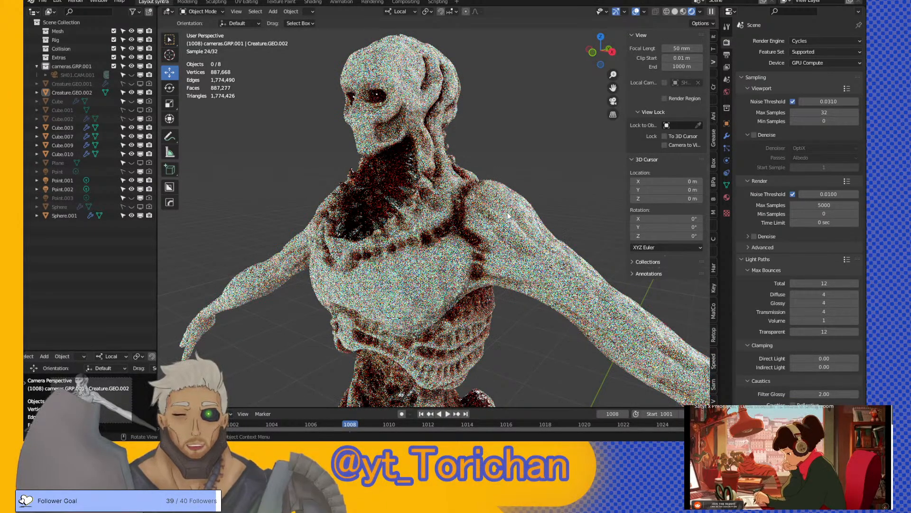
{"action": "middle_click_drag", "start_coordinate": [527, 209], "coordinate": [532, 227]}
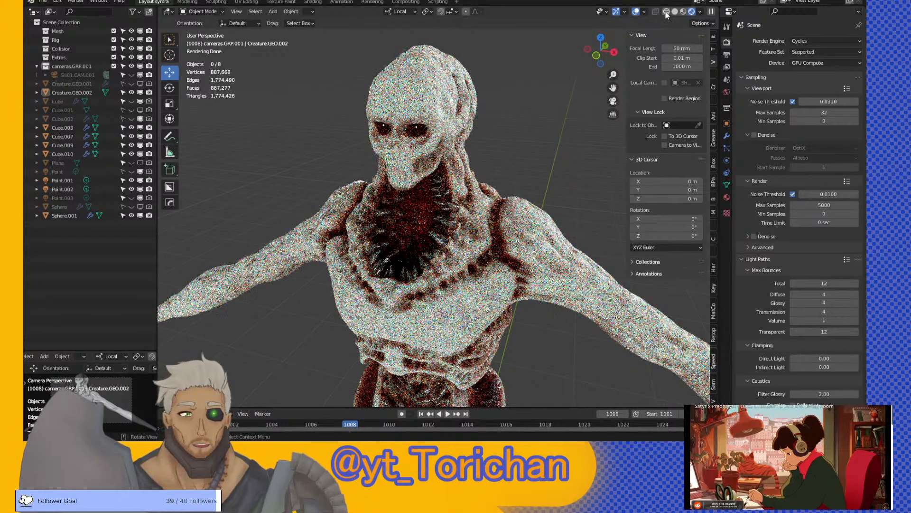
- Replace the rendered viewport's environment lighting with the wooded park HDRI
{"action": "left_click", "coordinate": [701, 12]}
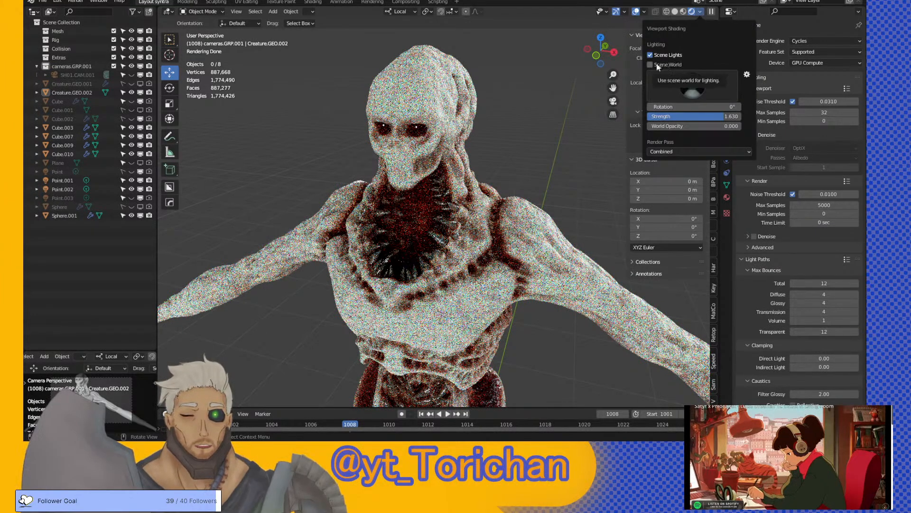
{"action": "left_click", "coordinate": [700, 12]}
{"action": "left_click", "coordinate": [692, 84]}
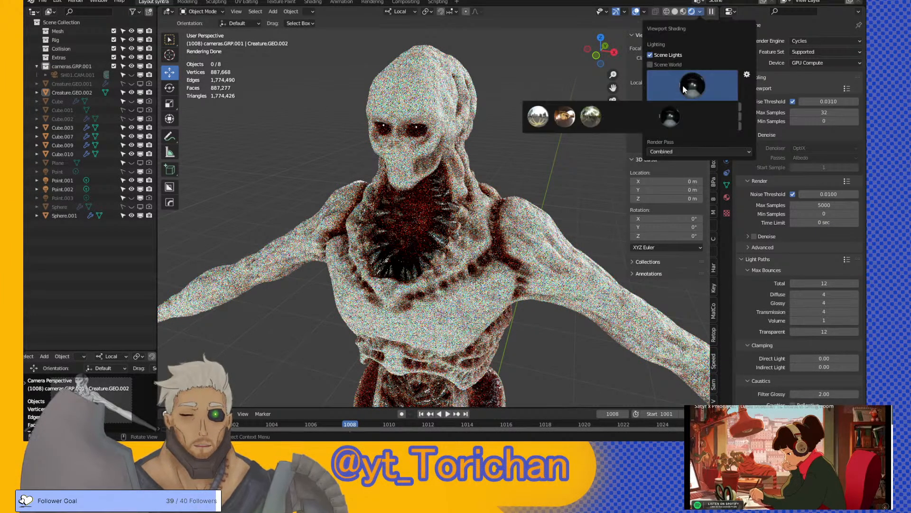
{"action": "left_click", "coordinate": [587, 122]}
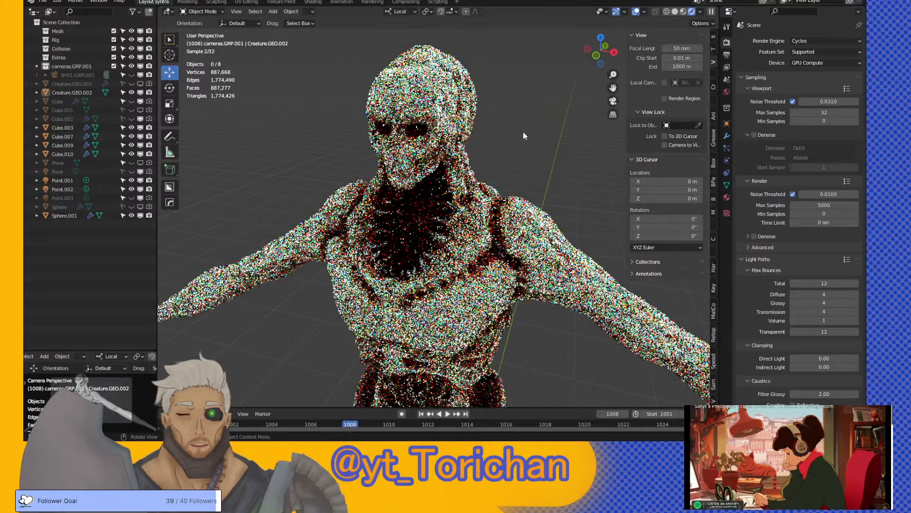
{"action": "middle_click_drag", "start_coordinate": [517, 130], "coordinate": [524, 125]}
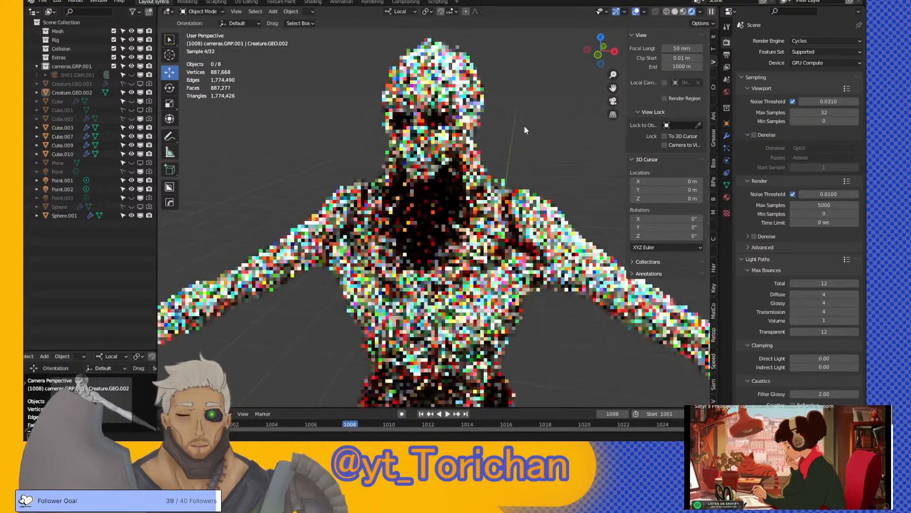
- Raise the world opacity to display the HDRI environment behind the whole creature
{"action": "left_click", "coordinate": [700, 12]}
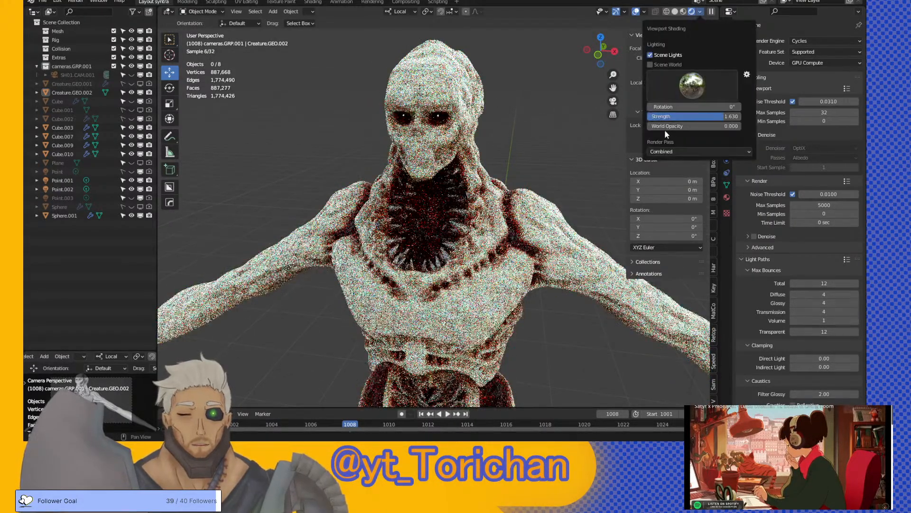
{"action": "left_click_drag", "start_coordinate": [689, 116], "coordinate": [707, 116]}
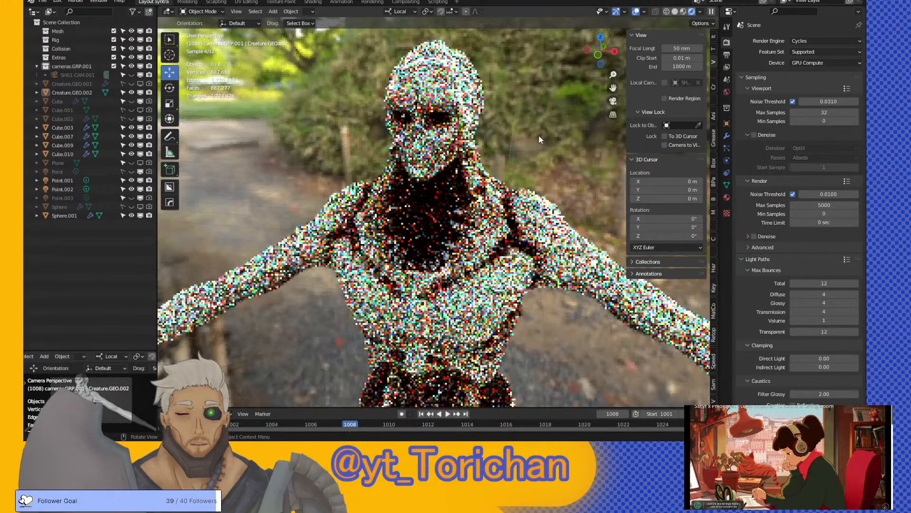
{"action": "scroll", "coordinate": [549, 143], "scroll_direction": "down", "scroll_amount": 5}
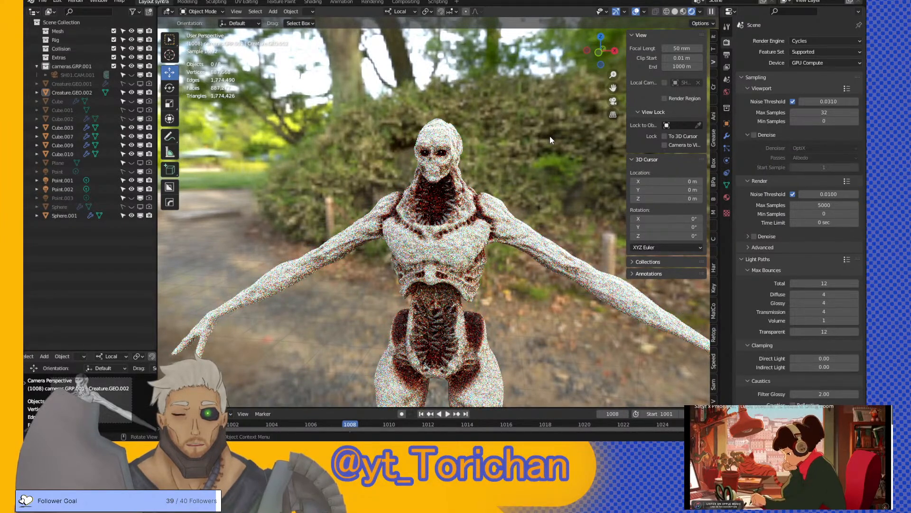
- Compare material preview with rendered shading, change the render engine to Eevee and enable Ambient Occlusion
{"action": "left_click", "coordinate": [683, 12]}
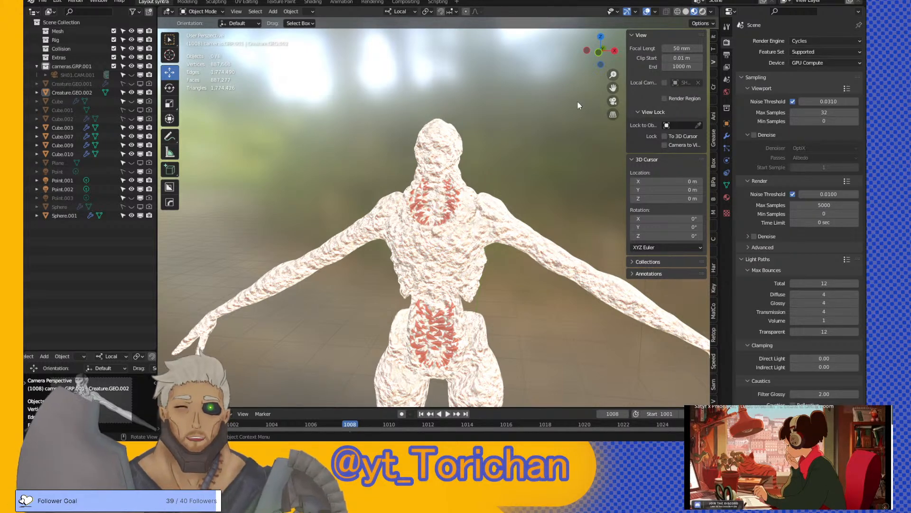
{"action": "key", "text": "z"}
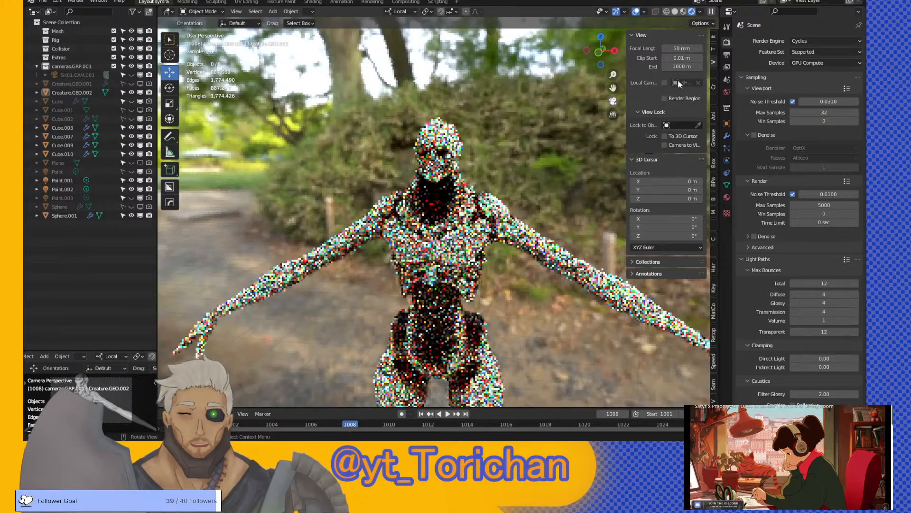
{"action": "left_click", "coordinate": [802, 41]}
{"action": "left_click", "coordinate": [802, 52]}
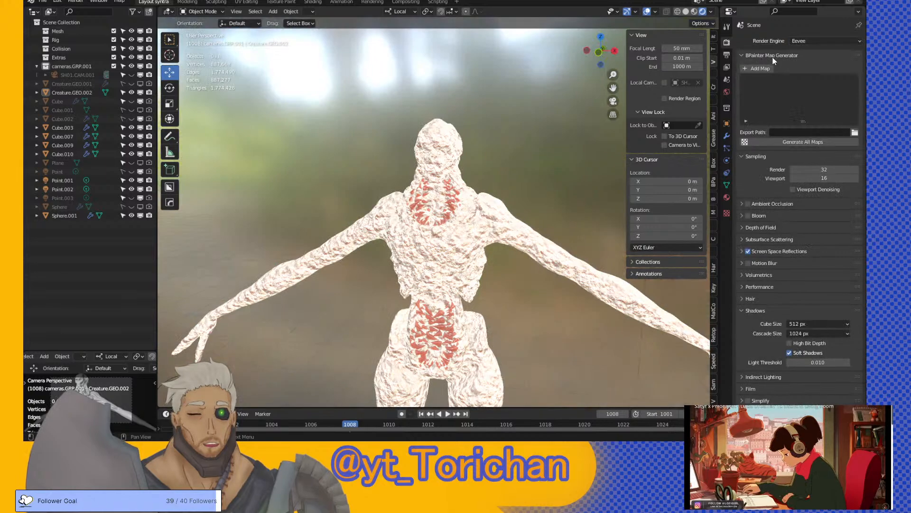
{"action": "left_click", "coordinate": [748, 204]}
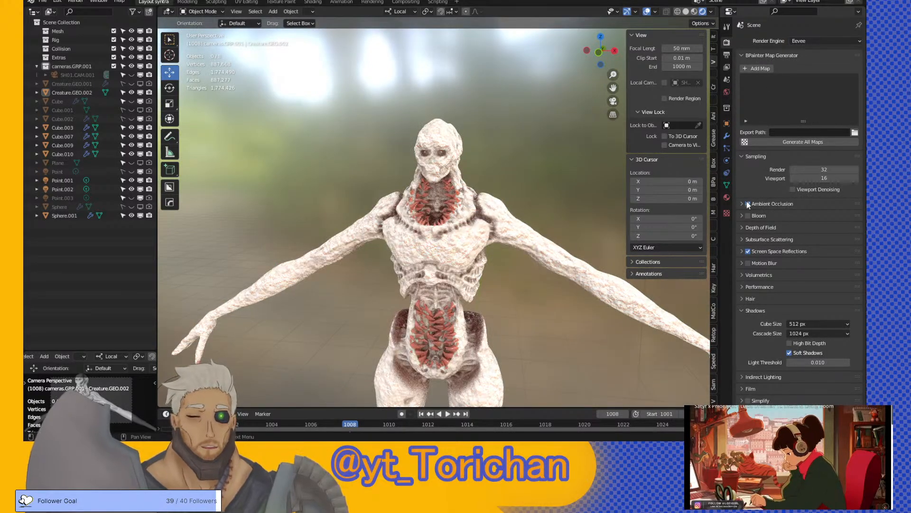
- Compare the creature with and without Ambient Occlusion, leave it enabled, and turn on Bloom
{"action": "left_click", "coordinate": [748, 204]}
{"action": "left_click", "coordinate": [748, 203]}
{"action": "left_click", "coordinate": [748, 204]}
{"action": "left_click", "coordinate": [748, 203]}
{"action": "left_click", "coordinate": [748, 216]}
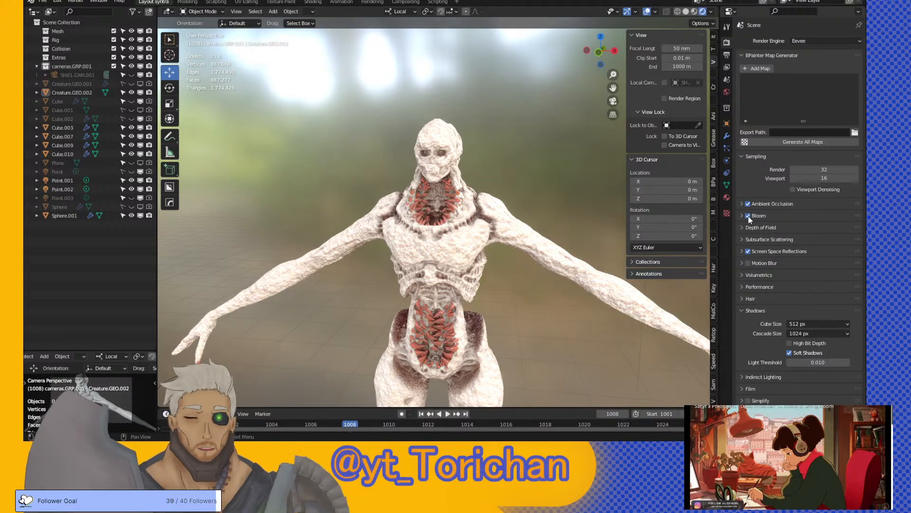
- Review the Eevee options for screen space reflections, subsurface scattering, depth of field, indirect lighting and film
{"action": "left_click", "coordinate": [764, 253]}
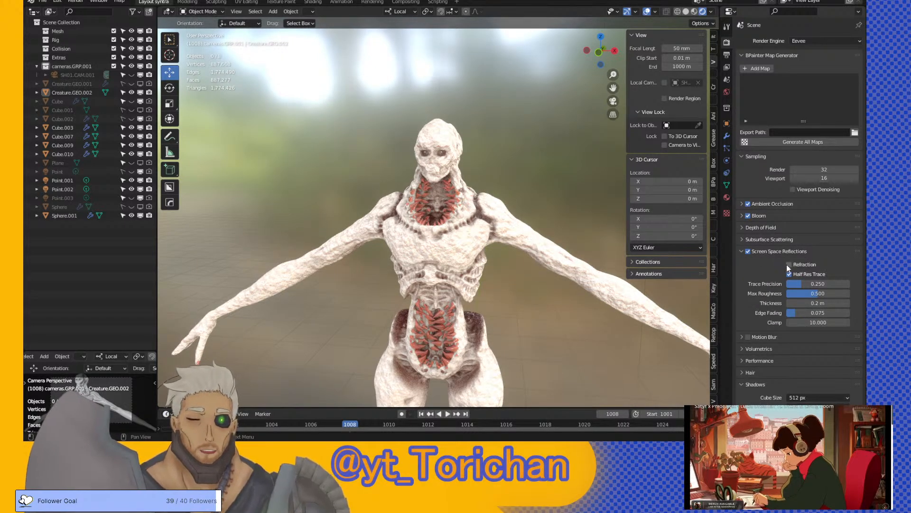
{"action": "left_click", "coordinate": [788, 264]}
{"action": "left_click", "coordinate": [775, 239]}
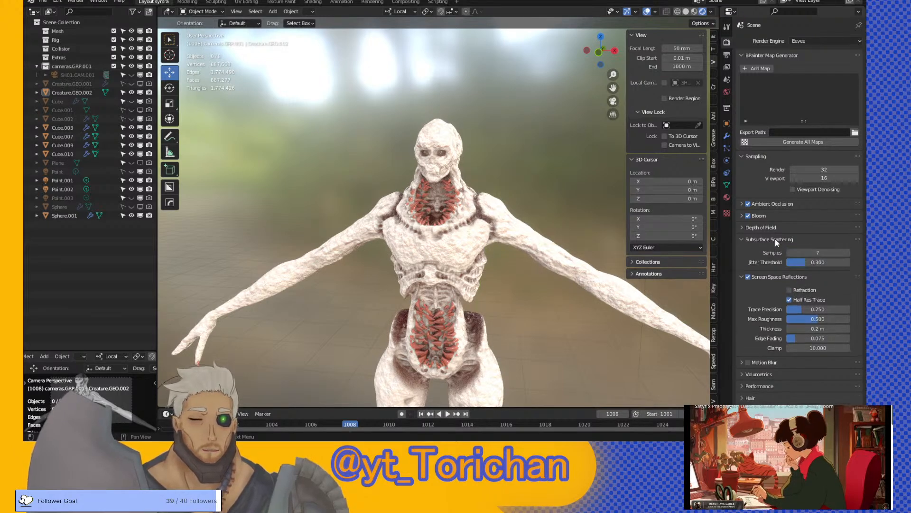
{"action": "left_click", "coordinate": [773, 277]}
{"action": "left_click", "coordinate": [772, 226]}
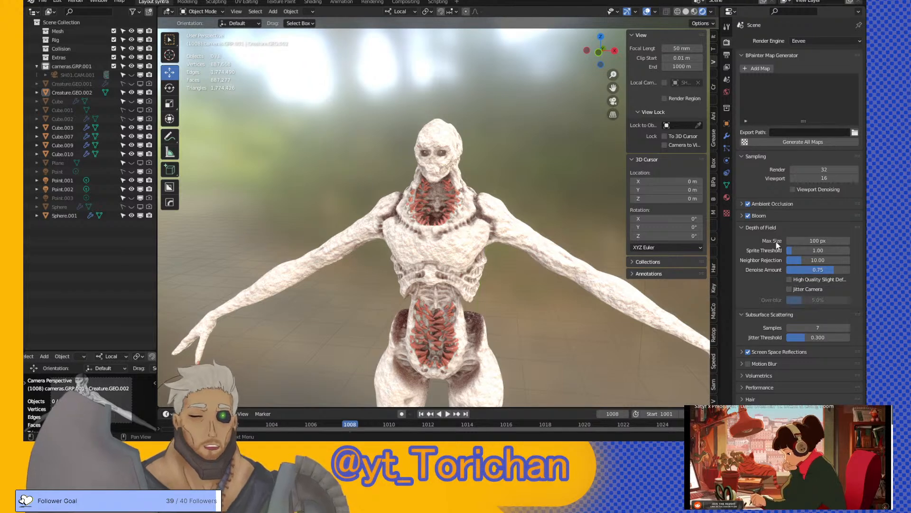
{"action": "left_click", "coordinate": [772, 229]}
{"action": "scroll", "coordinate": [764, 246], "scroll_direction": "down", "scroll_amount": 3}
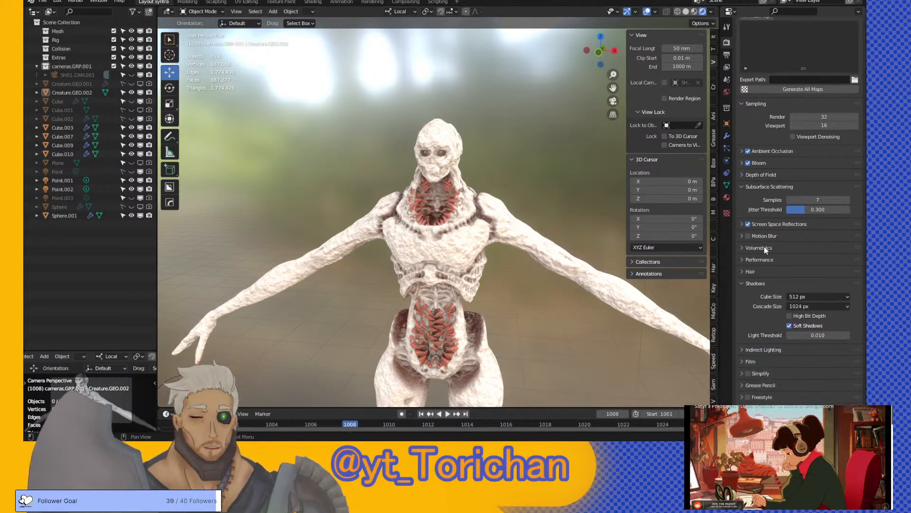
{"action": "scroll", "coordinate": [764, 247], "scroll_direction": "down", "scroll_amount": 3}
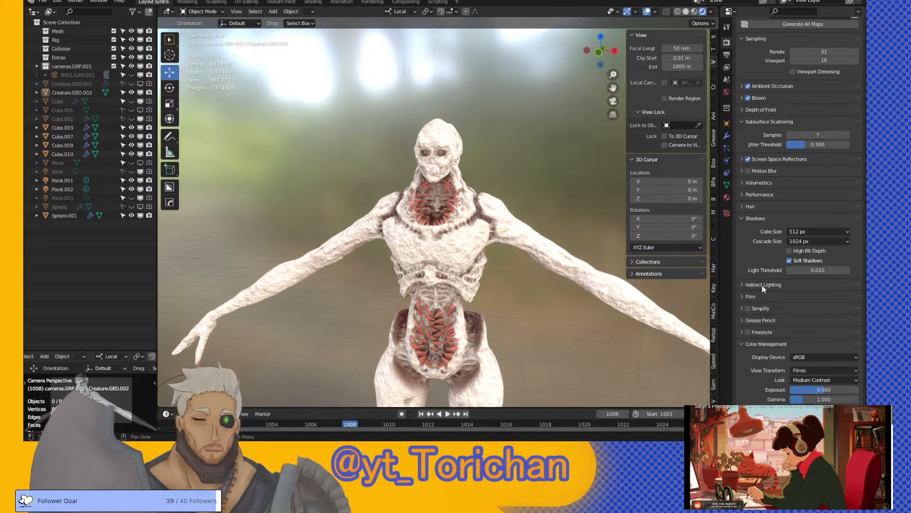
{"action": "left_click", "coordinate": [759, 286]}
{"action": "left_click", "coordinate": [761, 285]}
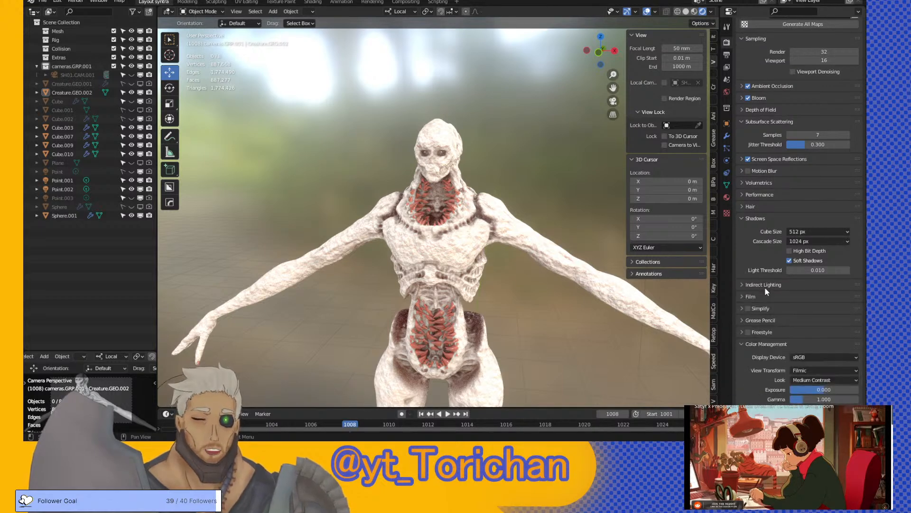
{"action": "left_click", "coordinate": [762, 297]}
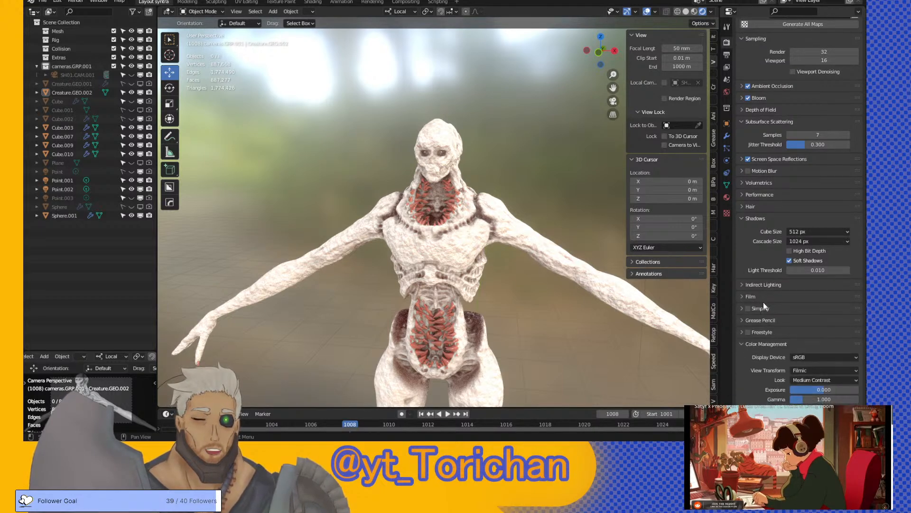
- Examine the creature's chest, throat opening and teeth up close in the Eevee render
{"action": "middle_click_drag", "start_coordinate": [524, 213], "coordinate": [341, 206]}
{"action": "scroll", "coordinate": [393, 271], "scroll_direction": "up", "scroll_amount": 4}
{"action": "middle_click_drag", "start_coordinate": [393, 270], "coordinate": [564, 269]}
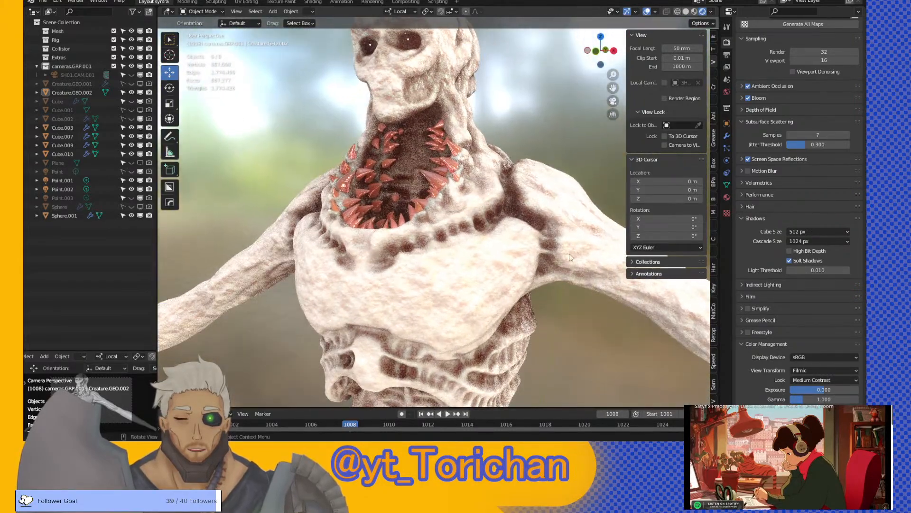
{"action": "scroll", "coordinate": [448, 177], "scroll_direction": "up", "scroll_amount": 10}
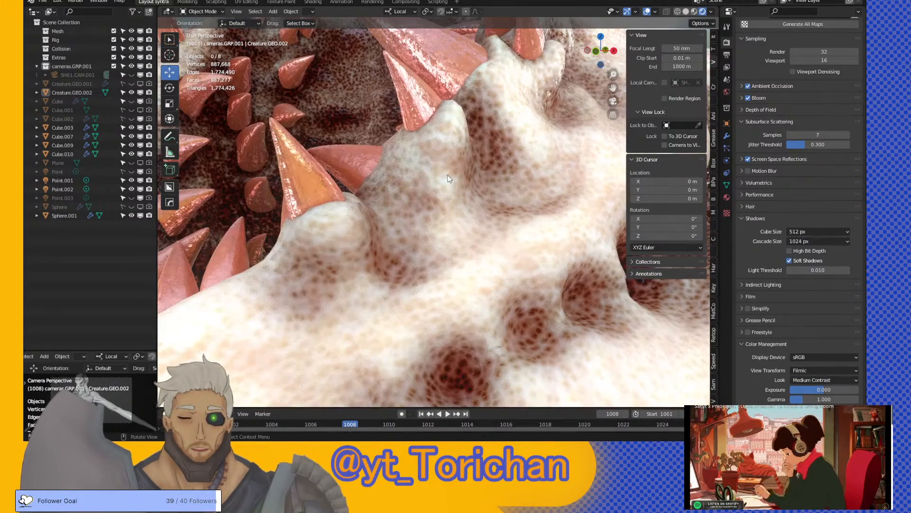
{"action": "scroll", "coordinate": [448, 175], "scroll_direction": "down", "scroll_amount": 8}
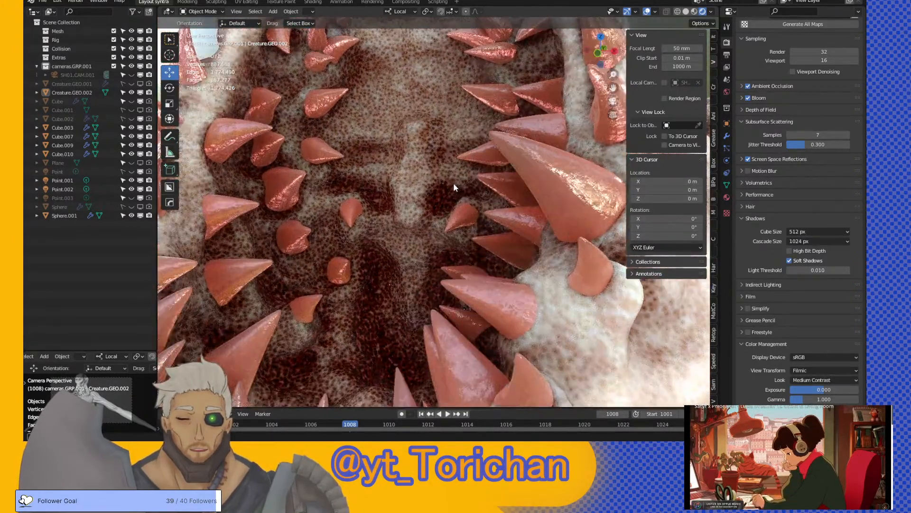
{"action": "middle_click_drag", "start_coordinate": [454, 182], "coordinate": [445, 184]}
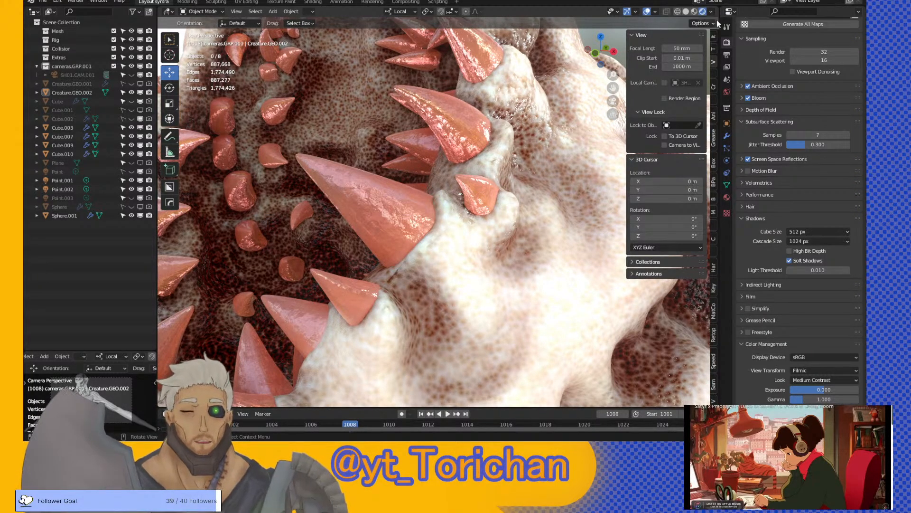
- Change the render engine to Cycles
{"action": "scroll", "coordinate": [783, 86], "scroll_direction": "up", "scroll_amount": 4}
{"action": "scroll", "coordinate": [786, 85], "scroll_direction": "up", "scroll_amount": 3}
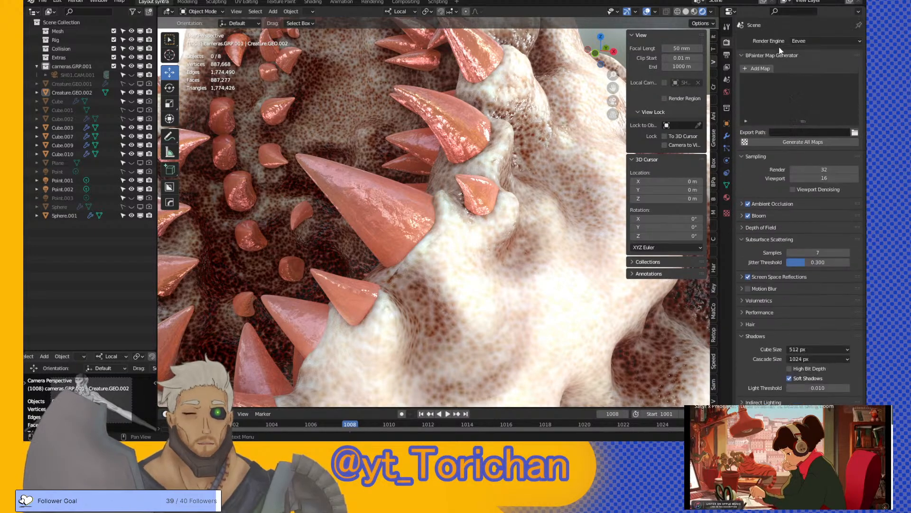
{"action": "left_click", "coordinate": [783, 55]}
{"action": "left_click", "coordinate": [800, 41]}
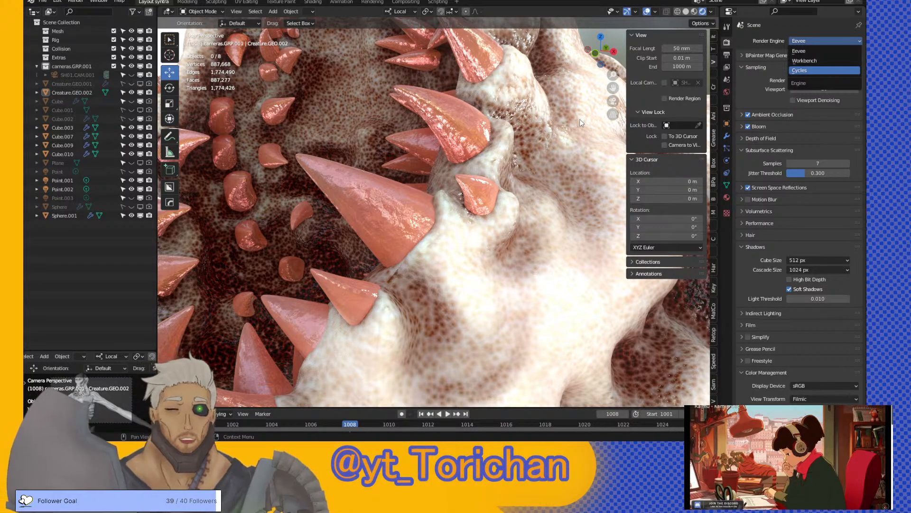
{"action": "key", "text": "Return"}
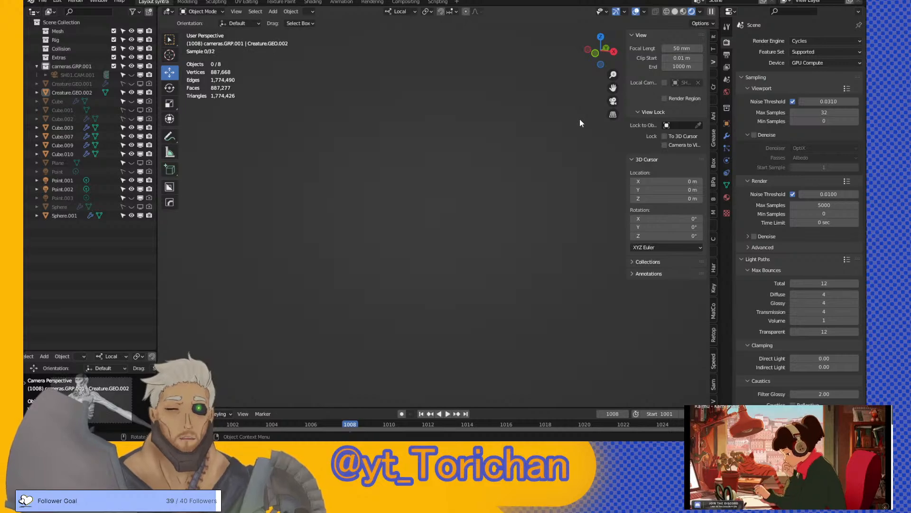
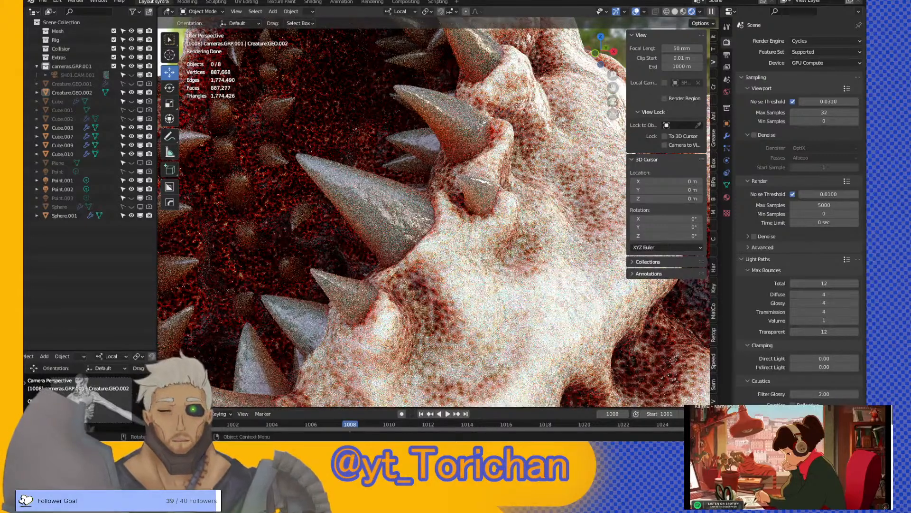
- Examine the Cycles render of the creature's teeth, collar pits, back, ribs and spine from several angles
{"action": "middle_click_drag", "start_coordinate": [382, 142], "coordinate": [351, 353]}
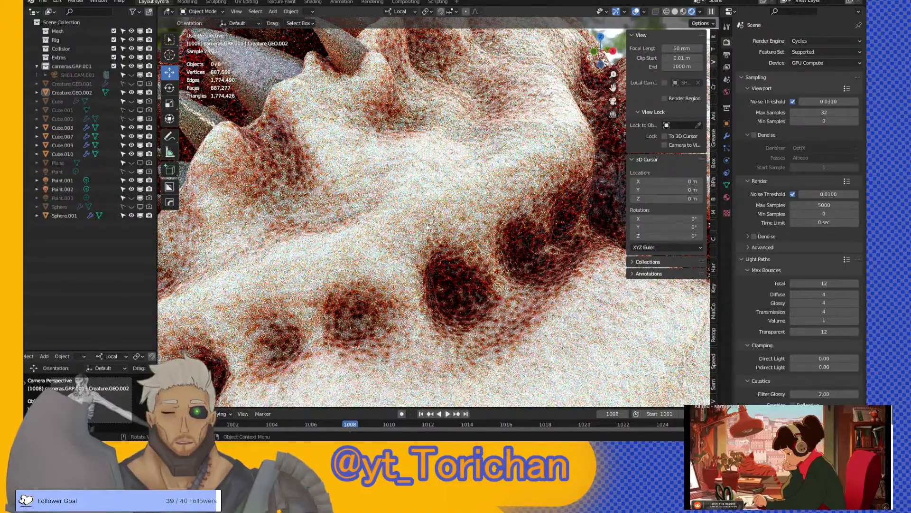
{"action": "middle_click_drag", "start_coordinate": [453, 224], "coordinate": [424, 246]}
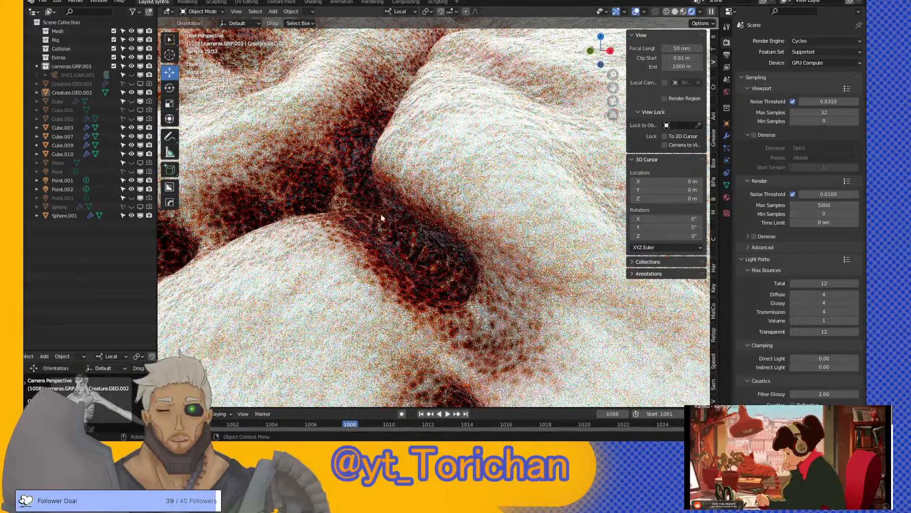
{"action": "middle_click_drag", "start_coordinate": [352, 98], "coordinate": [322, 158]}
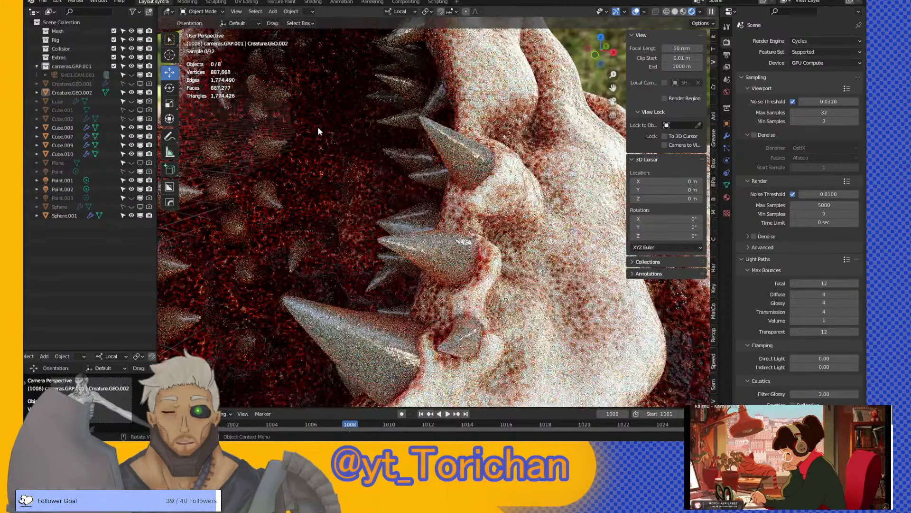
{"action": "scroll", "coordinate": [317, 127], "scroll_direction": "down", "scroll_amount": 6}
{"action": "middle_click_drag", "start_coordinate": [318, 127], "coordinate": [298, 117]}
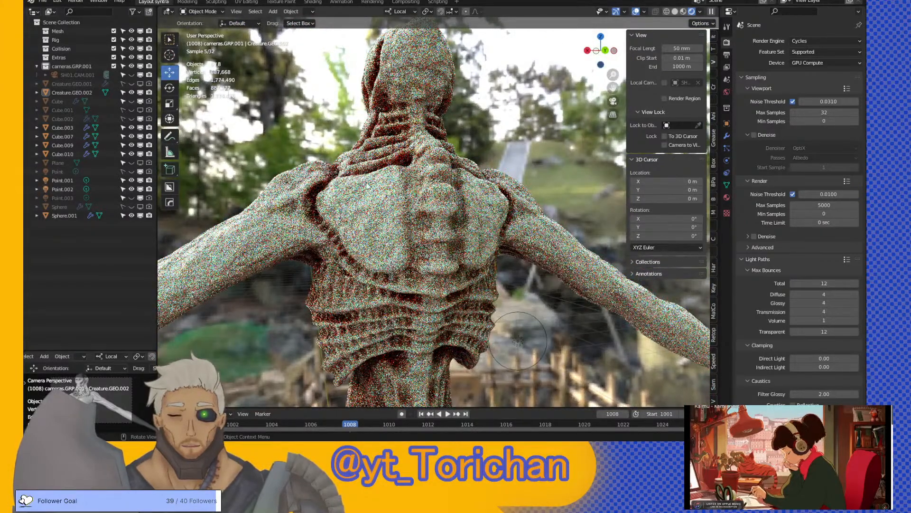
{"action": "middle_click_drag", "start_coordinate": [401, 217], "coordinate": [322, 223]}
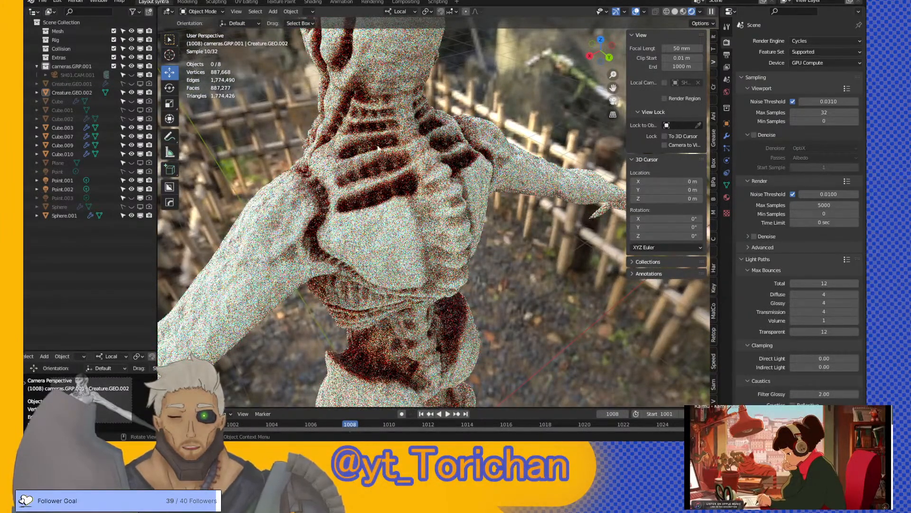
{"action": "middle_click_drag", "start_coordinate": [408, 260], "coordinate": [408, 232]}
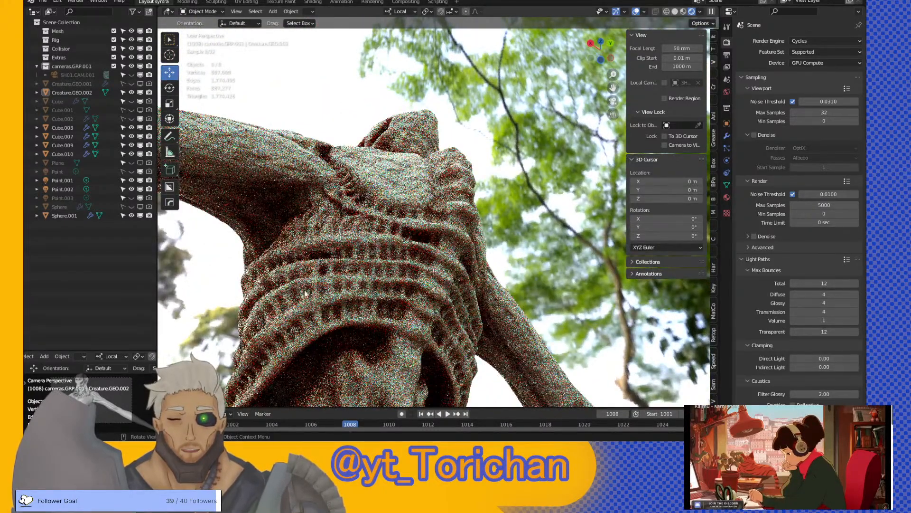
{"action": "middle_click_drag", "start_coordinate": [309, 290], "coordinate": [290, 319]}
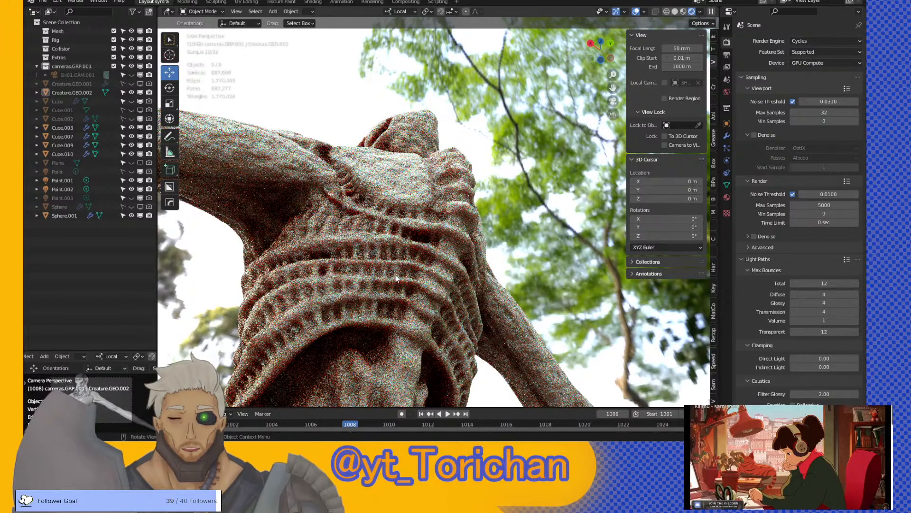
{"action": "middle_click_drag", "start_coordinate": [422, 243], "coordinate": [411, 278]}
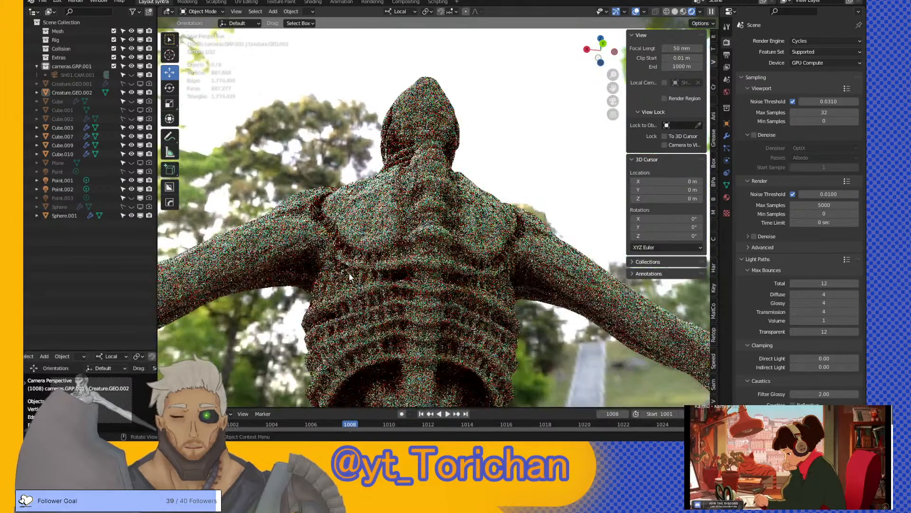
{"action": "middle_click_drag", "start_coordinate": [349, 273], "coordinate": [365, 235]}
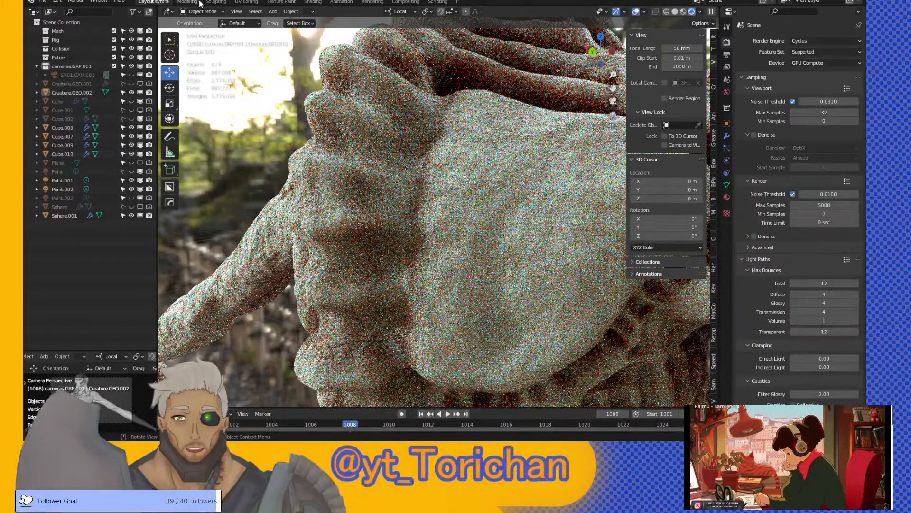
- Return to solid shading, select the creature body mesh and open it in the Sculpting workspace
{"action": "left_click", "coordinate": [675, 12]}
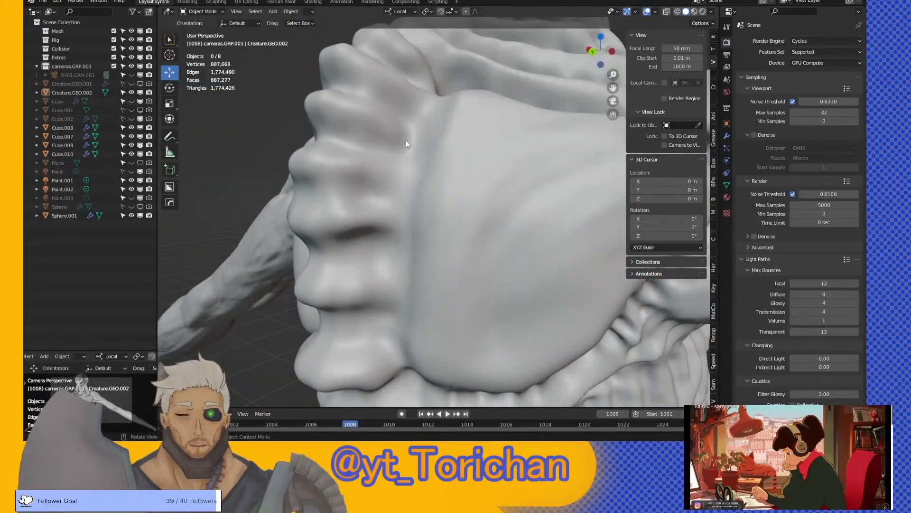
{"action": "left_click", "coordinate": [332, 98]}
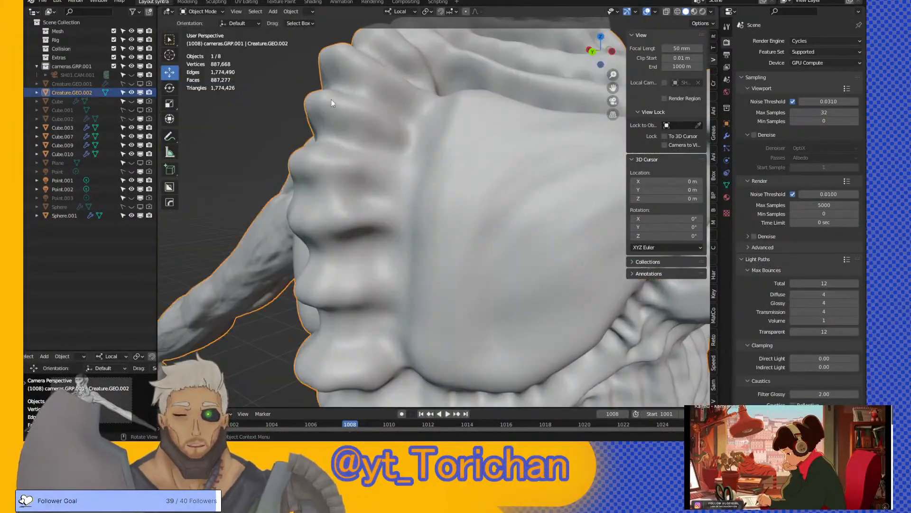
{"action": "left_click", "coordinate": [214, 3]}
- Carve a crease along the border between the shoulder blade and the spine ridges with Draw Sharp
{"action": "scroll", "coordinate": [361, 223], "scroll_direction": "up", "scroll_amount": 3}
{"action": "scroll", "coordinate": [617, 263], "scroll_direction": "down", "scroll_amount": 3}
{"action": "mouse_move", "coordinate": [620, 264]}
{"action": "middle_mouse_down"}
{"action": "mouse_move", "coordinate": [470, 178]}
{"action": "mouse_move", "coordinate": [377, 172]}
{"action": "middle_mouse_up"}
{"action": "scroll", "coordinate": [470, 179], "scroll_direction": "up", "scroll_amount": 3}
{"action": "scroll", "coordinate": [382, 176], "scroll_direction": "up", "scroll_amount": 2}
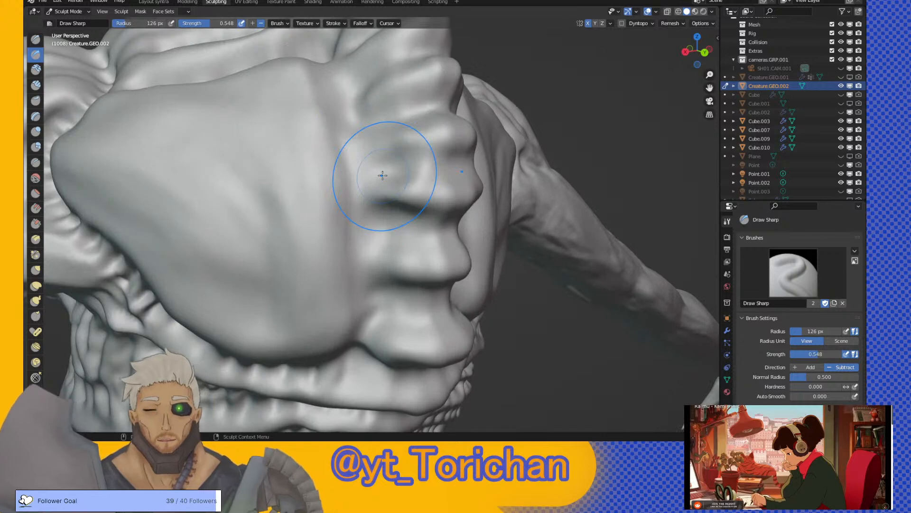
{"action": "mouse_move", "coordinate": [338, 78]}
{"action": "left_mouse_down"}
{"action": "mouse_move", "coordinate": [363, 232]}
{"action": "mouse_move", "coordinate": [351, 339]}
{"action": "left_mouse_up"}
{"action": "mouse_move", "coordinate": [368, 297]}
{"action": "left_mouse_down"}
{"action": "mouse_move", "coordinate": [359, 230]}
{"action": "mouse_move", "coordinate": [368, 147]}
{"action": "mouse_move", "coordinate": [377, 141]}
{"action": "left_mouse_up"}
{"action": "middle_click_drag", "start_coordinate": [377, 141], "coordinate": [379, 156]}
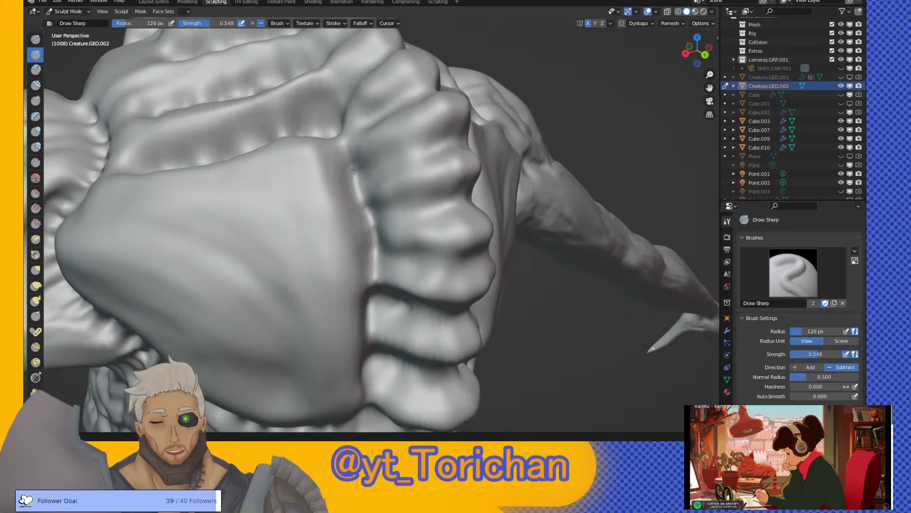
- Deepen the grooves where the individual spine ridges meet the shoulder blade with short Draw Sharp strokes
{"action": "middle_click_drag", "start_coordinate": [357, 151], "coordinate": [362, 172]}
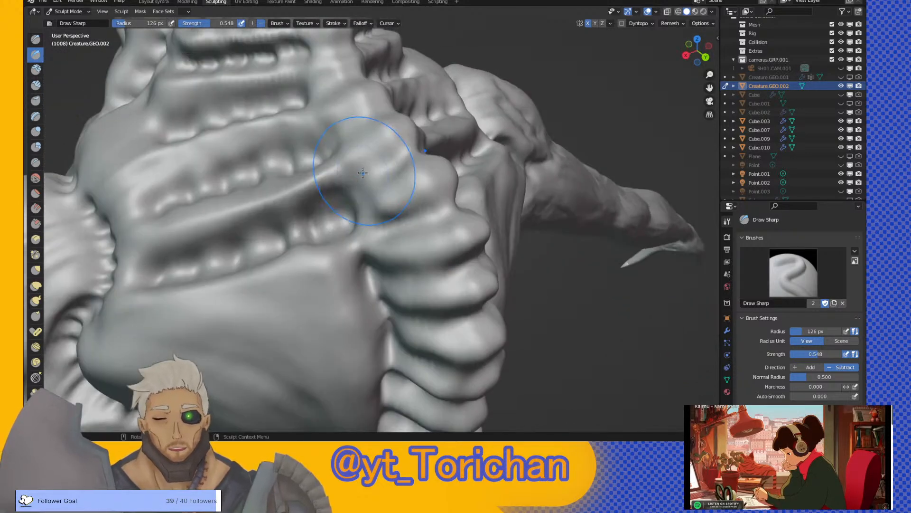
{"action": "middle_click_drag", "start_coordinate": [395, 204], "coordinate": [387, 201]}
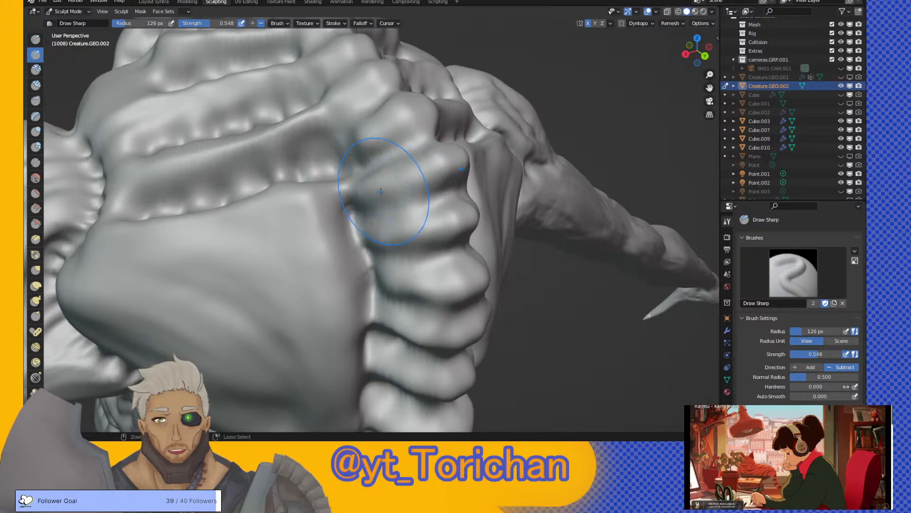
{"action": "left_click_drag", "start_coordinate": [388, 239], "coordinate": [361, 247]}
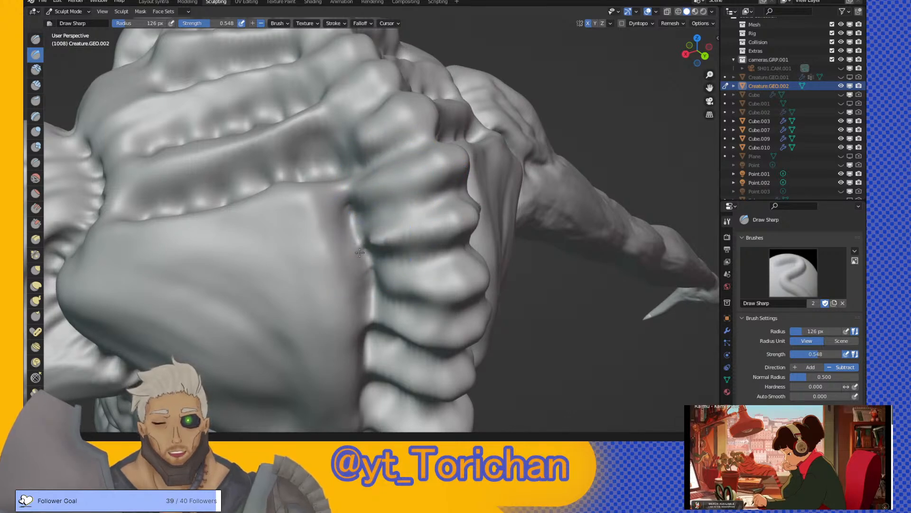
{"action": "mouse_move", "coordinate": [400, 185]}
{"action": "middle_mouse_down", "text": "ctrl"}
{"action": "mouse_move", "coordinate": [401, 240]}
{"action": "mouse_move", "coordinate": [393, 236]}
{"action": "mouse_move", "coordinate": [406, 179]}
{"action": "middle_mouse_up", "text": "ctrl"}
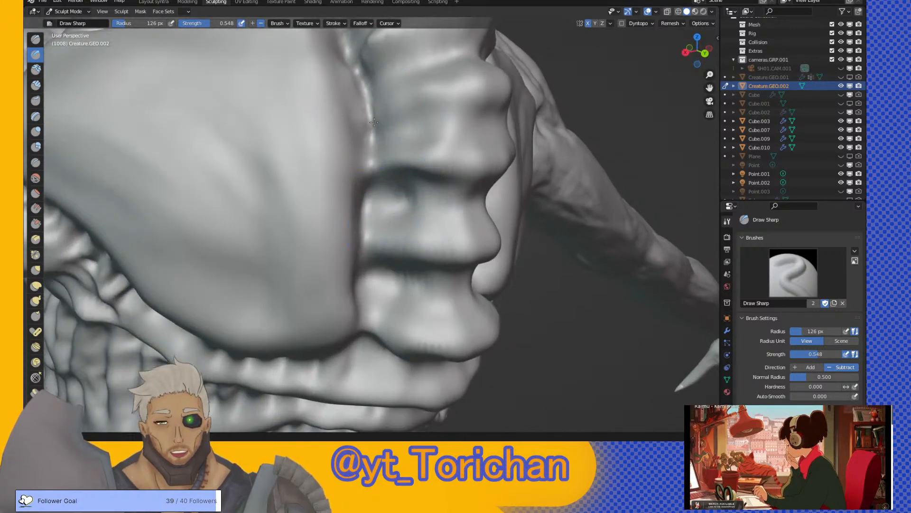
{"action": "left_click_drag", "start_coordinate": [366, 112], "coordinate": [377, 122]}
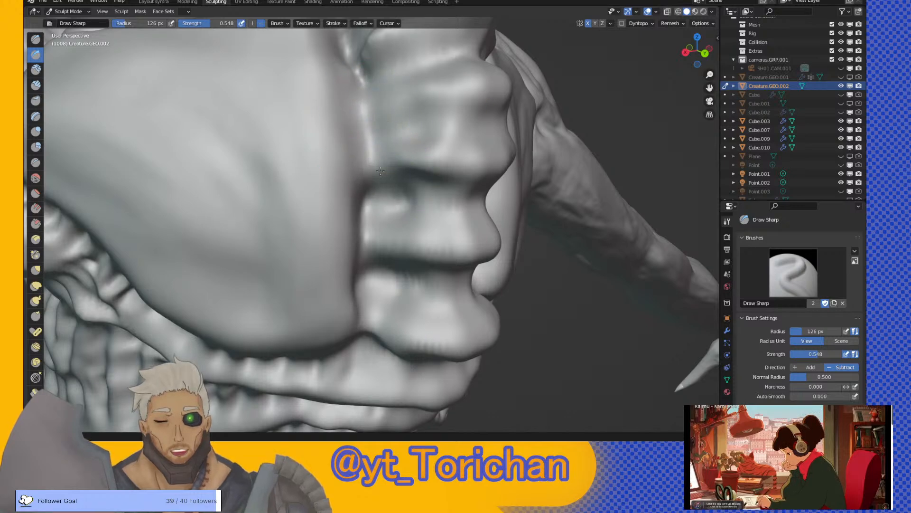
{"action": "left_click_drag", "start_coordinate": [382, 275], "coordinate": [375, 201]}
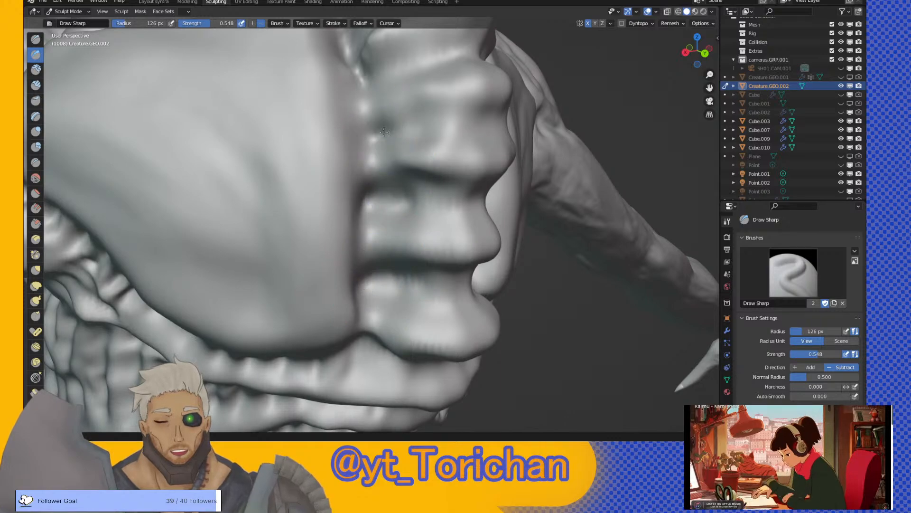
- Examine the spine ridges, waist folds, head and front of the creature sculpt from several angles
{"action": "middle_click_drag", "start_coordinate": [430, 102], "coordinate": [349, 175]}
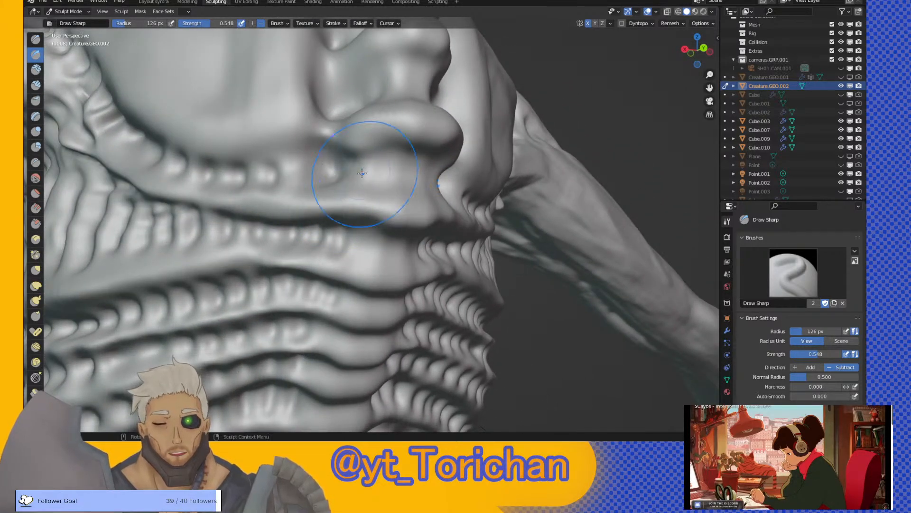
{"action": "middle_click_drag", "start_coordinate": [363, 175], "coordinate": [392, 265]}
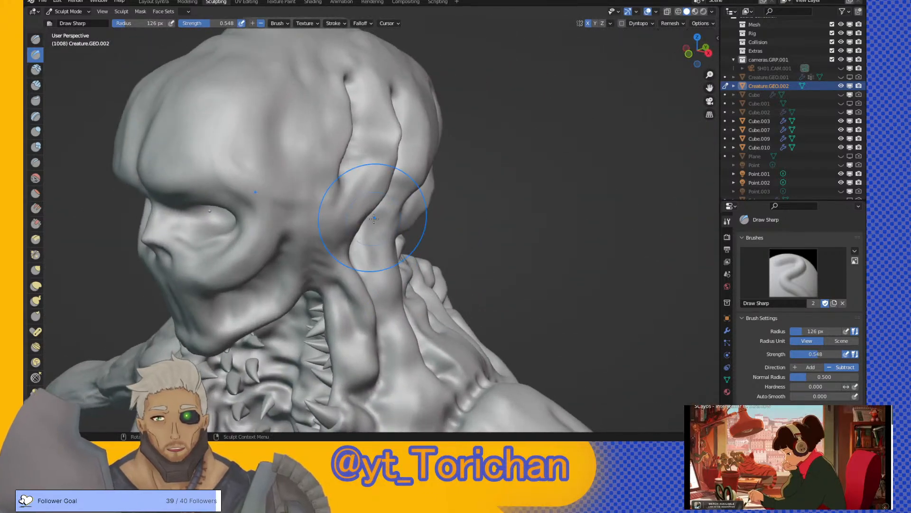
{"action": "left_click", "coordinate": [43, 2]}
{"action": "left_click", "coordinate": [80, 57]}
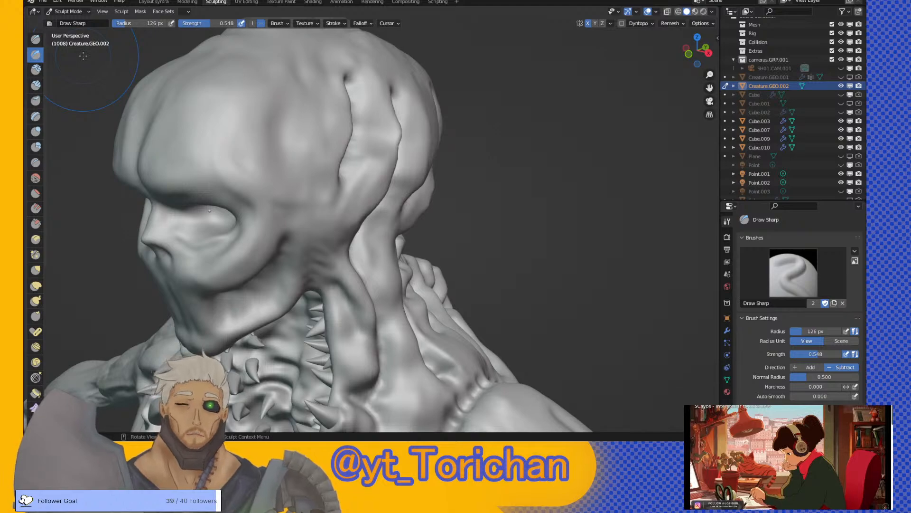
{"action": "left_click_drag", "start_coordinate": [698, 52], "coordinate": [737, 42]}
{"action": "scroll", "coordinate": [636, 87], "scroll_direction": "down", "scroll_amount": 6}
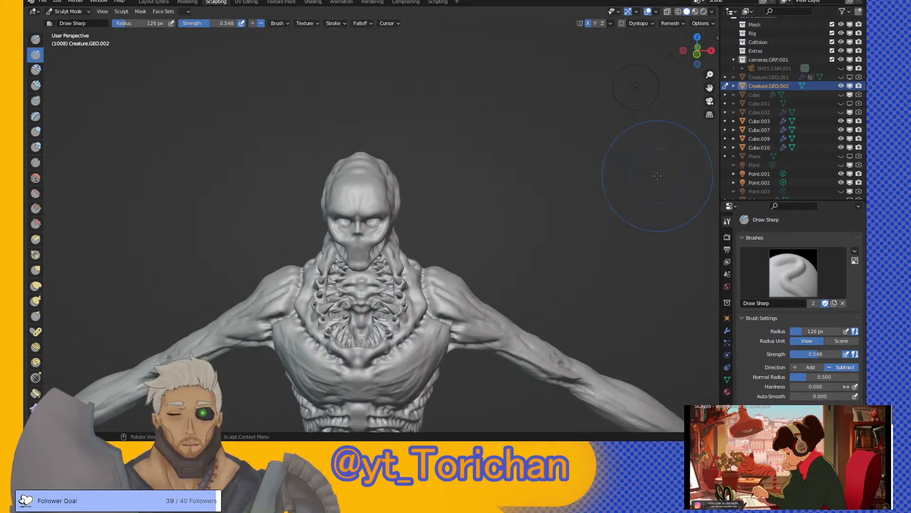
- Return to the Layout workspace and inspect the creature body's mesh density in Edit Mode
{"action": "left_click", "coordinate": [162, 2]}
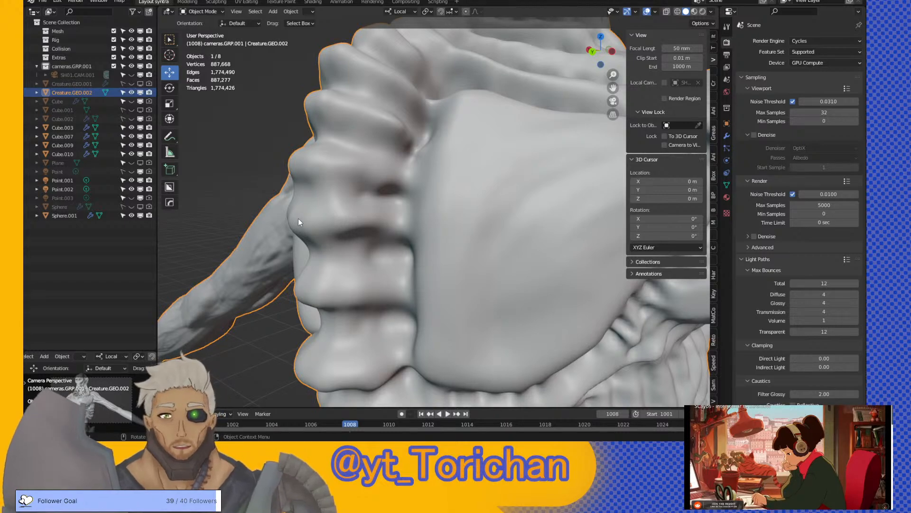
{"action": "key", "text": "Tab"}
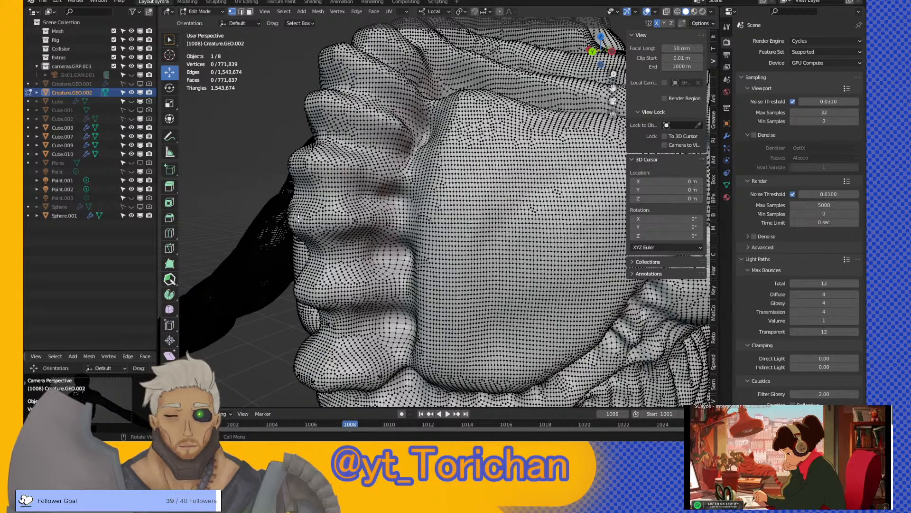
{"action": "key", "text": "Tab"}
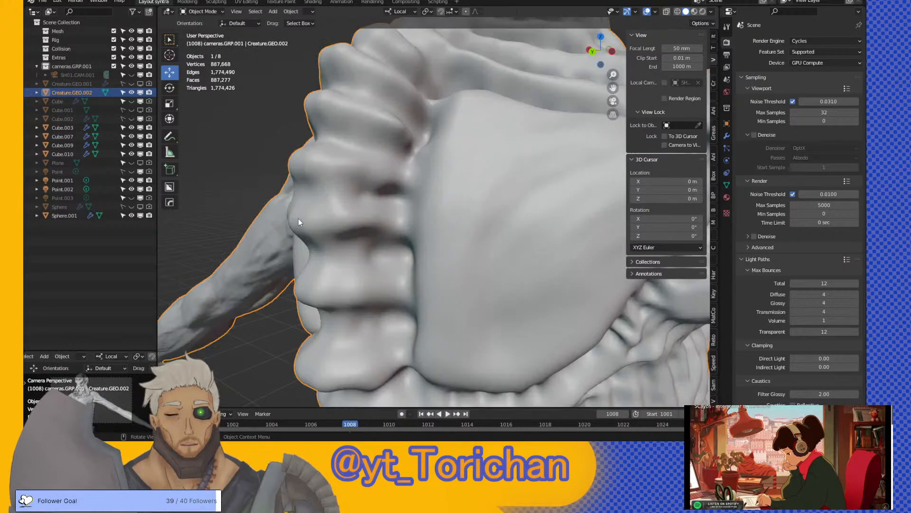
- Select the separate feet object at the ends of the creature's legs and save the file
{"action": "left_click_drag", "start_coordinate": [600, 52], "coordinate": [531, 70]}
{"action": "middle_click_drag", "start_coordinate": [531, 70], "coordinate": [638, 94]}
{"action": "left_click_drag", "start_coordinate": [613, 75], "coordinate": [589, 182]}
{"action": "scroll", "coordinate": [589, 182], "scroll_direction": "down", "scroll_amount": 8}
{"action": "left_click", "coordinate": [602, 187]}
{"action": "middle_click_drag", "start_coordinate": [602, 187], "coordinate": [579, 188]}
{"action": "middle_click_drag", "start_coordinate": [517, 313], "coordinate": [392, 238], "text": "shift"}
{"action": "scroll", "coordinate": [397, 255], "scroll_direction": "up", "scroll_amount": 3}
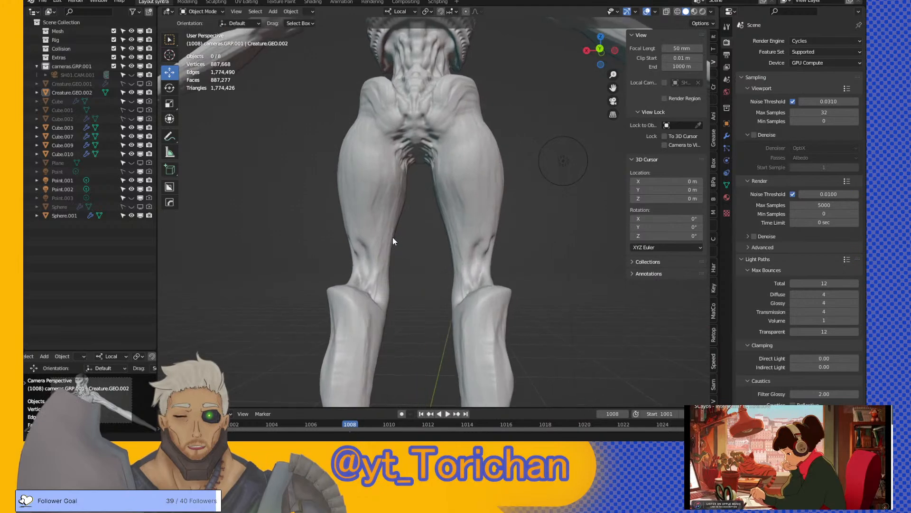
{"action": "scroll", "coordinate": [441, 153], "scroll_direction": "up", "scroll_amount": 4}
{"action": "middle_click_drag", "start_coordinate": [448, 114], "coordinate": [414, 203], "text": "shift"}
{"action": "middle_click_drag", "start_coordinate": [402, 287], "coordinate": [463, 239]}
{"action": "left_click", "coordinate": [463, 239]}
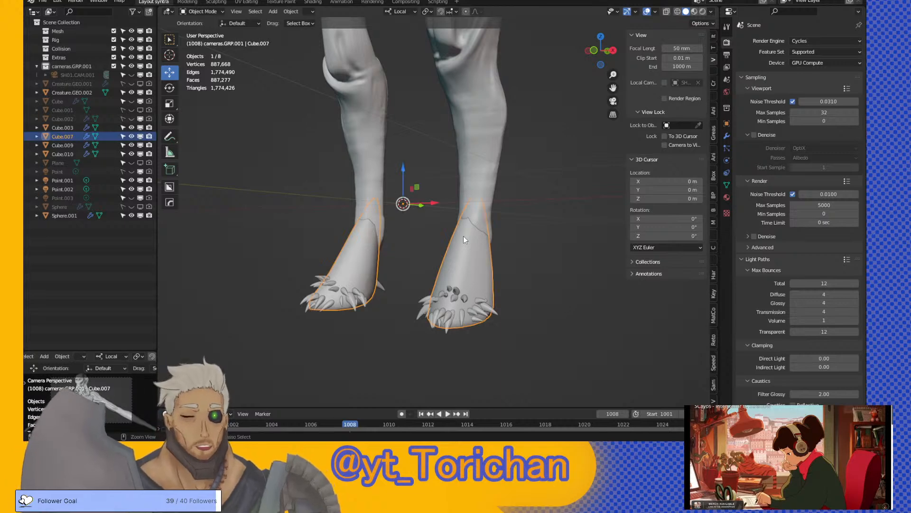
{"action": "scroll", "coordinate": [491, 260], "scroll_direction": "up", "scroll_amount": 3}
{"action": "middle_click_drag", "start_coordinate": [482, 263], "coordinate": [450, 219], "text": "shift"}
{"action": "key", "text": "ctrl+s"}
- Hide both Subdivision modifiers of the feet in the viewport and inspect the low-poly mesh in Edit Mode
{"action": "left_click", "coordinate": [726, 135]}
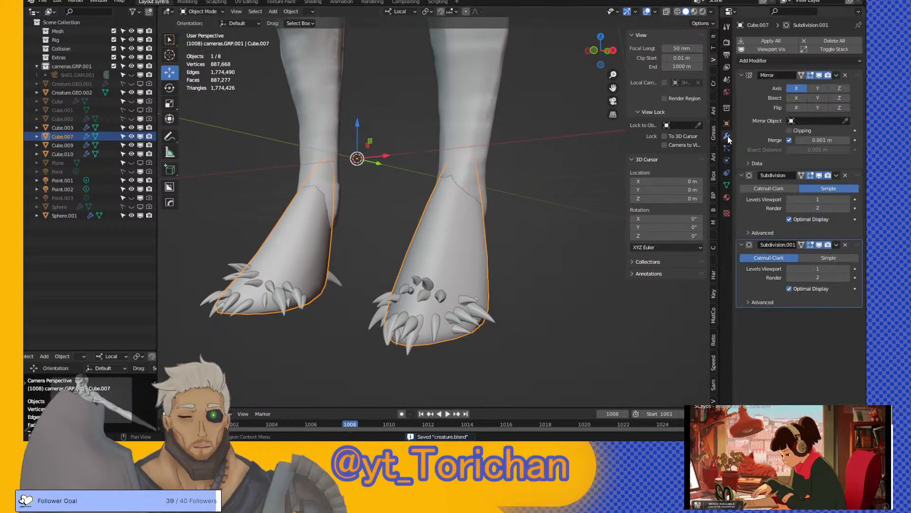
{"action": "left_click", "coordinate": [819, 175]}
{"action": "left_click", "coordinate": [819, 245]}
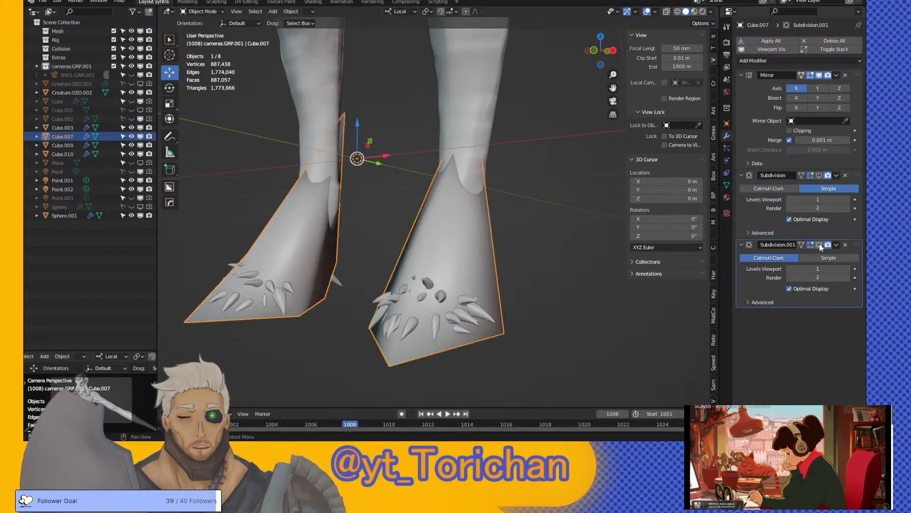
{"action": "key", "text": "Tab"}
{"action": "middle_click_drag", "start_coordinate": [448, 233], "coordinate": [474, 250]}
{"action": "key", "text": "Tab"}
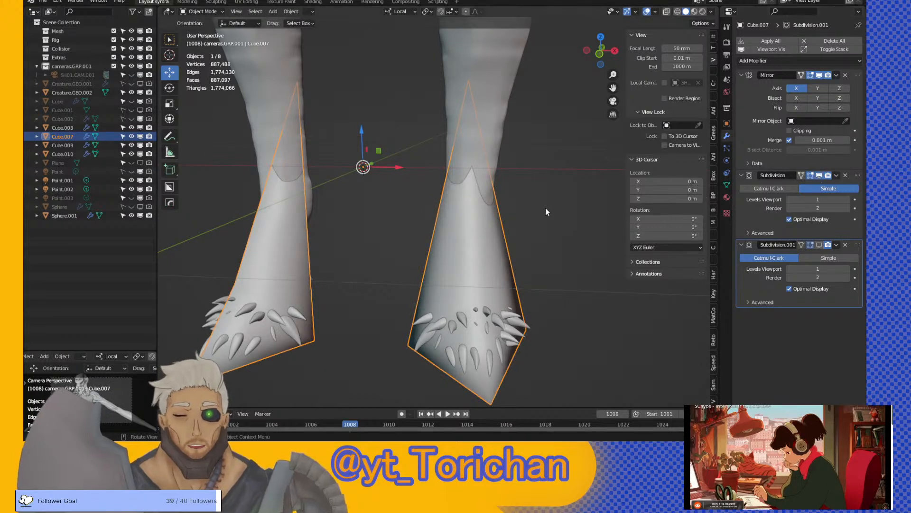
- Disable Optimal Display on both Subdivision modifiers and show the wireframe overlay to check the fully subdivided feet
{"action": "left_click", "coordinate": [790, 219]}
{"action": "left_click", "coordinate": [789, 288]}
{"action": "left_click", "coordinate": [654, 12]}
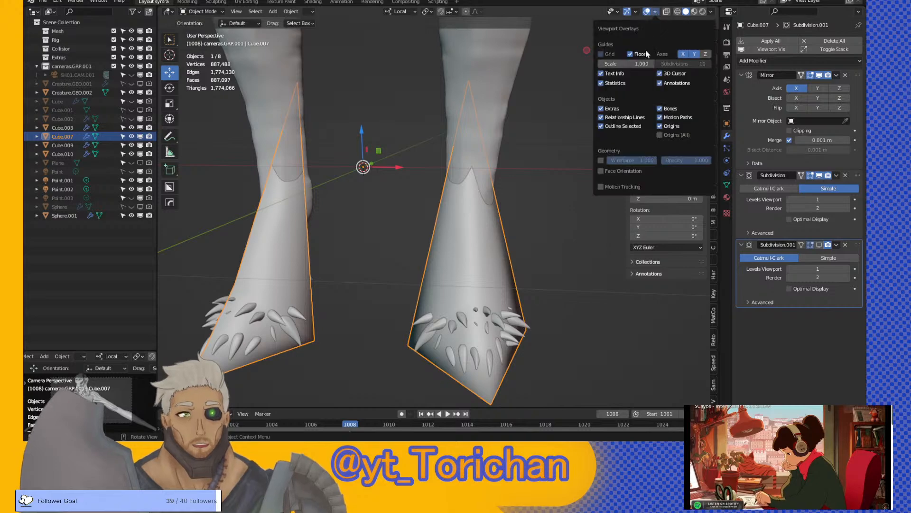
{"action": "left_click", "coordinate": [601, 160]}
{"action": "middle_click_drag", "start_coordinate": [560, 184], "coordinate": [612, 227]}
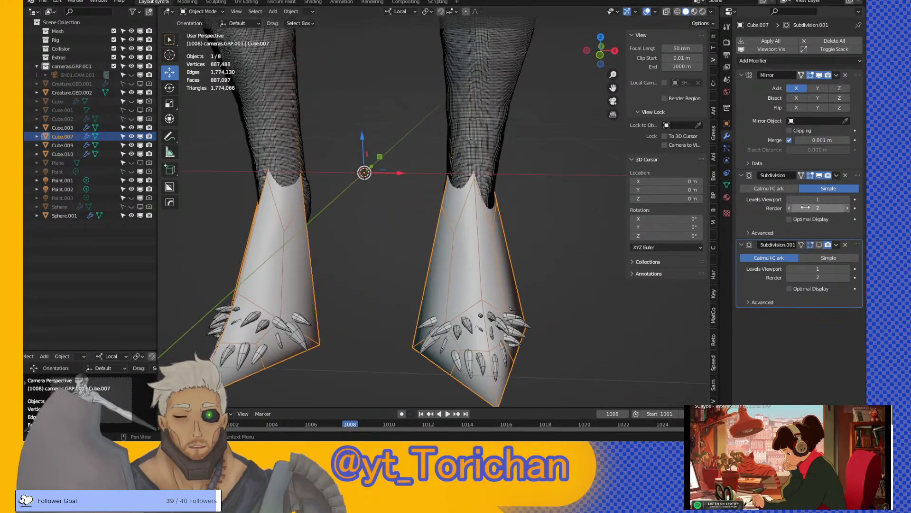
{"action": "left_click", "coordinate": [819, 244]}
{"action": "middle_click_drag", "start_coordinate": [539, 248], "coordinate": [493, 231]}
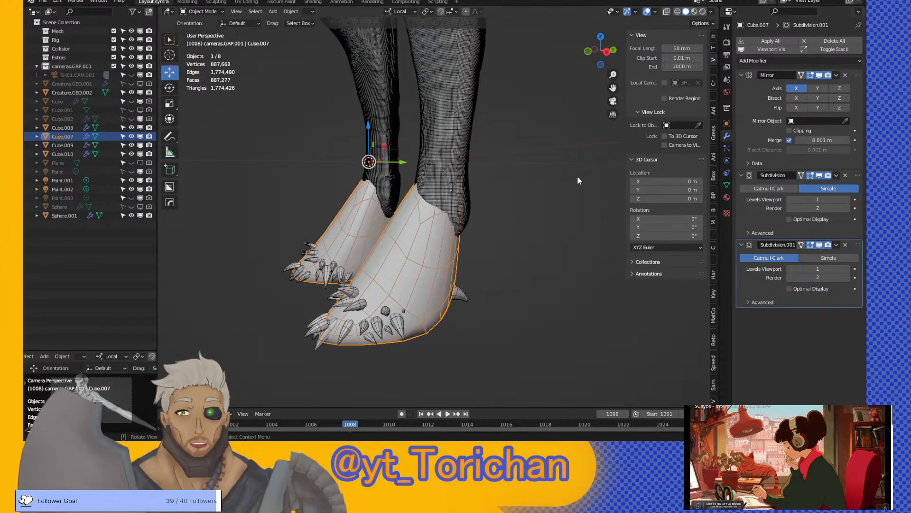
- Apply the Subdivision, Subdivision.001 and Mirror modifiers on the feet object
{"action": "left_click", "coordinate": [836, 175]}
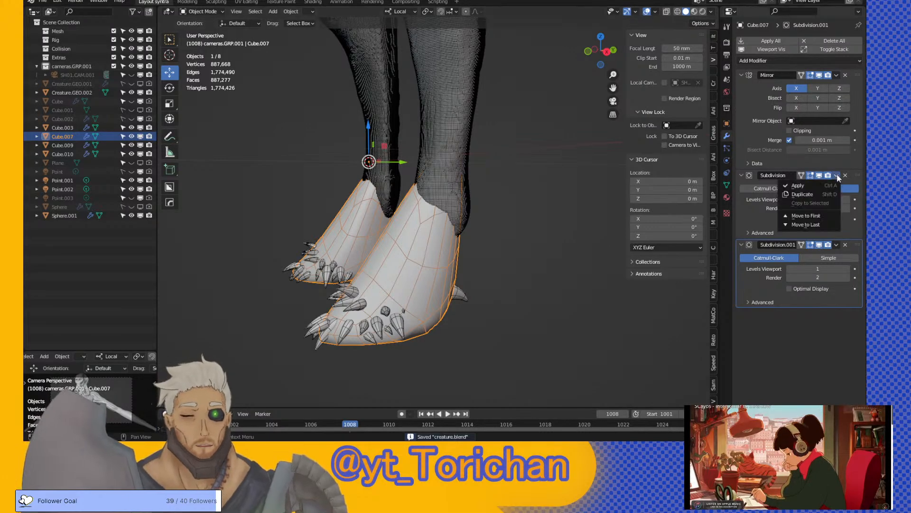
{"action": "left_click", "coordinate": [830, 185]}
{"action": "left_click", "coordinate": [836, 177]}
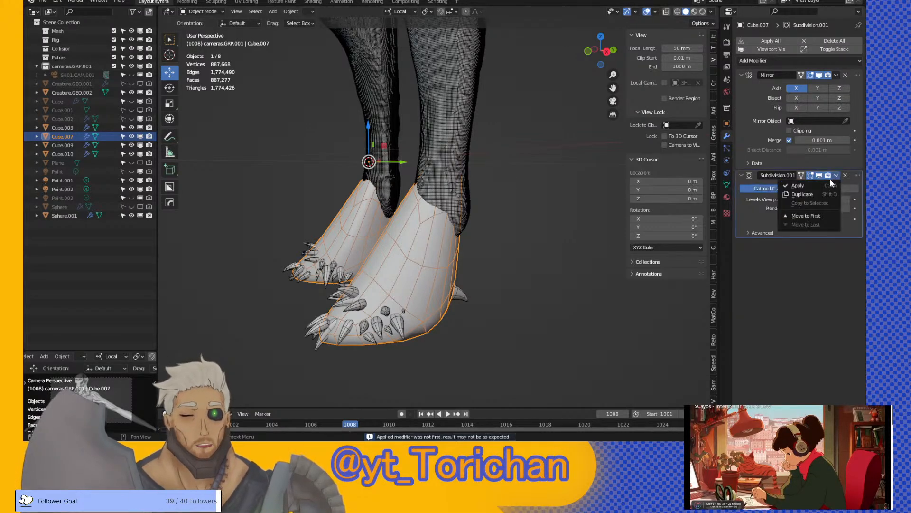
{"action": "left_click", "coordinate": [827, 185]}
{"action": "left_click", "coordinate": [838, 75]}
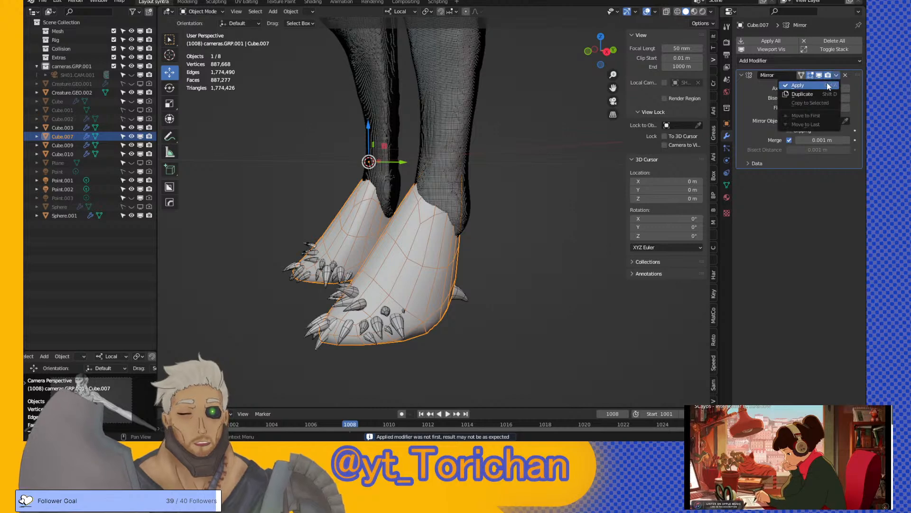
{"action": "left_click", "coordinate": [826, 83]}
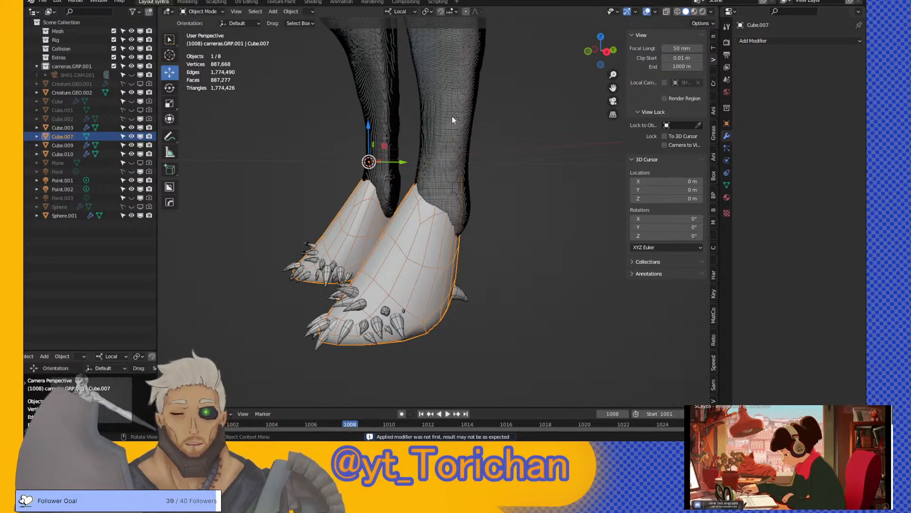
- Join the feet into the creature body mesh Creature.GEO.002 and turn off the wireframe overlay
{"action": "left_click", "coordinate": [434, 130], "text": "shift"}
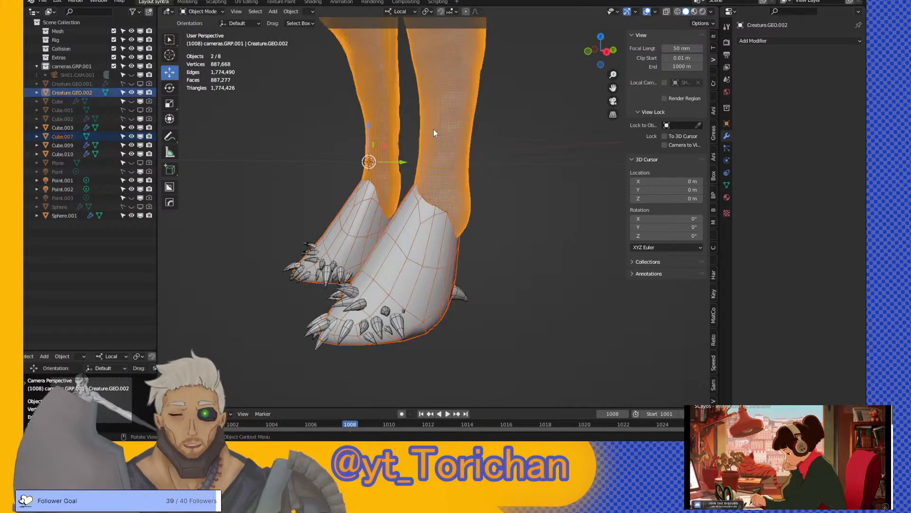
{"action": "key", "text": "ctrl+j"}
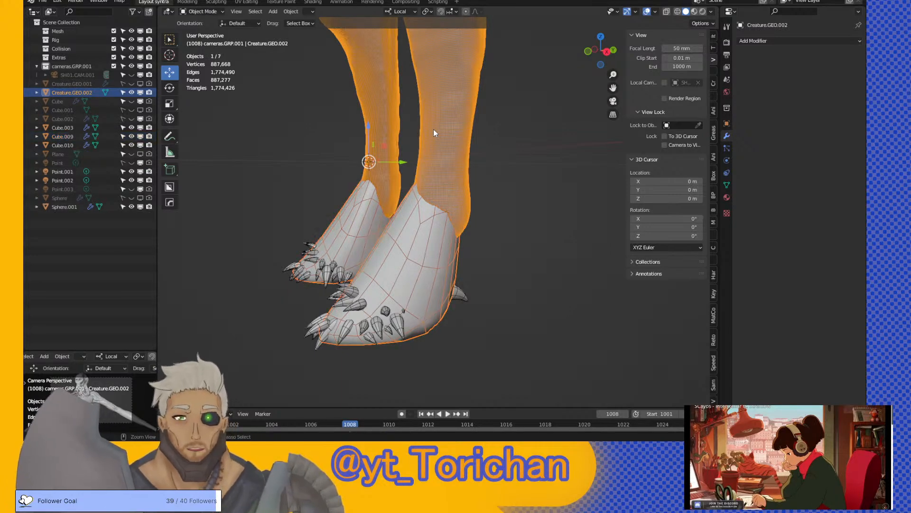
{"action": "middle_click_drag", "start_coordinate": [433, 159], "coordinate": [497, 161]}
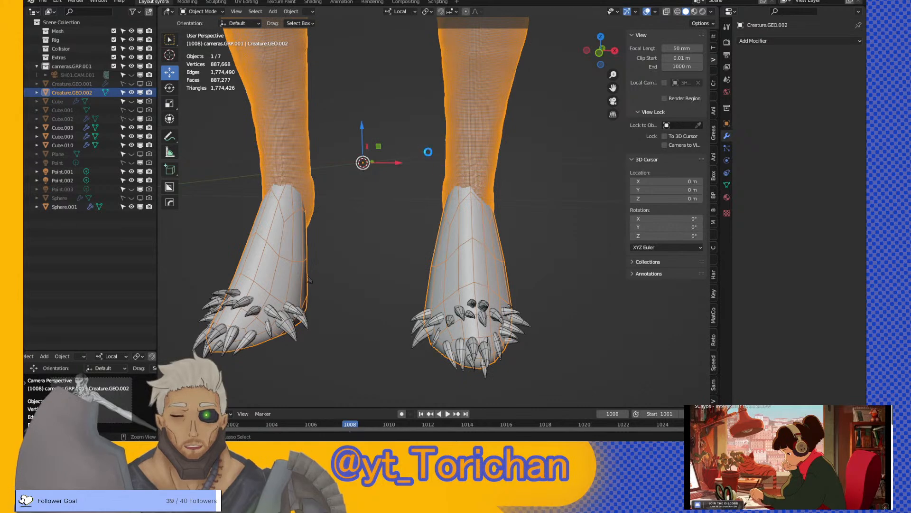
{"action": "left_click", "coordinate": [655, 13]}
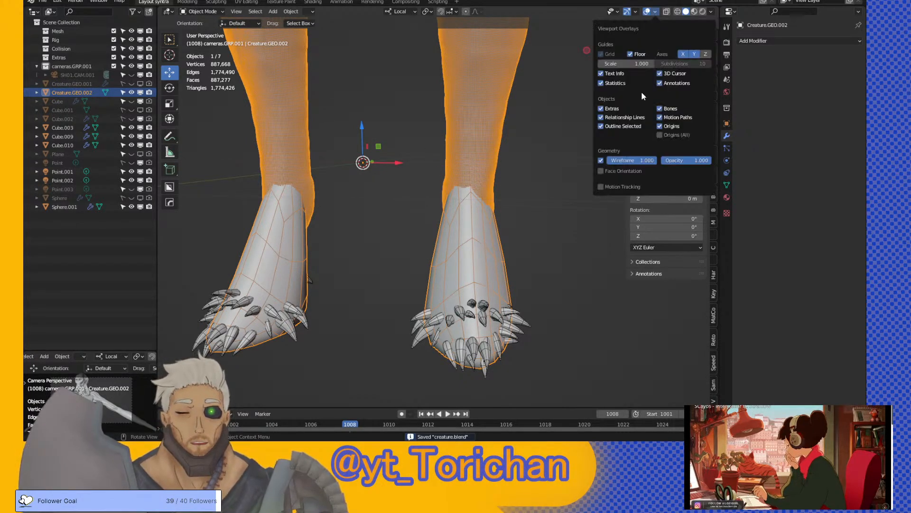
{"action": "left_click", "coordinate": [602, 160]}
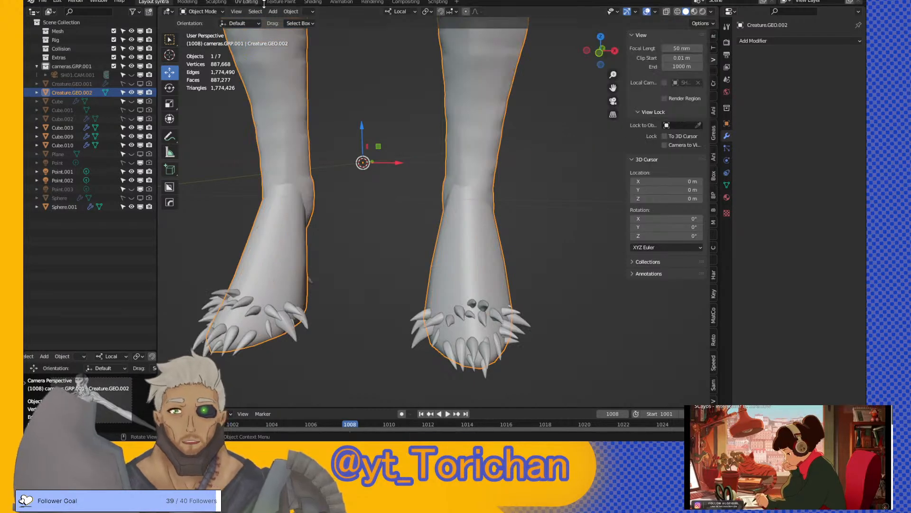
- Open the Sculpting workspace and voxel remesh the joined creature body with a voxel size of 0.005 m
{"action": "left_click", "coordinate": [215, 3]}
{"action": "scroll", "coordinate": [379, 213], "scroll_direction": "down", "scroll_amount": 5}
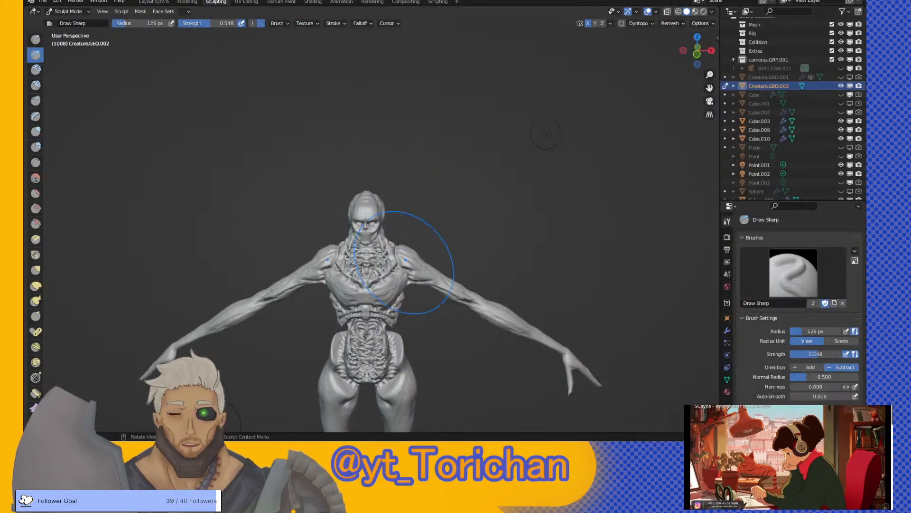
{"action": "scroll", "coordinate": [436, 243], "scroll_direction": "up", "scroll_amount": 4}
{"action": "scroll", "coordinate": [436, 243], "scroll_direction": "up", "scroll_amount": 6}
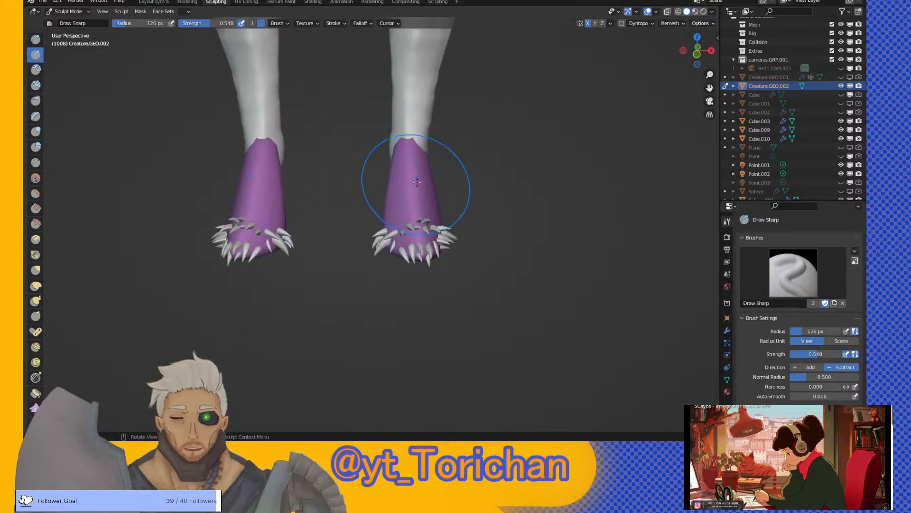
{"action": "mouse_move", "coordinate": [417, 183]}
{"action": "middle_mouse_down"}
{"action": "mouse_move", "coordinate": [386, 134]}
{"action": "mouse_move", "coordinate": [609, 63]}
{"action": "middle_mouse_up"}
{"action": "left_click", "coordinate": [668, 24]}
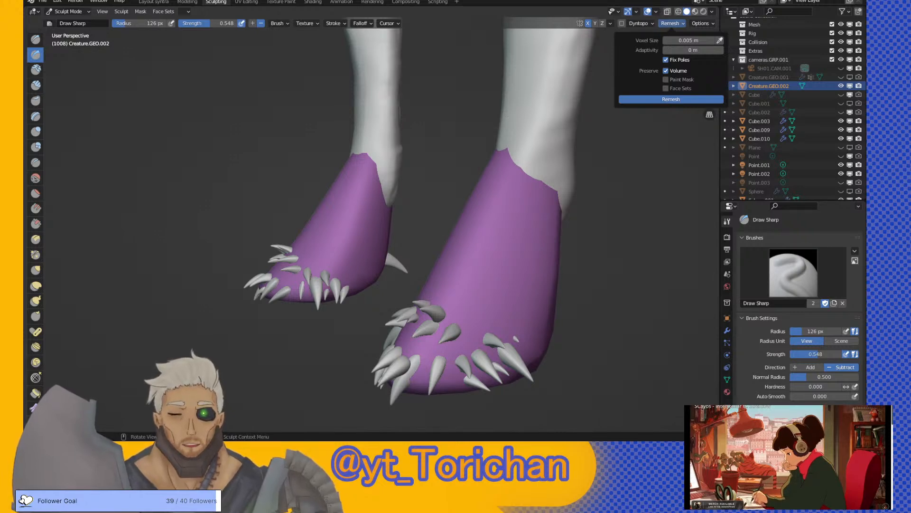
{"action": "left_click", "coordinate": [671, 99]}
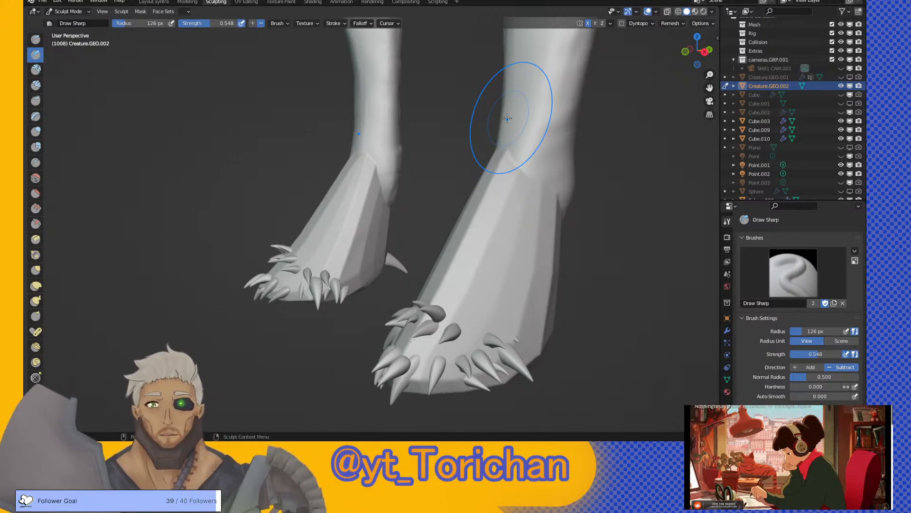
- Build up the first tendon ridges from the toe claws up the front of the foot with Clay Strips
{"action": "left_click", "coordinate": [36, 85]}
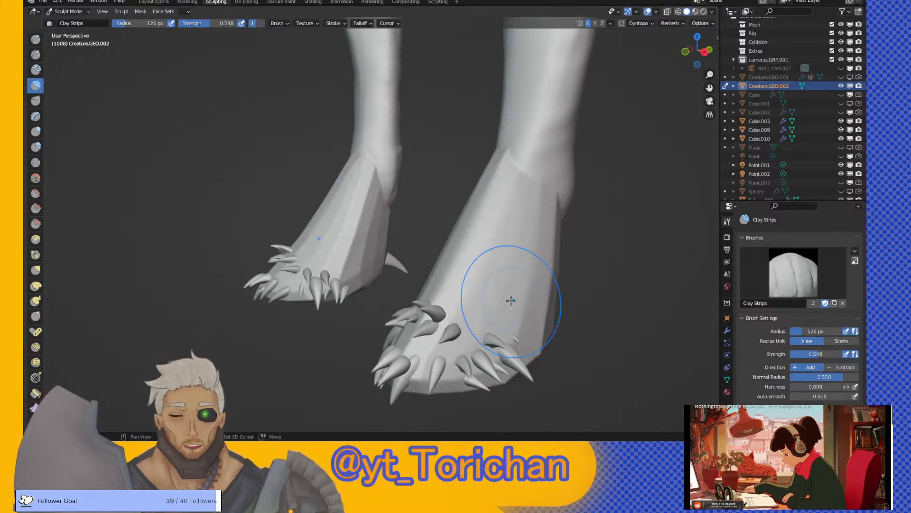
{"action": "mouse_move", "coordinate": [431, 260]}
{"action": "middle_mouse_down"}
{"action": "mouse_move", "coordinate": [399, 259]}
{"action": "mouse_move", "coordinate": [508, 249]}
{"action": "mouse_move", "coordinate": [425, 295]}
{"action": "middle_mouse_up"}
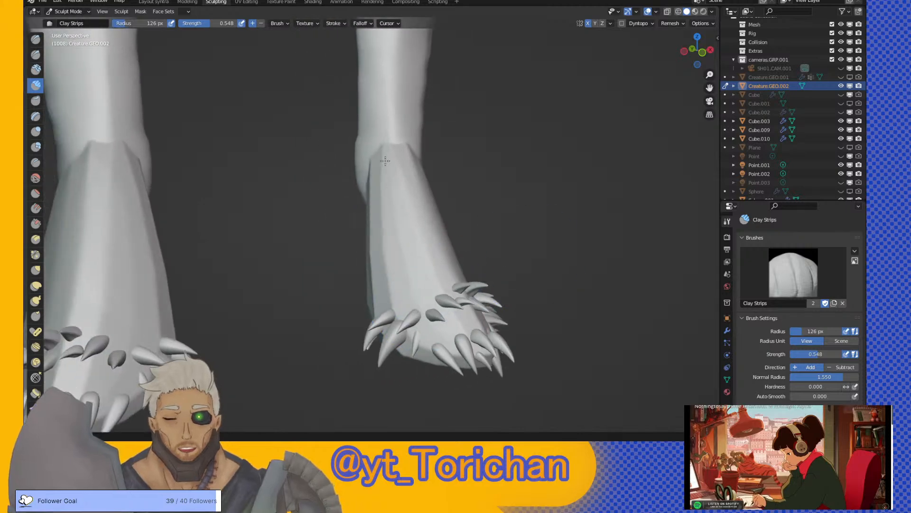
{"action": "middle_click_drag", "start_coordinate": [443, 254], "coordinate": [590, 125]}
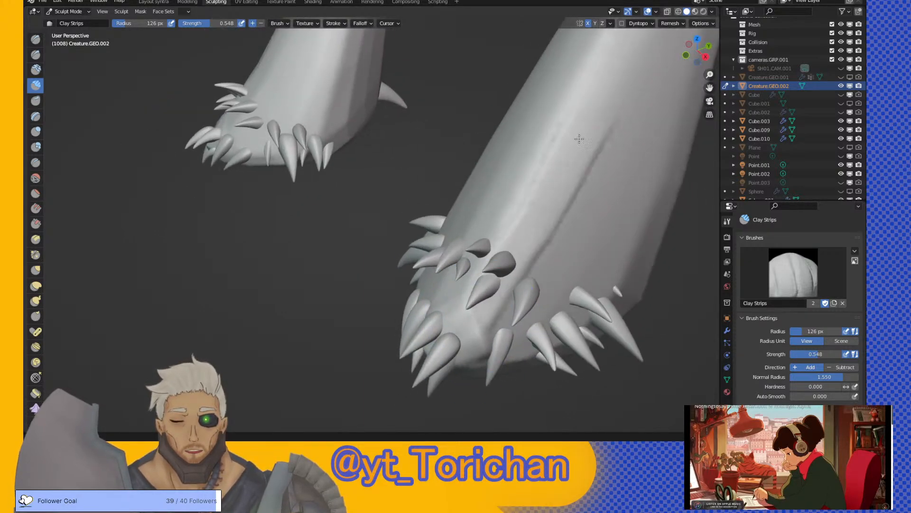
{"action": "left_click_drag", "start_coordinate": [560, 285], "coordinate": [631, 128]}
{"action": "left_click_drag", "start_coordinate": [522, 313], "coordinate": [617, 185]}
{"action": "mouse_move", "coordinate": [574, 237]}
{"action": "middle_mouse_down"}
{"action": "mouse_move", "coordinate": [597, 253]}
{"action": "mouse_move", "coordinate": [451, 299]}
{"action": "middle_mouse_up"}
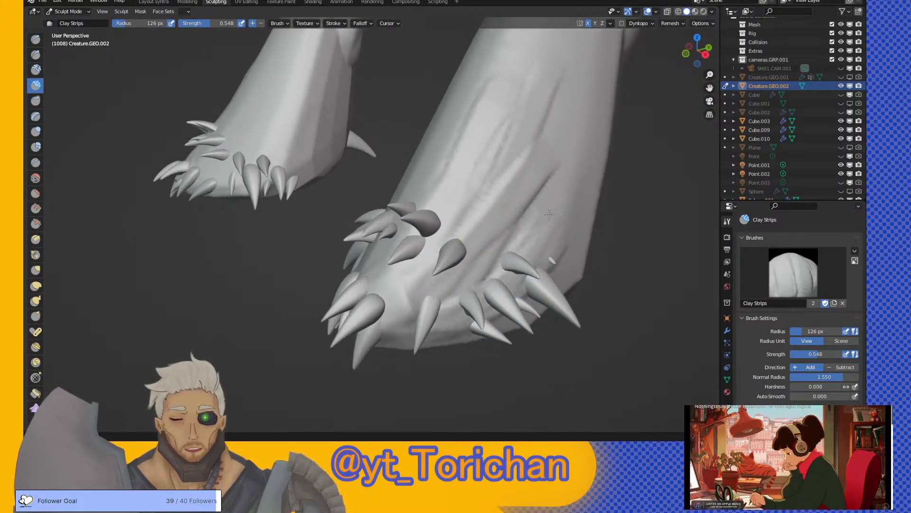
- Add more long Clay Strips tendons along the side of the foot, from the claws towards the ankle
{"action": "left_click_drag", "start_coordinate": [474, 284], "coordinate": [546, 185]}
{"action": "left_click_drag", "start_coordinate": [504, 266], "coordinate": [584, 95]}
{"action": "left_click_drag", "start_coordinate": [517, 228], "coordinate": [575, 34]}
{"action": "left_click_drag", "start_coordinate": [523, 190], "coordinate": [570, 48]}
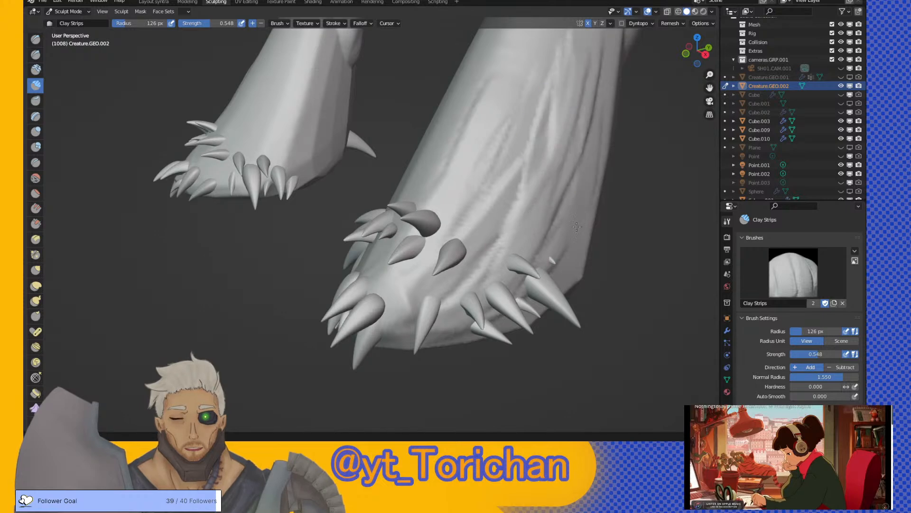
{"action": "left_click_drag", "start_coordinate": [546, 271], "coordinate": [593, 105]}
{"action": "left_click_drag", "start_coordinate": [532, 252], "coordinate": [598, 57]}
- Continue the Clay Strips ridges around the side of the foot and turn to its sole
{"action": "middle_click_drag", "start_coordinate": [522, 214], "coordinate": [589, 193]}
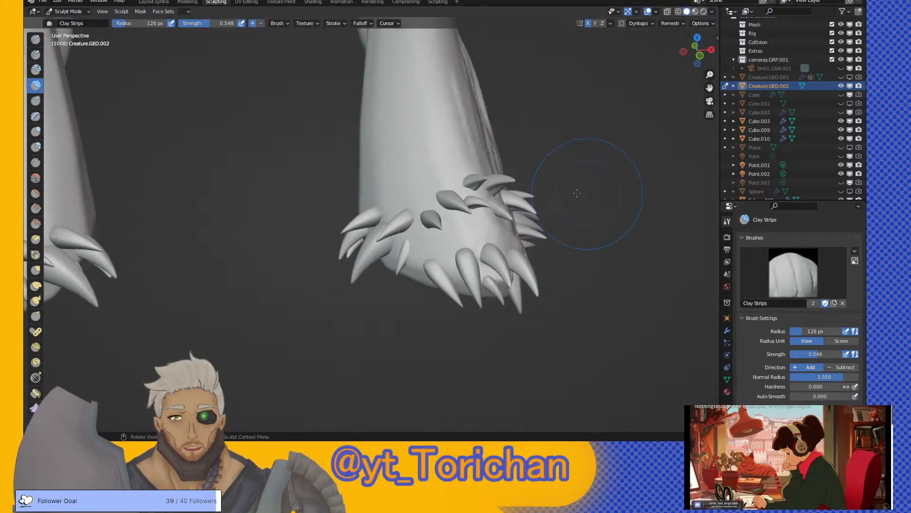
{"action": "middle_click_drag", "start_coordinate": [480, 182], "coordinate": [562, 77]}
{"action": "left_click_drag", "start_coordinate": [541, 221], "coordinate": [539, 110]}
{"action": "left_click_drag", "start_coordinate": [545, 156], "coordinate": [543, 83]}
{"action": "left_click_drag", "start_coordinate": [617, 270], "coordinate": [572, 59]}
{"action": "middle_click_drag", "start_coordinate": [572, 59], "coordinate": [384, 222]}
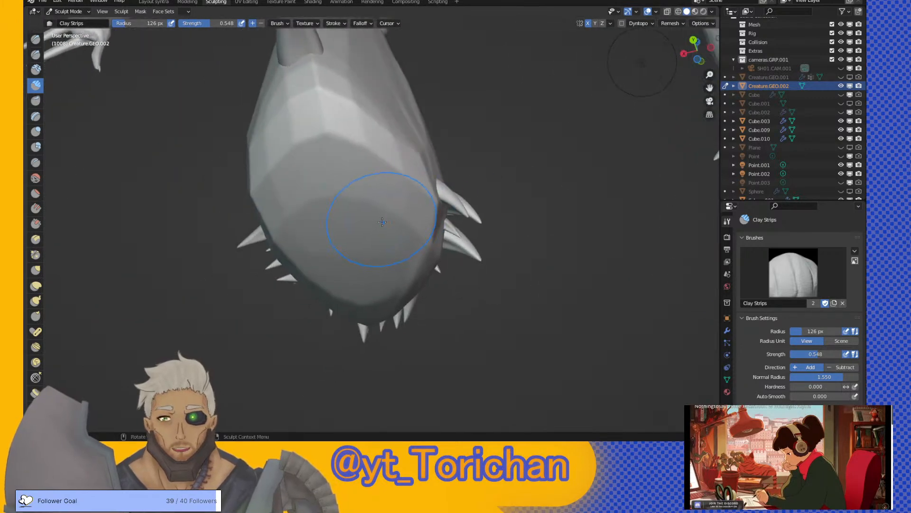
- Build up the flat sole and the adjoining side of the foot with Clay Strips strokes
{"action": "mouse_move", "coordinate": [343, 216]}
{"action": "left_mouse_down"}
{"action": "mouse_move", "coordinate": [375, 152]}
{"action": "mouse_move", "coordinate": [308, 176]}
{"action": "mouse_move", "coordinate": [290, 223]}
{"action": "mouse_move", "coordinate": [361, 162]}
{"action": "mouse_move", "coordinate": [332, 266]}
{"action": "mouse_move", "coordinate": [370, 157]}
{"action": "mouse_move", "coordinate": [322, 142]}
{"action": "mouse_move", "coordinate": [361, 177]}
{"action": "mouse_move", "coordinate": [394, 237]}
{"action": "mouse_move", "coordinate": [380, 175]}
{"action": "left_mouse_up"}
{"action": "middle_click_drag", "start_coordinate": [379, 176], "coordinate": [293, 187]}
{"action": "mouse_move", "coordinate": [292, 186]}
{"action": "left_mouse_down"}
{"action": "mouse_move", "coordinate": [327, 94]}
{"action": "mouse_move", "coordinate": [332, 143]}
{"action": "mouse_move", "coordinate": [309, 126]}
{"action": "left_mouse_up"}
{"action": "mouse_move", "coordinate": [309, 127]}
{"action": "middle_mouse_down"}
{"action": "mouse_move", "coordinate": [303, 155]}
{"action": "mouse_move", "coordinate": [238, 223]}
{"action": "middle_mouse_up"}
{"action": "mouse_move", "coordinate": [237, 223]}
{"action": "left_mouse_down"}
{"action": "mouse_move", "coordinate": [256, 123]}
{"action": "mouse_move", "coordinate": [213, 266]}
{"action": "mouse_move", "coordinate": [222, 138]}
{"action": "left_mouse_up"}
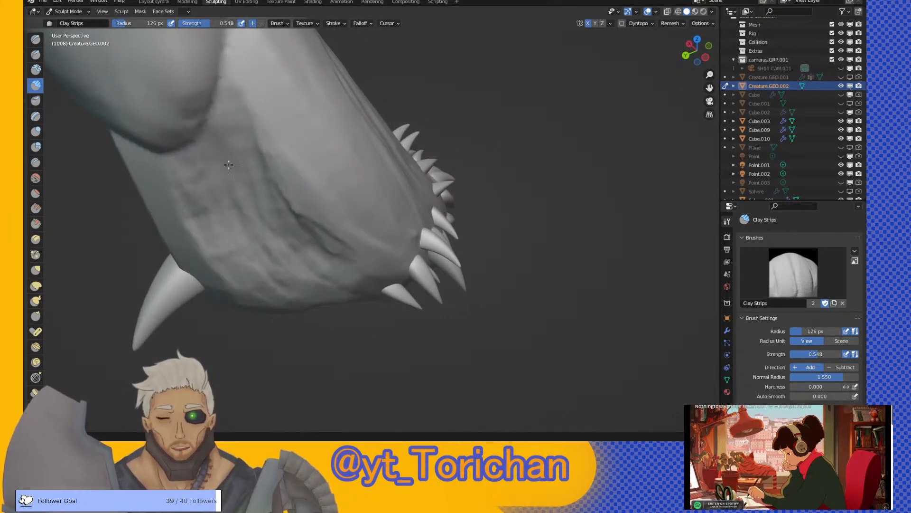
- Add Clay Strips ridges along the inner side and back of the foot, from the heel claw up to the ankle
{"action": "mouse_move", "coordinate": [221, 139]}
{"action": "middle_mouse_down"}
{"action": "mouse_move", "coordinate": [304, 194]}
{"action": "mouse_move", "coordinate": [386, 234]}
{"action": "mouse_move", "coordinate": [427, 238]}
{"action": "middle_mouse_up"}
{"action": "mouse_move", "coordinate": [427, 237]}
{"action": "left_mouse_down"}
{"action": "mouse_move", "coordinate": [451, 304]}
{"action": "mouse_move", "coordinate": [446, 199]}
{"action": "mouse_move", "coordinate": [408, 303]}
{"action": "mouse_move", "coordinate": [474, 156]}
{"action": "mouse_move", "coordinate": [456, 308]}
{"action": "mouse_move", "coordinate": [437, 138]}
{"action": "left_mouse_up"}
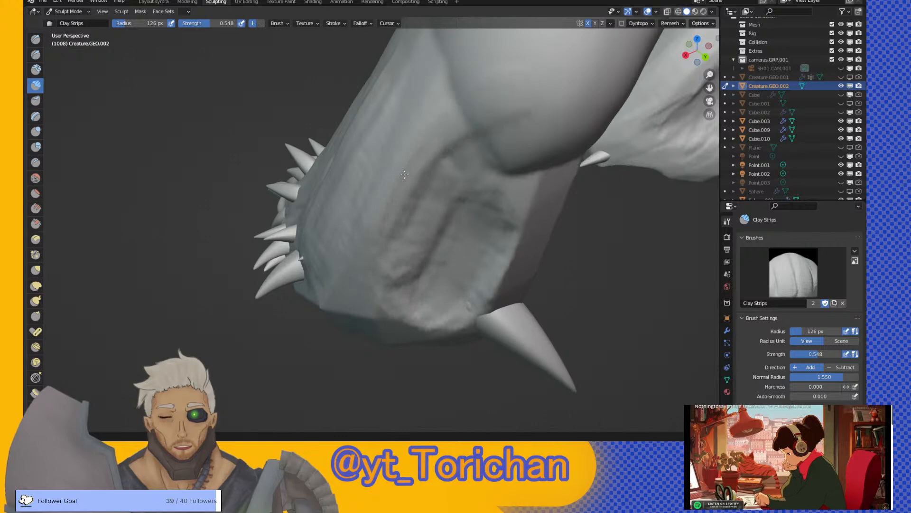
{"action": "left_click_drag", "start_coordinate": [501, 135], "coordinate": [563, 45]}
{"action": "mouse_move", "coordinate": [352, 245]}
{"action": "middle_mouse_down"}
{"action": "mouse_move", "coordinate": [449, 120]}
{"action": "mouse_move", "coordinate": [427, 194]}
{"action": "middle_mouse_up"}
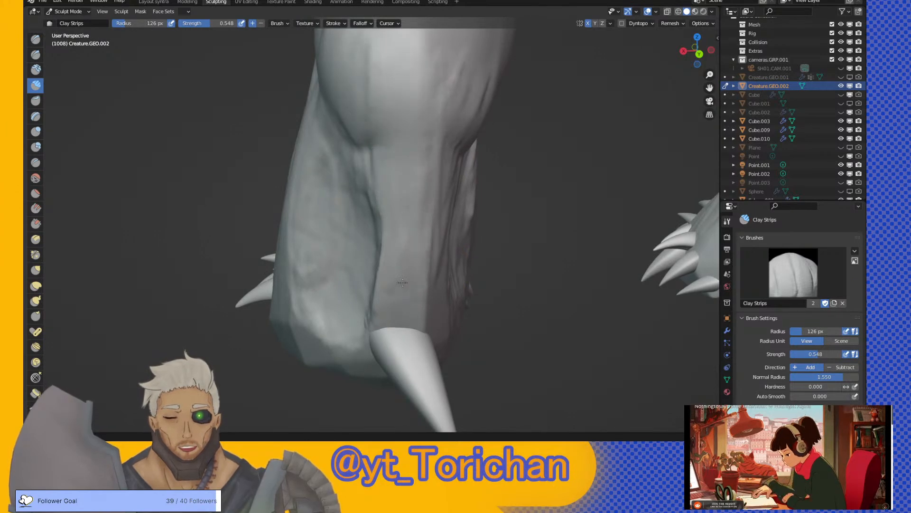
{"action": "middle_click_drag", "start_coordinate": [424, 268], "coordinate": [336, 274]}
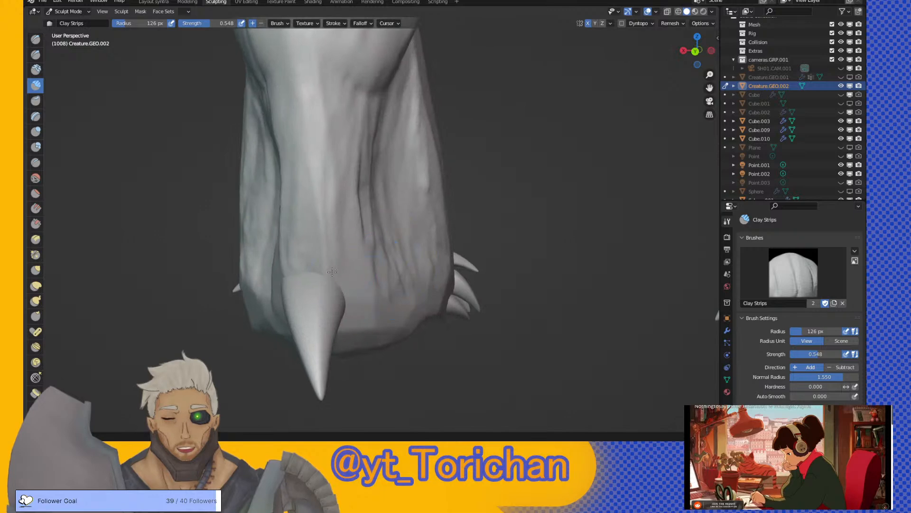
{"action": "left_click_drag", "start_coordinate": [359, 270], "coordinate": [359, 80]}
{"action": "mouse_move", "coordinate": [370, 87]}
{"action": "middle_mouse_down", "text": "shift"}
{"action": "mouse_move", "coordinate": [360, 237]}
{"action": "mouse_move", "coordinate": [369, 169]}
{"action": "mouse_move", "coordinate": [353, 107]}
{"action": "mouse_move", "coordinate": [381, 52]}
{"action": "middle_mouse_up", "text": "shift"}
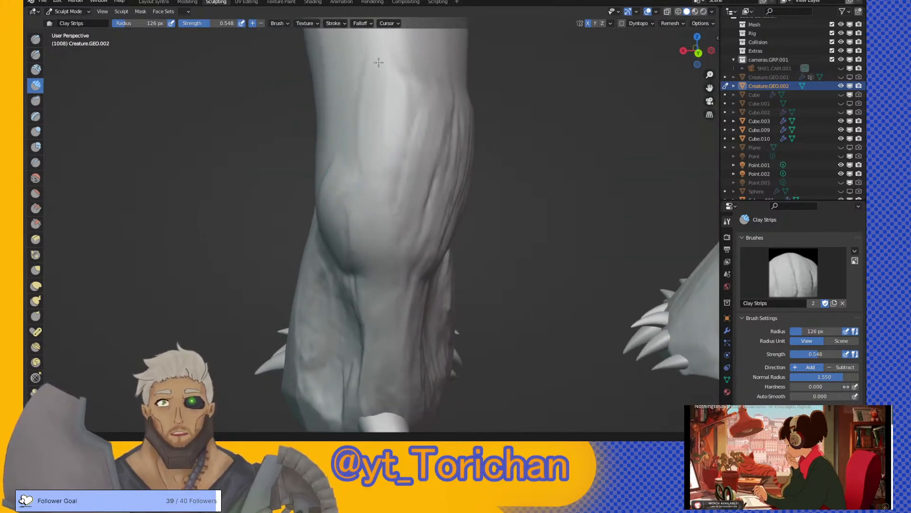
- Roughen the underside of the foot with Clay Strips along the hard sole edge below the side claws
{"action": "middle_click_drag", "start_coordinate": [354, 239], "coordinate": [441, 240]}
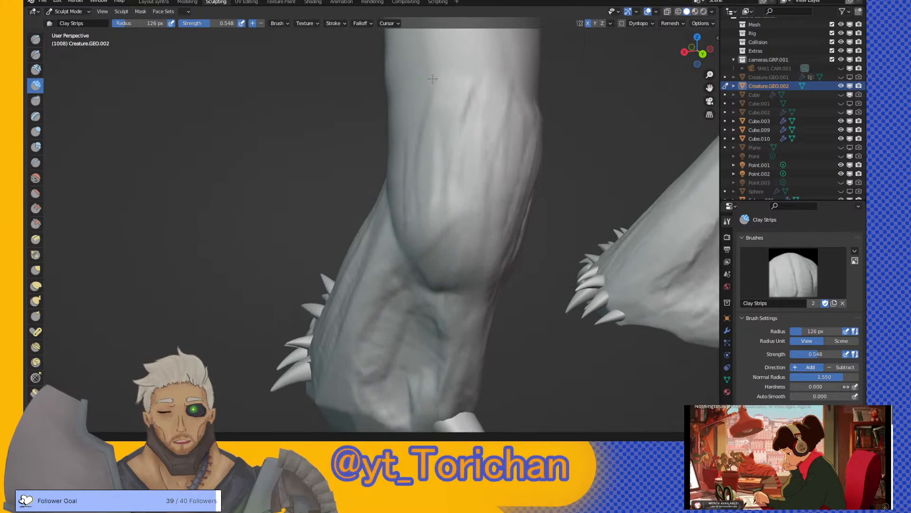
{"action": "middle_click_drag", "start_coordinate": [431, 186], "coordinate": [488, 232]}
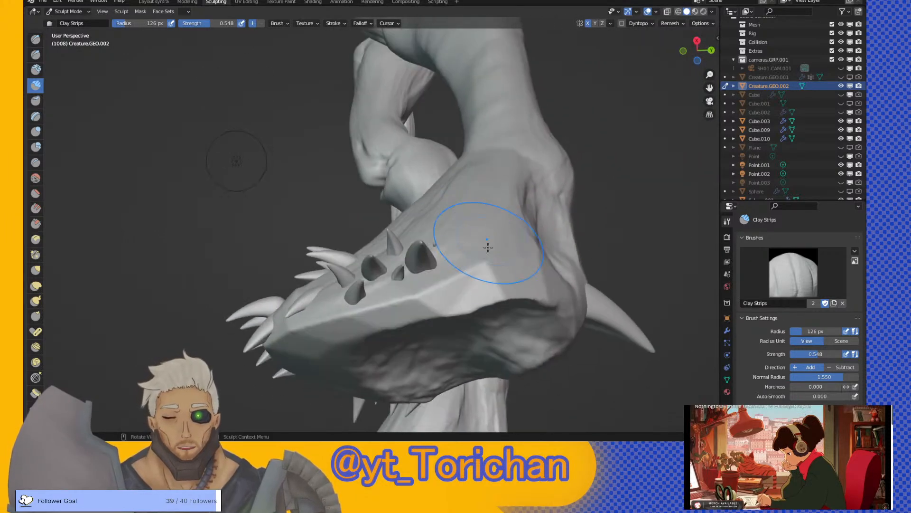
{"action": "middle_click_drag", "start_coordinate": [457, 269], "coordinate": [437, 254]}
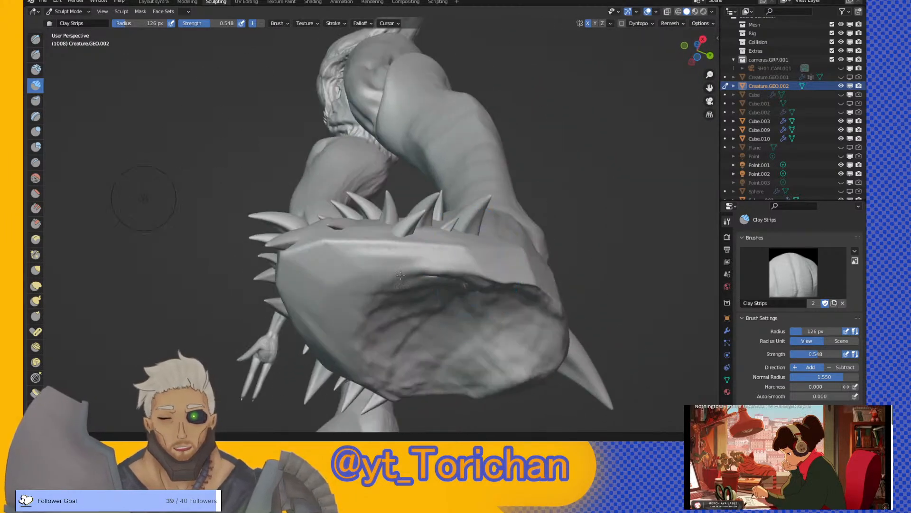
{"action": "mouse_move", "coordinate": [356, 295]}
{"action": "left_mouse_down"}
{"action": "mouse_move", "coordinate": [327, 290]}
{"action": "mouse_move", "coordinate": [349, 263]}
{"action": "mouse_move", "coordinate": [332, 258]}
{"action": "mouse_move", "coordinate": [329, 324]}
{"action": "mouse_move", "coordinate": [341, 270]}
{"action": "mouse_move", "coordinate": [428, 266]}
{"action": "mouse_move", "coordinate": [317, 264]}
{"action": "mouse_move", "coordinate": [332, 309]}
{"action": "mouse_move", "coordinate": [342, 251]}
{"action": "left_mouse_up"}
{"action": "middle_click_drag", "start_coordinate": [342, 251], "coordinate": [380, 283]}
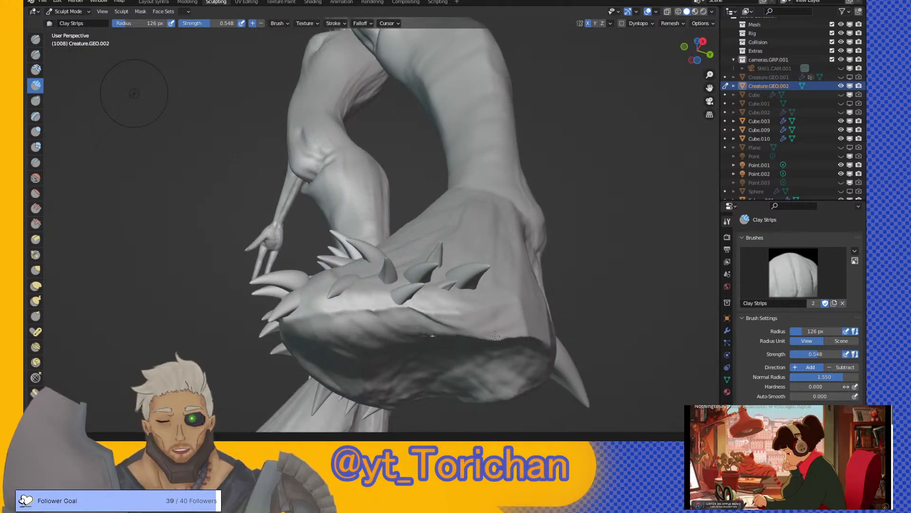
{"action": "middle_click_drag", "start_coordinate": [500, 331], "coordinate": [474, 300]}
{"action": "left_click_drag", "start_coordinate": [455, 296], "coordinate": [446, 286]}
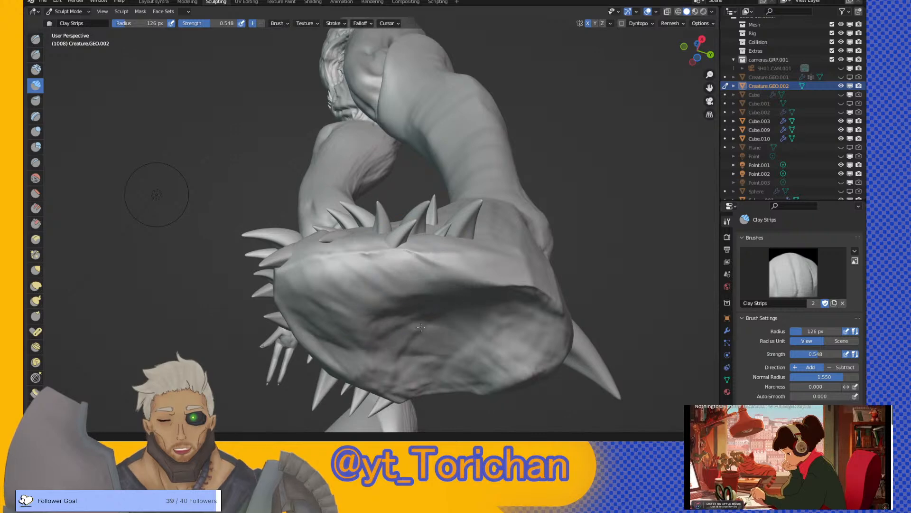
- Lay Clay Strips tendons down the side of the foot from the ankle towards the claws
{"action": "mouse_move", "coordinate": [453, 264]}
{"action": "middle_mouse_down"}
{"action": "mouse_move", "coordinate": [468, 285]}
{"action": "mouse_move", "coordinate": [511, 249]}
{"action": "mouse_move", "coordinate": [510, 211]}
{"action": "middle_mouse_up"}
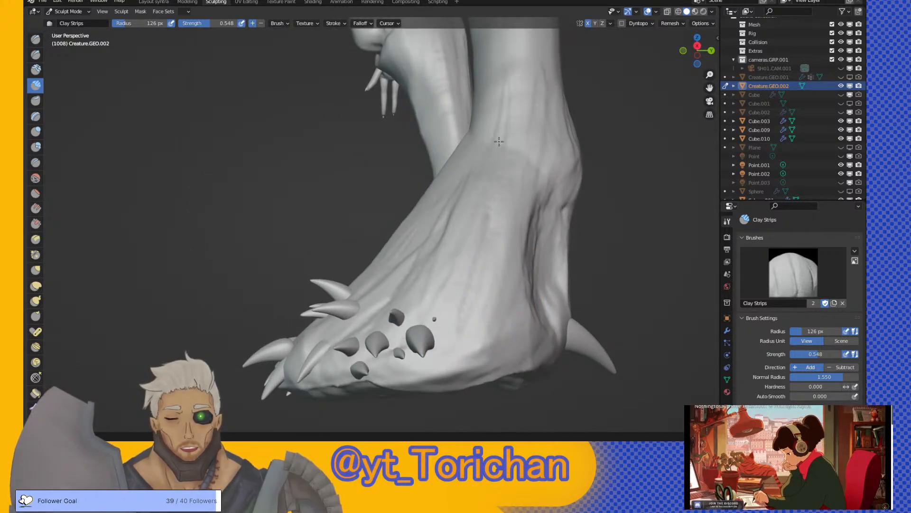
{"action": "middle_click_drag", "start_coordinate": [498, 83], "coordinate": [421, 98]}
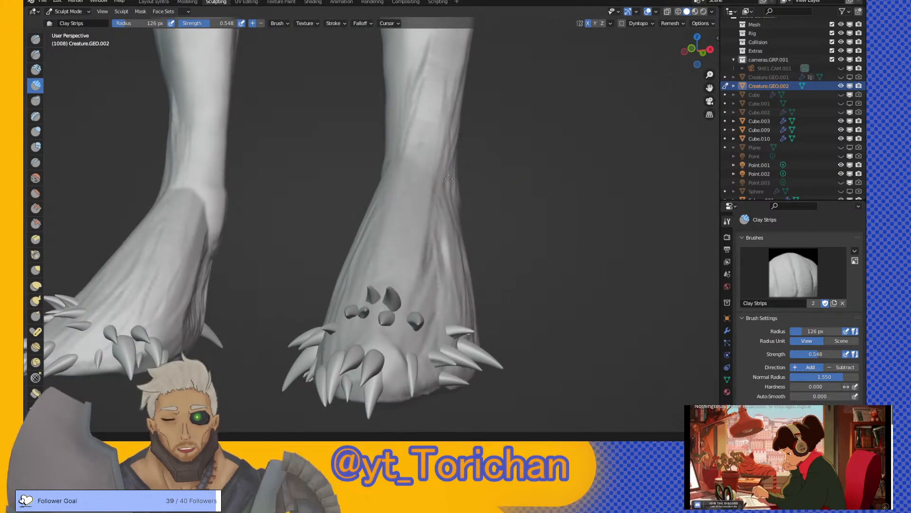
{"action": "middle_click_drag", "start_coordinate": [403, 247], "coordinate": [318, 88]}
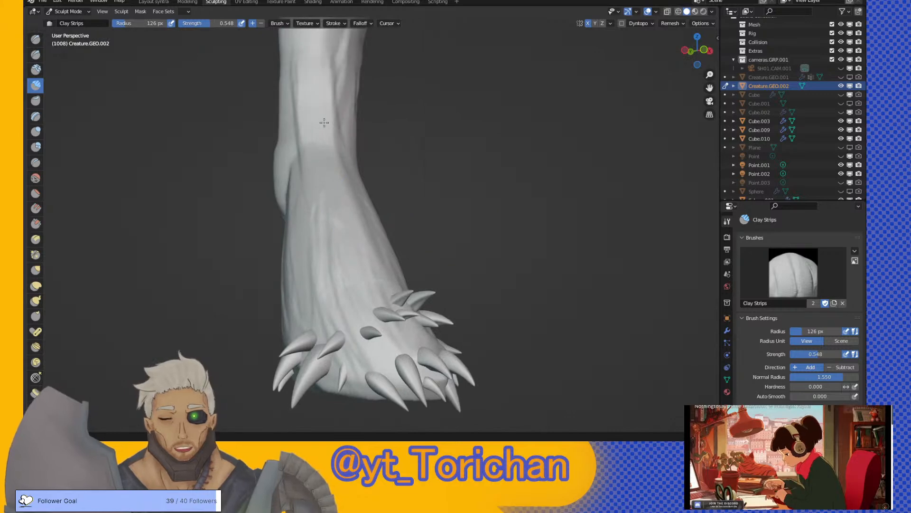
{"action": "middle_click_drag", "start_coordinate": [314, 218], "coordinate": [285, 213]}
{"action": "left_click_drag", "start_coordinate": [247, 199], "coordinate": [266, 304]}
{"action": "mouse_move", "coordinate": [285, 209]}
{"action": "left_mouse_down"}
{"action": "mouse_move", "coordinate": [347, 342]}
{"action": "mouse_move", "coordinate": [337, 328]}
{"action": "left_mouse_up"}
- Build up the opposite side of the foot around the heel with more Clay Strips strokes
{"action": "middle_click_drag", "start_coordinate": [249, 156], "coordinate": [428, 144]}
{"action": "left_click_drag", "start_coordinate": [502, 223], "coordinate": [513, 38]}
{"action": "left_click_drag", "start_coordinate": [510, 228], "coordinate": [533, 289]}
{"action": "mouse_move", "coordinate": [512, 176]}
{"action": "left_mouse_down"}
{"action": "mouse_move", "coordinate": [510, 69]}
{"action": "mouse_move", "coordinate": [551, 180]}
{"action": "left_mouse_up"}
{"action": "left_click_drag", "start_coordinate": [494, 238], "coordinate": [469, 280]}
{"action": "left_click_drag", "start_coordinate": [479, 176], "coordinate": [485, 93]}
- Fill out the sole towards the toes with long Clay Strips strokes
{"action": "mouse_move", "coordinate": [502, 125]}
{"action": "middle_mouse_down"}
{"action": "mouse_move", "coordinate": [494, 206]}
{"action": "mouse_move", "coordinate": [533, 235]}
{"action": "middle_mouse_up"}
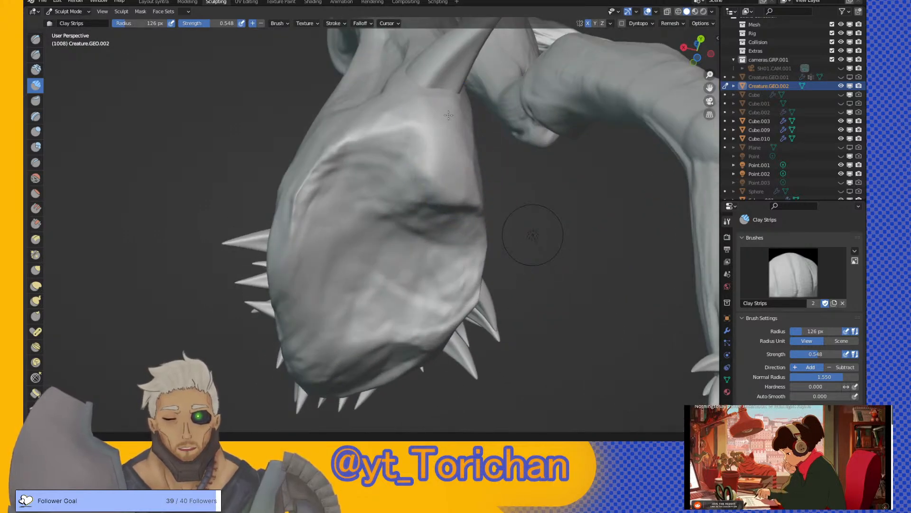
{"action": "middle_click_drag", "start_coordinate": [429, 180], "coordinate": [386, 153]}
{"action": "mouse_move", "coordinate": [368, 247]}
{"action": "left_mouse_down"}
{"action": "mouse_move", "coordinate": [416, 236]}
{"action": "mouse_move", "coordinate": [314, 239]}
{"action": "left_mouse_up"}
{"action": "left_click_drag", "start_coordinate": [318, 108], "coordinate": [328, 268]}
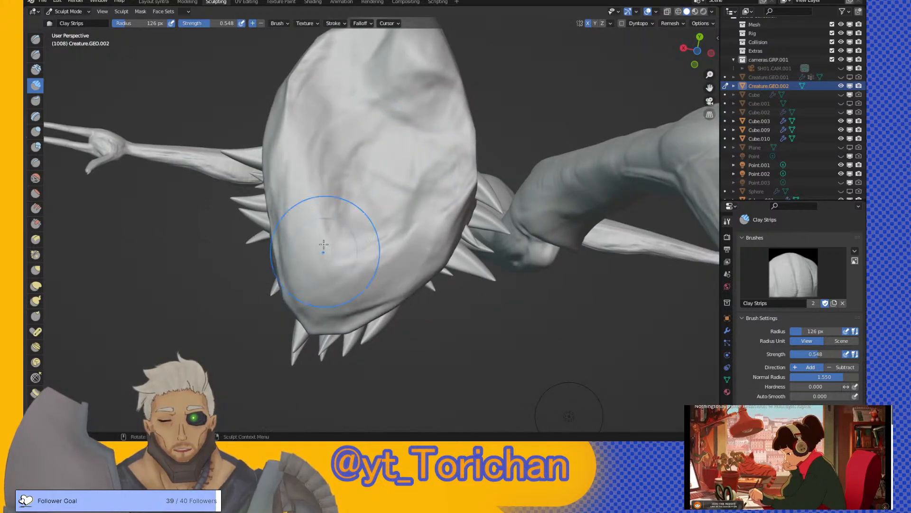
- Add long Clay Strips muscle strokes along the lower leg, from the shin and calf down to the heel bulge
{"action": "middle_click_drag", "start_coordinate": [427, 189], "coordinate": [463, 380]}
{"action": "middle_click_drag", "start_coordinate": [488, 285], "coordinate": [463, 193]}
{"action": "scroll", "coordinate": [497, 160], "scroll_direction": "up", "scroll_amount": 2}
{"action": "middle_click_drag", "start_coordinate": [496, 160], "coordinate": [461, 278], "text": "shift"}
{"action": "mouse_move", "coordinate": [462, 277]}
{"action": "left_mouse_down"}
{"action": "mouse_move", "coordinate": [454, 152]}
{"action": "mouse_move", "coordinate": [448, 272]}
{"action": "mouse_move", "coordinate": [448, 143]}
{"action": "mouse_move", "coordinate": [449, 282]}
{"action": "left_mouse_up"}
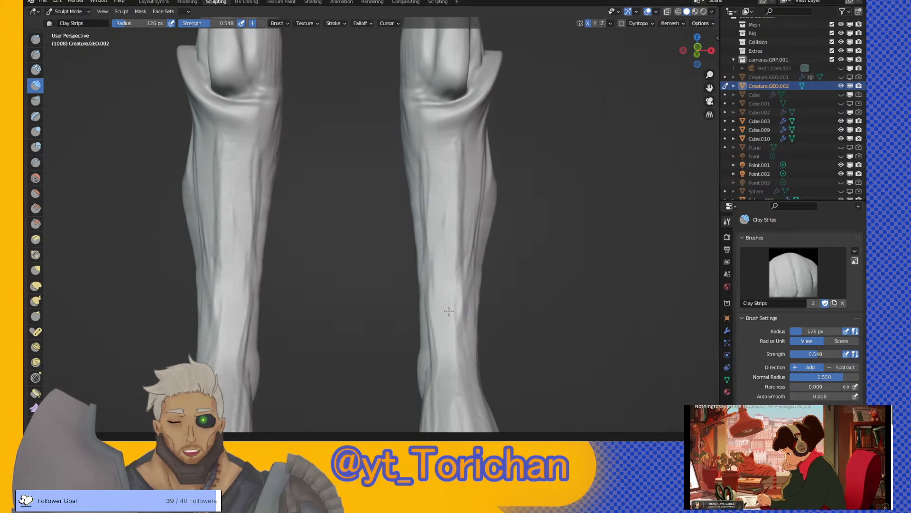
{"action": "middle_click_drag", "start_coordinate": [467, 191], "coordinate": [482, 314]}
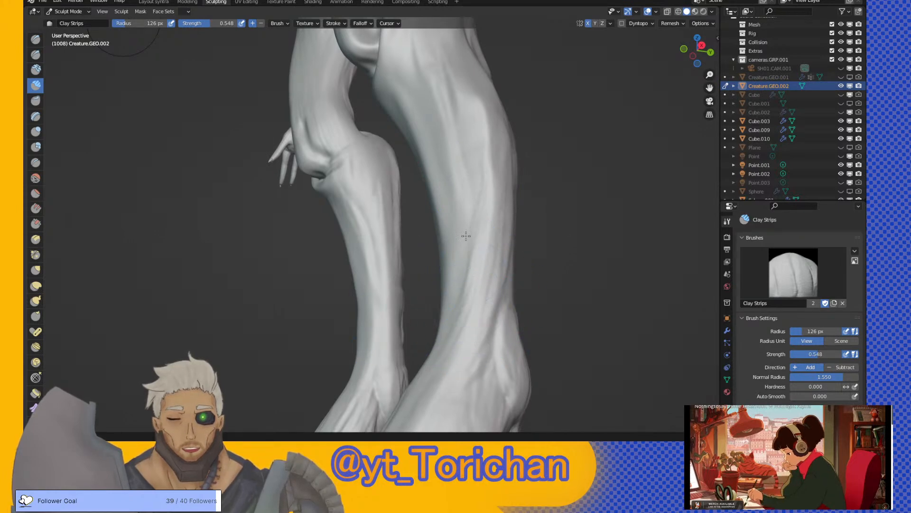
{"action": "middle_click_drag", "start_coordinate": [475, 244], "coordinate": [341, 266]}
{"action": "left_click_drag", "start_coordinate": [334, 119], "coordinate": [349, 356]}
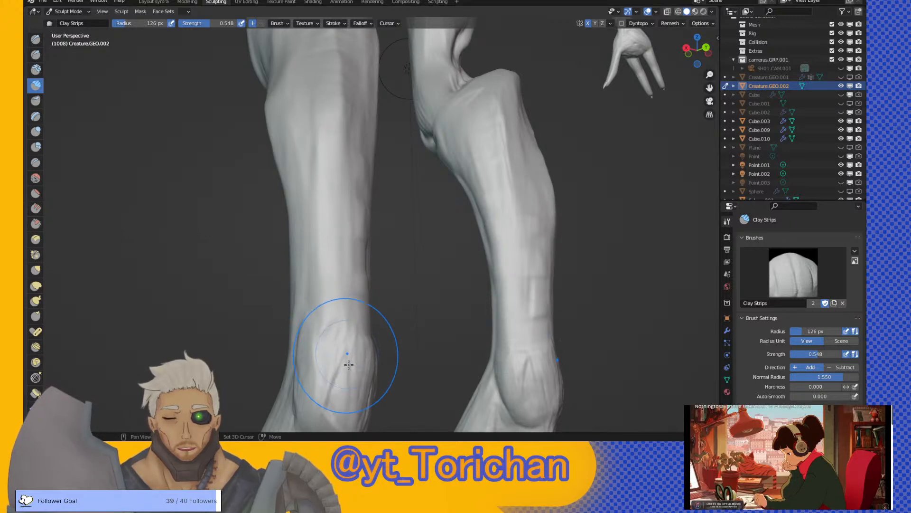
{"action": "mouse_move", "coordinate": [349, 364]}
{"action": "middle_mouse_down"}
{"action": "mouse_move", "coordinate": [376, 211]}
{"action": "mouse_move", "coordinate": [407, 193]}
{"action": "mouse_move", "coordinate": [399, 215]}
{"action": "middle_mouse_up"}
{"action": "middle_click_drag", "start_coordinate": [396, 233], "coordinate": [365, 240]}
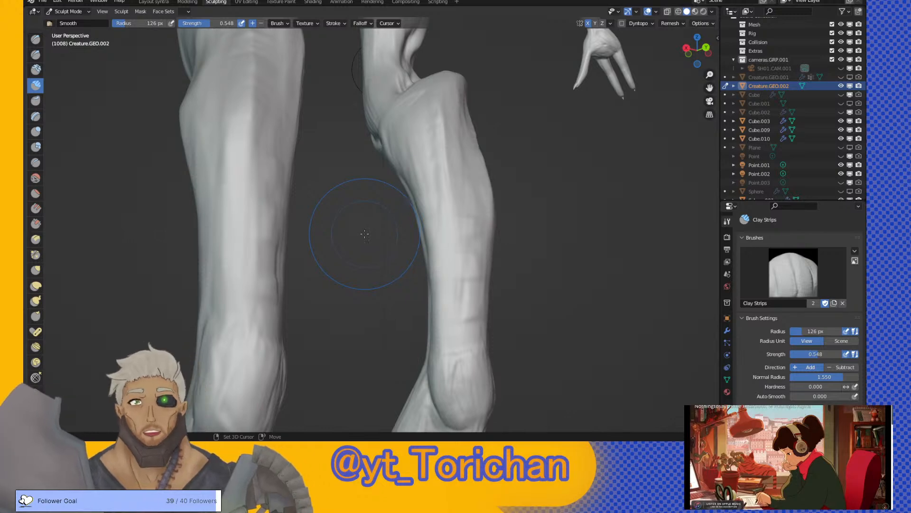
- Save the file, open the Layout workspace and deselect the creature body
{"action": "left_click", "coordinate": [42, 5]}
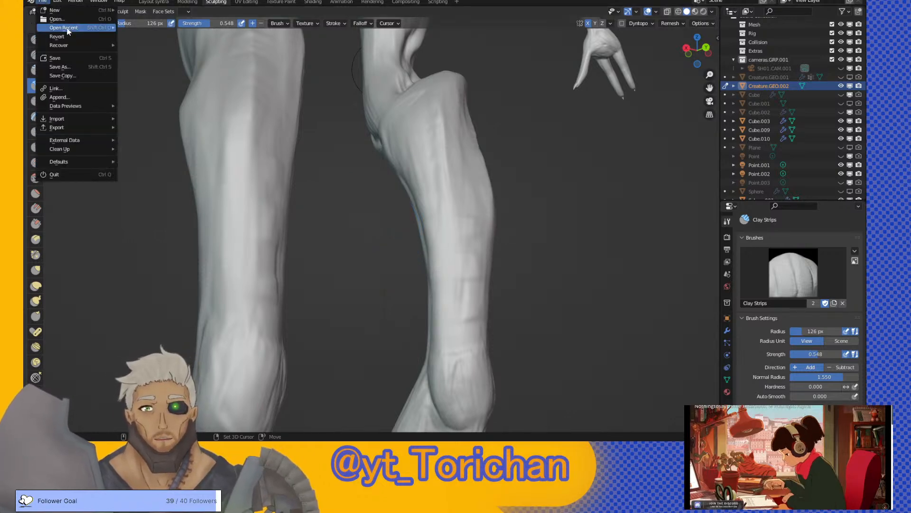
{"action": "left_click", "coordinate": [74, 59]}
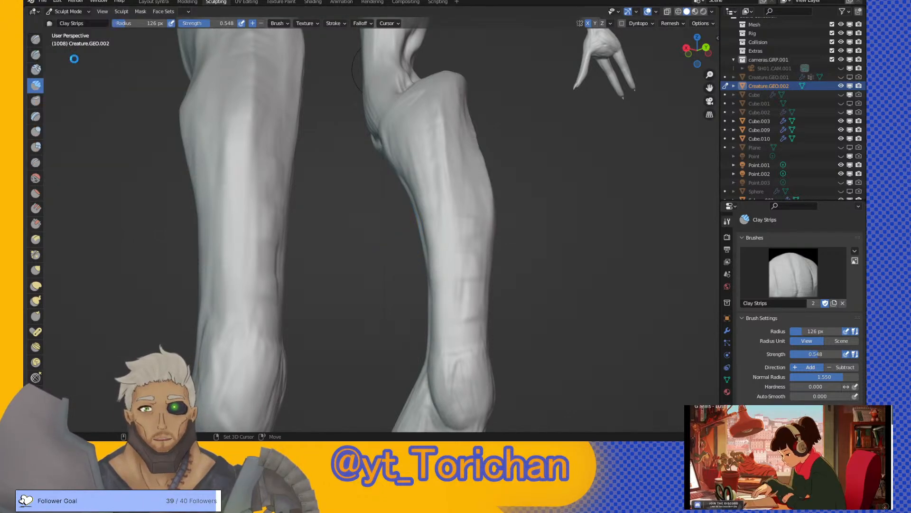
{"action": "left_click", "coordinate": [157, 3]}
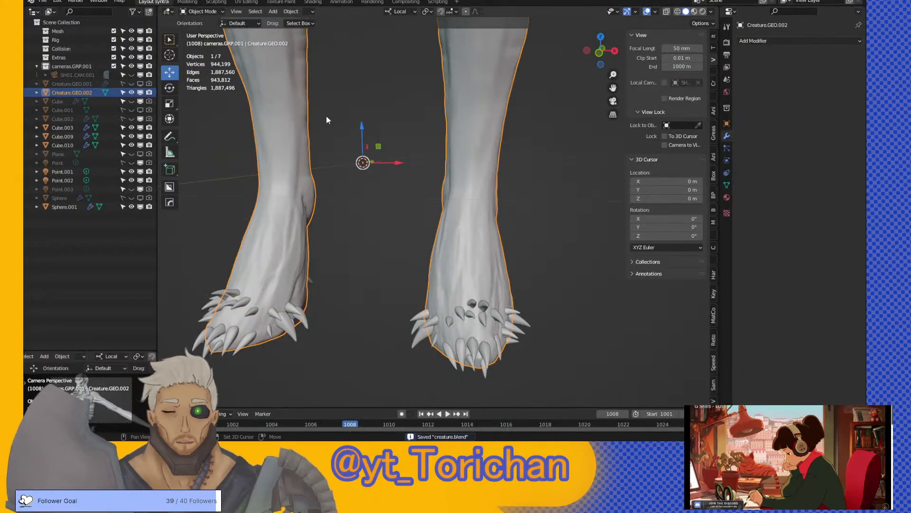
{"action": "middle_click_drag", "start_coordinate": [435, 212], "coordinate": [373, 168], "text": "shift"}
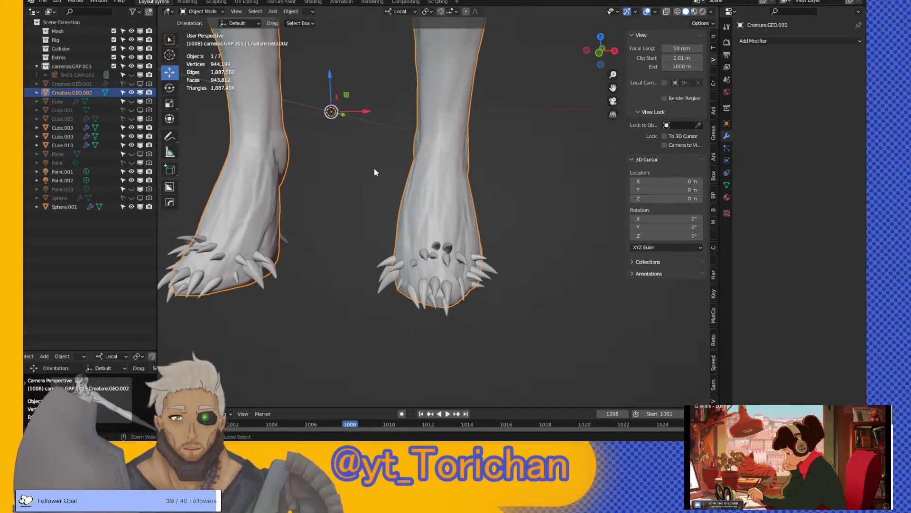
{"action": "left_click", "coordinate": [375, 171]}
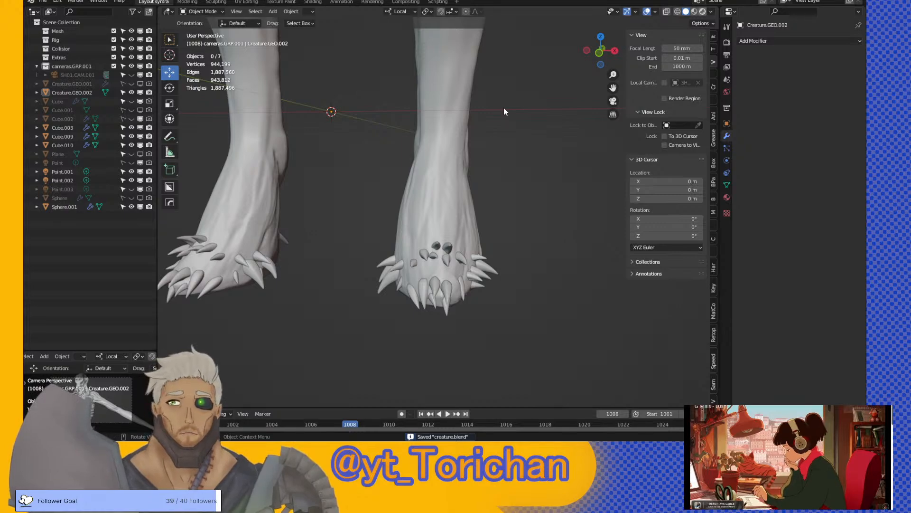
- Examine the clawed feet and lower legs from several sides in rendered shading
{"action": "key", "text": "shift+z"}
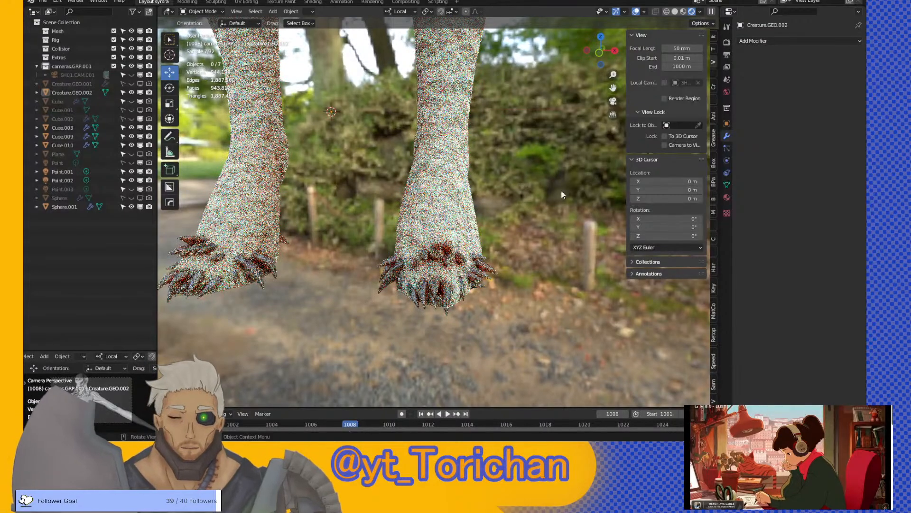
{"action": "middle_click_drag", "start_coordinate": [457, 250], "coordinate": [374, 221]}
{"action": "scroll", "coordinate": [375, 221], "scroll_direction": "up", "scroll_amount": 4}
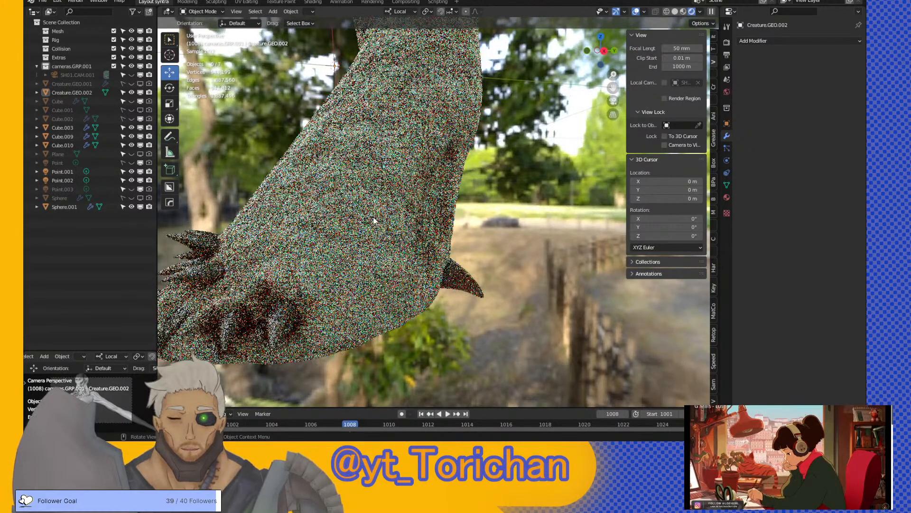
{"action": "middle_click_drag", "start_coordinate": [375, 221], "coordinate": [472, 226]}
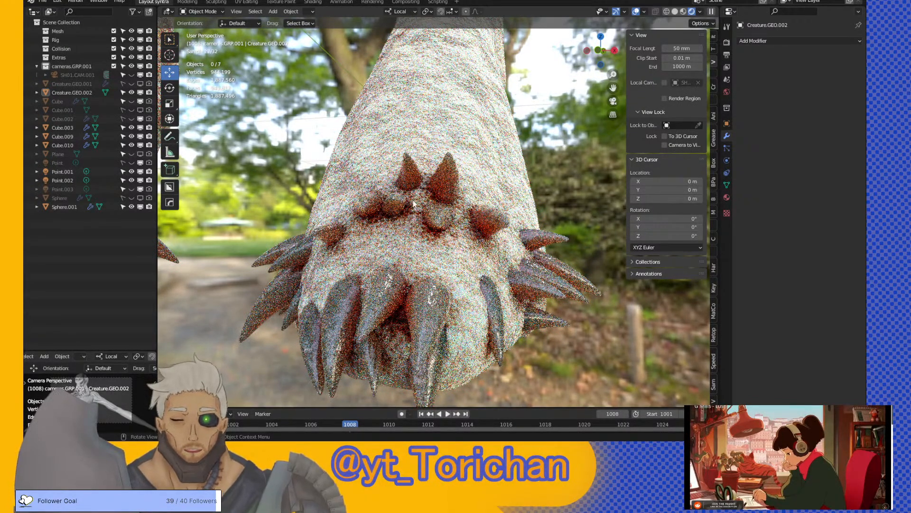
{"action": "middle_click_drag", "start_coordinate": [416, 201], "coordinate": [444, 209]}
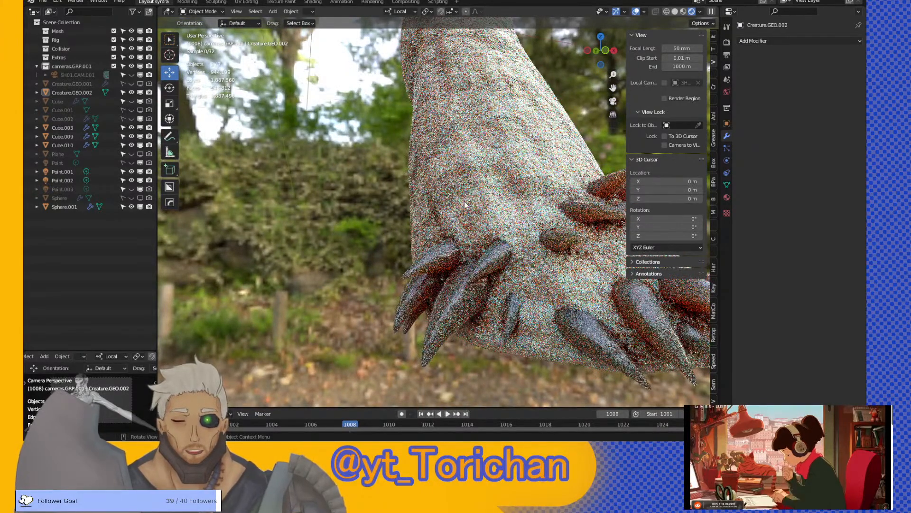
{"action": "scroll", "coordinate": [464, 201], "scroll_direction": "down", "scroll_amount": 5}
{"action": "middle_click_drag", "start_coordinate": [432, 142], "coordinate": [432, 332], "text": "shift"}
{"action": "middle_click_drag", "start_coordinate": [492, 257], "coordinate": [452, 257]}
- Enable Scene World lighting for the rendered view and inspect the foot under it
{"action": "left_click", "coordinate": [700, 12]}
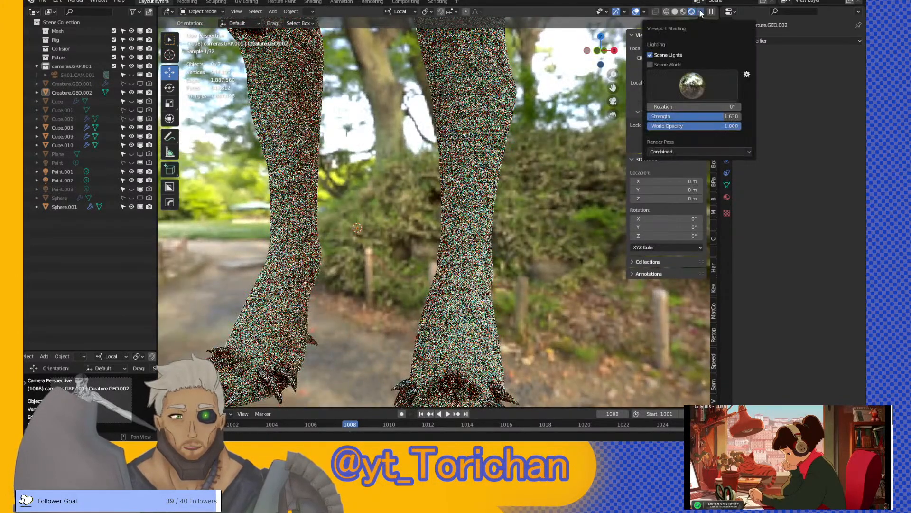
{"action": "left_click", "coordinate": [657, 65]}
{"action": "middle_click_drag", "start_coordinate": [518, 204], "coordinate": [521, 178]}
{"action": "scroll", "coordinate": [521, 175], "scroll_direction": "up", "scroll_amount": 2}
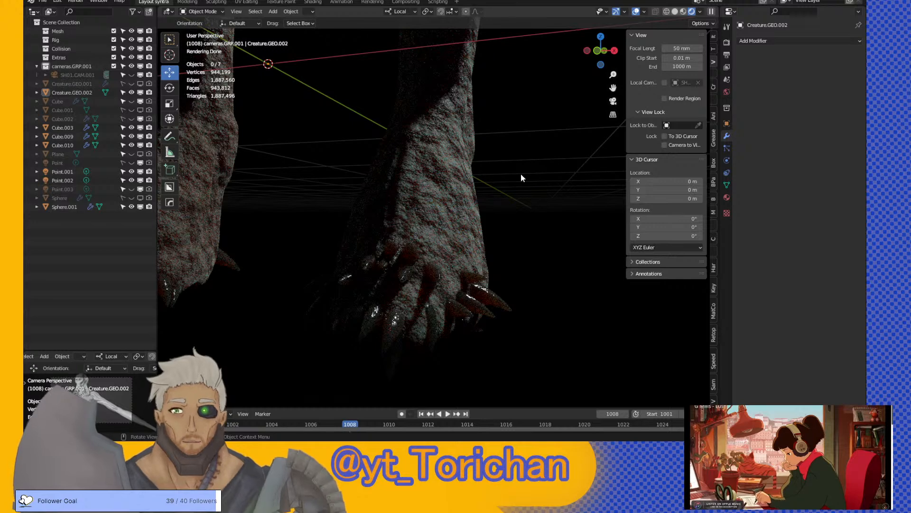
- Return the creature body to solid shading in the Sculpting workspace and raise Clay Strips tendons up the front of the foot
{"action": "left_click", "coordinate": [675, 12]}
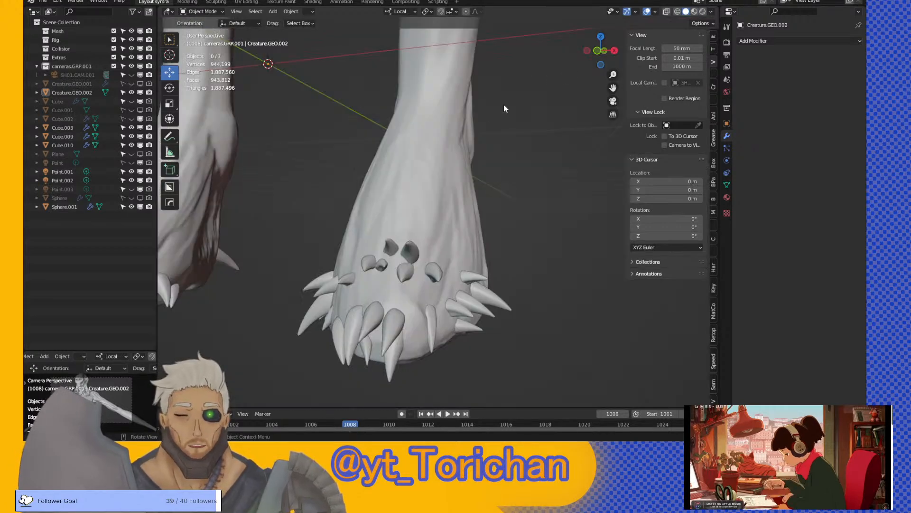
{"action": "left_click", "coordinate": [432, 167]}
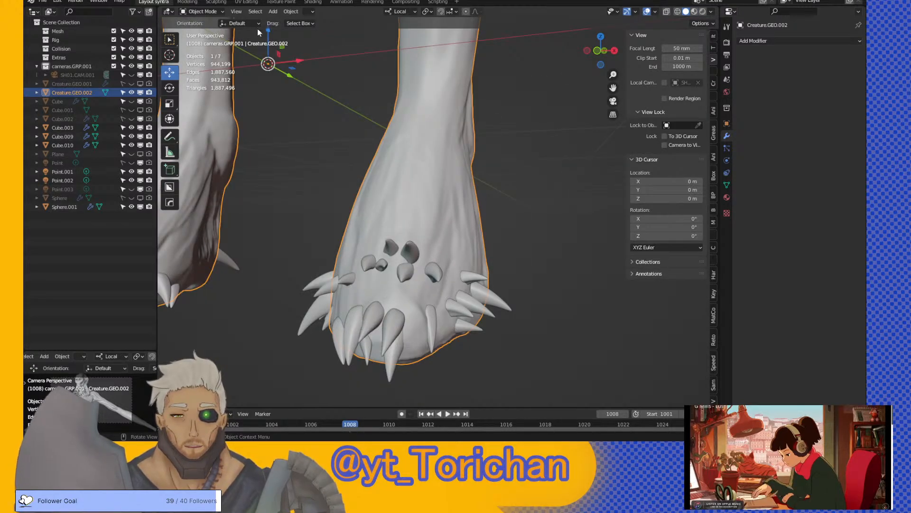
{"action": "left_click", "coordinate": [209, 3]}
{"action": "scroll", "coordinate": [443, 192], "scroll_direction": "down", "scroll_amount": 5}
{"action": "middle_click_drag", "start_coordinate": [413, 218], "coordinate": [454, 172]}
{"action": "scroll", "coordinate": [417, 203], "scroll_direction": "up", "scroll_amount": 5}
{"action": "scroll", "coordinate": [418, 203], "scroll_direction": "down", "scroll_amount": 5}
{"action": "mouse_move", "coordinate": [417, 204]}
{"action": "middle_mouse_down"}
{"action": "mouse_move", "coordinate": [527, 225]}
{"action": "mouse_move", "coordinate": [386, 214]}
{"action": "mouse_move", "coordinate": [376, 236]}
{"action": "middle_mouse_up"}
{"action": "scroll", "coordinate": [386, 214], "scroll_direction": "up", "scroll_amount": 3}
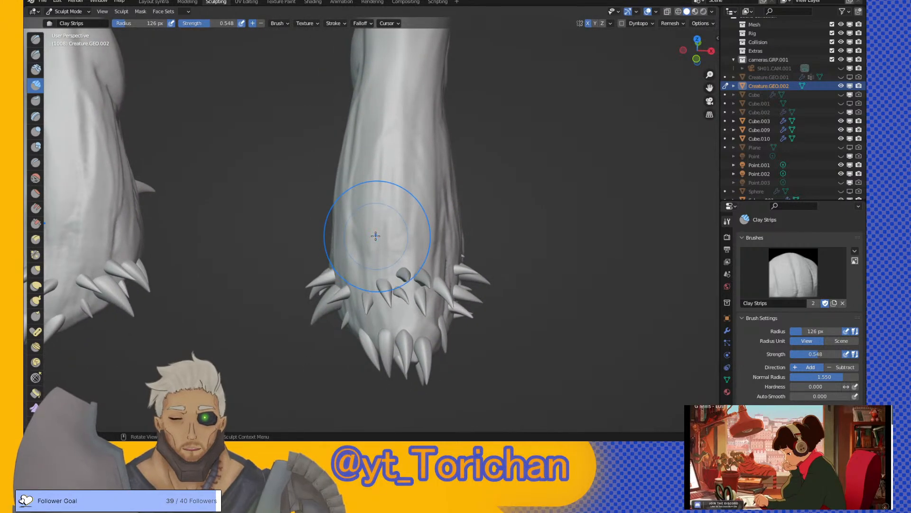
{"action": "left_click_drag", "start_coordinate": [372, 228], "coordinate": [397, 115]}
{"action": "left_click_drag", "start_coordinate": [408, 252], "coordinate": [408, 104]}
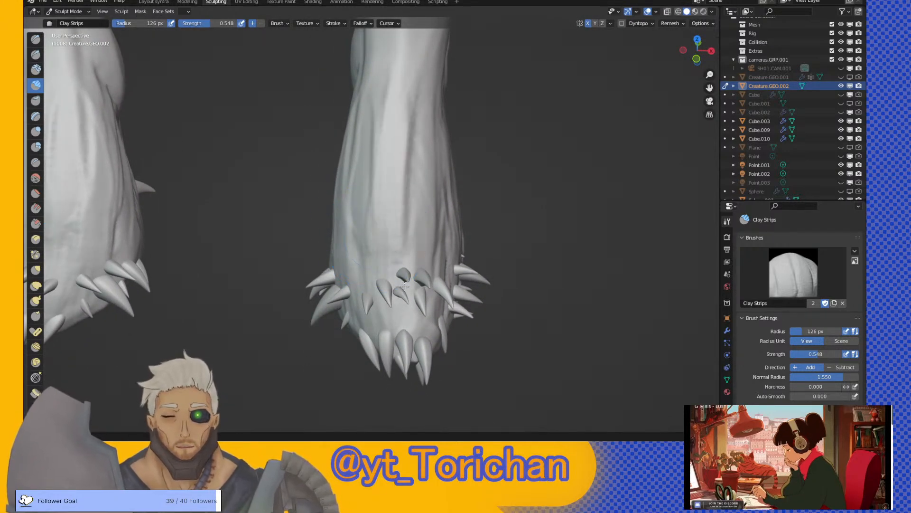
- Carve sharp grooves between the tendons on the side of the foot using the Draw Sharp brush in Subtract direction
{"action": "left_click", "coordinate": [36, 54]}
{"action": "middle_click_drag", "start_coordinate": [442, 190], "coordinate": [456, 192]}
{"action": "mouse_move", "coordinate": [452, 236]}
{"action": "middle_mouse_down"}
{"action": "mouse_move", "coordinate": [487, 178]}
{"action": "mouse_move", "coordinate": [544, 173]}
{"action": "mouse_move", "coordinate": [463, 207]}
{"action": "mouse_move", "coordinate": [333, 200]}
{"action": "mouse_move", "coordinate": [304, 184]}
{"action": "middle_mouse_up"}
{"action": "left_click_drag", "start_coordinate": [304, 184], "coordinate": [340, 277]}
{"action": "left_click_drag", "start_coordinate": [270, 111], "coordinate": [318, 195]}
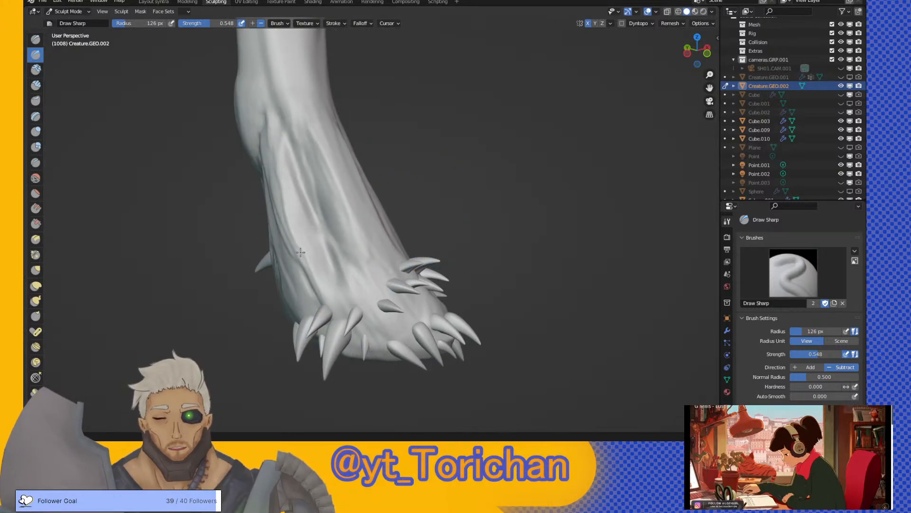
- Carve more grooves down the front and side of the foot between the tendons with the Draw Sharp brush
{"action": "left_click_drag", "start_coordinate": [285, 230], "coordinate": [315, 290]}
{"action": "left_click_drag", "start_coordinate": [297, 251], "coordinate": [323, 292]}
{"action": "scroll", "coordinate": [334, 282], "scroll_direction": "up", "scroll_amount": 8}
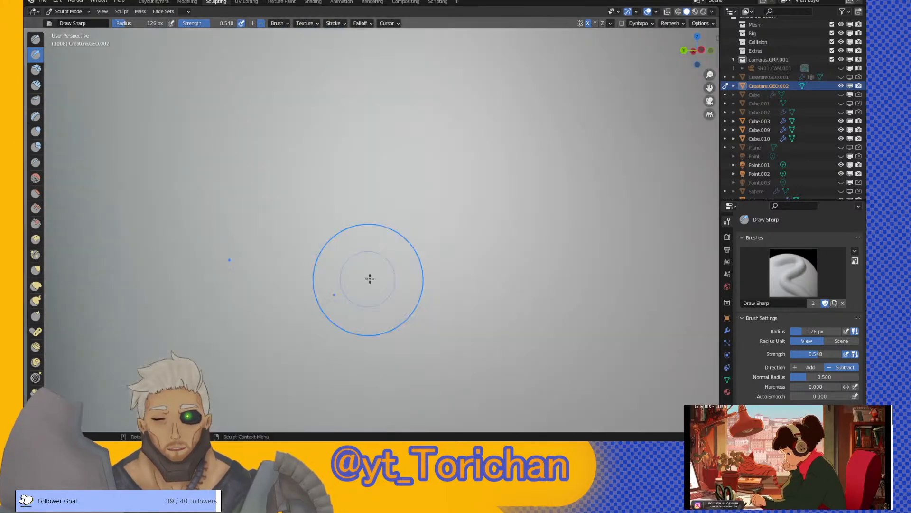
{"action": "scroll", "coordinate": [366, 275], "scroll_direction": "down", "scroll_amount": 5}
{"action": "mouse_move", "coordinate": [295, 262]}
{"action": "left_mouse_down"}
{"action": "mouse_move", "coordinate": [244, 173]}
{"action": "mouse_move", "coordinate": [237, 187]}
{"action": "mouse_move", "coordinate": [281, 281]}
{"action": "mouse_move", "coordinate": [248, 238]}
{"action": "mouse_move", "coordinate": [228, 187]}
{"action": "mouse_move", "coordinate": [230, 195]}
{"action": "mouse_move", "coordinate": [235, 147]}
{"action": "left_mouse_up"}
{"action": "mouse_move", "coordinate": [235, 147]}
{"action": "middle_mouse_down"}
{"action": "mouse_move", "coordinate": [325, 181]}
{"action": "mouse_move", "coordinate": [411, 196]}
{"action": "mouse_move", "coordinate": [480, 264]}
{"action": "middle_mouse_up"}
{"action": "mouse_move", "coordinate": [480, 264]}
{"action": "left_mouse_down"}
{"action": "mouse_move", "coordinate": [496, 223]}
{"action": "mouse_move", "coordinate": [549, 158]}
{"action": "left_mouse_up"}
{"action": "mouse_move", "coordinate": [549, 159]}
{"action": "middle_mouse_down"}
{"action": "mouse_move", "coordinate": [450, 283]}
{"action": "mouse_move", "coordinate": [427, 275]}
{"action": "mouse_move", "coordinate": [449, 269]}
{"action": "middle_mouse_up"}
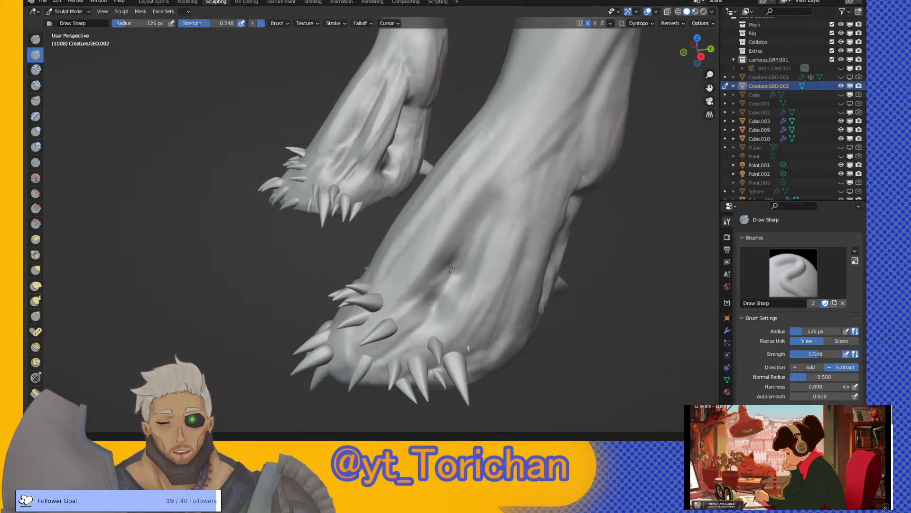
- Deepen the long grooves between the foot tendons and extend them up toward the ankle on both sides
{"action": "mouse_move", "coordinate": [483, 240]}
{"action": "left_mouse_down"}
{"action": "mouse_move", "coordinate": [470, 257]}
{"action": "mouse_move", "coordinate": [489, 199]}
{"action": "mouse_move", "coordinate": [515, 186]}
{"action": "left_mouse_up"}
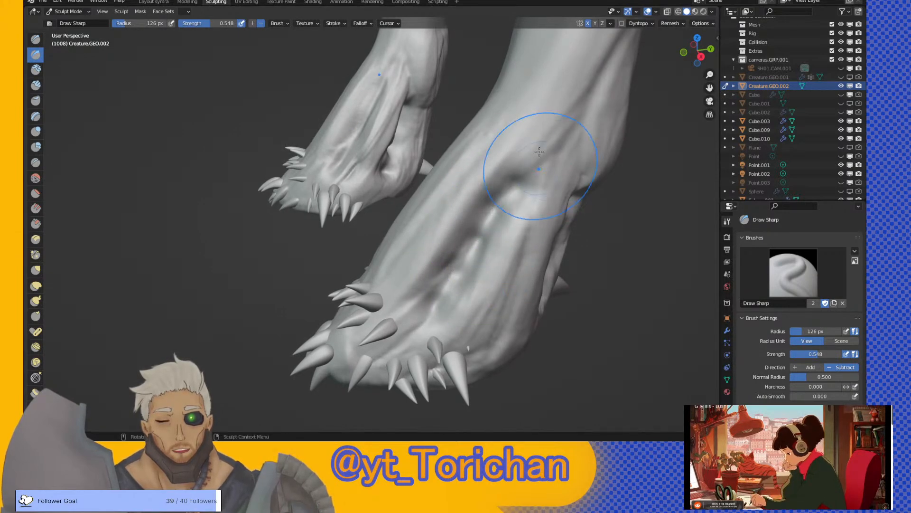
{"action": "left_click_drag", "start_coordinate": [538, 154], "coordinate": [546, 167]}
{"action": "middle_click_drag", "start_coordinate": [529, 175], "coordinate": [492, 251]}
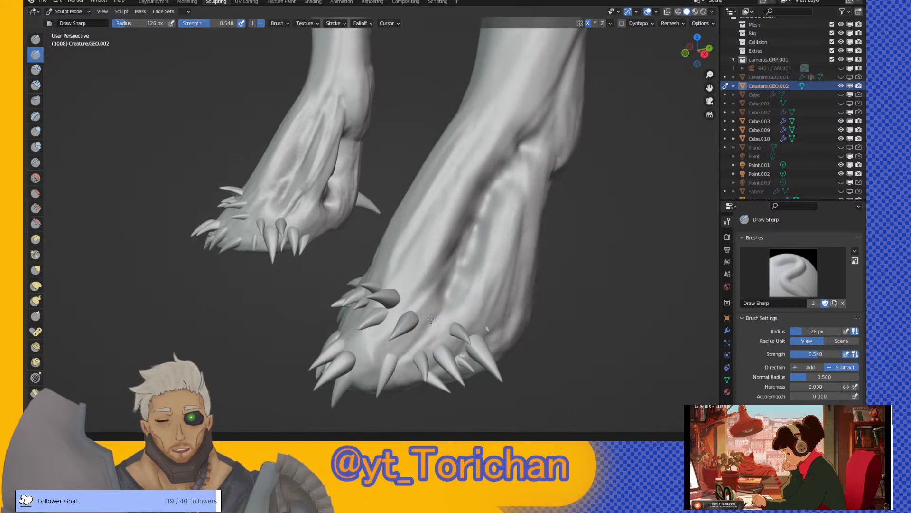
{"action": "mouse_move", "coordinate": [436, 324]}
{"action": "middle_mouse_down"}
{"action": "mouse_move", "coordinate": [418, 336]}
{"action": "mouse_move", "coordinate": [441, 361]}
{"action": "mouse_move", "coordinate": [439, 324]}
{"action": "mouse_move", "coordinate": [484, 319]}
{"action": "mouse_move", "coordinate": [398, 289]}
{"action": "middle_mouse_up"}
{"action": "mouse_move", "coordinate": [334, 275]}
{"action": "left_mouse_down"}
{"action": "mouse_move", "coordinate": [299, 209]}
{"action": "mouse_move", "coordinate": [303, 226]}
{"action": "left_mouse_up"}
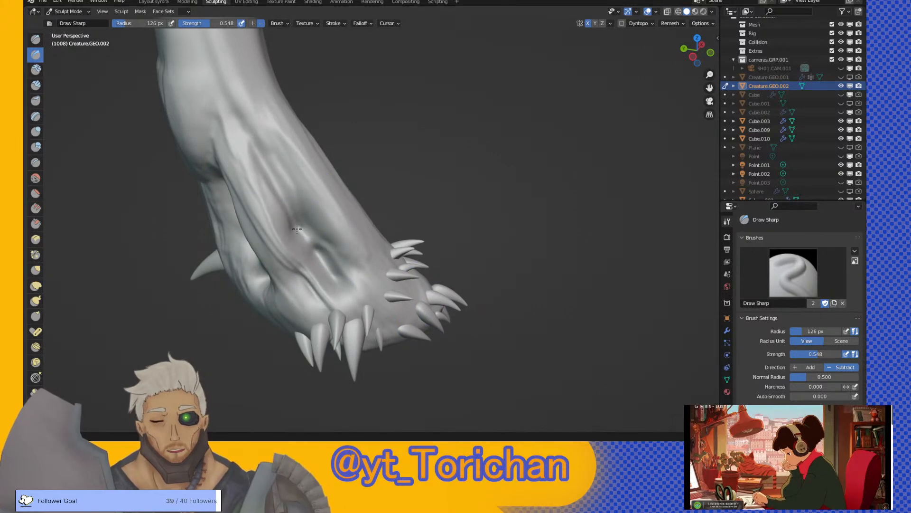
{"action": "mouse_move", "coordinate": [279, 198]}
{"action": "left_mouse_down"}
{"action": "mouse_move", "coordinate": [290, 209]}
{"action": "mouse_move", "coordinate": [271, 152]}
{"action": "mouse_move", "coordinate": [263, 162]}
{"action": "left_mouse_up"}
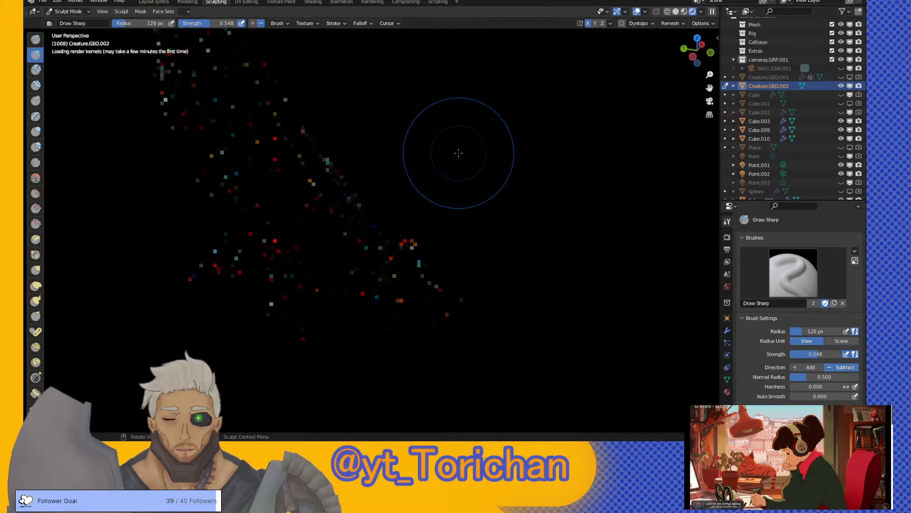
- Inspect the grooved feet from several sides in rendered shading and return the viewport to solid shading
{"action": "middle_click_drag", "start_coordinate": [424, 159], "coordinate": [331, 166]}
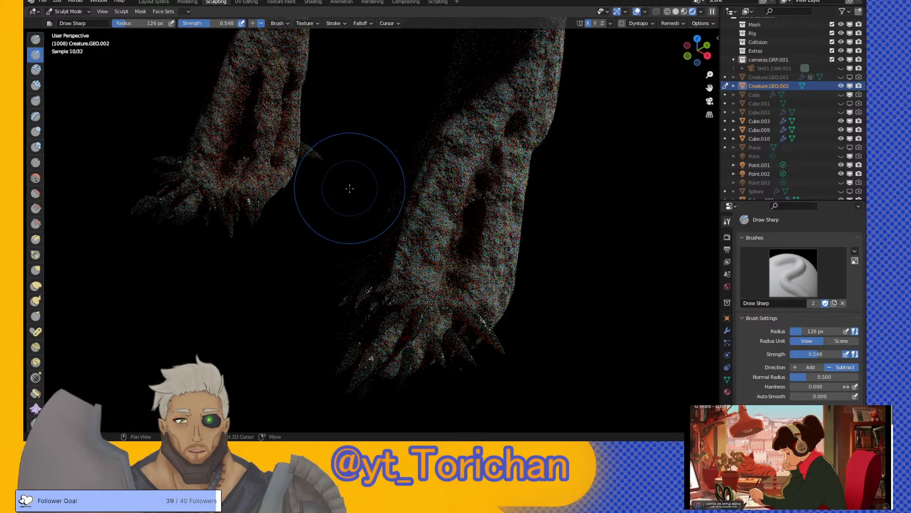
{"action": "middle_click_drag", "start_coordinate": [348, 189], "coordinate": [265, 177]}
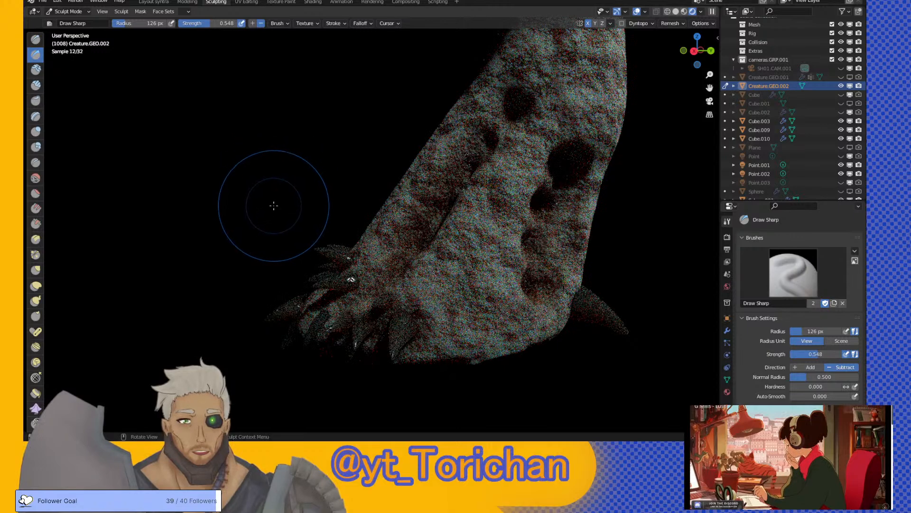
{"action": "middle_click_drag", "start_coordinate": [270, 205], "coordinate": [251, 185]}
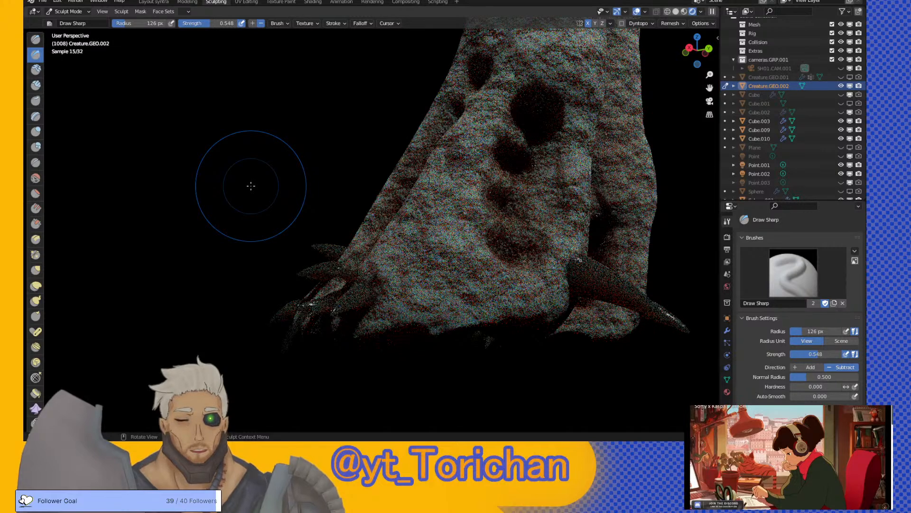
{"action": "left_click", "coordinate": [676, 12]}
- Carve a groove up the side of the foot above the claws and smooth its lower end
{"action": "middle_click_drag", "start_coordinate": [371, 144], "coordinate": [393, 163]}
{"action": "mouse_move", "coordinate": [366, 260]}
{"action": "left_mouse_down"}
{"action": "mouse_move", "coordinate": [375, 230]}
{"action": "mouse_move", "coordinate": [409, 190]}
{"action": "mouse_move", "coordinate": [421, 105]}
{"action": "left_mouse_up"}
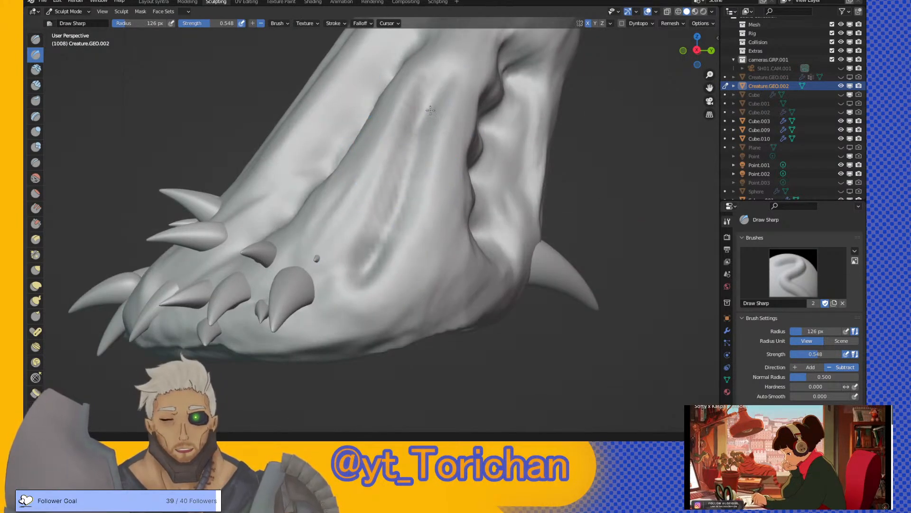
{"action": "left_click_drag", "start_coordinate": [397, 224], "coordinate": [335, 304], "text": "shift"}
{"action": "middle_click_drag", "start_coordinate": [362, 266], "coordinate": [366, 241]}
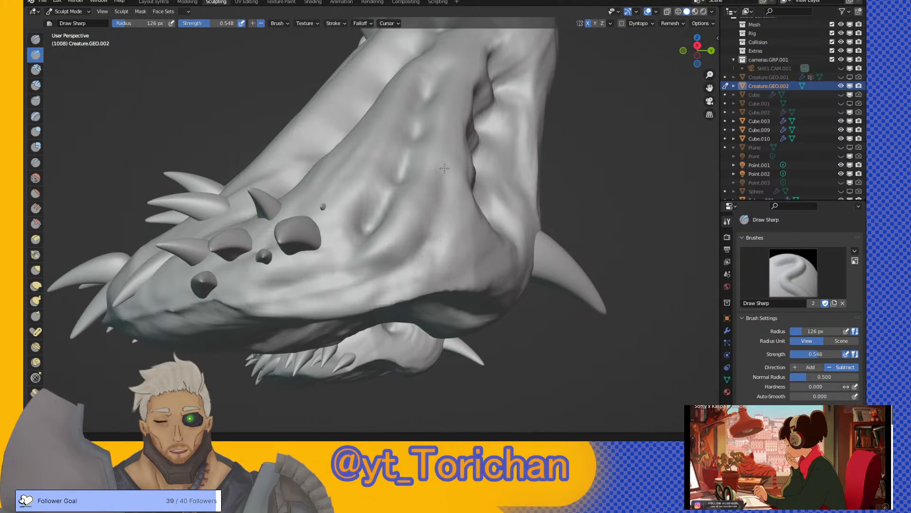
{"action": "middle_click_drag", "start_coordinate": [427, 234], "coordinate": [409, 261]}
{"action": "mouse_move", "coordinate": [409, 261]}
{"action": "left_mouse_down"}
{"action": "mouse_move", "coordinate": [413, 246]}
{"action": "mouse_move", "coordinate": [437, 237]}
{"action": "left_mouse_up"}
- Carve creases along the rear side of the foot and around the base of the heel claw
{"action": "middle_click_drag", "start_coordinate": [472, 261], "coordinate": [449, 270]}
{"action": "mouse_move", "coordinate": [401, 262]}
{"action": "left_mouse_down"}
{"action": "mouse_move", "coordinate": [453, 287]}
{"action": "mouse_move", "coordinate": [482, 230]}
{"action": "left_mouse_up"}
{"action": "mouse_move", "coordinate": [479, 176]}
{"action": "left_mouse_down"}
{"action": "mouse_move", "coordinate": [491, 186]}
{"action": "mouse_move", "coordinate": [485, 216]}
{"action": "mouse_move", "coordinate": [502, 251]}
{"action": "left_mouse_up"}
{"action": "mouse_move", "coordinate": [514, 243]}
{"action": "middle_mouse_down"}
{"action": "mouse_move", "coordinate": [405, 230]}
{"action": "mouse_move", "coordinate": [382, 214]}
{"action": "middle_mouse_up"}
{"action": "left_click_drag", "start_coordinate": [336, 200], "coordinate": [330, 248]}
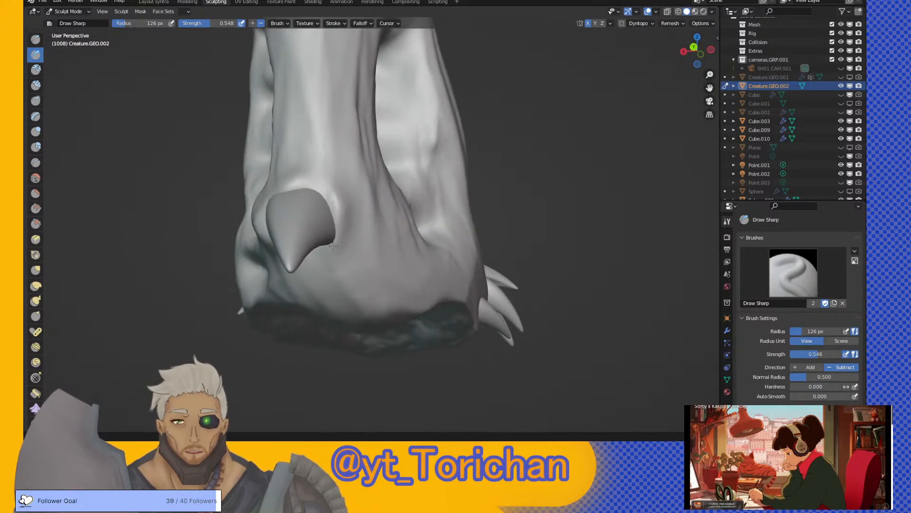
- Raise skin mounds around the bases of the side and toe claws using the inverted Draw Sharp brush
{"action": "middle_click_drag", "start_coordinate": [406, 232], "coordinate": [431, 259]}
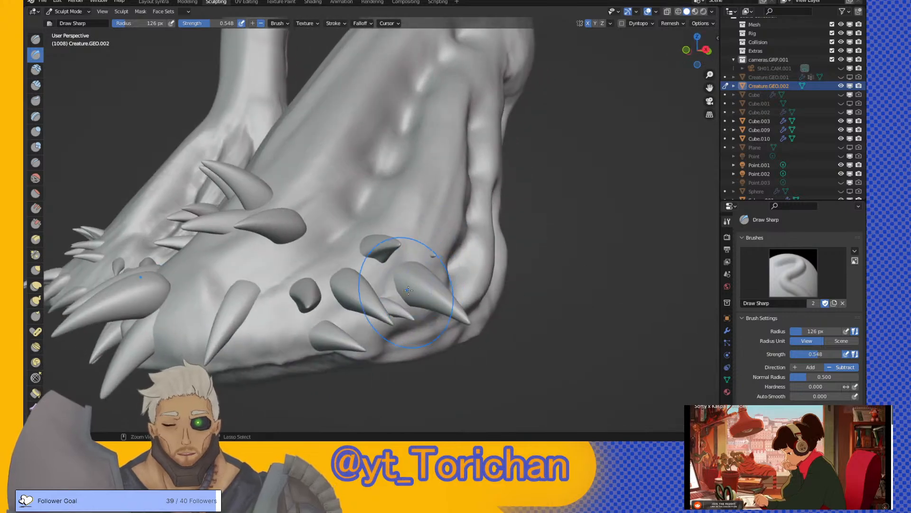
{"action": "left_click_drag", "start_coordinate": [339, 286], "coordinate": [339, 290]}
{"action": "middle_click_drag", "start_coordinate": [356, 264], "coordinate": [352, 295]}
{"action": "middle_click_drag", "start_coordinate": [286, 281], "coordinate": [468, 366]}
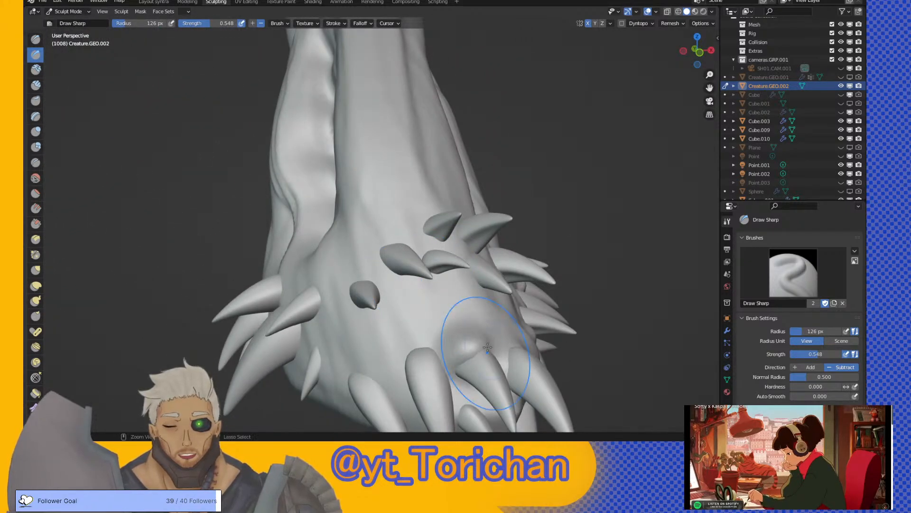
{"action": "left_click_drag", "start_coordinate": [416, 352], "coordinate": [417, 359]}
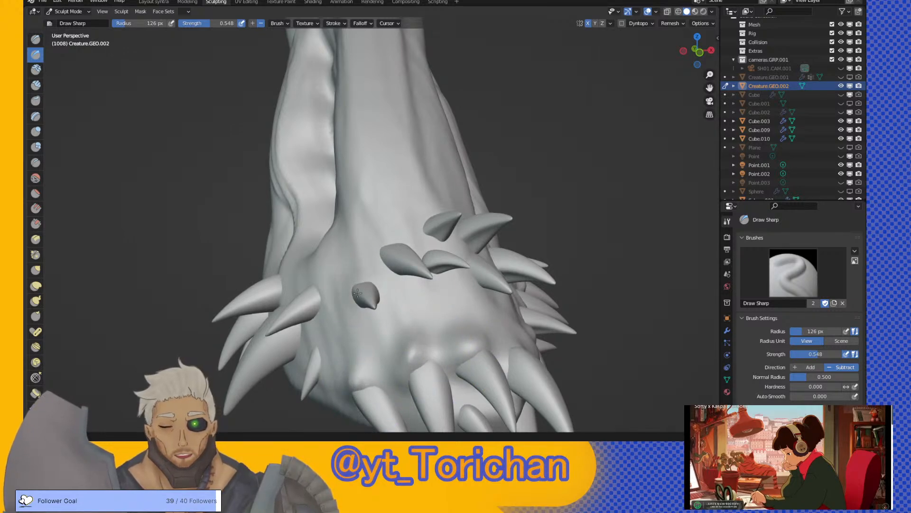
{"action": "left_click_drag", "start_coordinate": [369, 271], "coordinate": [390, 250], "text": "ctrl"}
- Carve a groove into the top of the foot and raise folds above the uppermost claws
{"action": "middle_click_drag", "start_coordinate": [436, 239], "coordinate": [415, 287]}
{"action": "left_click_drag", "start_coordinate": [346, 357], "coordinate": [333, 333]}
{"action": "mouse_move", "coordinate": [364, 294]}
{"action": "left_mouse_down"}
{"action": "mouse_move", "coordinate": [387, 247]}
{"action": "mouse_move", "coordinate": [391, 287]}
{"action": "mouse_move", "coordinate": [396, 213]}
{"action": "mouse_move", "coordinate": [423, 315]}
{"action": "left_mouse_up"}
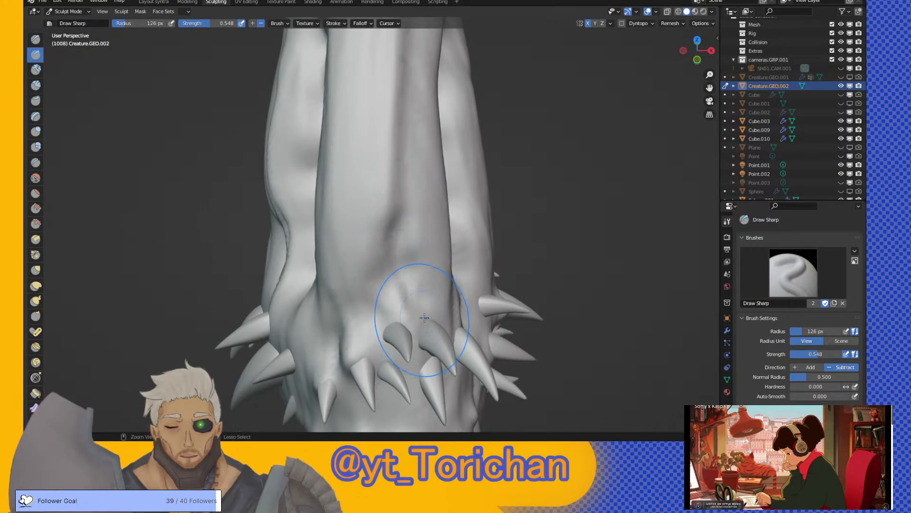
{"action": "middle_click_drag", "start_coordinate": [437, 336], "coordinate": [315, 331]}
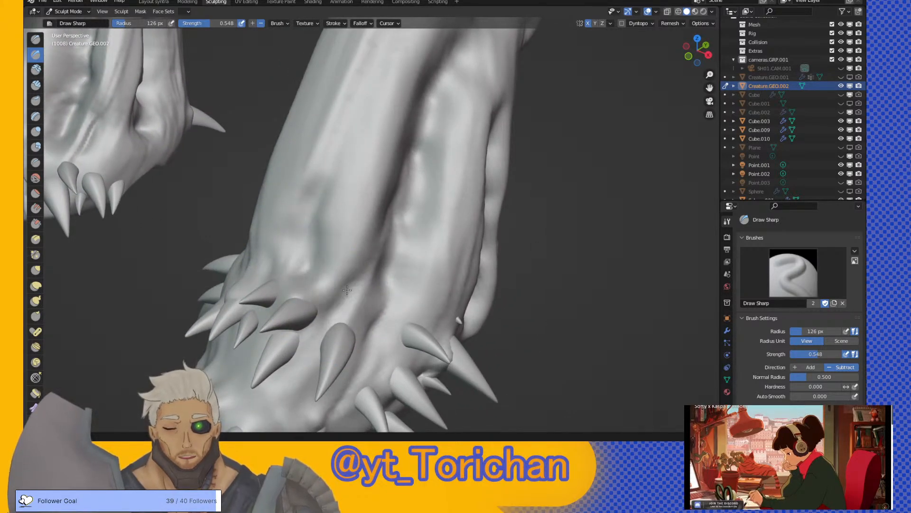
{"action": "middle_click_drag", "start_coordinate": [349, 285], "coordinate": [353, 309]}
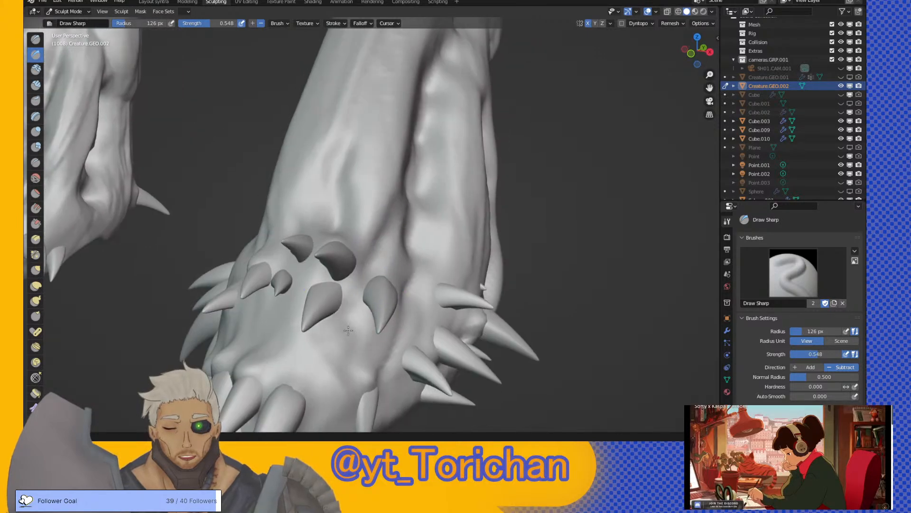
- Build knuckle bumps at the bases of the front toe claws and hollow the skin between them
{"action": "middle_click_drag", "start_coordinate": [327, 337], "coordinate": [366, 351]}
{"action": "left_click_drag", "start_coordinate": [397, 349], "coordinate": [390, 353]}
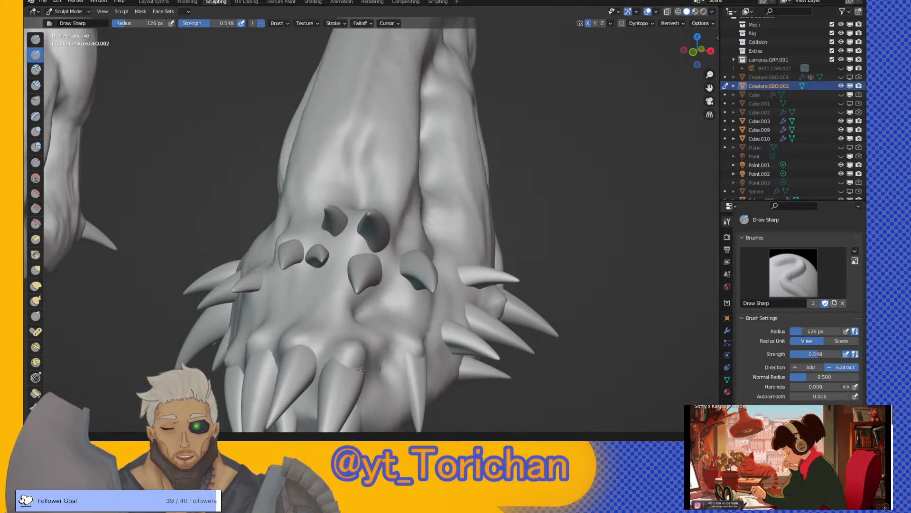
{"action": "mouse_move", "coordinate": [341, 344]}
{"action": "middle_mouse_down"}
{"action": "mouse_move", "coordinate": [356, 291]}
{"action": "mouse_move", "coordinate": [370, 316]}
{"action": "middle_mouse_up"}
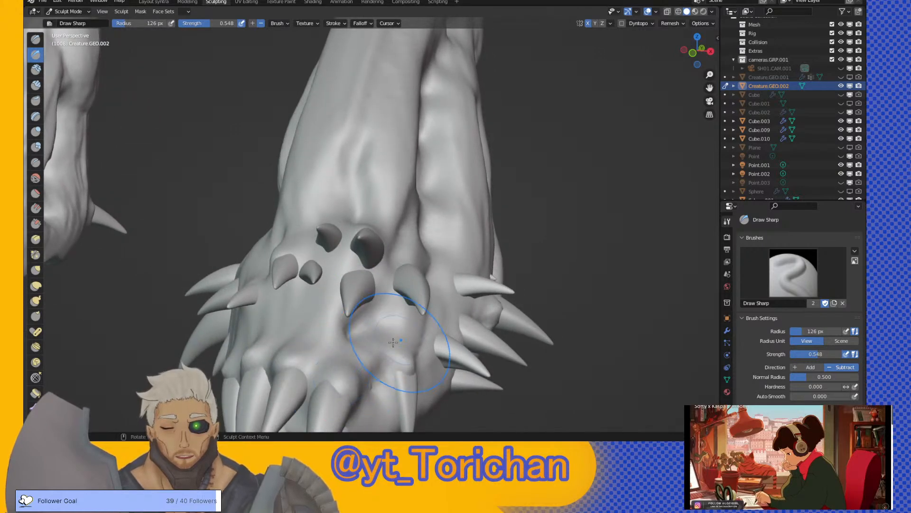
{"action": "middle_click_drag", "start_coordinate": [397, 341], "coordinate": [378, 335]}
{"action": "left_click_drag", "start_coordinate": [283, 356], "coordinate": [283, 357]}
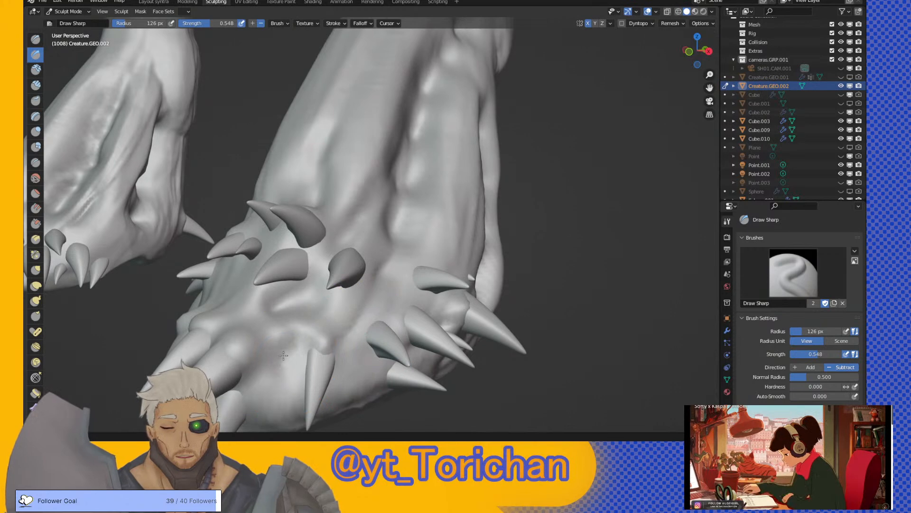
{"action": "middle_click_drag", "start_coordinate": [289, 347], "coordinate": [320, 346]}
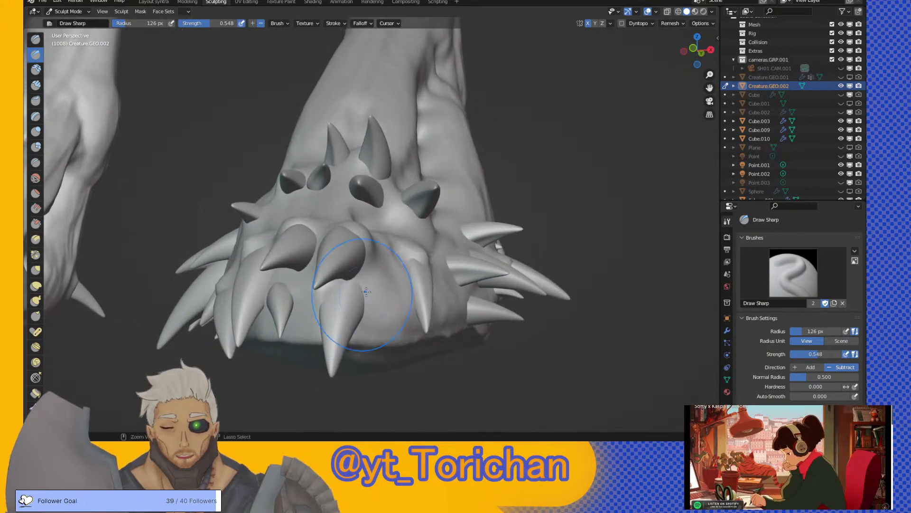
- Sculpt ridges and creases running from the foot tendons into the bases of the side claws
{"action": "middle_click_drag", "start_coordinate": [388, 290], "coordinate": [423, 312]}
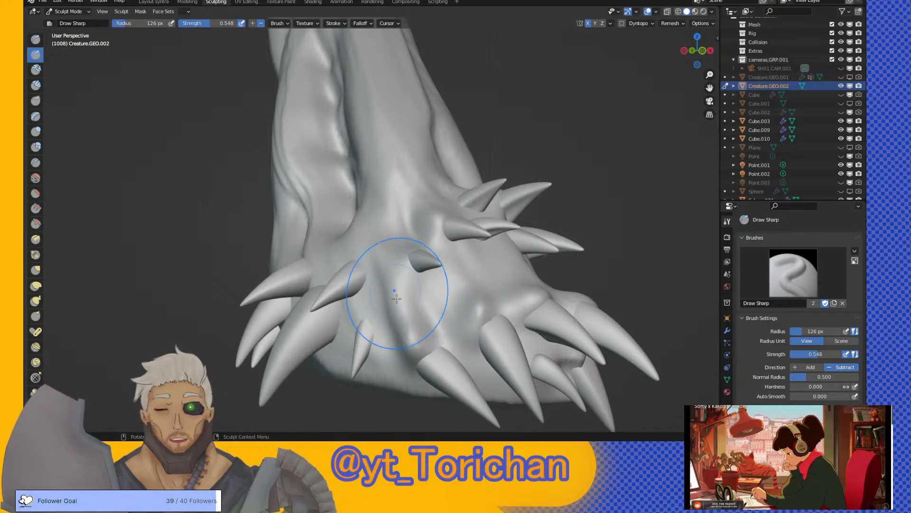
{"action": "mouse_move", "coordinate": [378, 303]}
{"action": "middle_mouse_down"}
{"action": "mouse_move", "coordinate": [416, 307]}
{"action": "mouse_move", "coordinate": [414, 284]}
{"action": "middle_mouse_up"}
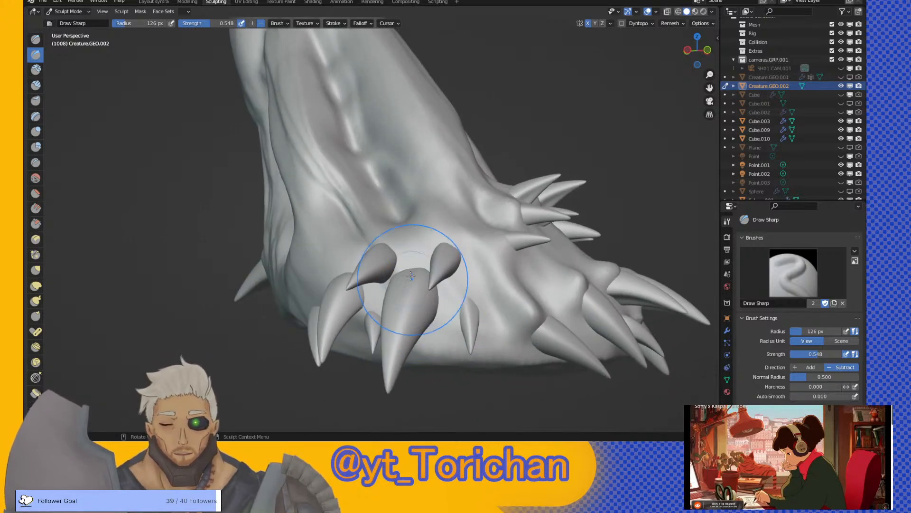
{"action": "mouse_move", "coordinate": [408, 283]}
{"action": "left_mouse_down"}
{"action": "mouse_move", "coordinate": [391, 287]}
{"action": "mouse_move", "coordinate": [433, 309]}
{"action": "left_mouse_up"}
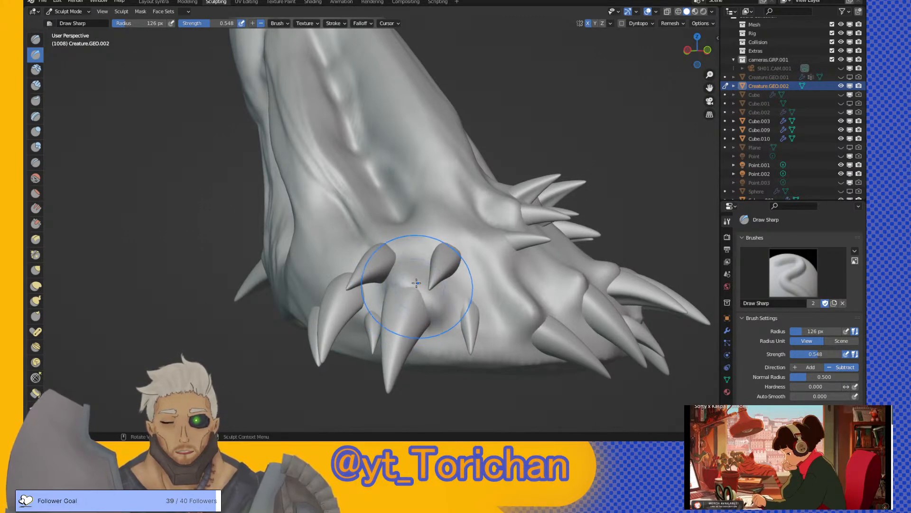
{"action": "middle_click_drag", "start_coordinate": [428, 302], "coordinate": [447, 310]}
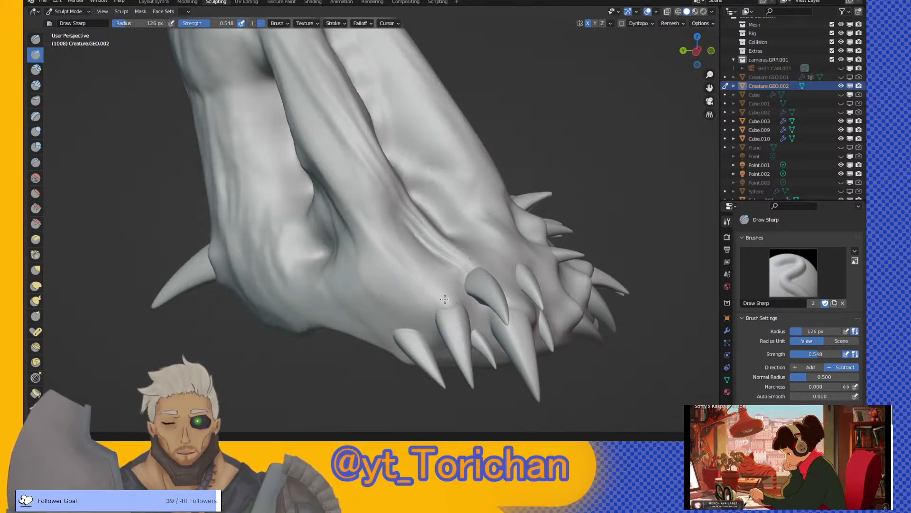
{"action": "mouse_move", "coordinate": [386, 322]}
{"action": "middle_mouse_down"}
{"action": "mouse_move", "coordinate": [383, 288]}
{"action": "mouse_move", "coordinate": [433, 304]}
{"action": "mouse_move", "coordinate": [392, 292]}
{"action": "middle_mouse_up"}
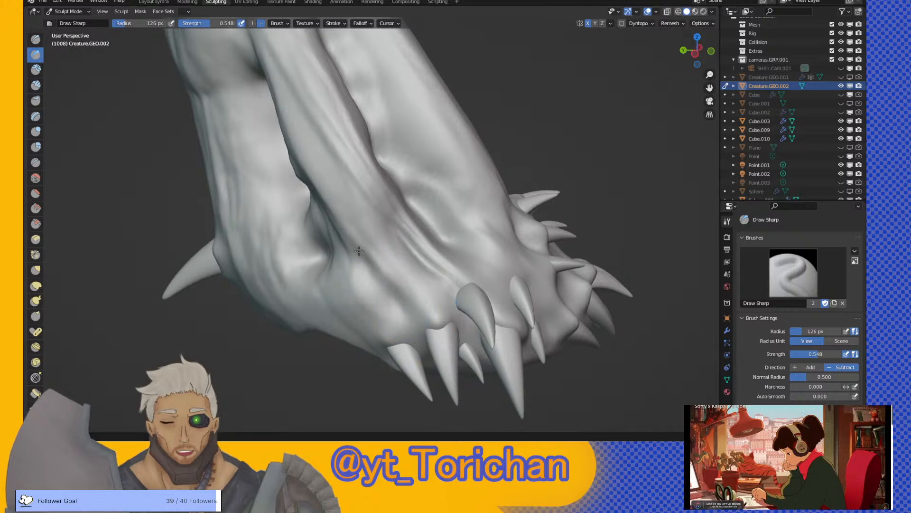
{"action": "mouse_move", "coordinate": [392, 279]}
{"action": "middle_mouse_down"}
{"action": "mouse_move", "coordinate": [421, 254]}
{"action": "mouse_move", "coordinate": [427, 271]}
{"action": "middle_mouse_up"}
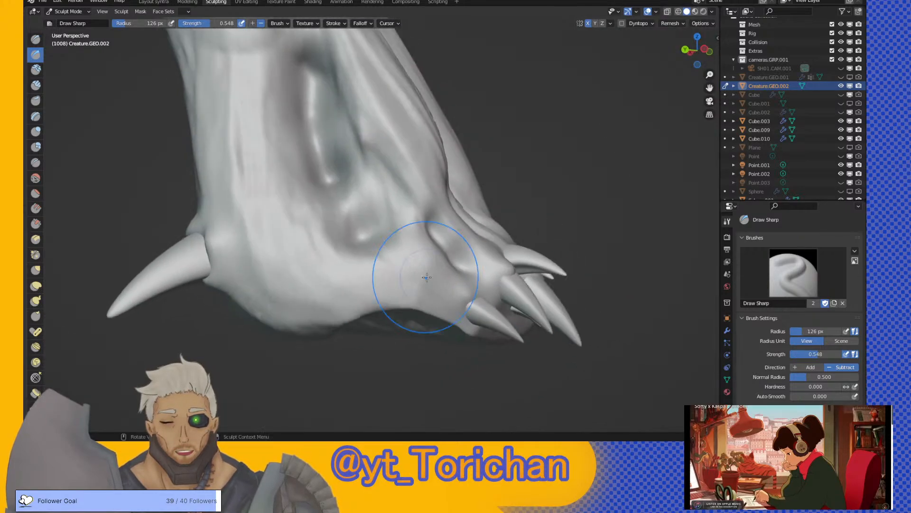
- Carve tendon grooves up the back of the heel and ankle above the heel claw
{"action": "mouse_move", "coordinate": [390, 277]}
{"action": "left_mouse_down"}
{"action": "mouse_move", "coordinate": [285, 228]}
{"action": "mouse_move", "coordinate": [256, 142]}
{"action": "mouse_move", "coordinate": [280, 256]}
{"action": "mouse_move", "coordinate": [265, 150]}
{"action": "left_mouse_up"}
{"action": "middle_click_drag", "start_coordinate": [265, 151], "coordinate": [285, 122]}
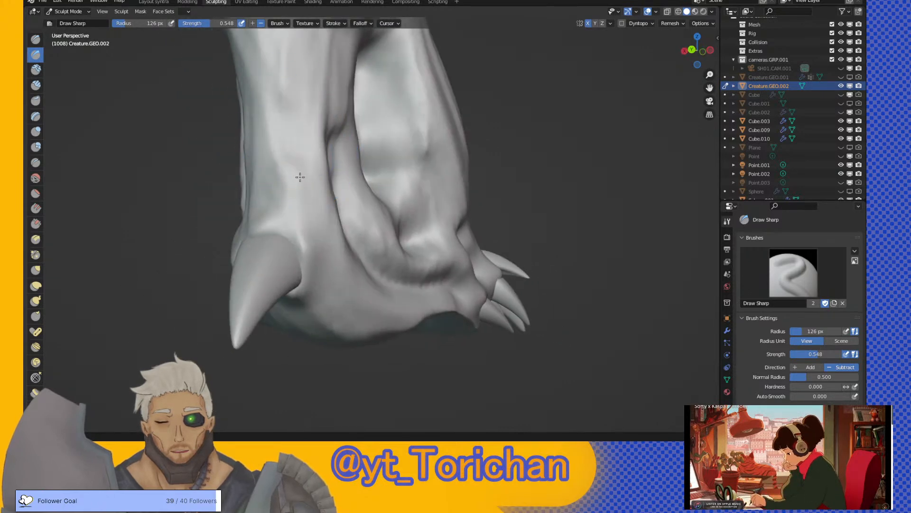
{"action": "scroll", "coordinate": [320, 165], "scroll_direction": "up", "scroll_amount": 2}
{"action": "mouse_move", "coordinate": [320, 166]}
{"action": "middle_mouse_down"}
{"action": "mouse_move", "coordinate": [332, 256]}
{"action": "mouse_move", "coordinate": [369, 239]}
{"action": "middle_mouse_up"}
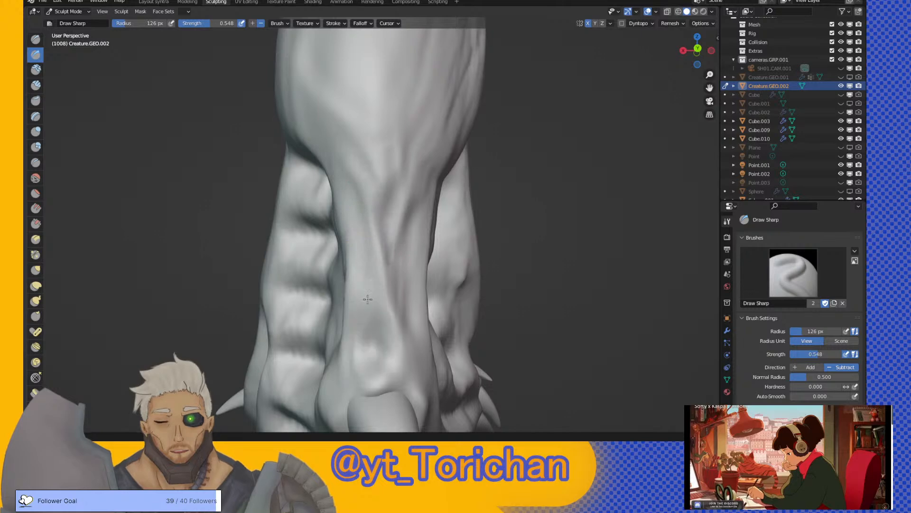
{"action": "mouse_move", "coordinate": [405, 200]}
{"action": "middle_mouse_down"}
{"action": "mouse_move", "coordinate": [406, 179]}
{"action": "mouse_move", "coordinate": [399, 264]}
{"action": "middle_mouse_up"}
{"action": "mouse_move", "coordinate": [361, 190]}
{"action": "left_mouse_down"}
{"action": "mouse_move", "coordinate": [332, 166]}
{"action": "mouse_move", "coordinate": [376, 226]}
{"action": "left_mouse_up"}
- Carve long vertical muscle grooves down the lower leg from the calf toward the ankle
{"action": "mouse_move", "coordinate": [356, 71]}
{"action": "middle_mouse_down"}
{"action": "mouse_move", "coordinate": [448, 112]}
{"action": "mouse_move", "coordinate": [508, 122]}
{"action": "mouse_move", "coordinate": [489, 216]}
{"action": "mouse_move", "coordinate": [488, 179]}
{"action": "mouse_move", "coordinate": [477, 178]}
{"action": "mouse_move", "coordinate": [399, 216]}
{"action": "middle_mouse_up"}
{"action": "scroll", "coordinate": [489, 179], "scroll_direction": "down", "scroll_amount": 5}
{"action": "scroll", "coordinate": [468, 204], "scroll_direction": "up", "scroll_amount": 5}
{"action": "scroll", "coordinate": [476, 178], "scroll_direction": "down", "scroll_amount": 4}
{"action": "scroll", "coordinate": [394, 217], "scroll_direction": "up", "scroll_amount": 4}
{"action": "mouse_move", "coordinate": [433, 88]}
{"action": "middle_mouse_down"}
{"action": "mouse_move", "coordinate": [439, 85]}
{"action": "mouse_move", "coordinate": [417, 105]}
{"action": "middle_mouse_up"}
{"action": "middle_click_drag", "start_coordinate": [417, 142], "coordinate": [402, 260], "text": "shift"}
{"action": "mouse_move", "coordinate": [403, 265]}
{"action": "left_mouse_down"}
{"action": "mouse_move", "coordinate": [399, 193]}
{"action": "mouse_move", "coordinate": [401, 288]}
{"action": "mouse_move", "coordinate": [389, 353]}
{"action": "mouse_move", "coordinate": [367, 394]}
{"action": "left_mouse_up"}
{"action": "mouse_move", "coordinate": [368, 394]}
{"action": "middle_mouse_down"}
{"action": "mouse_move", "coordinate": [480, 254]}
{"action": "mouse_move", "coordinate": [500, 93]}
{"action": "middle_mouse_up"}
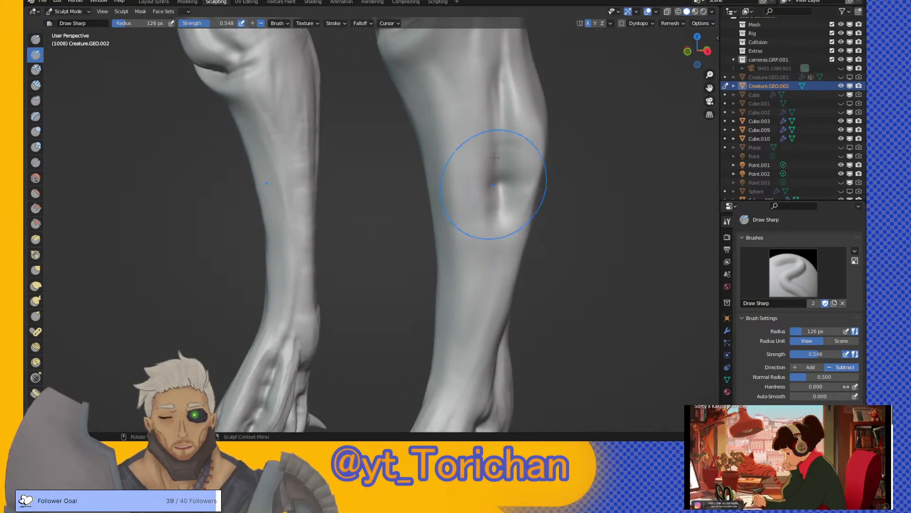
{"action": "mouse_move", "coordinate": [487, 125]}
{"action": "middle_mouse_down"}
{"action": "mouse_move", "coordinate": [518, 122]}
{"action": "mouse_move", "coordinate": [517, 132]}
{"action": "mouse_move", "coordinate": [508, 137]}
{"action": "mouse_move", "coordinate": [513, 79]}
{"action": "middle_mouse_up"}
- Choose the Elastic Deform brush and examine the overall shape of the legs from the feet up to the thighs
{"action": "left_click", "coordinate": [36, 285]}
{"action": "mouse_move", "coordinate": [462, 101]}
{"action": "middle_mouse_down"}
{"action": "mouse_move", "coordinate": [475, 101]}
{"action": "mouse_move", "coordinate": [472, 204]}
{"action": "middle_mouse_up"}
{"action": "mouse_move", "coordinate": [479, 298]}
{"action": "middle_mouse_down"}
{"action": "mouse_move", "coordinate": [384, 295]}
{"action": "mouse_move", "coordinate": [443, 260]}
{"action": "middle_mouse_up"}
{"action": "scroll", "coordinate": [489, 204], "scroll_direction": "down", "scroll_amount": 8}
{"action": "scroll", "coordinate": [489, 210], "scroll_direction": "up", "scroll_amount": 2}
{"action": "middle_click_drag", "start_coordinate": [489, 209], "coordinate": [464, 236]}
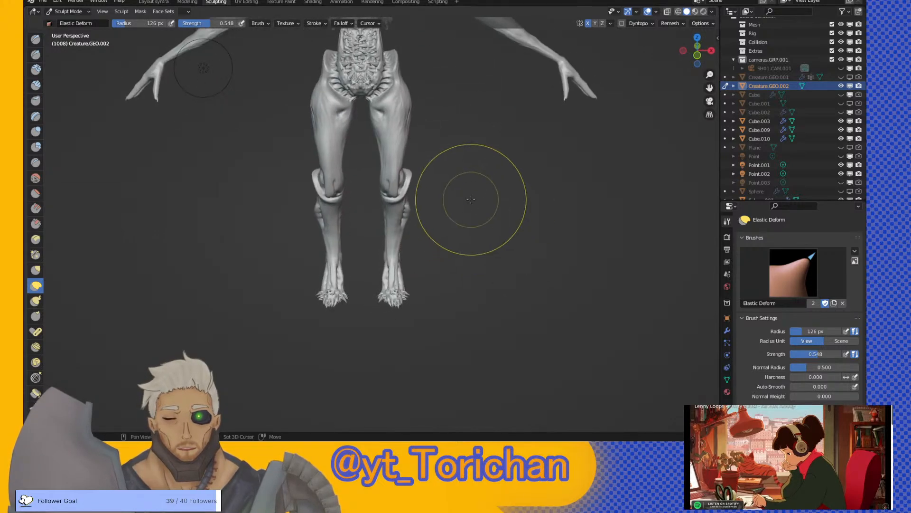
{"action": "scroll", "coordinate": [464, 198], "scroll_direction": "down", "scroll_amount": 3}
{"action": "scroll", "coordinate": [447, 254], "scroll_direction": "up", "scroll_amount": 6}
{"action": "mouse_move", "coordinate": [483, 177]}
{"action": "middle_mouse_down"}
{"action": "mouse_move", "coordinate": [468, 218]}
{"action": "mouse_move", "coordinate": [406, 208]}
{"action": "mouse_move", "coordinate": [398, 221]}
{"action": "middle_mouse_up"}
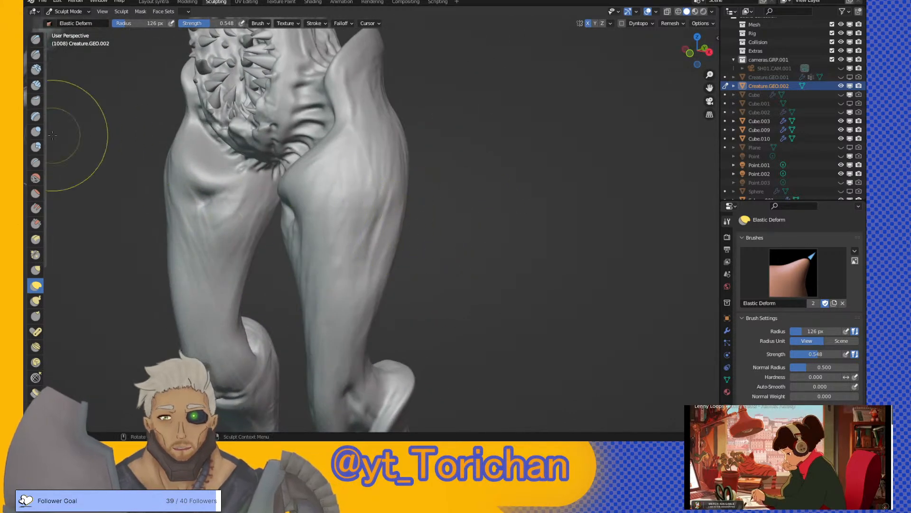
- Switch the sculpting brush to Crease
{"action": "left_click", "coordinate": [36, 162]}
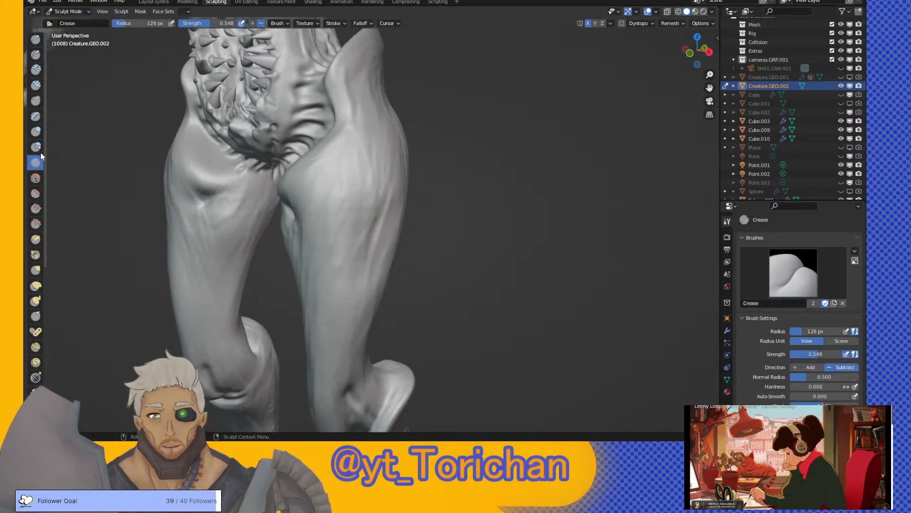
{"action": "left_click", "coordinate": [41, 4]}
{"action": "key", "text": "Escape"}
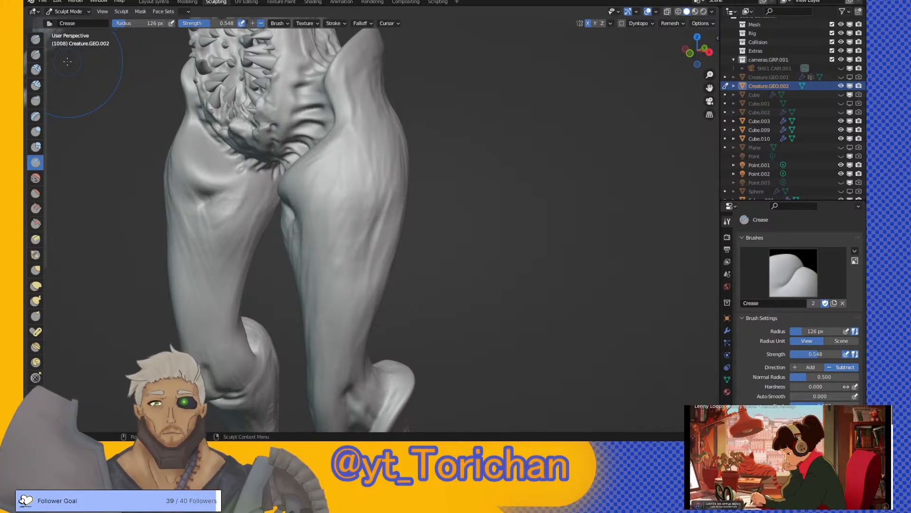
- Carve diagonal muscle grooves across the outer thigh with the Draw Sharp brush
{"action": "left_click", "coordinate": [35, 54]}
{"action": "middle_click_drag", "start_coordinate": [381, 199], "coordinate": [356, 192]}
{"action": "mouse_move", "coordinate": [356, 192]}
{"action": "left_mouse_down"}
{"action": "mouse_move", "coordinate": [308, 228]}
{"action": "mouse_move", "coordinate": [355, 157]}
{"action": "mouse_move", "coordinate": [320, 204]}
{"action": "mouse_move", "coordinate": [309, 242]}
{"action": "left_mouse_up"}
{"action": "mouse_move", "coordinate": [343, 163]}
{"action": "middle_mouse_down"}
{"action": "mouse_move", "coordinate": [294, 148]}
{"action": "mouse_move", "coordinate": [291, 134]}
{"action": "mouse_move", "coordinate": [325, 107]}
{"action": "middle_mouse_up"}
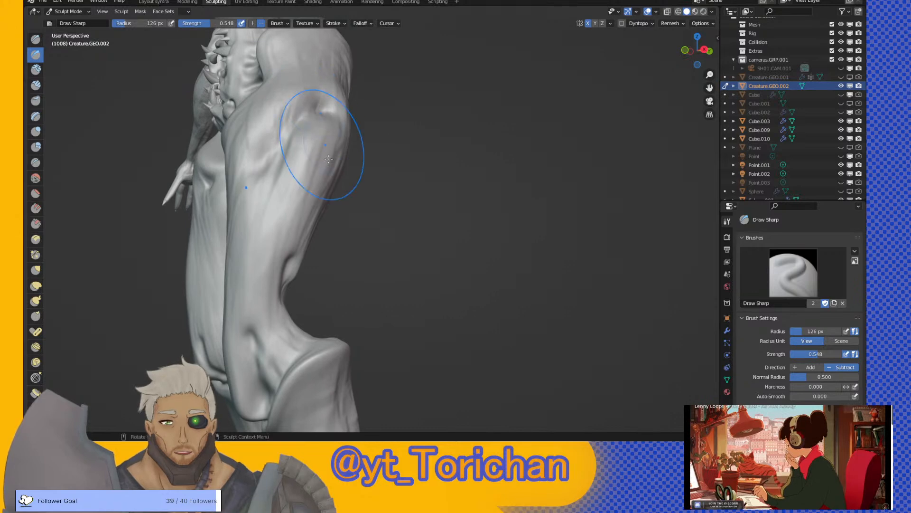
{"action": "mouse_move", "coordinate": [323, 171]}
{"action": "left_mouse_down"}
{"action": "mouse_move", "coordinate": [268, 233]}
{"action": "mouse_move", "coordinate": [332, 161]}
{"action": "left_mouse_up"}
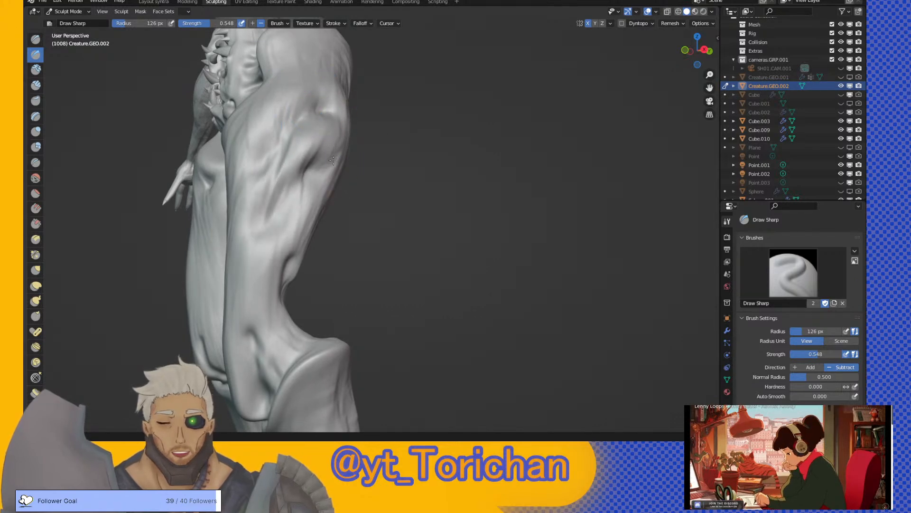
{"action": "scroll", "coordinate": [701, 85], "scroll_direction": "up", "scroll_amount": 4}
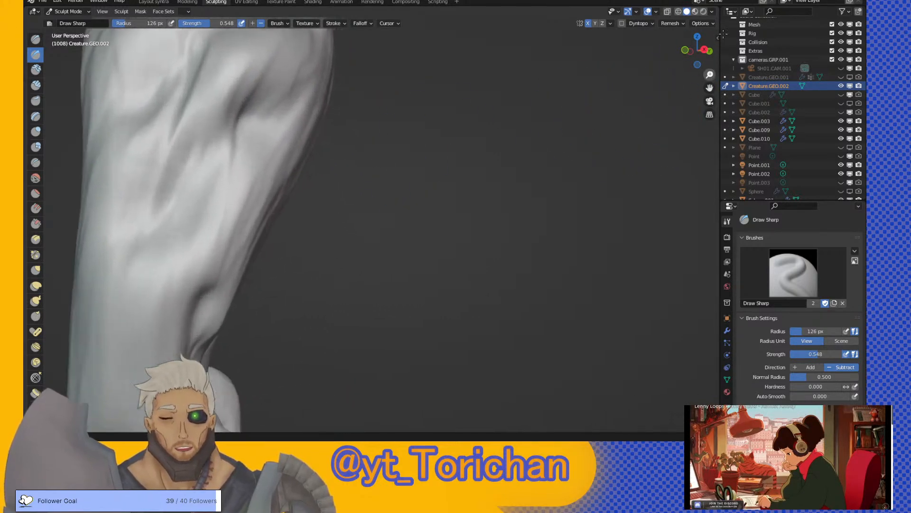
{"action": "mouse_move", "coordinate": [438, 146]}
{"action": "middle_mouse_down"}
{"action": "mouse_move", "coordinate": [443, 126]}
{"action": "mouse_move", "coordinate": [444, 149]}
{"action": "mouse_move", "coordinate": [418, 190]}
{"action": "mouse_move", "coordinate": [424, 206]}
{"action": "middle_mouse_up"}
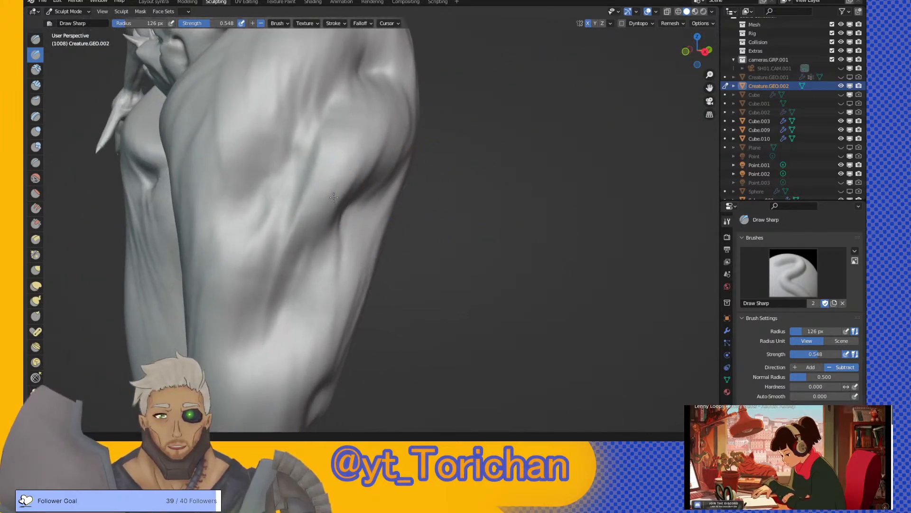
{"action": "left_click_drag", "start_coordinate": [239, 327], "coordinate": [378, 147]}
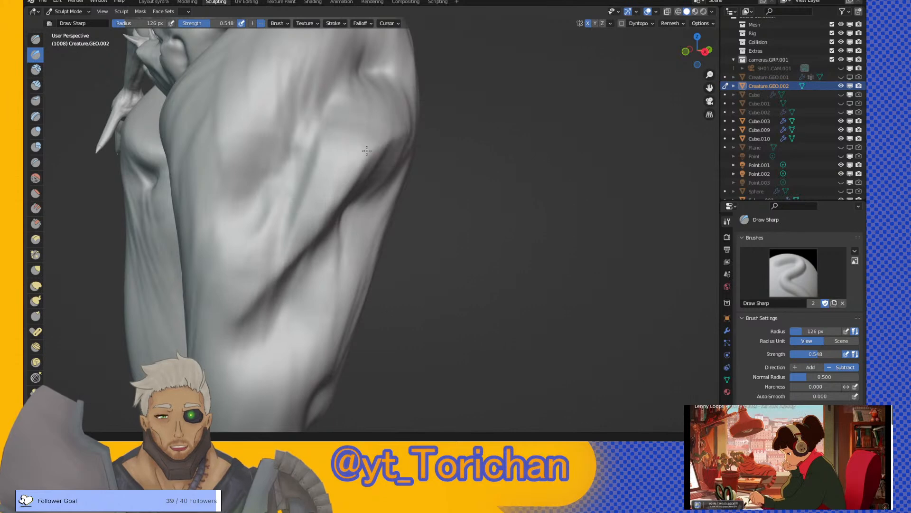
- Build up bulging muscle folds along the outer thigh with the Draw brush
{"action": "left_click", "coordinate": [35, 40]}
{"action": "mouse_move", "coordinate": [278, 275]}
{"action": "left_mouse_down"}
{"action": "mouse_move", "coordinate": [301, 220]}
{"action": "mouse_move", "coordinate": [368, 123]}
{"action": "left_mouse_up"}
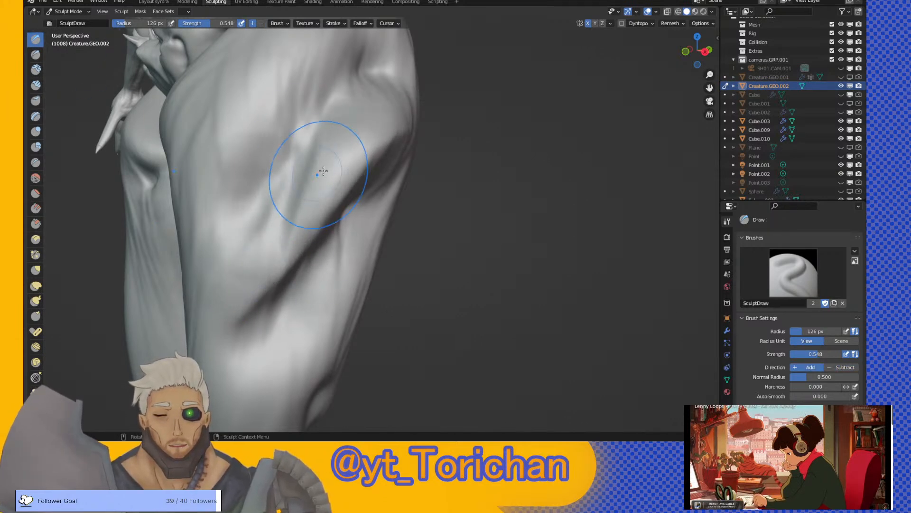
{"action": "middle_click_drag", "start_coordinate": [316, 173], "coordinate": [325, 193]}
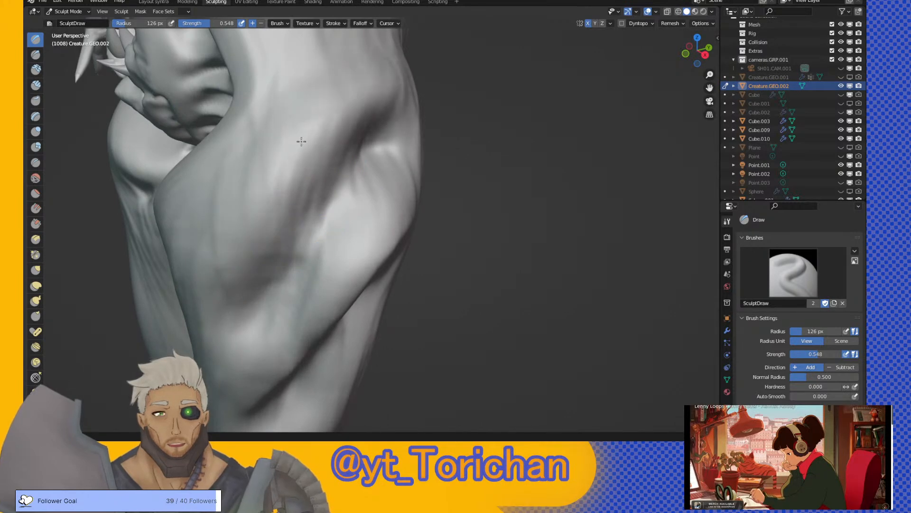
{"action": "middle_click_drag", "start_coordinate": [326, 131], "coordinate": [259, 215]}
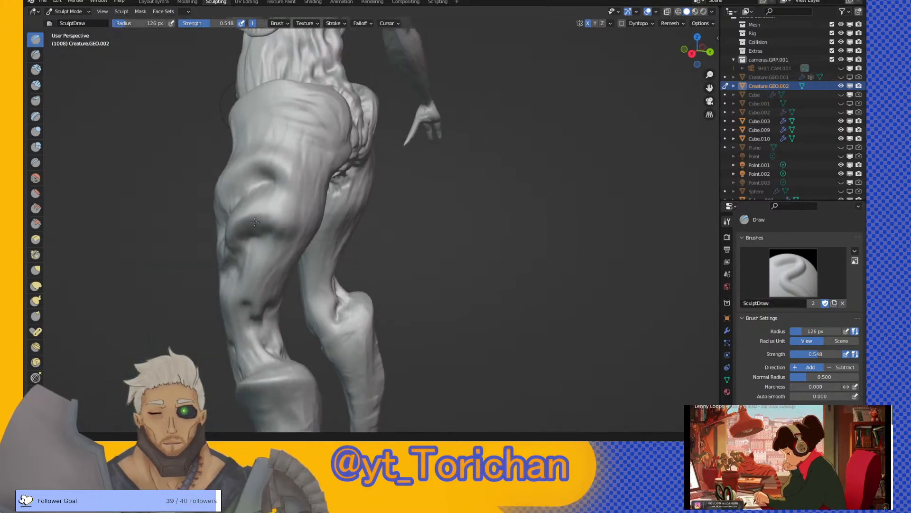
{"action": "scroll", "coordinate": [259, 215], "scroll_direction": "down", "scroll_amount": 4}
{"action": "scroll", "coordinate": [328, 181], "scroll_direction": "up", "scroll_amount": 4}
{"action": "middle_click_drag", "start_coordinate": [327, 182], "coordinate": [442, 186]}
{"action": "scroll", "coordinate": [452, 193], "scroll_direction": "up", "scroll_amount": 3}
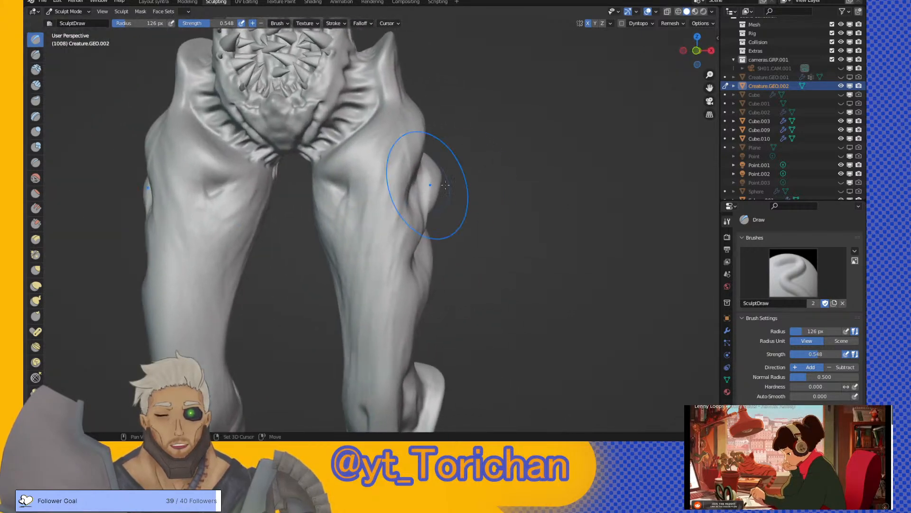
{"action": "scroll", "coordinate": [462, 179], "scroll_direction": "up", "scroll_amount": 2}
{"action": "scroll", "coordinate": [475, 156], "scroll_direction": "up", "scroll_amount": 3}
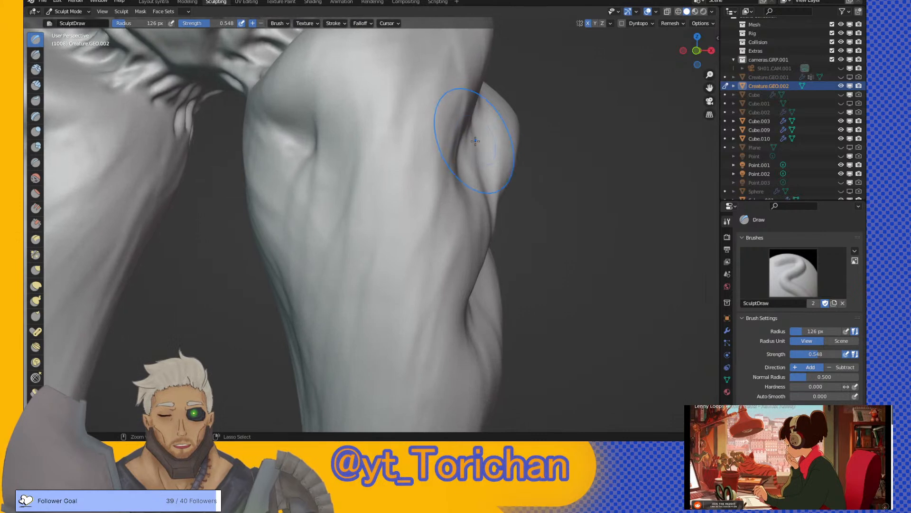
- Choose the Draw Sharp brush and remesh the creature at a voxel size of 0.005 m
{"action": "left_click", "coordinate": [36, 54]}
{"action": "middle_click_drag", "start_coordinate": [488, 132], "coordinate": [673, 54]}
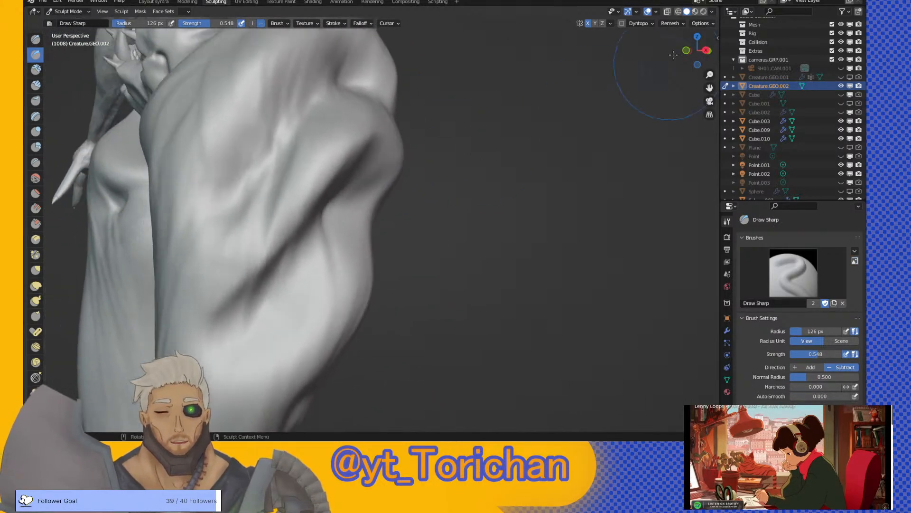
{"action": "left_click", "coordinate": [671, 23]}
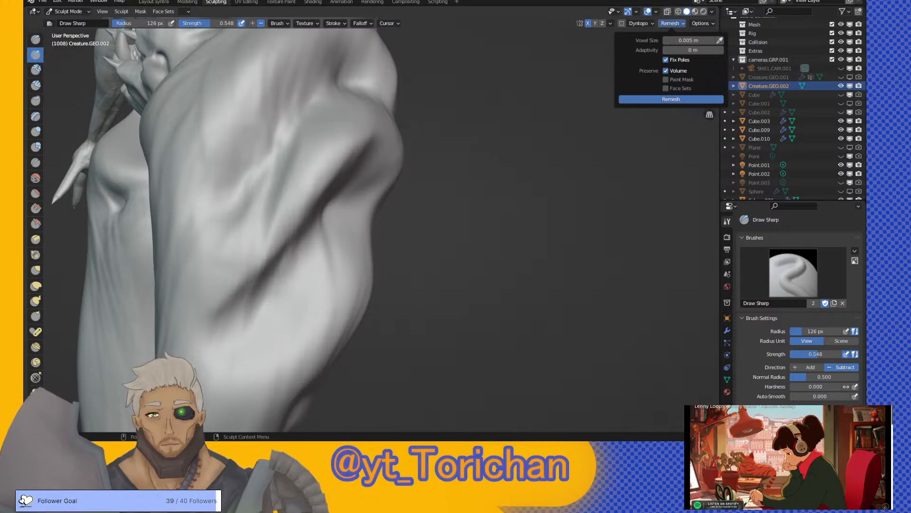
- Carve the creases beneath the outer-thigh muscle folds deeper, adding small notches along their edges
{"action": "mouse_move", "coordinate": [348, 249]}
{"action": "left_mouse_down"}
{"action": "mouse_move", "coordinate": [253, 306]}
{"action": "mouse_move", "coordinate": [317, 233]}
{"action": "left_mouse_up"}
{"action": "middle_click_drag", "start_coordinate": [322, 225], "coordinate": [265, 223]}
{"action": "left_click_drag", "start_coordinate": [231, 238], "coordinate": [164, 314]}
{"action": "left_click_drag", "start_coordinate": [274, 213], "coordinate": [311, 211]}
{"action": "middle_click_drag", "start_coordinate": [287, 158], "coordinate": [296, 139]}
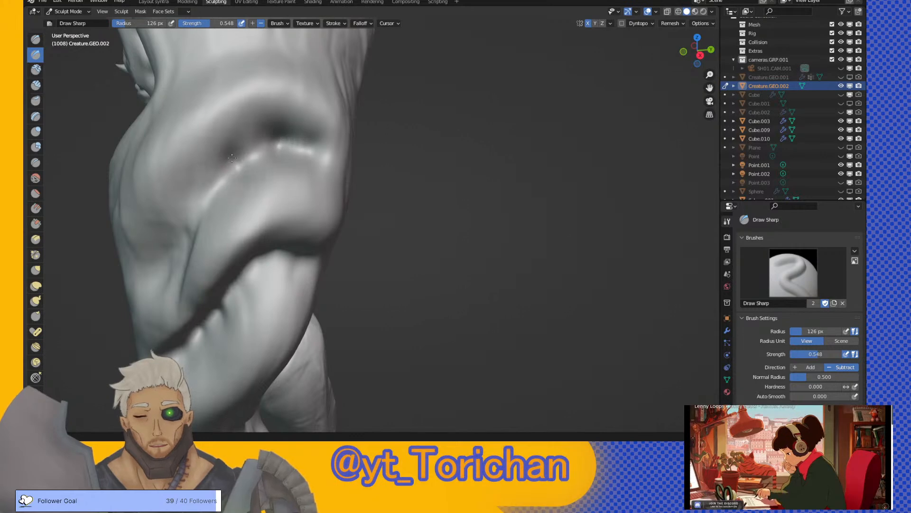
{"action": "middle_click_drag", "start_coordinate": [213, 202], "coordinate": [262, 143]}
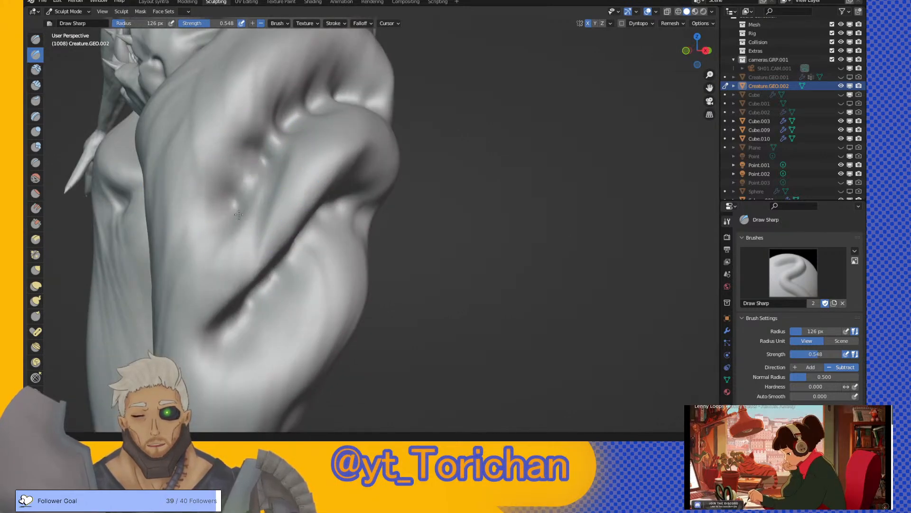
{"action": "middle_click_drag", "start_coordinate": [203, 236], "coordinate": [209, 284]}
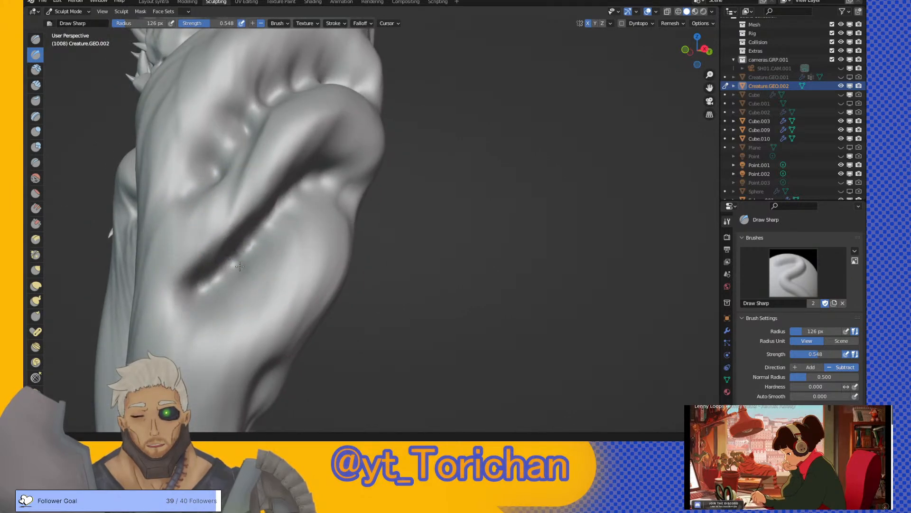
{"action": "mouse_move", "coordinate": [272, 237]}
{"action": "middle_mouse_down"}
{"action": "mouse_move", "coordinate": [341, 178]}
{"action": "mouse_move", "coordinate": [348, 198]}
{"action": "mouse_move", "coordinate": [254, 217]}
{"action": "middle_mouse_up"}
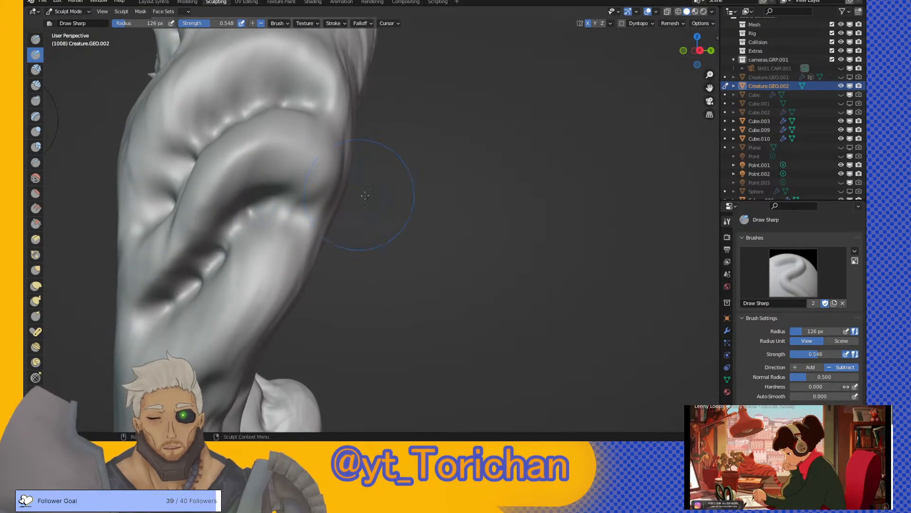
- Check the reworked thigh against the whole body and save the changes to creature.blend
{"action": "middle_click_drag", "start_coordinate": [361, 194], "coordinate": [468, 192]}
{"action": "key", "text": "KP_1"}
{"action": "scroll", "coordinate": [370, 214], "scroll_direction": "down", "scroll_amount": 3}
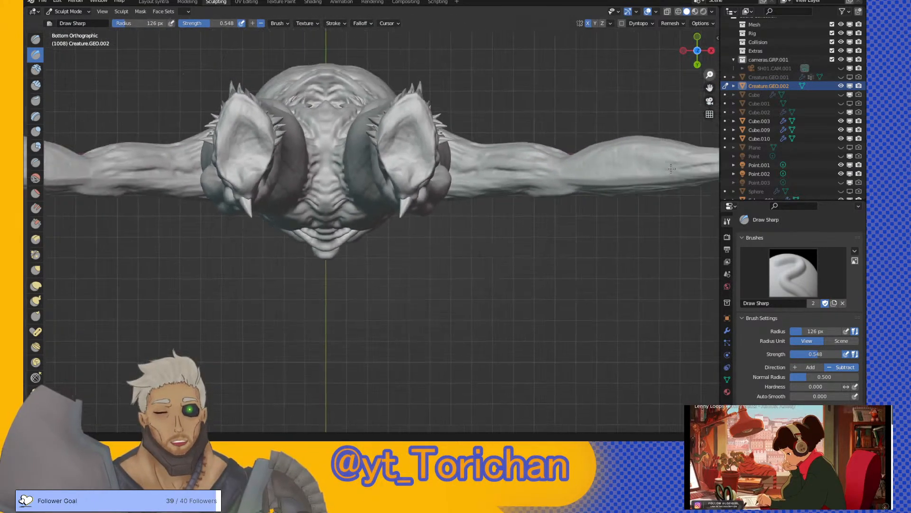
{"action": "middle_click_drag", "start_coordinate": [521, 156], "coordinate": [465, 152]}
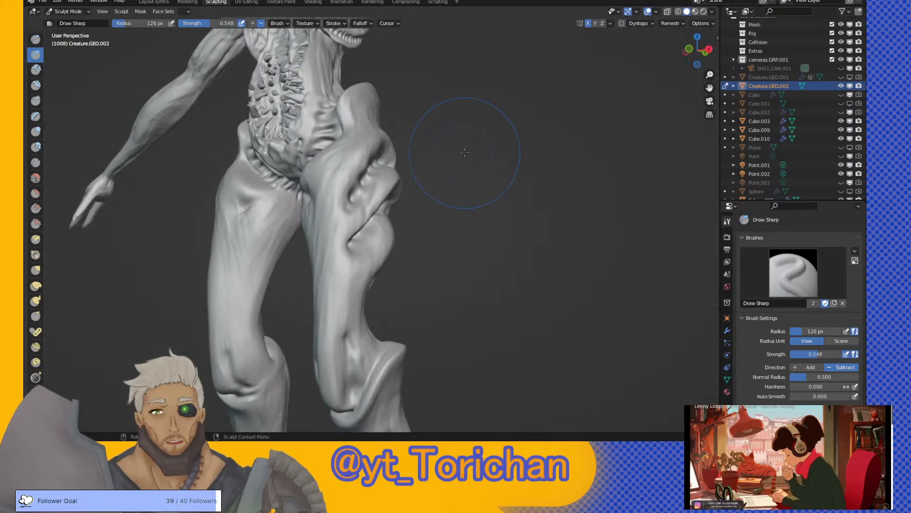
{"action": "left_click", "coordinate": [44, 4]}
{"action": "left_click", "coordinate": [84, 57]}
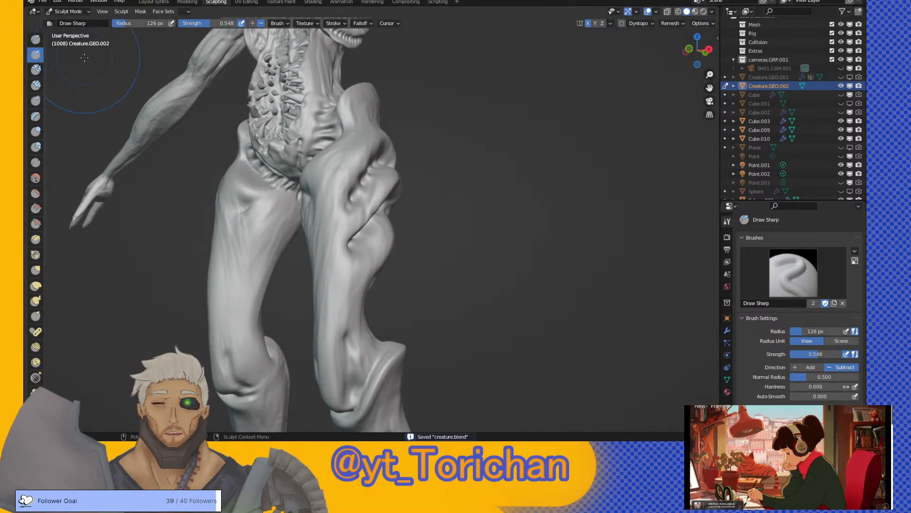
- Switch to the Layout workspace, deselect the creature and bring its legs and torso into view
{"action": "scroll", "coordinate": [189, 190], "scroll_direction": "down", "scroll_amount": 4}
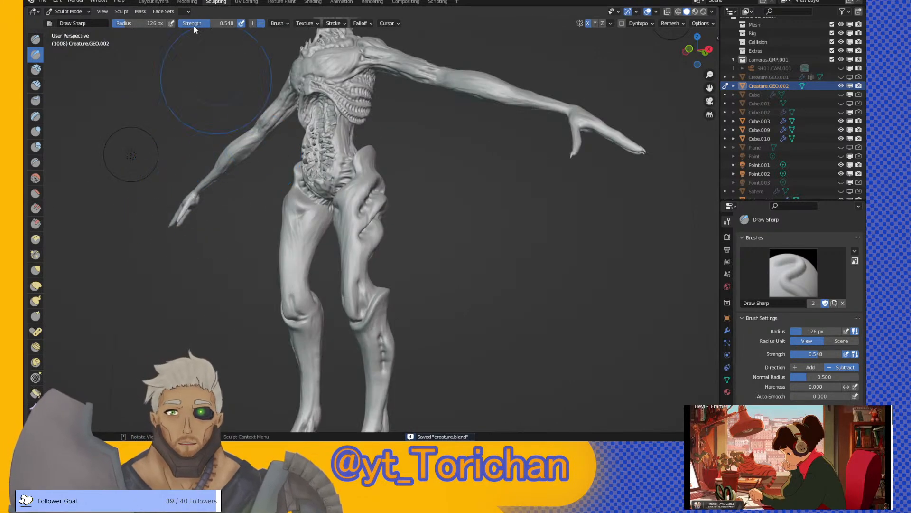
{"action": "left_click", "coordinate": [153, 2]}
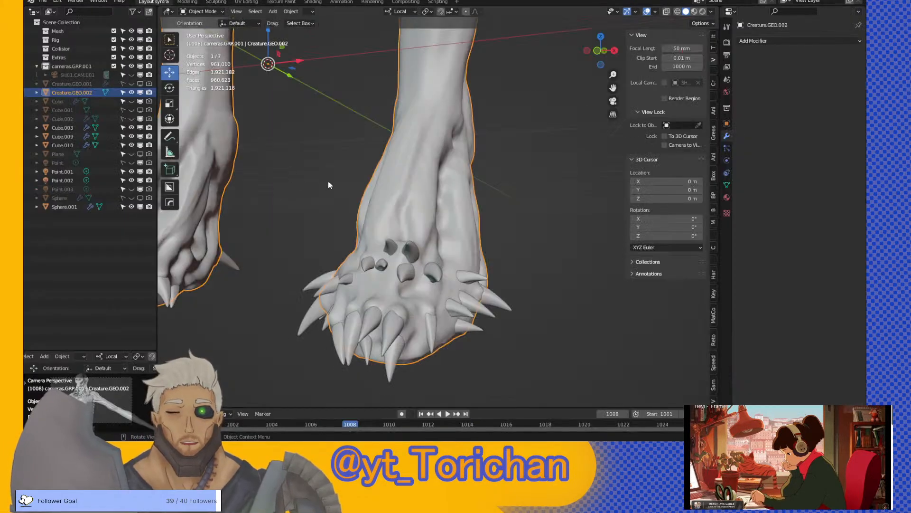
{"action": "left_click", "coordinate": [328, 182]}
{"action": "scroll", "coordinate": [328, 180], "scroll_direction": "down", "scroll_amount": 5}
{"action": "scroll", "coordinate": [384, 115], "scroll_direction": "down", "scroll_amount": 1}
{"action": "middle_click_drag", "start_coordinate": [383, 117], "coordinate": [470, 181], "text": "shift"}
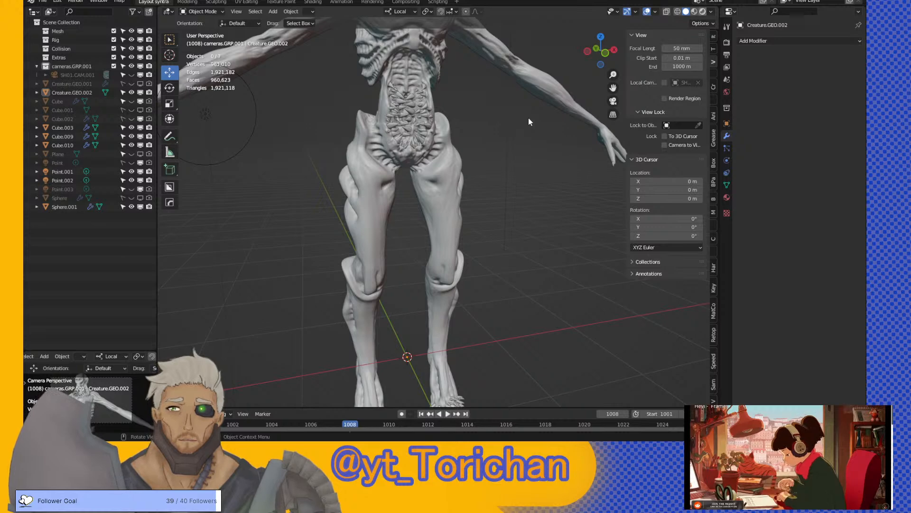
- Display the viewport in Rendered shading and inspect the full creature from several angles
{"action": "key", "text": "z"}
{"action": "key", "text": "8"}
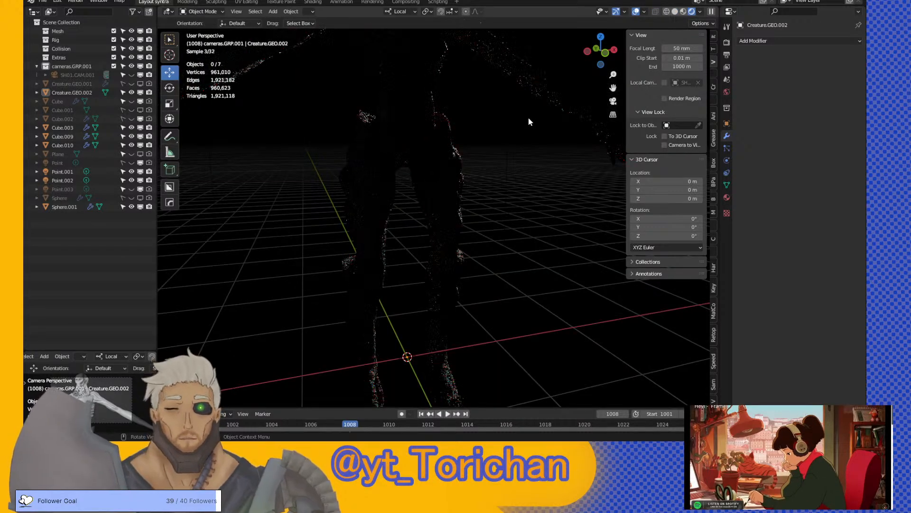
{"action": "middle_click_drag", "start_coordinate": [528, 118], "coordinate": [451, 124]}
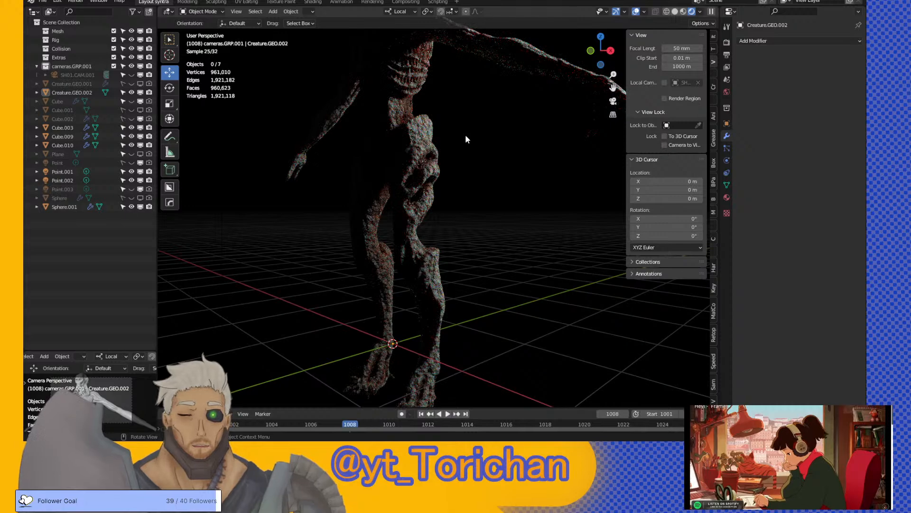
{"action": "middle_click_drag", "start_coordinate": [469, 158], "coordinate": [494, 173]}
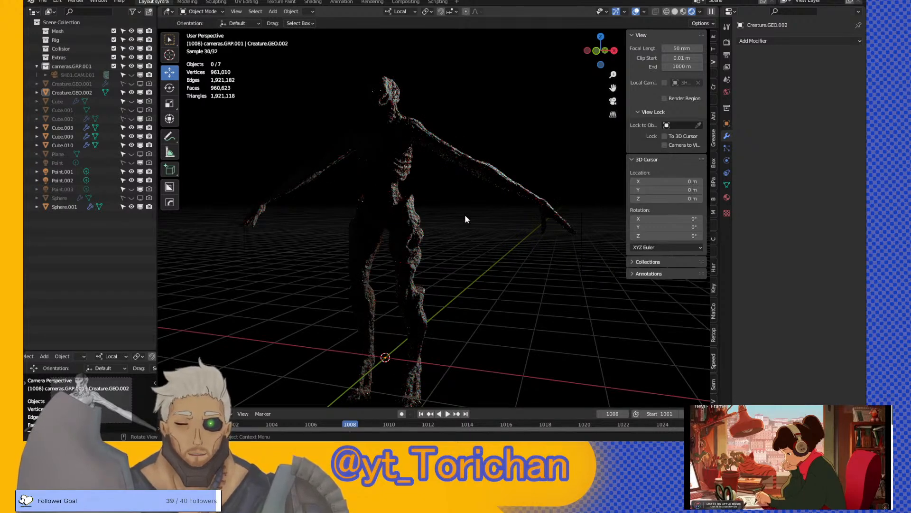
- Turn off Scene World for the rendered viewport and light the creature with the sunset environment
{"action": "left_click", "coordinate": [700, 12]}
{"action": "left_click", "coordinate": [662, 68]}
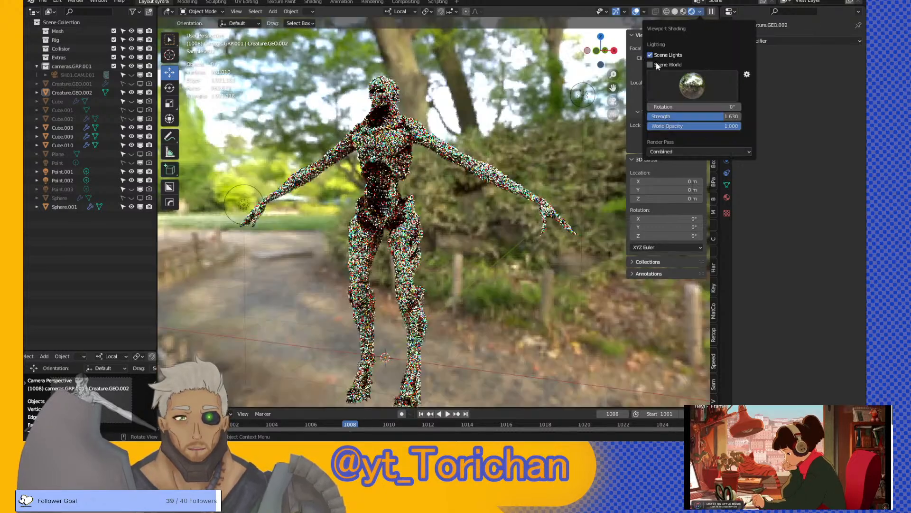
{"action": "left_click", "coordinate": [682, 90]}
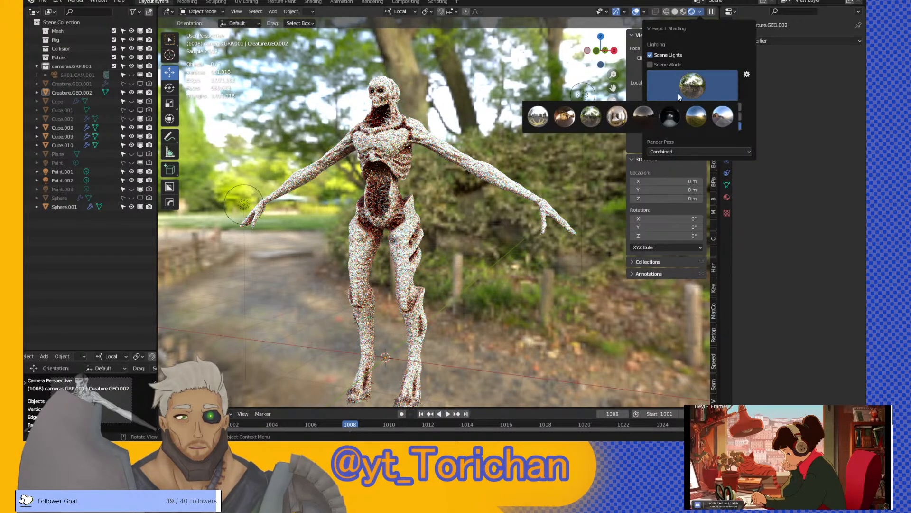
{"action": "left_click", "coordinate": [647, 117]}
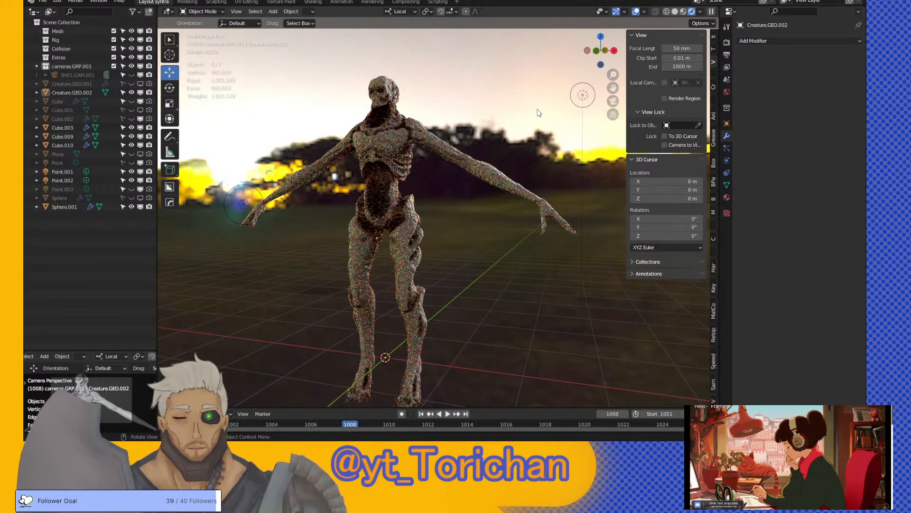
- Change the viewport lighting environment from the sunset to the bright courtyard HDRI
{"action": "middle_click_drag", "start_coordinate": [539, 113], "coordinate": [562, 106]}
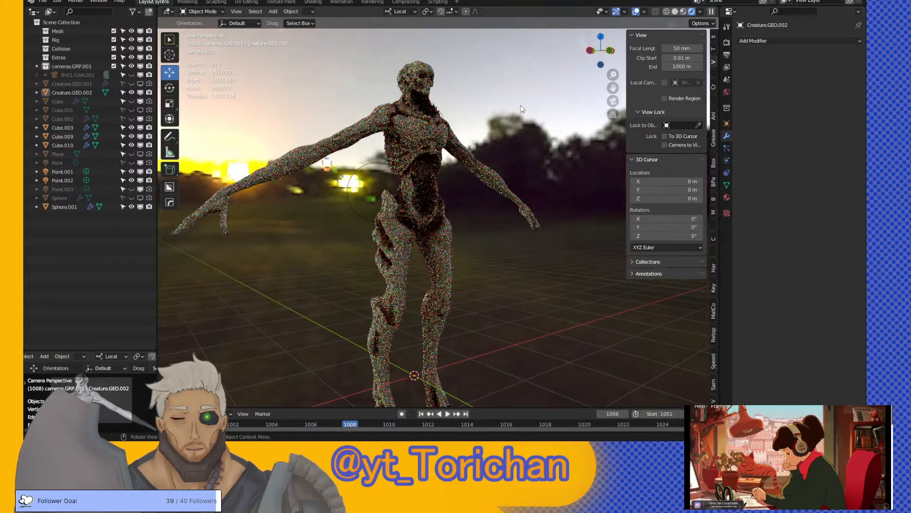
{"action": "left_click", "coordinate": [700, 12]}
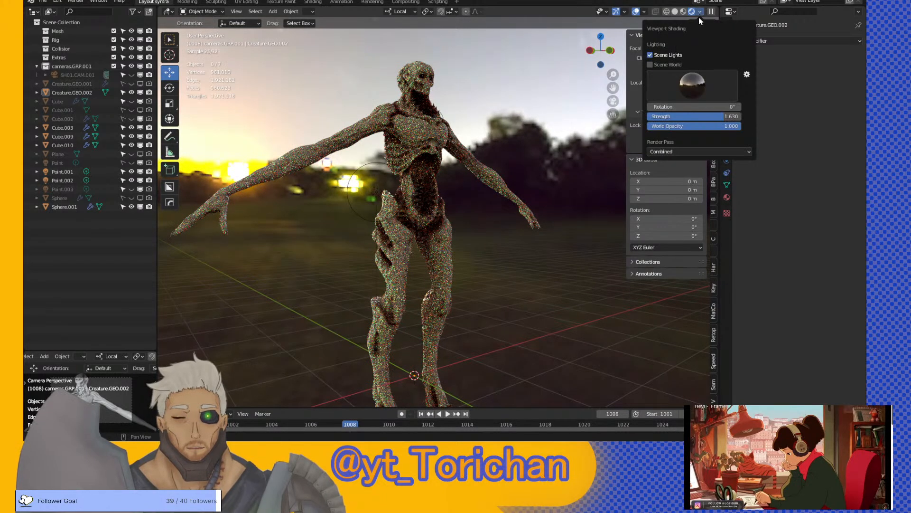
{"action": "left_click", "coordinate": [688, 82]}
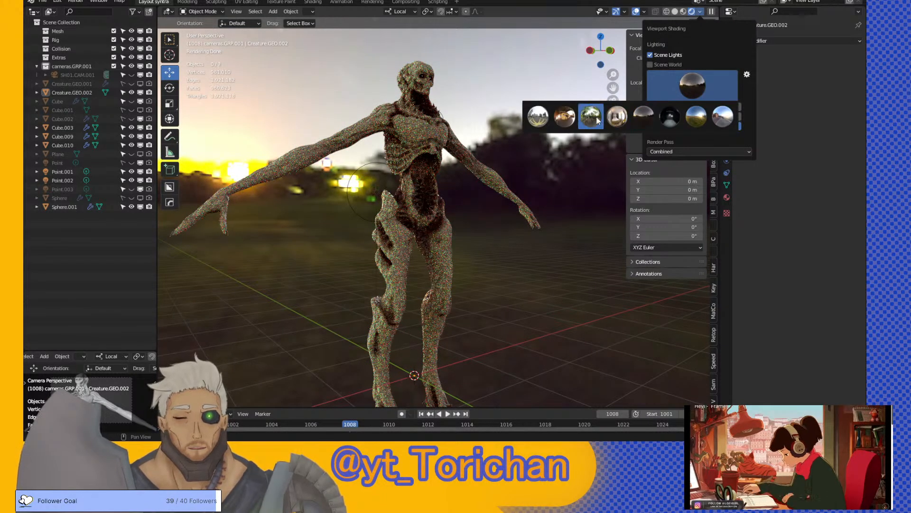
{"action": "left_click", "coordinate": [564, 116]}
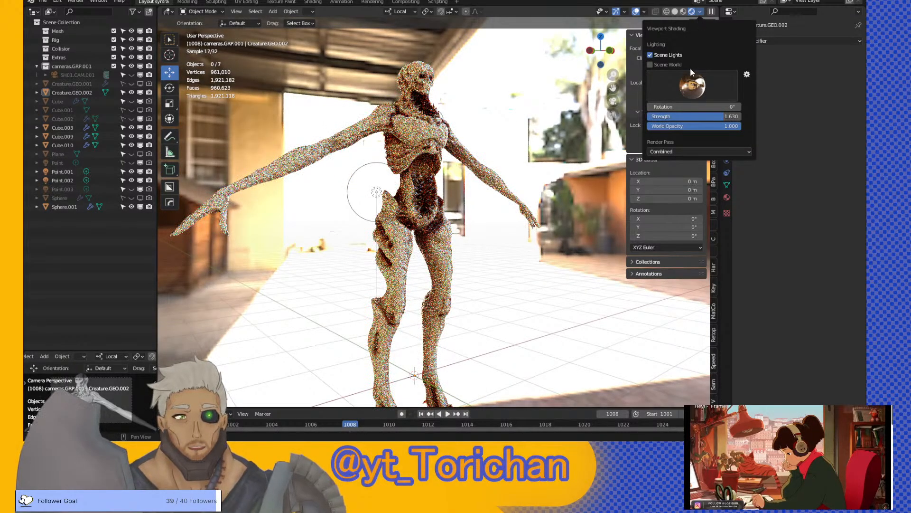
- Set the rendered preview's environment lighting to the dark studio HDRI with the bright lamp and save the file
{"action": "left_click", "coordinate": [688, 83]}
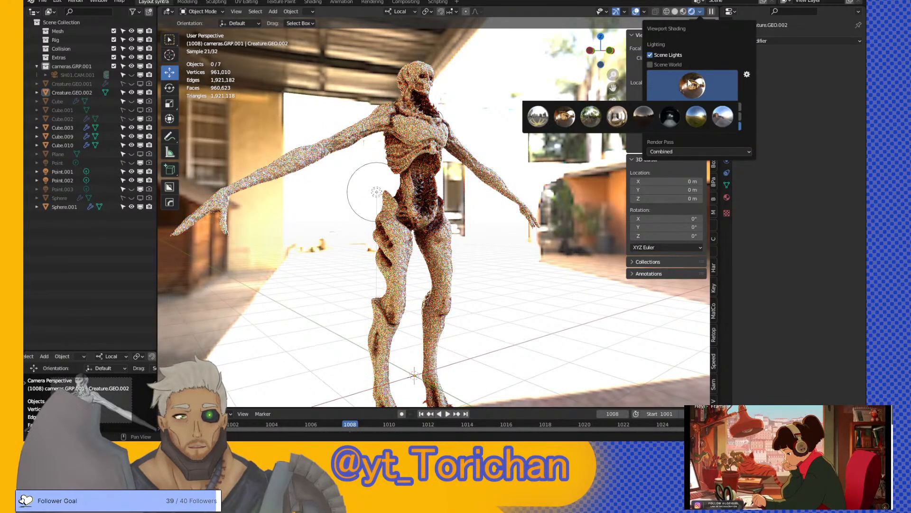
{"action": "left_click", "coordinate": [669, 118]}
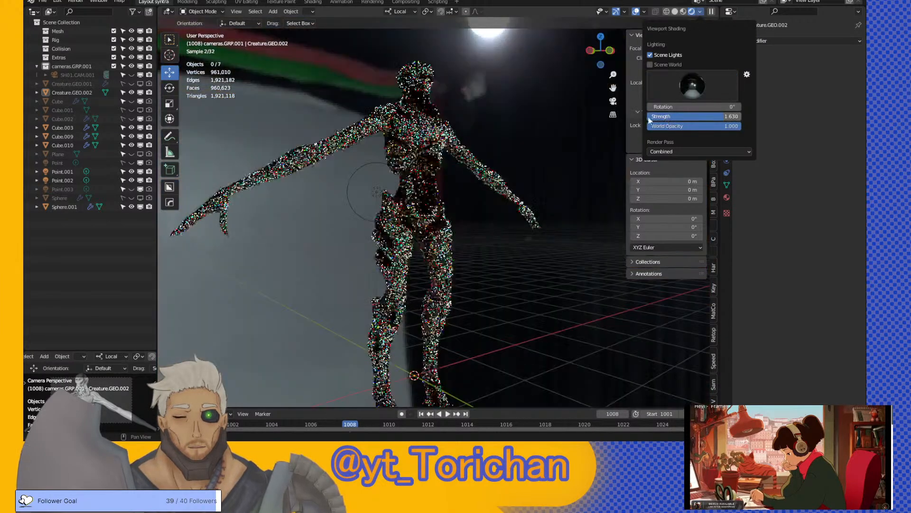
{"action": "left_click_drag", "start_coordinate": [600, 50], "coordinate": [410, 177]}
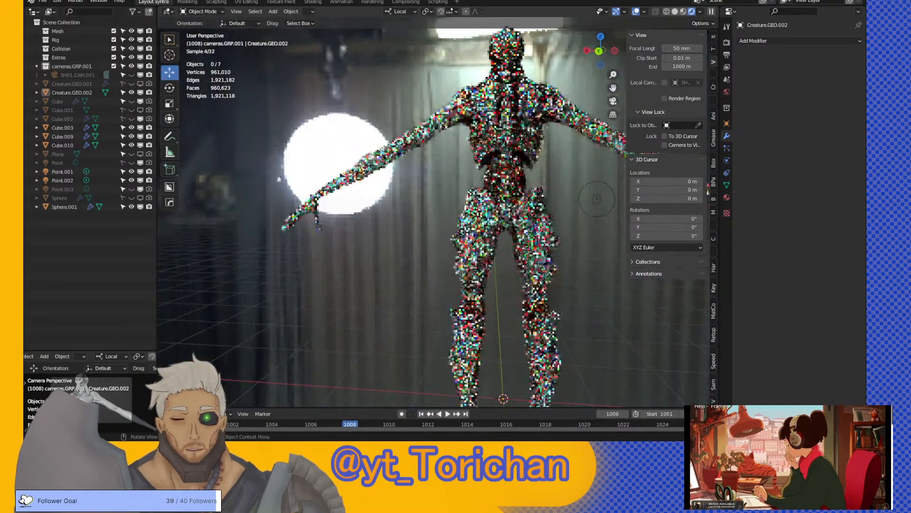
{"action": "middle_click_drag", "start_coordinate": [466, 165], "coordinate": [475, 139]}
{"action": "scroll", "coordinate": [467, 181], "scroll_direction": "up", "scroll_amount": 5}
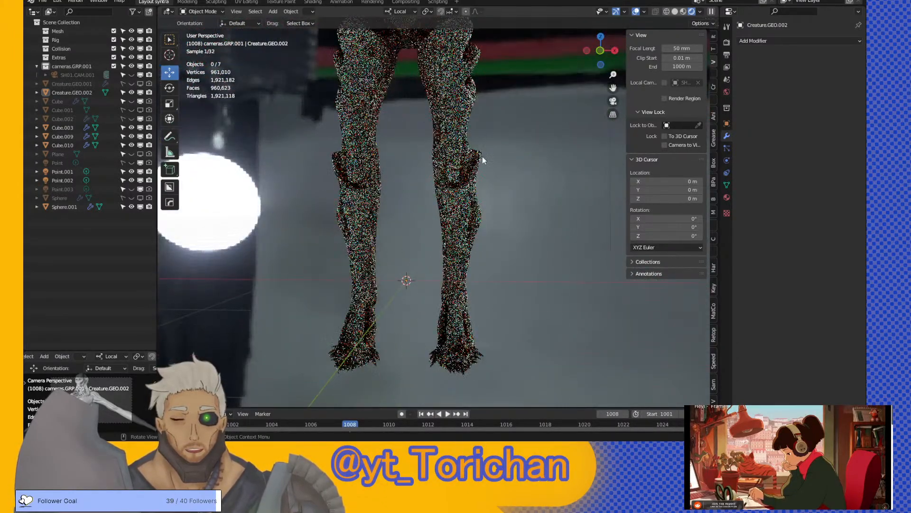
{"action": "middle_click_drag", "start_coordinate": [503, 196], "coordinate": [409, 189]}
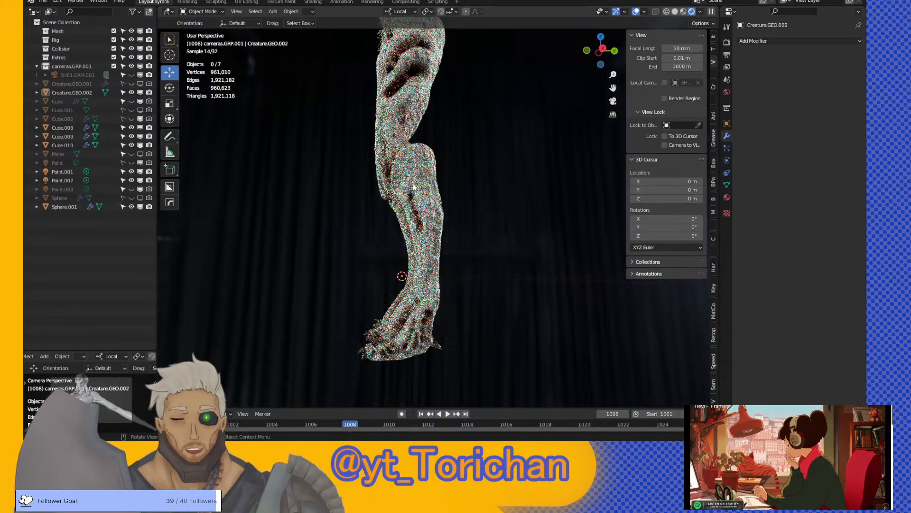
{"action": "middle_click_drag", "start_coordinate": [413, 183], "coordinate": [469, 115]}
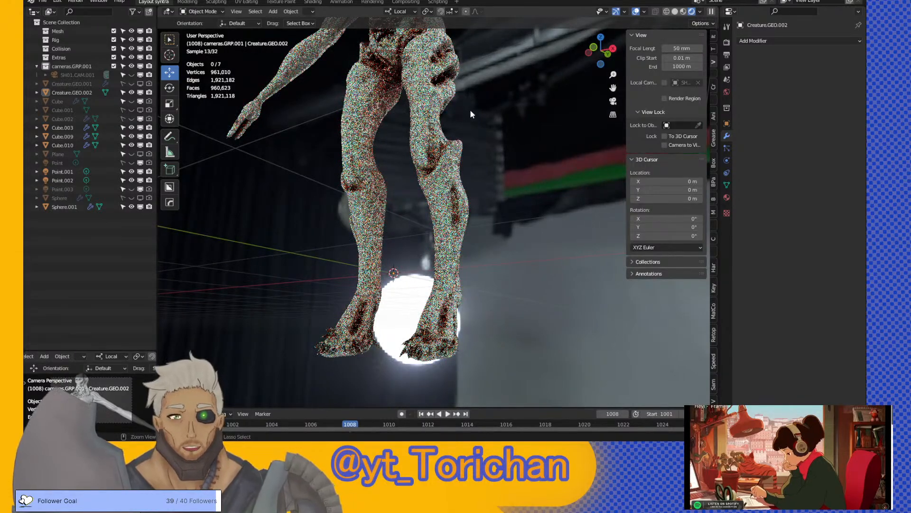
{"action": "key", "text": "ctrl+s"}
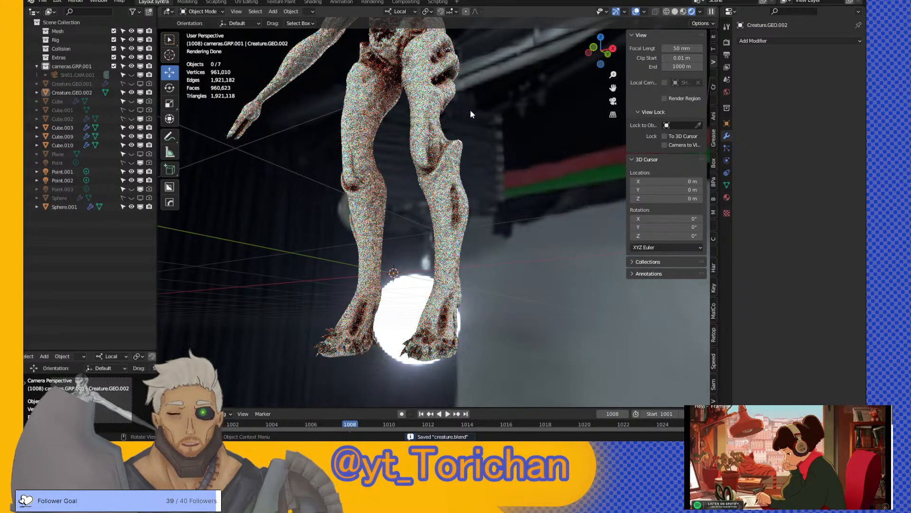
{"action": "middle_click_drag", "start_coordinate": [471, 114], "coordinate": [441, 184]}
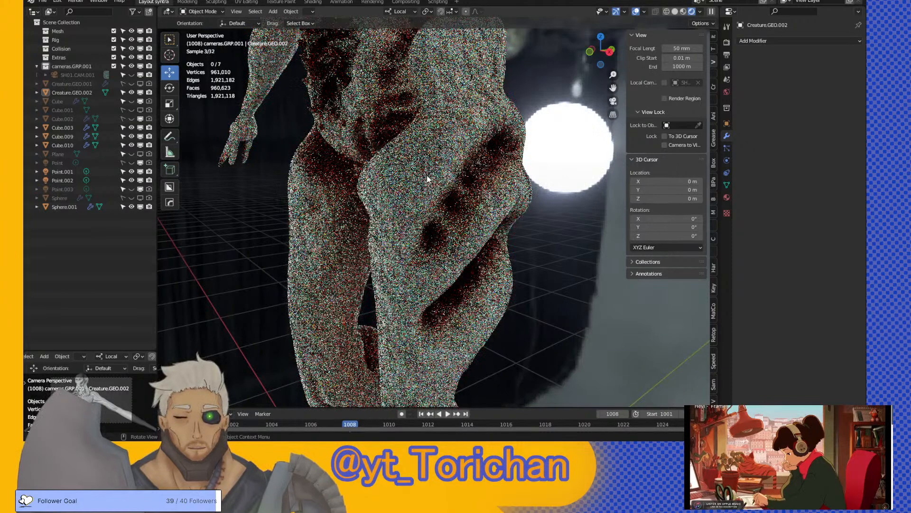
- Switch the viewport to solid shading with MatCap lighting
{"action": "left_click", "coordinate": [674, 12]}
{"action": "left_click", "coordinate": [712, 12]}
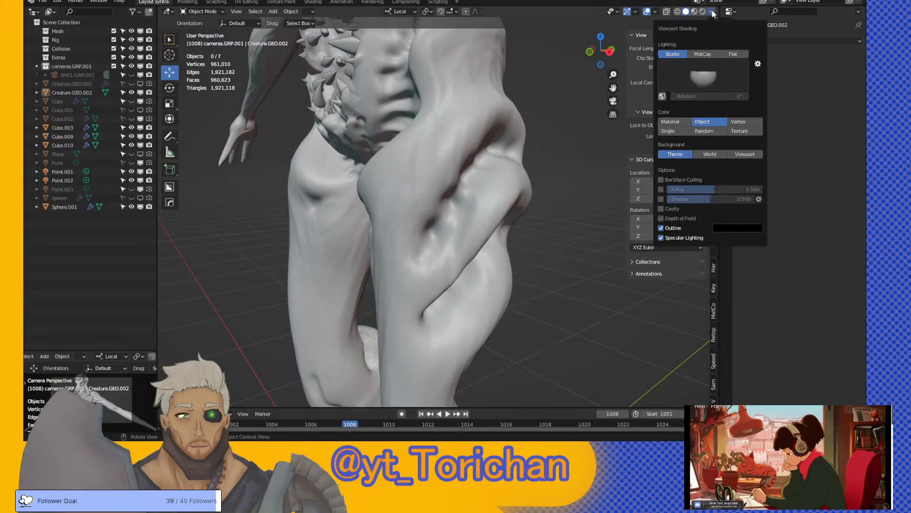
{"action": "left_click", "coordinate": [703, 54]}
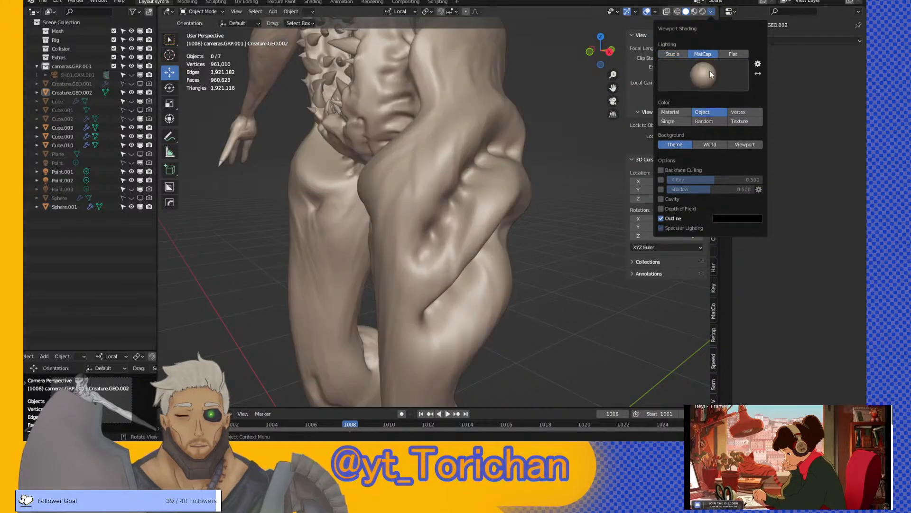
- Try flat lighting on the whole creature and return to MatCap lighting
{"action": "left_click", "coordinate": [739, 54]}
{"action": "mouse_move", "coordinate": [537, 109]}
{"action": "middle_mouse_down"}
{"action": "mouse_move", "coordinate": [508, 112]}
{"action": "mouse_move", "coordinate": [657, 115]}
{"action": "mouse_move", "coordinate": [611, 148]}
{"action": "mouse_move", "coordinate": [568, 220]}
{"action": "mouse_move", "coordinate": [550, 179]}
{"action": "mouse_move", "coordinate": [542, 108]}
{"action": "mouse_move", "coordinate": [406, 114]}
{"action": "mouse_move", "coordinate": [631, 115]}
{"action": "mouse_move", "coordinate": [528, 115]}
{"action": "mouse_move", "coordinate": [540, 124]}
{"action": "middle_mouse_up"}
{"action": "scroll", "coordinate": [551, 114], "scroll_direction": "down", "scroll_amount": 2}
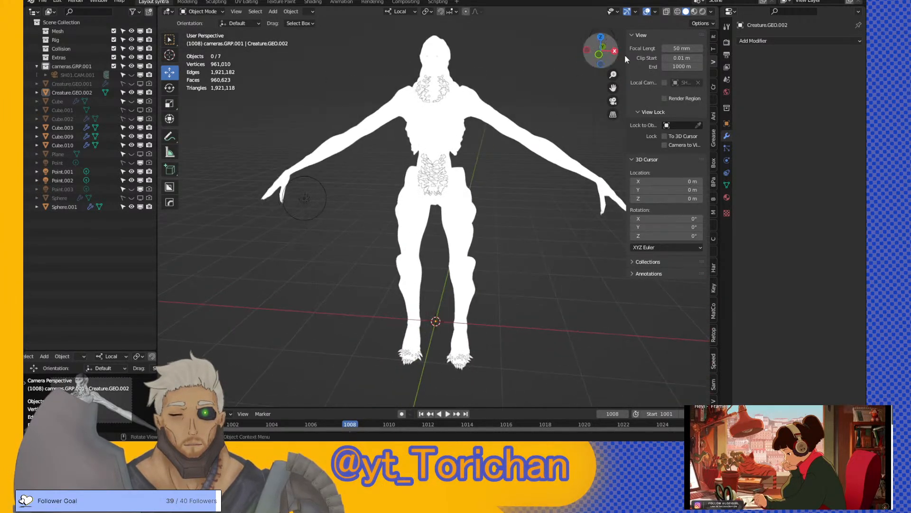
{"action": "left_click", "coordinate": [710, 12]}
{"action": "left_click", "coordinate": [699, 53]}
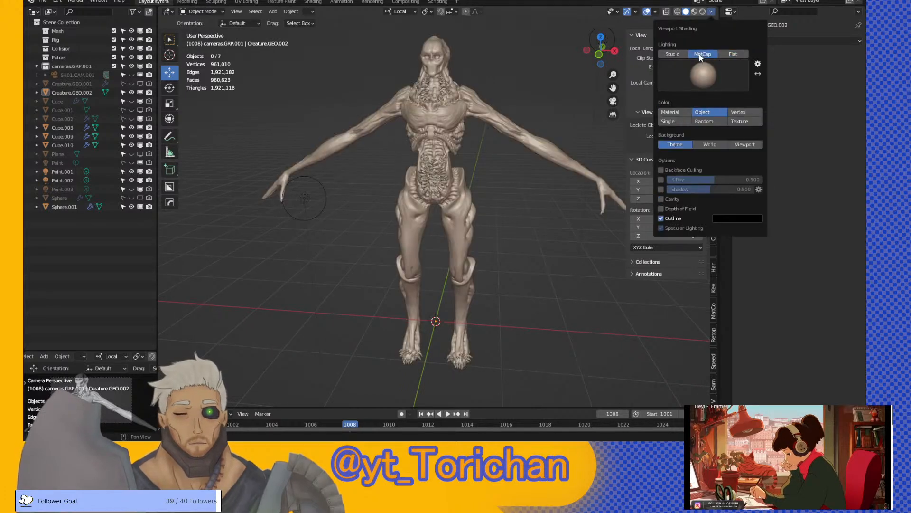
- Try the red, brown and pale pink matcaps on the creature
{"action": "left_click", "coordinate": [688, 90]}
{"action": "left_click", "coordinate": [574, 132]}
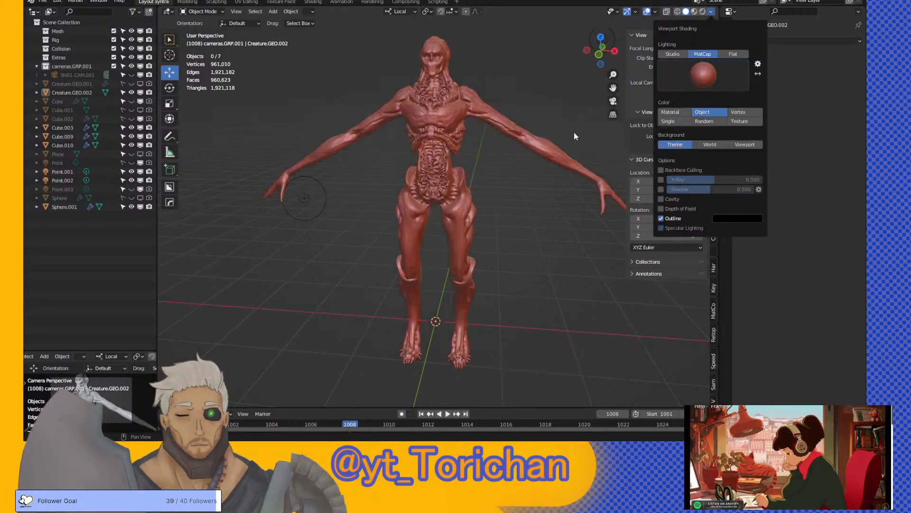
{"action": "left_click", "coordinate": [711, 12]}
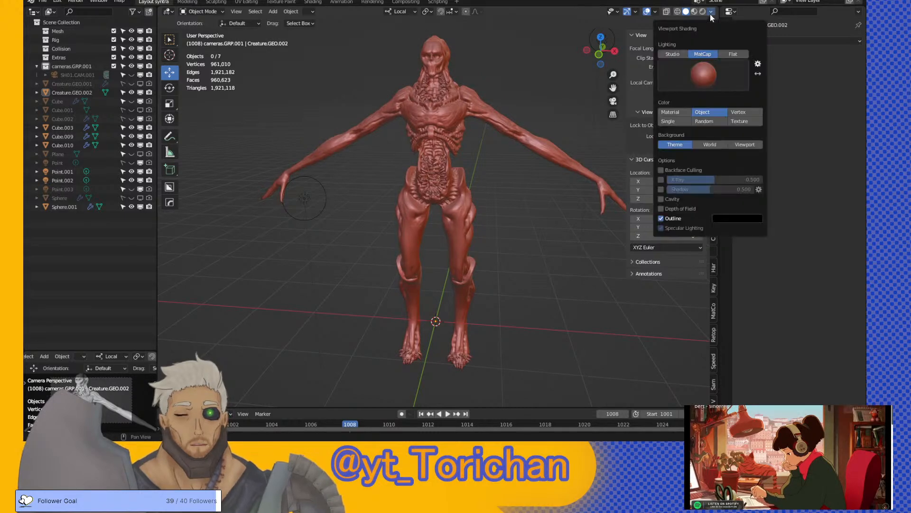
{"action": "left_click", "coordinate": [682, 89]}
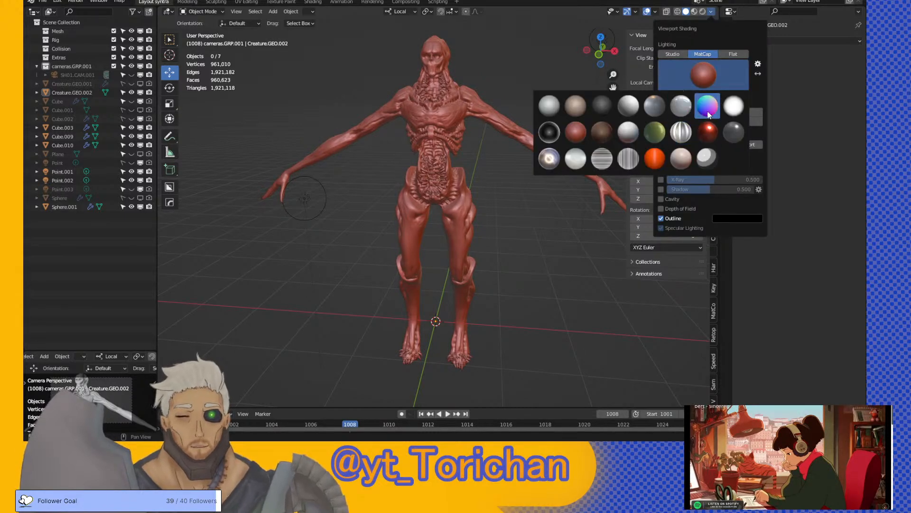
{"action": "left_click", "coordinate": [608, 137]}
{"action": "left_click", "coordinate": [687, 81]}
{"action": "left_click", "coordinate": [681, 158]}
{"action": "left_click", "coordinate": [672, 80]}
{"action": "left_click", "coordinate": [675, 153]}
{"action": "mouse_move", "coordinate": [552, 135]}
{"action": "middle_mouse_down"}
{"action": "mouse_move", "coordinate": [375, 129]}
{"action": "mouse_move", "coordinate": [626, 64]}
{"action": "middle_mouse_up"}
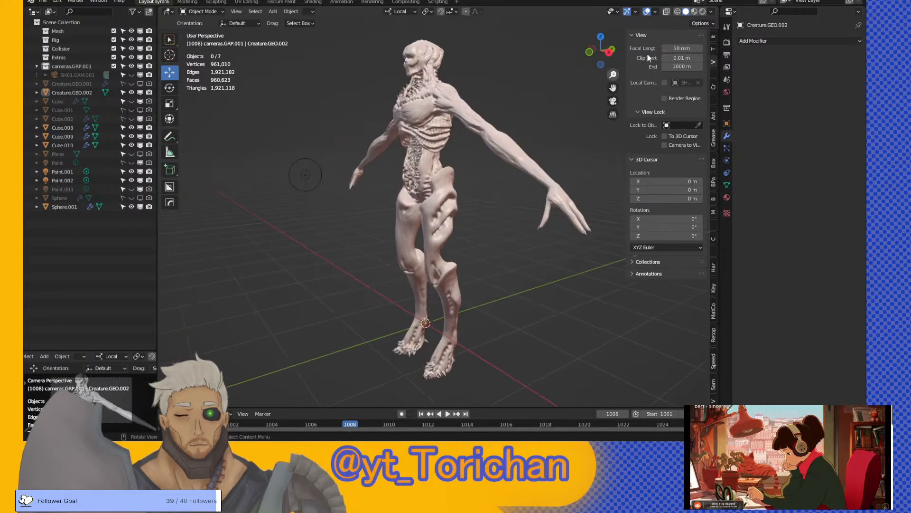
- Apply the light grey matcap to the solid viewport shading
{"action": "left_click", "coordinate": [711, 11]}
{"action": "left_click", "coordinate": [690, 82]}
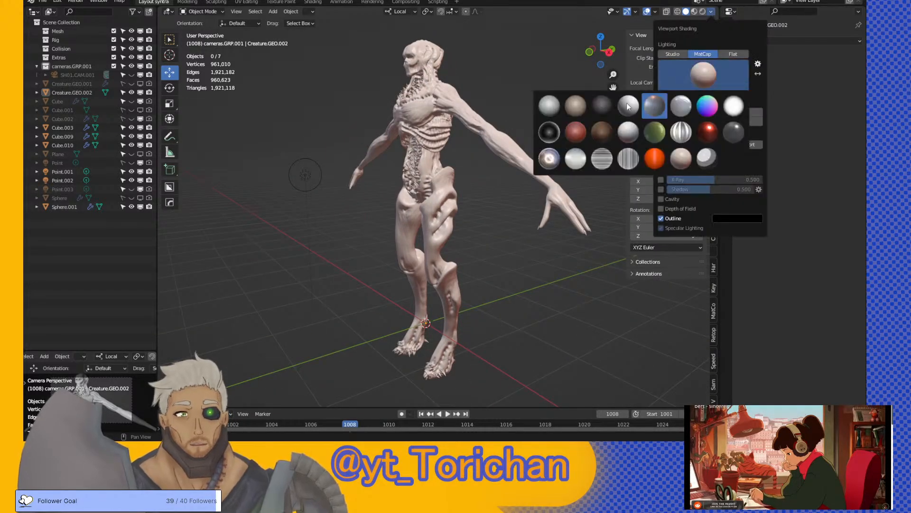
{"action": "left_click", "coordinate": [558, 106]}
- Turn on the Cavity effect in the solid viewport shading
{"action": "middle_click_drag", "start_coordinate": [483, 124], "coordinate": [558, 210]}
{"action": "scroll", "coordinate": [549, 124], "scroll_direction": "up", "scroll_amount": 5}
{"action": "middle_click_drag", "start_coordinate": [552, 150], "coordinate": [518, 228], "text": "shift"}
{"action": "scroll", "coordinate": [520, 193], "scroll_direction": "up", "scroll_amount": 4}
{"action": "scroll", "coordinate": [520, 192], "scroll_direction": "down", "scroll_amount": 4}
{"action": "left_click", "coordinate": [711, 12]}
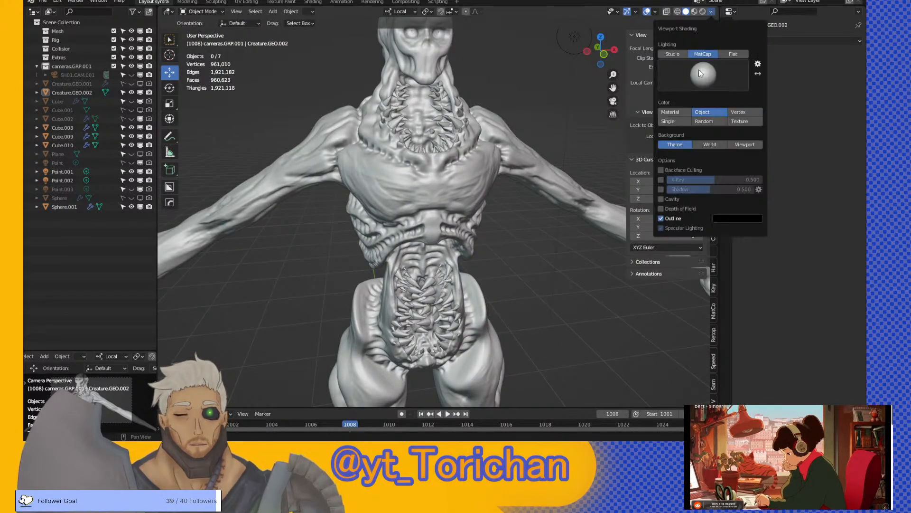
{"action": "left_click", "coordinate": [662, 199]}
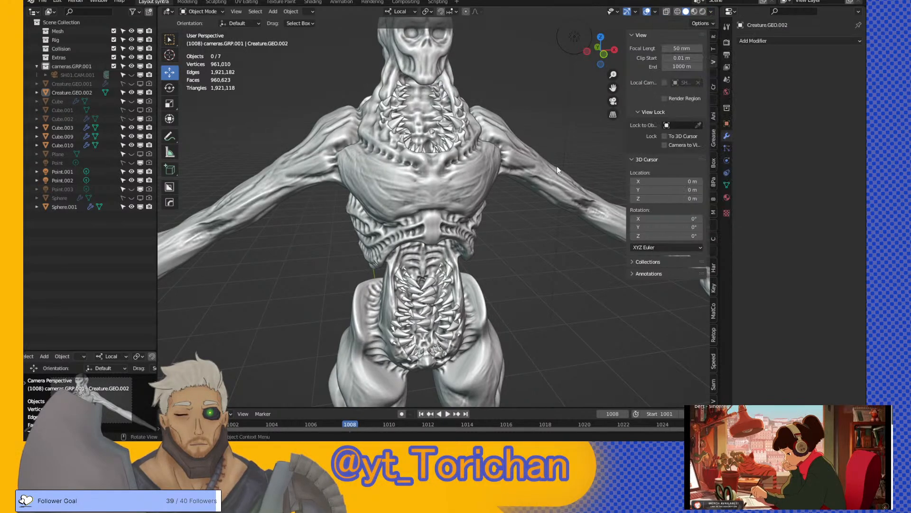
- Bring the creature's whole lower body into view and save the file
{"action": "scroll", "coordinate": [544, 163], "scroll_direction": "down", "scroll_amount": 4}
{"action": "mouse_move", "coordinate": [544, 163]}
{"action": "middle_mouse_down"}
{"action": "mouse_move", "coordinate": [341, 153]}
{"action": "mouse_move", "coordinate": [402, 229]}
{"action": "mouse_move", "coordinate": [382, 113]}
{"action": "mouse_move", "coordinate": [471, 181]}
{"action": "mouse_move", "coordinate": [592, 182]}
{"action": "middle_mouse_up"}
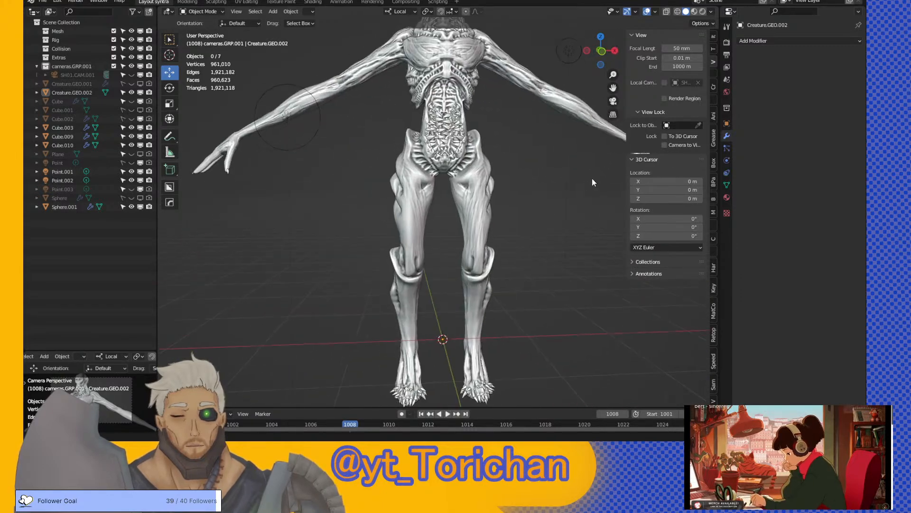
{"action": "key", "text": "ctrl+s"}
- Examine the sculpted detail on the creature's legs, hips, ribs and spiked abdomen from several angles
{"action": "middle_click_drag", "start_coordinate": [536, 197], "coordinate": [459, 148]}
{"action": "scroll", "coordinate": [522, 176], "scroll_direction": "up", "scroll_amount": 3}
{"action": "scroll", "coordinate": [516, 205], "scroll_direction": "up", "scroll_amount": 4}
{"action": "scroll", "coordinate": [518, 209], "scroll_direction": "down", "scroll_amount": 3}
{"action": "scroll", "coordinate": [504, 195], "scroll_direction": "up", "scroll_amount": 2}
{"action": "mouse_move", "coordinate": [464, 153]}
{"action": "middle_mouse_down"}
{"action": "mouse_move", "coordinate": [471, 169]}
{"action": "mouse_move", "coordinate": [463, 144]}
{"action": "mouse_move", "coordinate": [455, 155]}
{"action": "middle_mouse_up"}
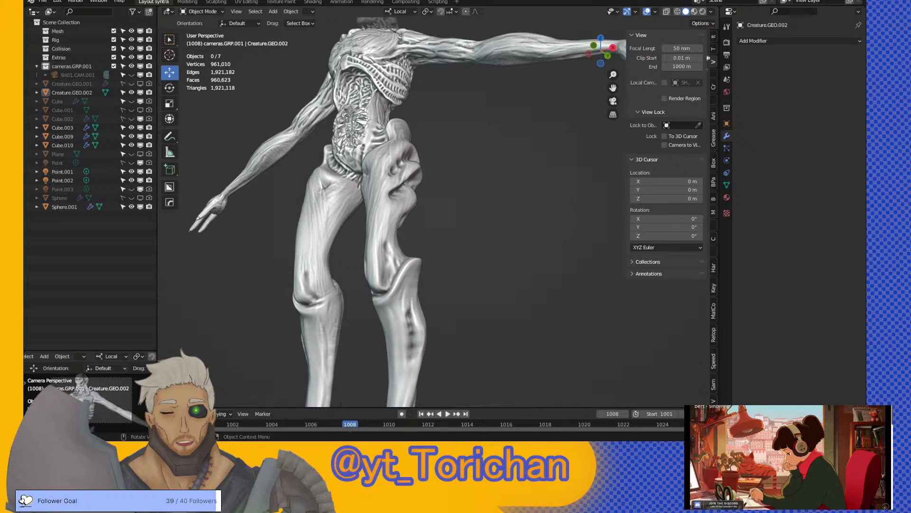
{"action": "middle_click_drag", "start_coordinate": [426, 161], "coordinate": [455, 217]}
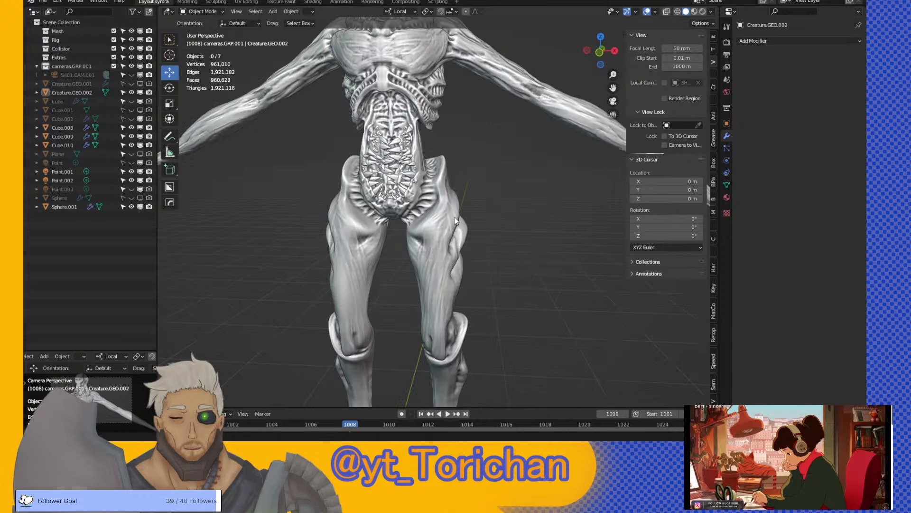
{"action": "scroll", "coordinate": [455, 217], "scroll_direction": "up", "scroll_amount": 6}
{"action": "scroll", "coordinate": [451, 206], "scroll_direction": "down", "scroll_amount": 4}
{"action": "middle_click_drag", "start_coordinate": [443, 167], "coordinate": [472, 180]}
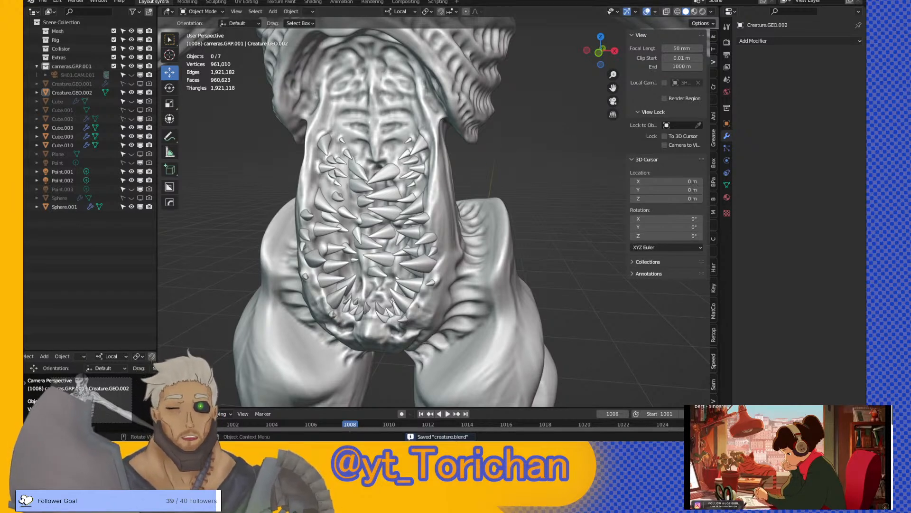
- Turn off the Cavity effect in the solid viewport shading
{"action": "left_click", "coordinate": [656, 12]}
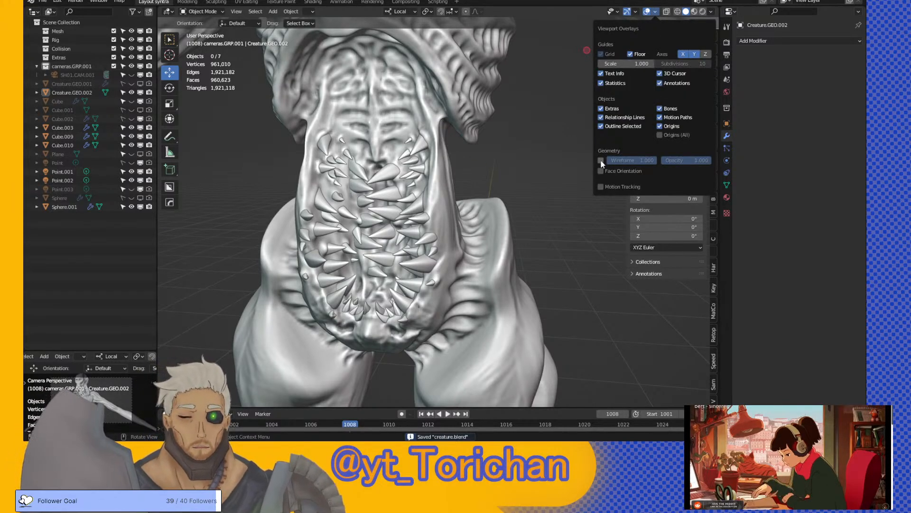
{"action": "left_click", "coordinate": [710, 12]}
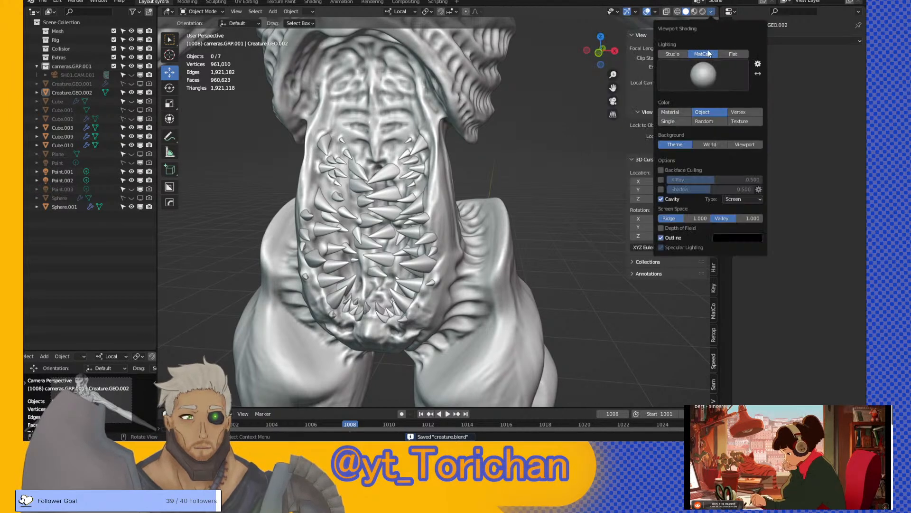
{"action": "left_click", "coordinate": [661, 199]}
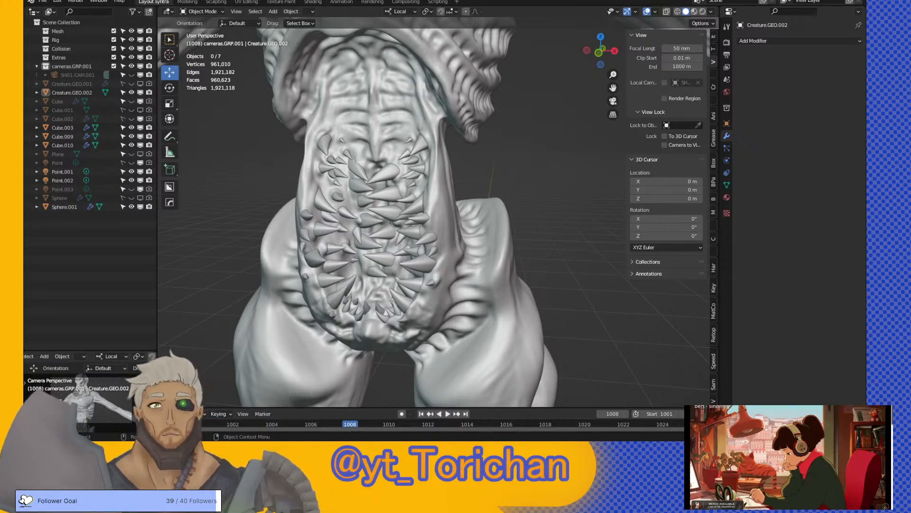
{"action": "middle_click_drag", "start_coordinate": [517, 127], "coordinate": [479, 128]}
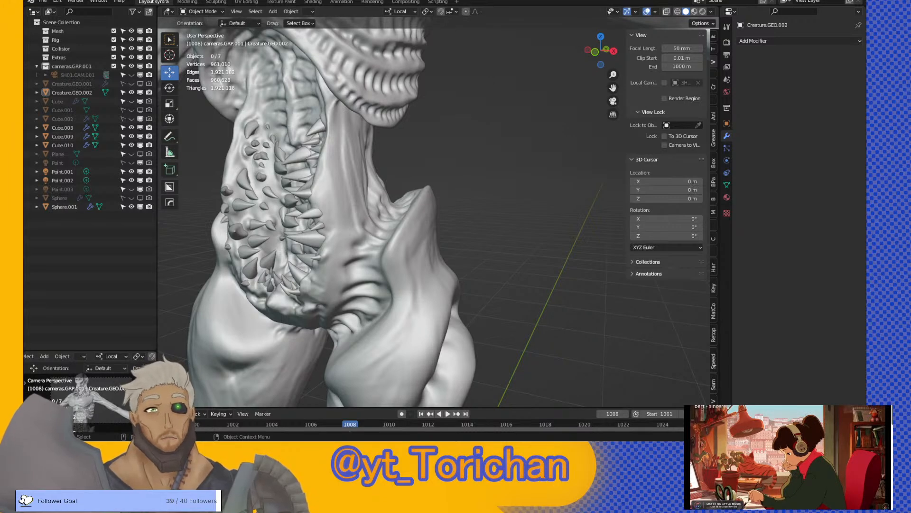
{"action": "mouse_move", "coordinate": [747, 480]}
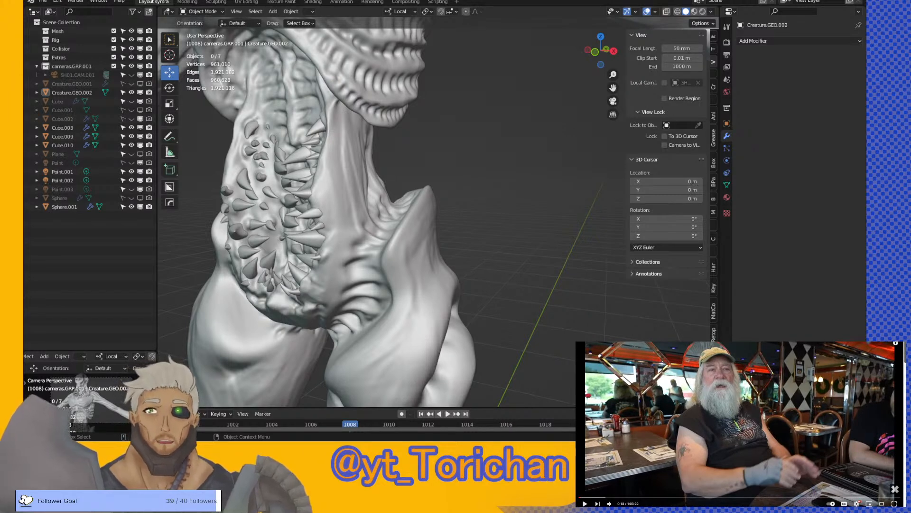
{"action": "left_click", "coordinate": [690, 415]}
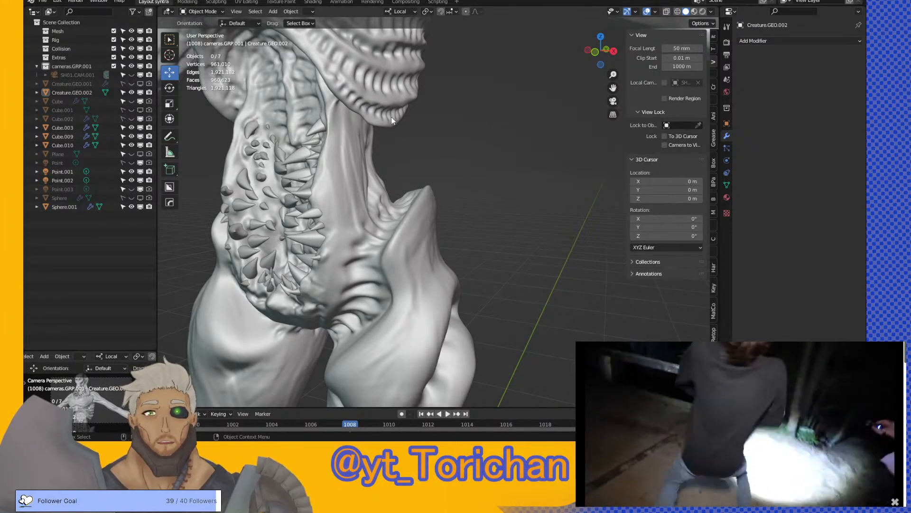
- Select the creature's body mesh, save the file and switch to the Sculpting workspace
{"action": "left_click", "coordinate": [376, 111]}
{"action": "key", "text": "ctrl+s"}
{"action": "middle_click_drag", "start_coordinate": [371, 98], "coordinate": [368, 143]}
{"action": "scroll", "coordinate": [438, 107], "scroll_direction": "up", "scroll_amount": 4}
{"action": "scroll", "coordinate": [440, 107], "scroll_direction": "down", "scroll_amount": 3}
{"action": "middle_click_drag", "start_coordinate": [424, 150], "coordinate": [481, 161]}
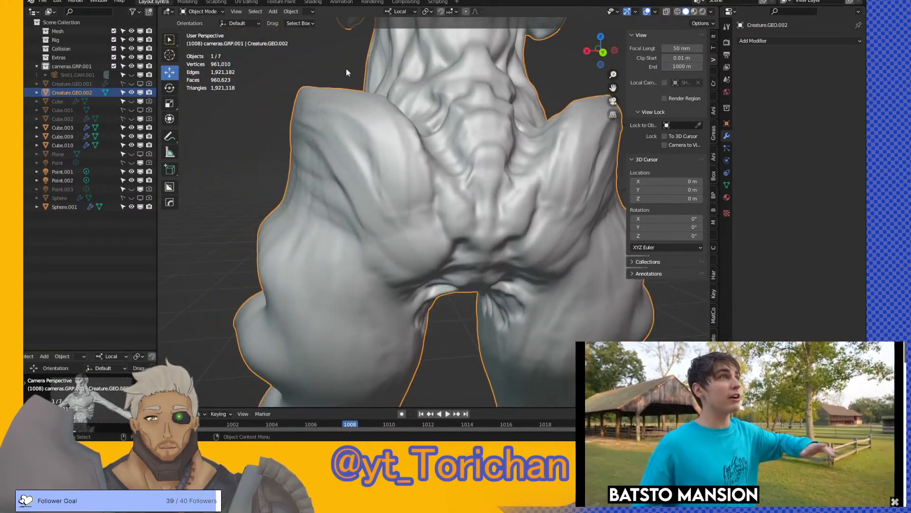
{"action": "left_click", "coordinate": [222, 3]}
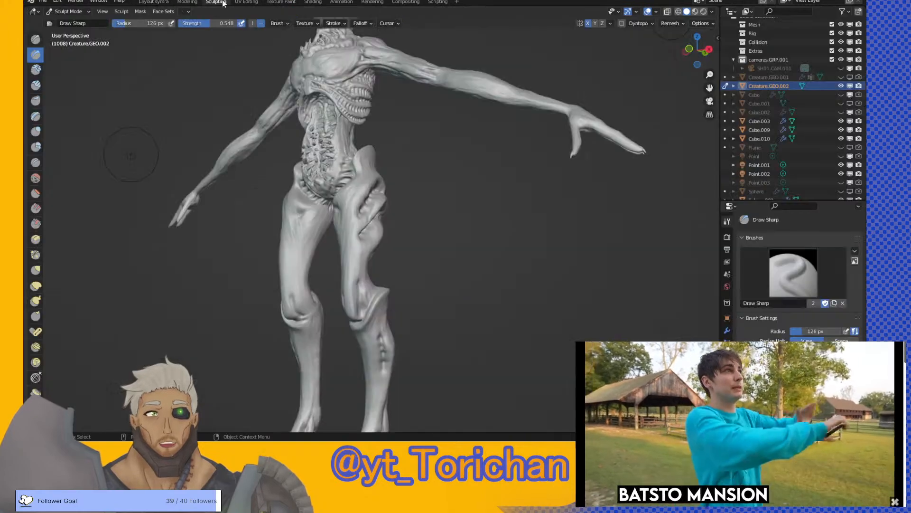
- Carve sharp creases across the deep fold on the outer thigh using the Draw Sharp brush
{"action": "scroll", "coordinate": [291, 119], "scroll_direction": "up", "scroll_amount": 5}
{"action": "mouse_move", "coordinate": [396, 163]}
{"action": "middle_mouse_down"}
{"action": "mouse_move", "coordinate": [308, 172]}
{"action": "mouse_move", "coordinate": [361, 172]}
{"action": "middle_mouse_up"}
{"action": "scroll", "coordinate": [396, 172], "scroll_direction": "up", "scroll_amount": 6}
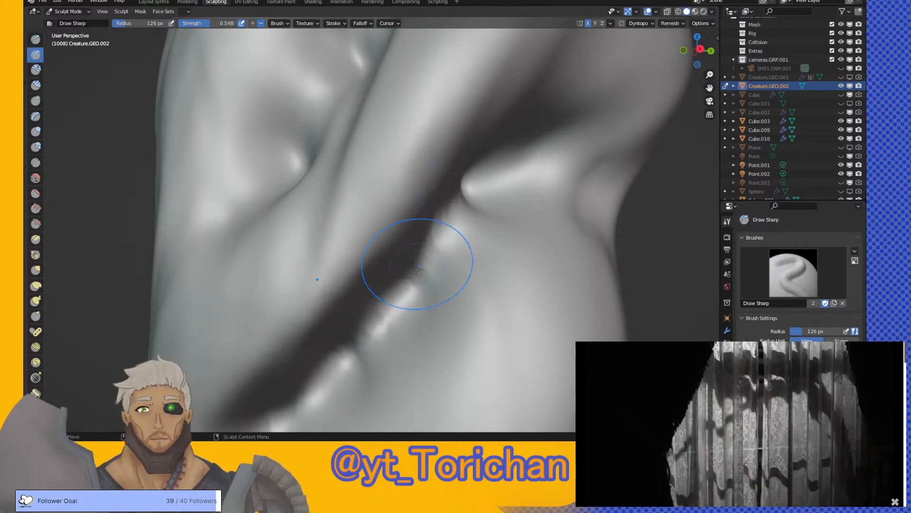
{"action": "left_click_drag", "start_coordinate": [368, 340], "coordinate": [385, 366]}
{"action": "middle_click_drag", "start_coordinate": [427, 326], "coordinate": [423, 295]}
{"action": "left_click_drag", "start_coordinate": [423, 296], "coordinate": [375, 234]}
{"action": "left_click_drag", "start_coordinate": [320, 312], "coordinate": [337, 328]}
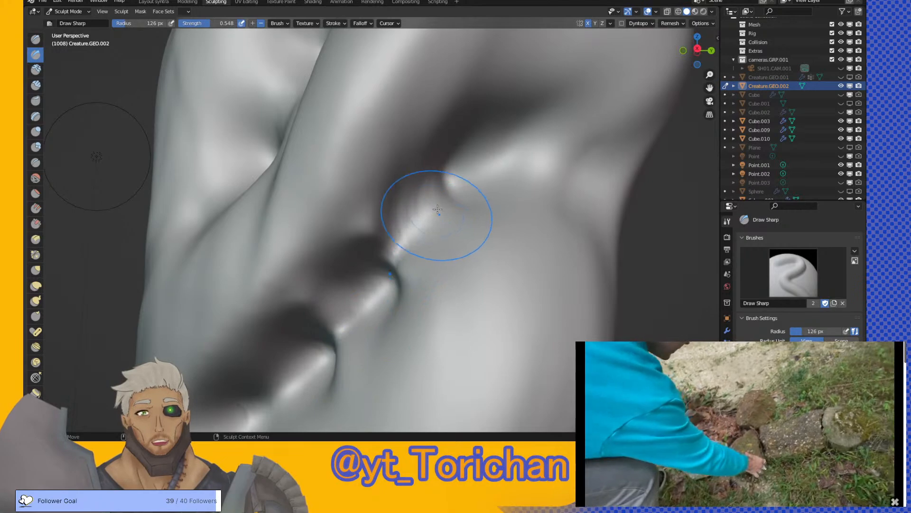
{"action": "left_click_drag", "start_coordinate": [455, 210], "coordinate": [443, 206]}
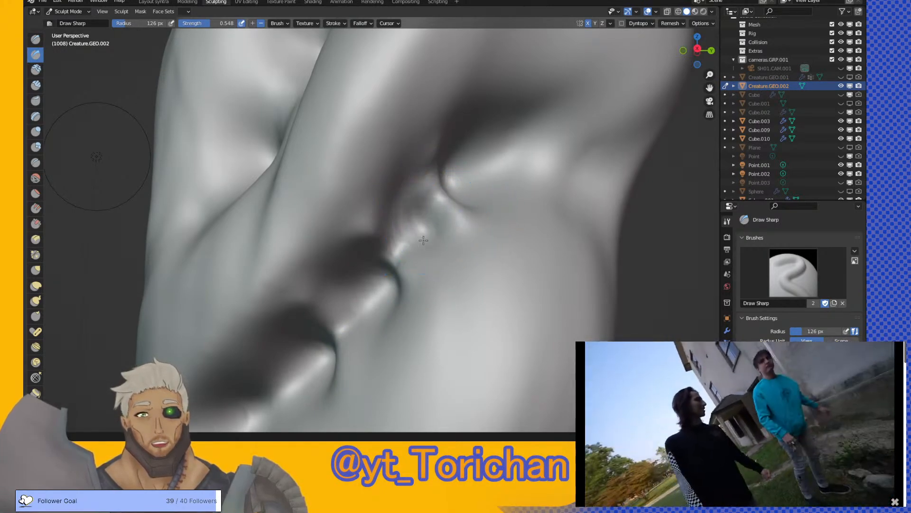
- Continue the short sharp creases toward the upper and lower ends of the outer thigh fold
{"action": "mouse_move", "coordinate": [466, 207]}
{"action": "middle_mouse_down"}
{"action": "mouse_move", "coordinate": [442, 228]}
{"action": "mouse_move", "coordinate": [454, 198]}
{"action": "middle_mouse_up"}
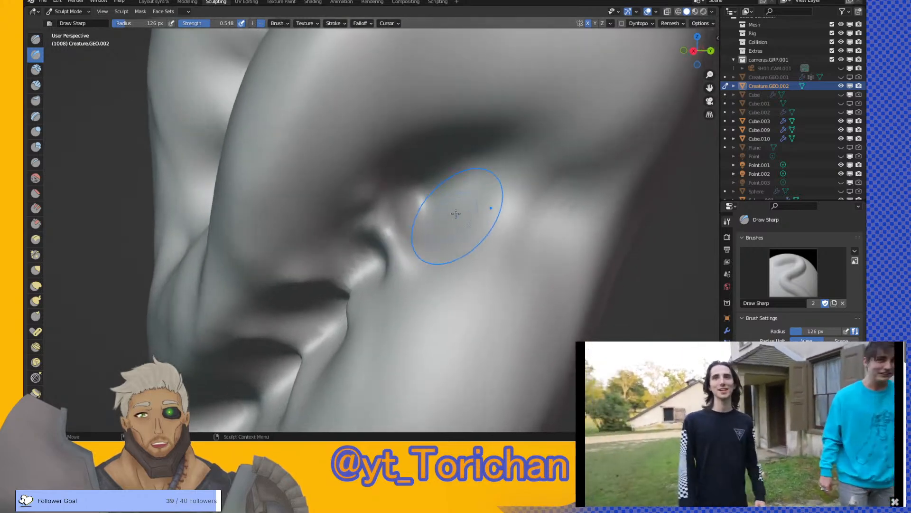
{"action": "mouse_move", "coordinate": [508, 179]}
{"action": "left_mouse_down"}
{"action": "mouse_move", "coordinate": [497, 212]}
{"action": "mouse_move", "coordinate": [501, 201]}
{"action": "mouse_move", "coordinate": [472, 187]}
{"action": "mouse_move", "coordinate": [484, 175]}
{"action": "mouse_move", "coordinate": [458, 211]}
{"action": "left_mouse_up"}
{"action": "left_click_drag", "start_coordinate": [447, 167], "coordinate": [449, 184]}
{"action": "mouse_move", "coordinate": [514, 190]}
{"action": "left_mouse_down"}
{"action": "mouse_move", "coordinate": [513, 161]}
{"action": "mouse_move", "coordinate": [504, 207]}
{"action": "left_mouse_up"}
{"action": "mouse_move", "coordinate": [499, 209]}
{"action": "middle_mouse_down"}
{"action": "mouse_move", "coordinate": [505, 199]}
{"action": "mouse_move", "coordinate": [480, 234]}
{"action": "mouse_move", "coordinate": [386, 315]}
{"action": "middle_mouse_up"}
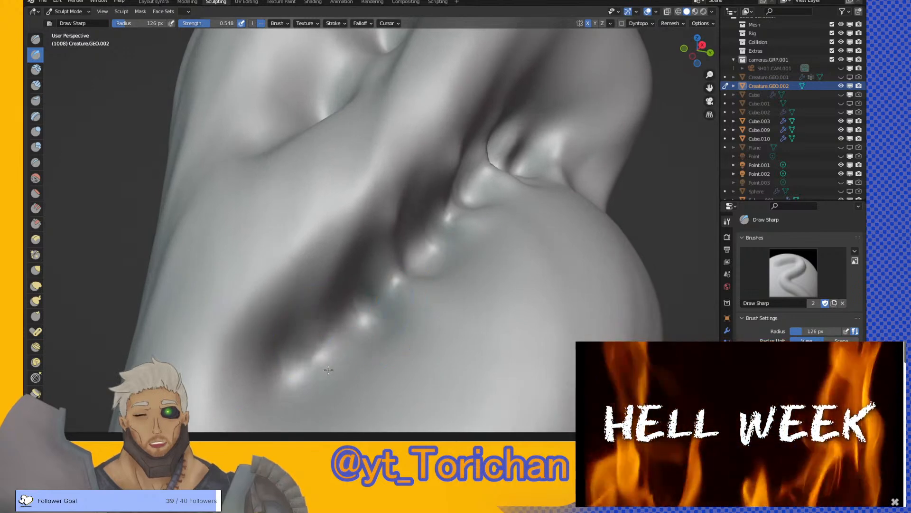
{"action": "left_click_drag", "start_coordinate": [325, 368], "coordinate": [316, 355]}
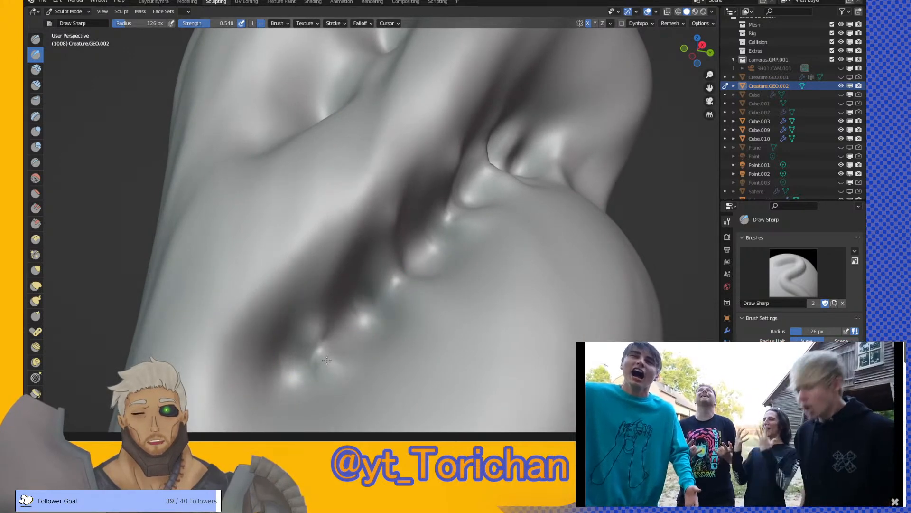
{"action": "mouse_move", "coordinate": [334, 360]}
{"action": "left_mouse_down"}
{"action": "mouse_move", "coordinate": [317, 332]}
{"action": "mouse_move", "coordinate": [332, 360]}
{"action": "left_mouse_up"}
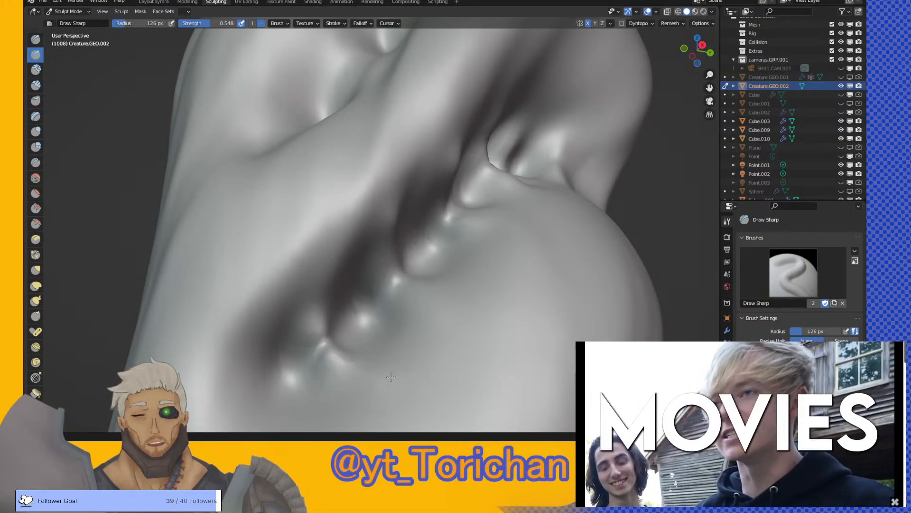
- Examine the creased folds down the outer thigh and around the hip from several angles
{"action": "mouse_move", "coordinate": [318, 303]}
{"action": "middle_mouse_down"}
{"action": "mouse_move", "coordinate": [320, 347]}
{"action": "mouse_move", "coordinate": [269, 409]}
{"action": "middle_mouse_up"}
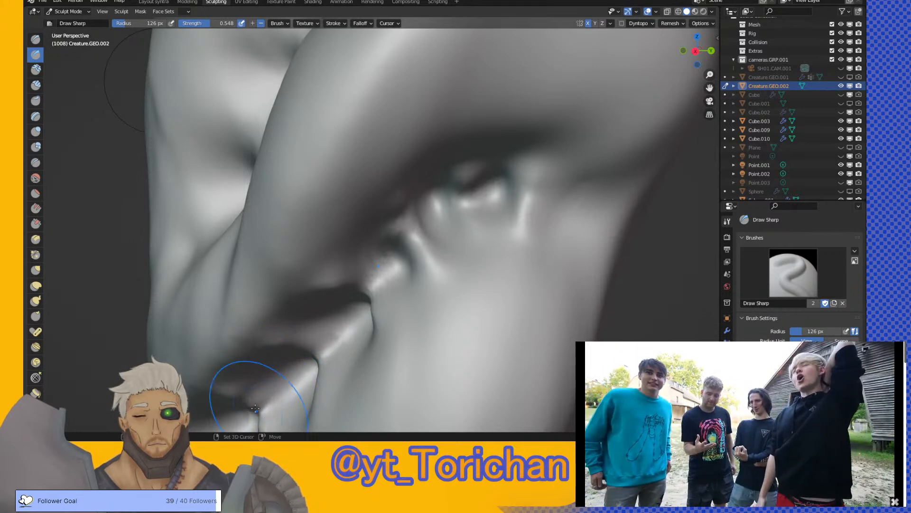
{"action": "mouse_move", "coordinate": [244, 376]}
{"action": "middle_mouse_down"}
{"action": "mouse_move", "coordinate": [418, 234]}
{"action": "mouse_move", "coordinate": [437, 255]}
{"action": "mouse_move", "coordinate": [417, 295]}
{"action": "mouse_move", "coordinate": [427, 285]}
{"action": "middle_mouse_up"}
{"action": "mouse_move", "coordinate": [389, 412]}
{"action": "middle_mouse_down"}
{"action": "mouse_move", "coordinate": [414, 337]}
{"action": "mouse_move", "coordinate": [403, 332]}
{"action": "middle_mouse_up"}
{"action": "middle_click_drag", "start_coordinate": [415, 321], "coordinate": [386, 312]}
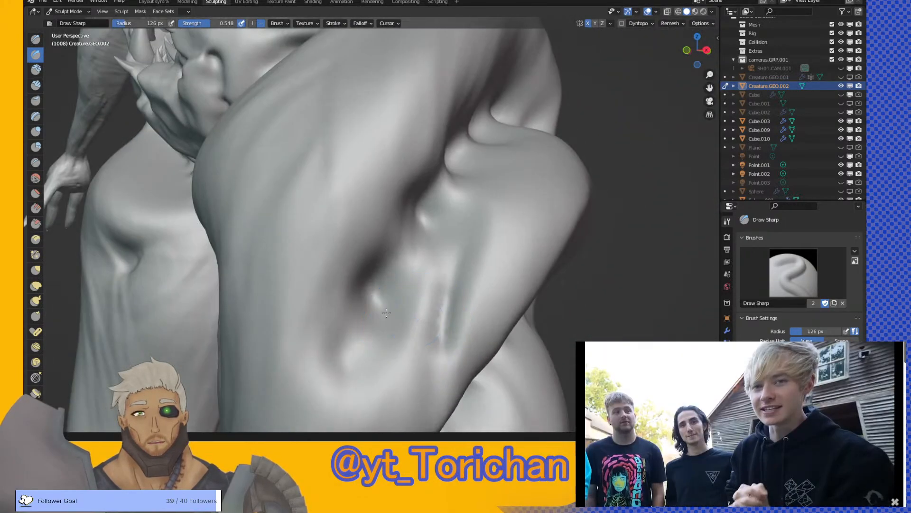
{"action": "mouse_move", "coordinate": [363, 362]}
{"action": "middle_mouse_down"}
{"action": "mouse_move", "coordinate": [348, 367]}
{"action": "mouse_move", "coordinate": [428, 326]}
{"action": "mouse_move", "coordinate": [394, 337]}
{"action": "middle_mouse_up"}
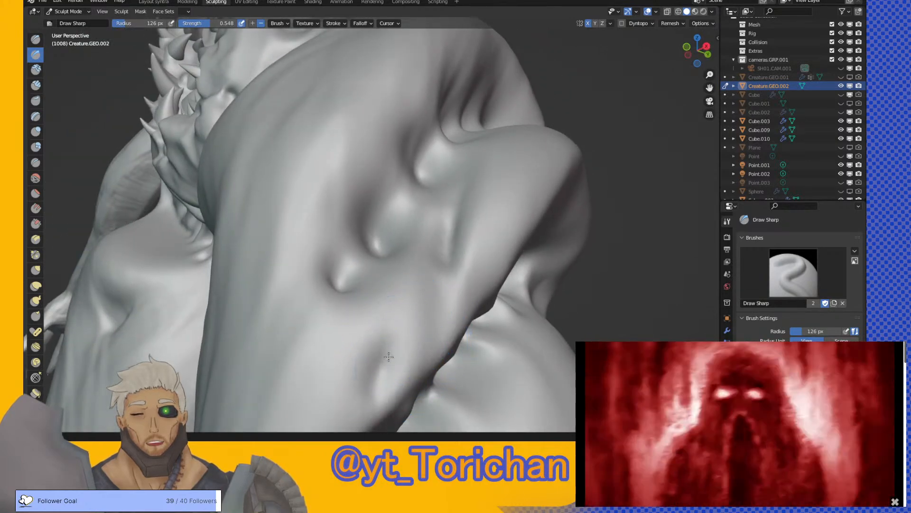
{"action": "middle_click_drag", "start_coordinate": [419, 278], "coordinate": [405, 282], "text": "shift"}
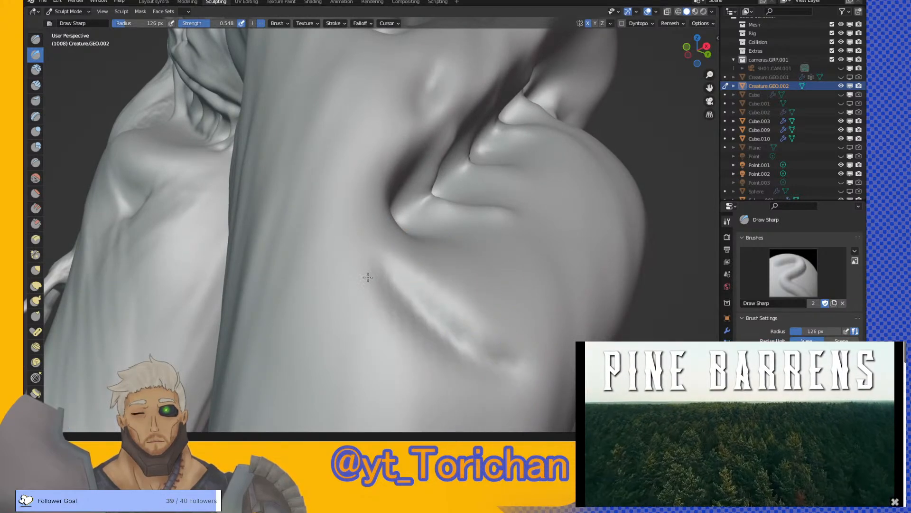
{"action": "middle_click_drag", "start_coordinate": [577, 222], "coordinate": [538, 206]}
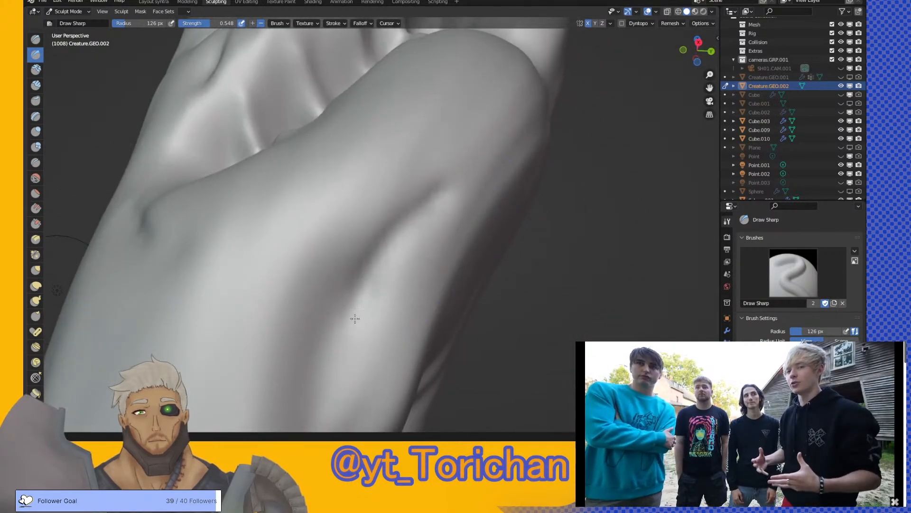
{"action": "mouse_move", "coordinate": [372, 309]}
{"action": "middle_mouse_down", "text": "shift"}
{"action": "mouse_move", "coordinate": [480, 164]}
{"action": "mouse_move", "coordinate": [429, 243]}
{"action": "mouse_move", "coordinate": [438, 181]}
{"action": "mouse_move", "coordinate": [441, 290]}
{"action": "mouse_move", "coordinate": [449, 280]}
{"action": "mouse_move", "coordinate": [437, 254]}
{"action": "mouse_move", "coordinate": [477, 249]}
{"action": "mouse_move", "coordinate": [501, 279]}
{"action": "middle_mouse_up", "text": "shift"}
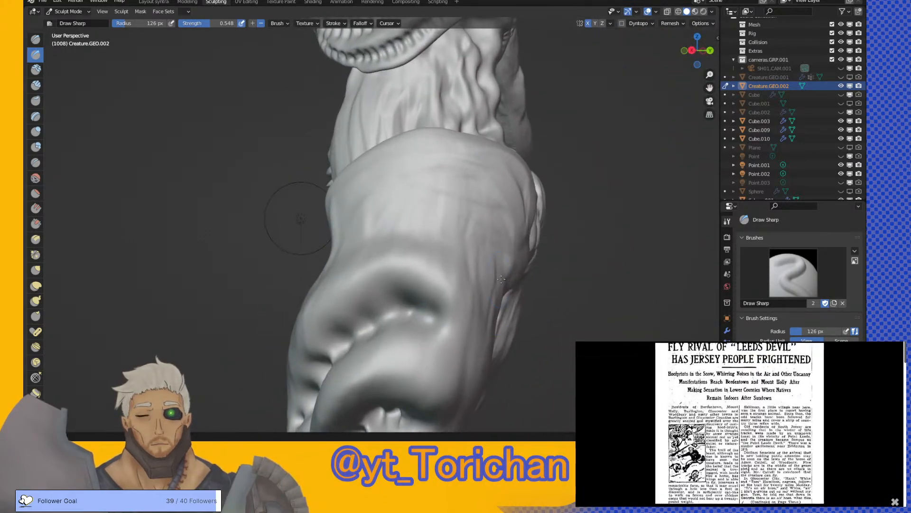
- Build up muscle strands on the side of the hip and beside the outer thigh folds with the Clay Strips brush
{"action": "left_click", "coordinate": [36, 84]}
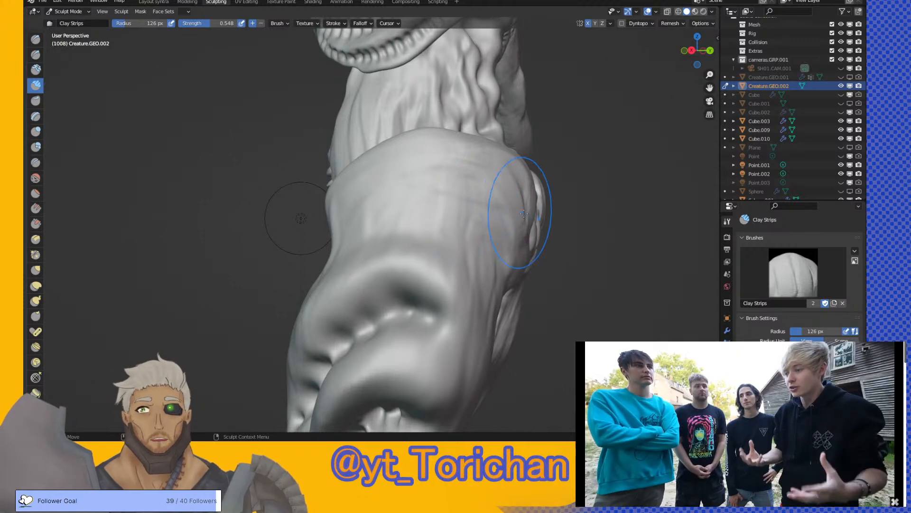
{"action": "middle_click_drag", "start_coordinate": [521, 216], "coordinate": [445, 170]}
{"action": "mouse_move", "coordinate": [431, 216]}
{"action": "left_mouse_down"}
{"action": "mouse_move", "coordinate": [404, 128]}
{"action": "mouse_move", "coordinate": [384, 202]}
{"action": "left_mouse_up"}
{"action": "middle_click_drag", "start_coordinate": [395, 114], "coordinate": [428, 214]}
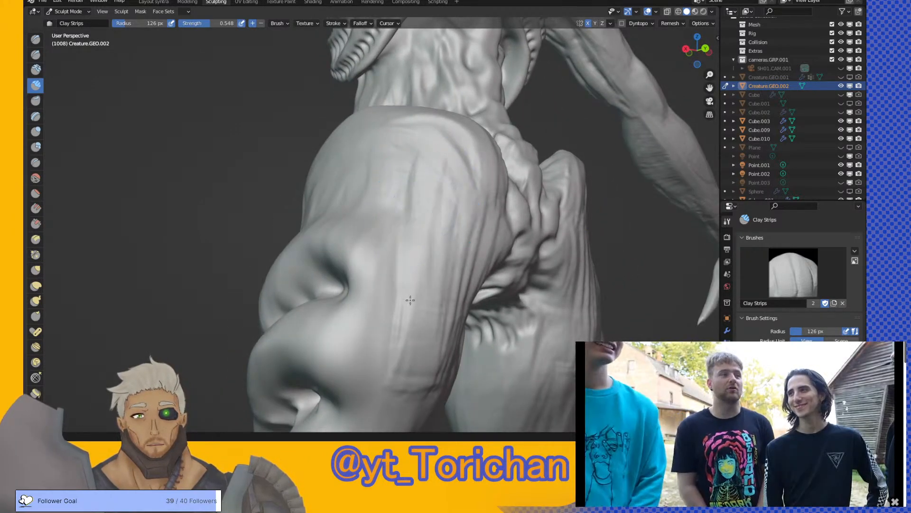
{"action": "mouse_move", "coordinate": [392, 239]}
{"action": "left_mouse_down"}
{"action": "mouse_move", "coordinate": [403, 304]}
{"action": "mouse_move", "coordinate": [422, 260]}
{"action": "left_mouse_up"}
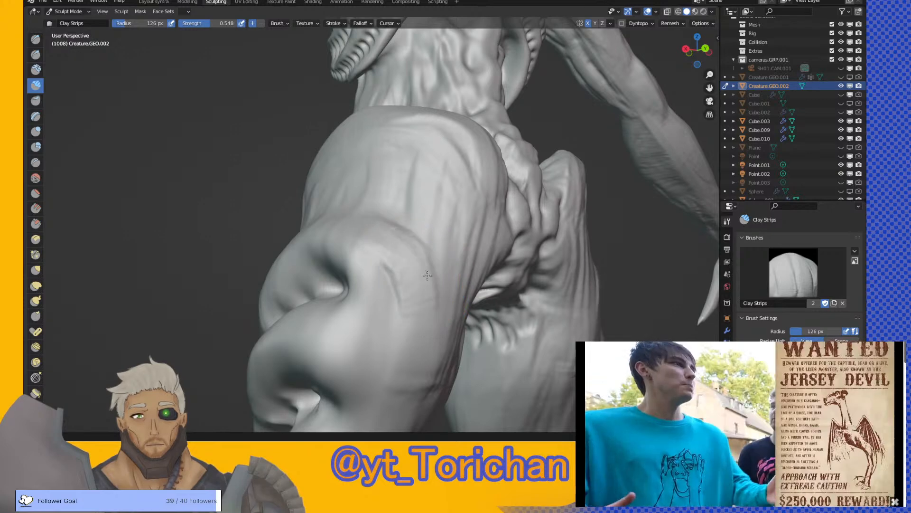
{"action": "left_click_drag", "start_coordinate": [390, 290], "coordinate": [390, 360]}
- Add long vertical Clay Strips strands along the backs of the upper thighs and check them from both sides
{"action": "mouse_move", "coordinate": [385, 357]}
{"action": "middle_mouse_down"}
{"action": "mouse_move", "coordinate": [407, 244]}
{"action": "mouse_move", "coordinate": [421, 232]}
{"action": "mouse_move", "coordinate": [397, 291]}
{"action": "middle_mouse_up"}
{"action": "mouse_move", "coordinate": [358, 262]}
{"action": "left_mouse_down"}
{"action": "mouse_move", "coordinate": [332, 223]}
{"action": "mouse_move", "coordinate": [351, 171]}
{"action": "left_mouse_up"}
{"action": "left_click_drag", "start_coordinate": [387, 251], "coordinate": [386, 143]}
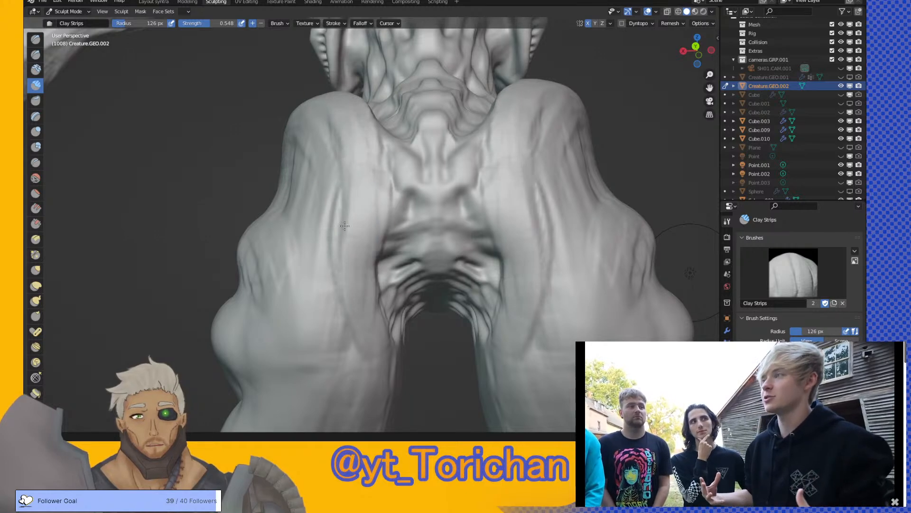
{"action": "left_click_drag", "start_coordinate": [344, 247], "coordinate": [346, 298]}
{"action": "middle_click_drag", "start_coordinate": [360, 349], "coordinate": [333, 330]}
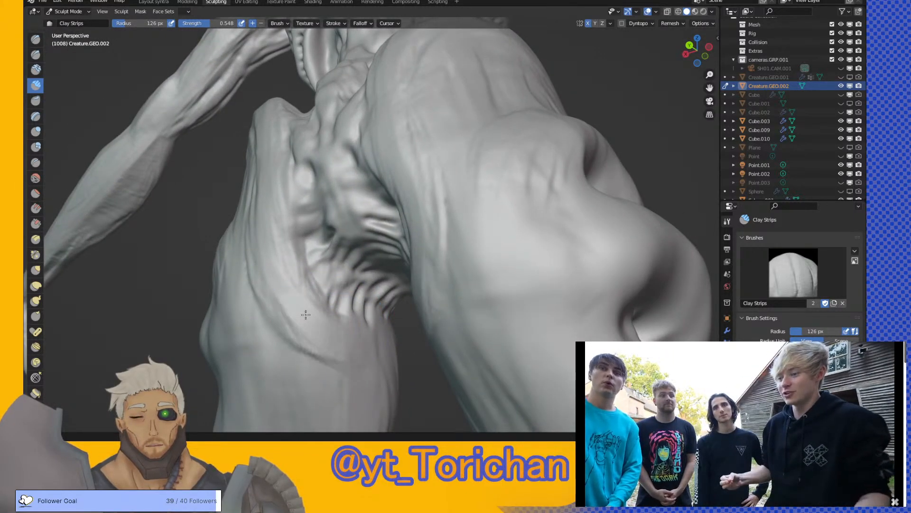
{"action": "middle_click_drag", "start_coordinate": [346, 370], "coordinate": [355, 357]}
{"action": "middle_click_drag", "start_coordinate": [340, 315], "coordinate": [406, 219]}
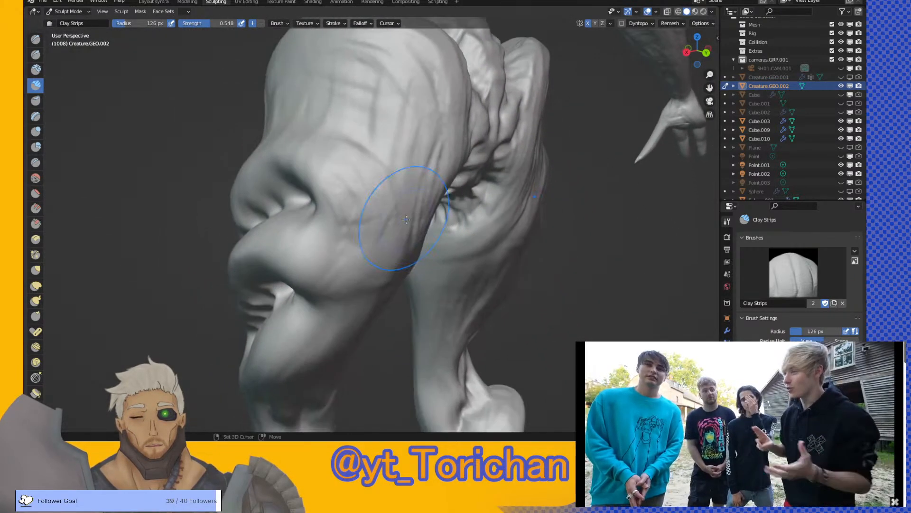
- Reshape the rear inner contour of the upper thighs with the Elastic Deform brush and check it from below
{"action": "left_click", "coordinate": [35, 286]}
{"action": "left_click_drag", "start_coordinate": [417, 218], "coordinate": [446, 232]}
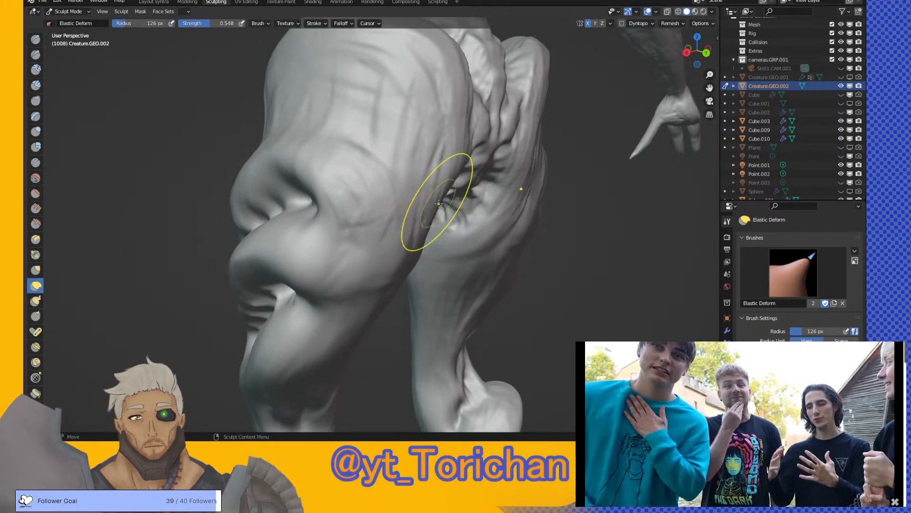
{"action": "middle_click_drag", "start_coordinate": [439, 204], "coordinate": [449, 218]}
{"action": "left_click_drag", "start_coordinate": [467, 230], "coordinate": [484, 244]}
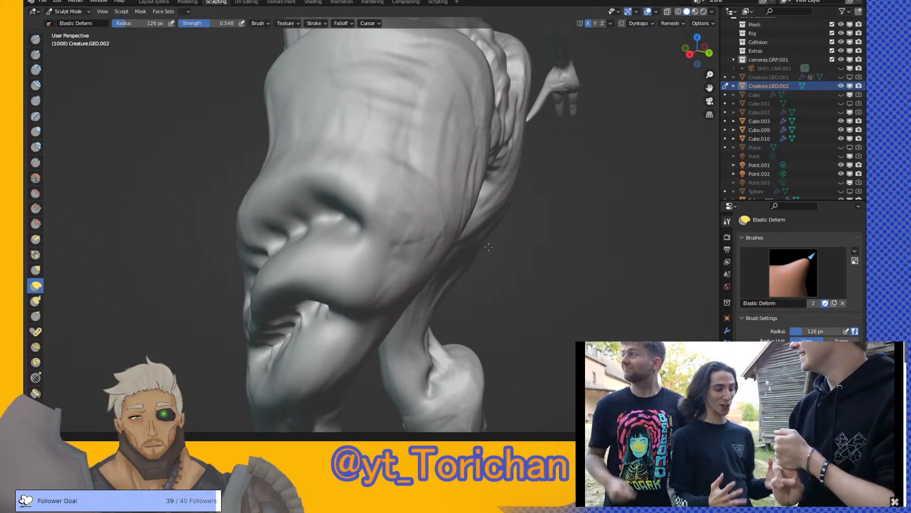
{"action": "middle_click_drag", "start_coordinate": [482, 233], "coordinate": [420, 191]}
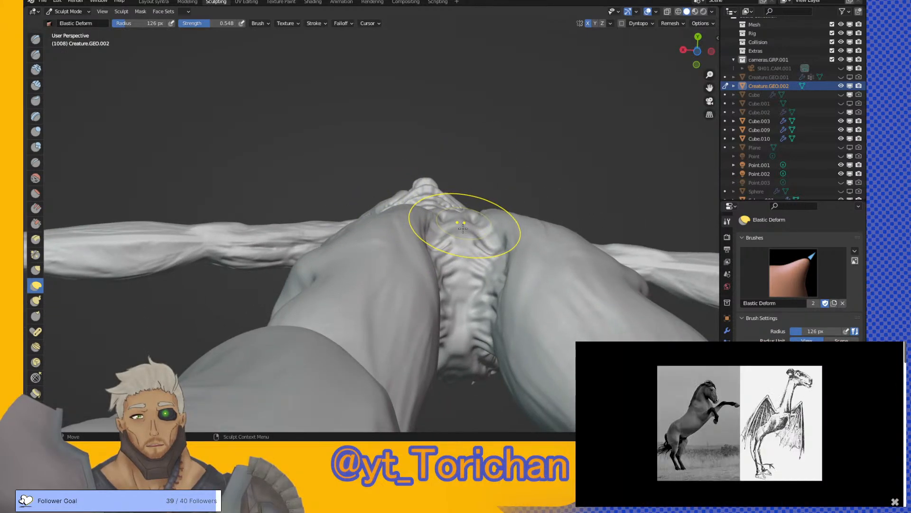
{"action": "middle_click_drag", "start_coordinate": [462, 222], "coordinate": [454, 290]}
{"action": "mouse_move", "coordinate": [441, 157]}
{"action": "middle_mouse_down"}
{"action": "mouse_move", "coordinate": [427, 223]}
{"action": "mouse_move", "coordinate": [444, 219]}
{"action": "mouse_move", "coordinate": [461, 177]}
{"action": "mouse_move", "coordinate": [437, 172]}
{"action": "mouse_move", "coordinate": [452, 85]}
{"action": "mouse_move", "coordinate": [326, 164]}
{"action": "middle_mouse_up"}
- Carve sharp creases into the rear of the pelvis between the upper thighs with the Draw Sharp brush
{"action": "left_click", "coordinate": [35, 54]}
{"action": "mouse_move", "coordinate": [437, 201]}
{"action": "middle_mouse_down", "text": "shift"}
{"action": "mouse_move", "coordinate": [461, 151]}
{"action": "mouse_move", "coordinate": [473, 148]}
{"action": "mouse_move", "coordinate": [430, 167]}
{"action": "middle_mouse_up", "text": "shift"}
{"action": "mouse_move", "coordinate": [408, 216]}
{"action": "left_mouse_down"}
{"action": "mouse_move", "coordinate": [403, 157]}
{"action": "mouse_move", "coordinate": [418, 247]}
{"action": "mouse_move", "coordinate": [413, 234]}
{"action": "left_mouse_up"}
{"action": "middle_click_drag", "start_coordinate": [413, 234], "coordinate": [427, 279]}
{"action": "mouse_move", "coordinate": [427, 279]}
{"action": "left_mouse_down"}
{"action": "mouse_move", "coordinate": [417, 285]}
{"action": "mouse_move", "coordinate": [451, 255]}
{"action": "mouse_move", "coordinate": [404, 199]}
{"action": "mouse_move", "coordinate": [451, 308]}
{"action": "mouse_move", "coordinate": [437, 322]}
{"action": "mouse_move", "coordinate": [456, 332]}
{"action": "left_mouse_up"}
{"action": "middle_click_drag", "start_coordinate": [456, 332], "coordinate": [480, 327]}
{"action": "mouse_move", "coordinate": [480, 327]}
{"action": "left_mouse_down"}
{"action": "mouse_move", "coordinate": [461, 364]}
{"action": "mouse_move", "coordinate": [477, 342]}
{"action": "mouse_move", "coordinate": [468, 295]}
{"action": "mouse_move", "coordinate": [488, 275]}
{"action": "left_mouse_up"}
{"action": "middle_click_drag", "start_coordinate": [489, 274], "coordinate": [540, 302]}
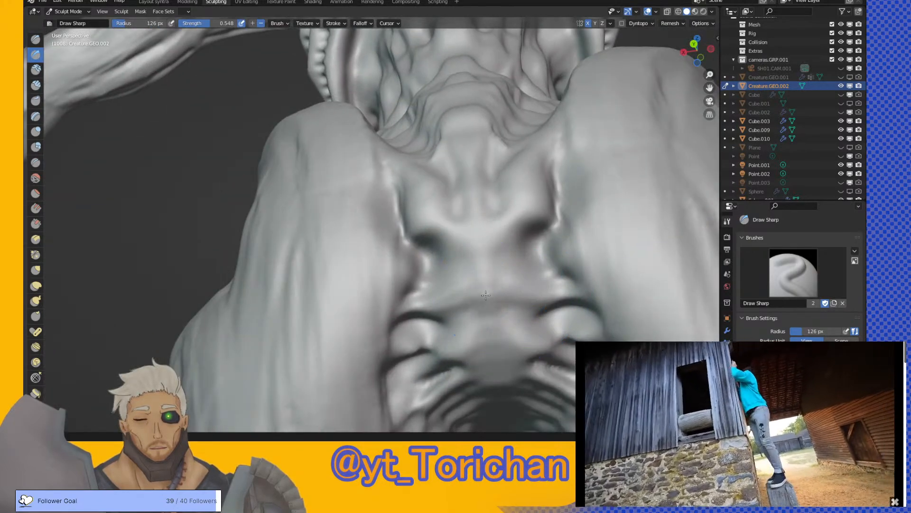
- Sharpen the grooves along the tailbone's centreline and up the rear of the pelvis
{"action": "left_click_drag", "start_coordinate": [476, 268], "coordinate": [484, 231]}
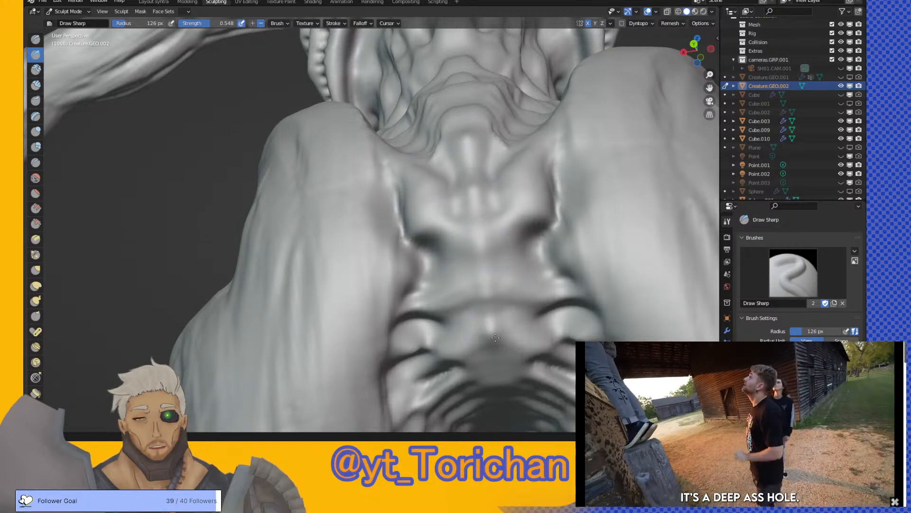
{"action": "middle_click_drag", "start_coordinate": [499, 374], "coordinate": [533, 344]}
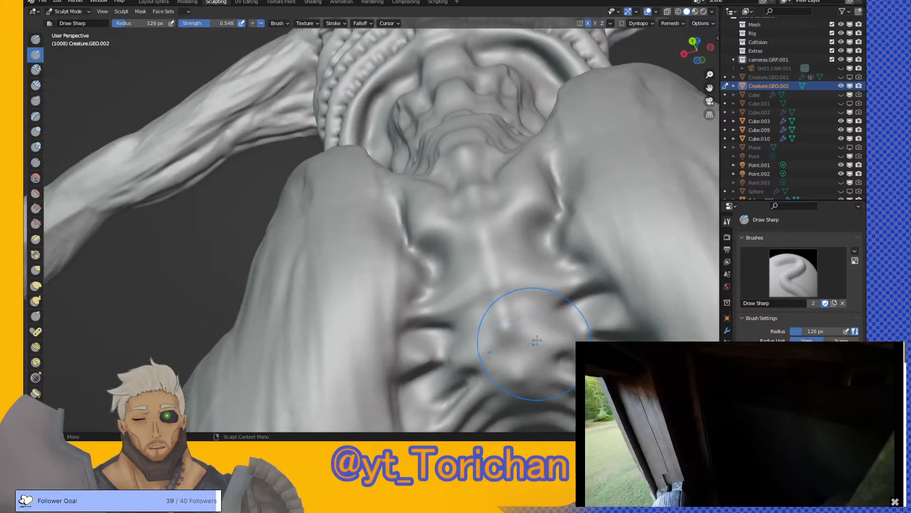
{"action": "left_click_drag", "start_coordinate": [541, 338], "coordinate": [530, 314]}
{"action": "mouse_move", "coordinate": [535, 263]}
{"action": "left_mouse_down"}
{"action": "mouse_move", "coordinate": [451, 246]}
{"action": "mouse_move", "coordinate": [522, 223]}
{"action": "mouse_move", "coordinate": [498, 234]}
{"action": "mouse_move", "coordinate": [537, 243]}
{"action": "left_mouse_up"}
{"action": "middle_click_drag", "start_coordinate": [537, 243], "coordinate": [524, 205]}
{"action": "mouse_move", "coordinate": [562, 195]}
{"action": "left_mouse_down"}
{"action": "mouse_move", "coordinate": [571, 142]}
{"action": "mouse_move", "coordinate": [559, 112]}
{"action": "mouse_move", "coordinate": [541, 130]}
{"action": "mouse_move", "coordinate": [553, 120]}
{"action": "left_mouse_up"}
{"action": "middle_click_drag", "start_coordinate": [553, 120], "coordinate": [480, 126]}
- Deepen the skin folds where the rear of the pelvis meets the inner thighs
{"action": "mouse_move", "coordinate": [479, 126]}
{"action": "left_mouse_down"}
{"action": "mouse_move", "coordinate": [394, 111]}
{"action": "mouse_move", "coordinate": [371, 142]}
{"action": "mouse_move", "coordinate": [394, 170]}
{"action": "mouse_move", "coordinate": [370, 199]}
{"action": "mouse_move", "coordinate": [384, 237]}
{"action": "left_mouse_up"}
{"action": "mouse_move", "coordinate": [385, 238]}
{"action": "middle_mouse_down"}
{"action": "mouse_move", "coordinate": [392, 214]}
{"action": "mouse_move", "coordinate": [423, 325]}
{"action": "middle_mouse_up"}
{"action": "mouse_move", "coordinate": [423, 325]}
{"action": "left_mouse_down"}
{"action": "mouse_move", "coordinate": [450, 363]}
{"action": "mouse_move", "coordinate": [446, 380]}
{"action": "mouse_move", "coordinate": [451, 373]}
{"action": "left_mouse_up"}
{"action": "mouse_move", "coordinate": [451, 372]}
{"action": "middle_mouse_down"}
{"action": "mouse_move", "coordinate": [533, 341]}
{"action": "mouse_move", "coordinate": [520, 338]}
{"action": "mouse_move", "coordinate": [477, 250]}
{"action": "middle_mouse_up"}
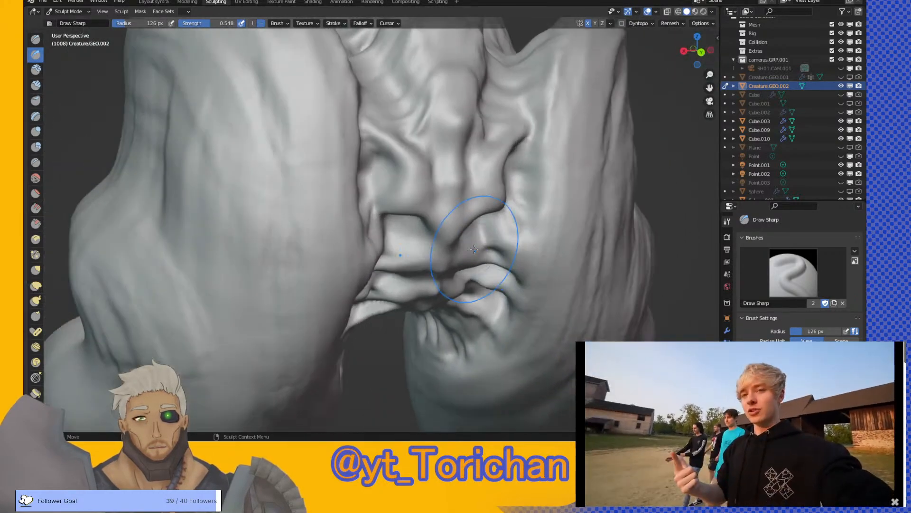
{"action": "mouse_move", "coordinate": [508, 168]}
{"action": "middle_mouse_down"}
{"action": "mouse_move", "coordinate": [553, 234]}
{"action": "mouse_move", "coordinate": [539, 240]}
{"action": "mouse_move", "coordinate": [545, 278]}
{"action": "mouse_move", "coordinate": [478, 240]}
{"action": "middle_mouse_up"}
{"action": "mouse_move", "coordinate": [477, 241]}
{"action": "left_mouse_down"}
{"action": "mouse_move", "coordinate": [471, 285]}
{"action": "mouse_move", "coordinate": [484, 280]}
{"action": "left_mouse_up"}
- Carve grooves between the lower spine's vertebrae and extend the creases onto the surrounding lower back
{"action": "middle_click_drag", "start_coordinate": [478, 284], "coordinate": [524, 316]}
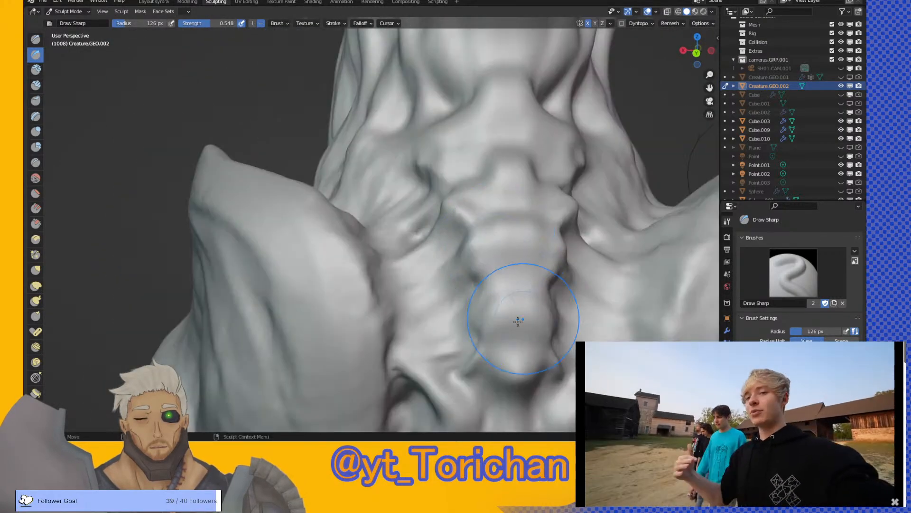
{"action": "left_click_drag", "start_coordinate": [503, 253], "coordinate": [520, 264]}
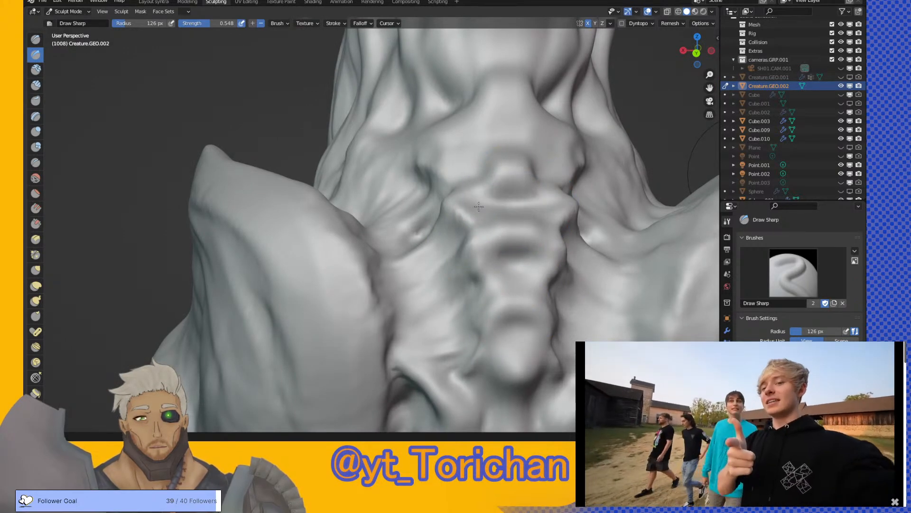
{"action": "mouse_move", "coordinate": [478, 150]}
{"action": "left_mouse_down"}
{"action": "mouse_move", "coordinate": [505, 125]}
{"action": "mouse_move", "coordinate": [471, 142]}
{"action": "mouse_move", "coordinate": [509, 118]}
{"action": "left_mouse_up"}
{"action": "mouse_move", "coordinate": [509, 119]}
{"action": "middle_mouse_down"}
{"action": "mouse_move", "coordinate": [520, 156]}
{"action": "mouse_move", "coordinate": [576, 218]}
{"action": "mouse_move", "coordinate": [485, 190]}
{"action": "middle_mouse_up"}
{"action": "mouse_move", "coordinate": [456, 184]}
{"action": "left_mouse_down"}
{"action": "mouse_move", "coordinate": [418, 214]}
{"action": "mouse_move", "coordinate": [379, 200]}
{"action": "mouse_move", "coordinate": [397, 203]}
{"action": "left_mouse_up"}
- Examine the folds on the creature's waist and the spiked abdomen from several angles
{"action": "mouse_move", "coordinate": [397, 203]}
{"action": "middle_mouse_down"}
{"action": "mouse_move", "coordinate": [359, 231]}
{"action": "mouse_move", "coordinate": [359, 336]}
{"action": "middle_mouse_up"}
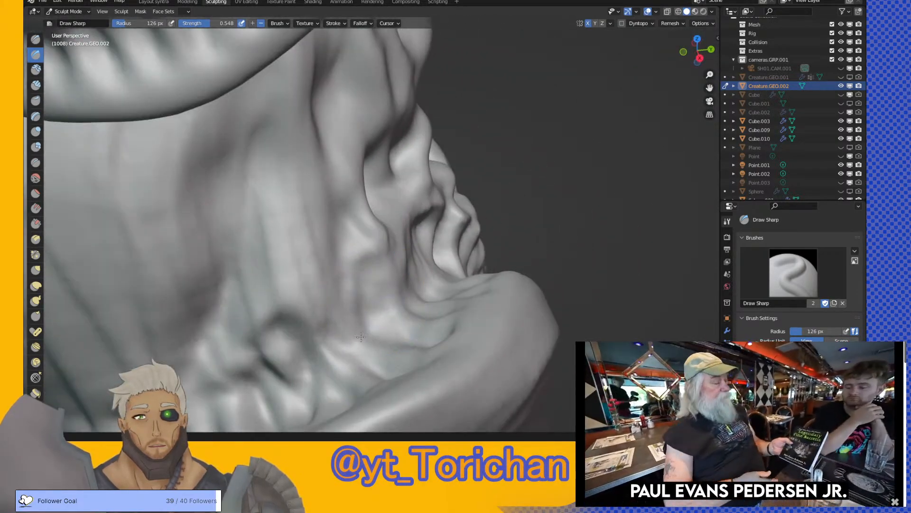
{"action": "middle_click_drag", "start_coordinate": [356, 268], "coordinate": [383, 278]}
{"action": "middle_click_drag", "start_coordinate": [394, 104], "coordinate": [349, 173]}
{"action": "mouse_move", "coordinate": [341, 282]}
{"action": "middle_mouse_down"}
{"action": "mouse_move", "coordinate": [436, 136]}
{"action": "mouse_move", "coordinate": [415, 189]}
{"action": "mouse_move", "coordinate": [459, 289]}
{"action": "middle_mouse_up"}
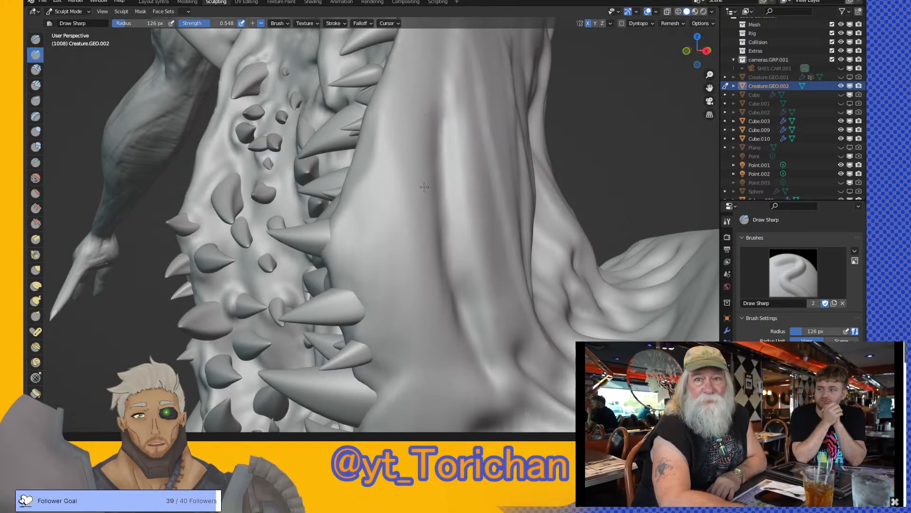
{"action": "mouse_move", "coordinate": [437, 234]}
{"action": "middle_mouse_down"}
{"action": "mouse_move", "coordinate": [493, 195]}
{"action": "mouse_move", "coordinate": [485, 201]}
{"action": "middle_mouse_up"}
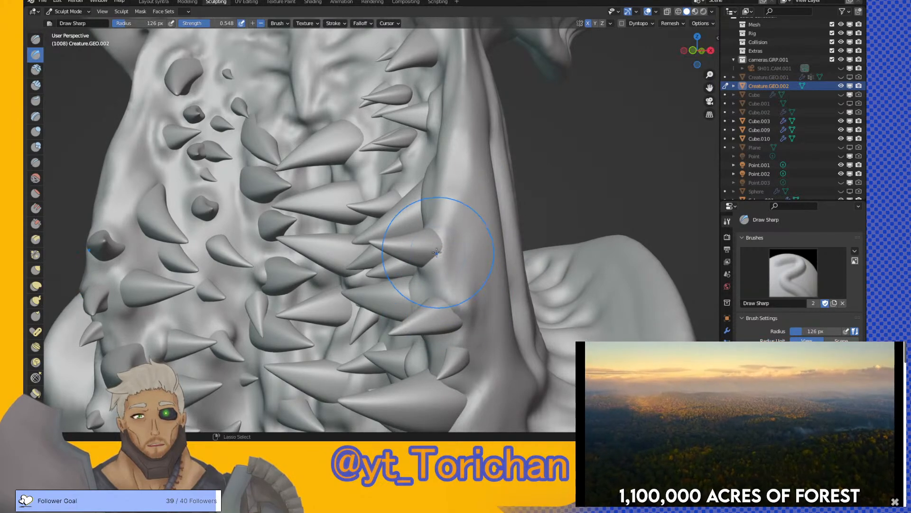
{"action": "middle_click_drag", "start_coordinate": [456, 216], "coordinate": [458, 217]}
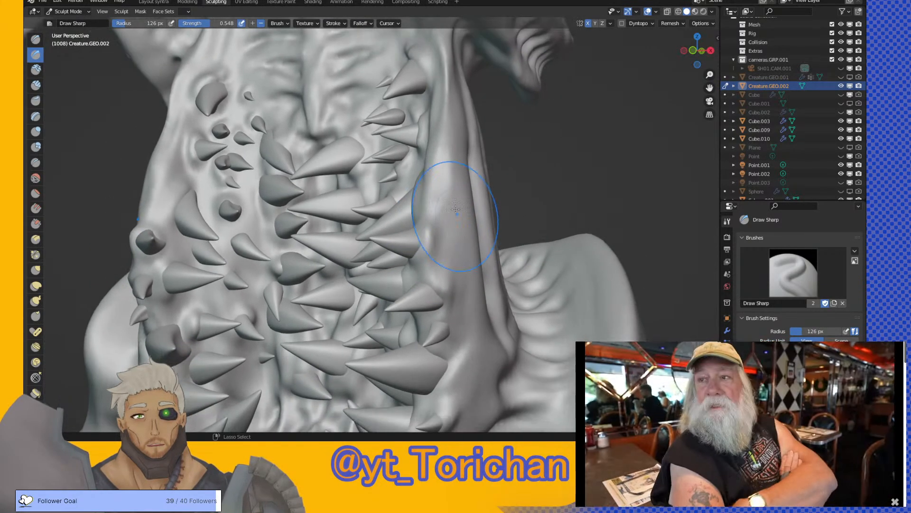
{"action": "middle_click_drag", "start_coordinate": [458, 109], "coordinate": [445, 192]}
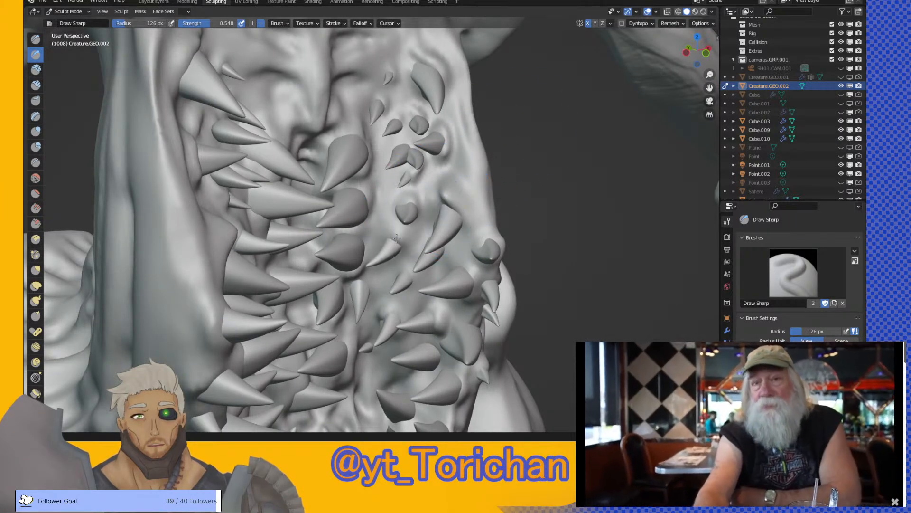
{"action": "middle_click_drag", "start_coordinate": [386, 234], "coordinate": [409, 281]}
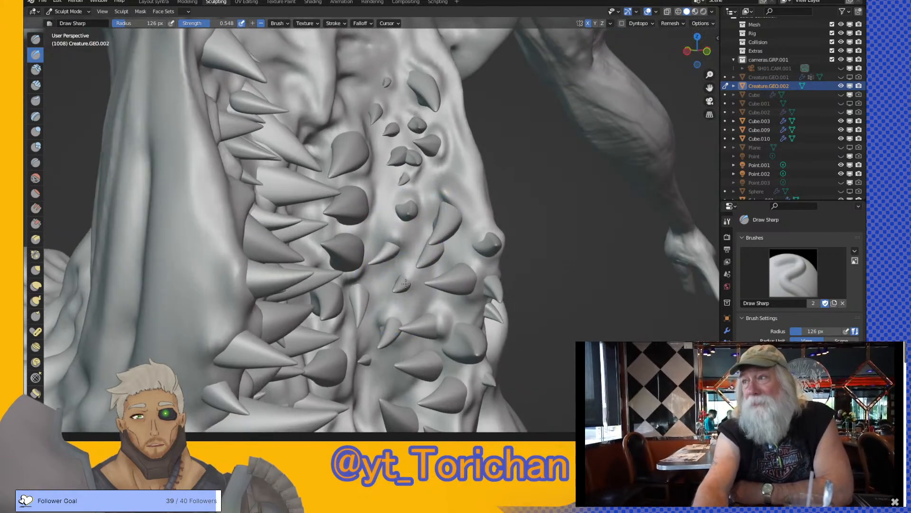
{"action": "middle_click_drag", "start_coordinate": [438, 308], "coordinate": [401, 305]}
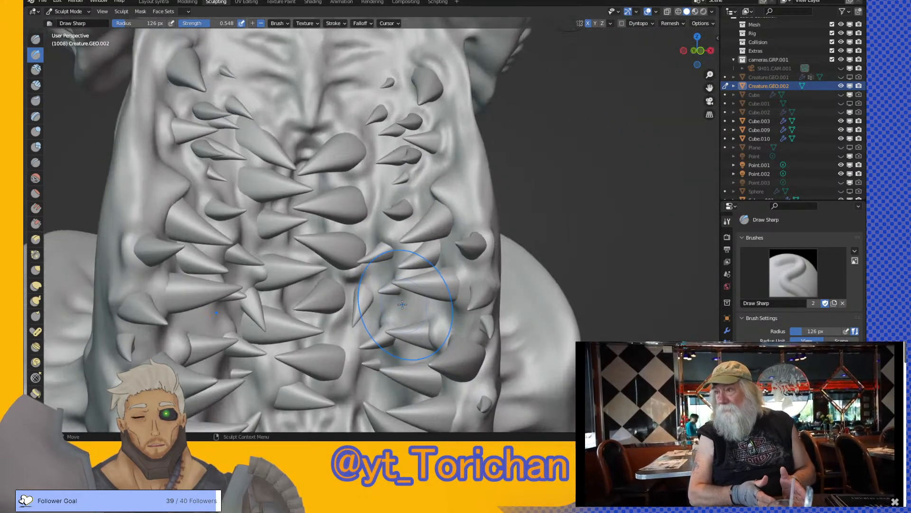
- Sharpen the horizontal creases on both sides of the central ridge on the upper abdomen, above the spikes
{"action": "middle_click_drag", "start_coordinate": [408, 267], "coordinate": [432, 309], "text": "shift"}
{"action": "middle_click_drag", "start_coordinate": [432, 192], "coordinate": [445, 284], "text": "shift"}
{"action": "middle_click_drag", "start_coordinate": [382, 259], "coordinate": [394, 195], "text": "ctrl"}
{"action": "middle_click_drag", "start_coordinate": [355, 237], "coordinate": [357, 217]}
{"action": "mouse_move", "coordinate": [357, 228]}
{"action": "left_mouse_down"}
{"action": "mouse_move", "coordinate": [337, 242]}
{"action": "mouse_move", "coordinate": [342, 297]}
{"action": "mouse_move", "coordinate": [431, 204]}
{"action": "mouse_move", "coordinate": [356, 195]}
{"action": "mouse_move", "coordinate": [417, 192]}
{"action": "mouse_move", "coordinate": [354, 175]}
{"action": "left_mouse_up"}
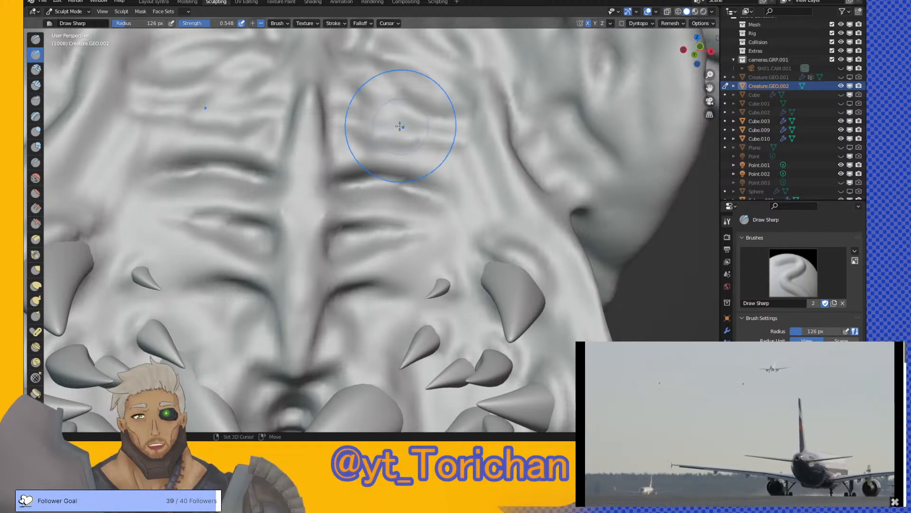
{"action": "middle_click_drag", "start_coordinate": [392, 108], "coordinate": [437, 219], "text": "shift"}
{"action": "middle_click_drag", "start_coordinate": [412, 154], "coordinate": [426, 215], "text": "shift"}
{"action": "mouse_move", "coordinate": [426, 196]}
{"action": "left_mouse_down"}
{"action": "mouse_move", "coordinate": [422, 152]}
{"action": "mouse_move", "coordinate": [433, 141]}
{"action": "left_mouse_up"}
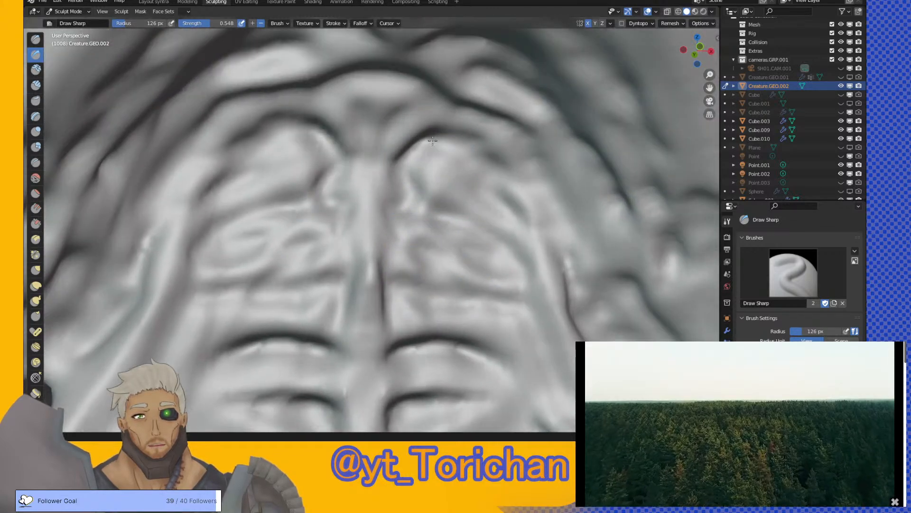
{"action": "left_click_drag", "start_coordinate": [434, 209], "coordinate": [494, 253]}
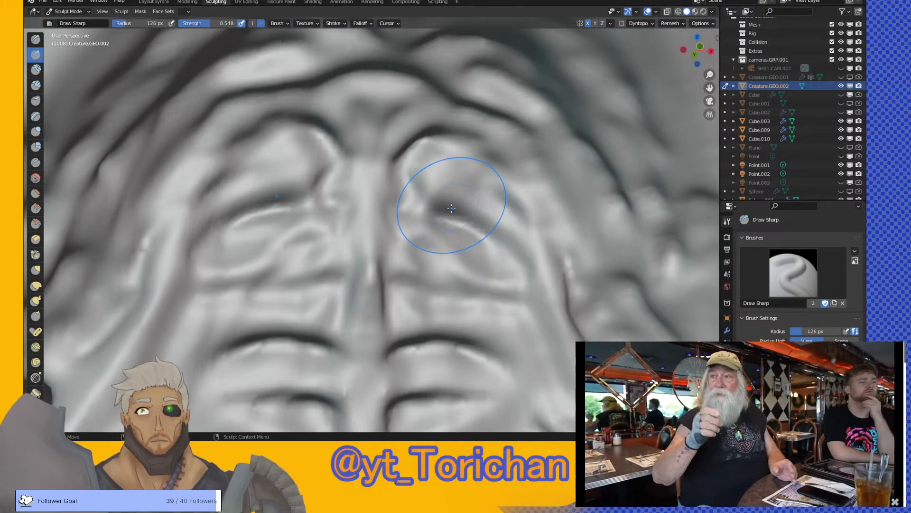
{"action": "mouse_move", "coordinate": [475, 289]}
{"action": "left_mouse_down"}
{"action": "mouse_move", "coordinate": [503, 294]}
{"action": "mouse_move", "coordinate": [368, 275]}
{"action": "left_mouse_up"}
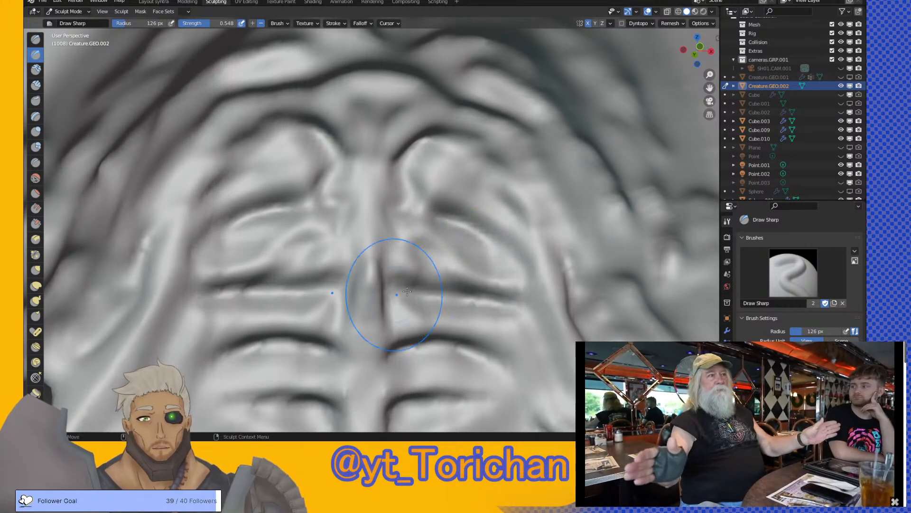
- Deepen the skin folds along the flanks of the waist beside the central abdominal ridge
{"action": "left_click_drag", "start_coordinate": [573, 264], "coordinate": [522, 157]}
{"action": "middle_click_drag", "start_coordinate": [522, 157], "coordinate": [570, 132]}
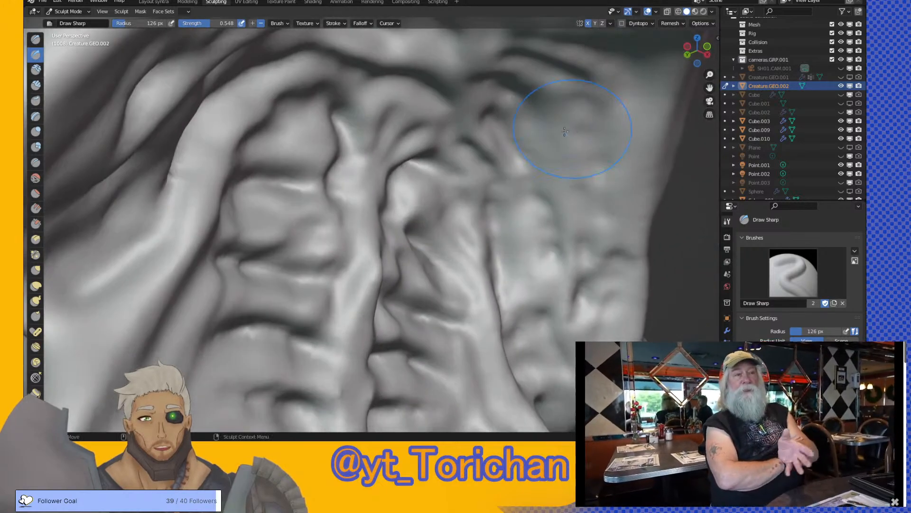
{"action": "middle_click_drag", "start_coordinate": [524, 179], "coordinate": [576, 199]}
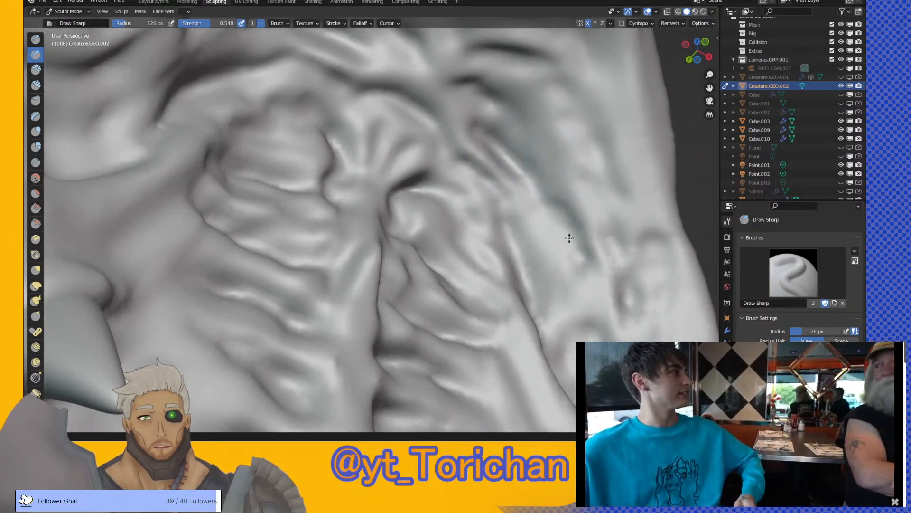
{"action": "mouse_move", "coordinate": [568, 234]}
{"action": "left_mouse_down"}
{"action": "mouse_move", "coordinate": [614, 309]}
{"action": "mouse_move", "coordinate": [567, 318]}
{"action": "mouse_move", "coordinate": [588, 342]}
{"action": "left_mouse_up"}
{"action": "mouse_move", "coordinate": [671, 349]}
{"action": "left_mouse_down"}
{"action": "mouse_move", "coordinate": [667, 283]}
{"action": "mouse_move", "coordinate": [648, 247]}
{"action": "left_mouse_up"}
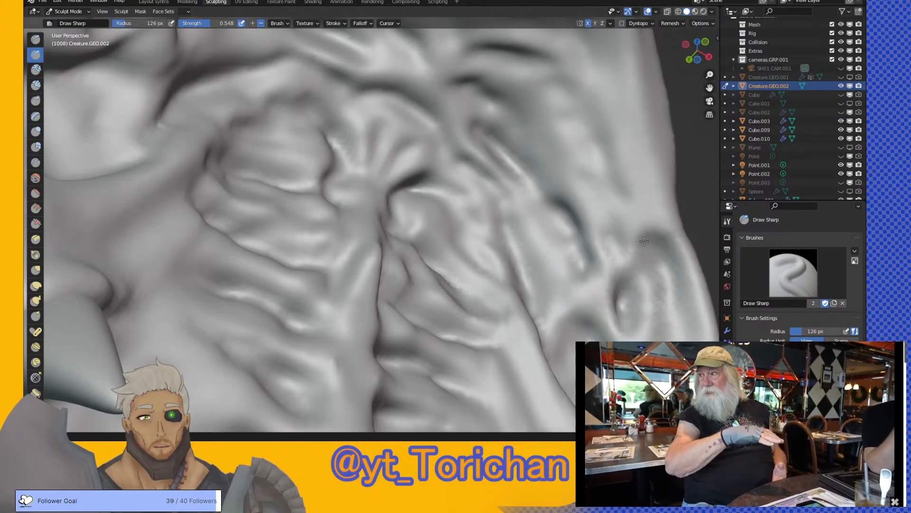
{"action": "mouse_move", "coordinate": [609, 219]}
{"action": "middle_mouse_down"}
{"action": "mouse_move", "coordinate": [569, 244]}
{"action": "mouse_move", "coordinate": [550, 187]}
{"action": "mouse_move", "coordinate": [504, 165]}
{"action": "middle_mouse_up"}
{"action": "left_click_drag", "start_coordinate": [504, 164], "coordinate": [542, 172]}
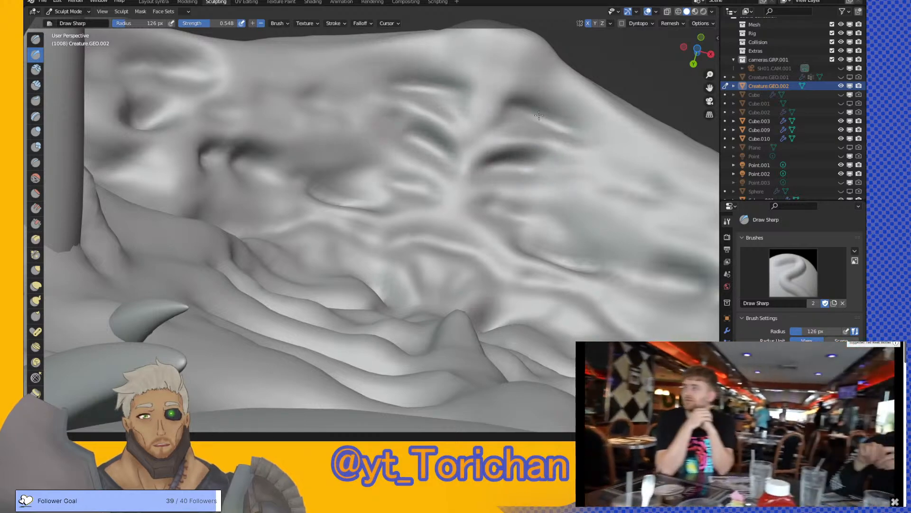
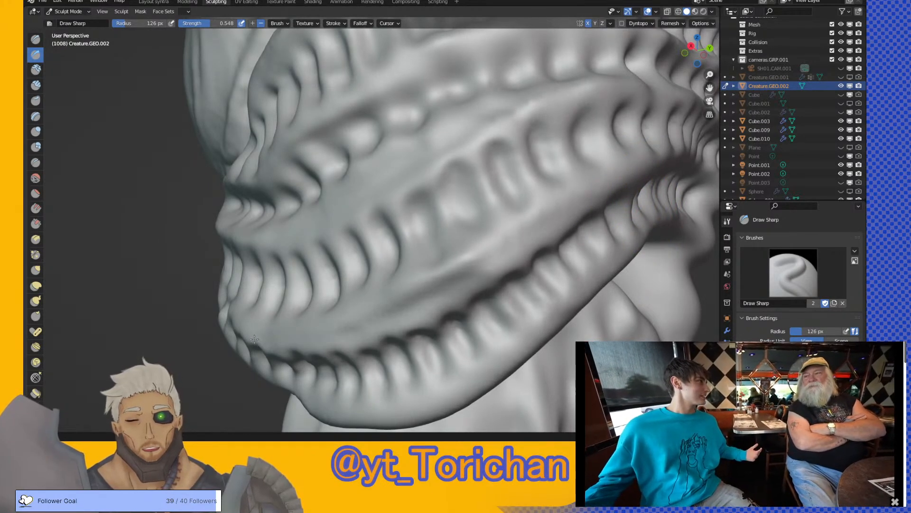
- Sharpen the grooves along and between the bumpy rib ridges around the side and back of the rib cage
{"action": "middle_click_drag", "start_coordinate": [233, 319], "coordinate": [295, 316]}
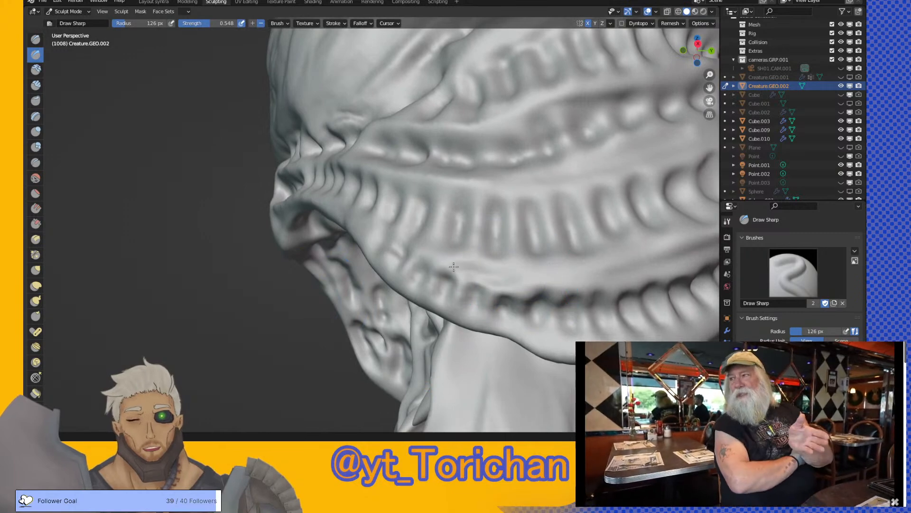
{"action": "mouse_move", "coordinate": [528, 229]}
{"action": "middle_mouse_down"}
{"action": "mouse_move", "coordinate": [565, 239]}
{"action": "mouse_move", "coordinate": [489, 292]}
{"action": "middle_mouse_up"}
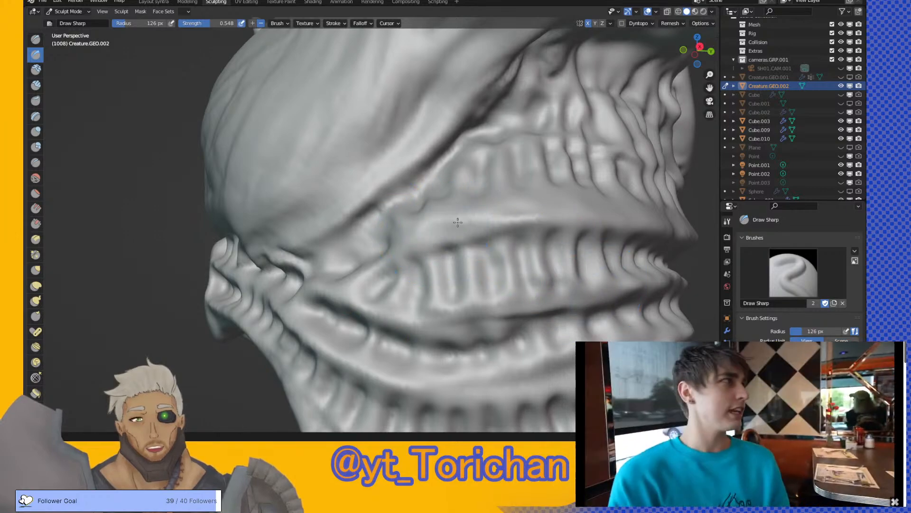
{"action": "mouse_move", "coordinate": [642, 215]}
{"action": "middle_mouse_down"}
{"action": "mouse_move", "coordinate": [536, 242]}
{"action": "mouse_move", "coordinate": [480, 244]}
{"action": "mouse_move", "coordinate": [503, 247]}
{"action": "mouse_move", "coordinate": [478, 234]}
{"action": "middle_mouse_up"}
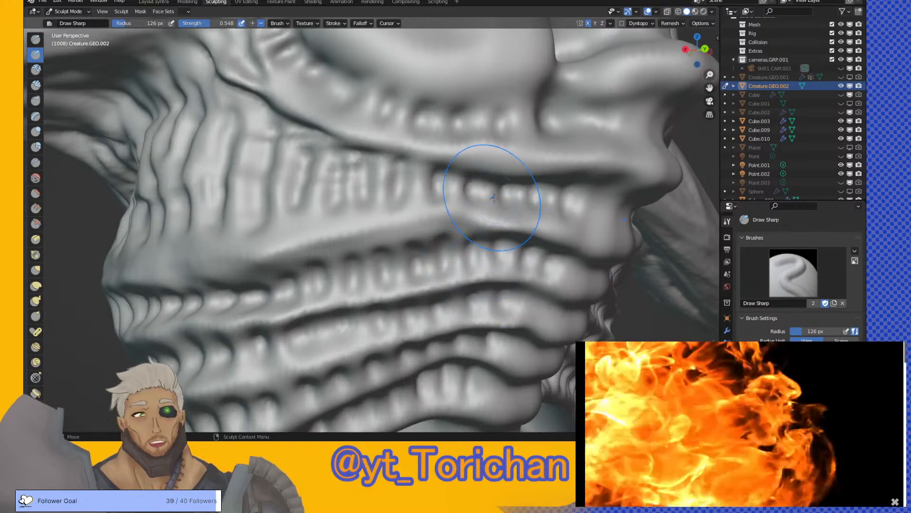
{"action": "scroll", "coordinate": [491, 203], "scroll_direction": "up", "scroll_amount": 2}
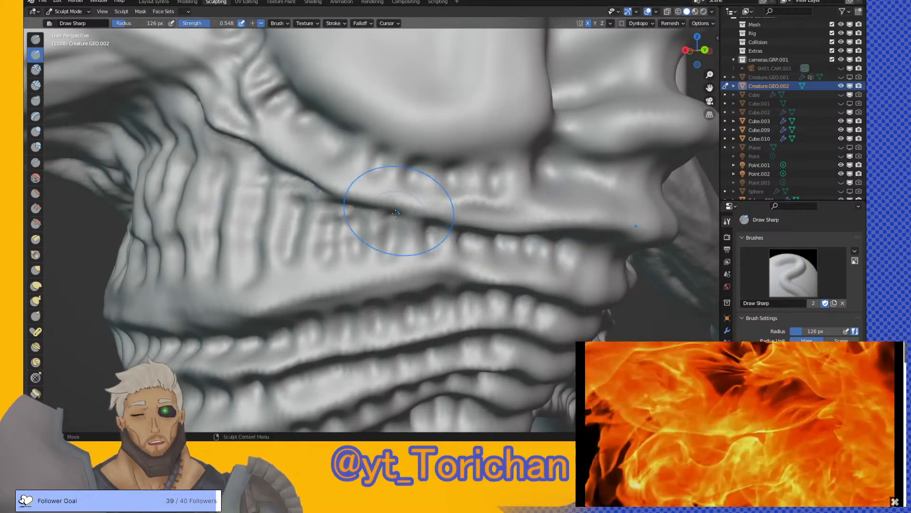
- Carve a groove just inside the lower edge of the shoulder blade plate to form a raised rim
{"action": "scroll", "coordinate": [335, 149], "scroll_direction": "up", "scroll_amount": 5}
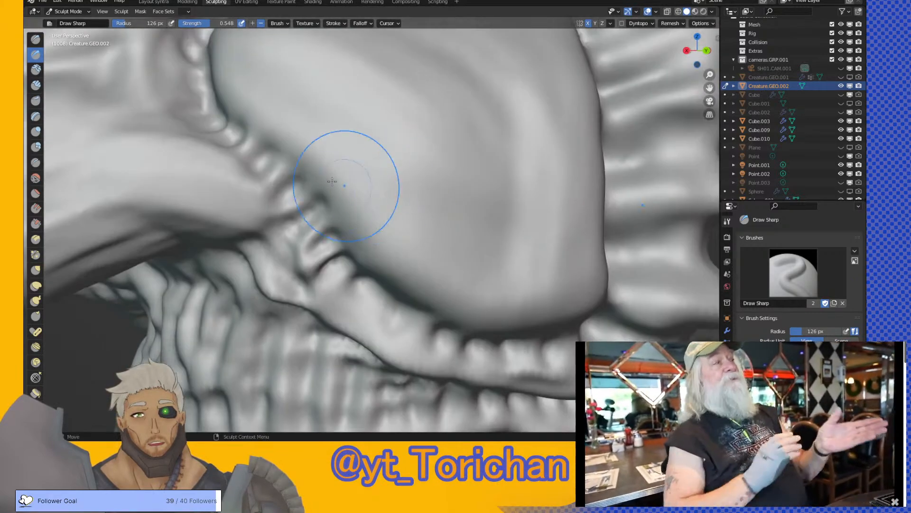
{"action": "mouse_move", "coordinate": [255, 101]}
{"action": "left_mouse_down"}
{"action": "mouse_move", "coordinate": [304, 142]}
{"action": "mouse_move", "coordinate": [423, 283]}
{"action": "mouse_move", "coordinate": [531, 304]}
{"action": "mouse_move", "coordinate": [590, 254]}
{"action": "left_mouse_up"}
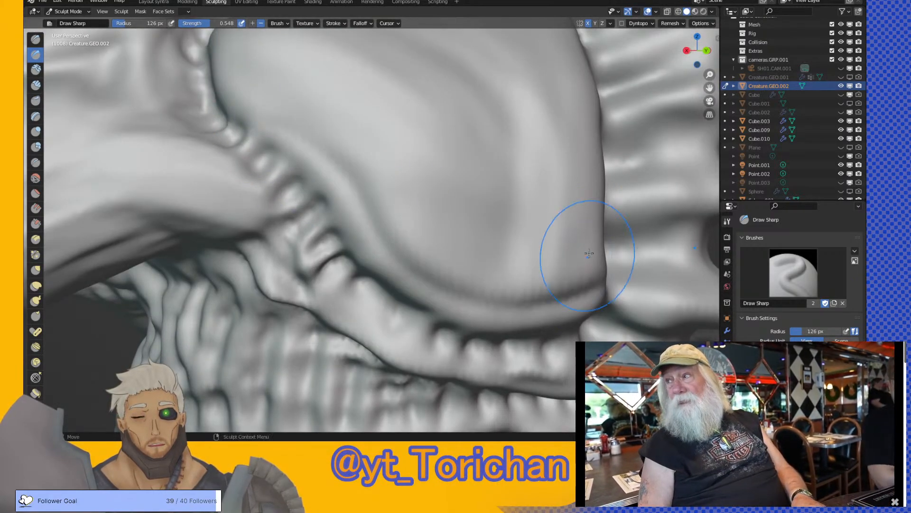
{"action": "middle_click_drag", "start_coordinate": [590, 254], "coordinate": [576, 248]}
{"action": "scroll", "coordinate": [425, 217], "scroll_direction": "up", "scroll_amount": 3}
{"action": "scroll", "coordinate": [425, 216], "scroll_direction": "down", "scroll_amount": 3}
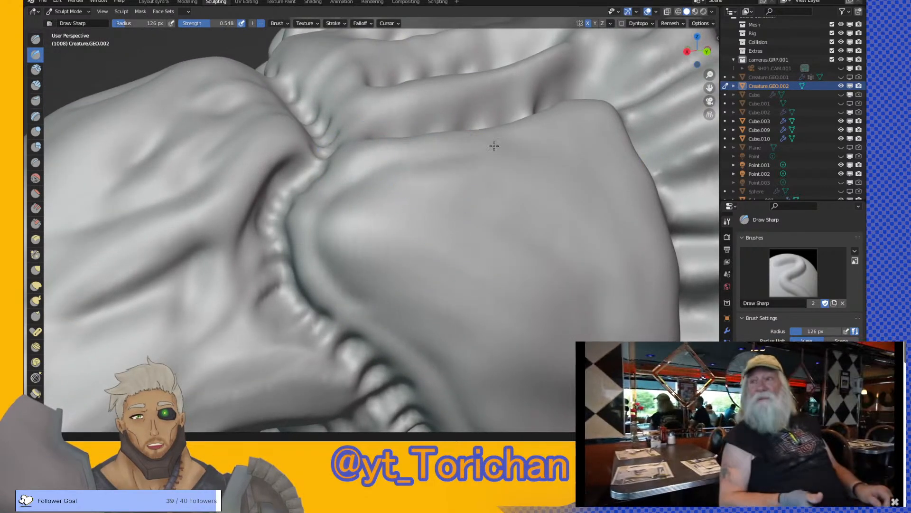
- Carve the rim groove along the shoulder blade's upper and spine-side edges, and smooth the spine-side groove
{"action": "middle_click_drag", "start_coordinate": [593, 117], "coordinate": [541, 119]}
{"action": "mouse_move", "coordinate": [391, 117]}
{"action": "left_mouse_down"}
{"action": "mouse_move", "coordinate": [441, 209]}
{"action": "mouse_move", "coordinate": [434, 261]}
{"action": "left_mouse_up"}
{"action": "mouse_move", "coordinate": [434, 260]}
{"action": "middle_mouse_down"}
{"action": "mouse_move", "coordinate": [451, 230]}
{"action": "mouse_move", "coordinate": [444, 261]}
{"action": "mouse_move", "coordinate": [456, 248]}
{"action": "mouse_move", "coordinate": [494, 150]}
{"action": "middle_mouse_up"}
{"action": "mouse_move", "coordinate": [526, 114]}
{"action": "left_mouse_down"}
{"action": "mouse_move", "coordinate": [550, 237]}
{"action": "mouse_move", "coordinate": [522, 323]}
{"action": "left_mouse_up"}
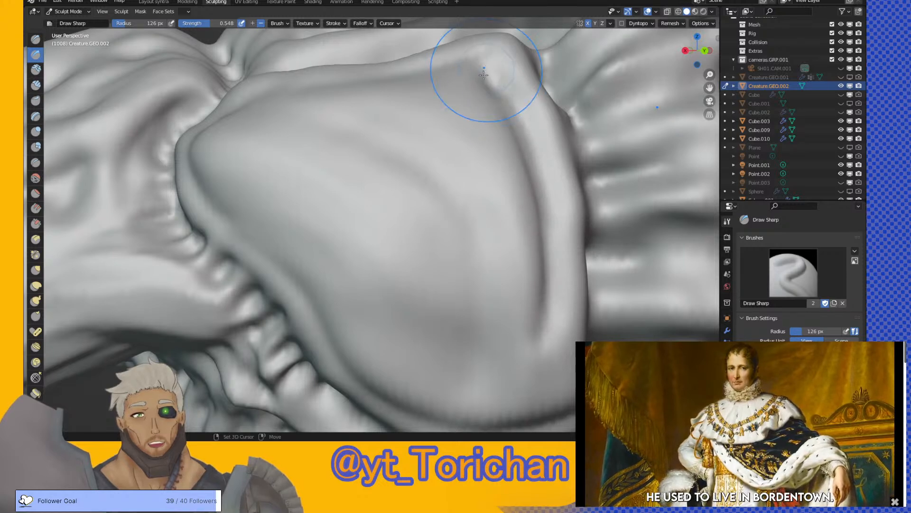
{"action": "mouse_move", "coordinate": [513, 154]}
{"action": "left_mouse_down", "text": "shift"}
{"action": "mouse_move", "coordinate": [529, 323]}
{"action": "mouse_move", "coordinate": [517, 344]}
{"action": "left_mouse_up", "text": "shift"}
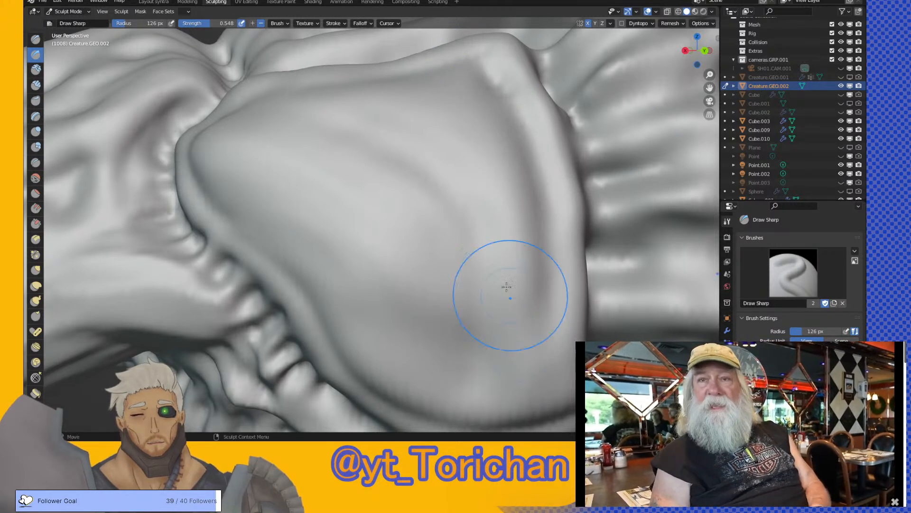
- Carve a diagonal crease across the shoulder blade and refine the rim groove at its upper inner corner
{"action": "middle_click_drag", "start_coordinate": [510, 299], "coordinate": [499, 280]}
{"action": "mouse_move", "coordinate": [311, 195]}
{"action": "left_mouse_down"}
{"action": "mouse_move", "coordinate": [361, 226]}
{"action": "mouse_move", "coordinate": [433, 306]}
{"action": "left_mouse_up"}
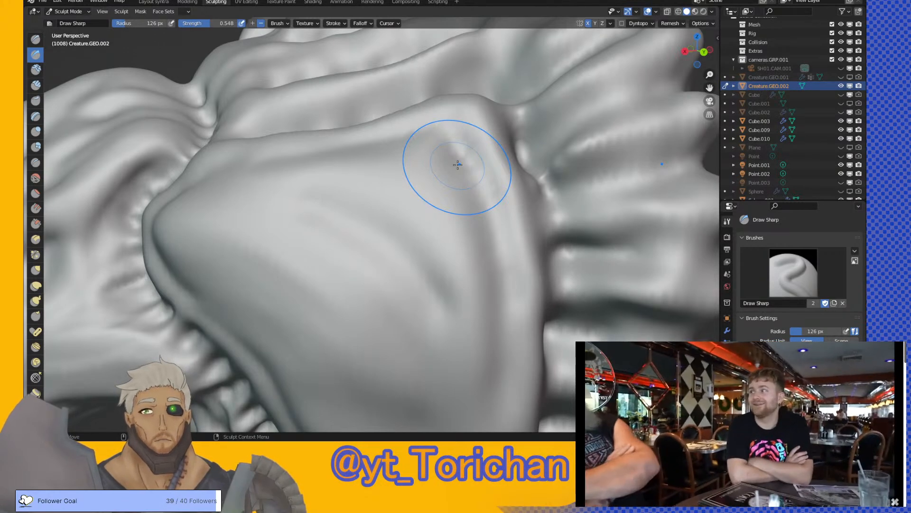
{"action": "left_click_drag", "start_coordinate": [448, 135], "coordinate": [477, 149]}
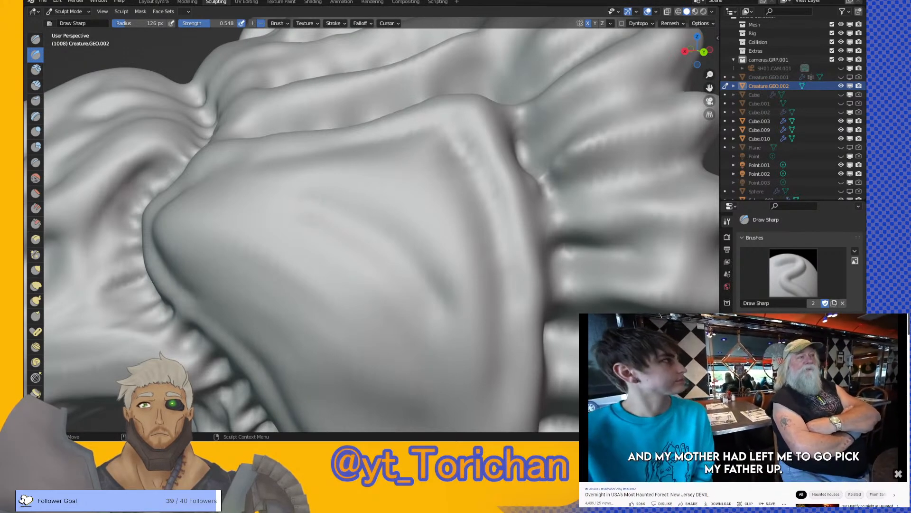
- Save the creature.blend file with the updated shoulder blade sculpting
{"action": "scroll", "coordinate": [366, 152], "scroll_direction": "down", "scroll_amount": 3}
{"action": "middle_click_drag", "start_coordinate": [366, 153], "coordinate": [404, 152]}
{"action": "scroll", "coordinate": [391, 157], "scroll_direction": "up", "scroll_amount": 3}
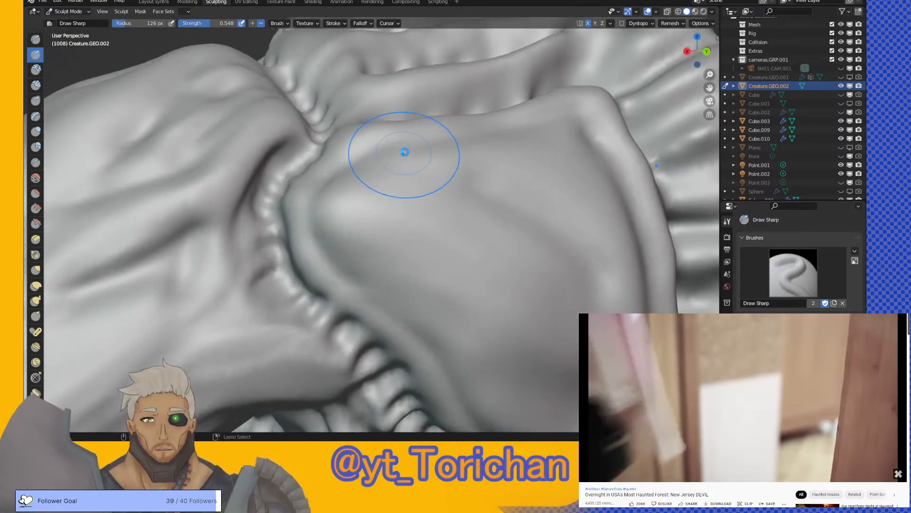
{"action": "scroll", "coordinate": [405, 152], "scroll_direction": "down", "scroll_amount": 8}
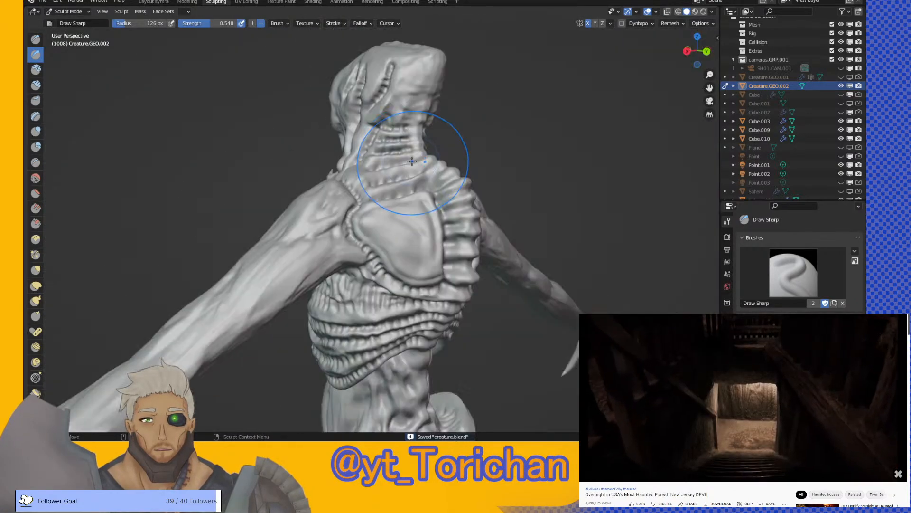
{"action": "key", "text": "ctrl+s"}
- Carve dents and creases into the upper spine's vertebrae between the shoulder blades
{"action": "mouse_move", "coordinate": [437, 183]}
{"action": "middle_mouse_down"}
{"action": "mouse_move", "coordinate": [325, 172]}
{"action": "mouse_move", "coordinate": [380, 143]}
{"action": "mouse_move", "coordinate": [345, 200]}
{"action": "mouse_move", "coordinate": [372, 203]}
{"action": "mouse_move", "coordinate": [388, 165]}
{"action": "mouse_move", "coordinate": [469, 166]}
{"action": "mouse_move", "coordinate": [450, 208]}
{"action": "mouse_move", "coordinate": [419, 200]}
{"action": "middle_mouse_up"}
{"action": "scroll", "coordinate": [345, 199], "scroll_direction": "up", "scroll_amount": 10}
{"action": "mouse_move", "coordinate": [458, 152]}
{"action": "middle_mouse_down"}
{"action": "mouse_move", "coordinate": [401, 210]}
{"action": "mouse_move", "coordinate": [410, 215]}
{"action": "mouse_move", "coordinate": [421, 204]}
{"action": "middle_mouse_up"}
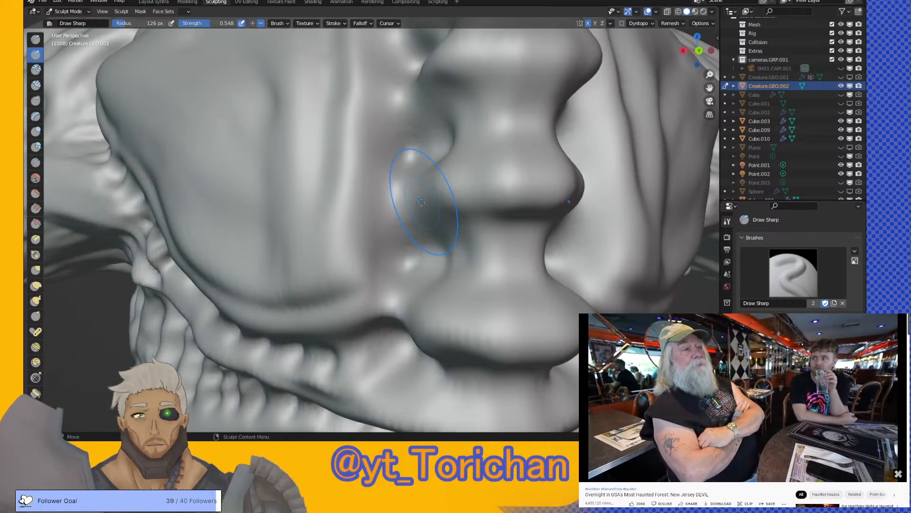
{"action": "middle_click_drag", "start_coordinate": [468, 270], "coordinate": [520, 230]}
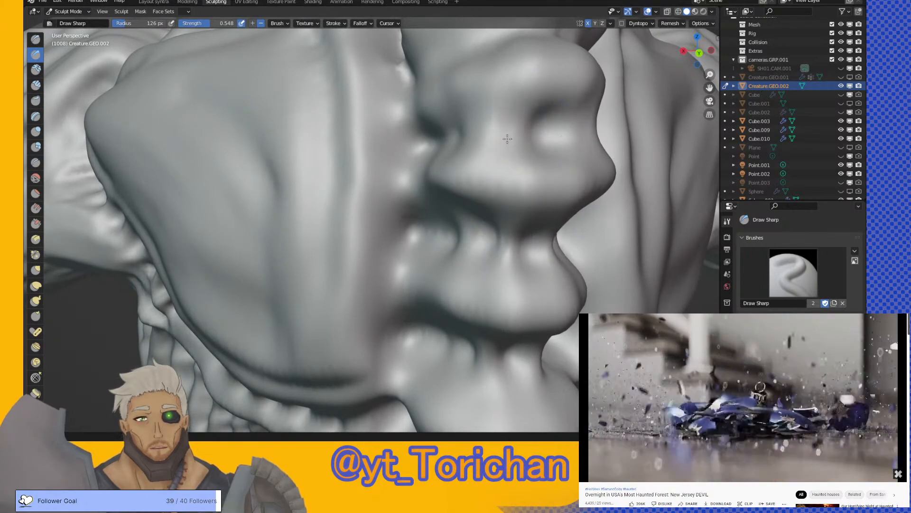
{"action": "middle_click_drag", "start_coordinate": [519, 132], "coordinate": [555, 128]}
{"action": "mouse_move", "coordinate": [493, 158]}
{"action": "left_mouse_down"}
{"action": "mouse_move", "coordinate": [485, 151]}
{"action": "mouse_move", "coordinate": [442, 163]}
{"action": "left_mouse_up"}
- Carve creases across the vertebrae beside the shoulder blade's upper inner corner and up towards the neck
{"action": "middle_click_drag", "start_coordinate": [448, 165], "coordinate": [559, 163]}
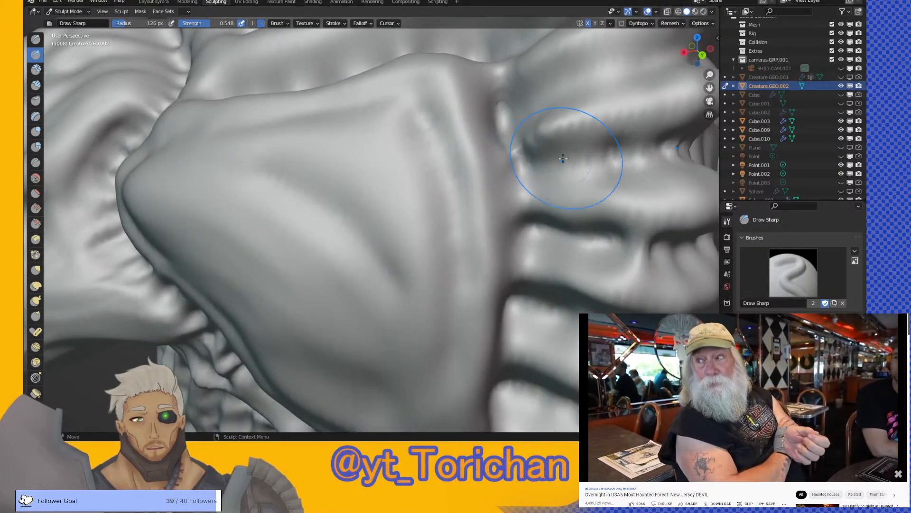
{"action": "middle_click_drag", "start_coordinate": [551, 93], "coordinate": [560, 91]}
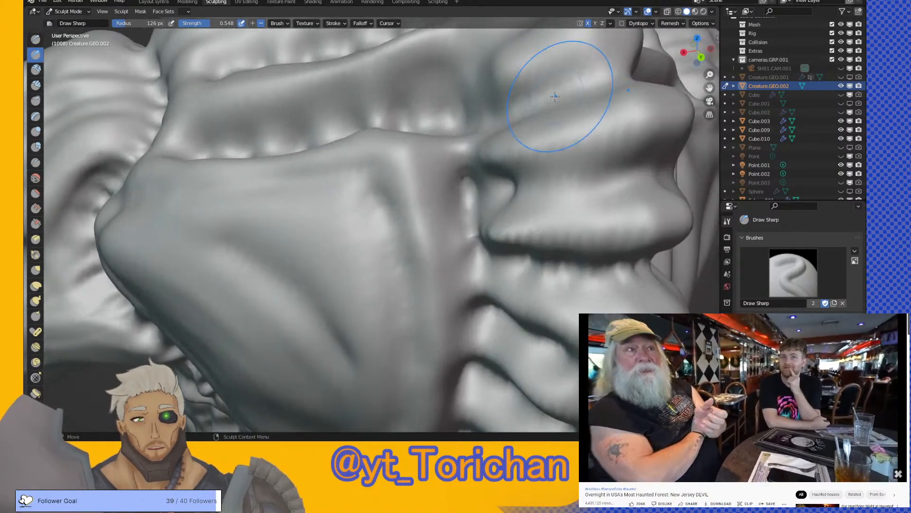
{"action": "mouse_move", "coordinate": [517, 192]}
{"action": "middle_mouse_down"}
{"action": "mouse_move", "coordinate": [471, 86]}
{"action": "mouse_move", "coordinate": [484, 280]}
{"action": "mouse_move", "coordinate": [448, 336]}
{"action": "mouse_move", "coordinate": [468, 337]}
{"action": "mouse_move", "coordinate": [473, 307]}
{"action": "mouse_move", "coordinate": [560, 214]}
{"action": "mouse_move", "coordinate": [590, 163]}
{"action": "middle_mouse_up"}
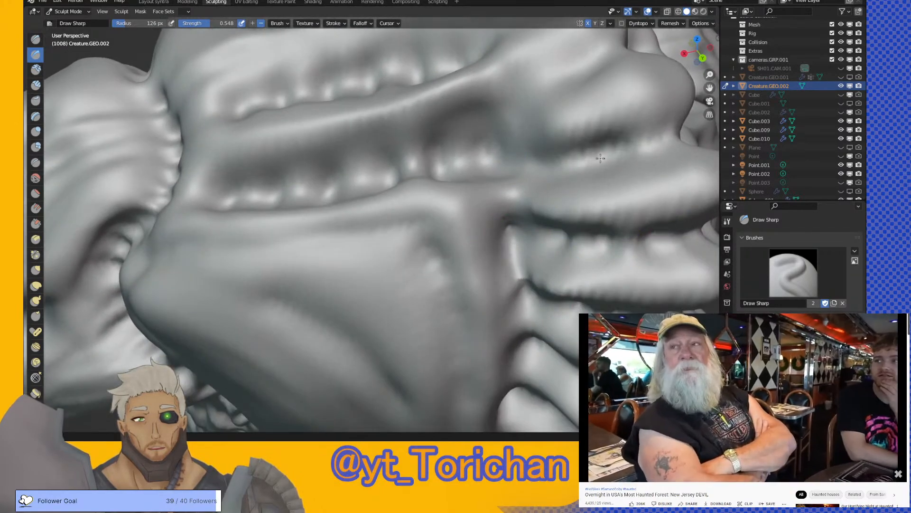
{"action": "middle_click_drag", "start_coordinate": [527, 92], "coordinate": [539, 91]}
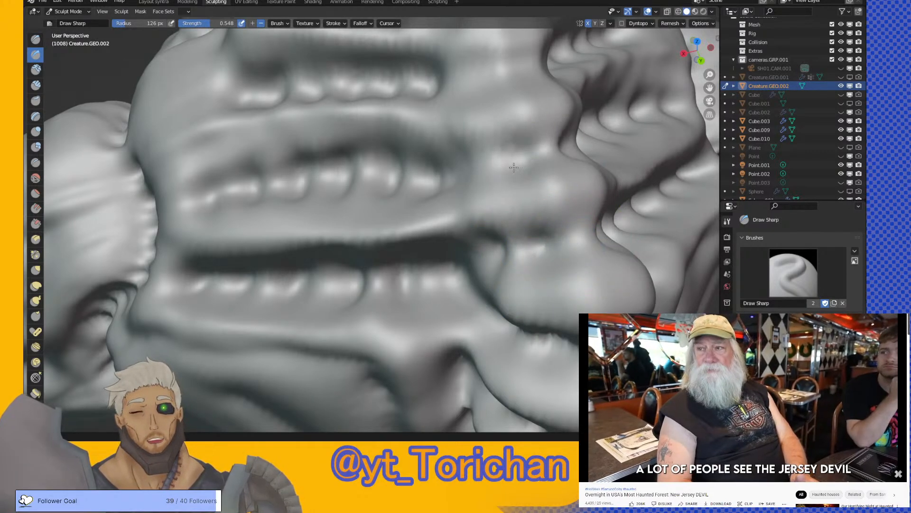
- Extend the dark folds at the base of the neck inwards across the spine's ridge
{"action": "middle_click_drag", "start_coordinate": [476, 170], "coordinate": [492, 125]}
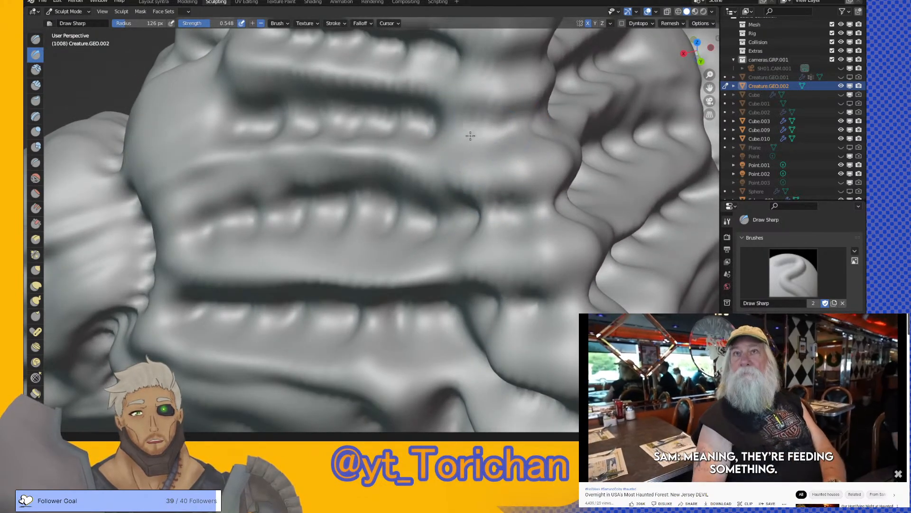
{"action": "middle_click_drag", "start_coordinate": [498, 84], "coordinate": [501, 114]}
{"action": "left_click_drag", "start_coordinate": [491, 99], "coordinate": [475, 138]}
- Extend the rows of short grooves on the rear ribs towards the spine, down to the lowest rib
{"action": "mouse_move", "coordinate": [513, 279]}
{"action": "middle_mouse_down"}
{"action": "mouse_move", "coordinate": [531, 213]}
{"action": "mouse_move", "coordinate": [519, 179]}
{"action": "mouse_move", "coordinate": [516, 197]}
{"action": "mouse_move", "coordinate": [497, 207]}
{"action": "mouse_move", "coordinate": [470, 192]}
{"action": "mouse_move", "coordinate": [516, 140]}
{"action": "middle_mouse_up"}
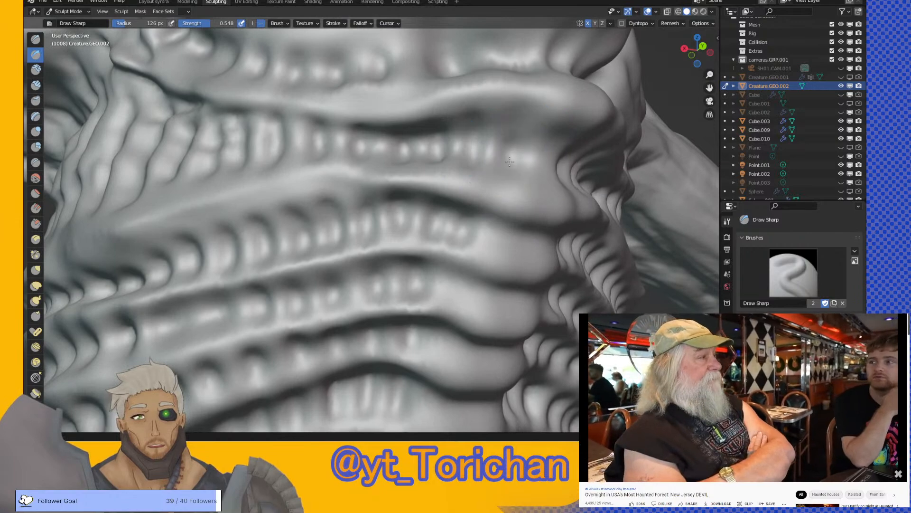
{"action": "middle_click_drag", "start_coordinate": [542, 176], "coordinate": [504, 199]}
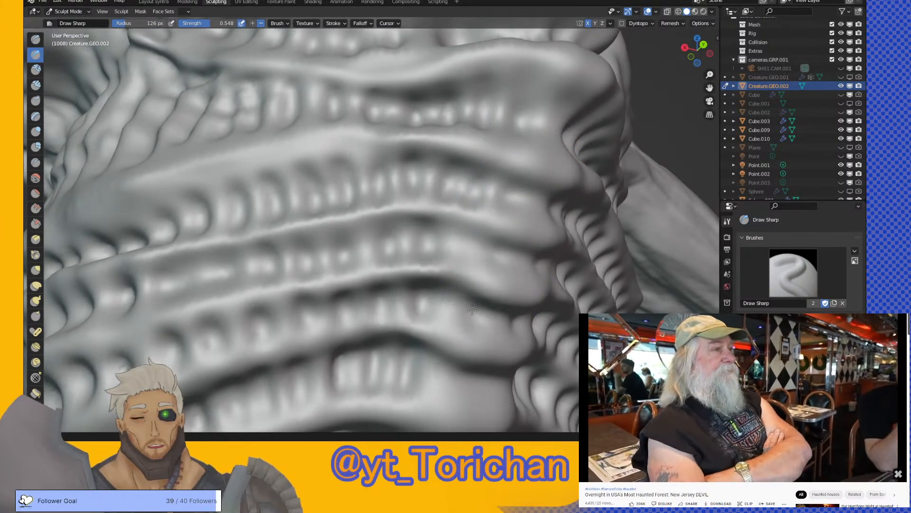
{"action": "middle_click_drag", "start_coordinate": [460, 359], "coordinate": [484, 332]}
{"action": "scroll", "coordinate": [467, 297], "scroll_direction": "down", "scroll_amount": 3}
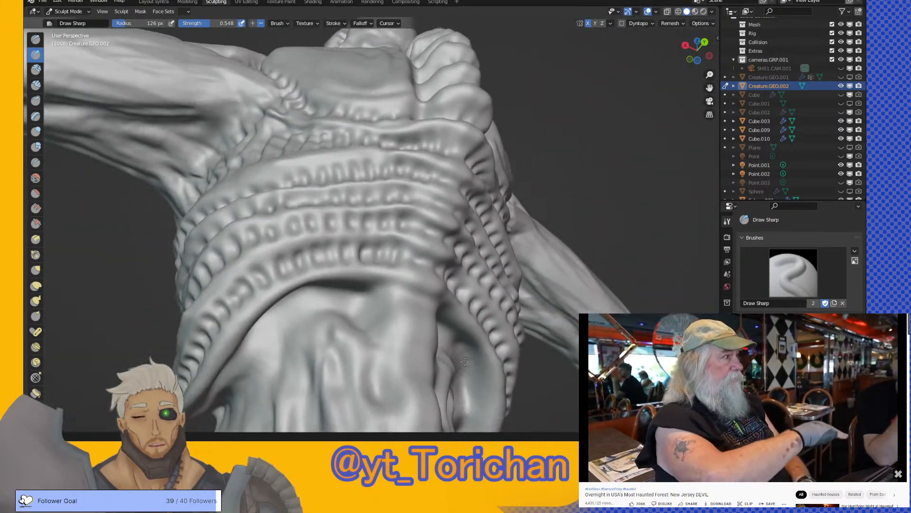
{"action": "scroll", "coordinate": [457, 311], "scroll_direction": "up", "scroll_amount": 3}
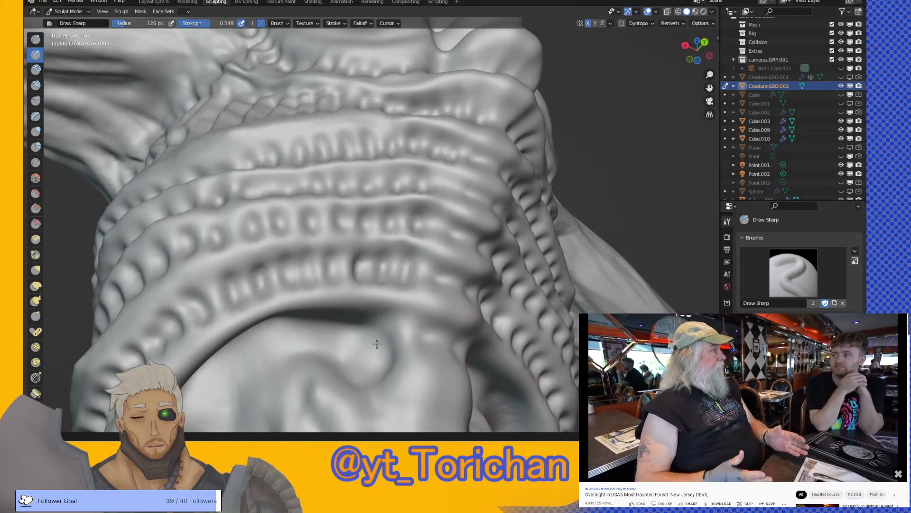
{"action": "mouse_move", "coordinate": [374, 333]}
{"action": "middle_mouse_down"}
{"action": "mouse_move", "coordinate": [359, 331]}
{"action": "mouse_move", "coordinate": [437, 158]}
{"action": "mouse_move", "coordinate": [503, 204]}
{"action": "mouse_move", "coordinate": [446, 262]}
{"action": "mouse_move", "coordinate": [468, 235]}
{"action": "mouse_move", "coordinate": [430, 242]}
{"action": "mouse_move", "coordinate": [418, 258]}
{"action": "mouse_move", "coordinate": [519, 204]}
{"action": "mouse_move", "coordinate": [440, 257]}
{"action": "middle_mouse_up"}
- Build up the forearm muscle just below the elbow with the Clay Strips brush
{"action": "scroll", "coordinate": [503, 204], "scroll_direction": "down", "scroll_amount": 8}
{"action": "scroll", "coordinate": [475, 226], "scroll_direction": "up", "scroll_amount": 5}
{"action": "scroll", "coordinate": [476, 226], "scroll_direction": "down", "scroll_amount": 3}
{"action": "key", "text": "c"}
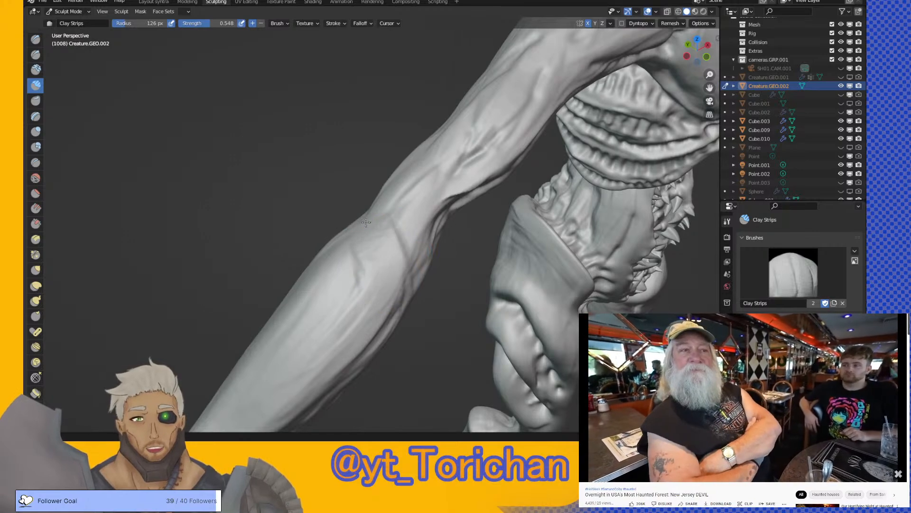
{"action": "mouse_move", "coordinate": [388, 243]}
{"action": "middle_mouse_down"}
{"action": "mouse_move", "coordinate": [341, 209]}
{"action": "mouse_move", "coordinate": [459, 249]}
{"action": "middle_mouse_up"}
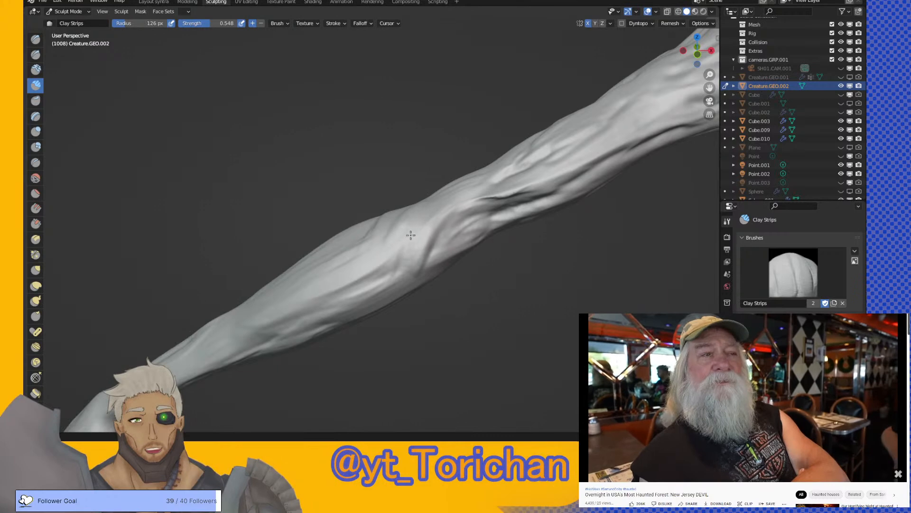
{"action": "left_click_drag", "start_coordinate": [368, 274], "coordinate": [376, 256]}
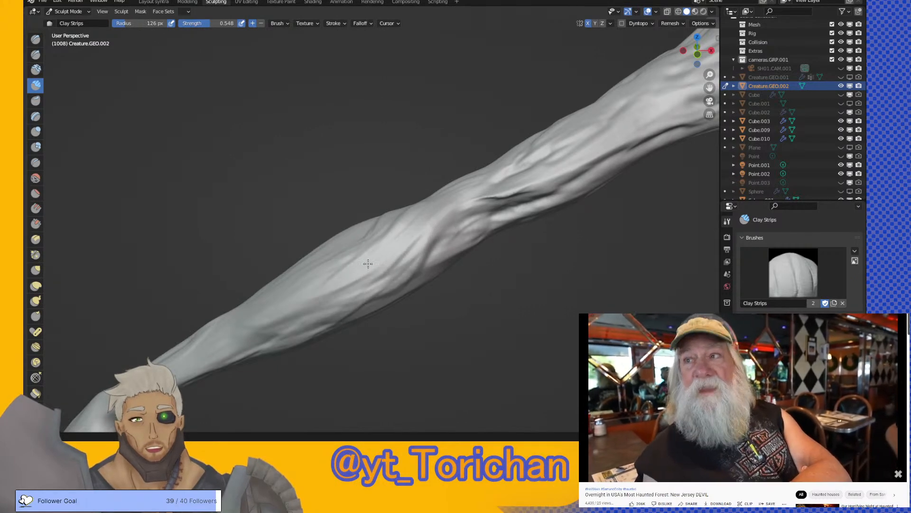
- Try Clay Strips strokes across the inner side of the elbow and undo the last one
{"action": "mouse_move", "coordinate": [397, 232]}
{"action": "middle_mouse_down"}
{"action": "mouse_move", "coordinate": [351, 232]}
{"action": "mouse_move", "coordinate": [371, 192]}
{"action": "mouse_move", "coordinate": [361, 161]}
{"action": "middle_mouse_up"}
{"action": "mouse_move", "coordinate": [357, 112]}
{"action": "left_mouse_down"}
{"action": "mouse_move", "coordinate": [388, 116]}
{"action": "mouse_move", "coordinate": [311, 164]}
{"action": "mouse_move", "coordinate": [267, 157]}
{"action": "mouse_move", "coordinate": [378, 149]}
{"action": "mouse_move", "coordinate": [394, 175]}
{"action": "mouse_move", "coordinate": [417, 185]}
{"action": "mouse_move", "coordinate": [426, 176]}
{"action": "left_mouse_up"}
{"action": "mouse_move", "coordinate": [426, 177]}
{"action": "middle_mouse_down", "text": "alt"}
{"action": "mouse_move", "coordinate": [437, 151]}
{"action": "mouse_move", "coordinate": [472, 126]}
{"action": "mouse_move", "coordinate": [486, 151]}
{"action": "middle_mouse_up", "text": "alt"}
{"action": "scroll", "coordinate": [456, 143], "scroll_direction": "up", "scroll_amount": 2}
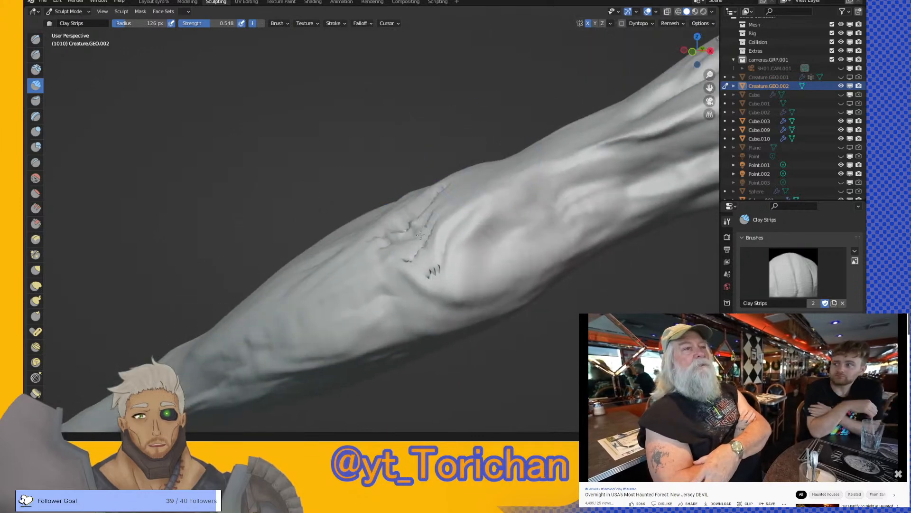
{"action": "key", "text": "ctrl+z"}
- Layer Clay Strips muscle strands around the elbow and upper forearm, covering its front, back and sides
{"action": "middle_click_drag", "start_coordinate": [449, 181], "coordinate": [450, 211]}
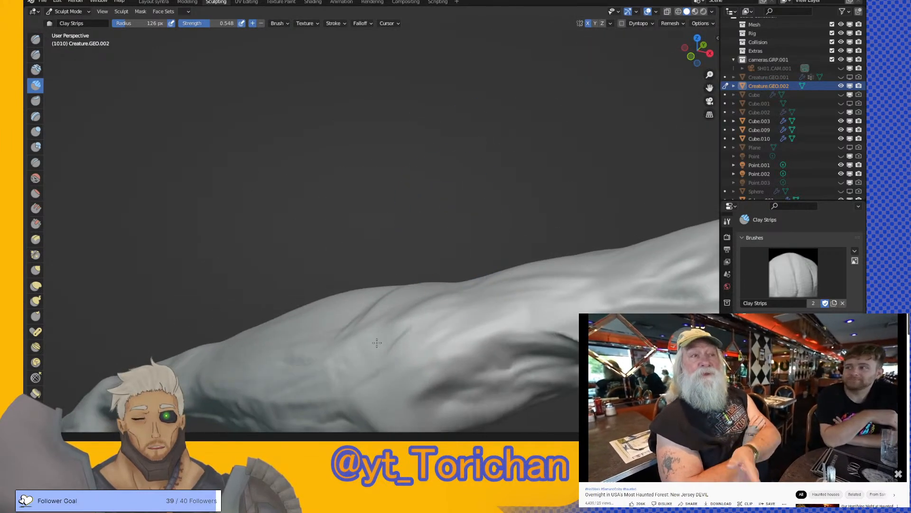
{"action": "middle_click_drag", "start_coordinate": [365, 325], "coordinate": [388, 339]}
{"action": "mouse_move", "coordinate": [387, 338]}
{"action": "left_mouse_down"}
{"action": "mouse_move", "coordinate": [403, 353]}
{"action": "mouse_move", "coordinate": [429, 338]}
{"action": "left_mouse_up"}
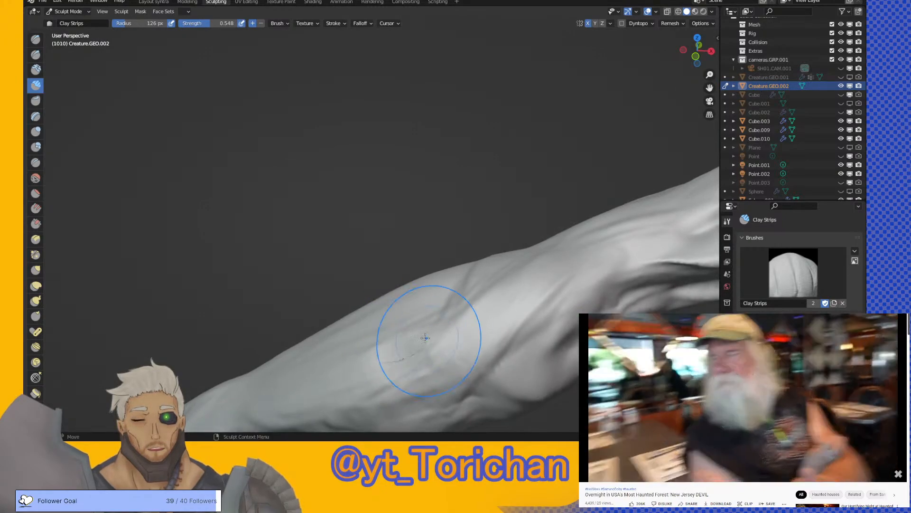
{"action": "mouse_move", "coordinate": [417, 327]}
{"action": "middle_mouse_down"}
{"action": "mouse_move", "coordinate": [358, 189]}
{"action": "mouse_move", "coordinate": [309, 152]}
{"action": "mouse_move", "coordinate": [386, 183]}
{"action": "mouse_move", "coordinate": [417, 207]}
{"action": "mouse_move", "coordinate": [387, 170]}
{"action": "mouse_move", "coordinate": [356, 179]}
{"action": "mouse_move", "coordinate": [343, 220]}
{"action": "mouse_move", "coordinate": [343, 205]}
{"action": "middle_mouse_up"}
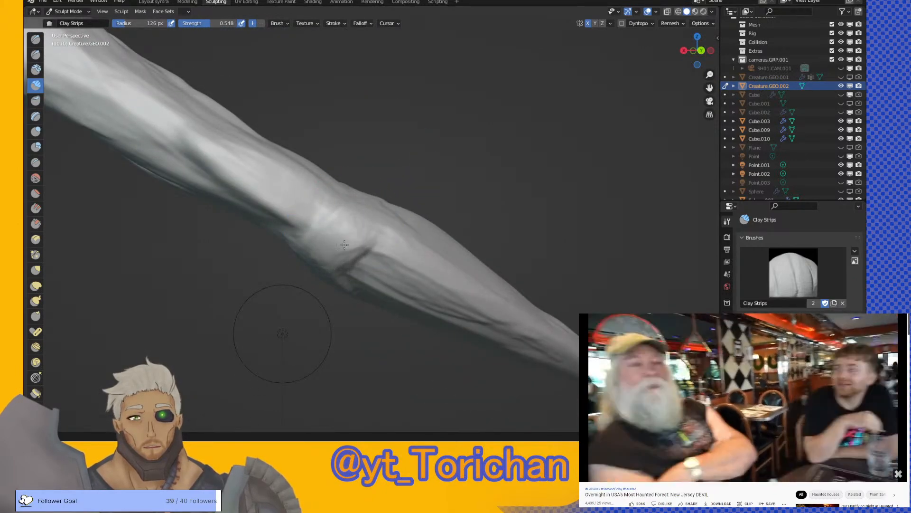
{"action": "middle_click_drag", "start_coordinate": [362, 217], "coordinate": [351, 205]}
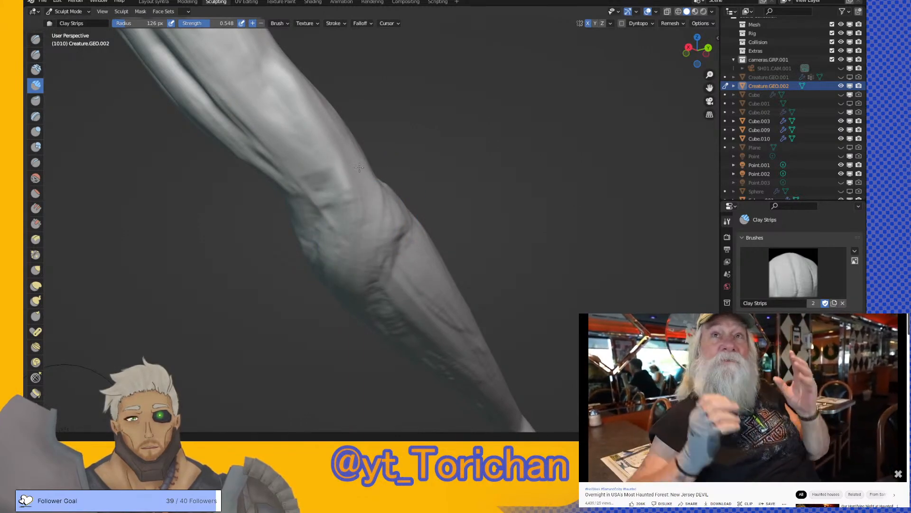
{"action": "middle_click_drag", "start_coordinate": [360, 233], "coordinate": [289, 211]}
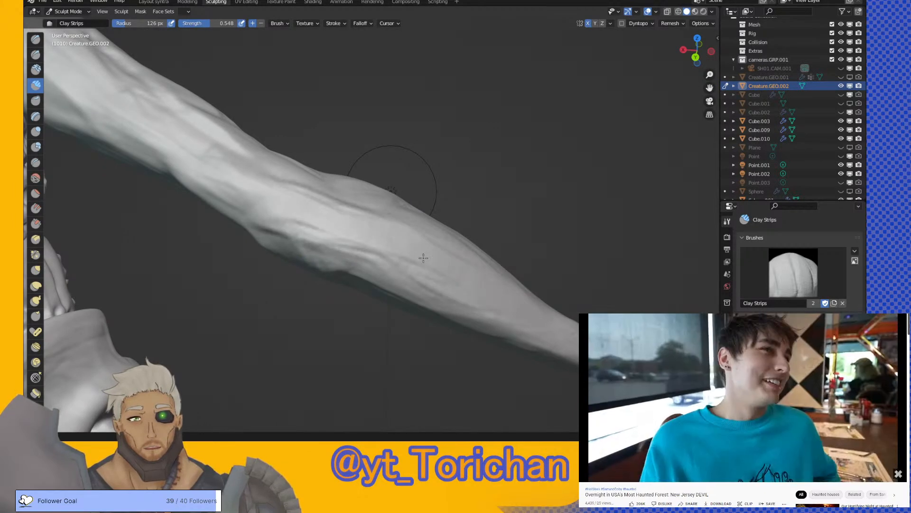
{"action": "middle_click_drag", "start_coordinate": [353, 216], "coordinate": [345, 258]}
{"action": "middle_click_drag", "start_coordinate": [377, 202], "coordinate": [364, 164]}
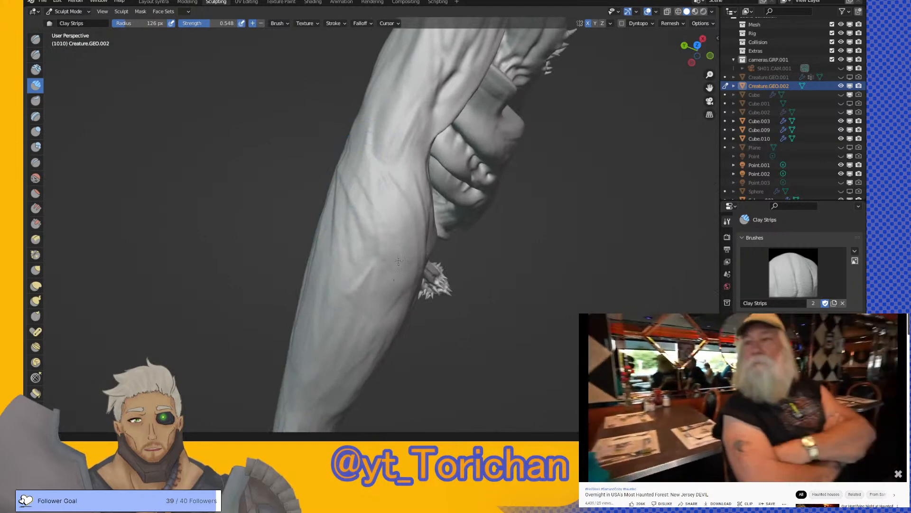
- Raise rounded bony bulges on both sides of the elbow joint with the Draw brush
{"action": "left_click", "coordinate": [36, 40]}
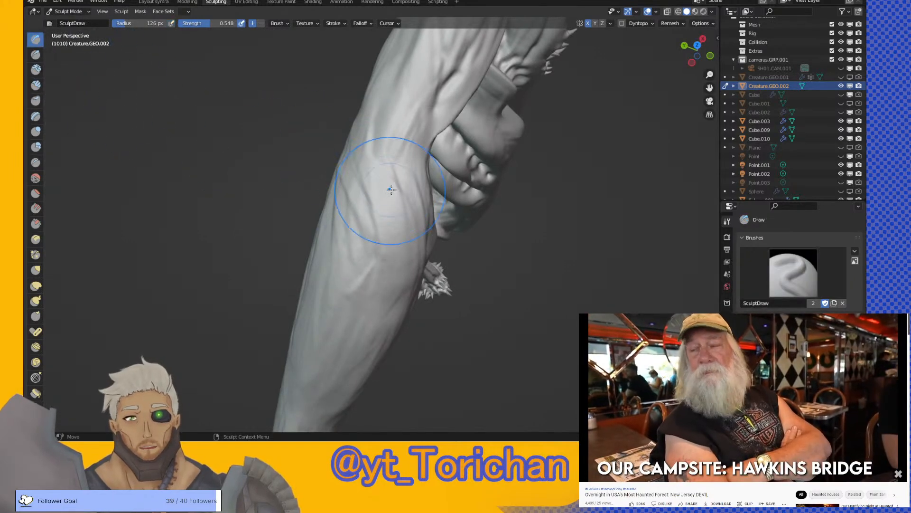
{"action": "middle_click_drag", "start_coordinate": [402, 263], "coordinate": [378, 176]}
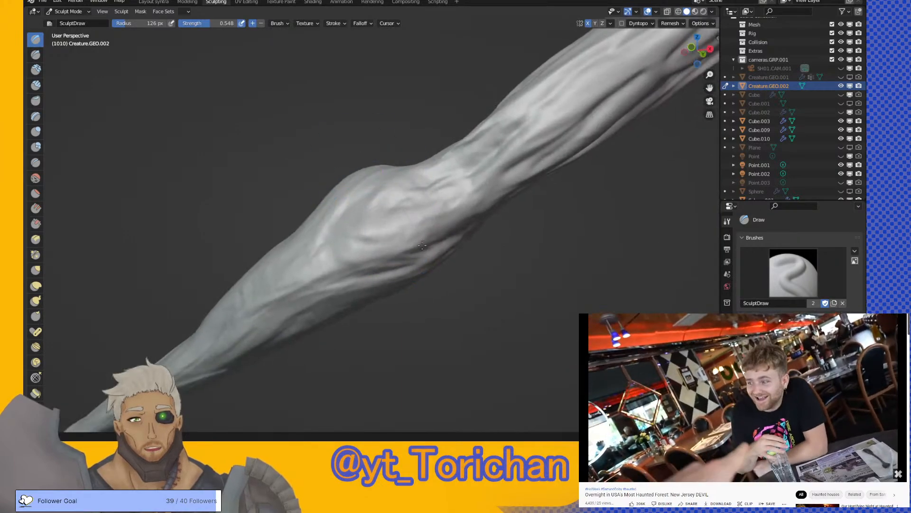
{"action": "middle_click_drag", "start_coordinate": [417, 238], "coordinate": [365, 240]}
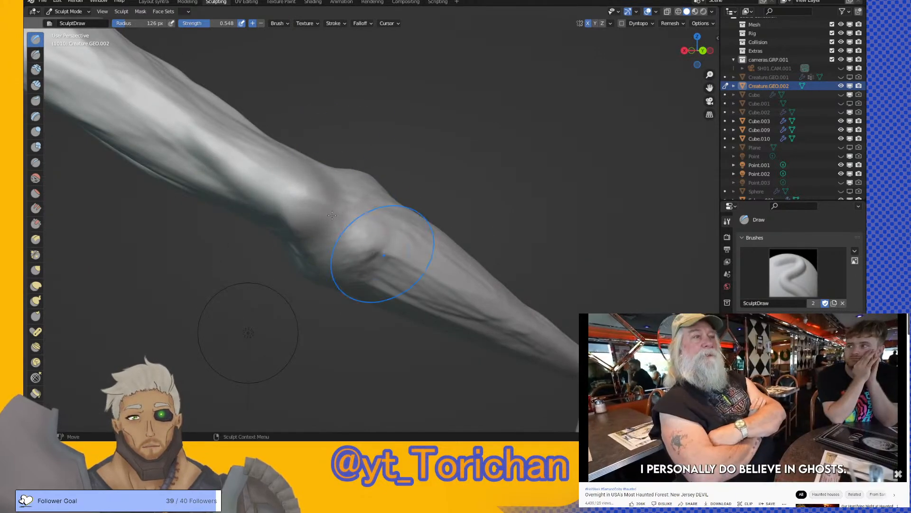
{"action": "middle_click_drag", "start_coordinate": [360, 209], "coordinate": [325, 242]}
{"action": "left_click_drag", "start_coordinate": [303, 241], "coordinate": [319, 222]}
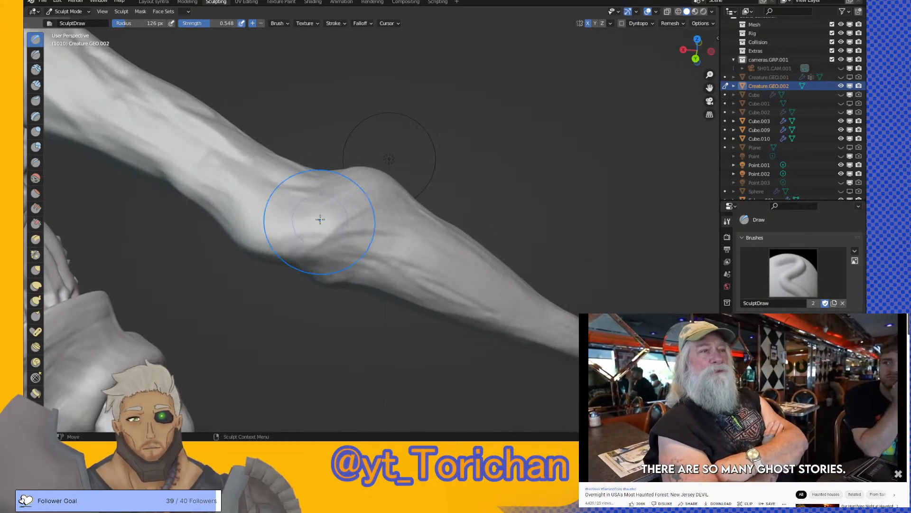
- Shape the folds around the elbow's bony bulge with the Crease brush
{"action": "left_click", "coordinate": [41, 156]}
{"action": "mouse_move", "coordinate": [375, 149]}
{"action": "middle_mouse_down"}
{"action": "mouse_move", "coordinate": [285, 183]}
{"action": "mouse_move", "coordinate": [254, 183]}
{"action": "mouse_move", "coordinate": [337, 152]}
{"action": "mouse_move", "coordinate": [417, 233]}
{"action": "middle_mouse_up"}
{"action": "middle_click_drag", "start_coordinate": [455, 109], "coordinate": [418, 204]}
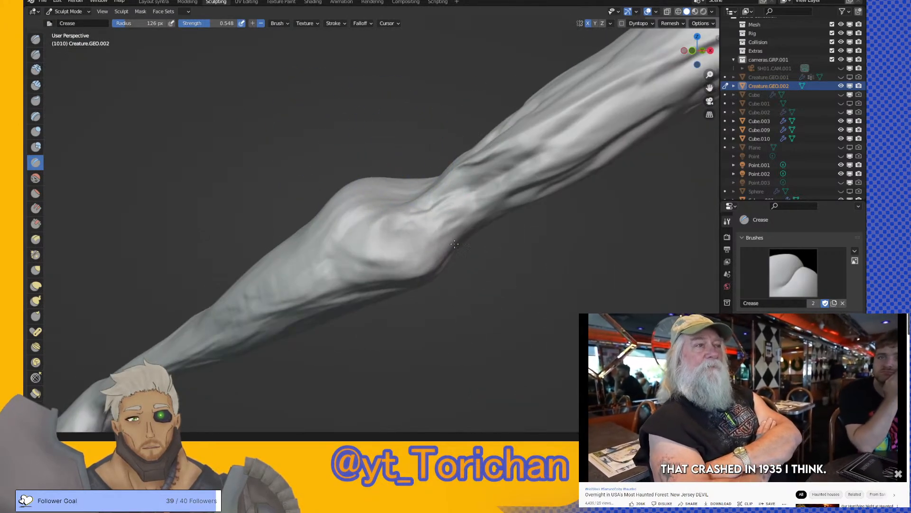
{"action": "left_click", "coordinate": [398, 210]}
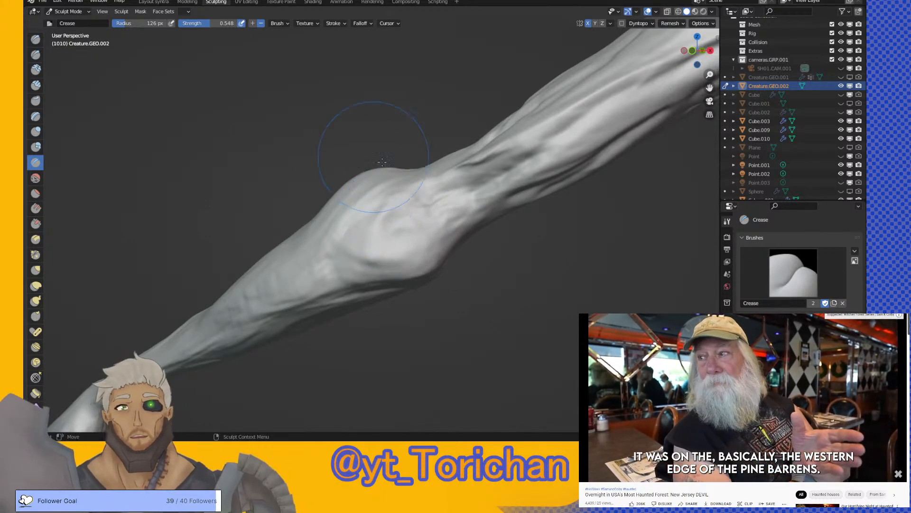
- Carve grooves between the elbow's two bony knobs and down along the forearm with the Draw Sharp brush
{"action": "left_click", "coordinate": [35, 55]}
{"action": "middle_click_drag", "start_coordinate": [309, 213], "coordinate": [383, 222]}
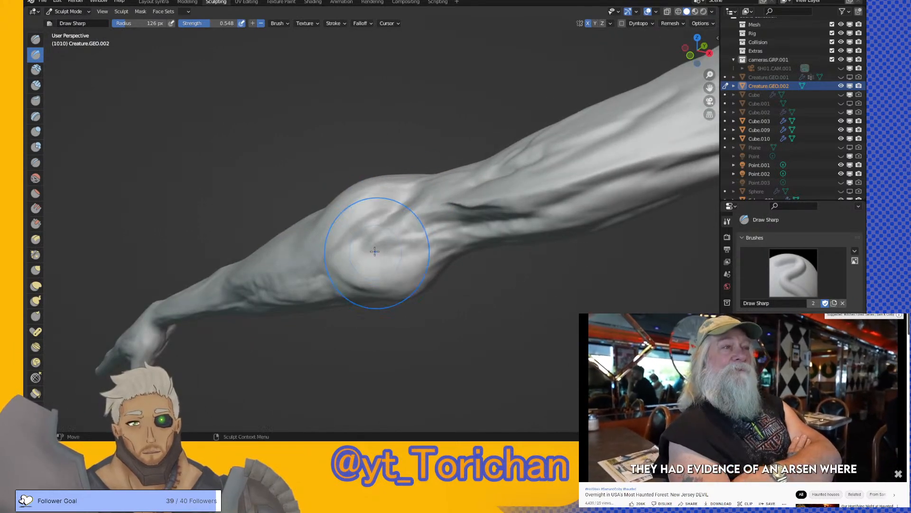
{"action": "mouse_move", "coordinate": [402, 260]}
{"action": "middle_mouse_down"}
{"action": "mouse_move", "coordinate": [407, 217]}
{"action": "mouse_move", "coordinate": [397, 187]}
{"action": "mouse_move", "coordinate": [346, 218]}
{"action": "mouse_move", "coordinate": [325, 258]}
{"action": "mouse_move", "coordinate": [389, 193]}
{"action": "mouse_move", "coordinate": [349, 228]}
{"action": "mouse_move", "coordinate": [332, 303]}
{"action": "mouse_move", "coordinate": [356, 283]}
{"action": "mouse_move", "coordinate": [377, 234]}
{"action": "mouse_move", "coordinate": [462, 209]}
{"action": "mouse_move", "coordinate": [441, 247]}
{"action": "middle_mouse_up"}
{"action": "mouse_move", "coordinate": [380, 330]}
{"action": "middle_mouse_down"}
{"action": "mouse_move", "coordinate": [400, 346]}
{"action": "mouse_move", "coordinate": [424, 269]}
{"action": "mouse_move", "coordinate": [394, 261]}
{"action": "middle_mouse_up"}
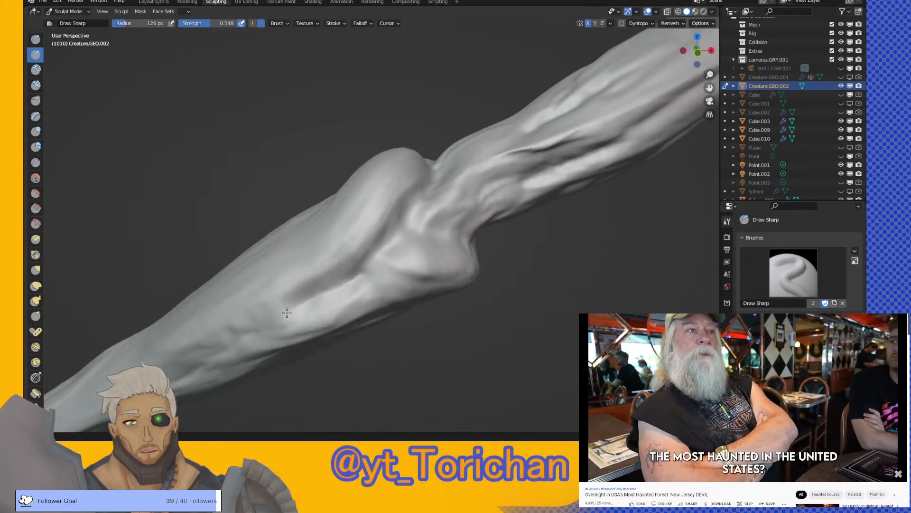
{"action": "middle_click_drag", "start_coordinate": [441, 244], "coordinate": [499, 189]}
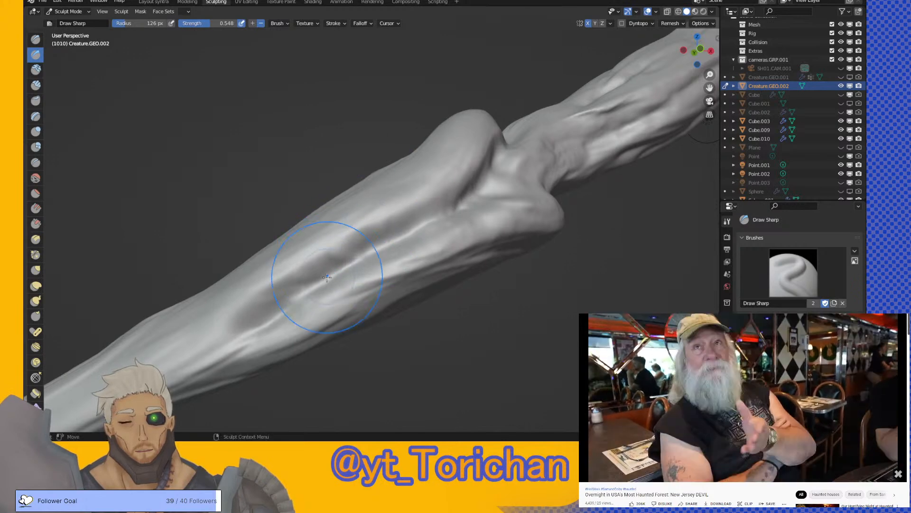
- Deepen the long forearm groove up to the elbow with Draw Sharp, cutting short notches along its lower edge
{"action": "left_click", "coordinate": [682, 24]}
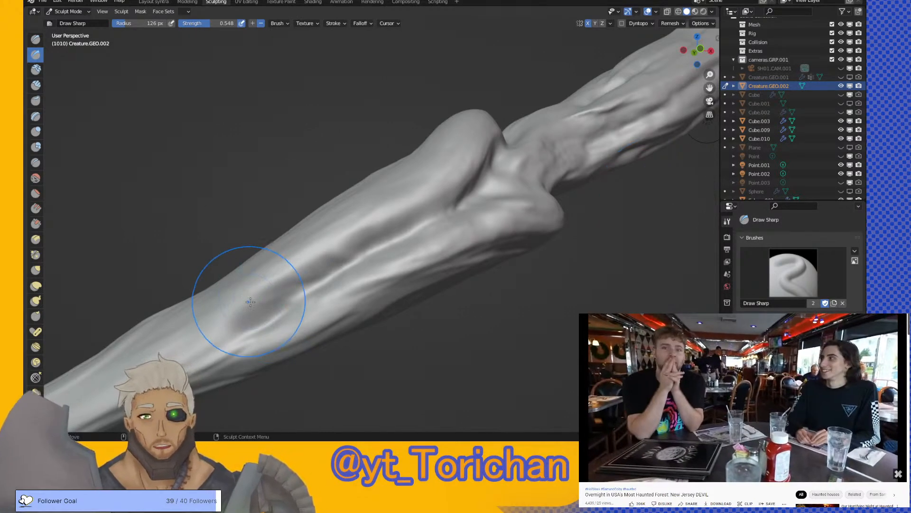
{"action": "mouse_move", "coordinate": [247, 326]}
{"action": "left_mouse_down"}
{"action": "mouse_move", "coordinate": [284, 319]}
{"action": "mouse_move", "coordinate": [323, 286]}
{"action": "left_mouse_up"}
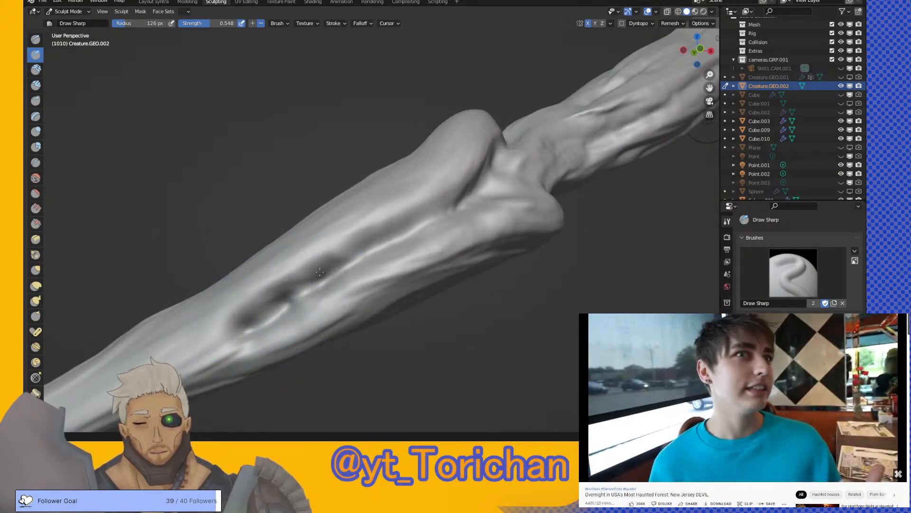
{"action": "mouse_move", "coordinate": [366, 256]}
{"action": "left_mouse_down"}
{"action": "mouse_move", "coordinate": [422, 235]}
{"action": "mouse_move", "coordinate": [408, 225]}
{"action": "mouse_move", "coordinate": [465, 201]}
{"action": "mouse_move", "coordinate": [448, 214]}
{"action": "left_mouse_up"}
{"action": "middle_click_drag", "start_coordinate": [476, 191], "coordinate": [441, 214]}
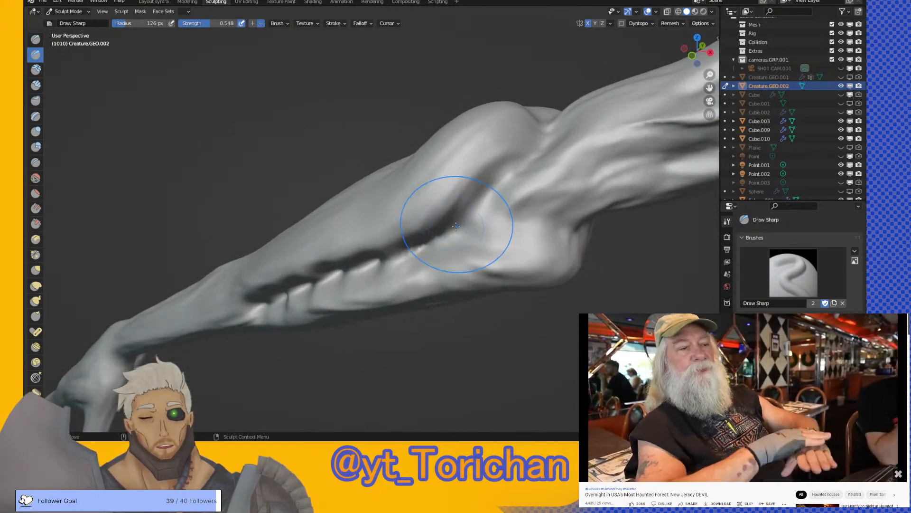
{"action": "left_click_drag", "start_coordinate": [458, 203], "coordinate": [495, 178]}
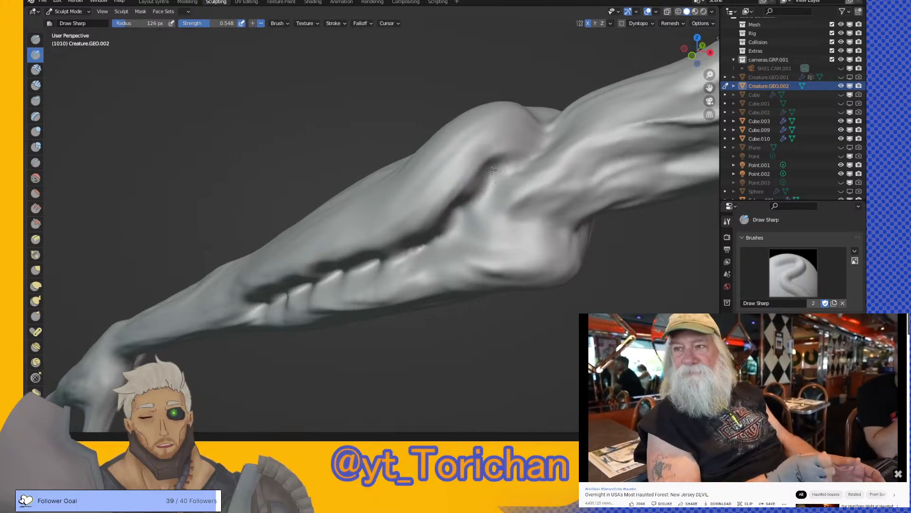
{"action": "left_click_drag", "start_coordinate": [510, 226], "coordinate": [498, 218]}
- Continue the notched groove around the elbow and extend its lower end towards the wrist
{"action": "mouse_move", "coordinate": [498, 218]}
{"action": "middle_mouse_down"}
{"action": "mouse_move", "coordinate": [504, 246]}
{"action": "mouse_move", "coordinate": [496, 206]}
{"action": "mouse_move", "coordinate": [474, 206]}
{"action": "mouse_move", "coordinate": [481, 209]}
{"action": "mouse_move", "coordinate": [494, 177]}
{"action": "middle_mouse_up"}
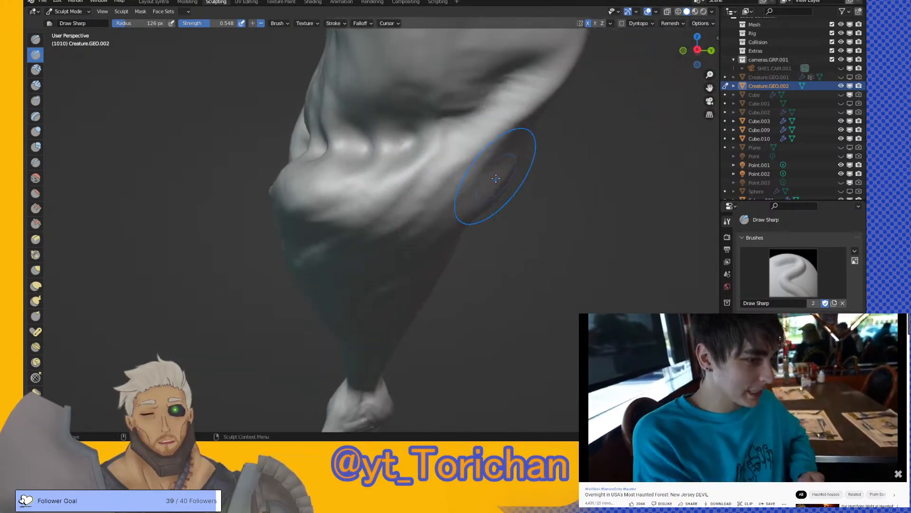
{"action": "left_click_drag", "start_coordinate": [503, 92], "coordinate": [513, 86]}
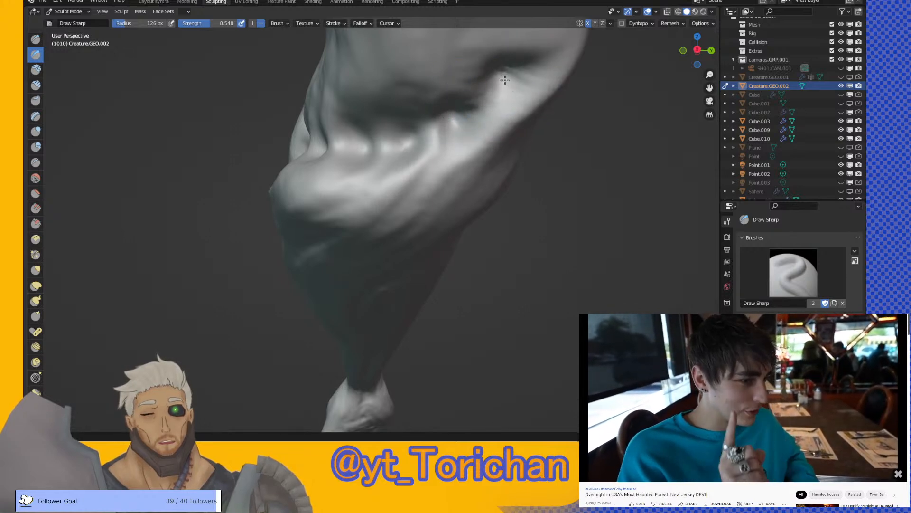
{"action": "mouse_move", "coordinate": [503, 75]}
{"action": "middle_mouse_down"}
{"action": "mouse_move", "coordinate": [366, 181]}
{"action": "mouse_move", "coordinate": [379, 239]}
{"action": "mouse_move", "coordinate": [486, 185]}
{"action": "mouse_move", "coordinate": [516, 252]}
{"action": "mouse_move", "coordinate": [500, 261]}
{"action": "middle_mouse_up"}
{"action": "mouse_move", "coordinate": [485, 287]}
{"action": "left_mouse_down"}
{"action": "mouse_move", "coordinate": [504, 263]}
{"action": "mouse_move", "coordinate": [550, 290]}
{"action": "mouse_move", "coordinate": [542, 296]}
{"action": "left_mouse_up"}
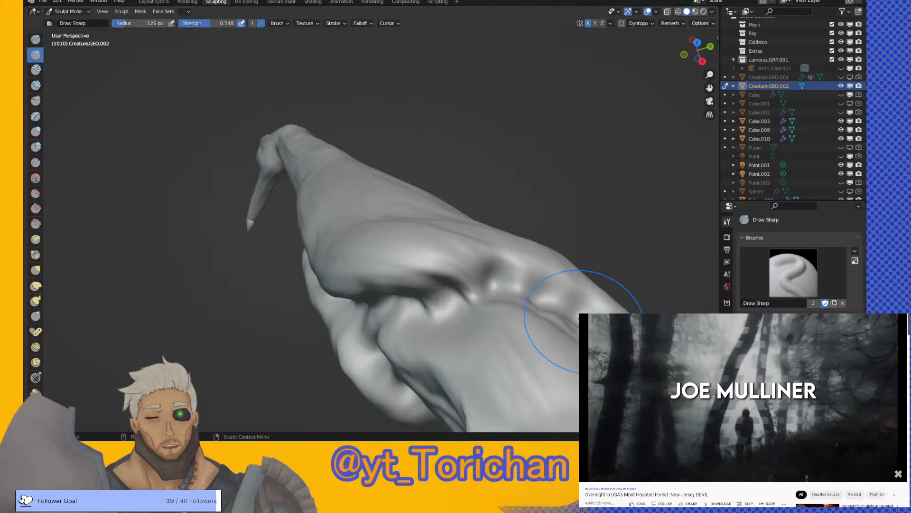
{"action": "middle_click_drag", "start_coordinate": [595, 302], "coordinate": [300, 338]}
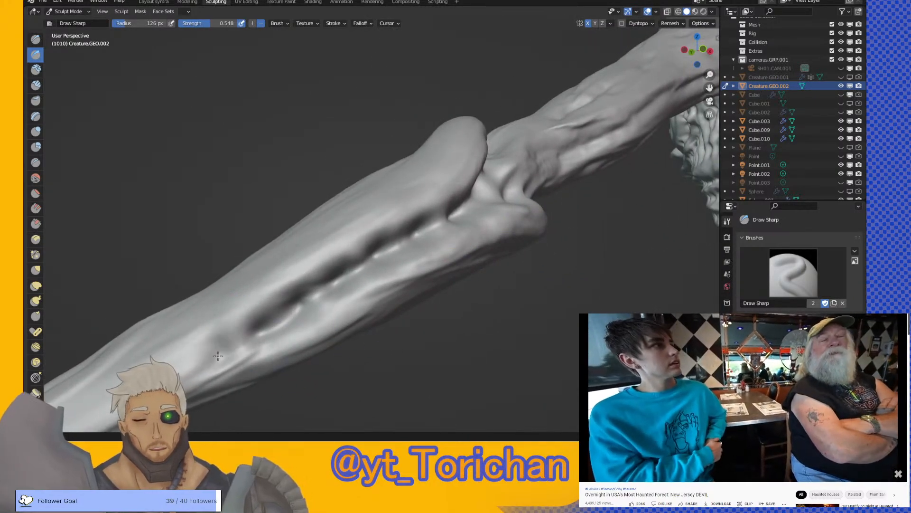
- Add Clay Strips muscle strands along the back of the elbow and forearm, and save the file
{"action": "mouse_move", "coordinate": [458, 356]}
{"action": "middle_mouse_down"}
{"action": "mouse_move", "coordinate": [472, 386]}
{"action": "mouse_move", "coordinate": [541, 274]}
{"action": "mouse_move", "coordinate": [590, 223]}
{"action": "mouse_move", "coordinate": [545, 309]}
{"action": "mouse_move", "coordinate": [502, 350]}
{"action": "mouse_move", "coordinate": [540, 347]}
{"action": "mouse_move", "coordinate": [458, 299]}
{"action": "mouse_move", "coordinate": [511, 283]}
{"action": "middle_mouse_up"}
{"action": "middle_click_drag", "start_coordinate": [508, 255], "coordinate": [488, 213]}
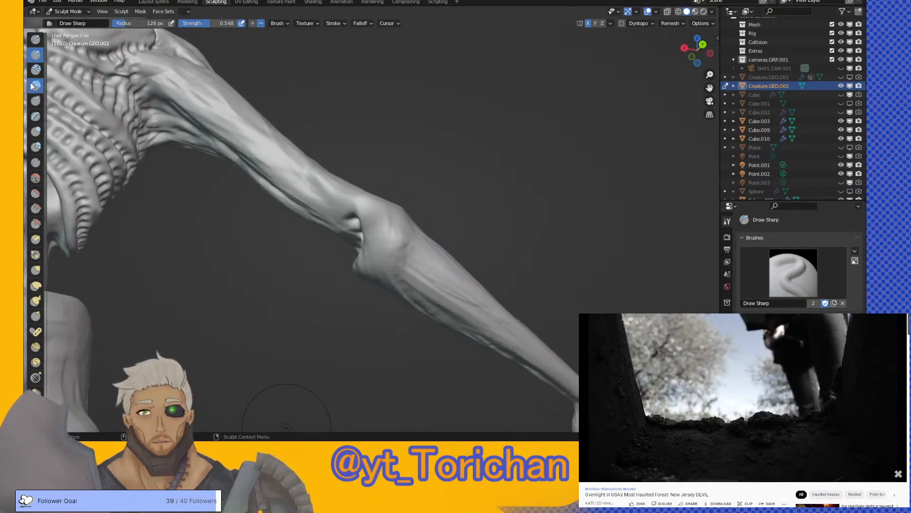
{"action": "key", "text": "c"}
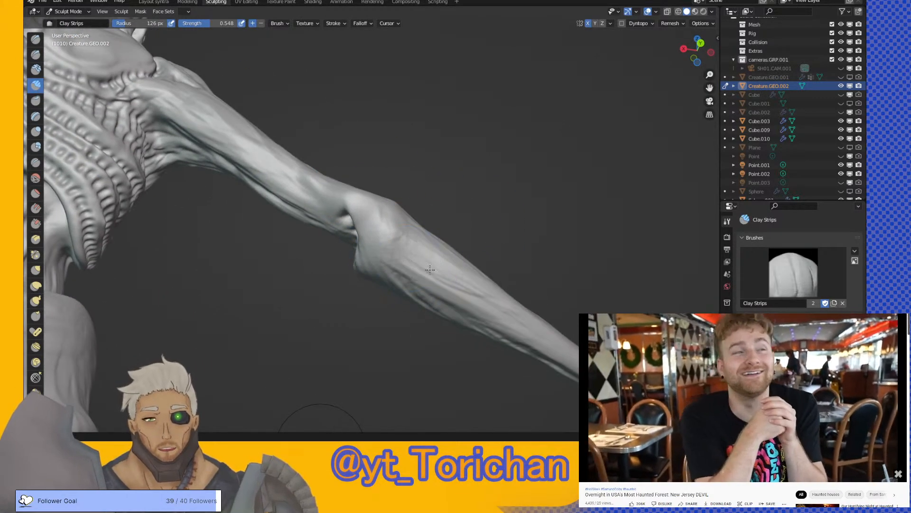
{"action": "mouse_move", "coordinate": [403, 252]}
{"action": "middle_mouse_down"}
{"action": "mouse_move", "coordinate": [420, 296]}
{"action": "mouse_move", "coordinate": [386, 265]}
{"action": "middle_mouse_up"}
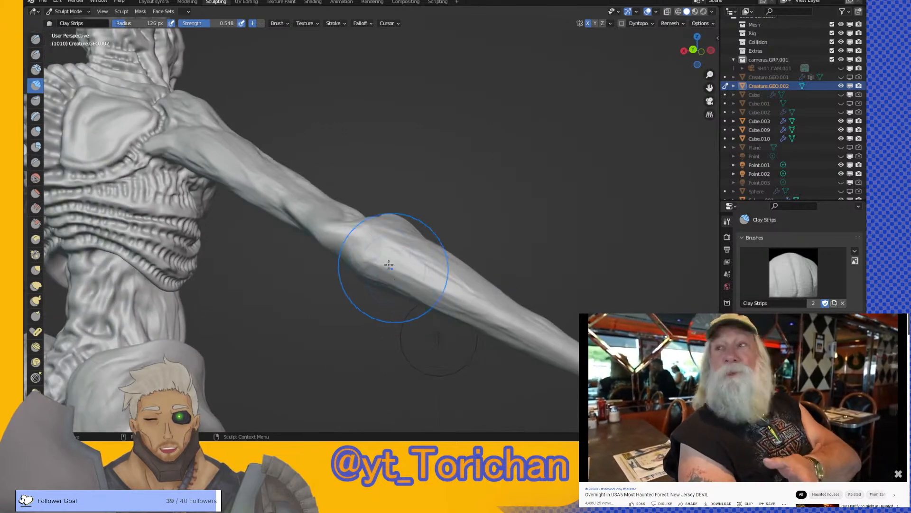
{"action": "middle_click_drag", "start_coordinate": [468, 284], "coordinate": [418, 312]}
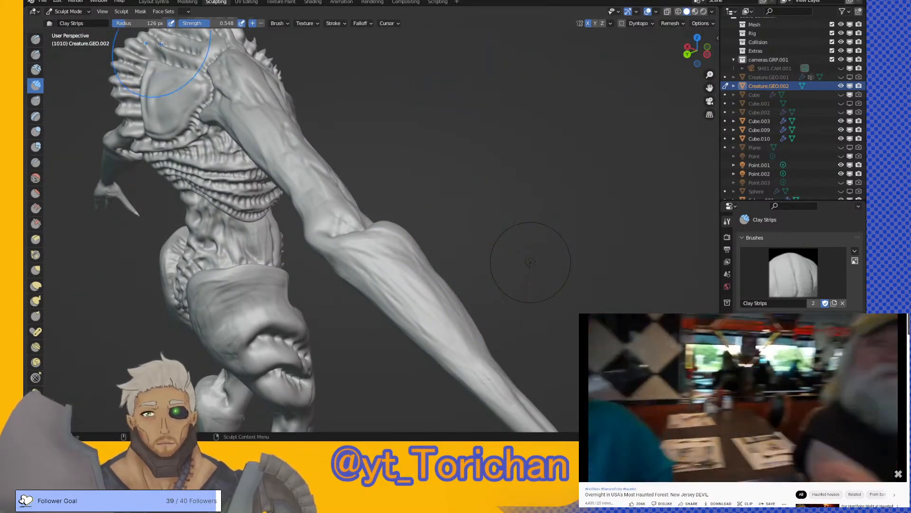
{"action": "left_click", "coordinate": [43, 1]}
{"action": "left_click", "coordinate": [74, 58]}
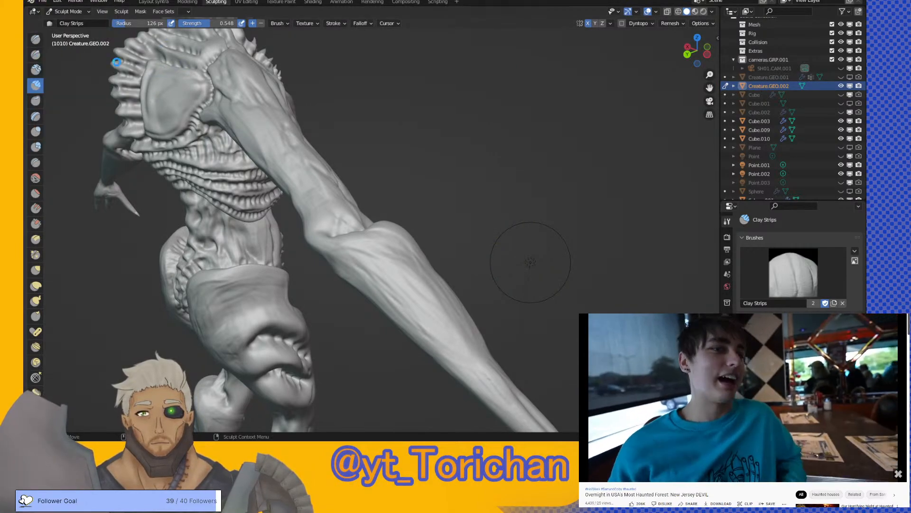
- Check the sculpted upper arm and elbow from close and from afar, and save the creature file
{"action": "mouse_move", "coordinate": [412, 218]}
{"action": "middle_mouse_down"}
{"action": "mouse_move", "coordinate": [386, 242]}
{"action": "mouse_move", "coordinate": [326, 168]}
{"action": "middle_mouse_up"}
{"action": "scroll", "coordinate": [385, 191], "scroll_direction": "up", "scroll_amount": 3}
{"action": "scroll", "coordinate": [440, 201], "scroll_direction": "up", "scroll_amount": 5}
{"action": "scroll", "coordinate": [437, 157], "scroll_direction": "up", "scroll_amount": 4}
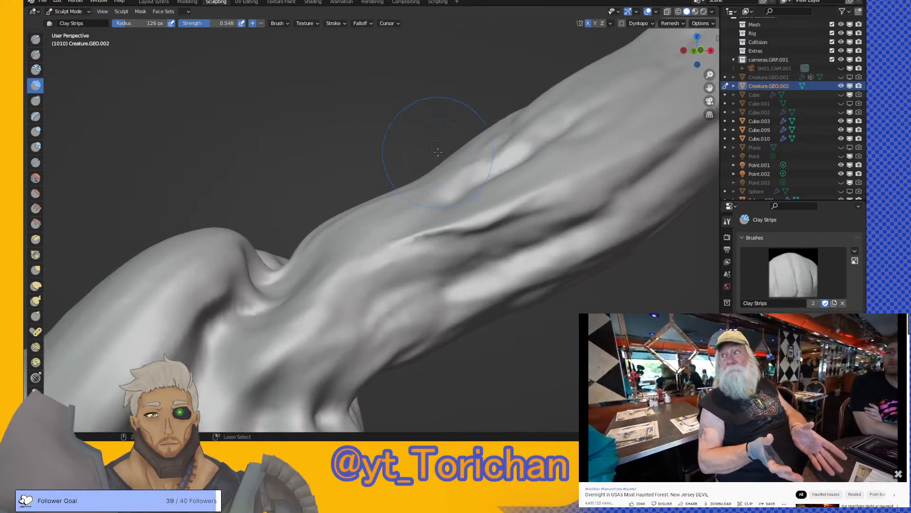
{"action": "scroll", "coordinate": [429, 213], "scroll_direction": "down", "scroll_amount": 6}
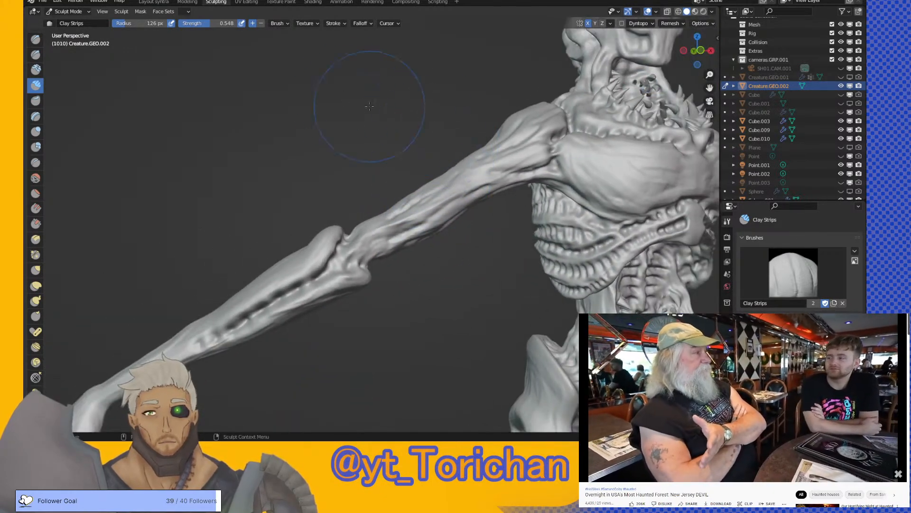
{"action": "left_click", "coordinate": [42, 1]}
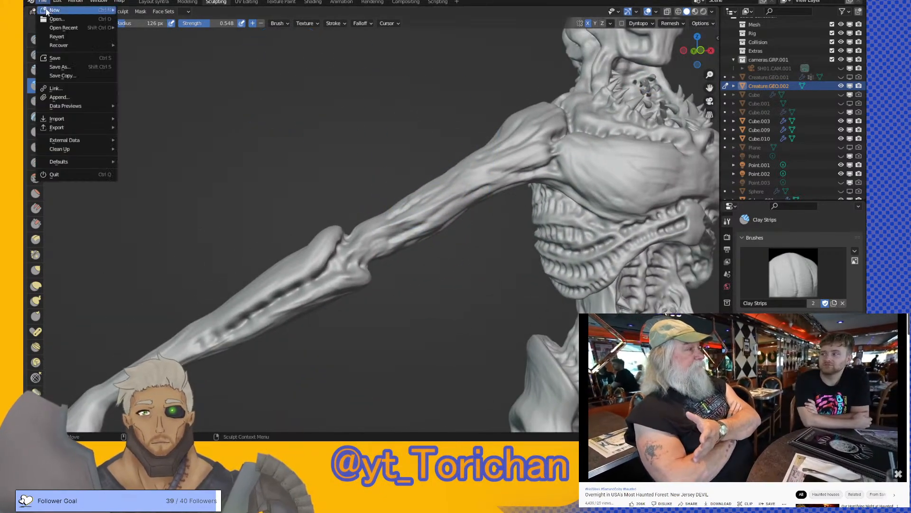
{"action": "left_click", "coordinate": [75, 64]}
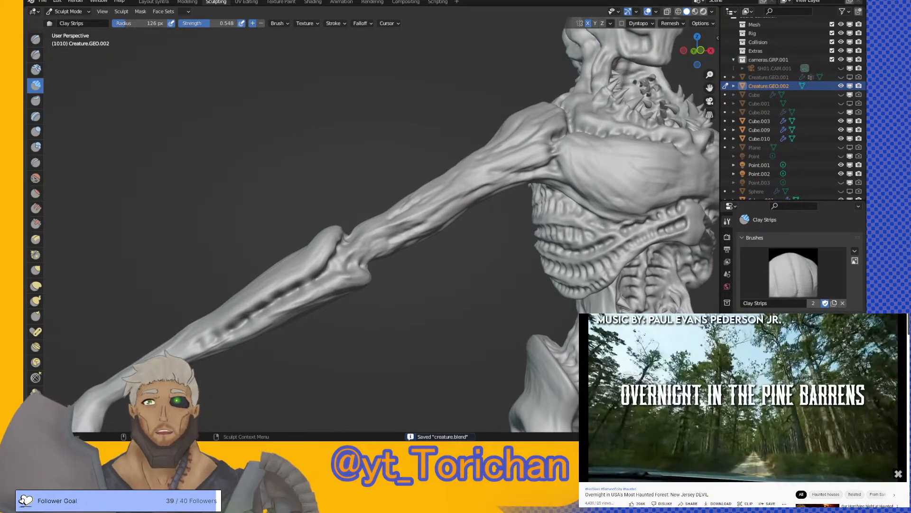
- Switch to the Layout workspace, set the viewport to Rendered shading and deselect the creature
{"action": "left_click", "coordinate": [704, 11]}
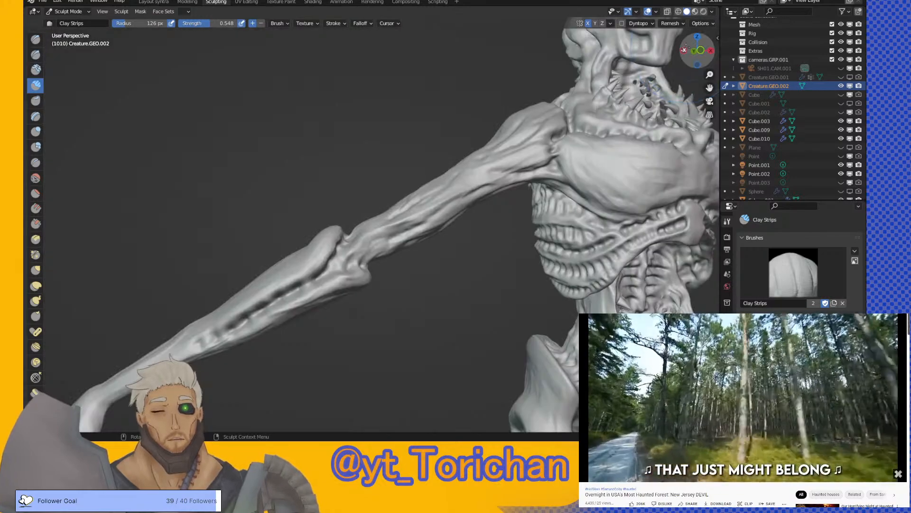
{"action": "left_click", "coordinate": [154, 3]}
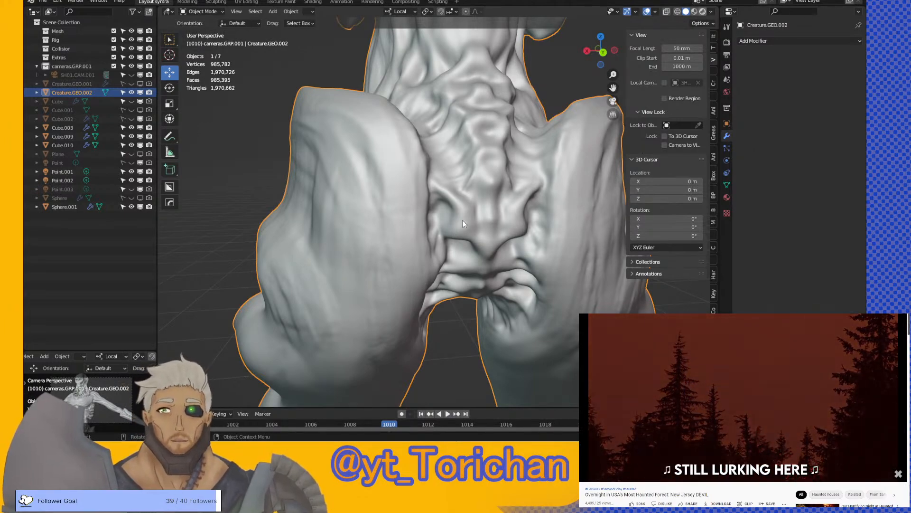
{"action": "key", "text": "z"}
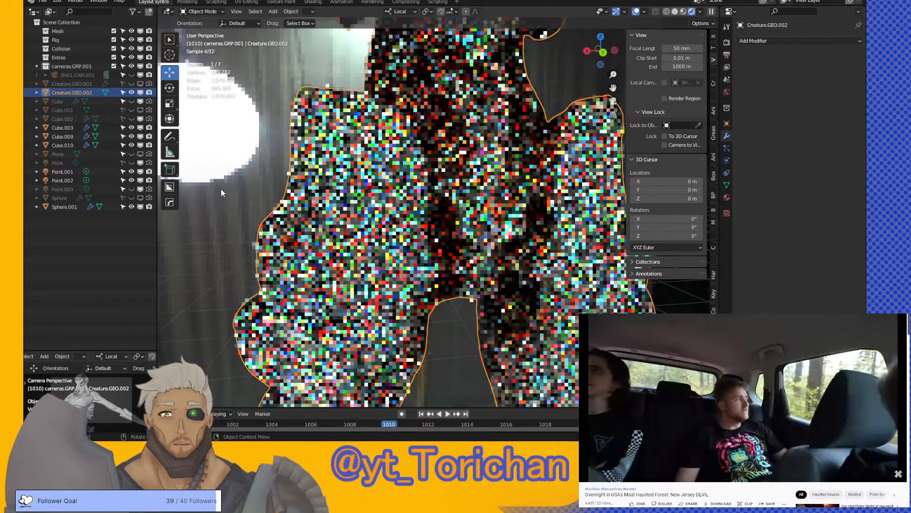
{"action": "left_click", "coordinate": [221, 193]}
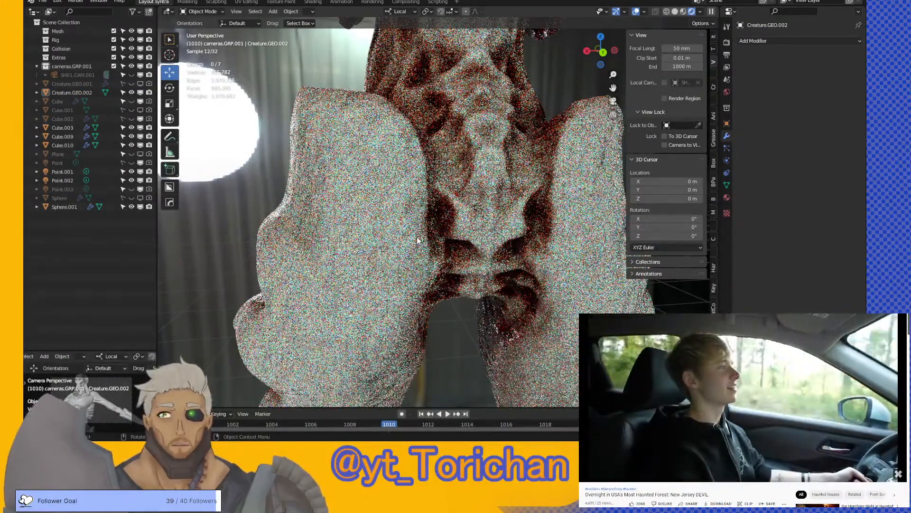
- Examine the creature's hips, arms, back and torso from several angles in the rendered preview
{"action": "middle_click_drag", "start_coordinate": [417, 240], "coordinate": [397, 226]}
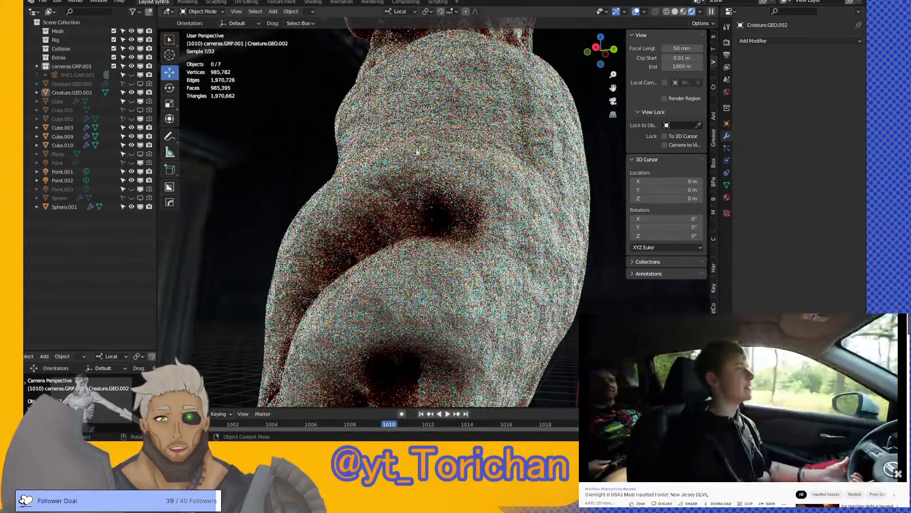
{"action": "middle_click_drag", "start_coordinate": [459, 155], "coordinate": [414, 246]}
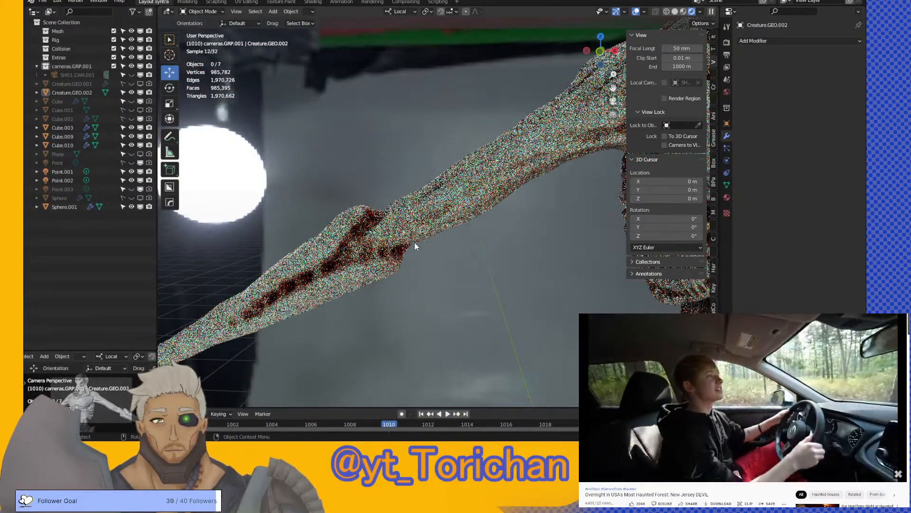
{"action": "middle_click_drag", "start_coordinate": [419, 243], "coordinate": [494, 245]}
{"action": "scroll", "coordinate": [494, 245], "scroll_direction": "down", "scroll_amount": 10}
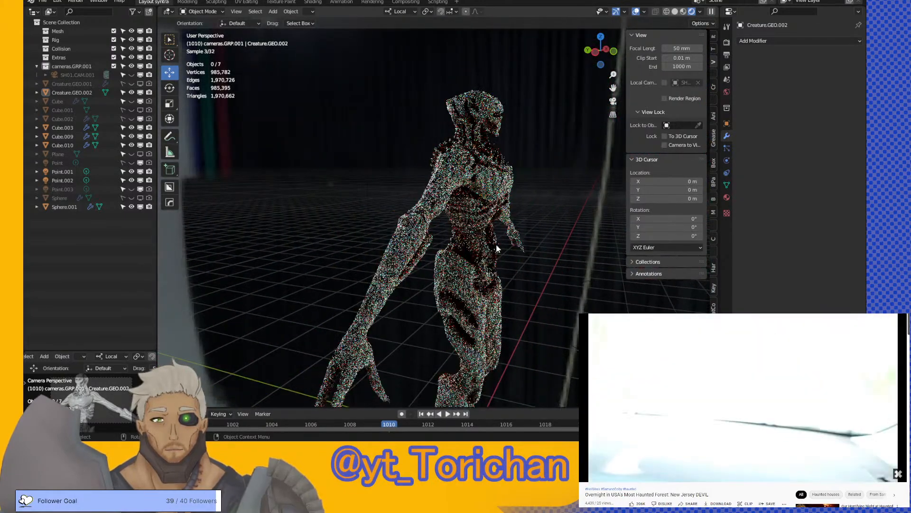
{"action": "middle_click_drag", "start_coordinate": [496, 247], "coordinate": [443, 232]}
{"action": "scroll", "coordinate": [441, 232], "scroll_direction": "up", "scroll_amount": 3}
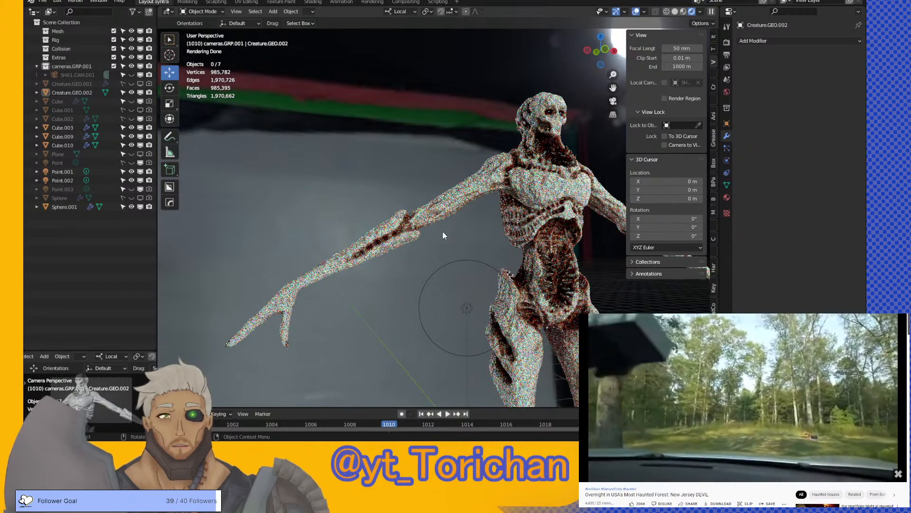
{"action": "middle_click_drag", "start_coordinate": [446, 240], "coordinate": [393, 250]}
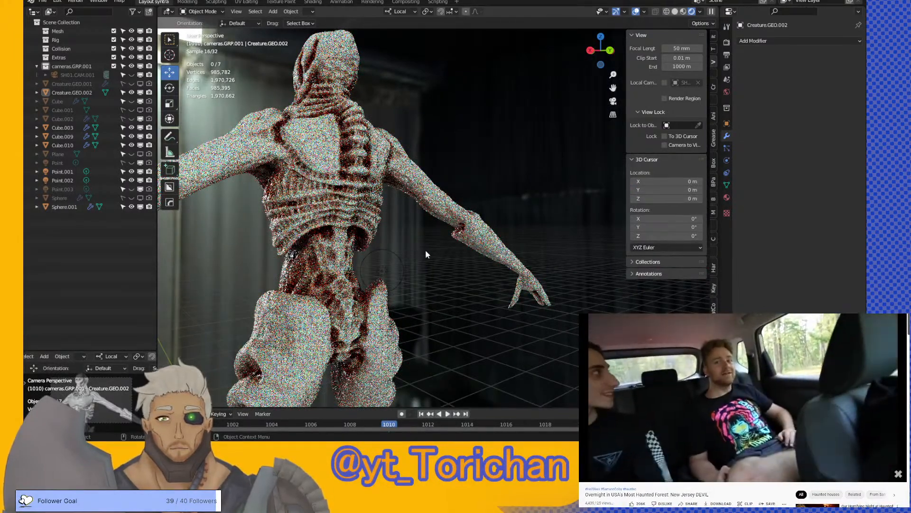
{"action": "middle_click_drag", "start_coordinate": [427, 254], "coordinate": [362, 204]}
{"action": "scroll", "coordinate": [328, 205], "scroll_direction": "down", "scroll_amount": 1}
{"action": "scroll", "coordinate": [352, 214], "scroll_direction": "up", "scroll_amount": 2}
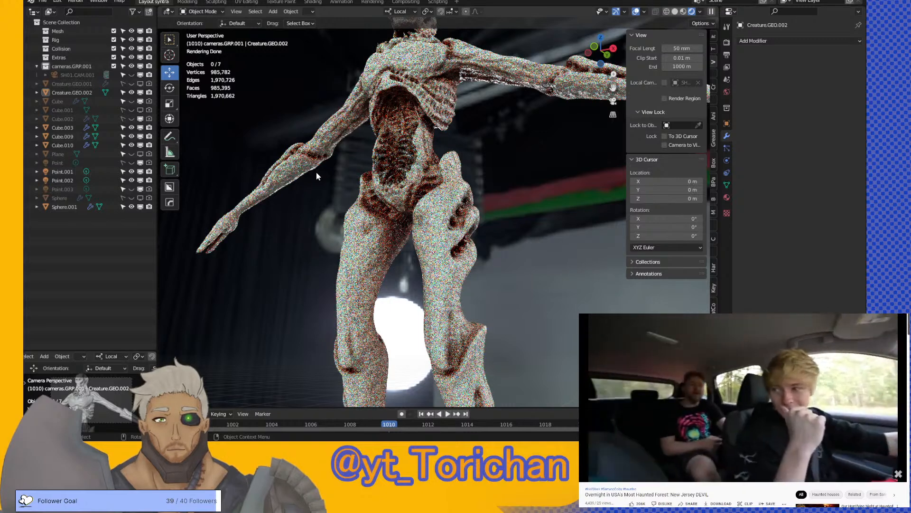
- Compare the rendered viewport lighting with Scene World on and off, leaving Scene World enabled
{"action": "left_click", "coordinate": [700, 12]}
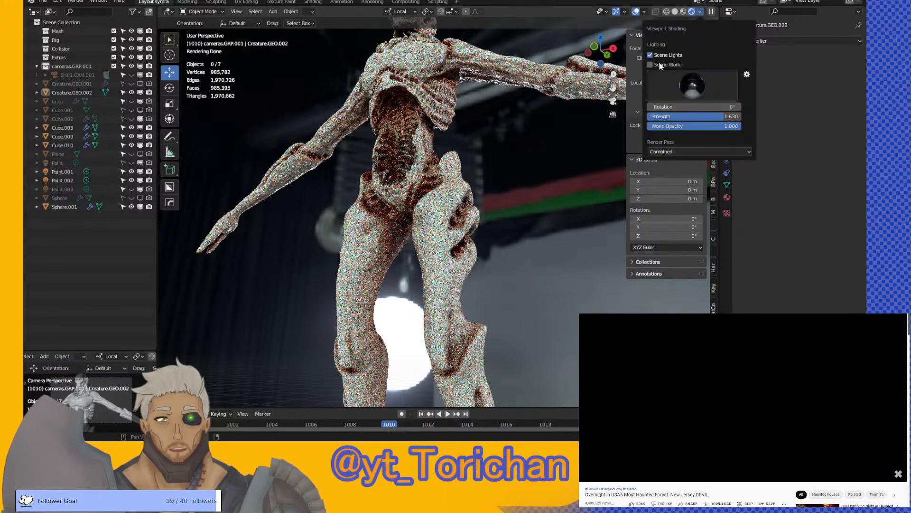
{"action": "left_click", "coordinate": [660, 65]}
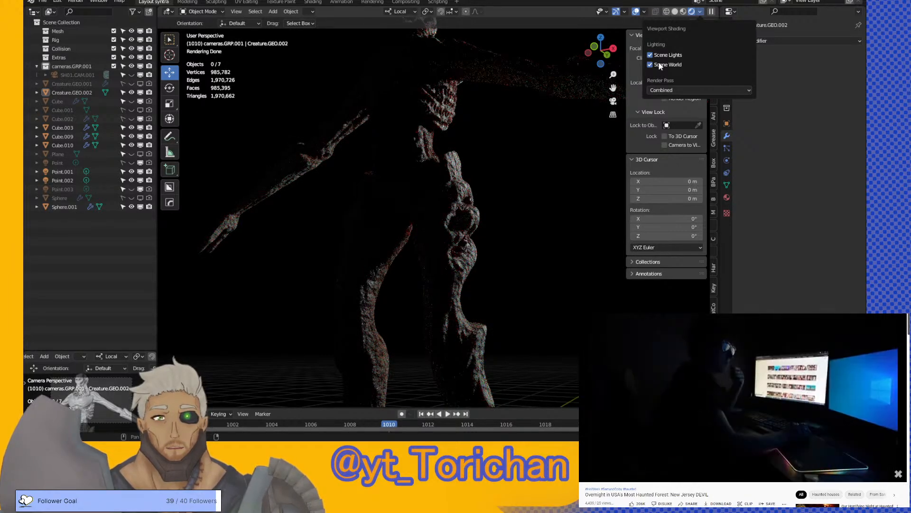
{"action": "left_click", "coordinate": [661, 66]}
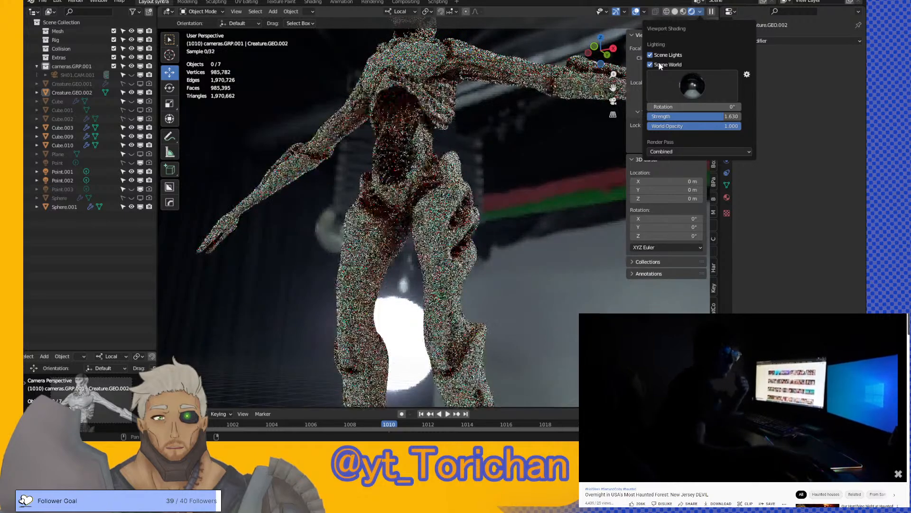
{"action": "left_click", "coordinate": [660, 65]}
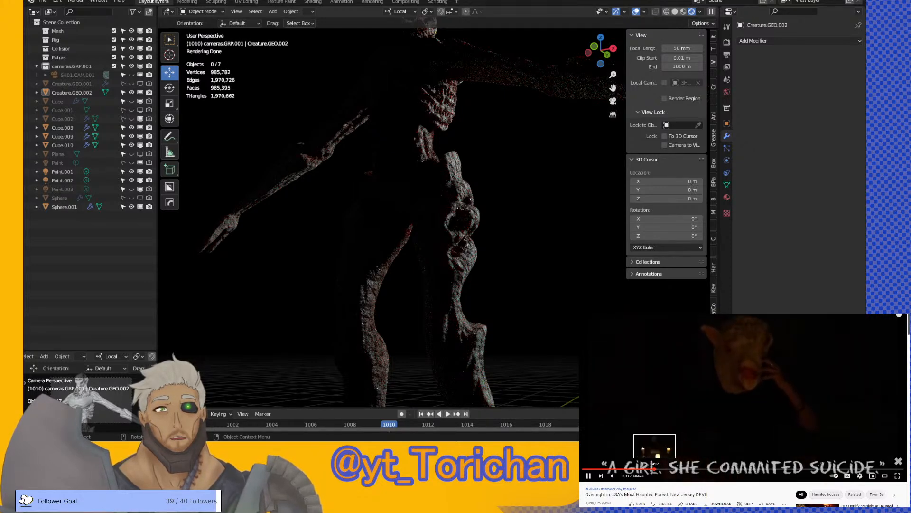
- Skip forward in the YouTube video playing alongside
{"action": "left_click", "coordinate": [656, 470]}
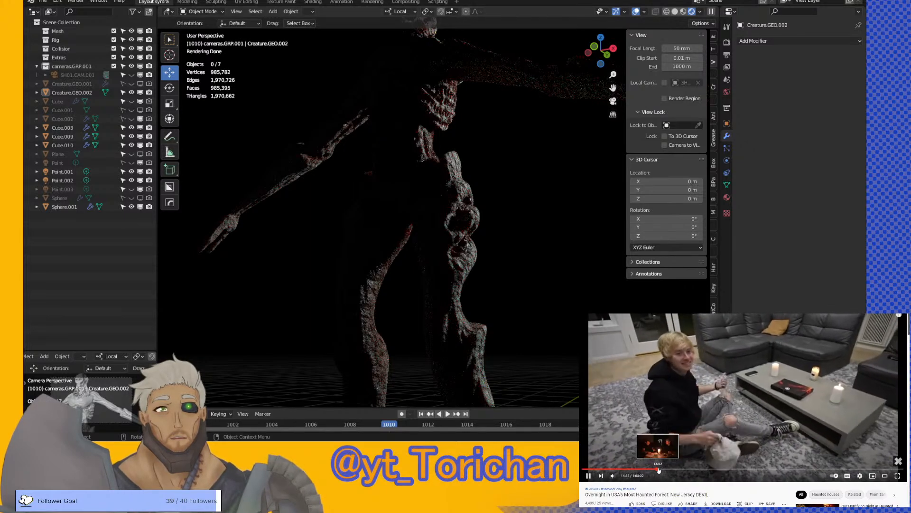
{"action": "left_click", "coordinate": [658, 470]}
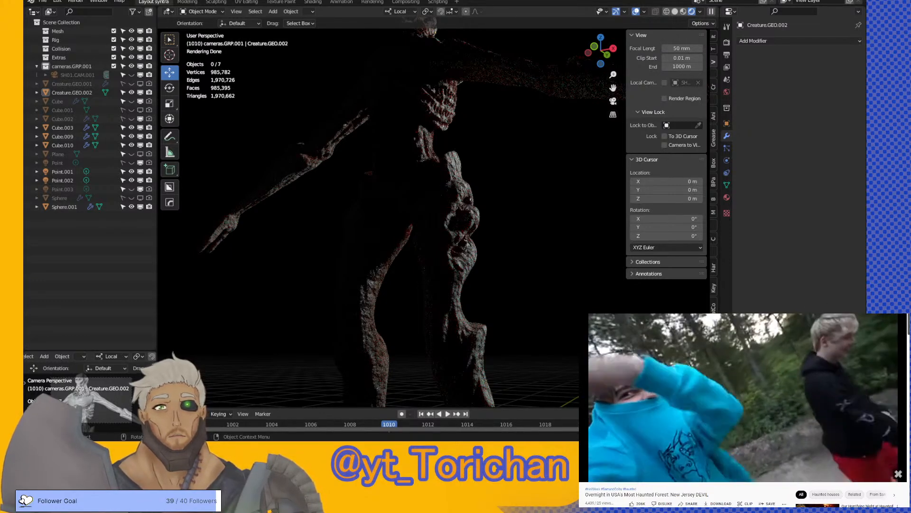
- Select the creature and examine its back, arms and legs under the scene world lighting
{"action": "left_click", "coordinate": [277, 141]}
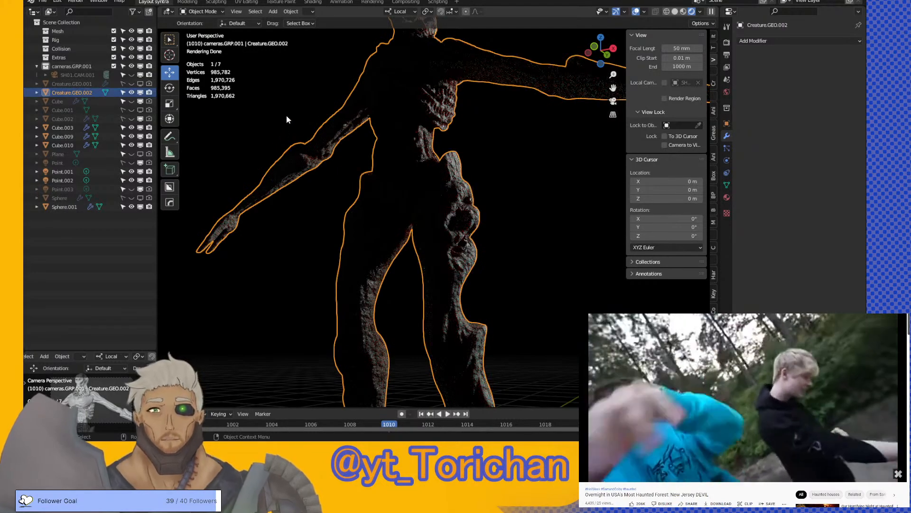
{"action": "middle_click_drag", "start_coordinate": [287, 116], "coordinate": [227, 170]}
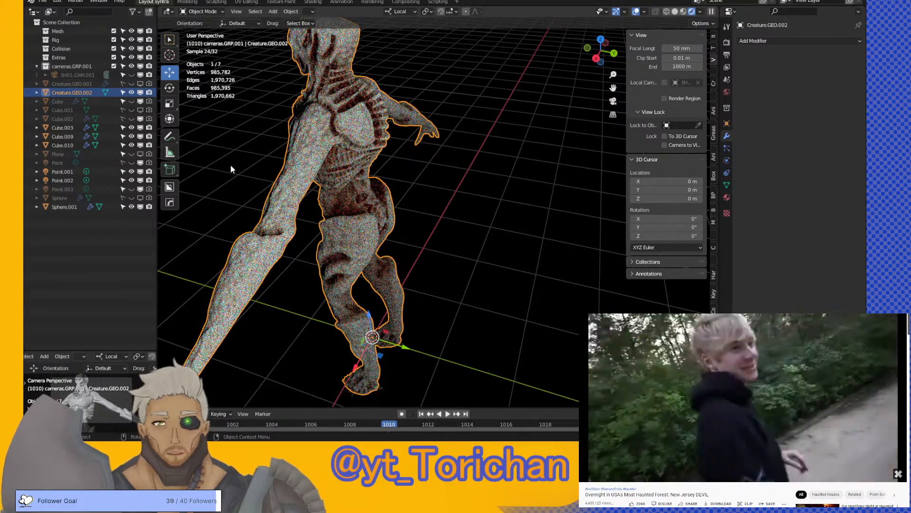
{"action": "middle_click_drag", "start_coordinate": [242, 168], "coordinate": [280, 206]}
{"action": "scroll", "coordinate": [280, 205], "scroll_direction": "up", "scroll_amount": 4}
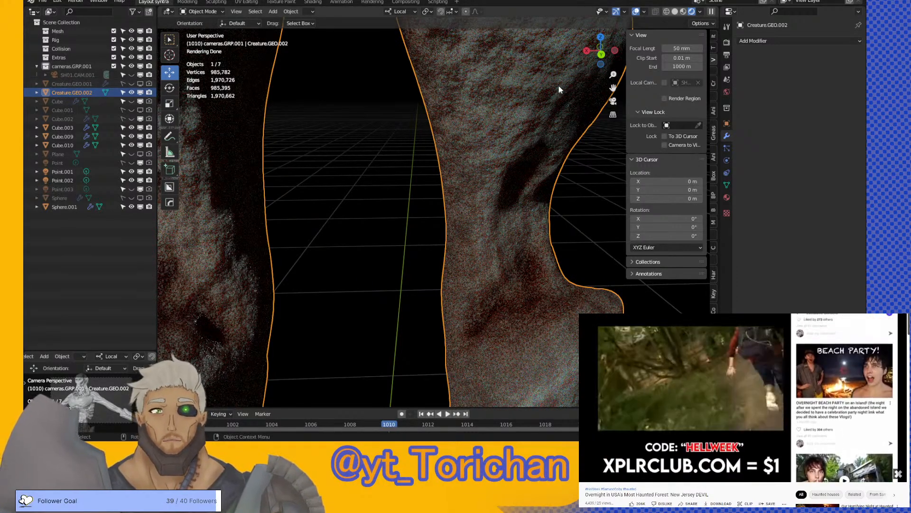
- Return the viewport to Solid shading and deselect the creature, keeping its legs in view
{"action": "left_click", "coordinate": [674, 13]}
{"action": "mouse_move", "coordinate": [428, 170]}
{"action": "middle_mouse_down"}
{"action": "mouse_move", "coordinate": [244, 169]}
{"action": "mouse_move", "coordinate": [300, 179]}
{"action": "middle_mouse_up"}
{"action": "left_click", "coordinate": [299, 180]}
{"action": "scroll", "coordinate": [299, 180], "scroll_direction": "down", "scroll_amount": 2}
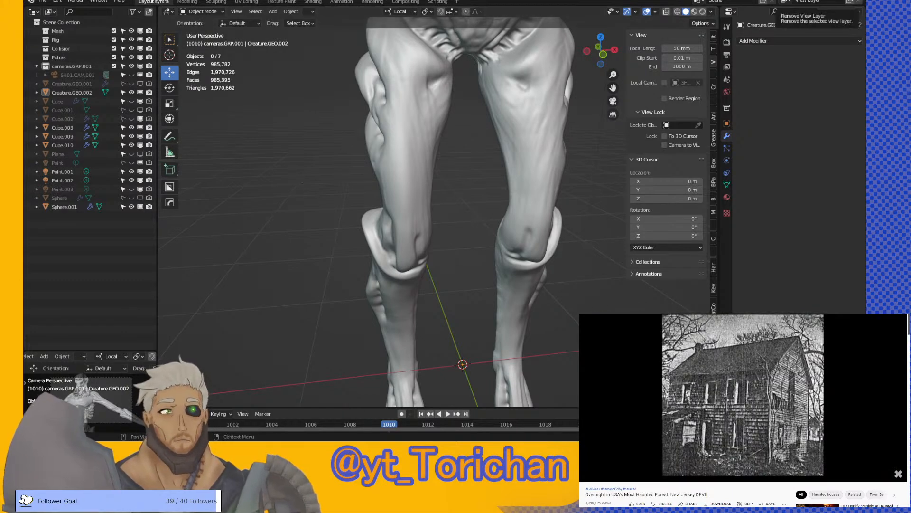
- Set the YouTube video's playback quality to 480p
{"action": "left_click", "coordinate": [860, 476]}
{"action": "left_click", "coordinate": [862, 458]}
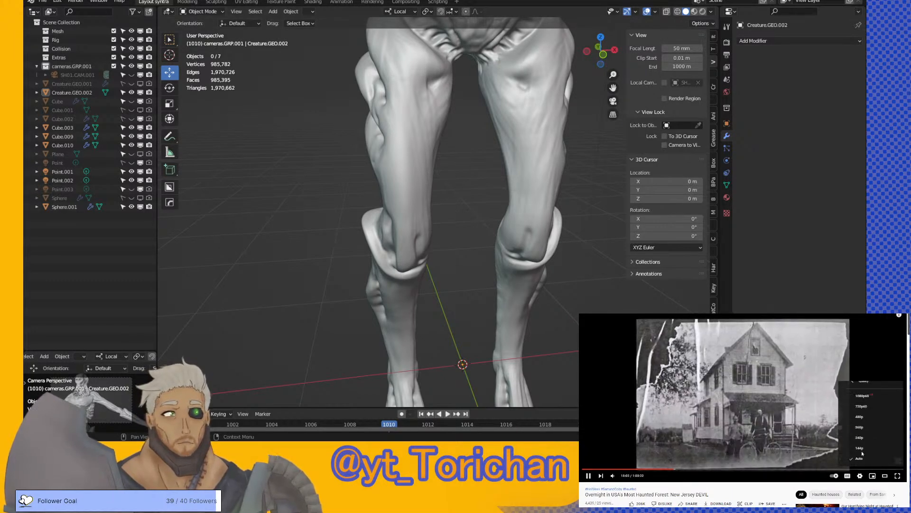
{"action": "left_click", "coordinate": [865, 416]}
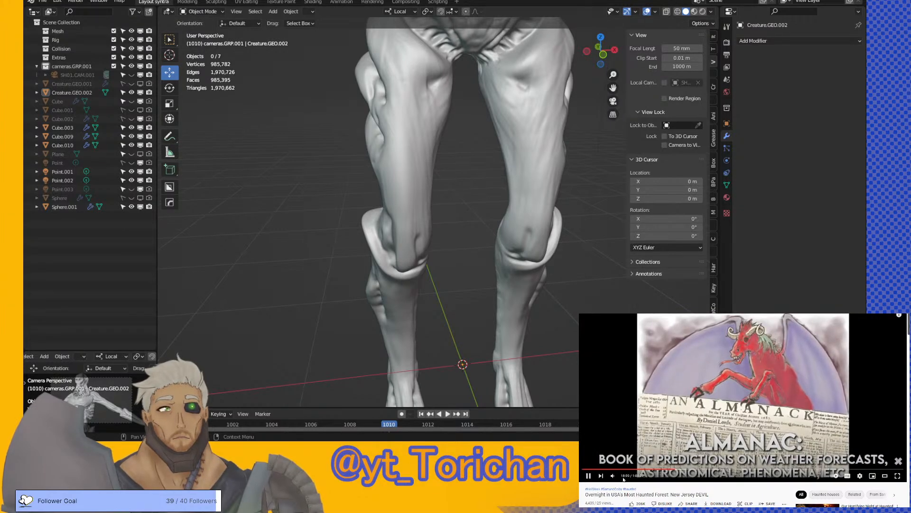
- Examine the creature's thighs, knees and lower legs from the front and sides
{"action": "middle_click_drag", "start_coordinate": [329, 173], "coordinate": [296, 242]}
{"action": "scroll", "coordinate": [425, 179], "scroll_direction": "down", "scroll_amount": 3}
{"action": "scroll", "coordinate": [340, 183], "scroll_direction": "up", "scroll_amount": 3}
{"action": "scroll", "coordinate": [349, 183], "scroll_direction": "down", "scroll_amount": 2}
{"action": "scroll", "coordinate": [347, 257], "scroll_direction": "up", "scroll_amount": 4}
{"action": "middle_click_drag", "start_coordinate": [348, 257], "coordinate": [372, 230]}
{"action": "middle_click_drag", "start_coordinate": [419, 87], "coordinate": [337, 64]}
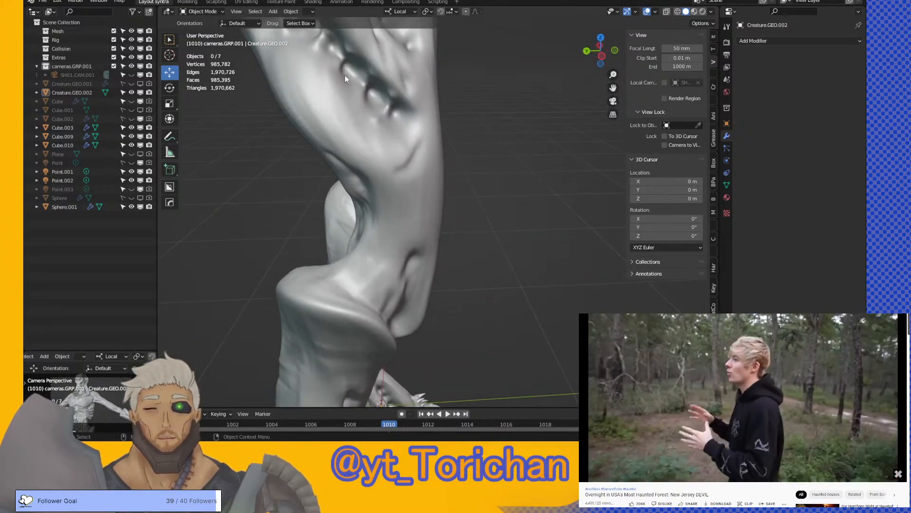
{"action": "middle_click_drag", "start_coordinate": [368, 125], "coordinate": [305, 152]}
{"action": "scroll", "coordinate": [313, 151], "scroll_direction": "down", "scroll_amount": 5}
{"action": "scroll", "coordinate": [382, 144], "scroll_direction": "up", "scroll_amount": 4}
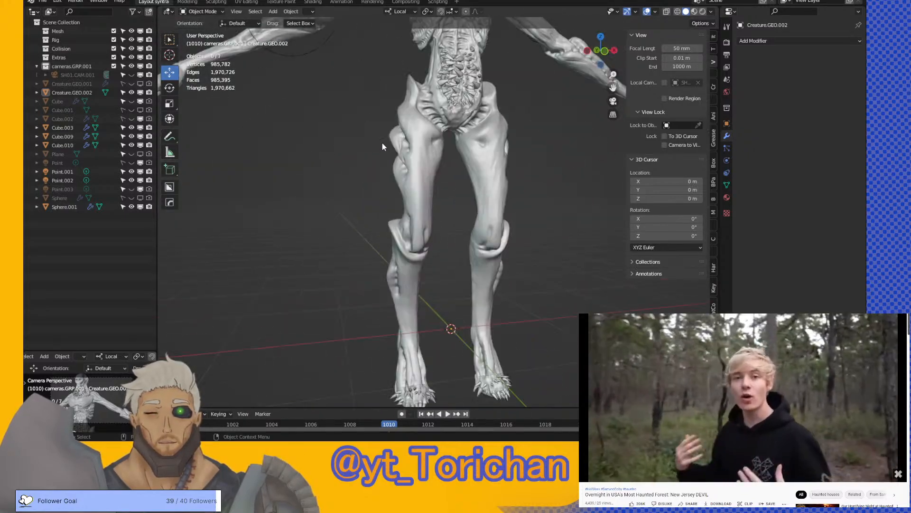
{"action": "scroll", "coordinate": [383, 144], "scroll_direction": "up", "scroll_amount": 1}
{"action": "middle_click_drag", "start_coordinate": [382, 144], "coordinate": [312, 208], "text": "shift"}
- Save the file and select the creature mesh
{"action": "key", "text": "ctrl+s"}
{"action": "scroll", "coordinate": [311, 213], "scroll_direction": "up", "scroll_amount": 2}
{"action": "scroll", "coordinate": [433, 227], "scroll_direction": "up", "scroll_amount": 4}
{"action": "left_click", "coordinate": [432, 224]}
- Examine the creature's wrist, palm, back of the hand and fingers from several angles
{"action": "middle_click_drag", "start_coordinate": [433, 224], "coordinate": [482, 223]}
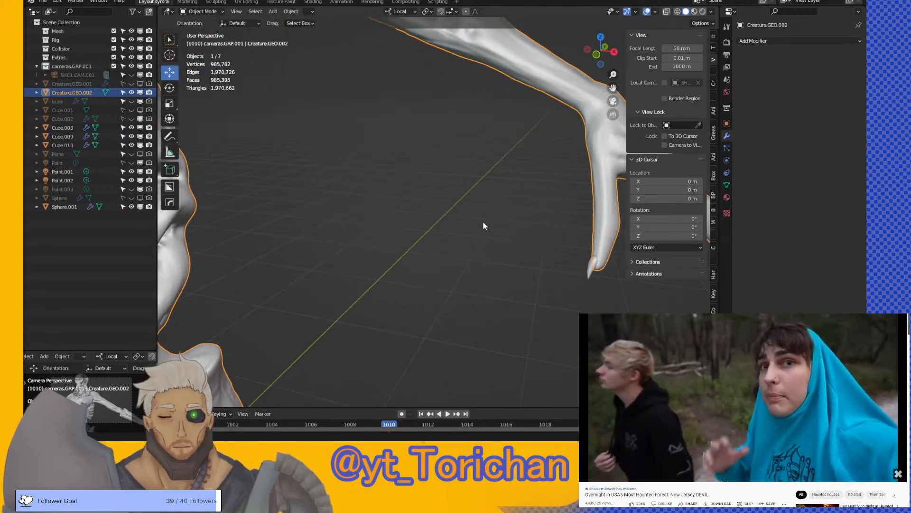
{"action": "middle_click_drag", "start_coordinate": [545, 220], "coordinate": [430, 234], "text": "shift"}
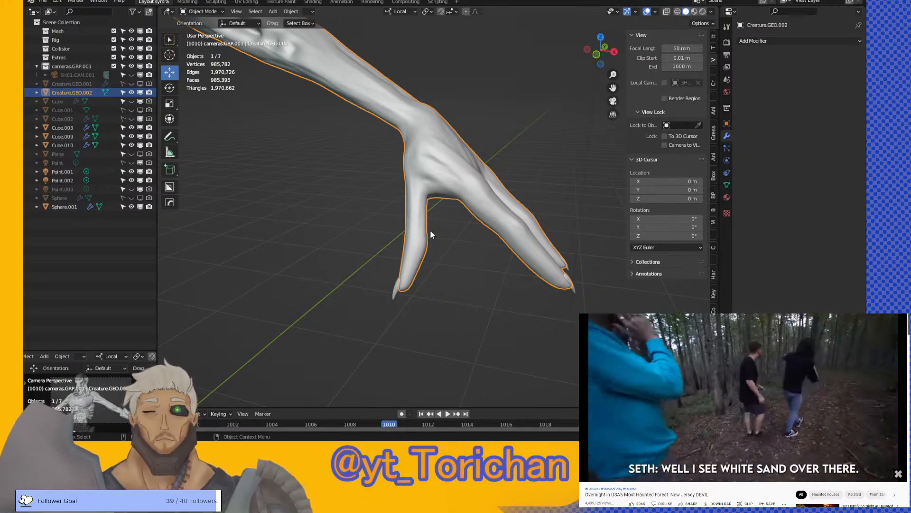
{"action": "scroll", "coordinate": [425, 203], "scroll_direction": "up", "scroll_amount": 5}
{"action": "middle_click_drag", "start_coordinate": [463, 207], "coordinate": [417, 177]}
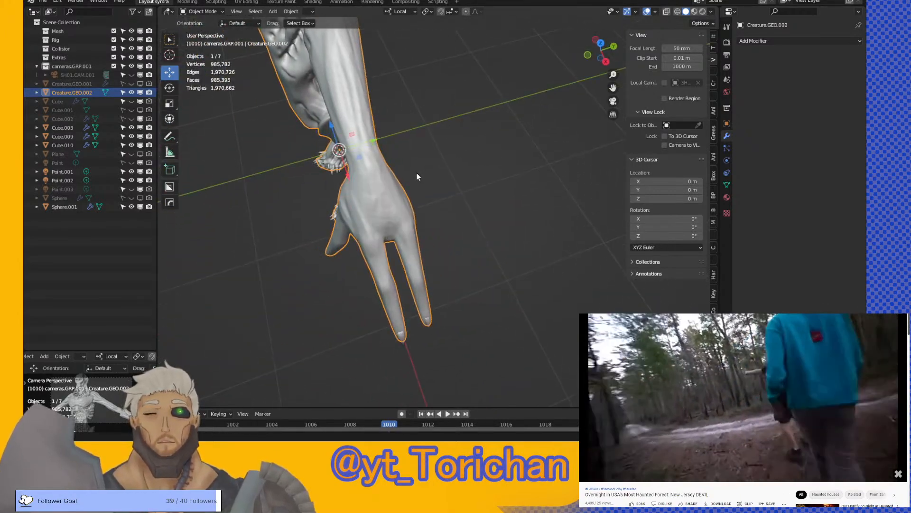
{"action": "middle_click_drag", "start_coordinate": [414, 180], "coordinate": [468, 245]}
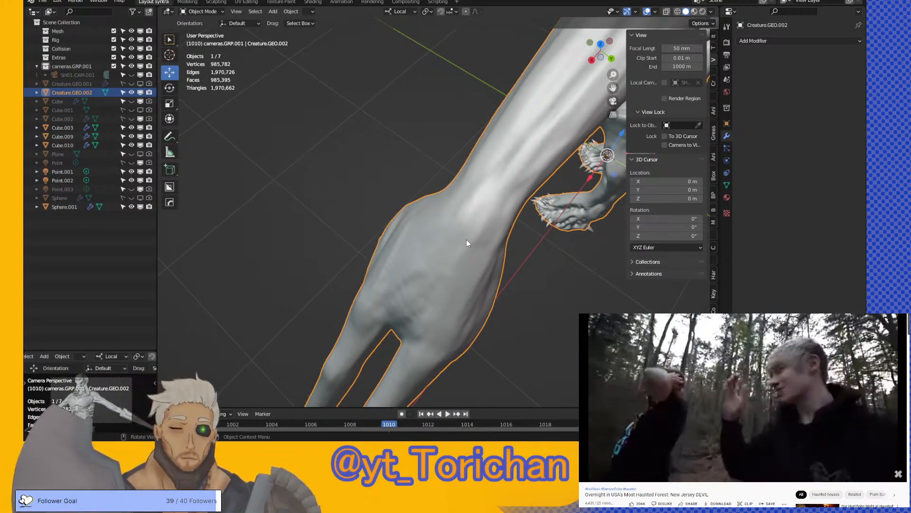
{"action": "middle_click_drag", "start_coordinate": [466, 239], "coordinate": [500, 222]}
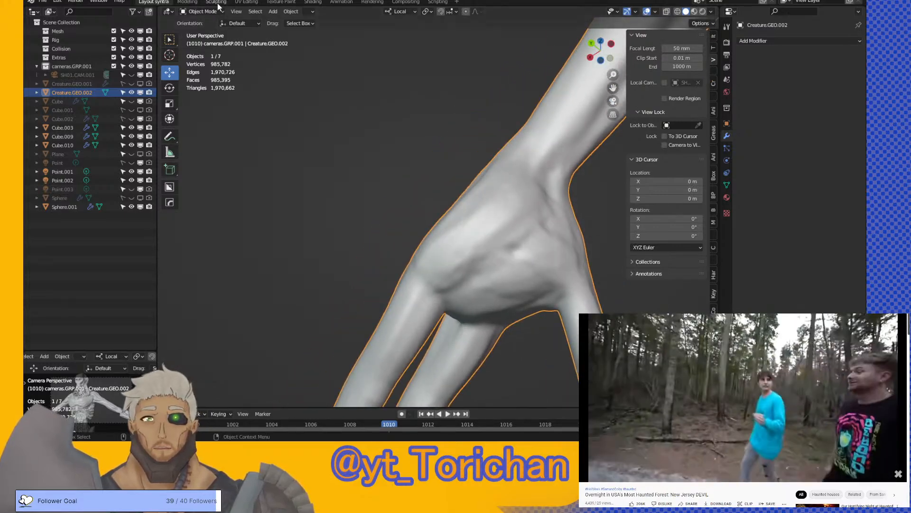
- Return to the Sculpting workspace with the creature's forearm and wrist in view
{"action": "left_click", "coordinate": [217, 2]}
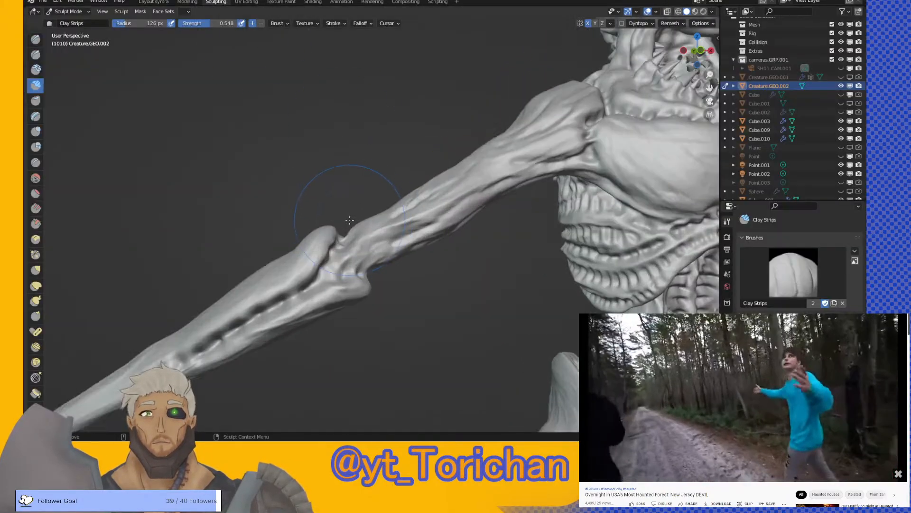
{"action": "scroll", "coordinate": [460, 201], "scroll_direction": "up", "scroll_amount": 3}
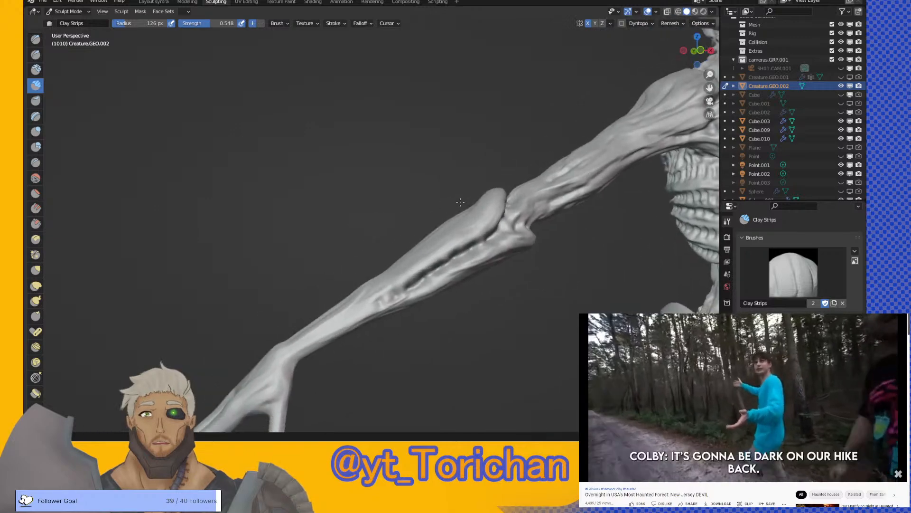
- Carve diagonal creases across the palm of the creature's hand with the Draw Sharp brush
{"action": "left_click", "coordinate": [36, 55]}
{"action": "mouse_move", "coordinate": [305, 214]}
{"action": "middle_mouse_down"}
{"action": "mouse_move", "coordinate": [341, 249]}
{"action": "mouse_move", "coordinate": [407, 172]}
{"action": "mouse_move", "coordinate": [417, 234]}
{"action": "mouse_move", "coordinate": [467, 242]}
{"action": "mouse_move", "coordinate": [499, 291]}
{"action": "mouse_move", "coordinate": [436, 268]}
{"action": "mouse_move", "coordinate": [462, 269]}
{"action": "middle_mouse_up"}
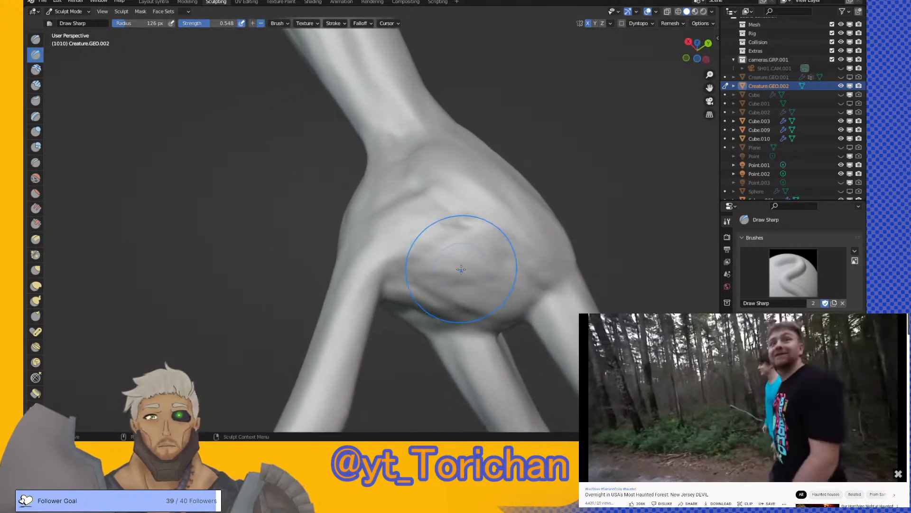
{"action": "mouse_move", "coordinate": [461, 268]}
{"action": "left_mouse_down"}
{"action": "mouse_move", "coordinate": [433, 212]}
{"action": "mouse_move", "coordinate": [496, 264]}
{"action": "mouse_move", "coordinate": [460, 217]}
{"action": "mouse_move", "coordinate": [494, 270]}
{"action": "mouse_move", "coordinate": [498, 294]}
{"action": "mouse_move", "coordinate": [479, 313]}
{"action": "mouse_move", "coordinate": [433, 198]}
{"action": "left_mouse_up"}
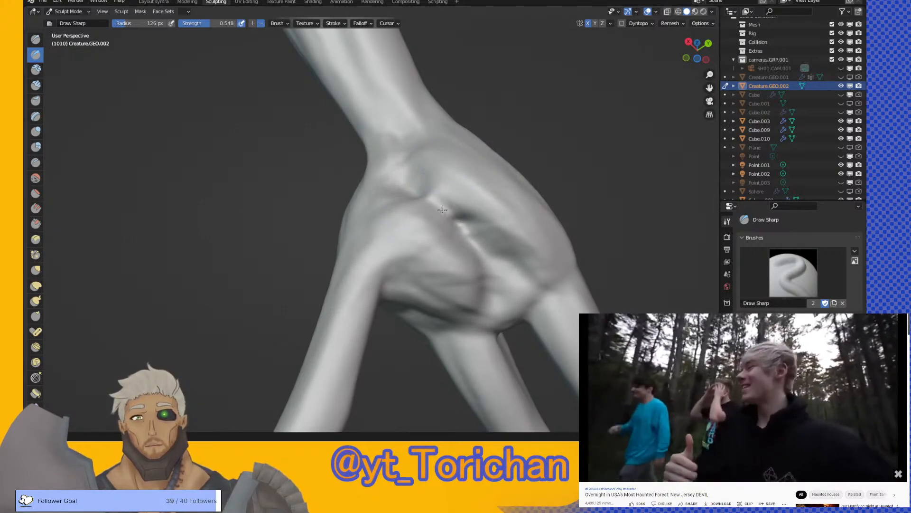
- Carve folds and hollows into the side of the palm and the webbing between the fingers with Draw Sharp
{"action": "middle_click_drag", "start_coordinate": [497, 202], "coordinate": [487, 331]}
{"action": "mouse_move", "coordinate": [444, 308]}
{"action": "middle_mouse_down"}
{"action": "mouse_move", "coordinate": [413, 285]}
{"action": "mouse_move", "coordinate": [366, 224]}
{"action": "mouse_move", "coordinate": [439, 253]}
{"action": "mouse_move", "coordinate": [413, 263]}
{"action": "mouse_move", "coordinate": [533, 279]}
{"action": "mouse_move", "coordinate": [443, 268]}
{"action": "mouse_move", "coordinate": [440, 282]}
{"action": "mouse_move", "coordinate": [474, 249]}
{"action": "mouse_move", "coordinate": [445, 234]}
{"action": "middle_mouse_up"}
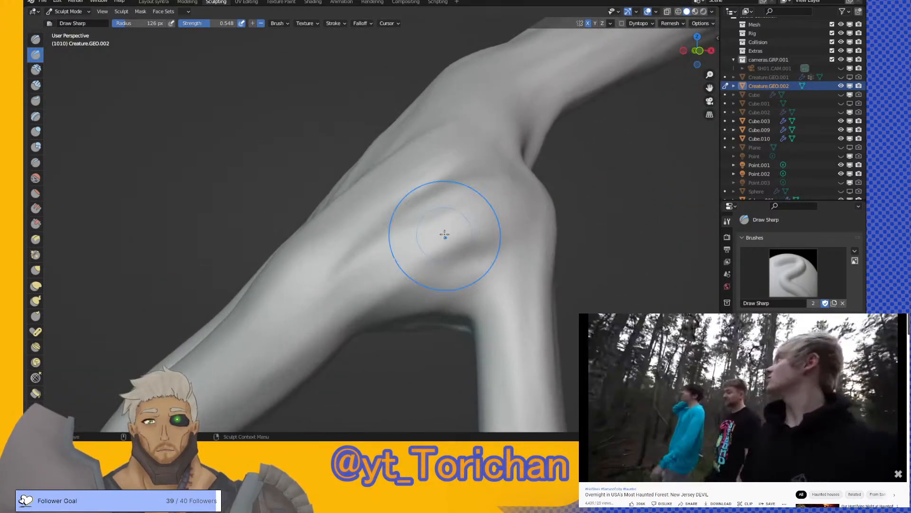
{"action": "mouse_move", "coordinate": [483, 227]}
{"action": "left_mouse_down"}
{"action": "mouse_move", "coordinate": [439, 261]}
{"action": "mouse_move", "coordinate": [476, 252]}
{"action": "mouse_move", "coordinate": [490, 192]}
{"action": "left_mouse_up"}
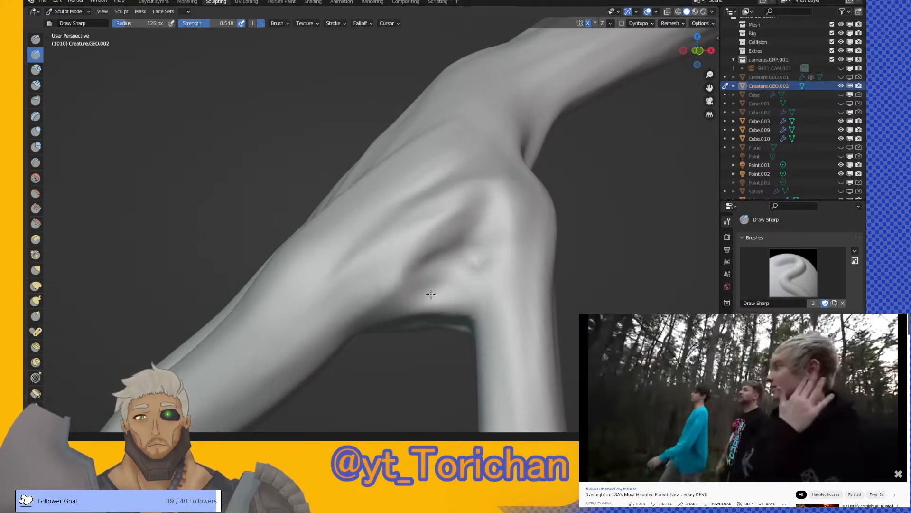
{"action": "middle_click_drag", "start_coordinate": [499, 274], "coordinate": [541, 242]}
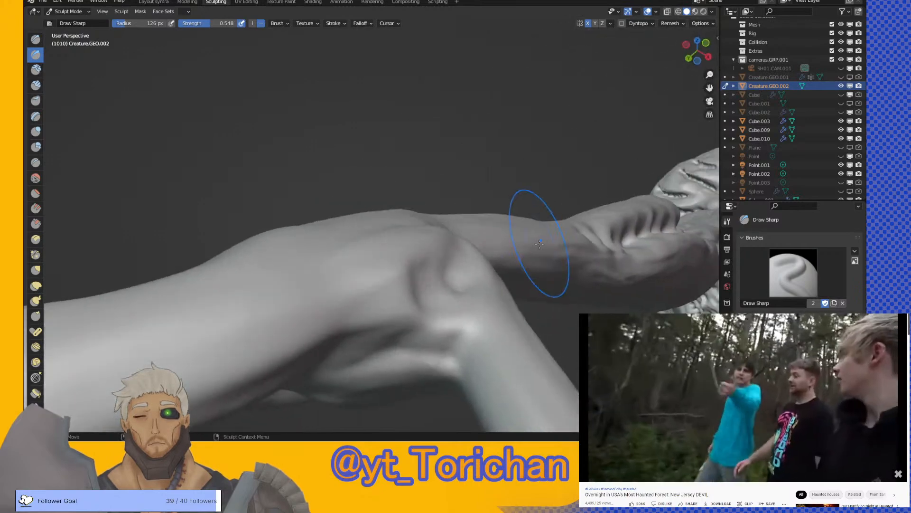
{"action": "mouse_move", "coordinate": [423, 300]}
{"action": "left_mouse_down"}
{"action": "mouse_move", "coordinate": [379, 298]}
{"action": "mouse_move", "coordinate": [363, 332]}
{"action": "mouse_move", "coordinate": [373, 305]}
{"action": "left_mouse_up"}
{"action": "mouse_move", "coordinate": [373, 306]}
{"action": "middle_mouse_down"}
{"action": "mouse_move", "coordinate": [381, 323]}
{"action": "mouse_move", "coordinate": [336, 325]}
{"action": "mouse_move", "coordinate": [383, 302]}
{"action": "middle_mouse_up"}
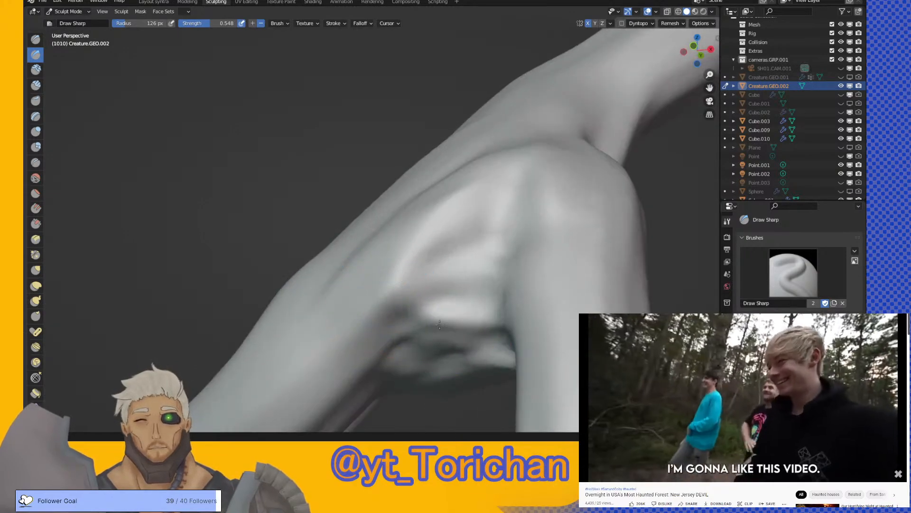
- Carve grooves down the back of the hand and into the webbing between the two long fingers
{"action": "mouse_move", "coordinate": [498, 183]}
{"action": "middle_mouse_down"}
{"action": "mouse_move", "coordinate": [571, 204]}
{"action": "mouse_move", "coordinate": [377, 214]}
{"action": "mouse_move", "coordinate": [332, 183]}
{"action": "middle_mouse_up"}
{"action": "left_click_drag", "start_coordinate": [332, 184], "coordinate": [326, 163]}
{"action": "mouse_move", "coordinate": [325, 163]}
{"action": "middle_mouse_down"}
{"action": "mouse_move", "coordinate": [444, 204]}
{"action": "mouse_move", "coordinate": [370, 234]}
{"action": "mouse_move", "coordinate": [456, 307]}
{"action": "mouse_move", "coordinate": [494, 264]}
{"action": "mouse_move", "coordinate": [451, 313]}
{"action": "middle_mouse_up"}
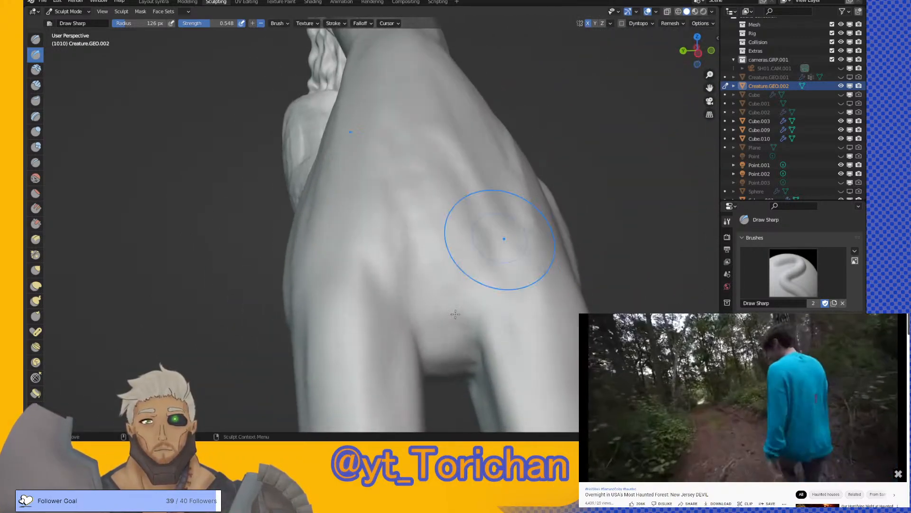
{"action": "mouse_move", "coordinate": [425, 228]}
{"action": "left_mouse_down"}
{"action": "mouse_move", "coordinate": [417, 159]}
{"action": "mouse_move", "coordinate": [401, 125]}
{"action": "left_mouse_up"}
{"action": "middle_click_drag", "start_coordinate": [439, 319], "coordinate": [464, 335]}
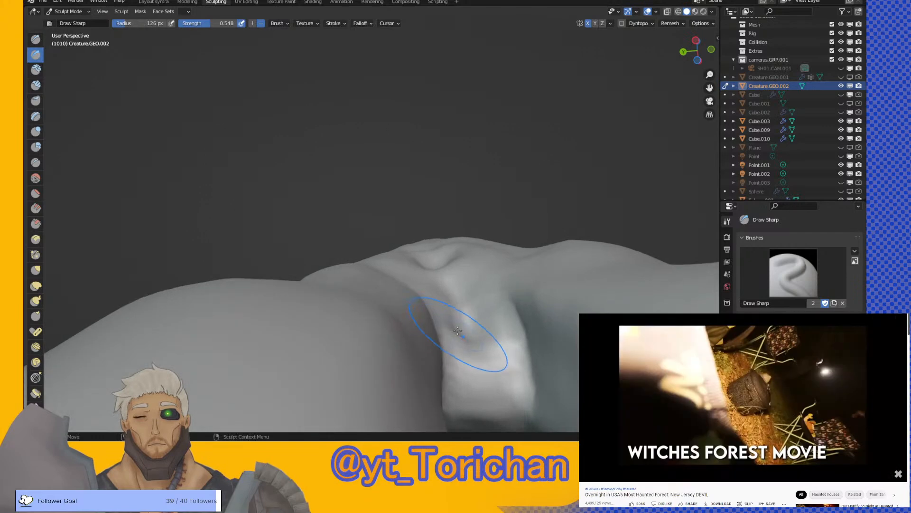
{"action": "scroll", "coordinate": [451, 319], "scroll_direction": "up", "scroll_amount": 4}
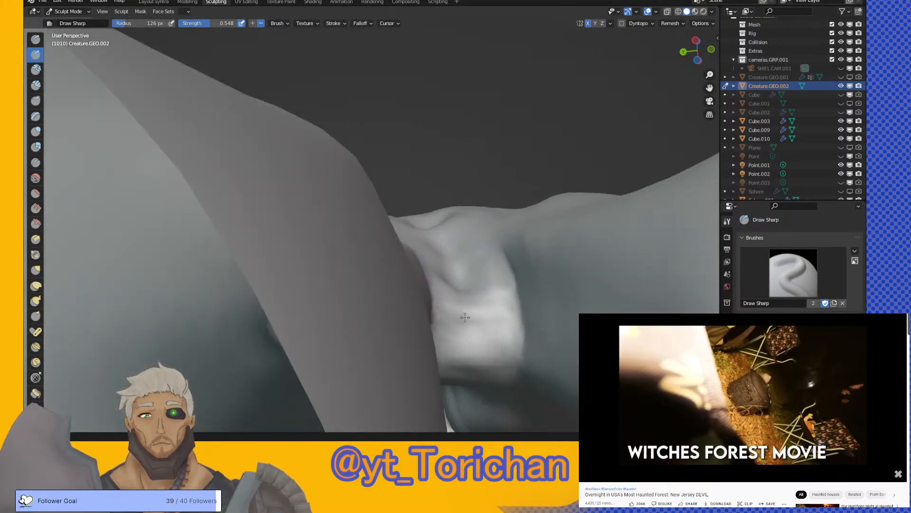
- Deepen the grooves around the knuckles at the base of the two long fingers to suggest tendons
{"action": "mouse_move", "coordinate": [456, 342]}
{"action": "middle_mouse_down"}
{"action": "mouse_move", "coordinate": [459, 317]}
{"action": "mouse_move", "coordinate": [440, 284]}
{"action": "mouse_move", "coordinate": [454, 270]}
{"action": "mouse_move", "coordinate": [451, 292]}
{"action": "mouse_move", "coordinate": [514, 283]}
{"action": "middle_mouse_up"}
{"action": "mouse_move", "coordinate": [380, 240]}
{"action": "middle_mouse_down"}
{"action": "mouse_move", "coordinate": [399, 279]}
{"action": "mouse_move", "coordinate": [366, 325]}
{"action": "middle_mouse_up"}
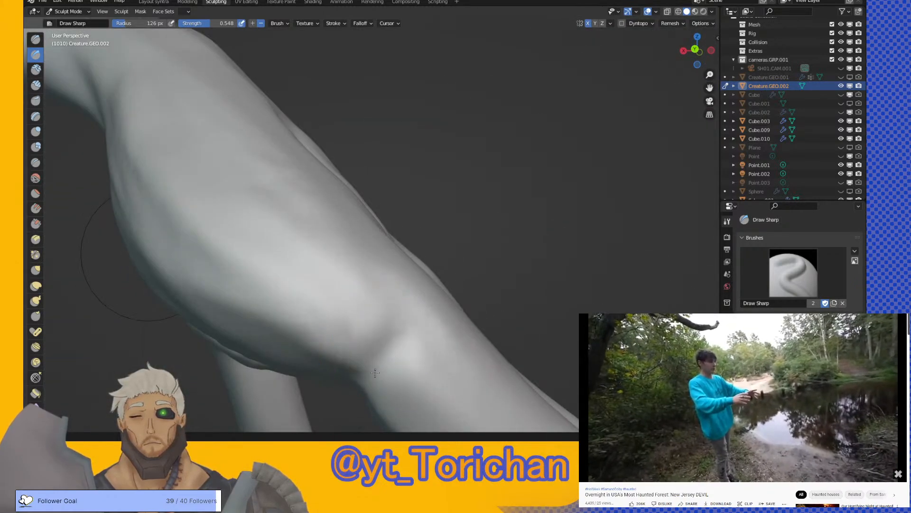
{"action": "middle_click_drag", "start_coordinate": [422, 295], "coordinate": [384, 331]}
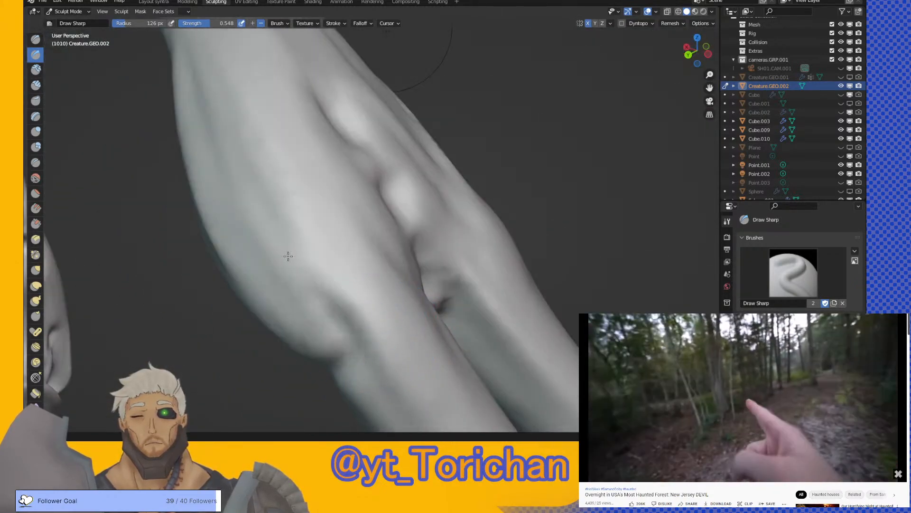
{"action": "middle_click_drag", "start_coordinate": [431, 291], "coordinate": [363, 294]}
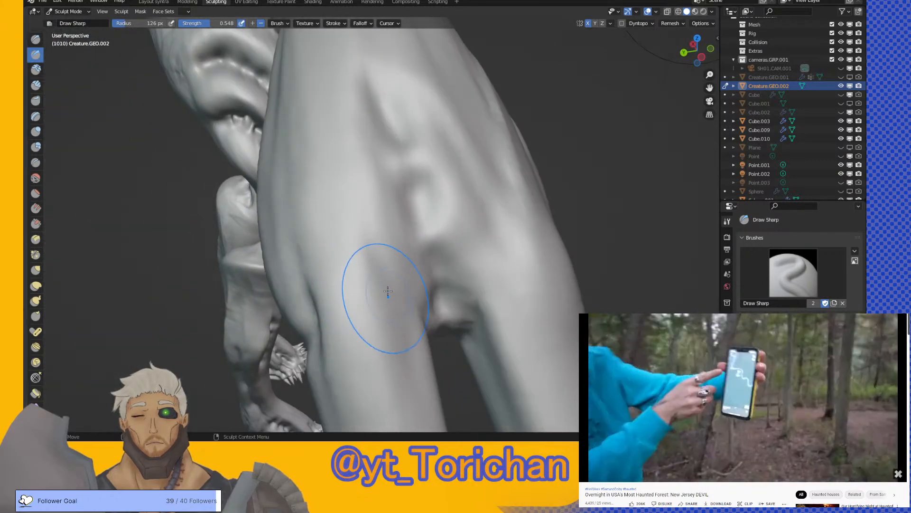
{"action": "mouse_move", "coordinate": [474, 265]}
{"action": "middle_mouse_down"}
{"action": "mouse_move", "coordinate": [478, 245]}
{"action": "mouse_move", "coordinate": [510, 254]}
{"action": "mouse_move", "coordinate": [536, 328]}
{"action": "mouse_move", "coordinate": [527, 242]}
{"action": "middle_mouse_up"}
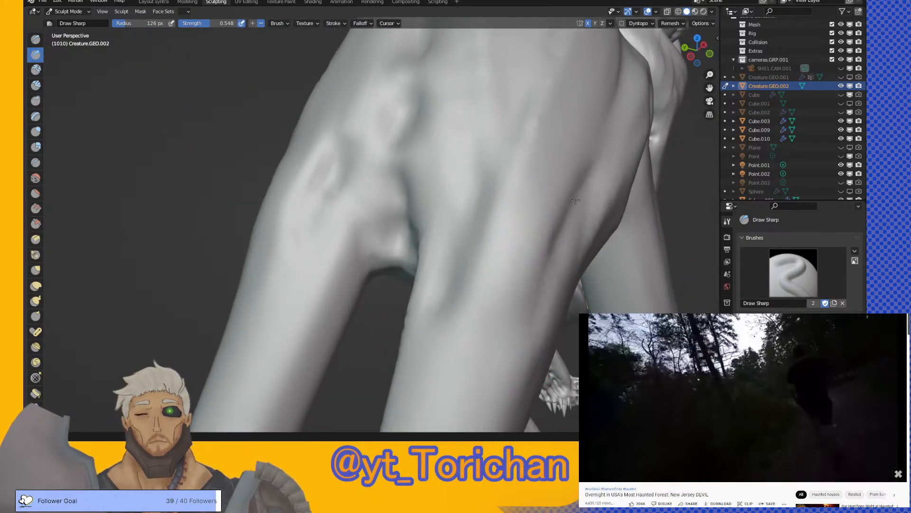
- Sculpt tendon grooves over the knuckle and along the base of the separate outer finger
{"action": "mouse_move", "coordinate": [528, 321]}
{"action": "middle_mouse_down"}
{"action": "mouse_move", "coordinate": [546, 294]}
{"action": "mouse_move", "coordinate": [614, 254]}
{"action": "mouse_move", "coordinate": [560, 175]}
{"action": "mouse_move", "coordinate": [600, 214]}
{"action": "mouse_move", "coordinate": [549, 224]}
{"action": "mouse_move", "coordinate": [535, 197]}
{"action": "middle_mouse_up"}
{"action": "mouse_move", "coordinate": [503, 148]}
{"action": "left_mouse_down"}
{"action": "mouse_move", "coordinate": [488, 237]}
{"action": "mouse_move", "coordinate": [464, 234]}
{"action": "mouse_move", "coordinate": [463, 242]}
{"action": "left_mouse_up"}
{"action": "mouse_move", "coordinate": [510, 202]}
{"action": "middle_mouse_down"}
{"action": "mouse_move", "coordinate": [458, 173]}
{"action": "mouse_move", "coordinate": [416, 173]}
{"action": "middle_mouse_up"}
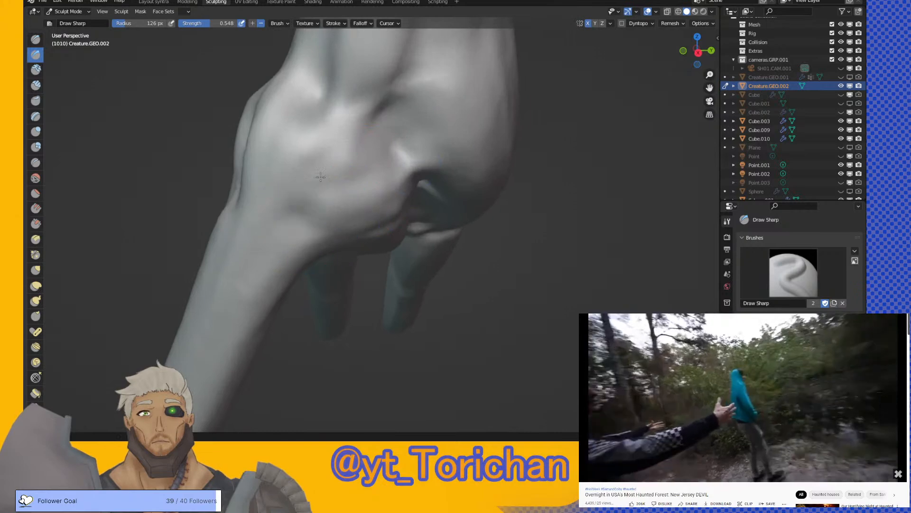
{"action": "middle_click_drag", "start_coordinate": [234, 300], "coordinate": [346, 193]}
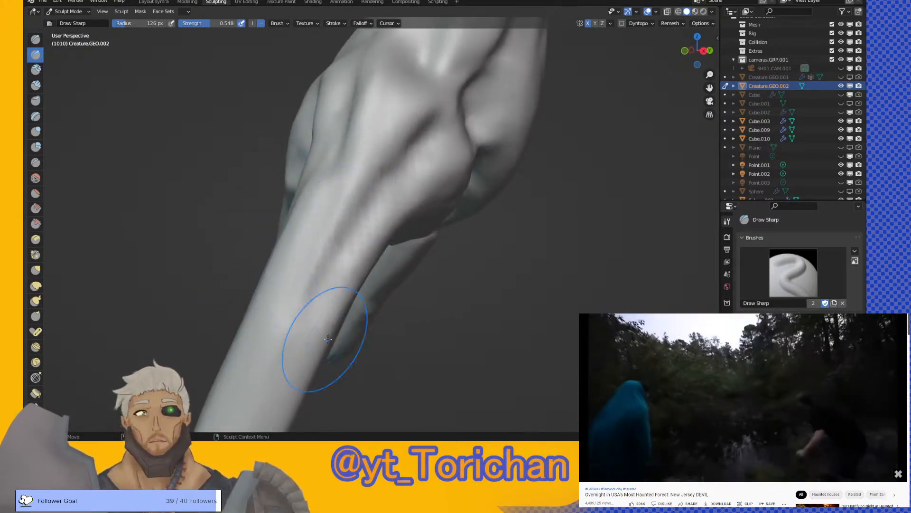
- Carve hollows around the middle knuckles on the upper side of the two long fingers
{"action": "mouse_move", "coordinate": [387, 323]}
{"action": "middle_mouse_down"}
{"action": "mouse_move", "coordinate": [529, 326]}
{"action": "mouse_move", "coordinate": [551, 279]}
{"action": "mouse_move", "coordinate": [565, 303]}
{"action": "mouse_move", "coordinate": [461, 294]}
{"action": "mouse_move", "coordinate": [500, 303]}
{"action": "middle_mouse_up"}
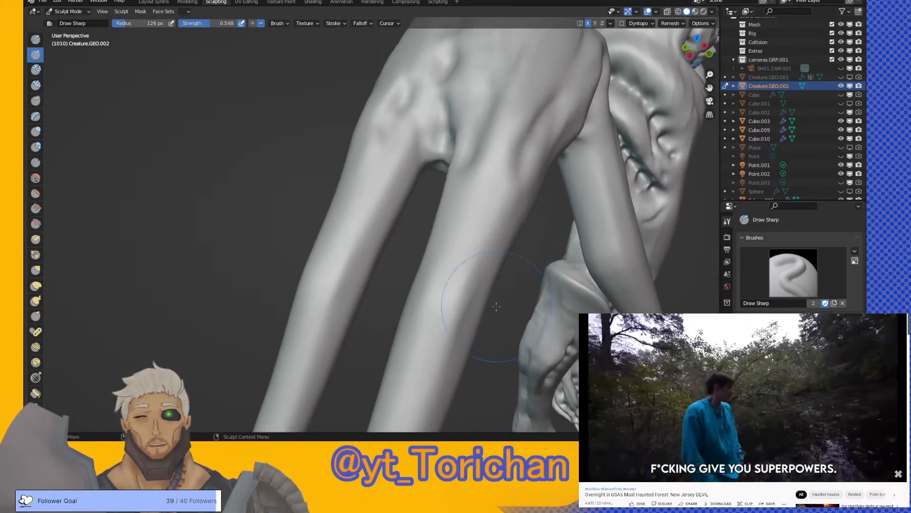
{"action": "mouse_move", "coordinate": [451, 332]}
{"action": "middle_mouse_down"}
{"action": "mouse_move", "coordinate": [485, 309]}
{"action": "mouse_move", "coordinate": [473, 286]}
{"action": "middle_mouse_up"}
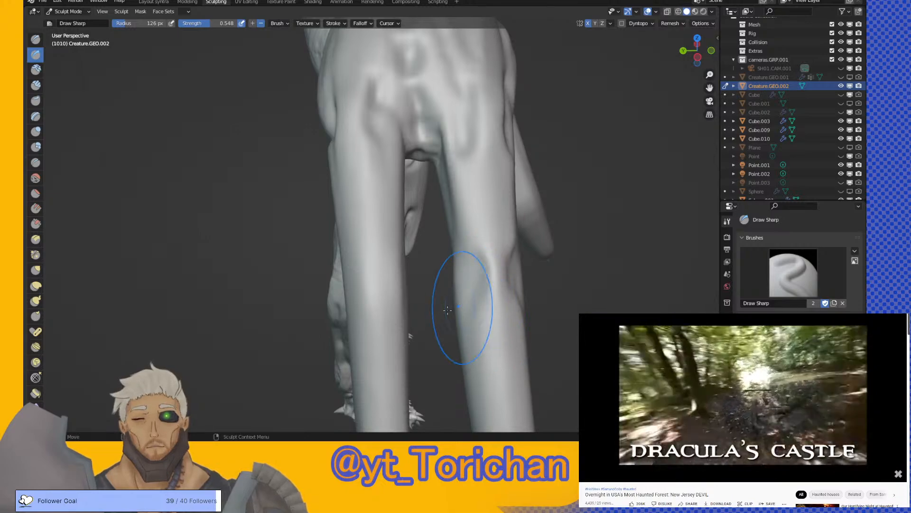
{"action": "mouse_move", "coordinate": [390, 315]}
{"action": "middle_mouse_down"}
{"action": "mouse_move", "coordinate": [379, 298]}
{"action": "mouse_move", "coordinate": [397, 320]}
{"action": "middle_mouse_up"}
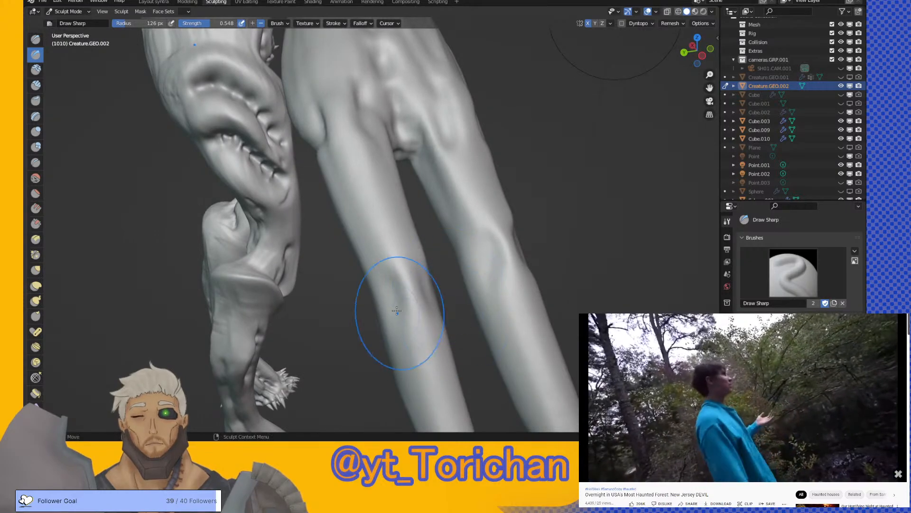
{"action": "middle_click_drag", "start_coordinate": [415, 272], "coordinate": [391, 266]}
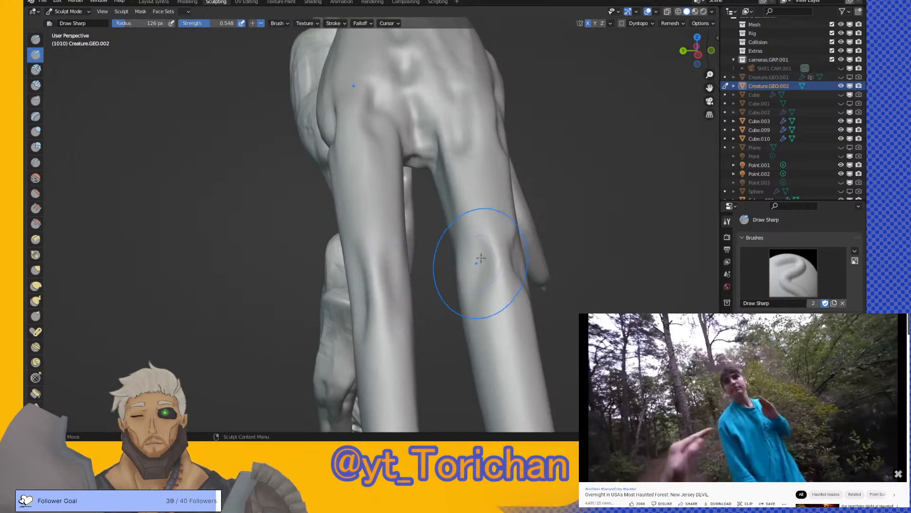
{"action": "middle_click_drag", "start_coordinate": [482, 270], "coordinate": [499, 283]}
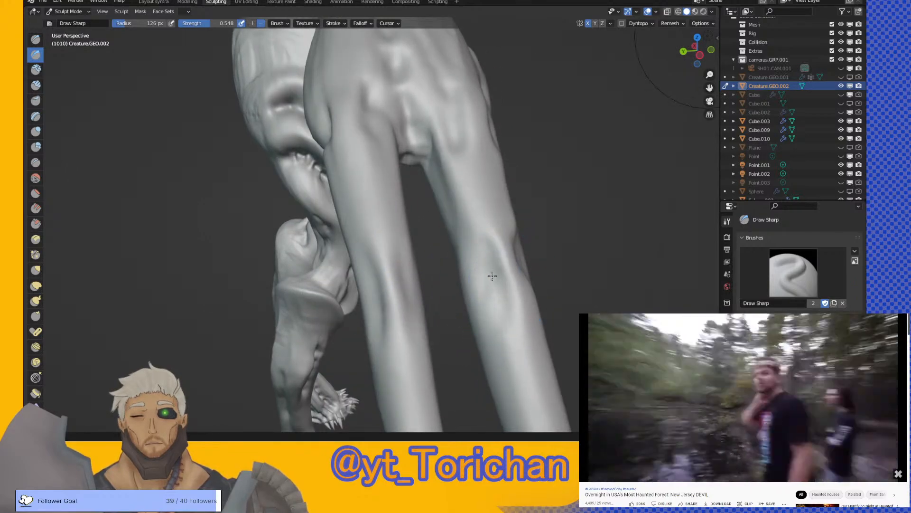
- Carve bending creases around the middle joints on the underside of the two long fingers
{"action": "mouse_move", "coordinate": [477, 227]}
{"action": "middle_mouse_down"}
{"action": "mouse_move", "coordinate": [487, 266]}
{"action": "mouse_move", "coordinate": [472, 230]}
{"action": "mouse_move", "coordinate": [398, 199]}
{"action": "middle_mouse_up"}
{"action": "scroll", "coordinate": [366, 193], "scroll_direction": "up", "scroll_amount": 3}
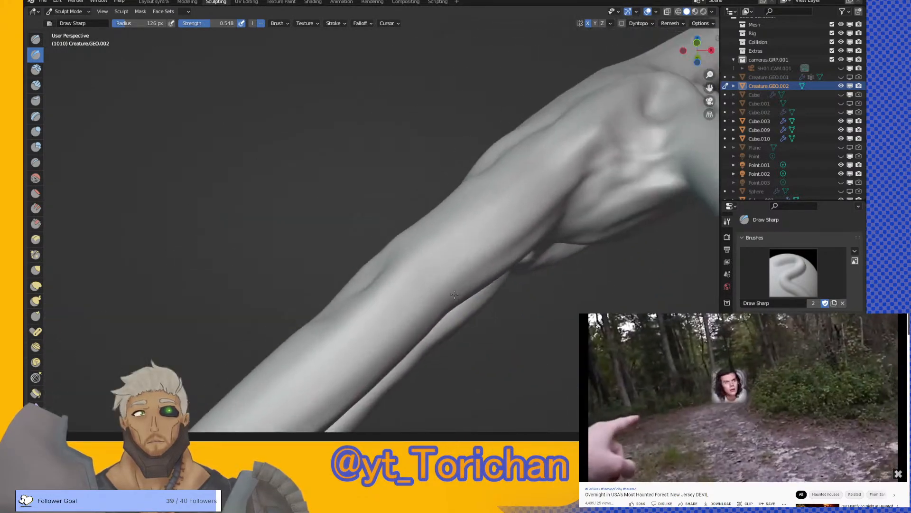
{"action": "scroll", "coordinate": [478, 295], "scroll_direction": "up", "scroll_amount": 1}
{"action": "middle_click_drag", "start_coordinate": [465, 292], "coordinate": [457, 247]}
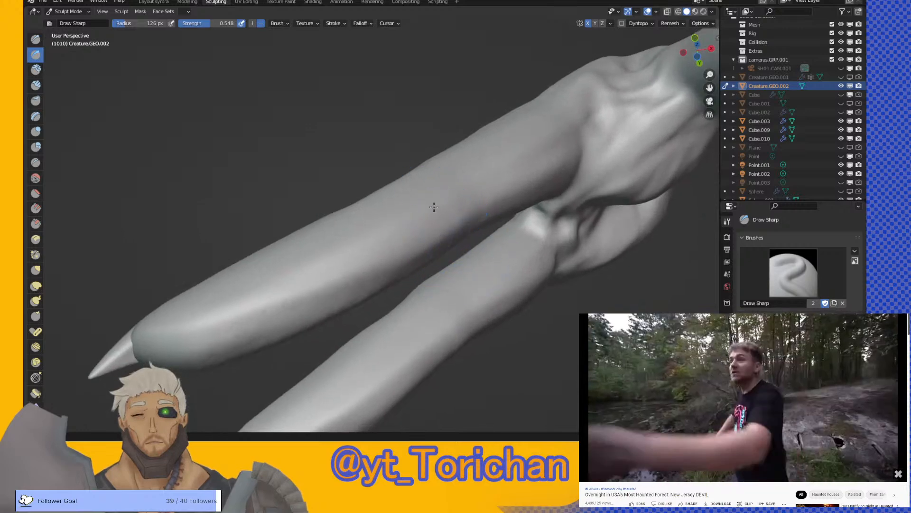
{"action": "middle_click_drag", "start_coordinate": [442, 216], "coordinate": [428, 137]}
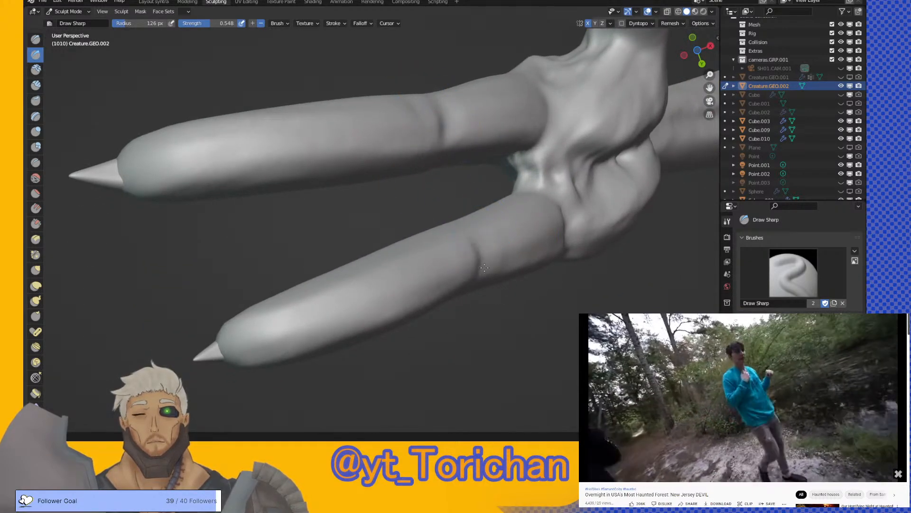
{"action": "left_click_drag", "start_coordinate": [466, 239], "coordinate": [456, 237]}
{"action": "mouse_move", "coordinate": [456, 237]}
{"action": "middle_mouse_down"}
{"action": "mouse_move", "coordinate": [480, 283]}
{"action": "mouse_move", "coordinate": [533, 282]}
{"action": "middle_mouse_up"}
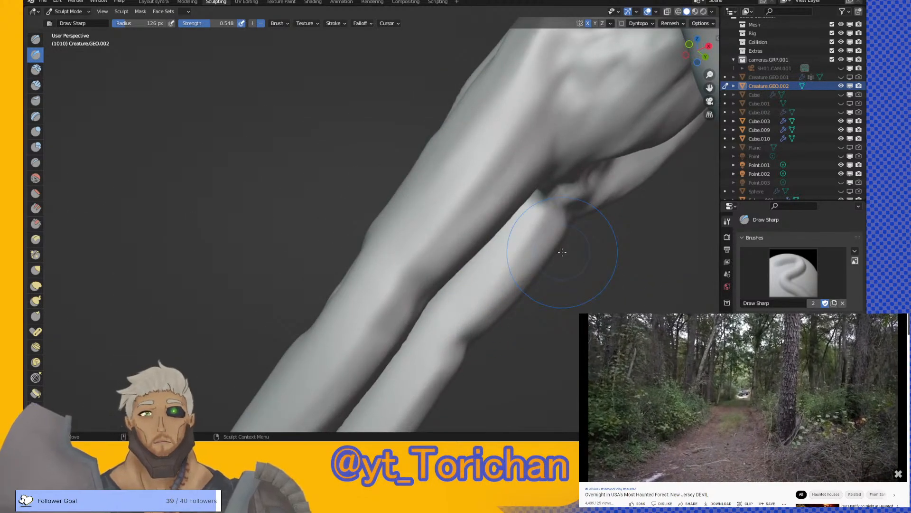
{"action": "mouse_move", "coordinate": [539, 240]}
{"action": "middle_mouse_down"}
{"action": "mouse_move", "coordinate": [598, 271]}
{"action": "mouse_move", "coordinate": [616, 328]}
{"action": "mouse_move", "coordinate": [642, 228]}
{"action": "mouse_move", "coordinate": [482, 350]}
{"action": "mouse_move", "coordinate": [536, 266]}
{"action": "mouse_move", "coordinate": [496, 292]}
{"action": "middle_mouse_up"}
- Sculpt raised skin folds around the claw bases of the two long fingers, undo the bad stroke and save the file
{"action": "scroll", "coordinate": [475, 247], "scroll_direction": "up", "scroll_amount": 5}
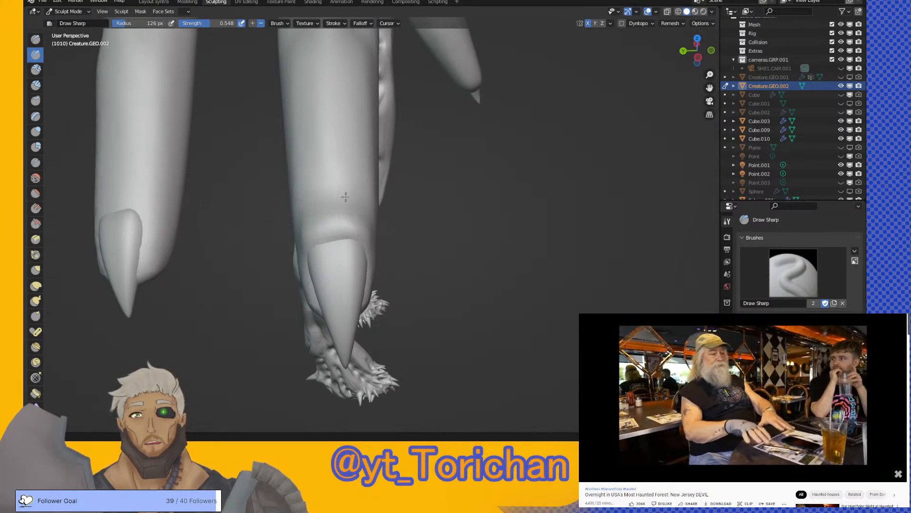
{"action": "middle_click_drag", "start_coordinate": [335, 183], "coordinate": [569, 211]}
{"action": "middle_click_drag", "start_coordinate": [294, 242], "coordinate": [437, 230], "text": "shift"}
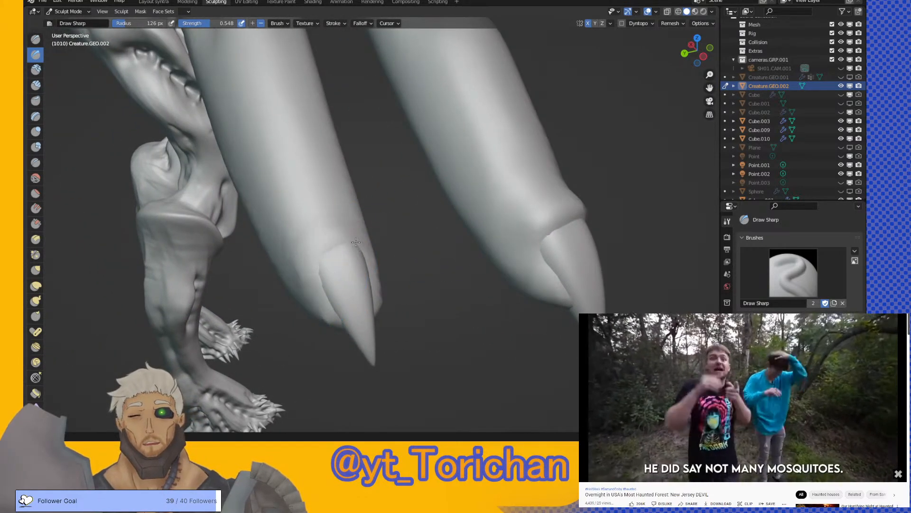
{"action": "left_click_drag", "start_coordinate": [334, 235], "coordinate": [308, 283]}
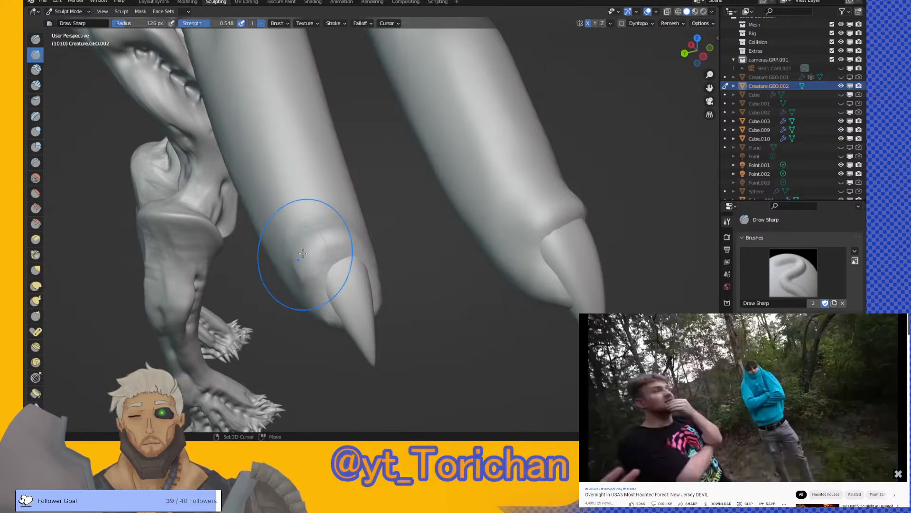
{"action": "key", "text": "ctrl+z"}
{"action": "mouse_move", "coordinate": [345, 221]}
{"action": "middle_mouse_down"}
{"action": "mouse_move", "coordinate": [385, 174]}
{"action": "mouse_move", "coordinate": [391, 147]}
{"action": "mouse_move", "coordinate": [489, 163]}
{"action": "mouse_move", "coordinate": [417, 248]}
{"action": "mouse_move", "coordinate": [485, 220]}
{"action": "middle_mouse_up"}
{"action": "scroll", "coordinate": [485, 219], "scroll_direction": "up", "scroll_amount": 3}
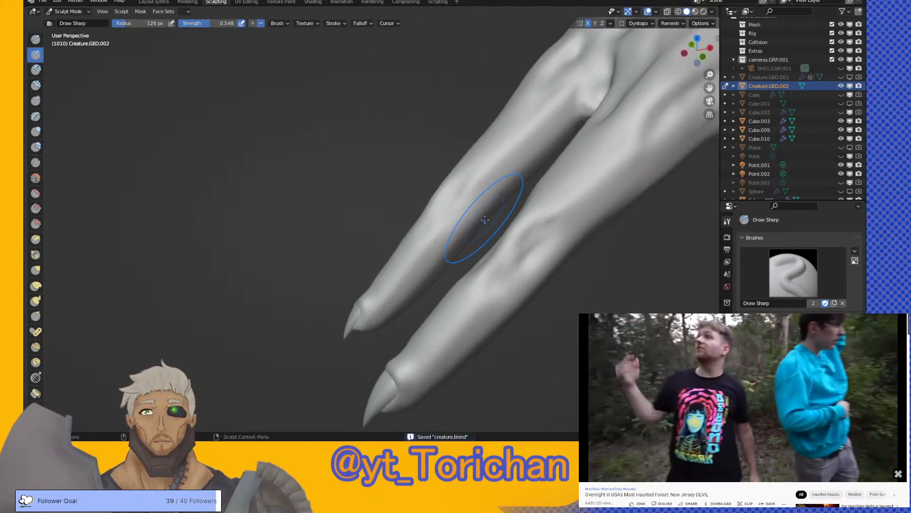
- Sculpt a raised skin fold around the claw base of the separate outer finger and save the file
{"action": "mouse_move", "coordinate": [539, 234]}
{"action": "middle_mouse_down"}
{"action": "mouse_move", "coordinate": [438, 196]}
{"action": "mouse_move", "coordinate": [416, 146]}
{"action": "mouse_move", "coordinate": [408, 221]}
{"action": "mouse_move", "coordinate": [416, 230]}
{"action": "mouse_move", "coordinate": [379, 256]}
{"action": "middle_mouse_up"}
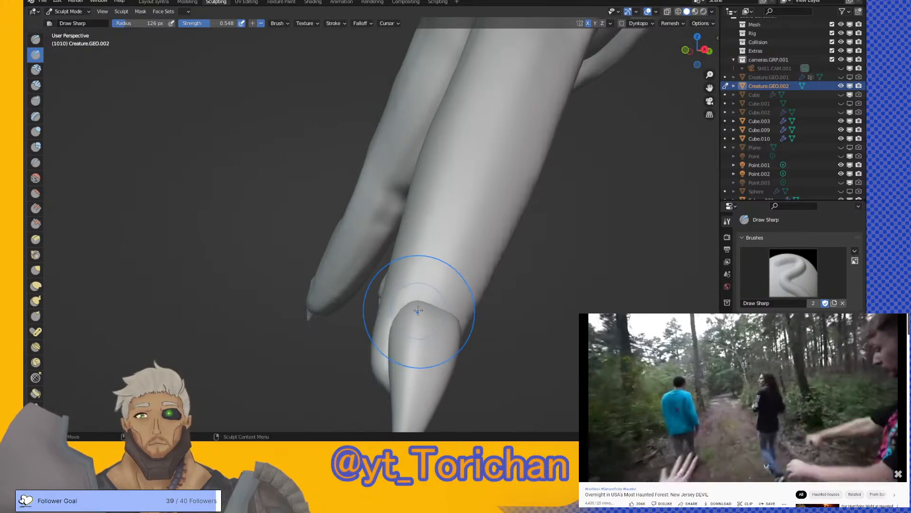
{"action": "left_click_drag", "start_coordinate": [426, 298], "coordinate": [394, 332]}
{"action": "left_click_drag", "start_coordinate": [417, 298], "coordinate": [426, 302]}
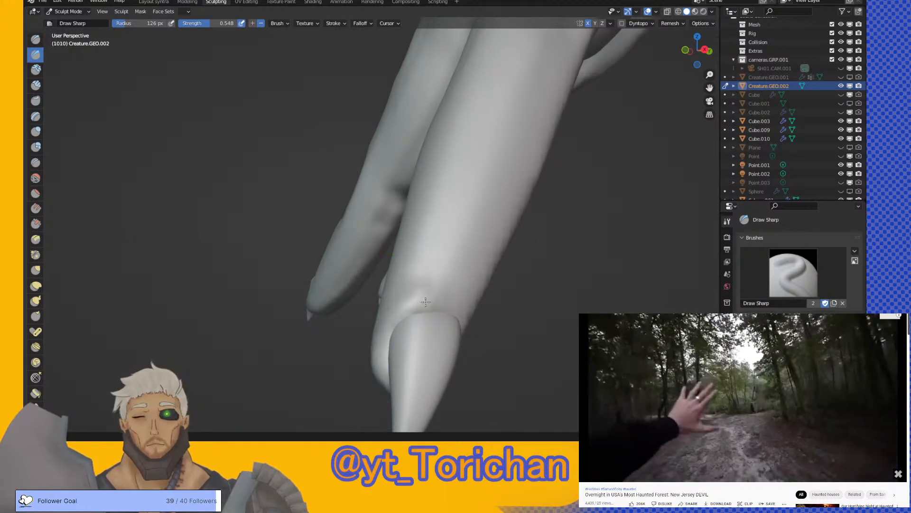
{"action": "middle_click_drag", "start_coordinate": [442, 295], "coordinate": [420, 275]}
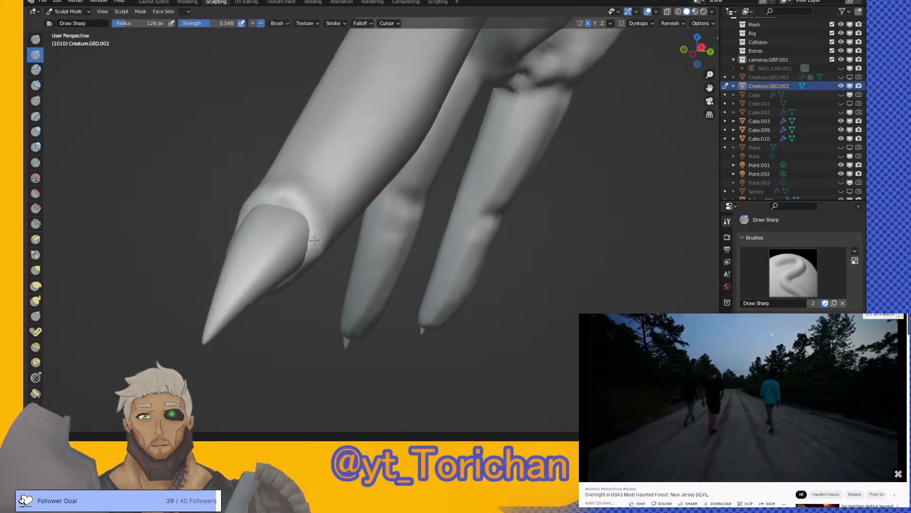
{"action": "mouse_move", "coordinate": [318, 212]}
{"action": "left_mouse_down"}
{"action": "mouse_move", "coordinate": [305, 192]}
{"action": "mouse_move", "coordinate": [325, 161]}
{"action": "left_mouse_up"}
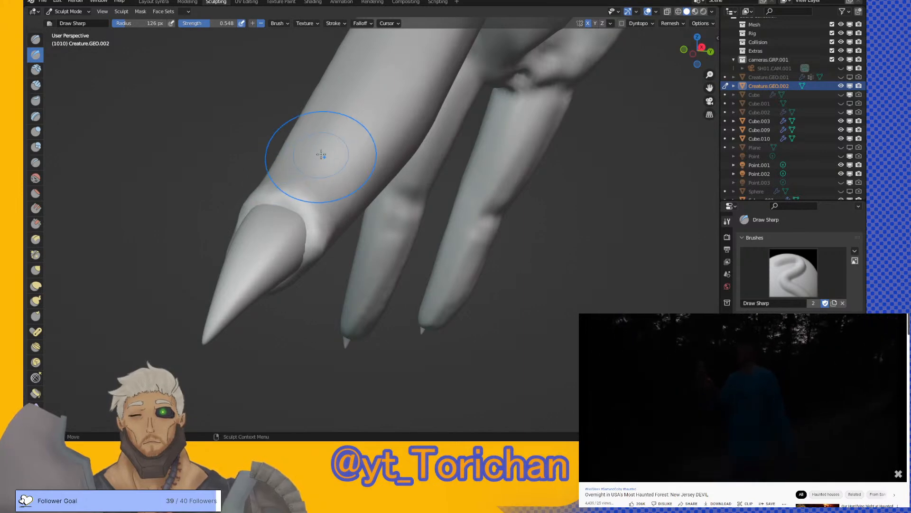
{"action": "middle_click_drag", "start_coordinate": [315, 193], "coordinate": [356, 237]}
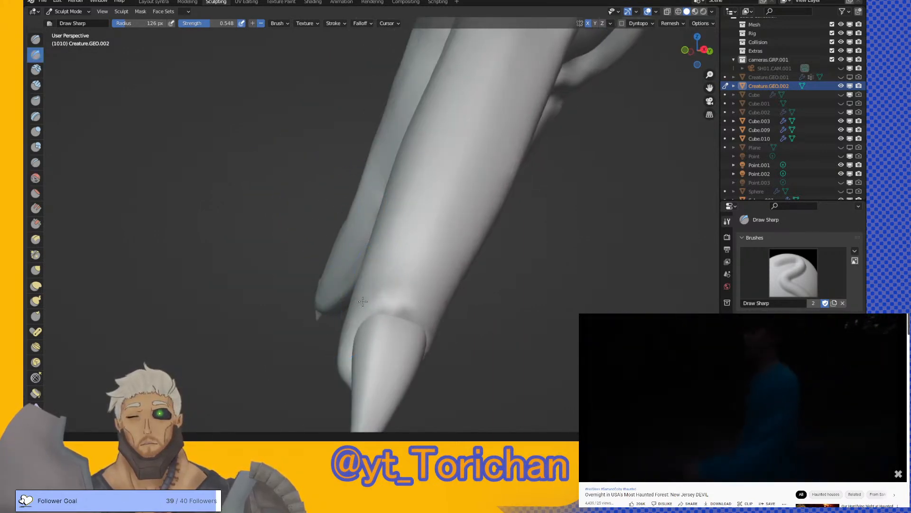
{"action": "scroll", "coordinate": [358, 293], "scroll_direction": "down", "scroll_amount": 5}
{"action": "mouse_move", "coordinate": [358, 293]}
{"action": "middle_mouse_down"}
{"action": "mouse_move", "coordinate": [456, 274]}
{"action": "mouse_move", "coordinate": [336, 315]}
{"action": "mouse_move", "coordinate": [294, 291]}
{"action": "mouse_move", "coordinate": [315, 326]}
{"action": "mouse_move", "coordinate": [465, 279]}
{"action": "mouse_move", "coordinate": [427, 255]}
{"action": "middle_mouse_up"}
{"action": "key", "text": "ctrl+s"}
- Touch up the separate outer finger's surface with the Draw Sharp brush and save the file
{"action": "scroll", "coordinate": [336, 315], "scroll_direction": "up", "scroll_amount": 2}
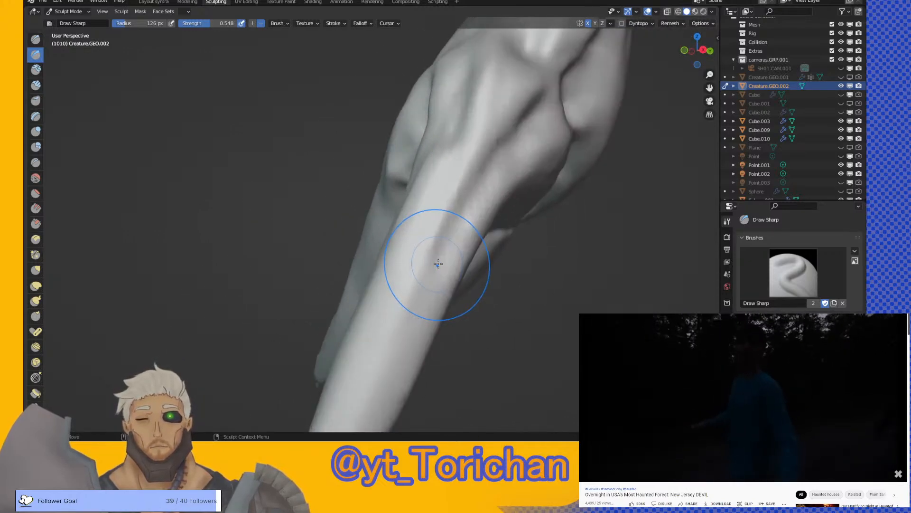
{"action": "mouse_move", "coordinate": [416, 324]}
{"action": "left_mouse_down"}
{"action": "mouse_move", "coordinate": [401, 349]}
{"action": "mouse_move", "coordinate": [416, 325]}
{"action": "left_mouse_up"}
{"action": "middle_click_drag", "start_coordinate": [416, 324], "coordinate": [468, 314]}
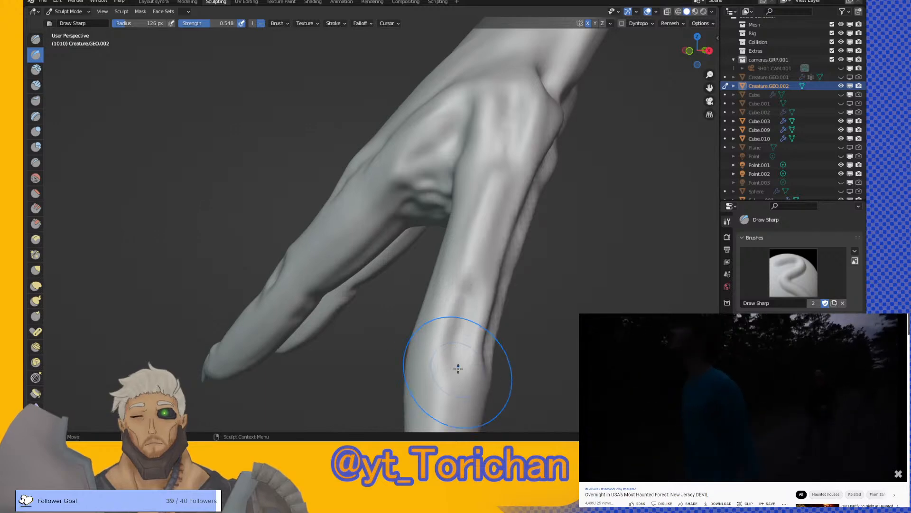
{"action": "middle_click_drag", "start_coordinate": [458, 368], "coordinate": [499, 371]}
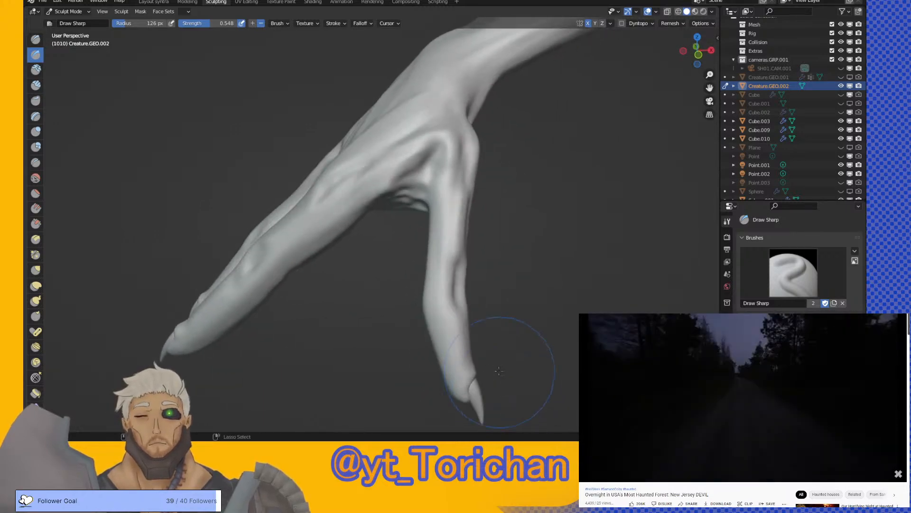
{"action": "key", "text": "ctrl+s"}
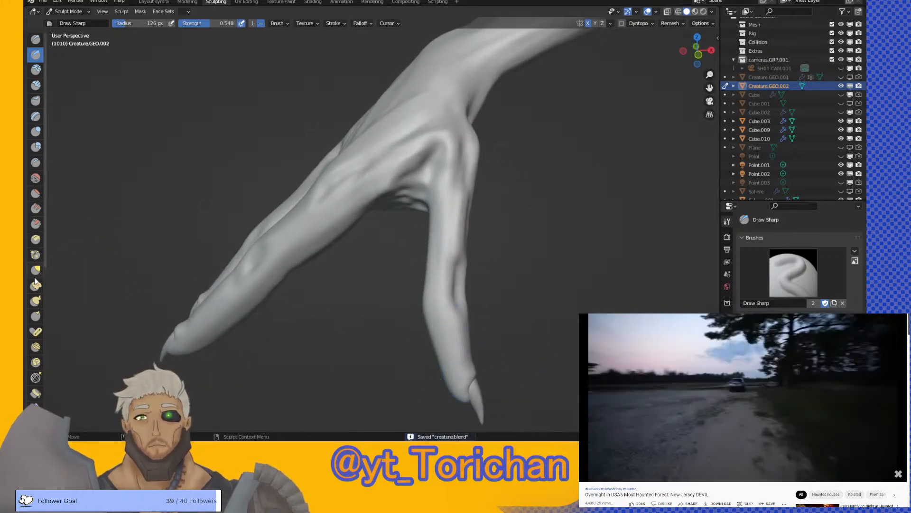
- Reshape the separate outer finger at its middle joint with the Elastic Deform brush and save the file
{"action": "left_click", "coordinate": [41, 286]}
{"action": "scroll", "coordinate": [427, 285], "scroll_direction": "up", "scroll_amount": 6}
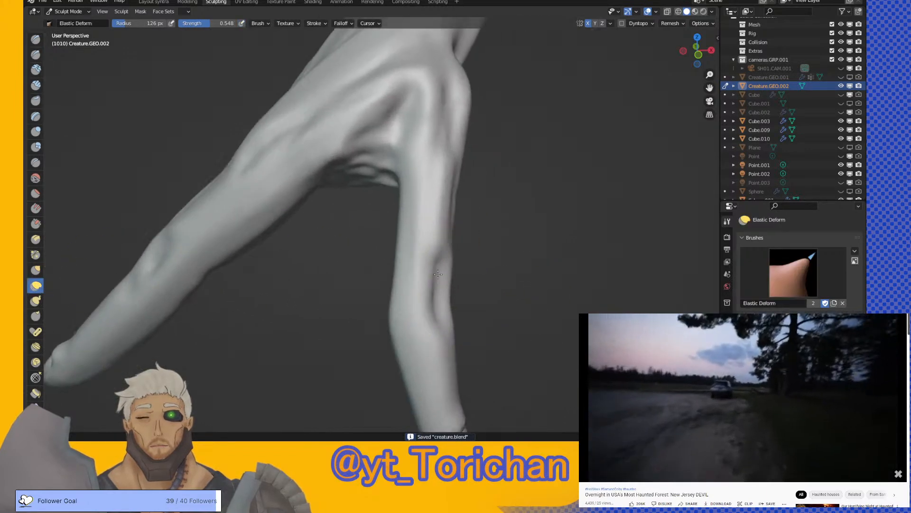
{"action": "left_click_drag", "start_coordinate": [403, 335], "coordinate": [459, 339]}
{"action": "scroll", "coordinate": [459, 339], "scroll_direction": "down", "scroll_amount": 4}
{"action": "mouse_move", "coordinate": [452, 340]}
{"action": "middle_mouse_down"}
{"action": "mouse_move", "coordinate": [456, 330]}
{"action": "mouse_move", "coordinate": [480, 333]}
{"action": "mouse_move", "coordinate": [336, 319]}
{"action": "mouse_move", "coordinate": [435, 324]}
{"action": "mouse_move", "coordinate": [398, 339]}
{"action": "mouse_move", "coordinate": [323, 275]}
{"action": "middle_mouse_up"}
{"action": "scroll", "coordinate": [475, 332], "scroll_direction": "up", "scroll_amount": 4}
{"action": "key", "text": "ctrl+s"}
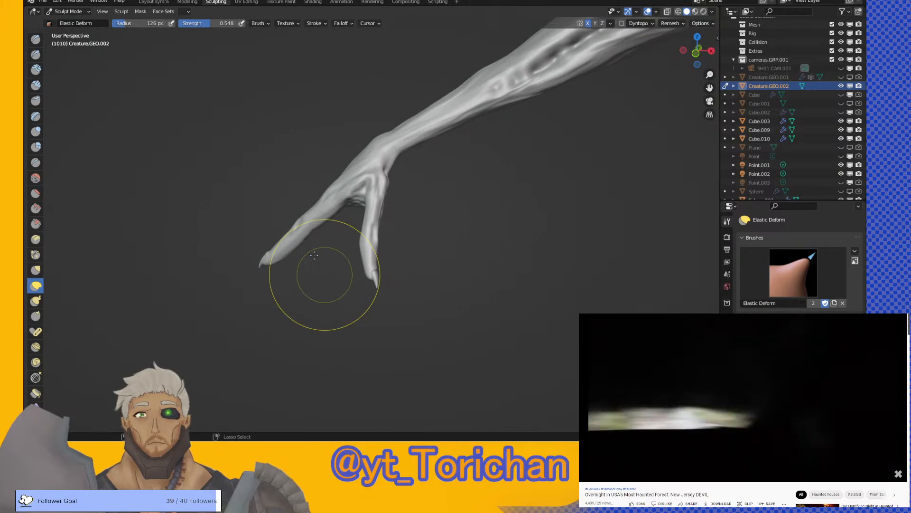
{"action": "scroll", "coordinate": [314, 255], "scroll_direction": "up", "scroll_amount": 2}
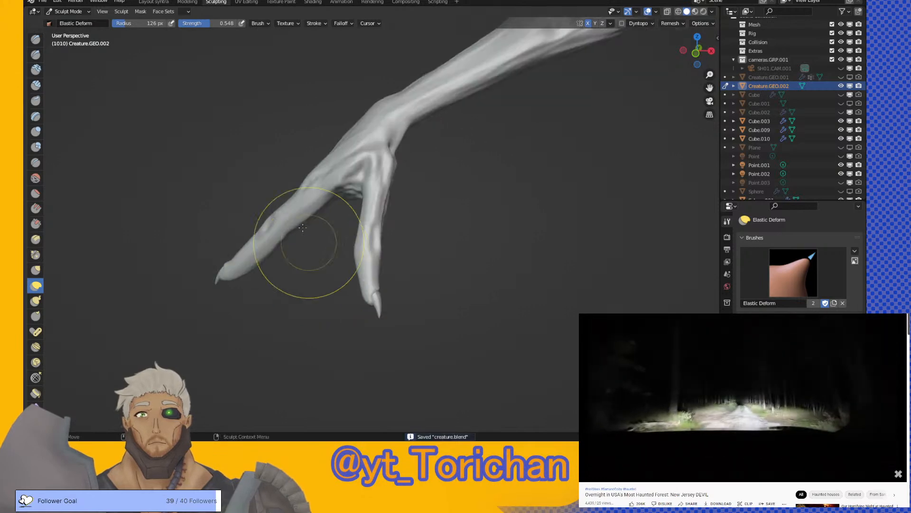
- Switch to the Layout workspace and preview the hand in rendered shading, lit by the HDRI environment instead of the scene world
{"action": "left_click", "coordinate": [163, 1]}
{"action": "middle_click_drag", "start_coordinate": [364, 175], "coordinate": [453, 138]}
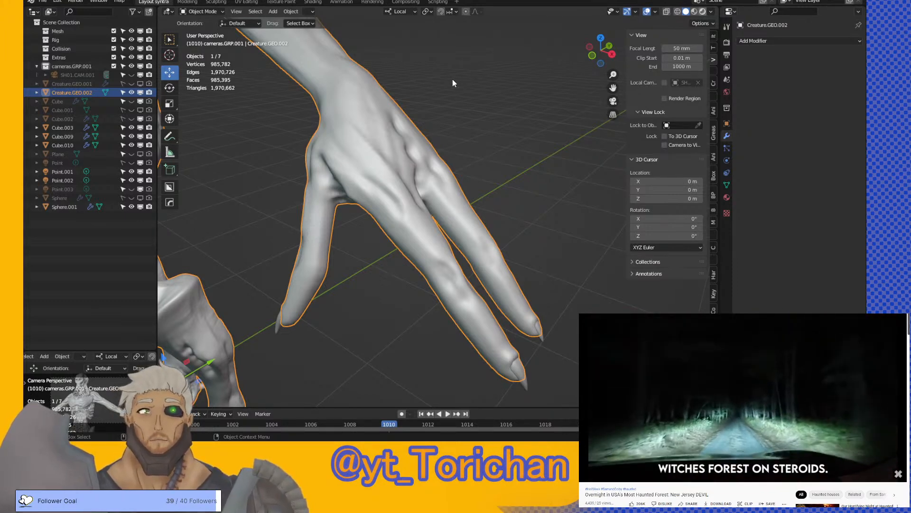
{"action": "key", "text": "z"}
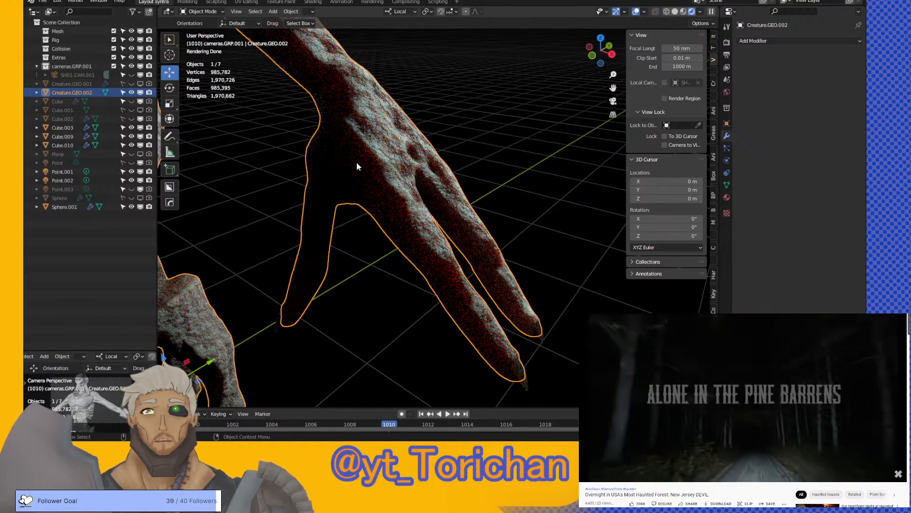
{"action": "middle_click_drag", "start_coordinate": [363, 167], "coordinate": [365, 188]}
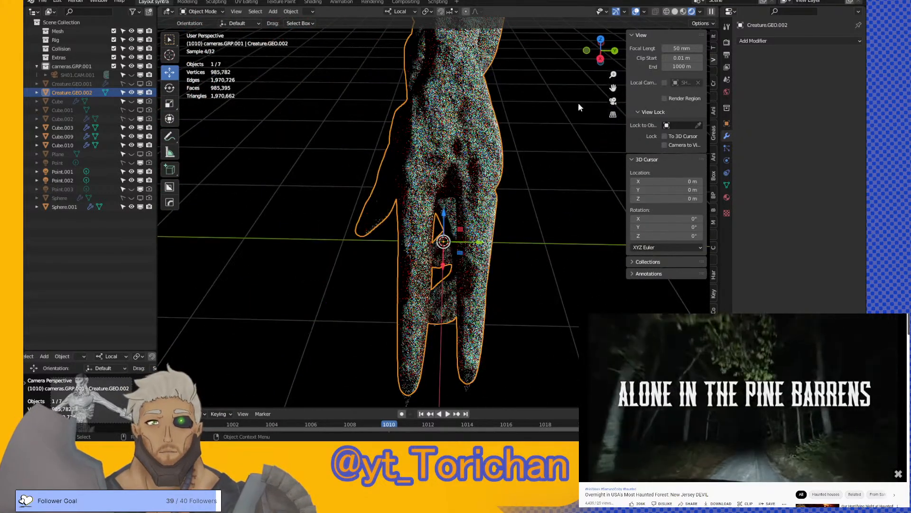
{"action": "left_click", "coordinate": [701, 12]}
{"action": "left_click", "coordinate": [660, 64]}
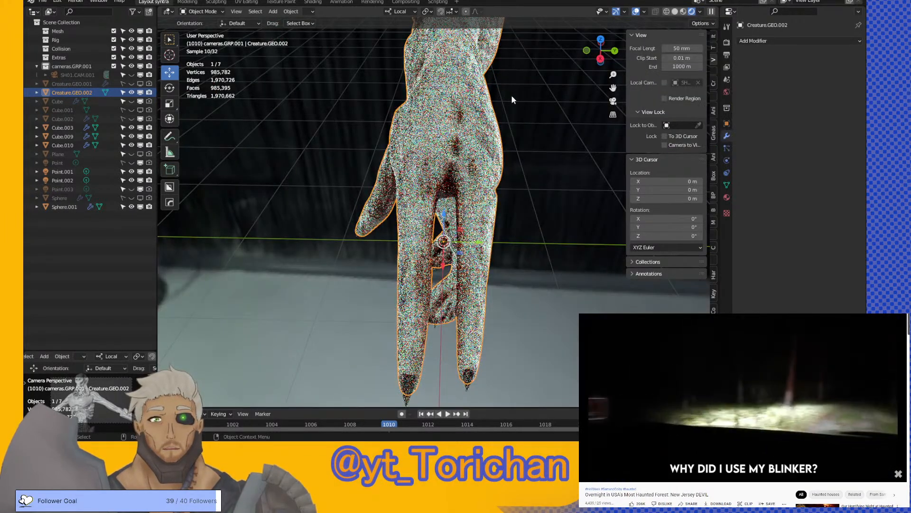
{"action": "left_click", "coordinate": [511, 95]}
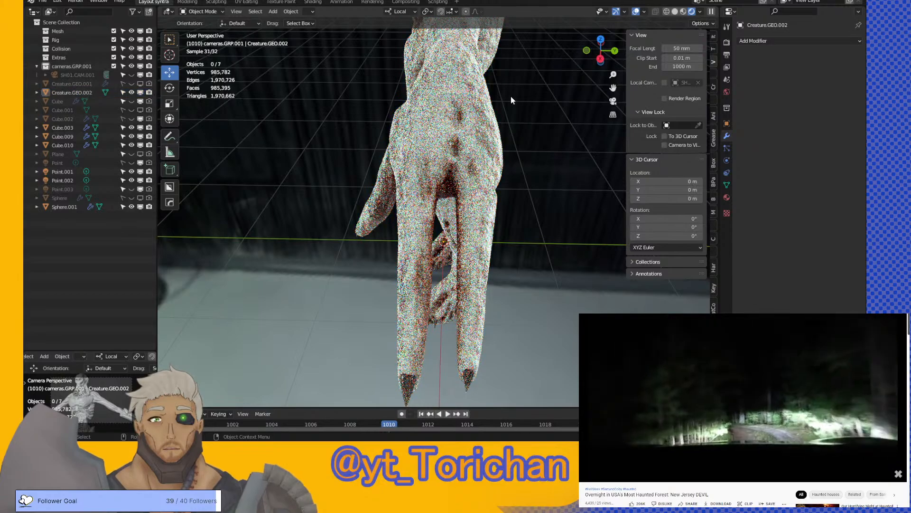
- Examine the rendered hand's back, palm and fingers from several angles and return to solid shading
{"action": "middle_click_drag", "start_coordinate": [518, 100], "coordinate": [590, 89]}
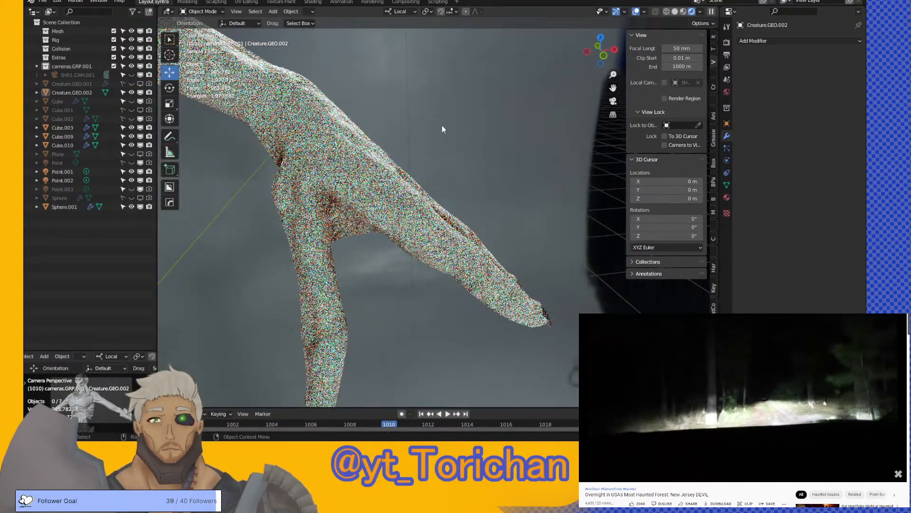
{"action": "middle_click_drag", "start_coordinate": [456, 124], "coordinate": [542, 92]}
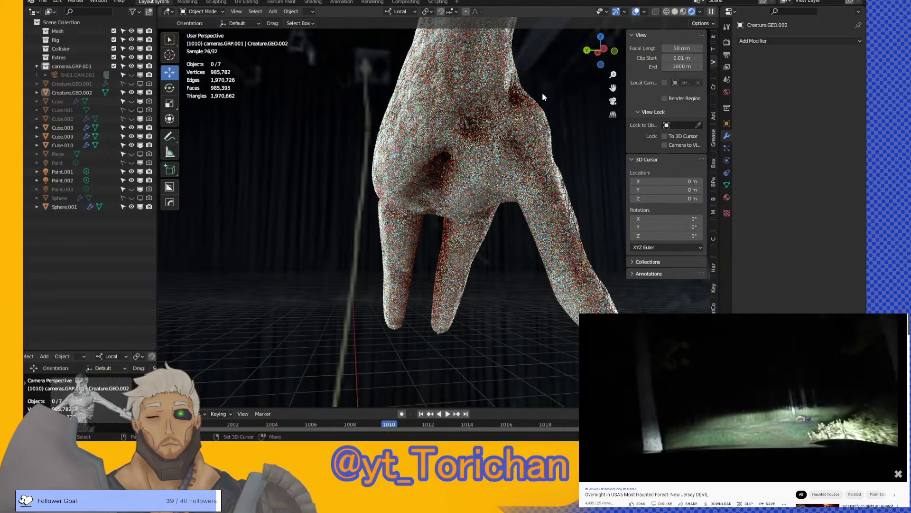
{"action": "middle_click_drag", "start_coordinate": [537, 95], "coordinate": [382, 187], "text": "shift"}
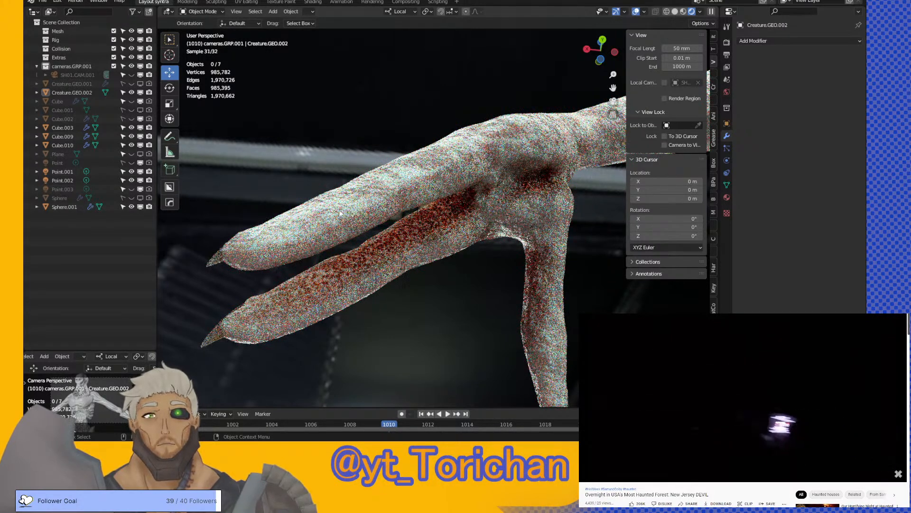
{"action": "middle_click_drag", "start_coordinate": [392, 227], "coordinate": [328, 185]}
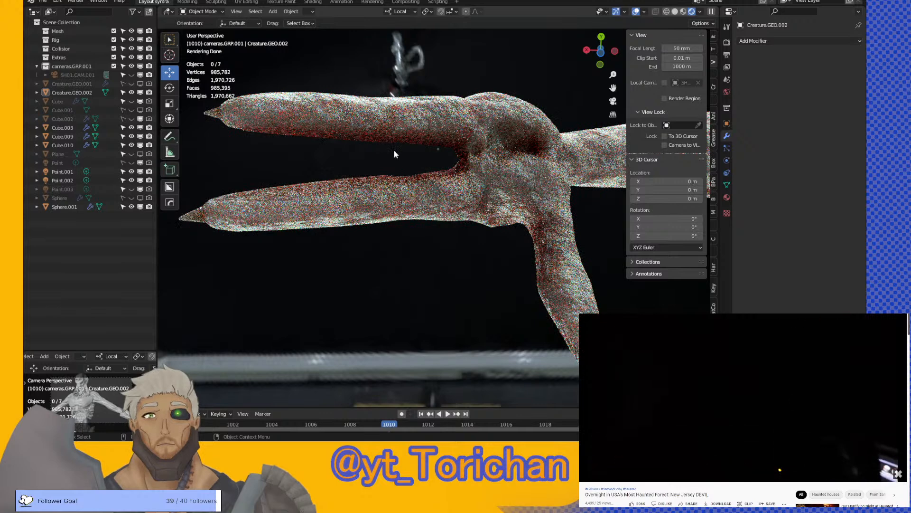
{"action": "left_click", "coordinate": [674, 12]}
{"action": "mouse_move", "coordinate": [468, 90]}
{"action": "middle_mouse_down"}
{"action": "mouse_move", "coordinate": [446, 129]}
{"action": "mouse_move", "coordinate": [476, 212]}
{"action": "mouse_move", "coordinate": [556, 218]}
{"action": "middle_mouse_up"}
- Save the scene as a new version named creature1.blend
{"action": "key", "text": "ctrl+s"}
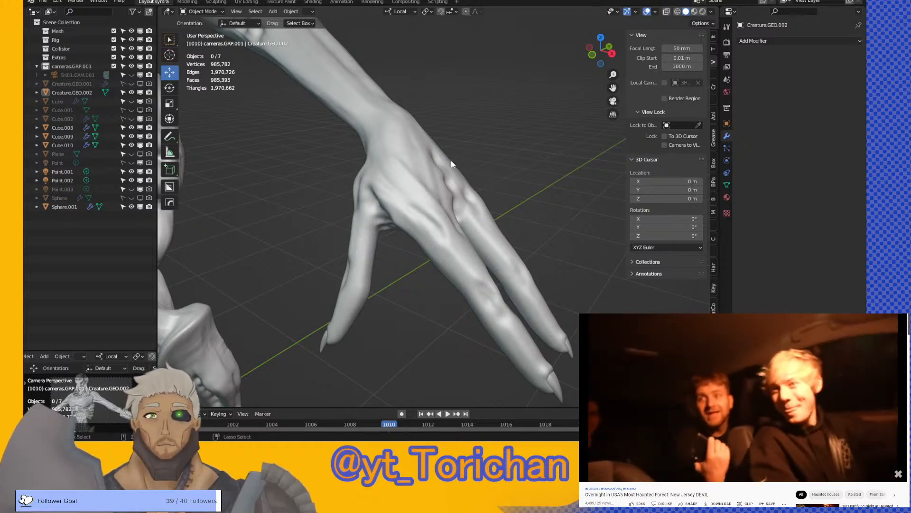
{"action": "key", "text": "ctrl+s"}
{"action": "left_click", "coordinate": [43, 2]}
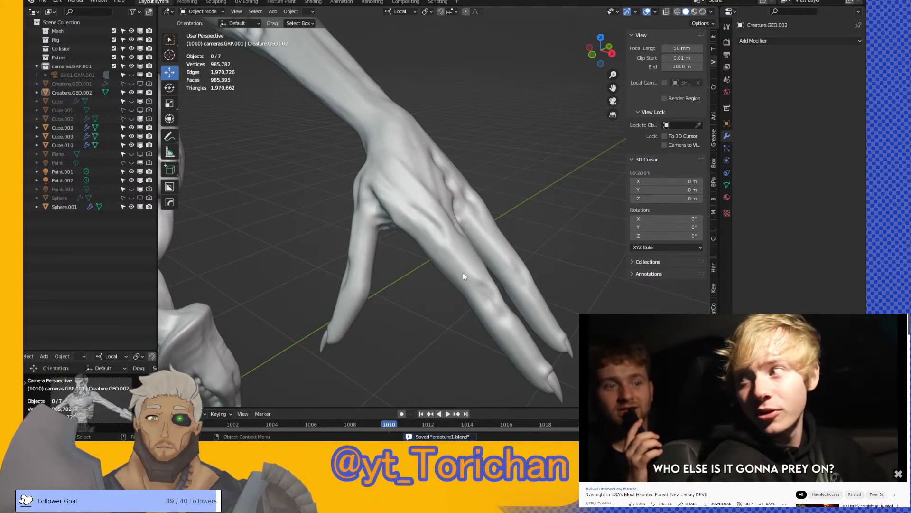
{"action": "scroll", "coordinate": [482, 278], "scroll_direction": "down", "scroll_amount": 5}
{"action": "middle_click_drag", "start_coordinate": [481, 279], "coordinate": [471, 258]}
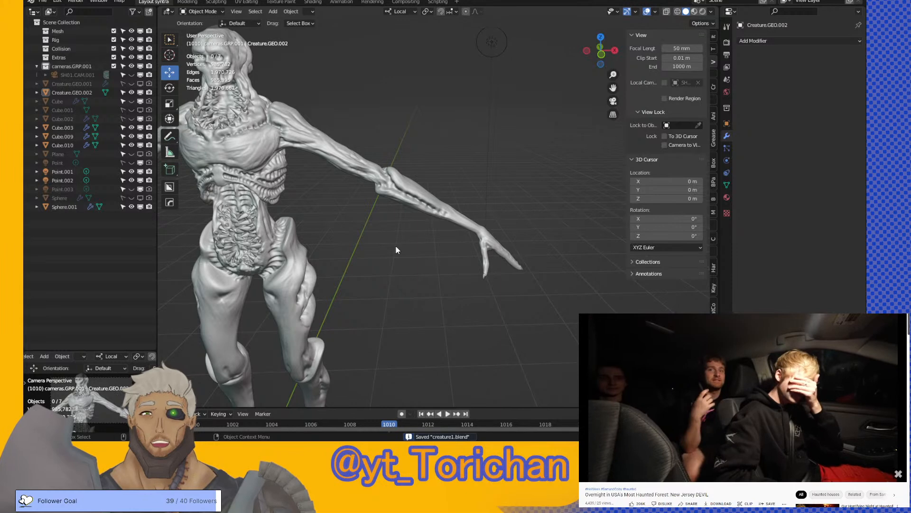
{"action": "mouse_move", "coordinate": [725, 454]}
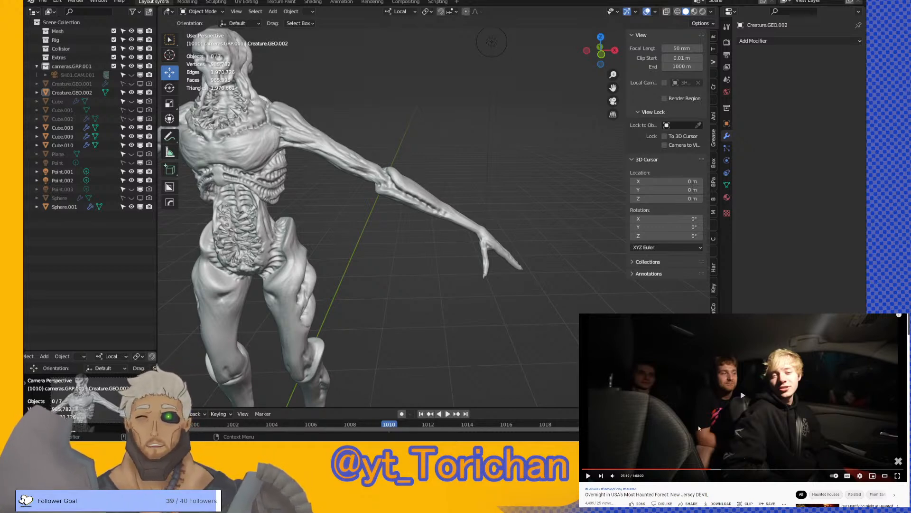
- Try to select all of the creature's parts with a selection box around the torso, and save the file
{"action": "middle_click_drag", "start_coordinate": [314, 90], "coordinate": [400, 129]}
{"action": "left_click", "coordinate": [399, 125]}
{"action": "left_click", "coordinate": [383, 179], "text": "shift"}
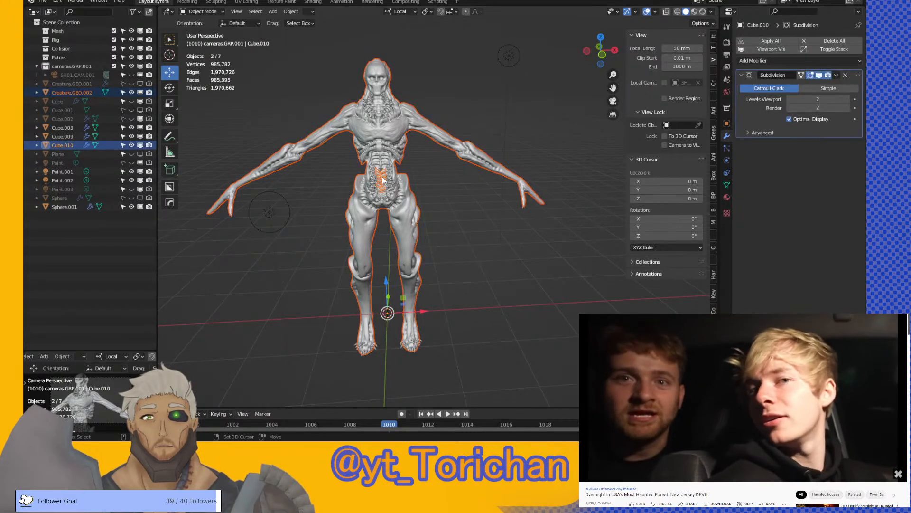
{"action": "left_click_drag", "start_coordinate": [302, 93], "coordinate": [409, 189]}
{"action": "left_click_drag", "start_coordinate": [335, 66], "coordinate": [428, 208]}
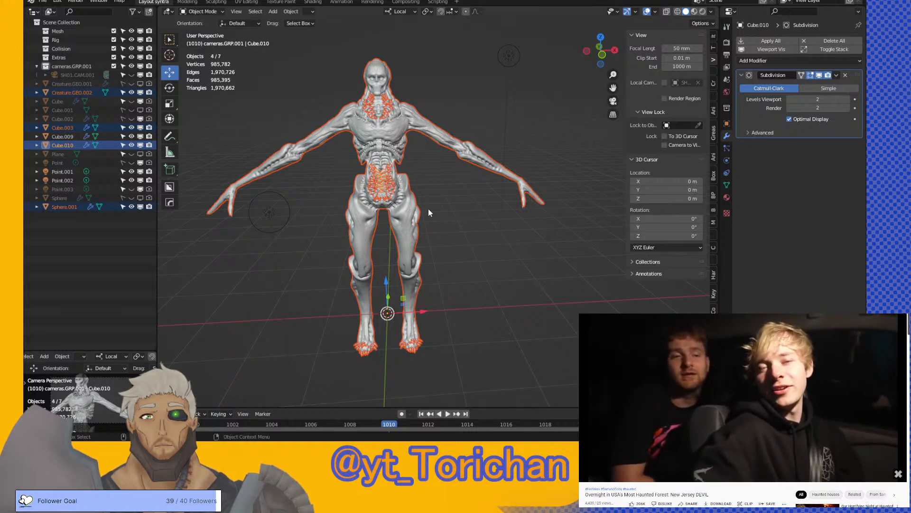
{"action": "key", "text": "ctrl+s"}
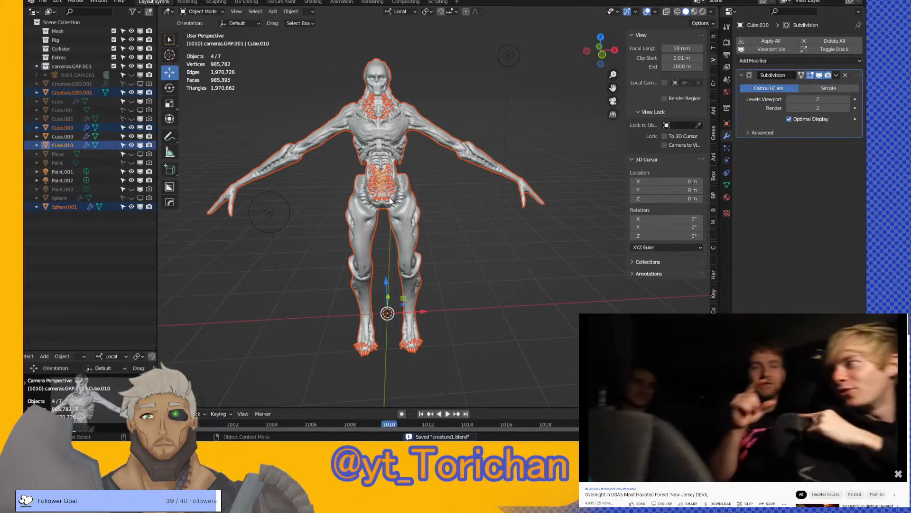
- Select Cube.009 and Cube.003 one at a time to check which parts of the creature they hold
{"action": "left_click", "coordinate": [68, 136]}
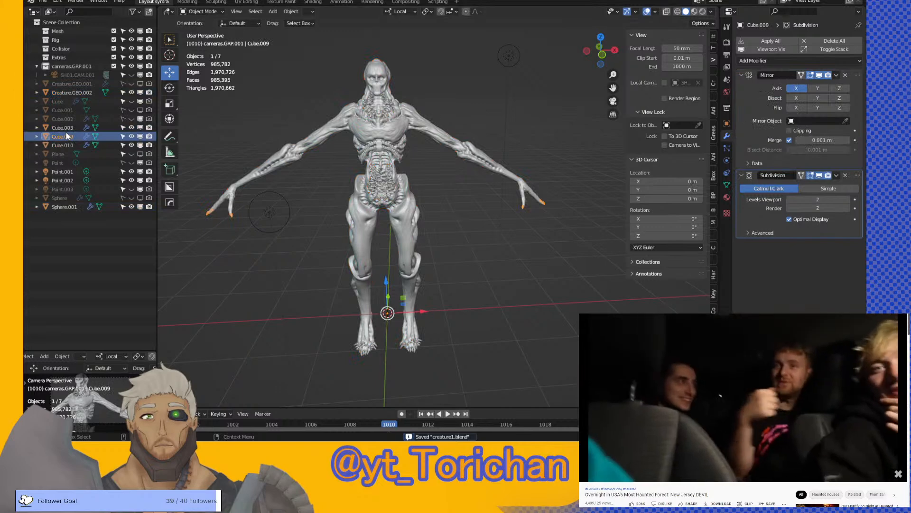
{"action": "middle_click_drag", "start_coordinate": [243, 151], "coordinate": [296, 158], "text": "shift"}
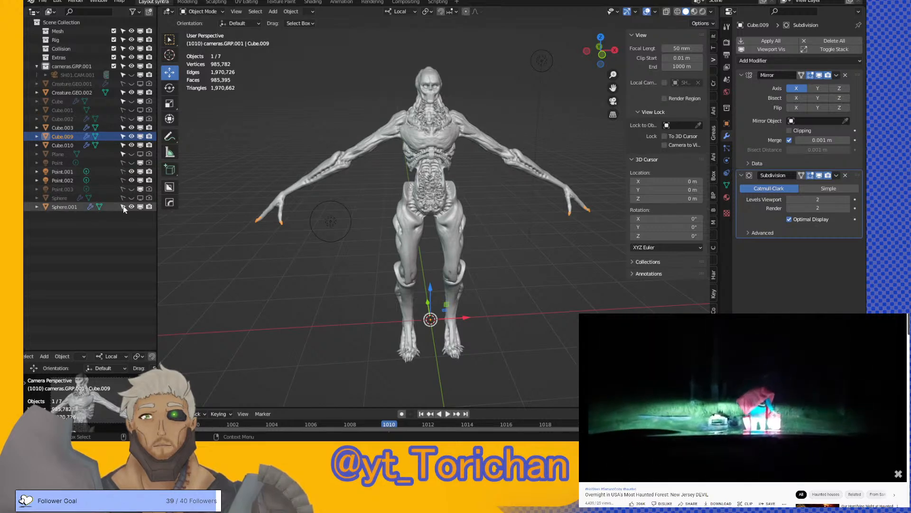
{"action": "left_click", "coordinate": [73, 127]}
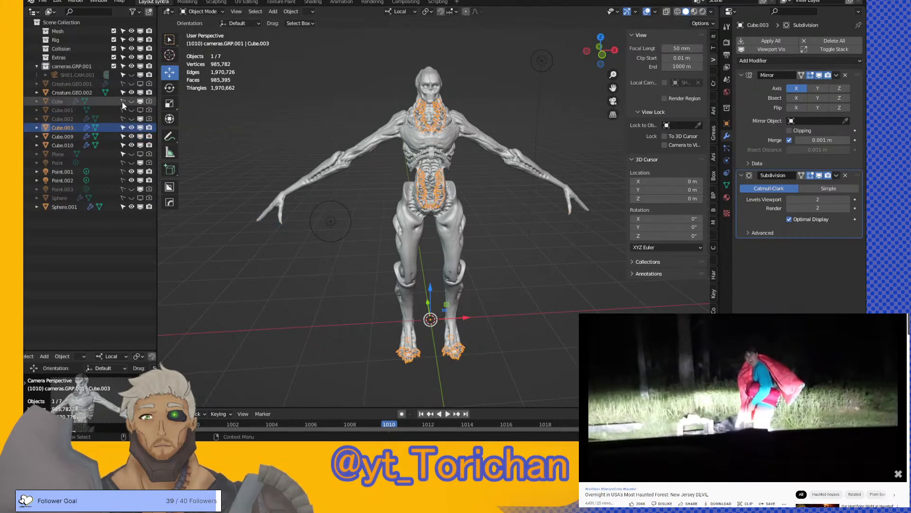
- Select the creature's body together with Cube.003, Cube.009, Cube.010 and Sphere.001, and save the file
{"action": "left_click_drag", "start_coordinate": [285, 89], "coordinate": [488, 279]}
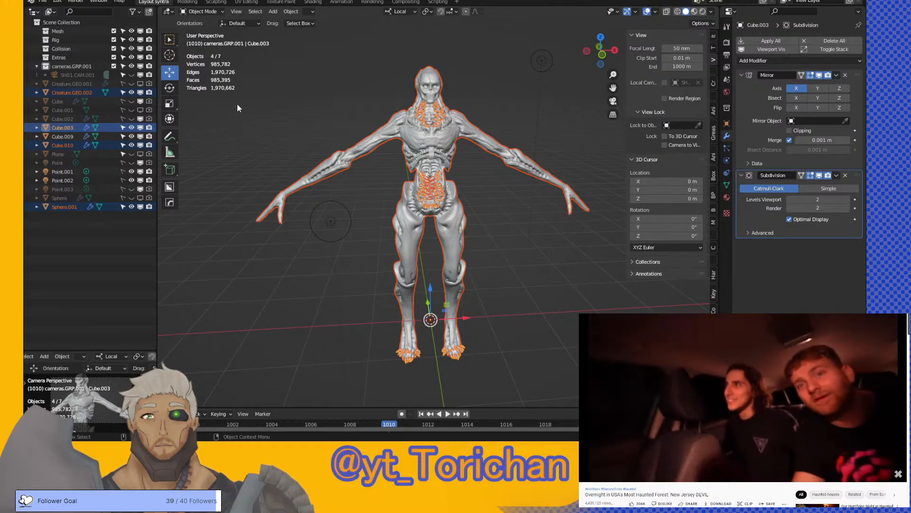
{"action": "scroll", "coordinate": [251, 123], "scroll_direction": "down", "scroll_amount": 4}
{"action": "left_click_drag", "start_coordinate": [291, 97], "coordinate": [466, 306]}
{"action": "scroll", "coordinate": [431, 257], "scroll_direction": "up", "scroll_amount": 8}
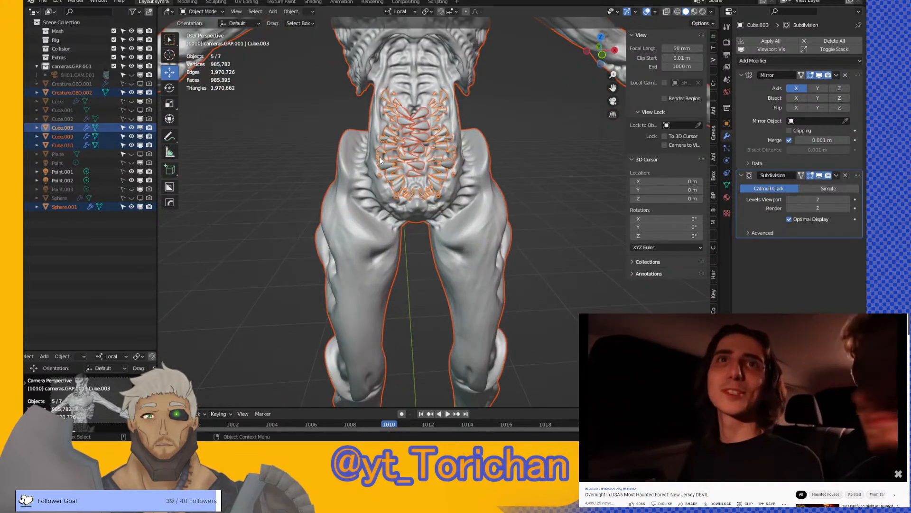
{"action": "middle_click_drag", "start_coordinate": [411, 209], "coordinate": [472, 167]}
{"action": "key", "text": "ctrl+s"}
- In front view, raise the selected creature parts about 0.62 m along Z so the feet rest on the ground line
{"action": "left_click", "coordinate": [605, 51]}
{"action": "scroll", "coordinate": [508, 190], "scroll_direction": "down", "scroll_amount": 6}
{"action": "scroll", "coordinate": [437, 184], "scroll_direction": "up", "scroll_amount": 4}
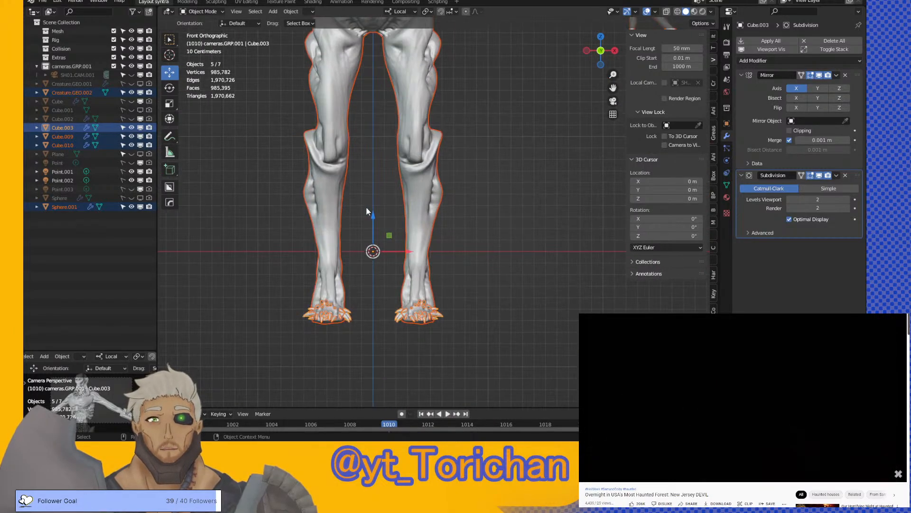
{"action": "left_click_drag", "start_coordinate": [374, 221], "coordinate": [363, 147]}
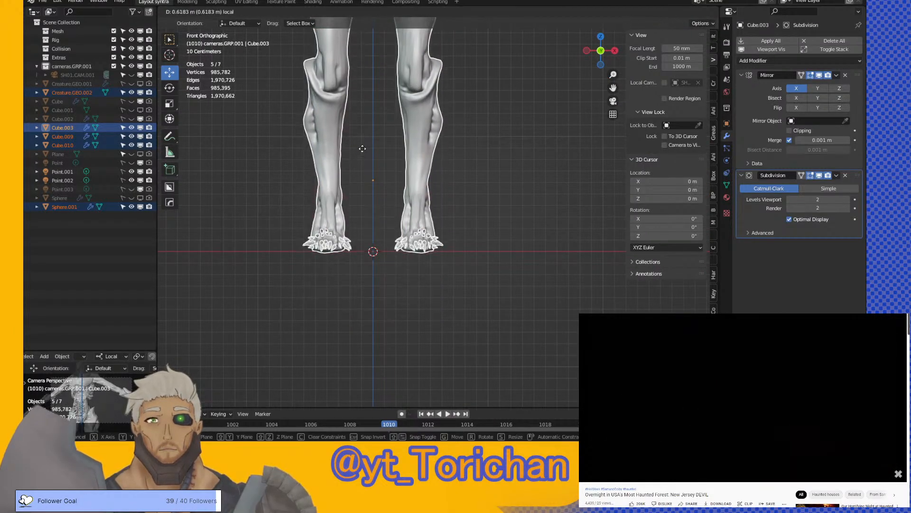
{"action": "scroll", "coordinate": [362, 217], "scroll_direction": "up", "scroll_amount": 7}
{"action": "middle_click_drag", "start_coordinate": [312, 234], "coordinate": [409, 211], "text": "shift"}
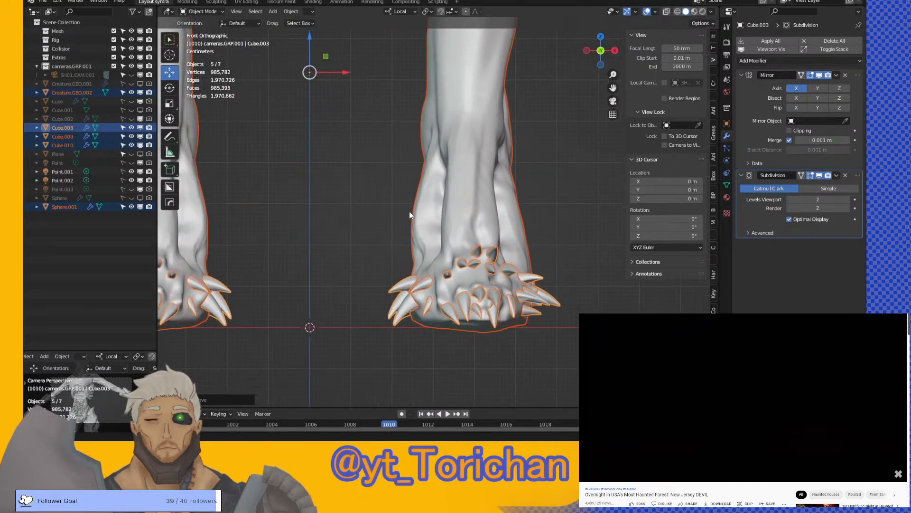
{"action": "left_click_drag", "start_coordinate": [311, 49], "coordinate": [311, 47]}
- Apply all transforms to the selected creature parts
{"action": "scroll", "coordinate": [372, 138], "scroll_direction": "down", "scroll_amount": 8}
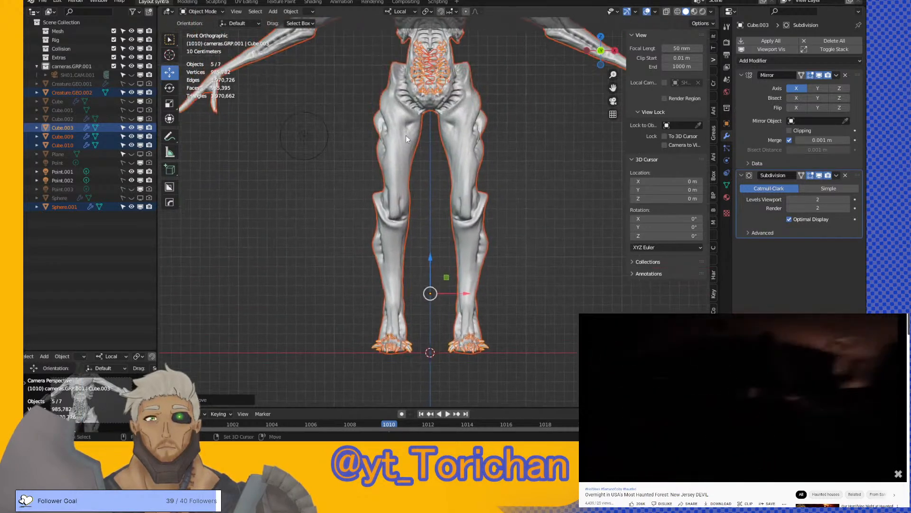
{"action": "scroll", "coordinate": [398, 234], "scroll_direction": "down", "scroll_amount": 3}
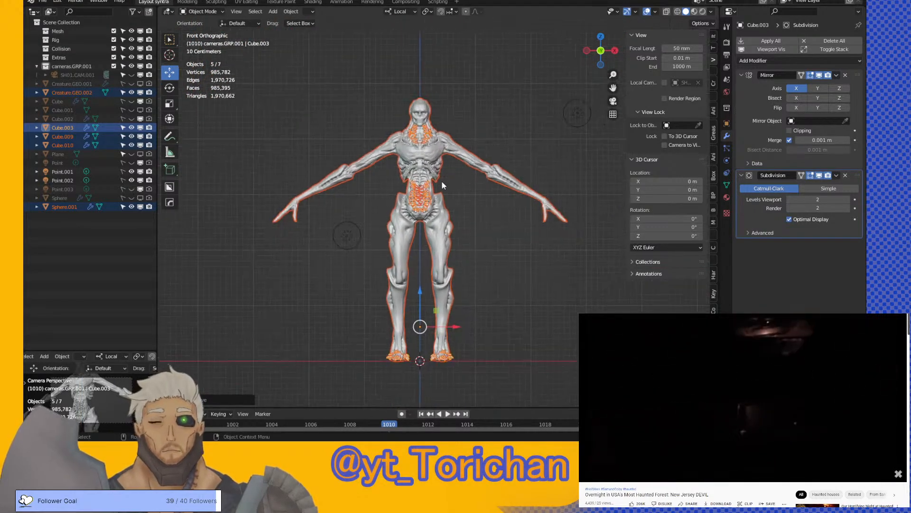
{"action": "key", "text": "ctrl+a"}
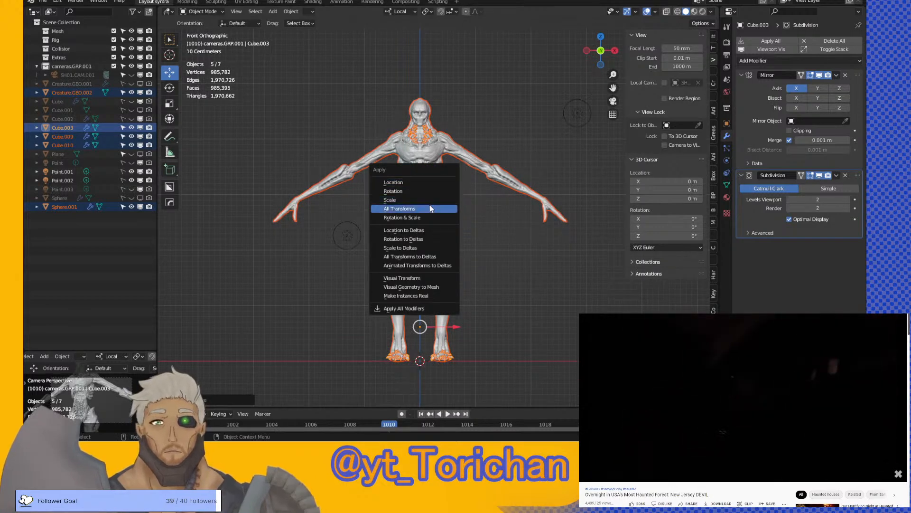
{"action": "left_click", "coordinate": [429, 208]}
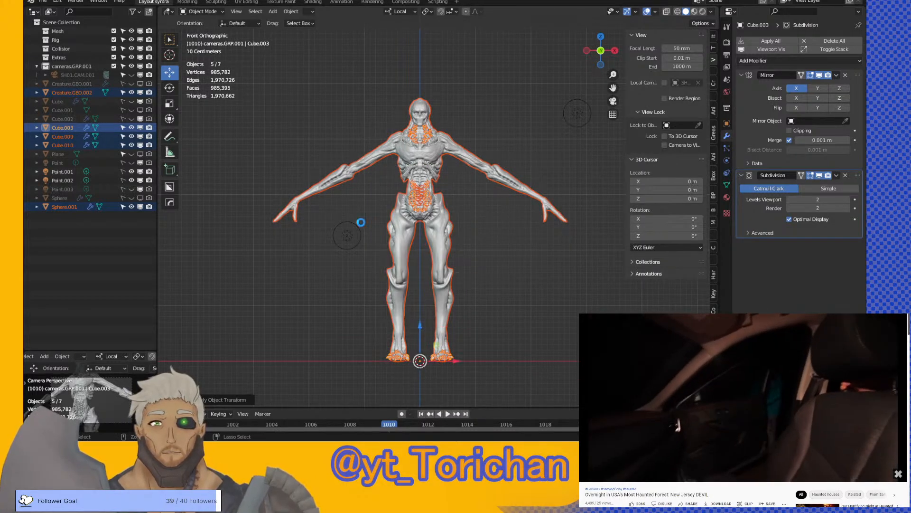
- Save the file and deselect all the creature parts
{"action": "key", "text": "ctrl+s"}
{"action": "middle_click_drag", "start_coordinate": [406, 224], "coordinate": [351, 237]}
{"action": "scroll", "coordinate": [396, 224], "scroll_direction": "up", "scroll_amount": 6}
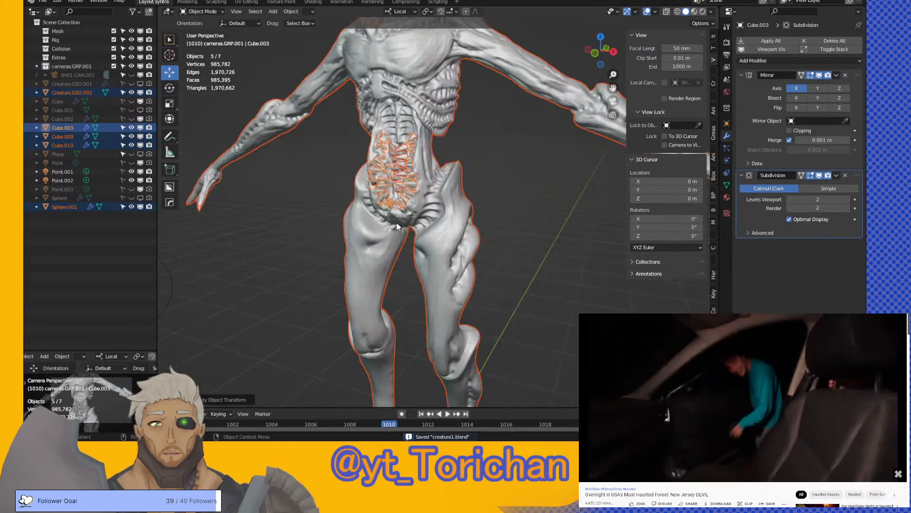
{"action": "middle_click_drag", "start_coordinate": [389, 205], "coordinate": [483, 205]}
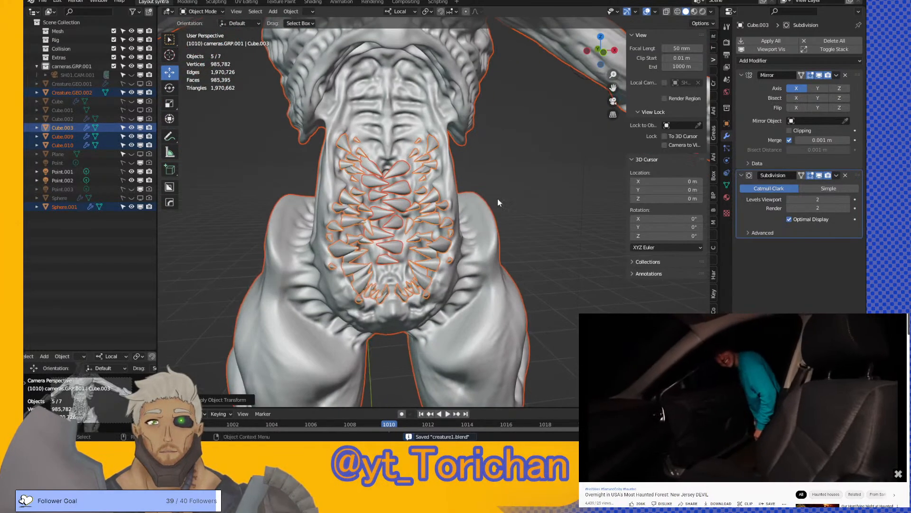
{"action": "left_click", "coordinate": [506, 195]}
{"action": "scroll", "coordinate": [506, 194], "scroll_direction": "down", "scroll_amount": 5}
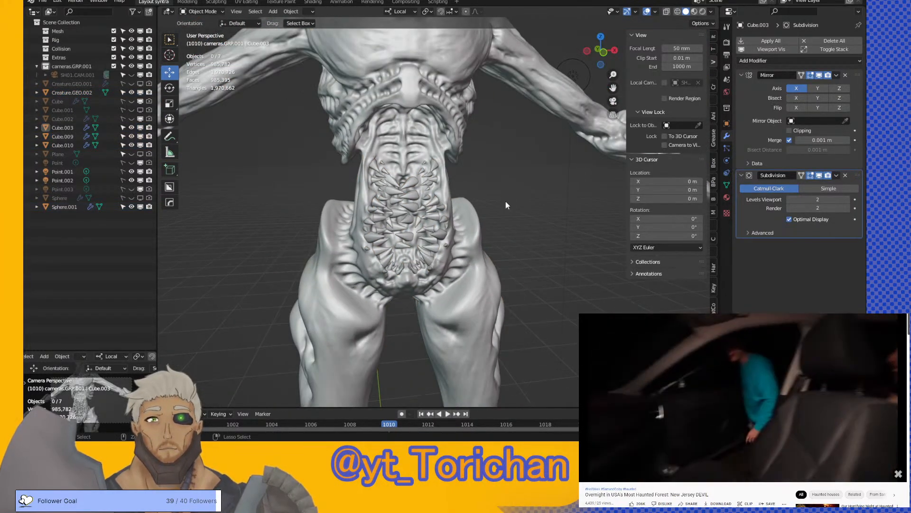
- Examine the abdomen's spikes and the whole standing figure from several angles, selecting Cube.010 on the way
{"action": "middle_click_drag", "start_coordinate": [505, 202], "coordinate": [471, 193]}
{"action": "scroll", "coordinate": [417, 216], "scroll_direction": "up", "scroll_amount": 4}
{"action": "left_click", "coordinate": [420, 166]}
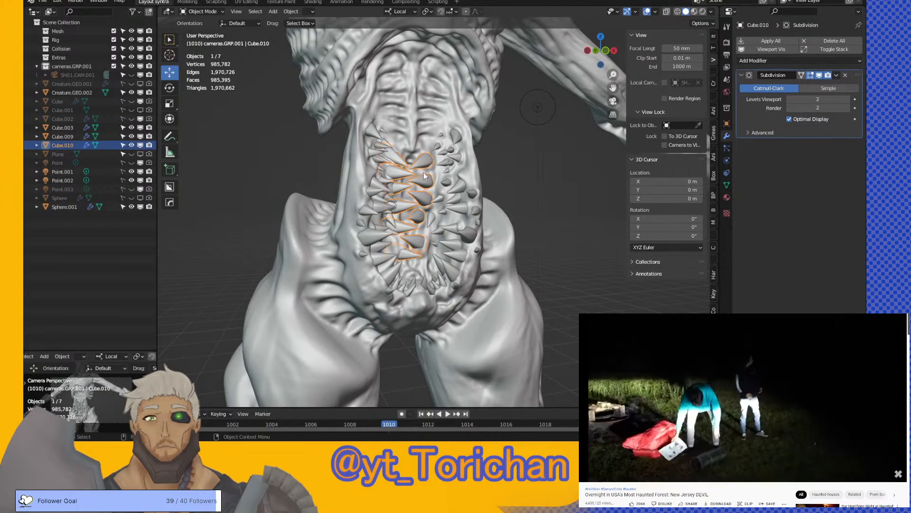
{"action": "scroll", "coordinate": [423, 172], "scroll_direction": "down", "scroll_amount": 4}
{"action": "middle_click_drag", "start_coordinate": [393, 164], "coordinate": [393, 164]}
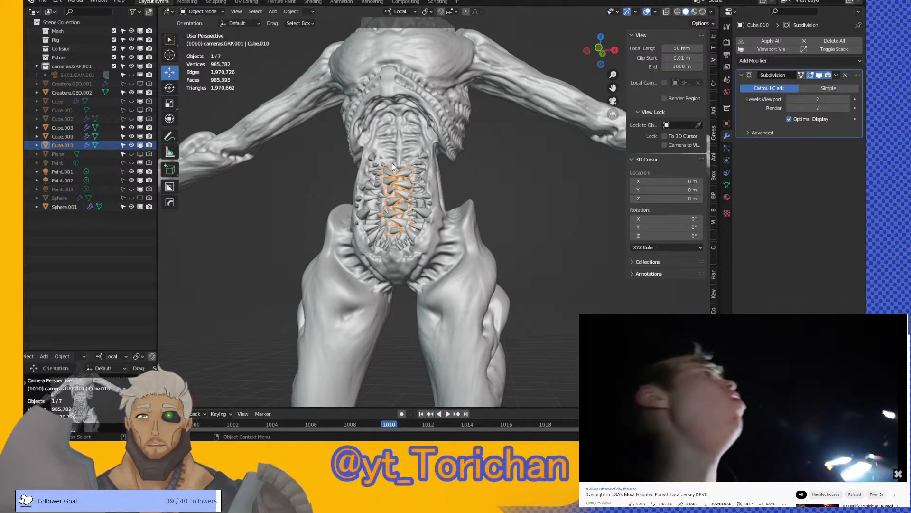
{"action": "middle_click_drag", "start_coordinate": [392, 163], "coordinate": [550, 227]}
{"action": "scroll", "coordinate": [357, 238], "scroll_direction": "up", "scroll_amount": 3}
{"action": "scroll", "coordinate": [582, 232], "scroll_direction": "down", "scroll_amount": 4}
{"action": "scroll", "coordinate": [546, 225], "scroll_direction": "down", "scroll_amount": 3}
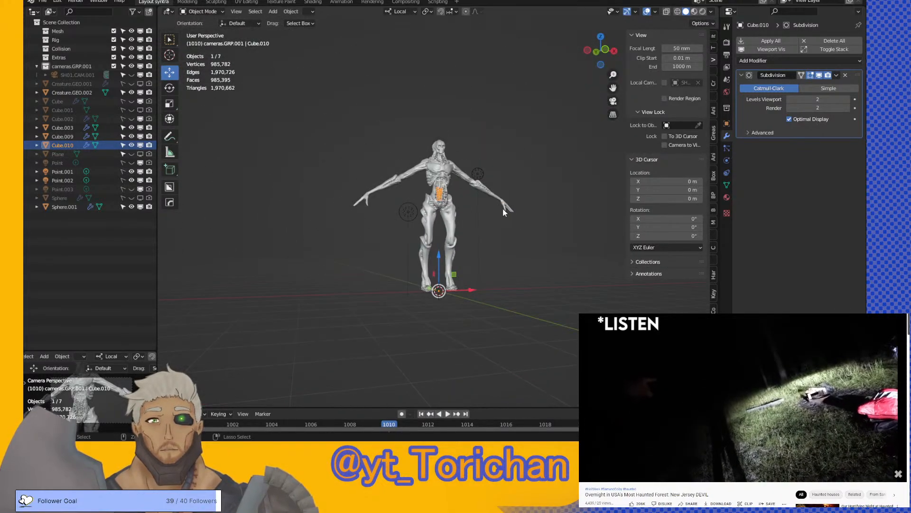
- Add a single-bone armature at the world origin and save the file
{"action": "key", "text": "ctrl+s"}
{"action": "left_click", "coordinate": [451, 223]}
{"action": "middle_click_drag", "start_coordinate": [450, 223], "coordinate": [466, 226]}
{"action": "left_click", "coordinate": [465, 224]}
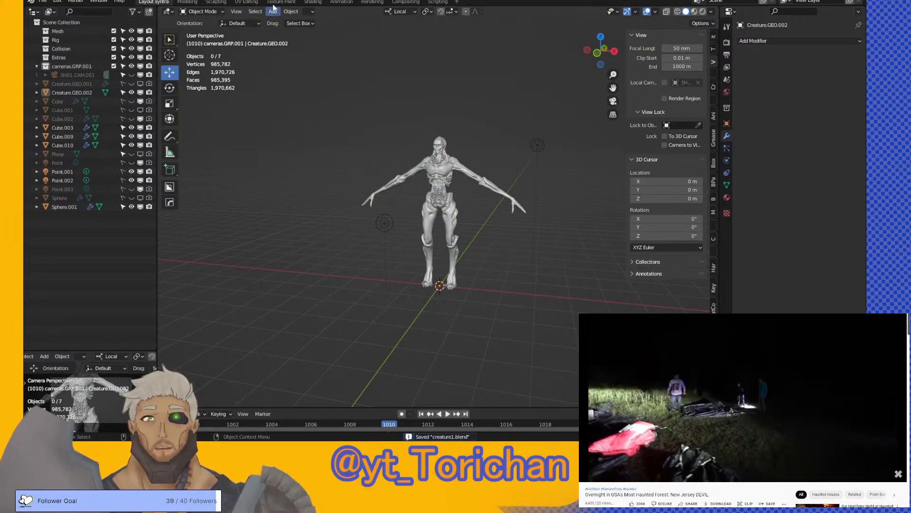
{"action": "left_click", "coordinate": [272, 10]}
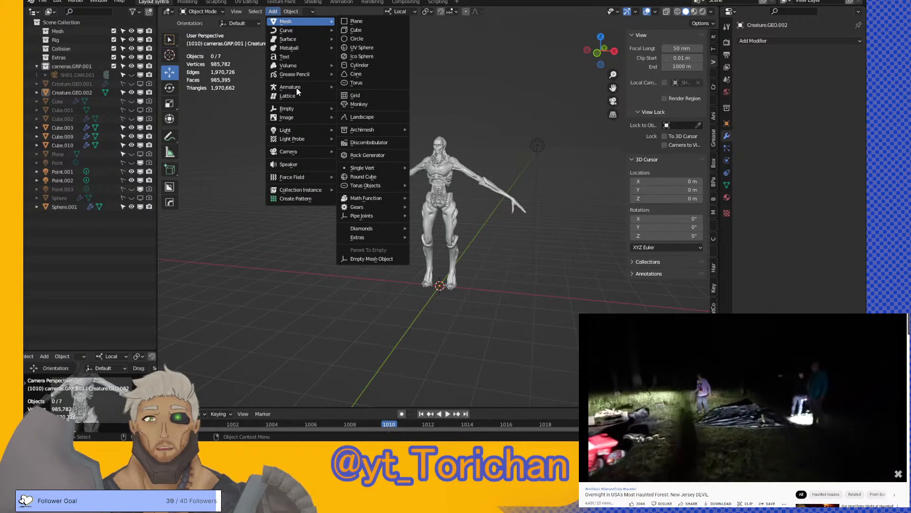
{"action": "mouse_move", "coordinate": [288, 86]}
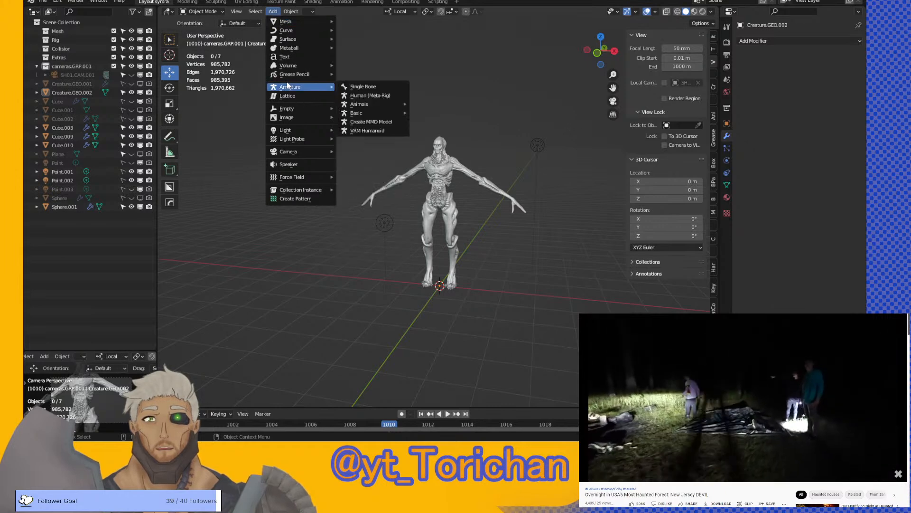
{"action": "left_click", "coordinate": [377, 87]}
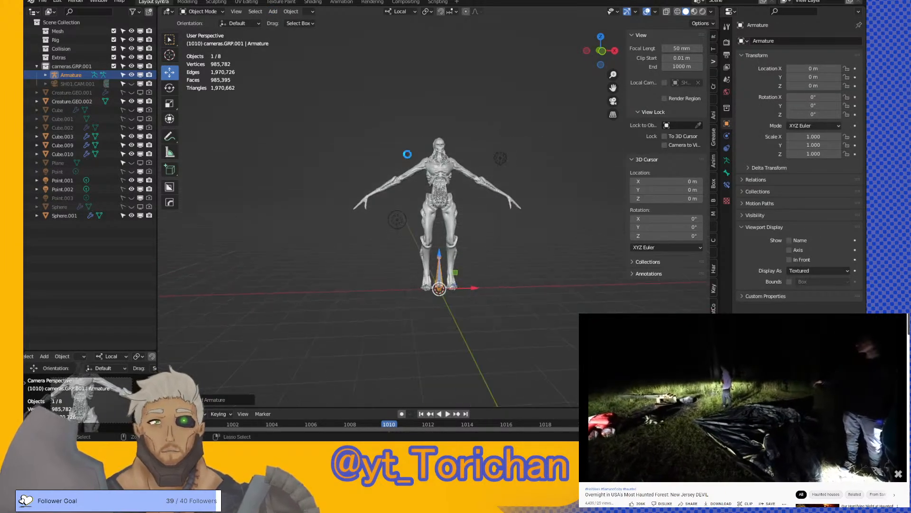
{"action": "key", "text": "ctrl+s"}
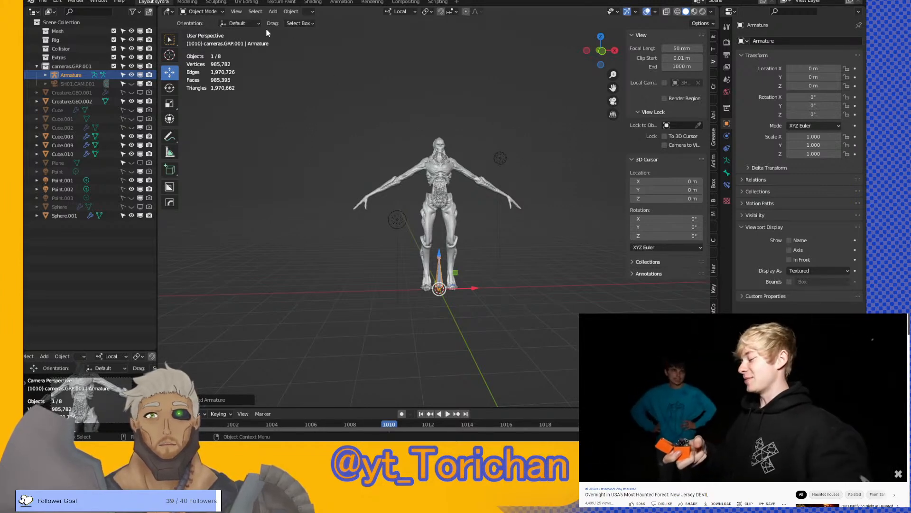
- In Edit Mode and front view, extrude a second bone straight upward from the first bone's tip
{"action": "left_click", "coordinate": [202, 11]}
{"action": "left_click", "coordinate": [209, 31]}
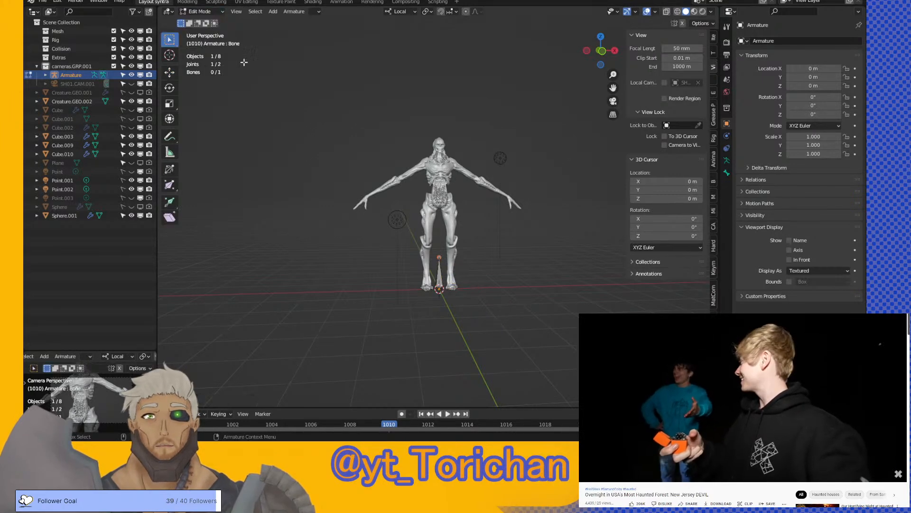
{"action": "left_click", "coordinate": [602, 51]}
{"action": "scroll", "coordinate": [456, 229], "scroll_direction": "up", "scroll_amount": 5}
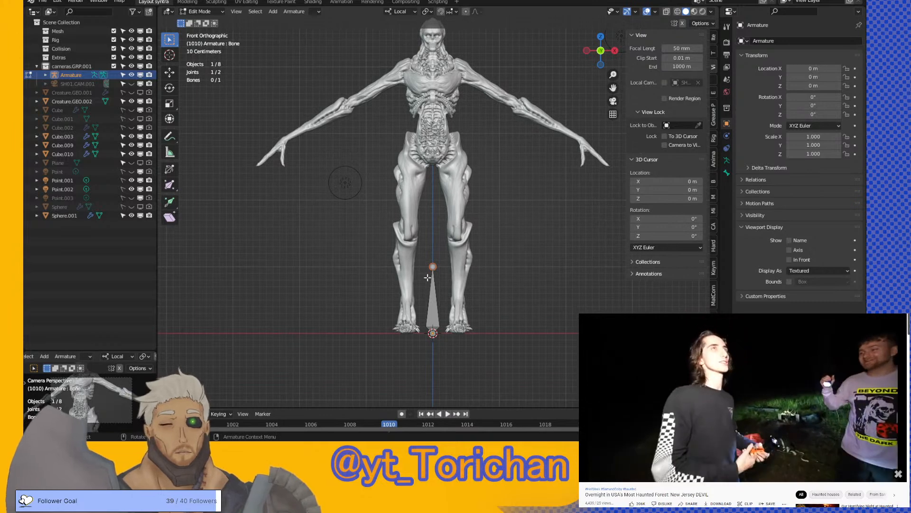
{"action": "key", "text": "e"}
{"action": "left_click", "coordinate": [432, 218]}
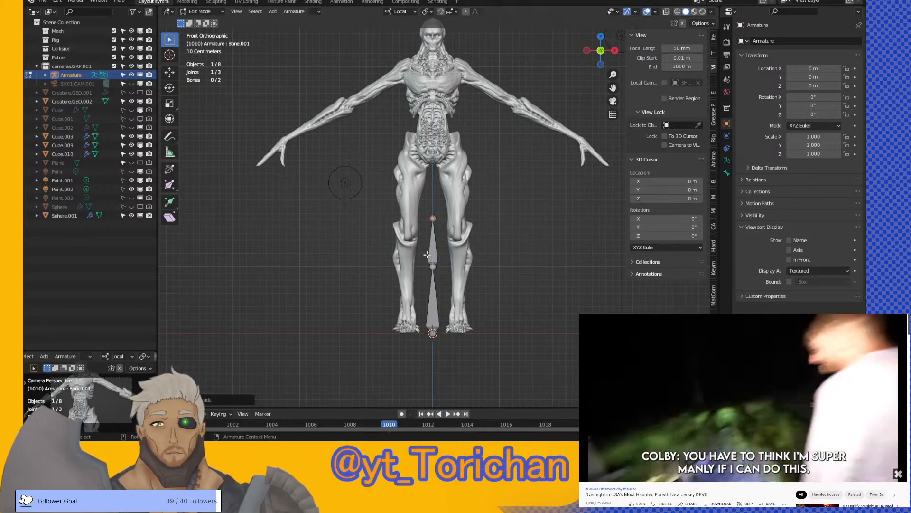
- Disconnect the upper bone from its parent bone
{"action": "right_click", "coordinate": [433, 260]}
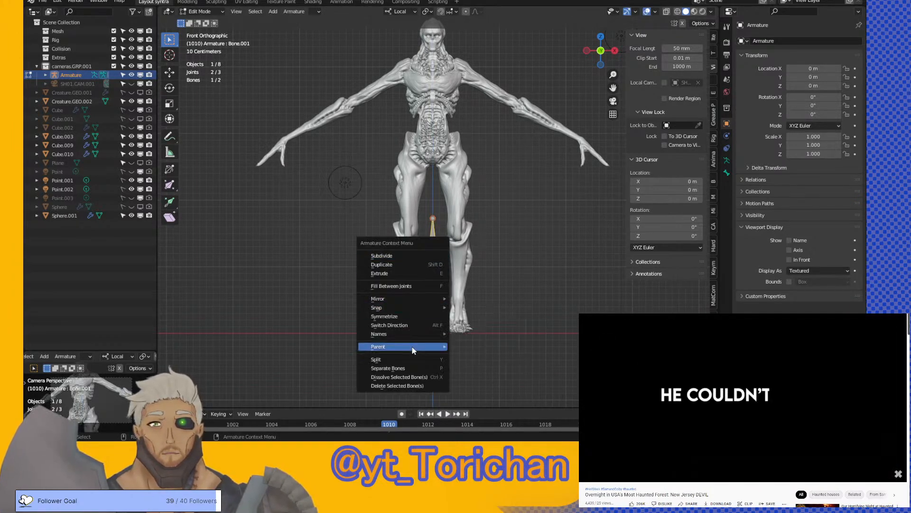
{"action": "left_click", "coordinate": [464, 355]}
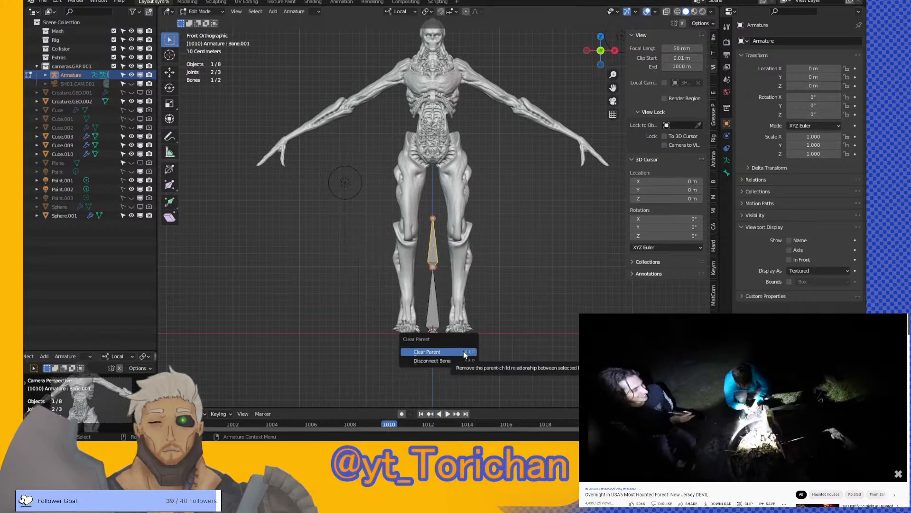
{"action": "left_click", "coordinate": [432, 361]}
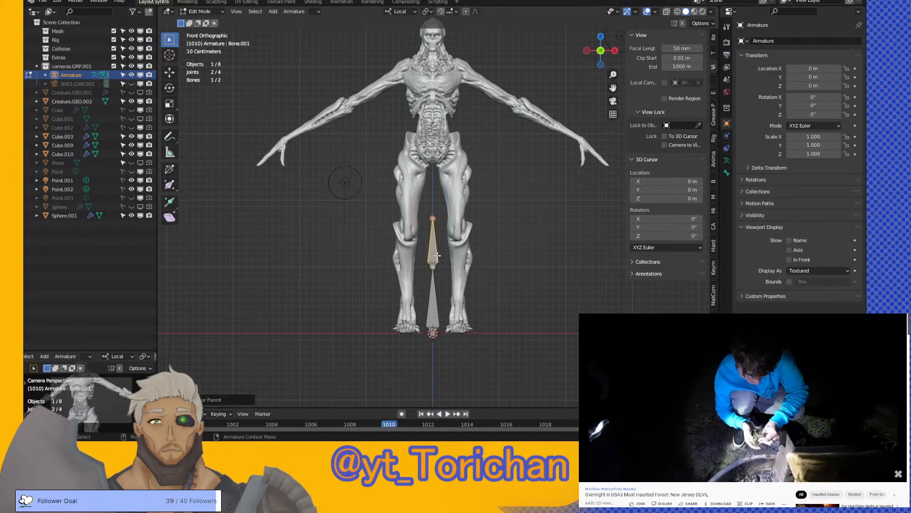
- Activate the Move tool and turn on In Front display for the armature
{"action": "left_click", "coordinate": [170, 73]}
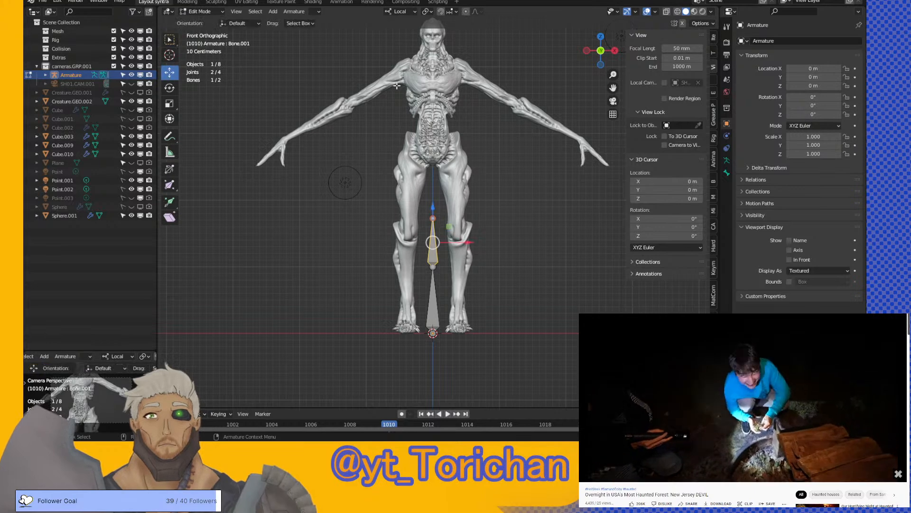
{"action": "left_click", "coordinate": [727, 161]}
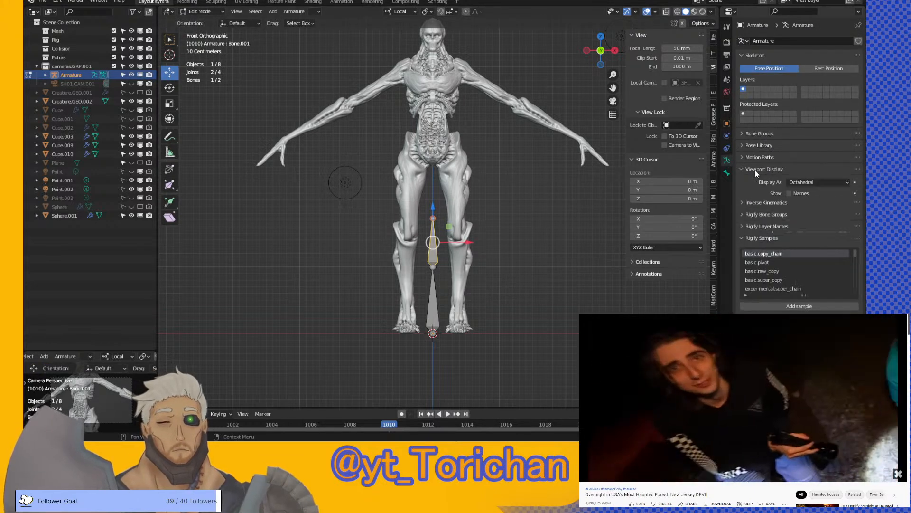
{"action": "left_click", "coordinate": [789, 222]}
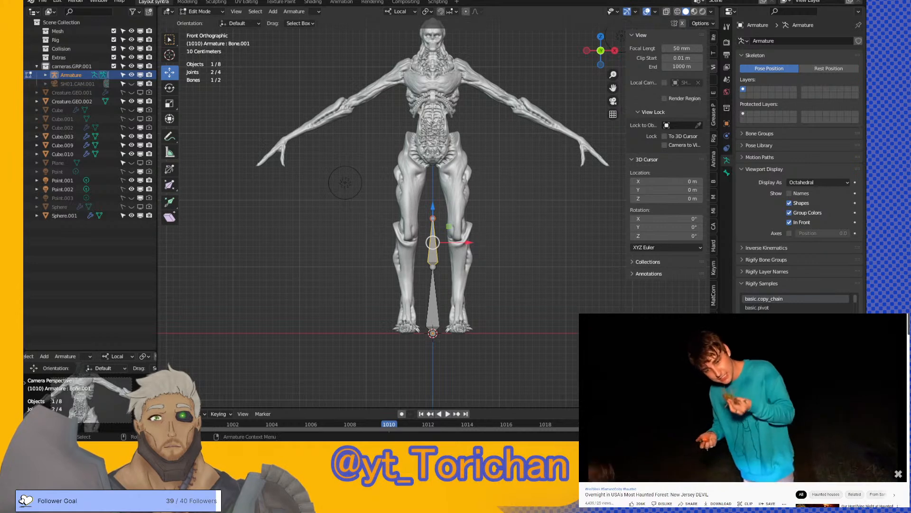
- Raise the disconnected bone into the abdomen, its base at about 2.64 m, and shorten the origin bone to about 0.64 m
{"action": "left_click", "coordinate": [426, 250]}
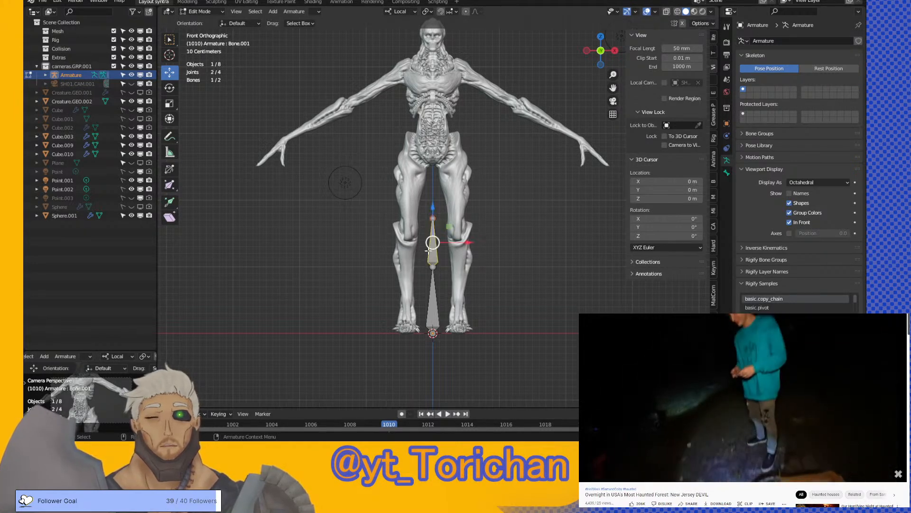
{"action": "left_click_drag", "start_coordinate": [432, 229], "coordinate": [440, 115]}
{"action": "left_click", "coordinate": [434, 301]}
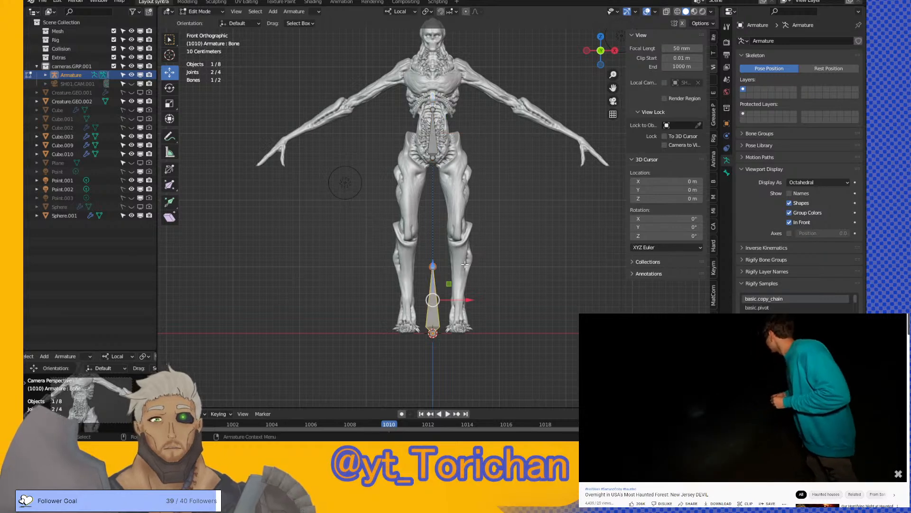
{"action": "left_click_drag", "start_coordinate": [435, 247], "coordinate": [433, 276]}
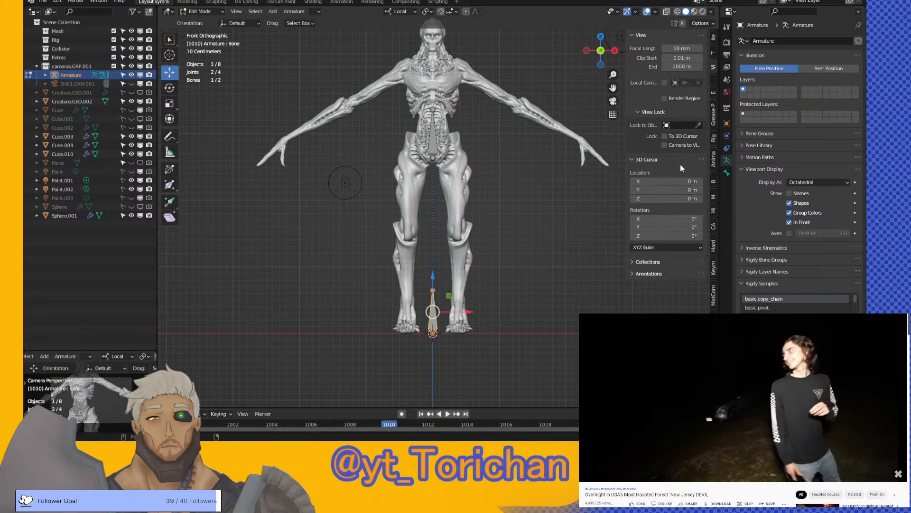
- Turn off Deform for the bone at the origin and rename it root
{"action": "left_click", "coordinate": [727, 174]}
{"action": "left_click", "coordinate": [749, 174]}
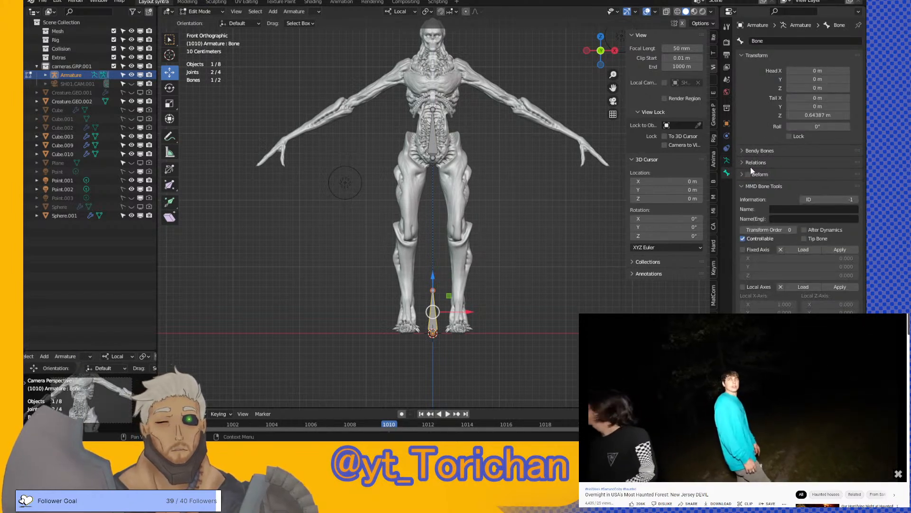
{"action": "left_click", "coordinate": [773, 40]}
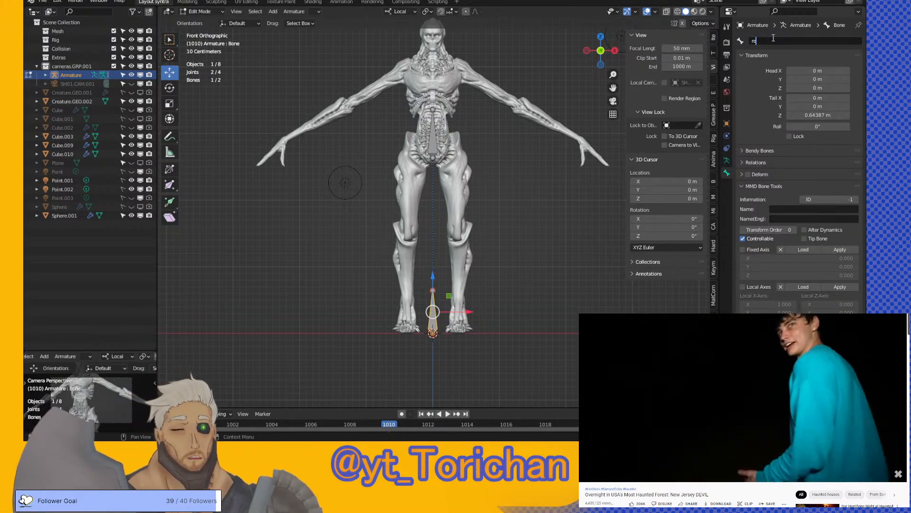
{"action": "type", "text": "root"}
{"action": "key", "text": "Return"}
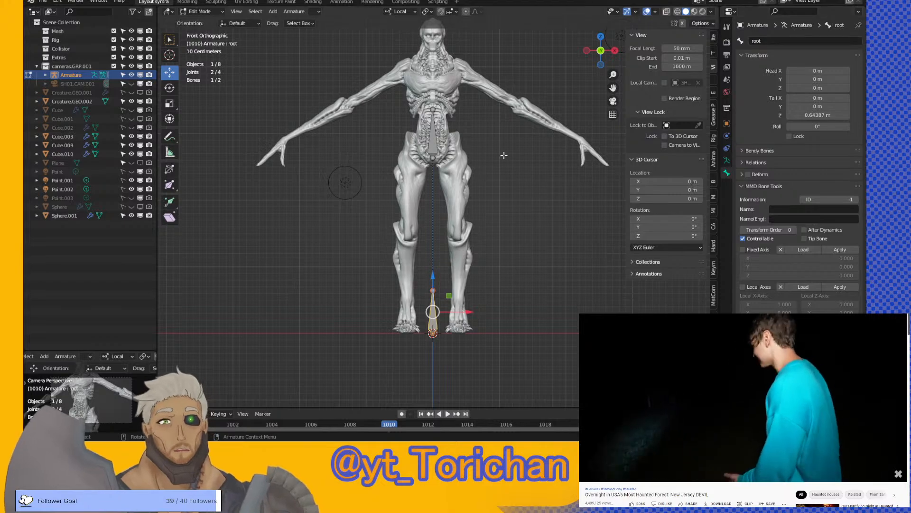
- Rename the bone in the creature's abdomen as spine.001
{"action": "left_click", "coordinate": [433, 135]}
{"action": "scroll", "coordinate": [470, 215], "scroll_direction": "up", "scroll_amount": 3}
{"action": "scroll", "coordinate": [470, 215], "scroll_direction": "up", "scroll_amount": 4}
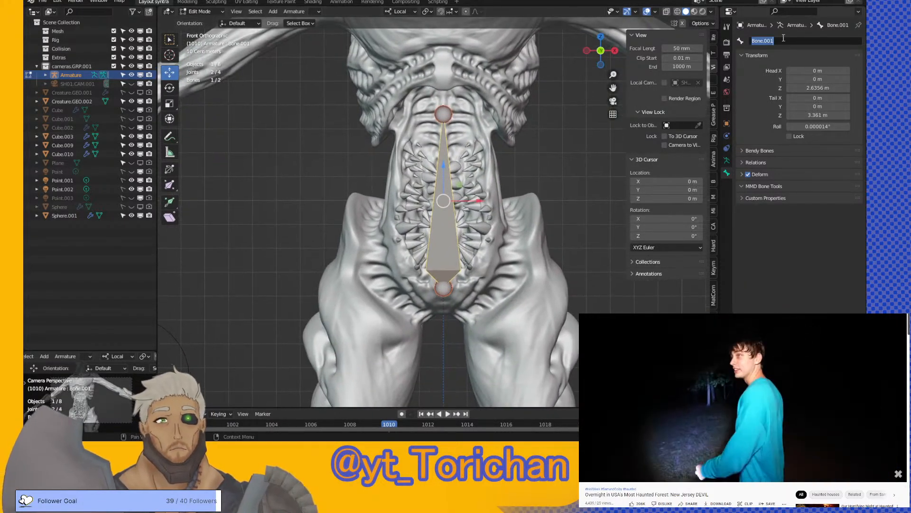
{"action": "left_click", "coordinate": [783, 38]}
{"action": "type", "text": "spi"}
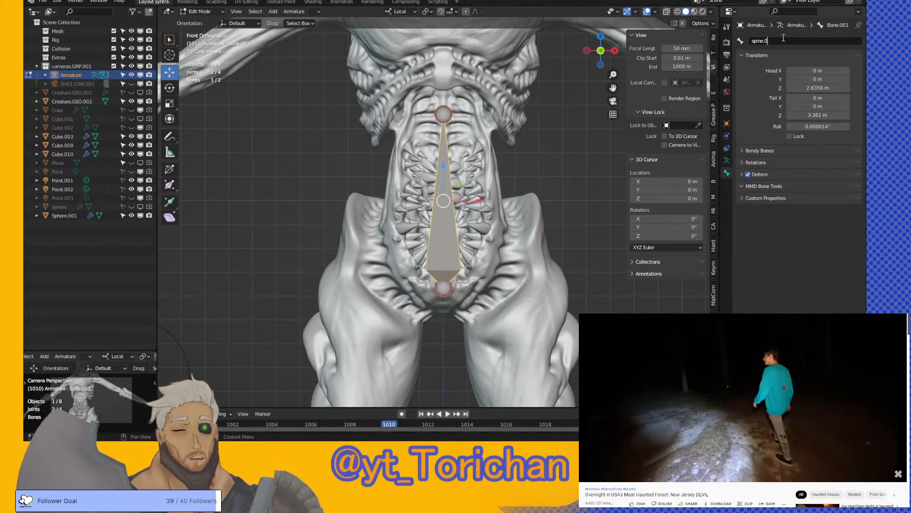
{"action": "type", "text": "ne.001"}
{"action": "key", "text": "Return"}
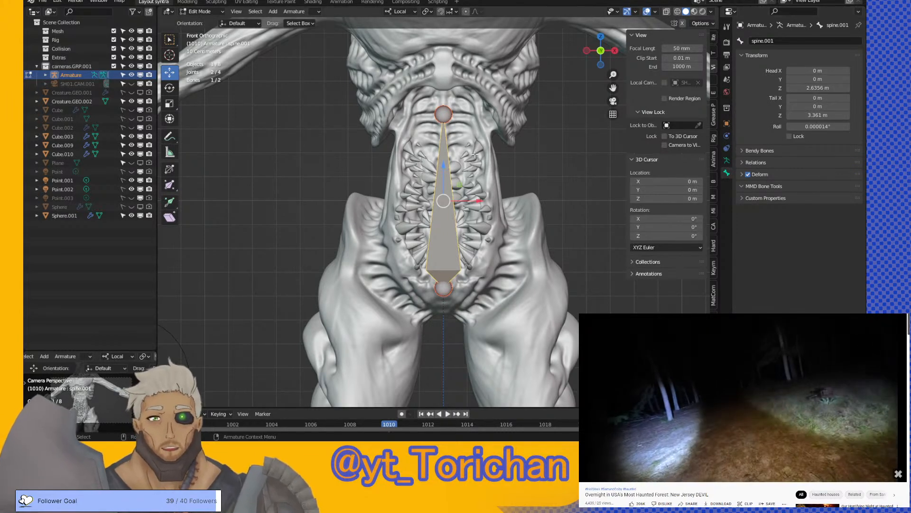
- Shorten spine.001 by lowering its upper joint along Z to a height of about 2.96 m
{"action": "middle_click_drag", "start_coordinate": [461, 144], "coordinate": [501, 168], "text": "shift"}
{"action": "left_click", "coordinate": [488, 143]}
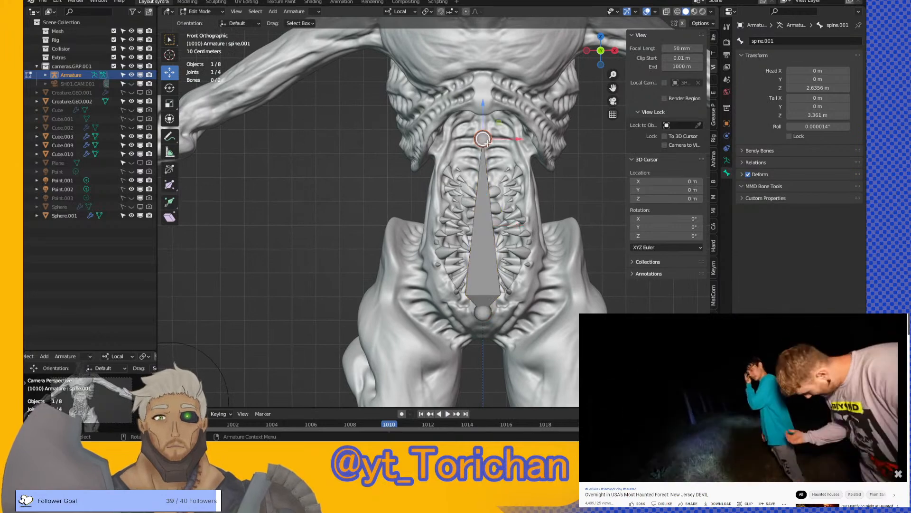
{"action": "left_click_drag", "start_coordinate": [488, 115], "coordinate": [482, 166]}
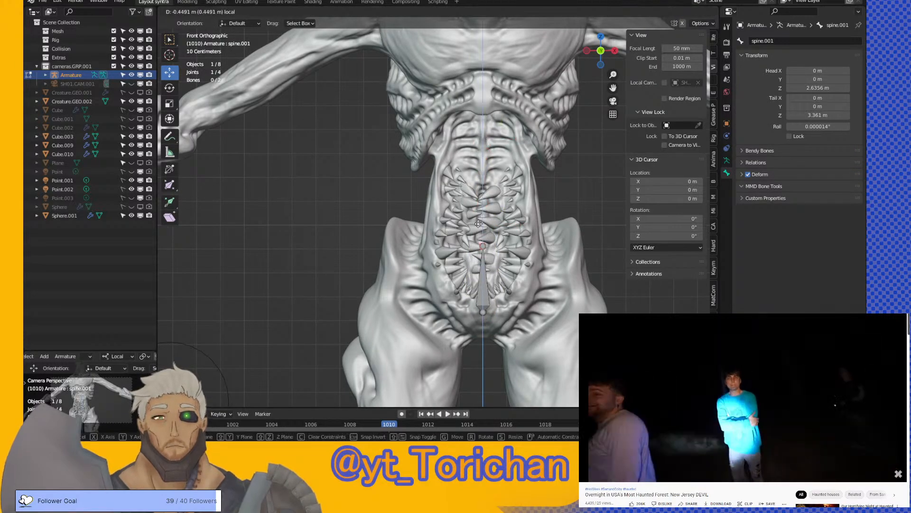
{"action": "left_click", "coordinate": [478, 190]}
{"action": "middle_click_drag", "start_coordinate": [478, 160], "coordinate": [446, 211], "text": "shift"}
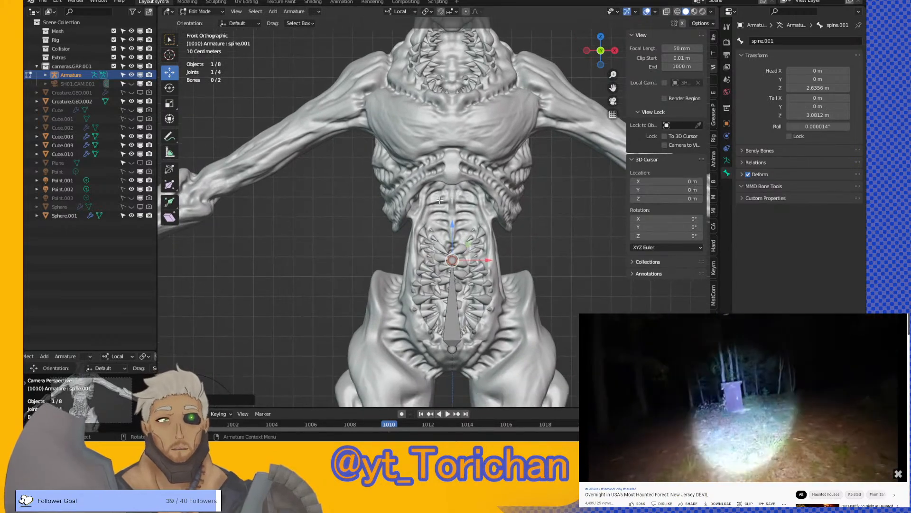
{"action": "key", "text": "g"}
{"action": "key", "text": "z"}
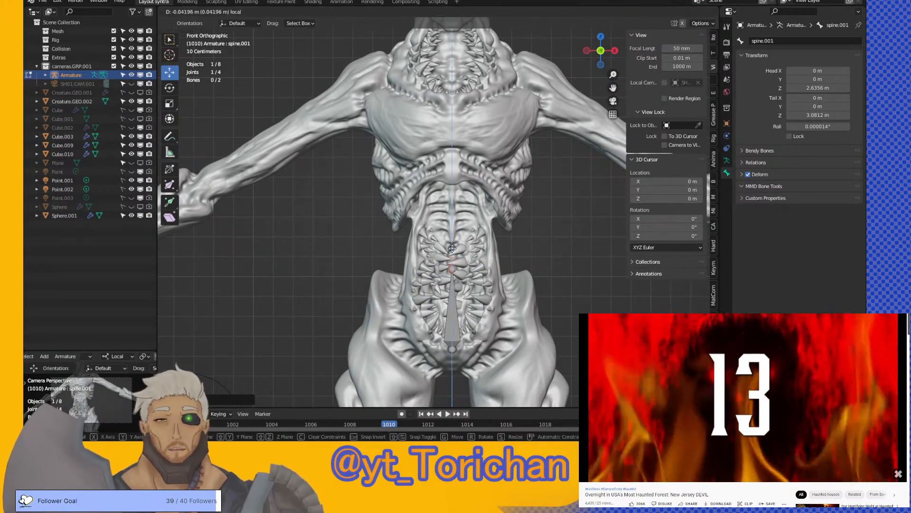
{"action": "left_click", "coordinate": [452, 266]}
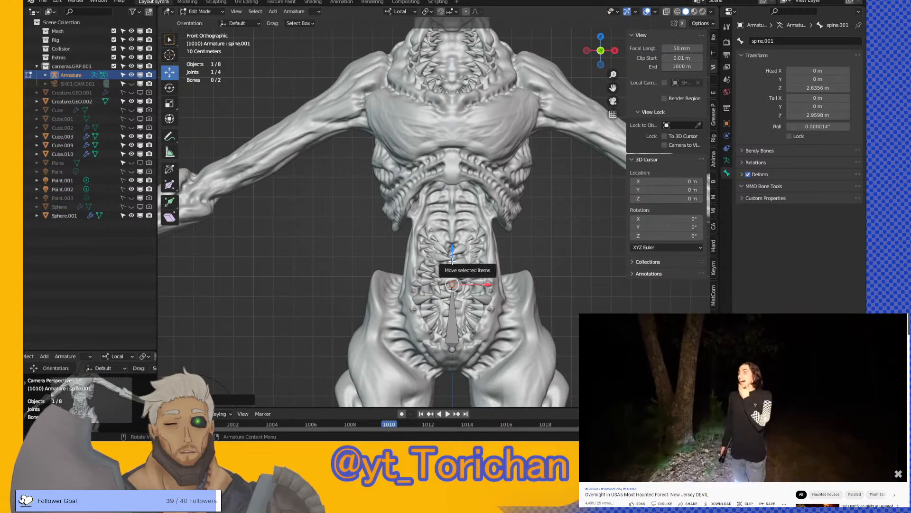
- Extrude a bone straight up along Z from the top of spine.001 to a height of about 3.45 m
{"action": "key", "text": "e"}
{"action": "key", "text": "z"}
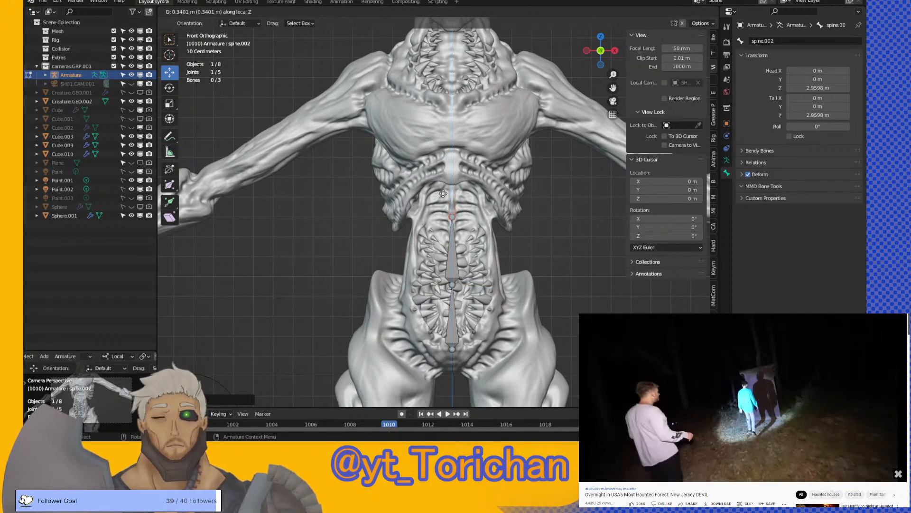
{"action": "left_click", "coordinate": [441, 163]}
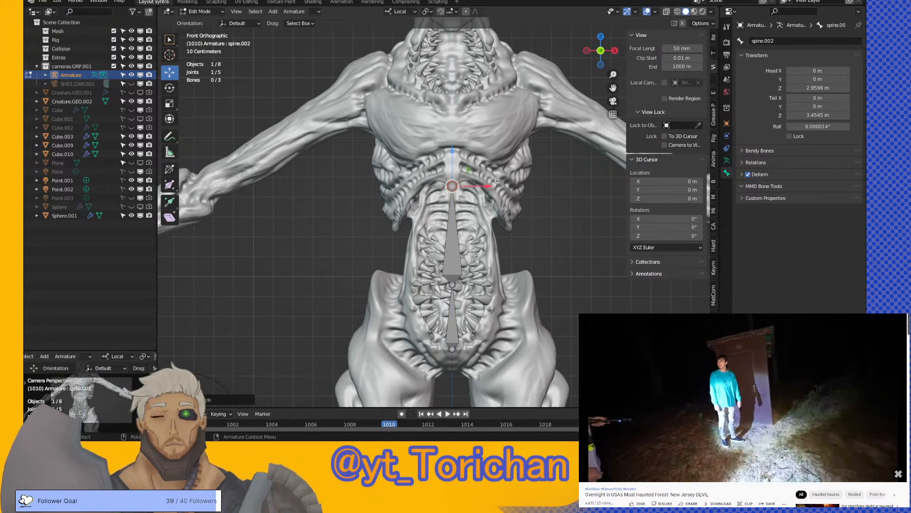
- Extrude three more bones upward through chest, neck and head, with joints at about 4.02 m, 4.34 m and 4.68 m
{"action": "scroll", "coordinate": [474, 224], "scroll_direction": "up", "scroll_amount": 5, "text": "shift"}
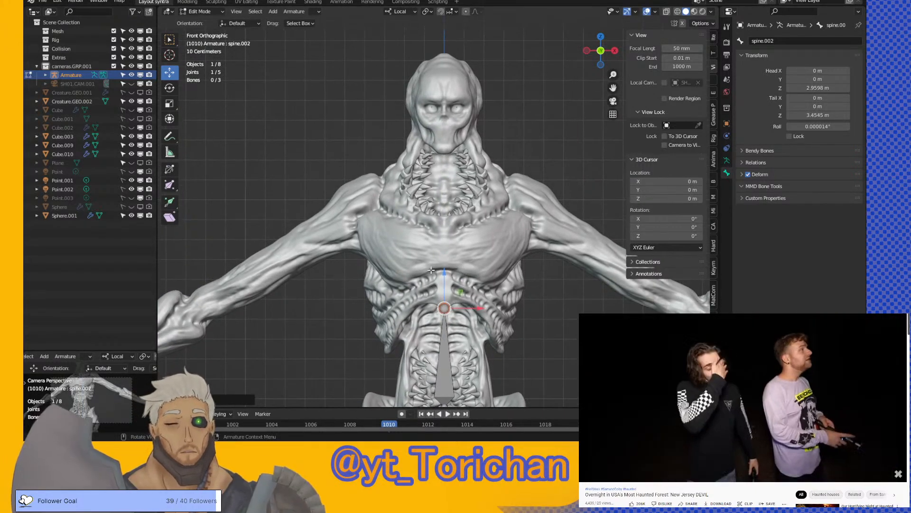
{"action": "key", "text": "e"}
{"action": "left_click", "coordinate": [424, 189]}
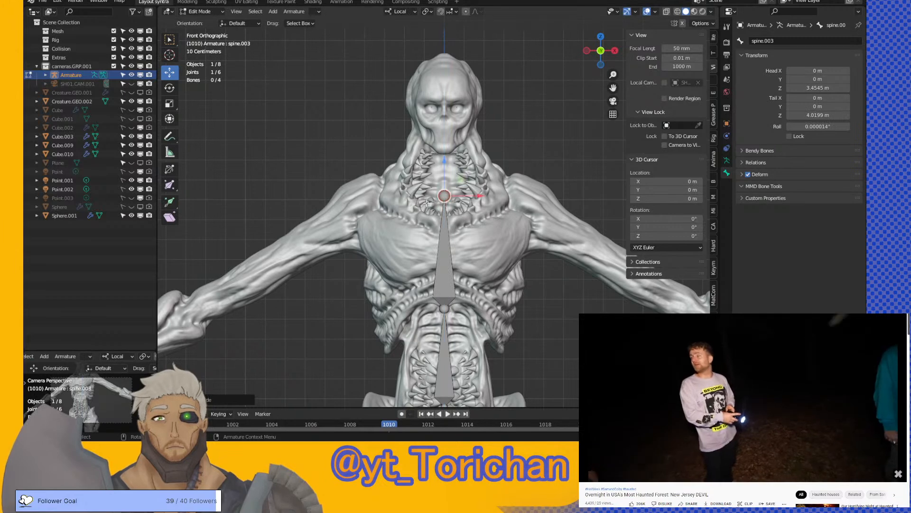
{"action": "key", "text": "e"}
{"action": "left_click", "coordinate": [432, 144]}
{"action": "key", "text": "e"}
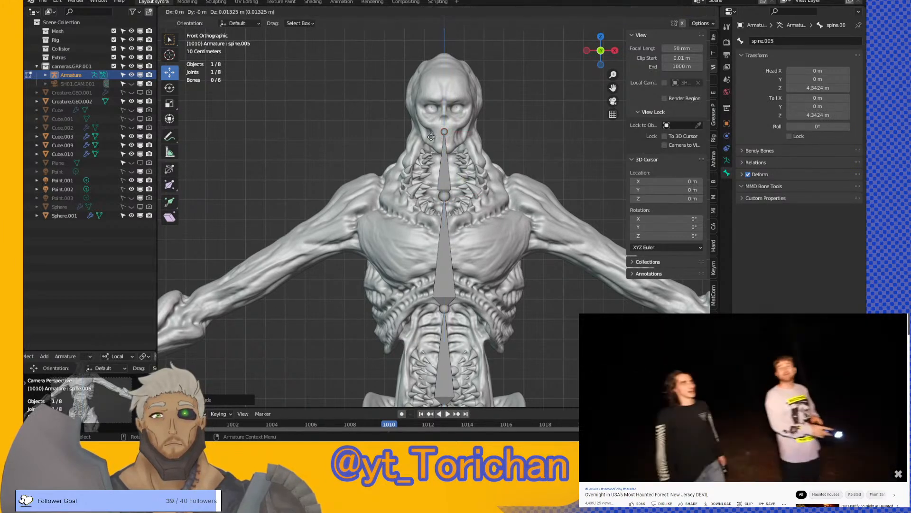
{"action": "left_click", "coordinate": [432, 79]}
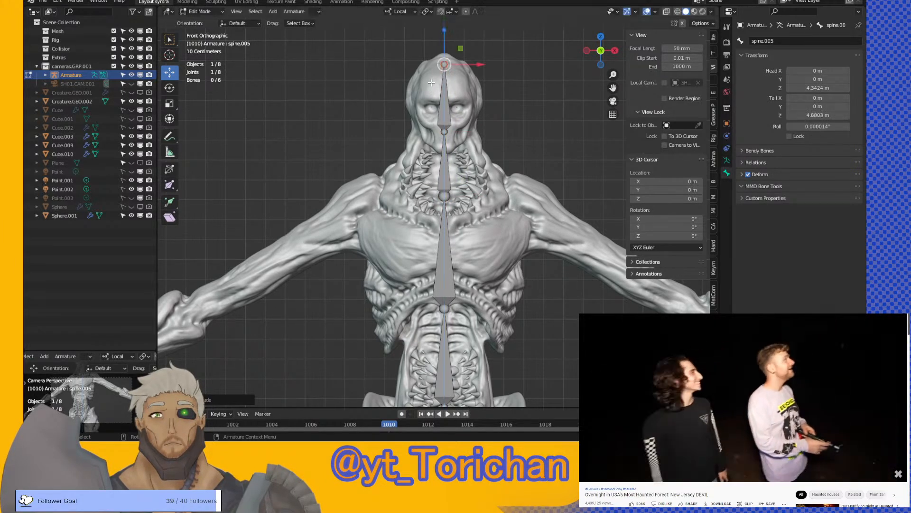
- Shift the spine joints back along Y from base to upper chest, to about 0.10, 0.06, 0.06 and 0.13 m
{"action": "left_click", "coordinate": [614, 50]}
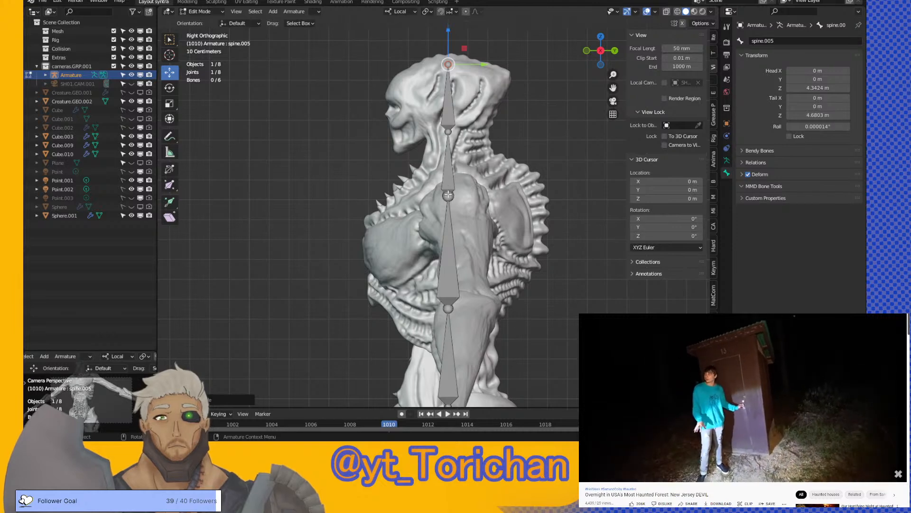
{"action": "left_click_drag", "start_coordinate": [469, 196], "coordinate": [503, 193]}
{"action": "left_click", "coordinate": [494, 193]}
{"action": "scroll", "coordinate": [494, 194], "scroll_direction": "up", "scroll_amount": 3}
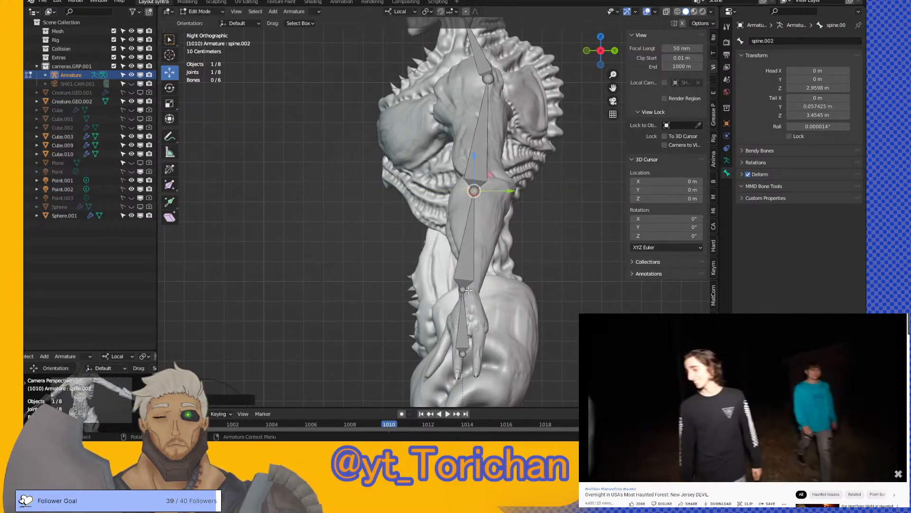
{"action": "left_click_drag", "start_coordinate": [462, 289], "coordinate": [500, 314]}
{"action": "left_click_drag", "start_coordinate": [466, 358], "coordinate": [507, 344]}
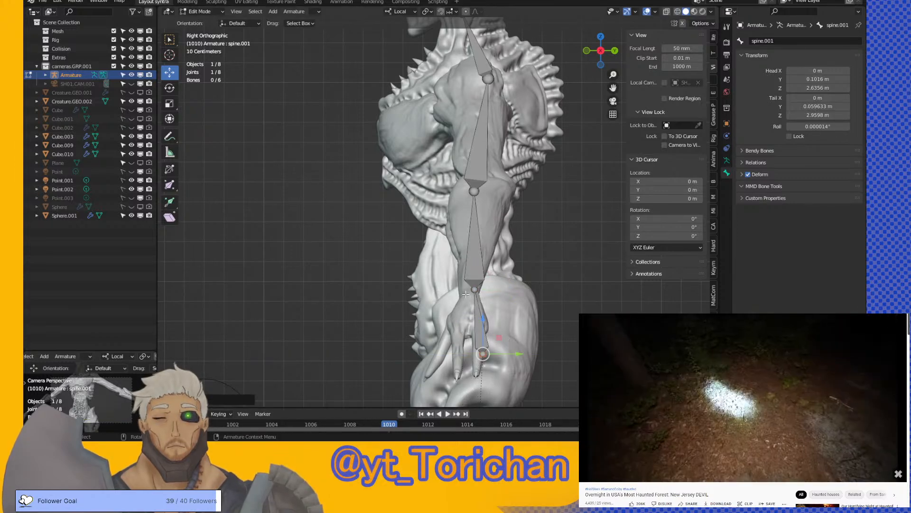
- Extrude a collarbone from the upper chest joint to the creature's left shoulder and detach its inner end to the front of the chest
{"action": "scroll", "coordinate": [464, 283], "scroll_direction": "down", "scroll_amount": 2}
{"action": "middle_click_drag", "start_coordinate": [433, 249], "coordinate": [427, 243], "text": "shift"}
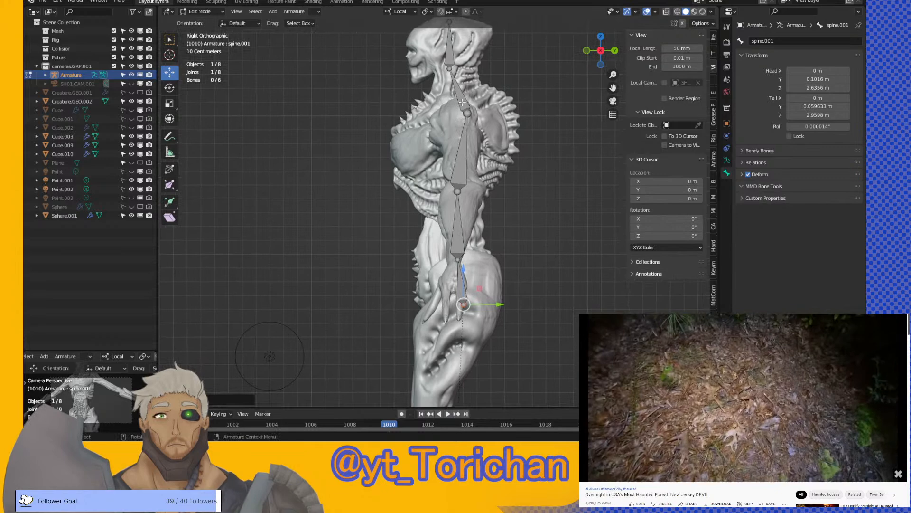
{"action": "left_click", "coordinate": [466, 114]}
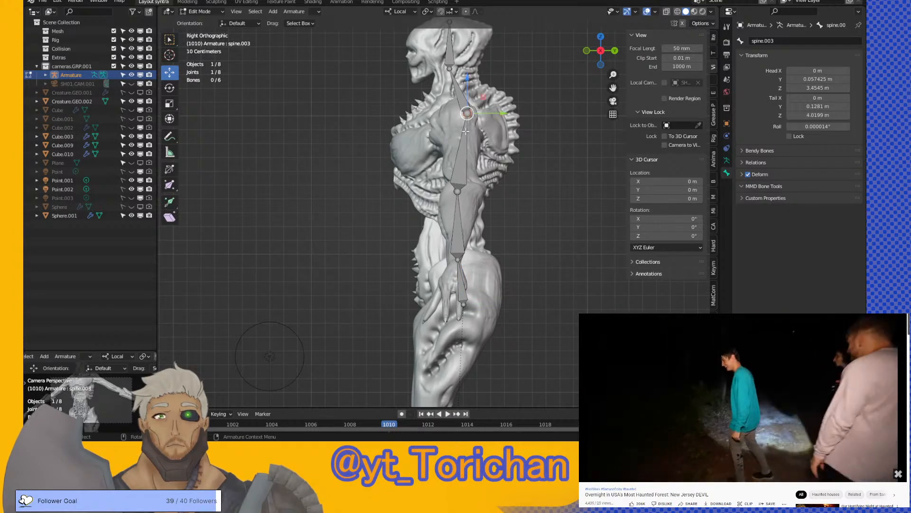
{"action": "left_click", "coordinate": [586, 50]}
{"action": "scroll", "coordinate": [464, 172], "scroll_direction": "up", "scroll_amount": 2}
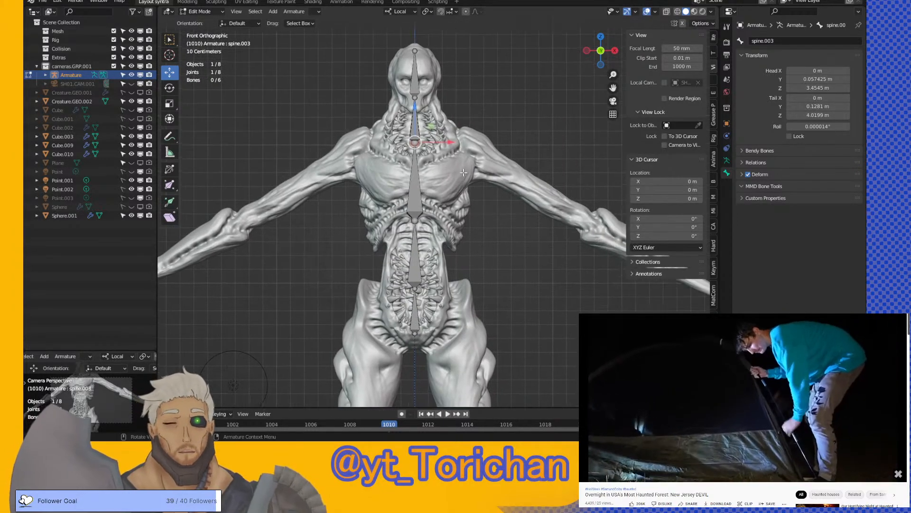
{"action": "key", "text": "e"}
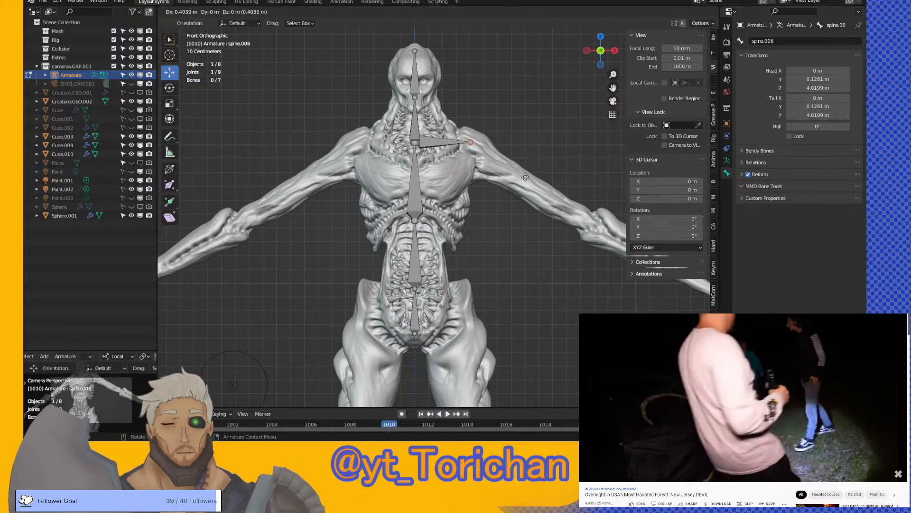
{"action": "left_click", "coordinate": [525, 177]}
{"action": "middle_click_drag", "start_coordinate": [525, 177], "coordinate": [440, 132]}
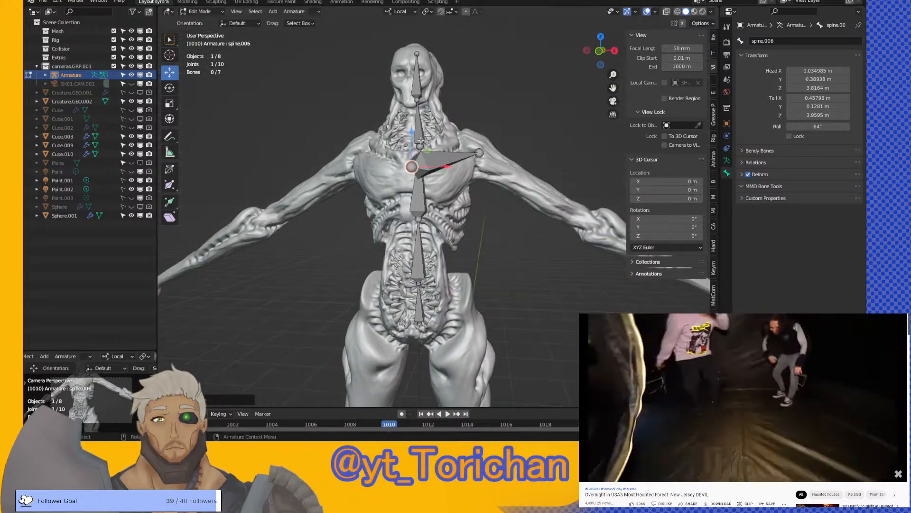
- Raise the collarbone's inner end to Z about 3.87 m, place its shoulder joint near X 0.44 m, Z 3.97 m, and save
{"action": "left_click_drag", "start_coordinate": [414, 145], "coordinate": [414, 137]}
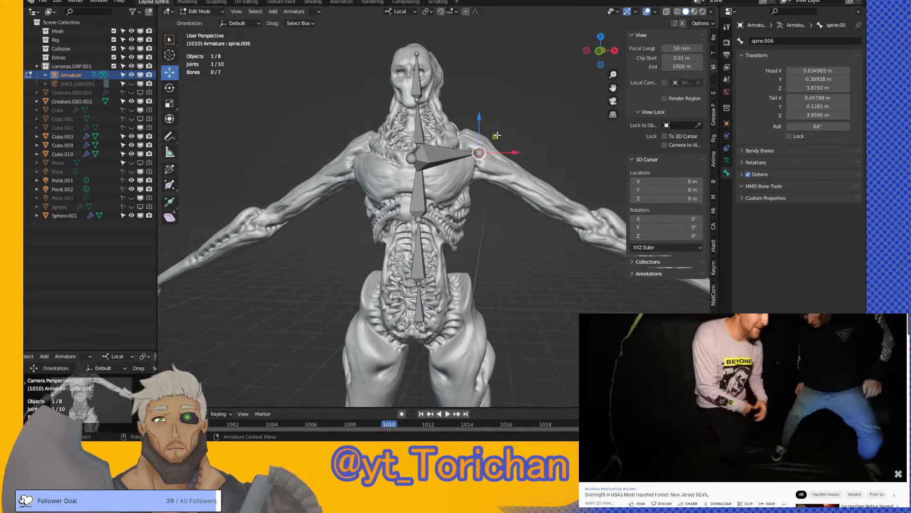
{"action": "left_click", "coordinate": [601, 54]}
{"action": "left_click_drag", "start_coordinate": [494, 135], "coordinate": [490, 130]}
{"action": "key", "text": "ctrl+s"}
- Extrude an upper arm bone to the elbow at about X 1.31 m, Z 3.42 m, and a forearm bone to the wrist at X 2.21 m, Z 2.92 m
{"action": "middle_click_drag", "start_coordinate": [522, 190], "coordinate": [461, 139], "text": "shift"}
{"action": "key", "text": "e"}
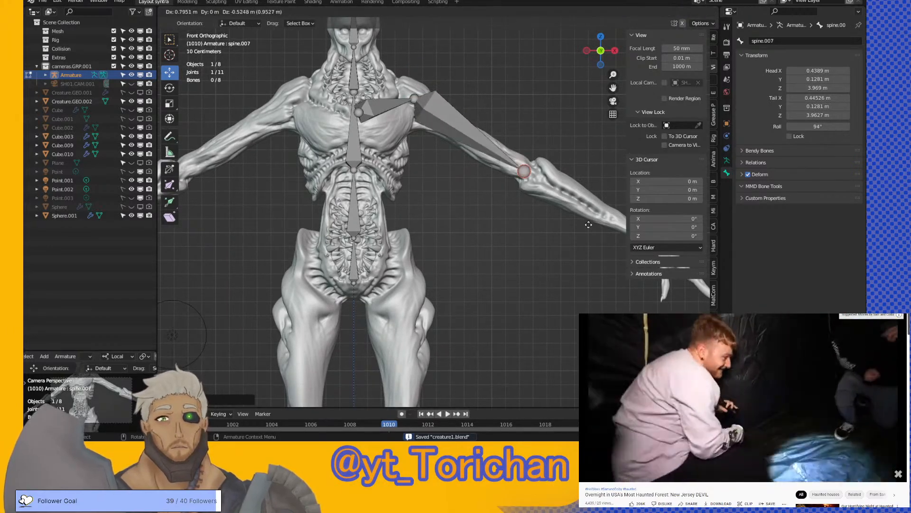
{"action": "left_click", "coordinate": [599, 227]}
{"action": "middle_click_drag", "start_coordinate": [570, 218], "coordinate": [407, 168], "text": "shift"}
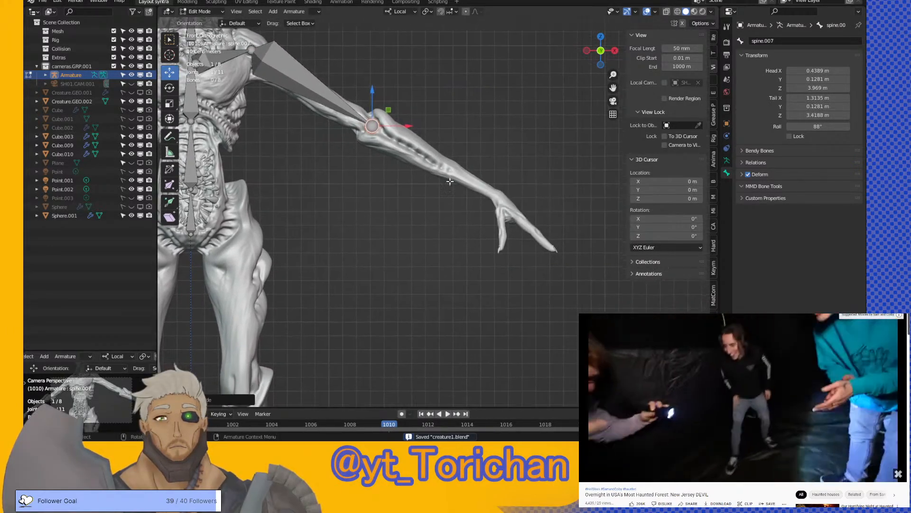
{"action": "key", "text": "e"}
{"action": "left_click", "coordinate": [576, 252]}
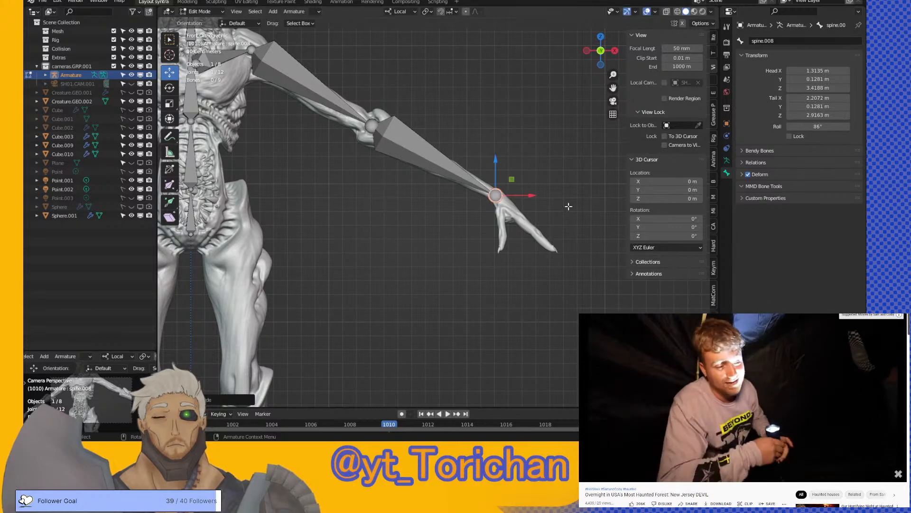
- Align the arm joints in top view, with the elbow at Y about 0.17 m and wrist and shoulder at about 0.04 m, and save
{"action": "left_click", "coordinate": [602, 39]}
{"action": "left_click", "coordinate": [371, 184]}
{"action": "left_click_drag", "start_coordinate": [371, 184], "coordinate": [373, 172]}
{"action": "left_click", "coordinate": [497, 182]}
{"action": "left_click_drag", "start_coordinate": [496, 155], "coordinate": [497, 166]}
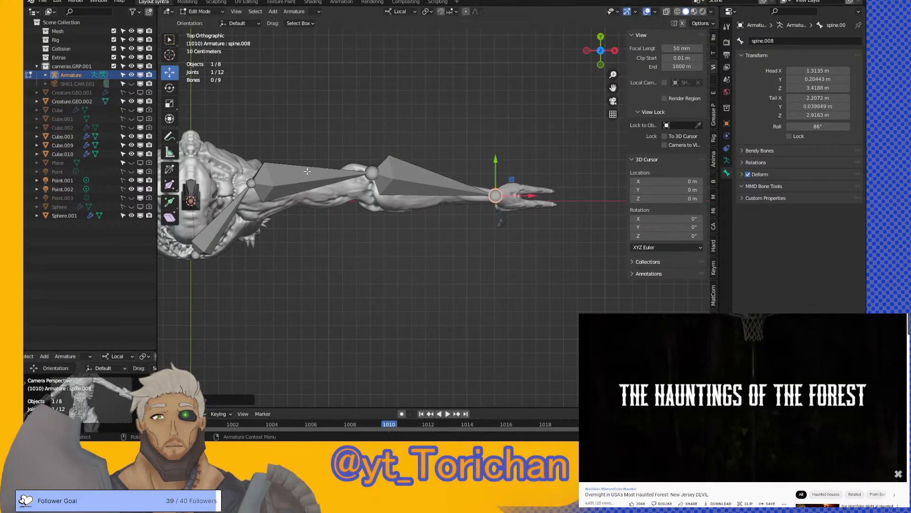
{"action": "left_click", "coordinate": [375, 174]}
{"action": "left_click_drag", "start_coordinate": [372, 148], "coordinate": [372, 153]}
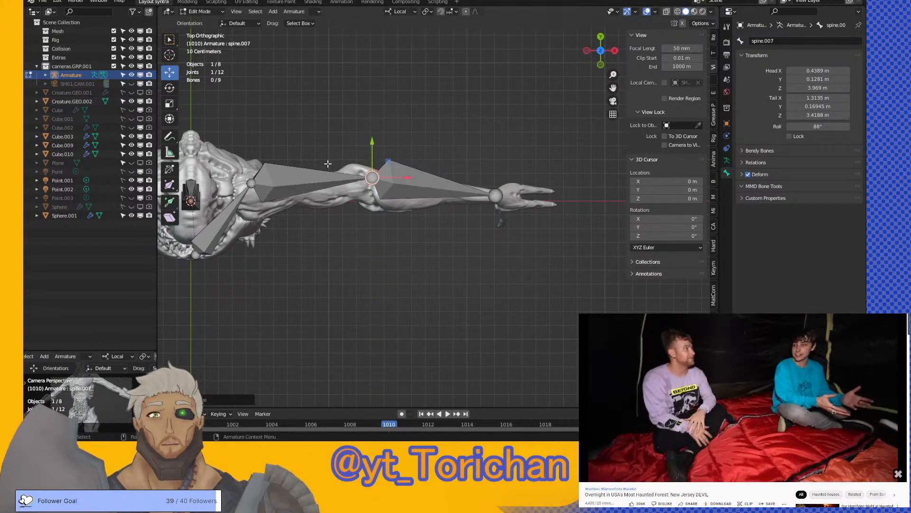
{"action": "left_click", "coordinate": [250, 183]}
{"action": "left_click_drag", "start_coordinate": [250, 167], "coordinate": [249, 179]}
{"action": "key", "text": "ctrl+s"}
- Move the elbow joint along Y to about 0.12 m in top view and save the file
{"action": "mouse_move", "coordinate": [346, 170]}
{"action": "middle_mouse_down"}
{"action": "mouse_move", "coordinate": [380, 168]}
{"action": "mouse_move", "coordinate": [361, 167]}
{"action": "middle_mouse_up"}
{"action": "left_click", "coordinate": [361, 167]}
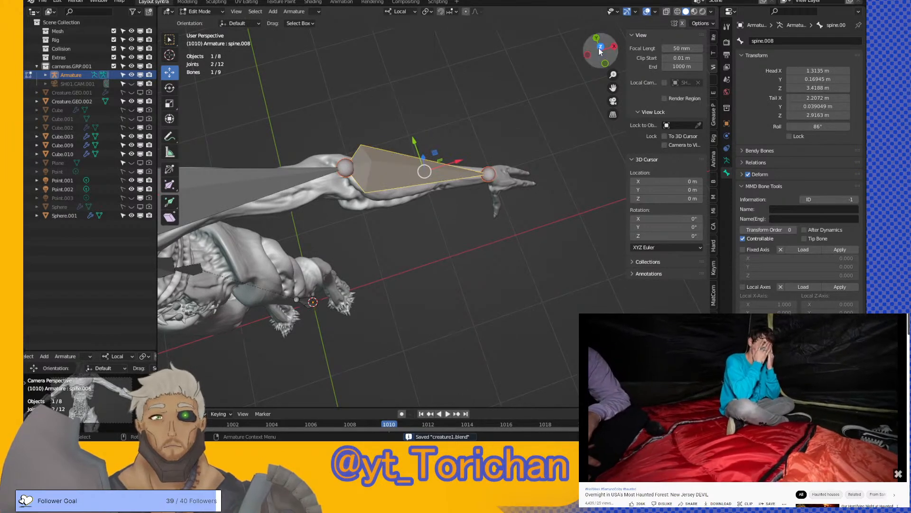
{"action": "left_click", "coordinate": [600, 47]}
{"action": "left_click", "coordinate": [375, 172]}
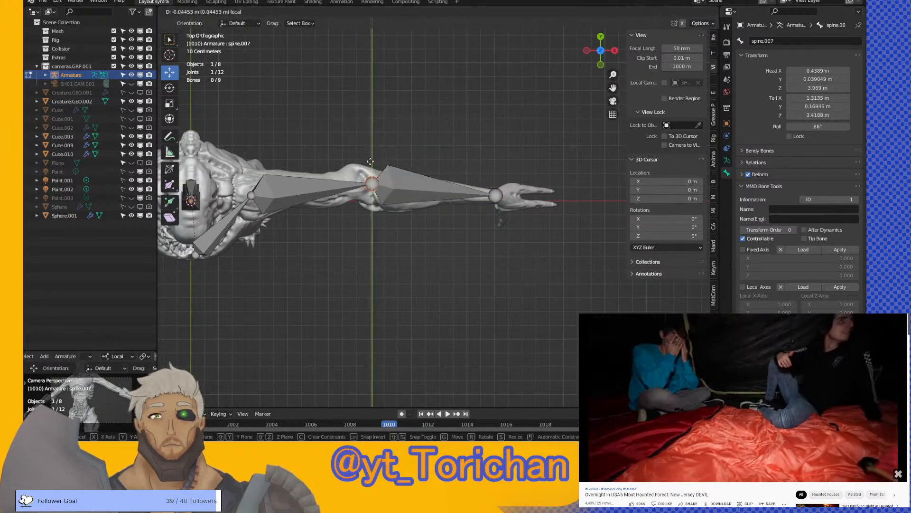
{"action": "left_click_drag", "start_coordinate": [373, 144], "coordinate": [378, 151]}
{"action": "key", "text": "ctrl+s"}
- Rename the collarbone bone as Arm.L.001
{"action": "middle_click_drag", "start_coordinate": [313, 156], "coordinate": [470, 142], "text": "shift"}
{"action": "left_click", "coordinate": [471, 142]}
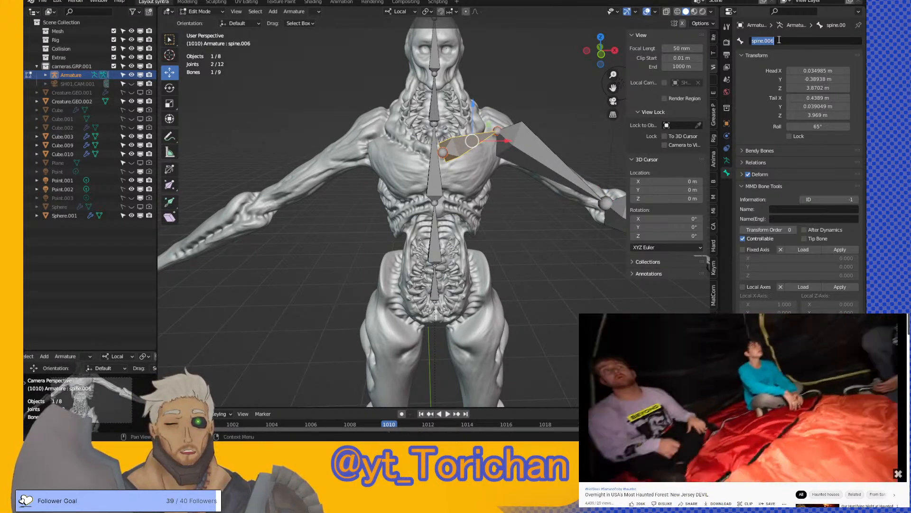
{"action": "type", "text": "Arm.L.001"}
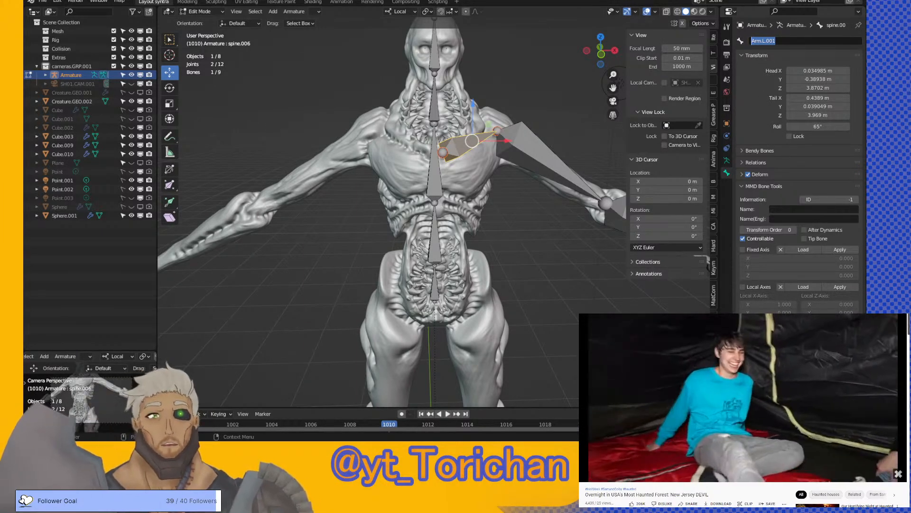
- Rename the upper arm bone as Arm.L.002
{"action": "middle_click_drag", "start_coordinate": [566, 129], "coordinate": [540, 148]}
{"action": "left_click", "coordinate": [551, 151]}
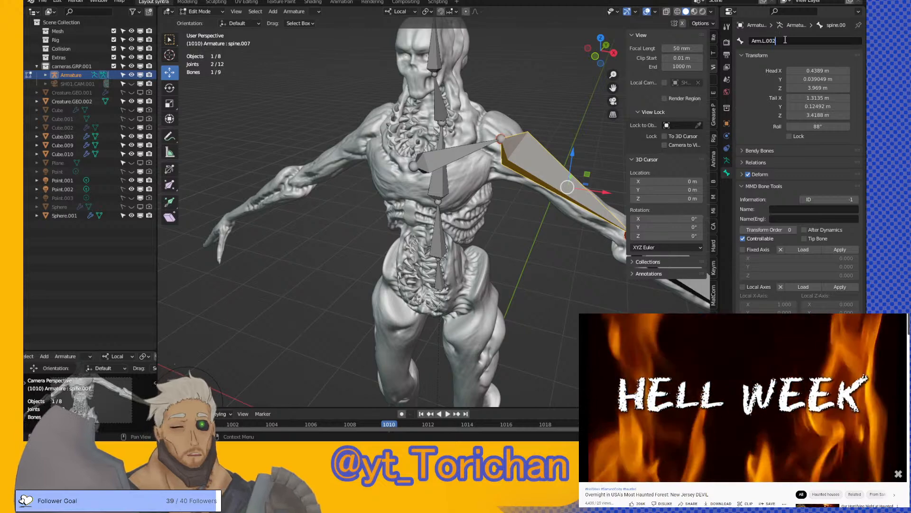
{"action": "left_click", "coordinate": [785, 40]}
{"action": "type", "text": "Arm.L.002"}
{"action": "key", "text": "Return"}
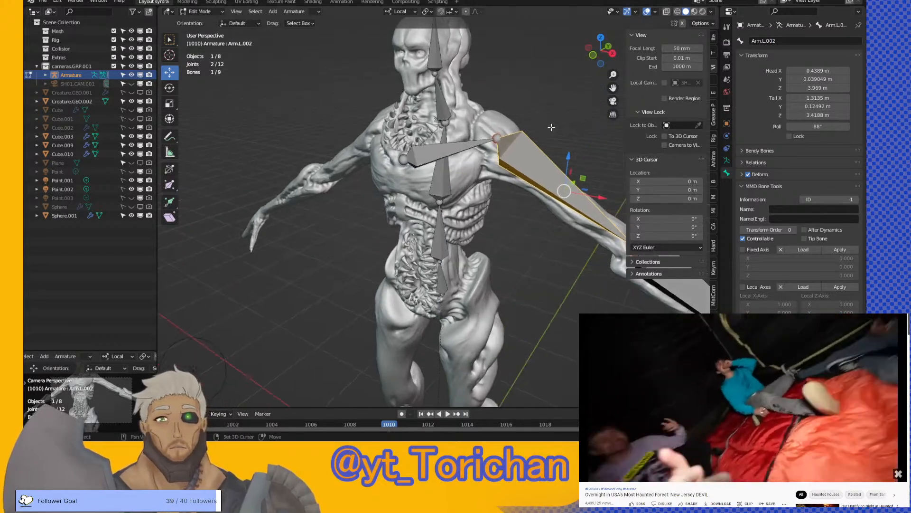
- Rename the forearm bone as Arm.L.003
{"action": "scroll", "coordinate": [463, 98], "scroll_direction": "up", "scroll_amount": 3}
{"action": "left_click", "coordinate": [539, 210]}
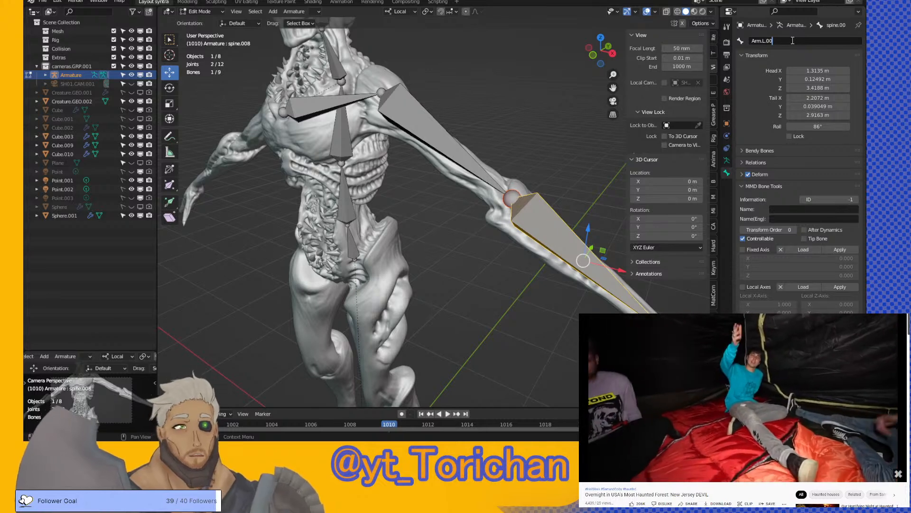
{"action": "left_click", "coordinate": [793, 41]}
{"action": "type", "text": "Arm.L.003"}
{"action": "key", "text": "Return"}
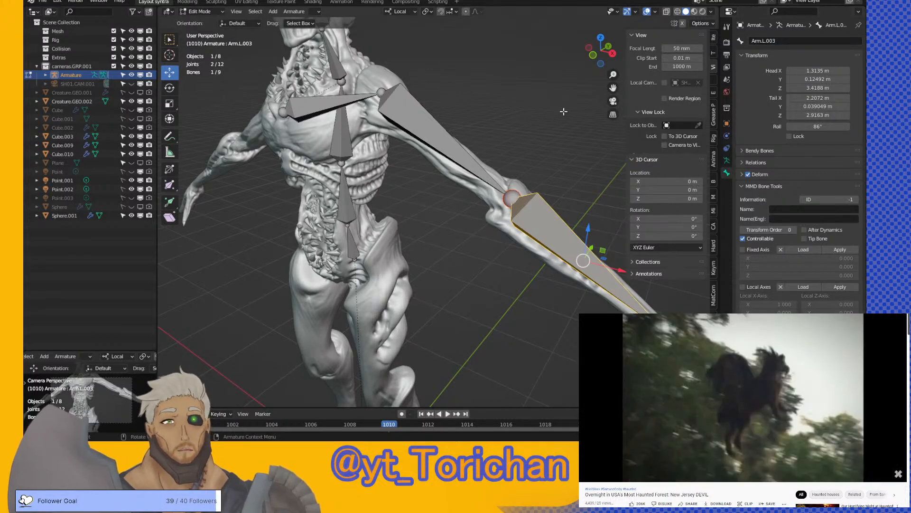
- Set the roll of the upper arm bone Arm.L.002 to 136°
{"action": "middle_click_drag", "start_coordinate": [546, 114], "coordinate": [476, 136]}
{"action": "left_click", "coordinate": [424, 138]}
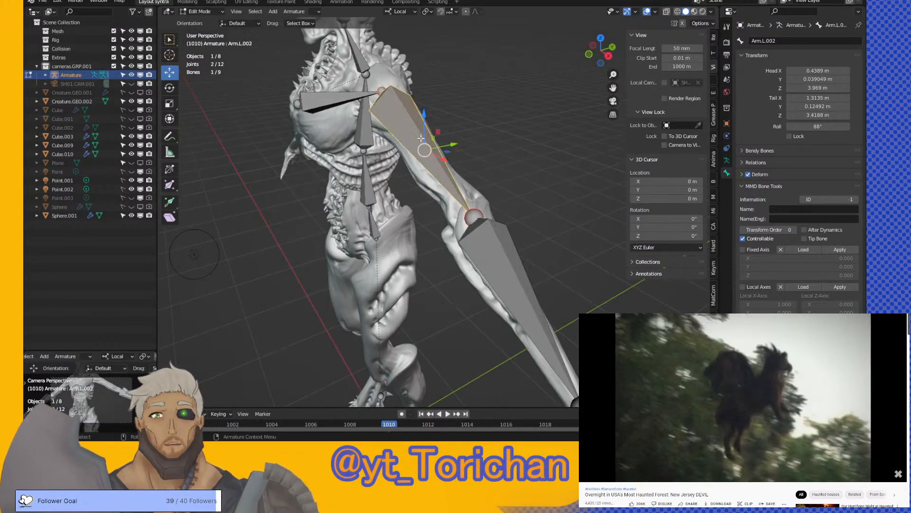
{"action": "left_click", "coordinate": [713, 53]}
{"action": "left_click", "coordinate": [714, 41]}
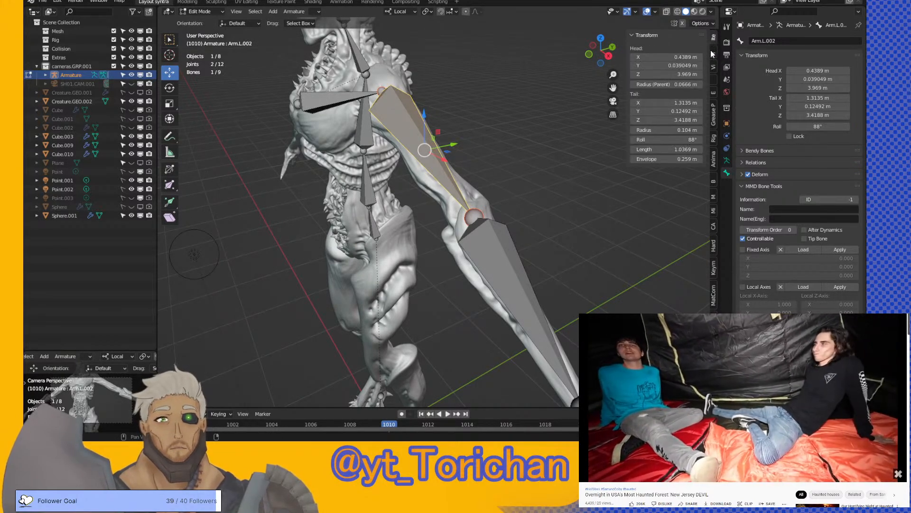
{"action": "middle_click_drag", "start_coordinate": [513, 132], "coordinate": [628, 142]}
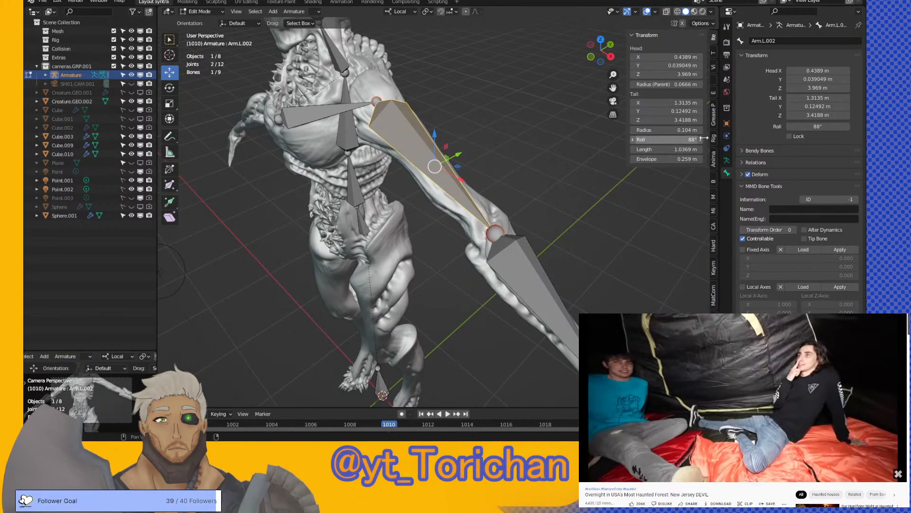
{"action": "left_click_drag", "start_coordinate": [664, 140], "coordinate": [712, 139]}
- Turn on the display of bone axes for the armature
{"action": "middle_click_drag", "start_coordinate": [508, 153], "coordinate": [406, 136]}
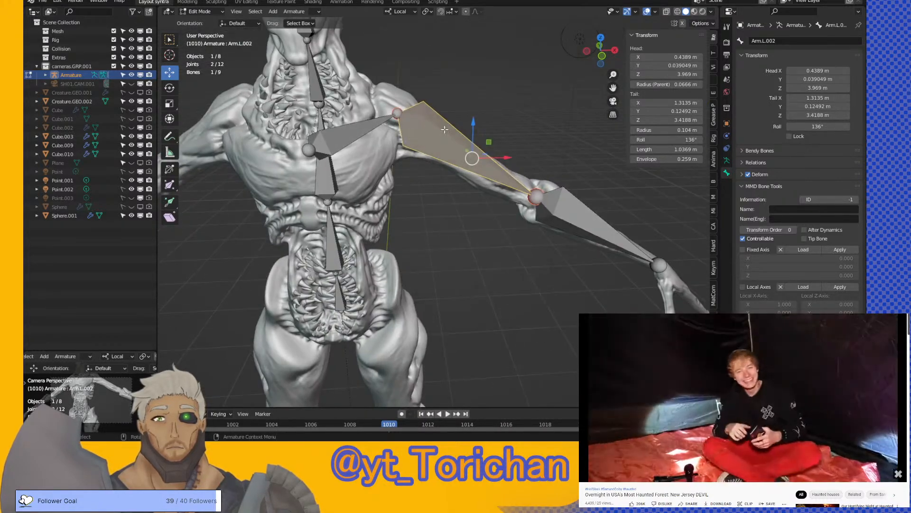
{"action": "left_click", "coordinate": [728, 162]}
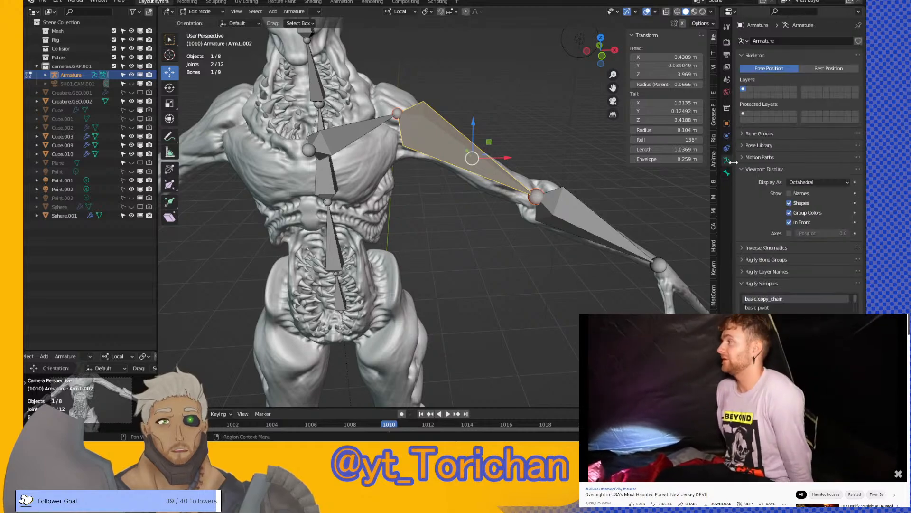
{"action": "middle_click_drag", "start_coordinate": [544, 190], "coordinate": [527, 249]}
- Adjust the roll of the forearm bone Arm.L.003 to align its local axes with the arm in the front view
{"action": "left_click", "coordinate": [532, 250]}
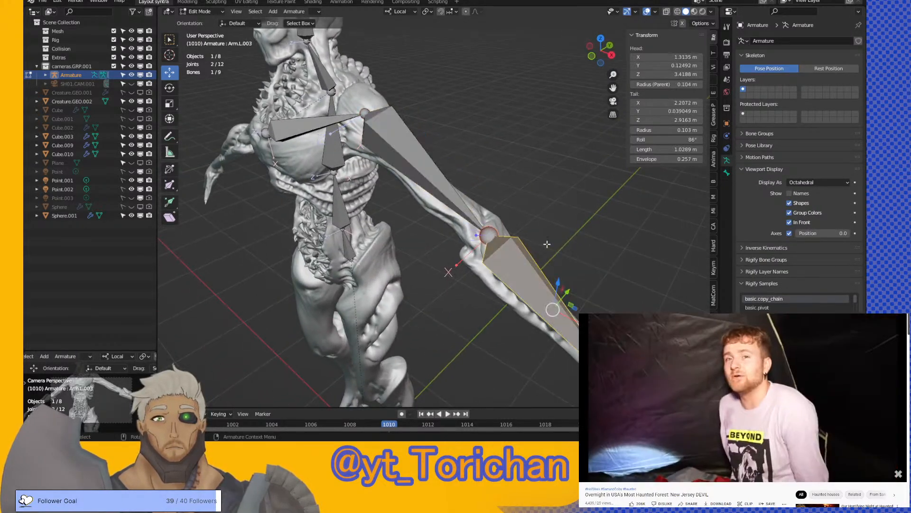
{"action": "left_click_drag", "start_coordinate": [664, 130], "coordinate": [689, 130]}
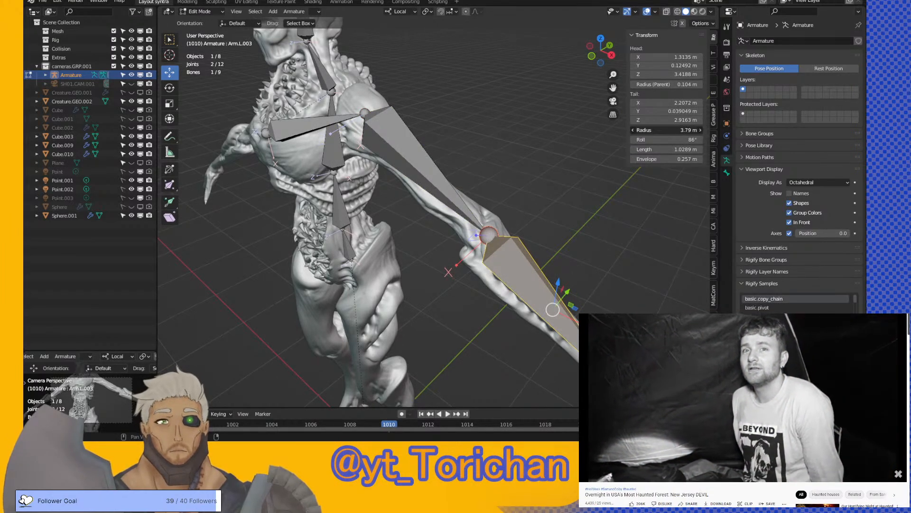
{"action": "key", "text": "ctrl+z"}
{"action": "left_click_drag", "start_coordinate": [656, 137], "coordinate": [688, 138]}
{"action": "middle_click_drag", "start_coordinate": [467, 175], "coordinate": [485, 97]}
{"action": "middle_click_drag", "start_coordinate": [538, 189], "coordinate": [570, 166]}
{"action": "left_click_drag", "start_coordinate": [667, 140], "coordinate": [655, 139]}
{"action": "middle_click_drag", "start_coordinate": [593, 119], "coordinate": [609, 75]}
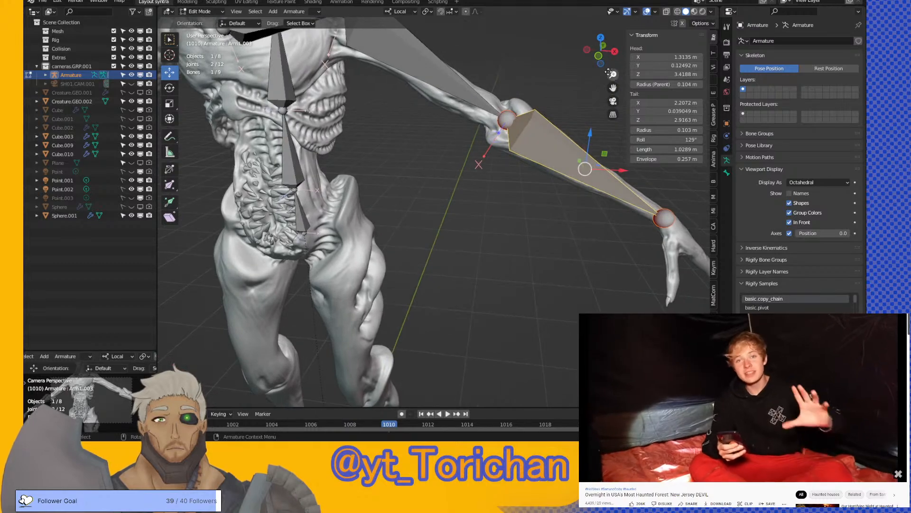
{"action": "left_click", "coordinate": [599, 57]}
{"action": "scroll", "coordinate": [541, 115], "scroll_direction": "up", "scroll_amount": 1}
{"action": "middle_click_drag", "start_coordinate": [531, 97], "coordinate": [459, 234], "text": "shift"}
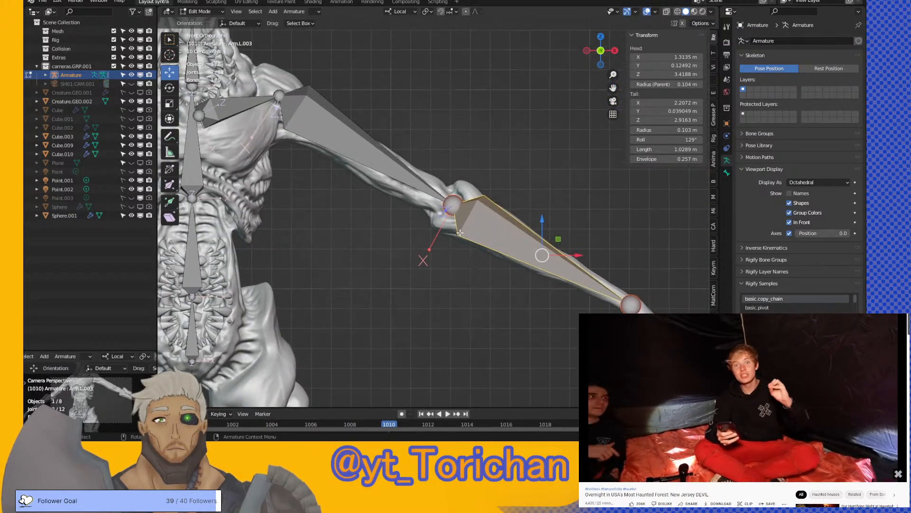
{"action": "scroll", "coordinate": [503, 208], "scroll_direction": "up", "scroll_amount": 4}
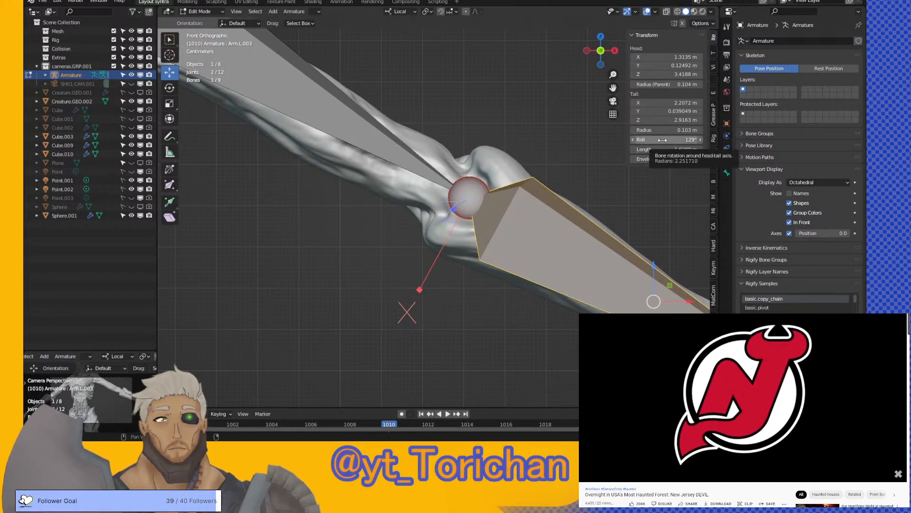
{"action": "left_click_drag", "start_coordinate": [660, 139], "coordinate": [636, 140]}
- Move the elbow joint to X 1.2997 m and Z 3.405 m, and save the file
{"action": "left_click", "coordinate": [471, 182]}
{"action": "left_click_drag", "start_coordinate": [488, 181], "coordinate": [481, 188]}
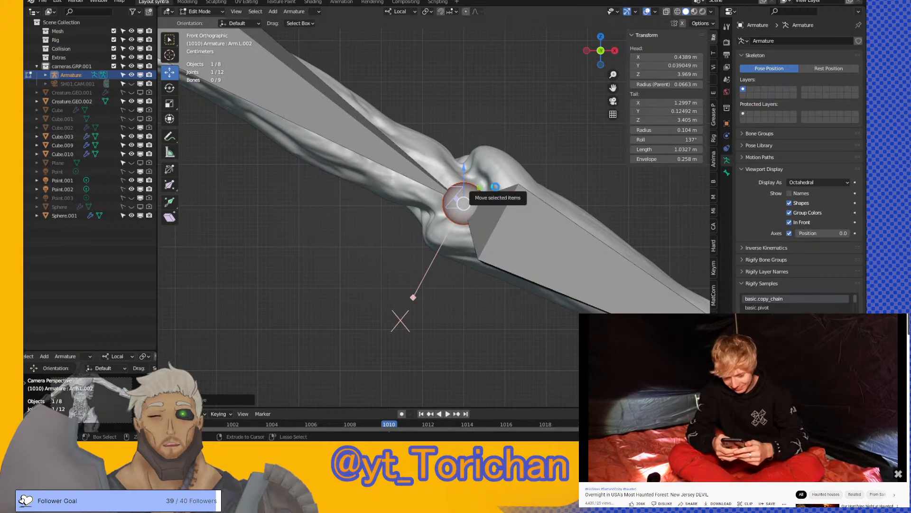
{"action": "key", "text": "ctrl+s"}
- Set the roll of the upper arm bone Arm.L.002 to 125°
{"action": "scroll", "coordinate": [482, 188], "scroll_direction": "down", "scroll_amount": 2}
{"action": "middle_click_drag", "start_coordinate": [412, 128], "coordinate": [621, 217], "text": "shift"}
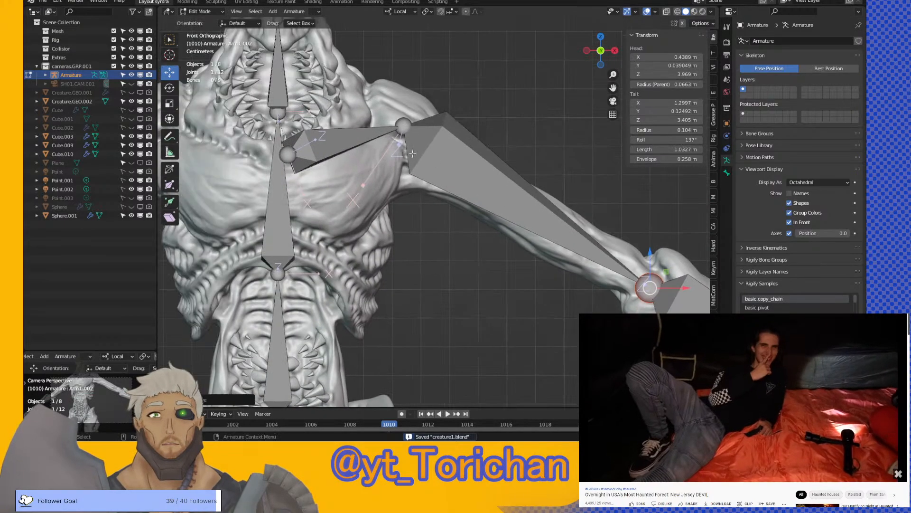
{"action": "left_click", "coordinate": [412, 154]}
{"action": "left_click_drag", "start_coordinate": [657, 139], "coordinate": [643, 140]}
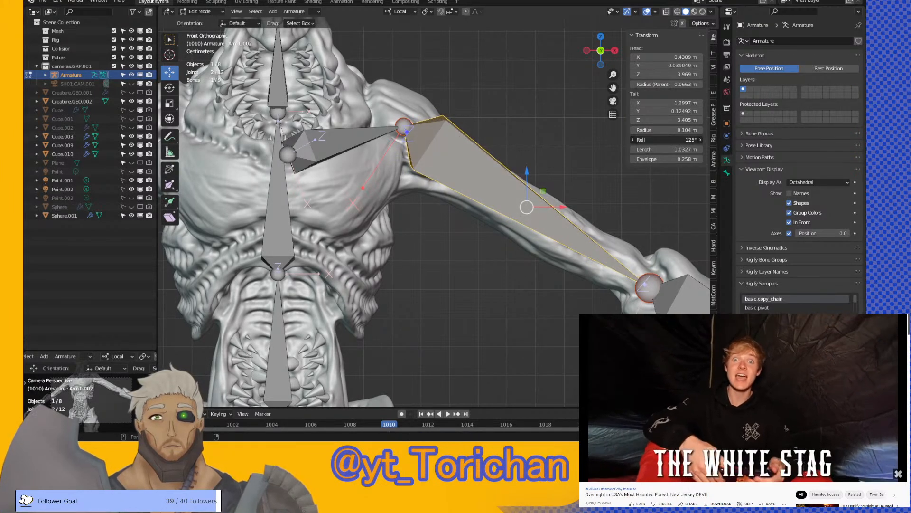
- Set the roll of the shoulder bone Arm.L.001 to 78° and clear the selection
{"action": "left_click", "coordinate": [379, 139]}
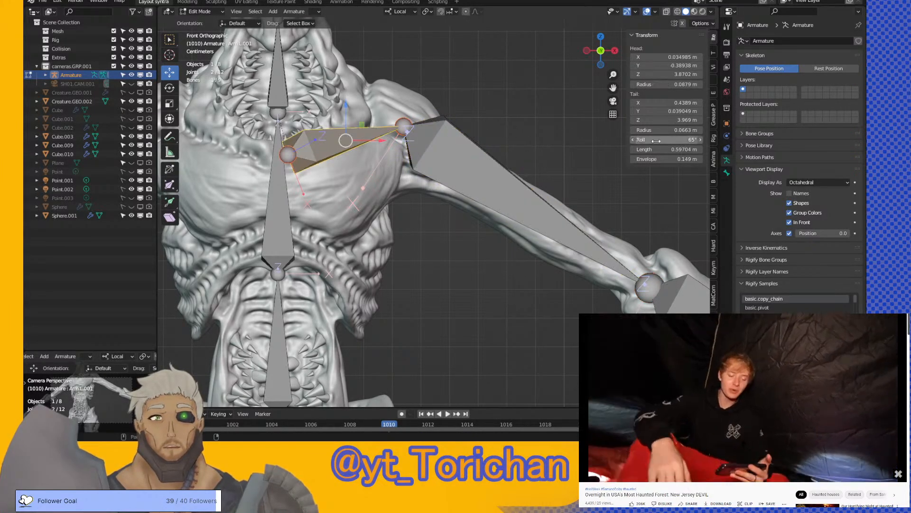
{"action": "left_click_drag", "start_coordinate": [657, 139], "coordinate": [659, 143]}
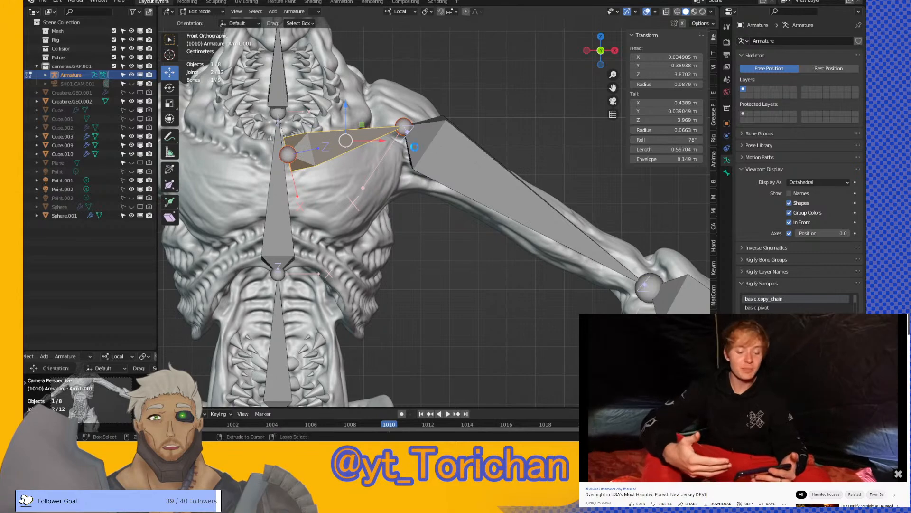
{"action": "left_click", "coordinate": [546, 141]}
- Extrude a hand bone about 0.24 m long from the wrist joint to the base of the fingers in the front view
{"action": "middle_click_drag", "start_coordinate": [638, 225], "coordinate": [413, 89], "text": "shift"}
{"action": "middle_click_drag", "start_coordinate": [648, 261], "coordinate": [470, 148], "text": "shift"}
{"action": "left_click", "coordinate": [470, 148]}
{"action": "key", "text": "e"}
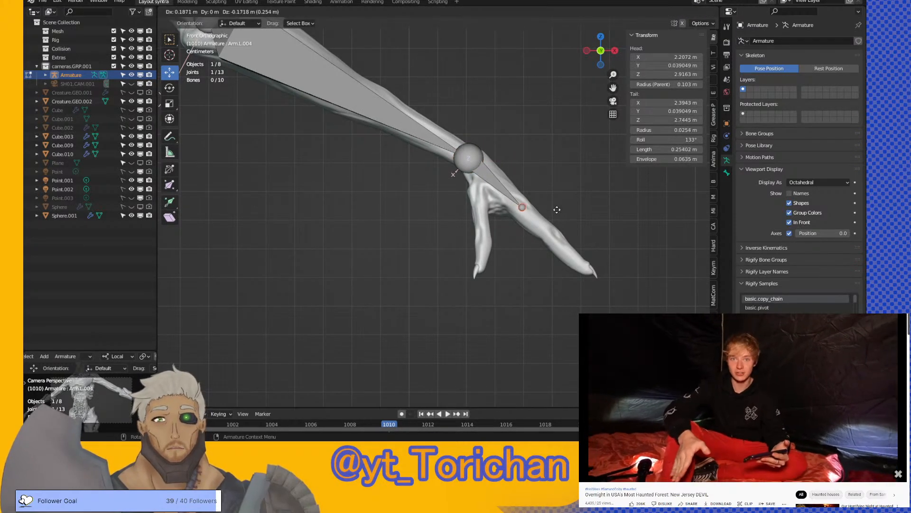
{"action": "left_click", "coordinate": [554, 209]}
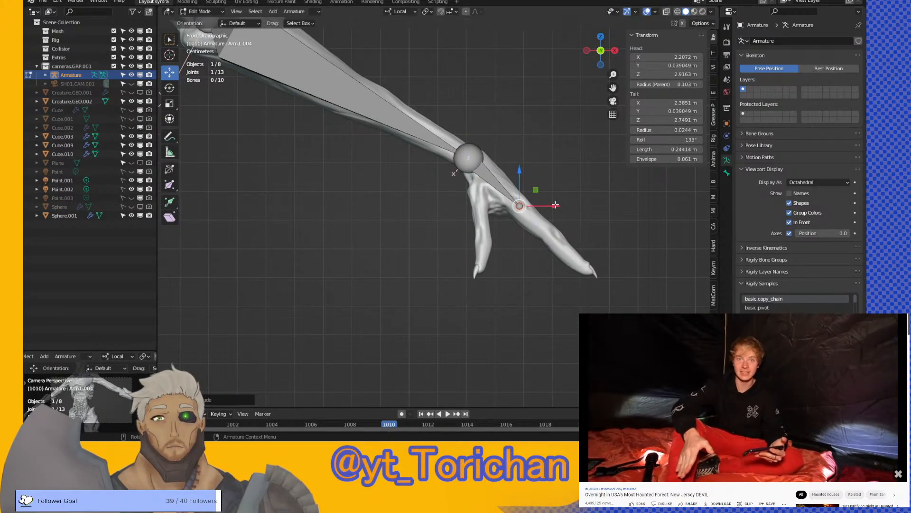
- Move the hand bone's tip to X 2.3772 m and Y 0.0355 m in the top view to center it between the fingers
{"action": "left_click", "coordinate": [602, 36]}
{"action": "middle_click_drag", "start_coordinate": [515, 239], "coordinate": [492, 152], "text": "shift"}
{"action": "scroll", "coordinate": [519, 159], "scroll_direction": "up", "scroll_amount": 3}
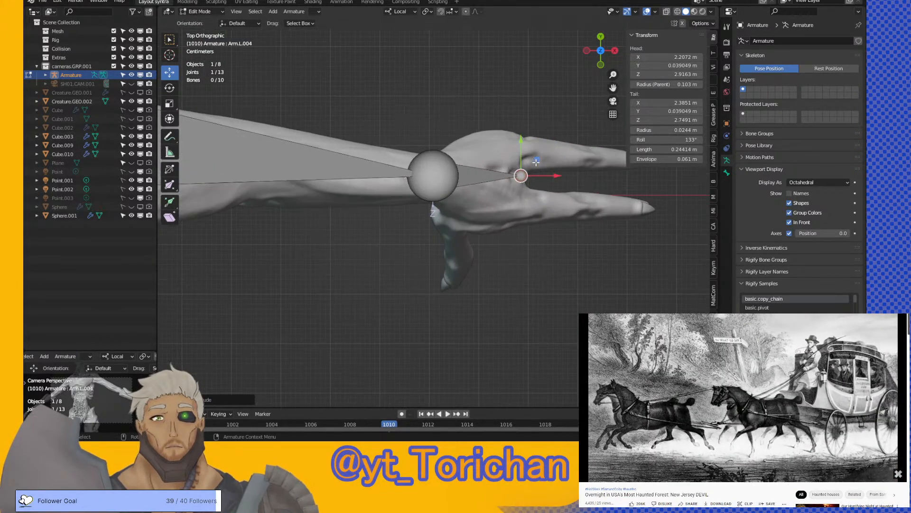
{"action": "key", "text": "g"}
{"action": "left_click", "coordinate": [534, 164]}
- Extrude a finger bone about 0.155 m long from the hand bone's tip and disconnect it while keeping its parent
{"action": "middle_click_drag", "start_coordinate": [544, 165], "coordinate": [469, 171], "text": "shift"}
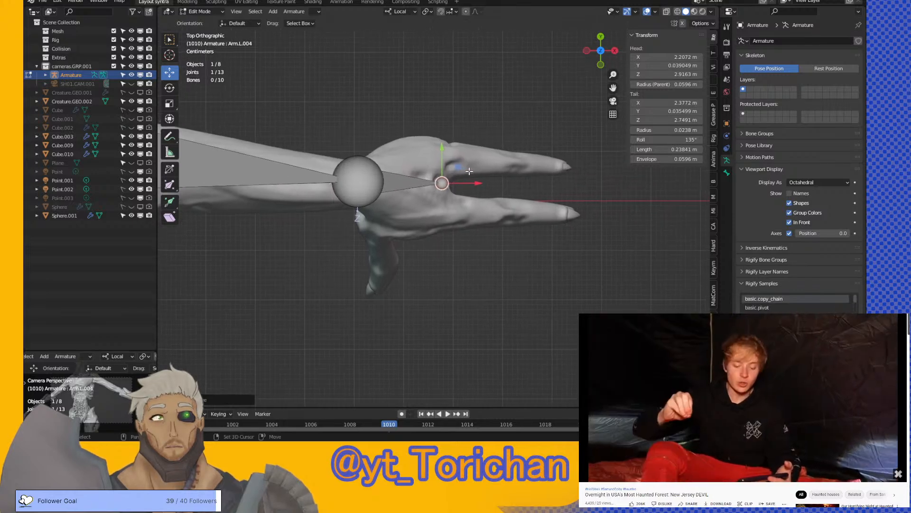
{"action": "key", "text": "e"}
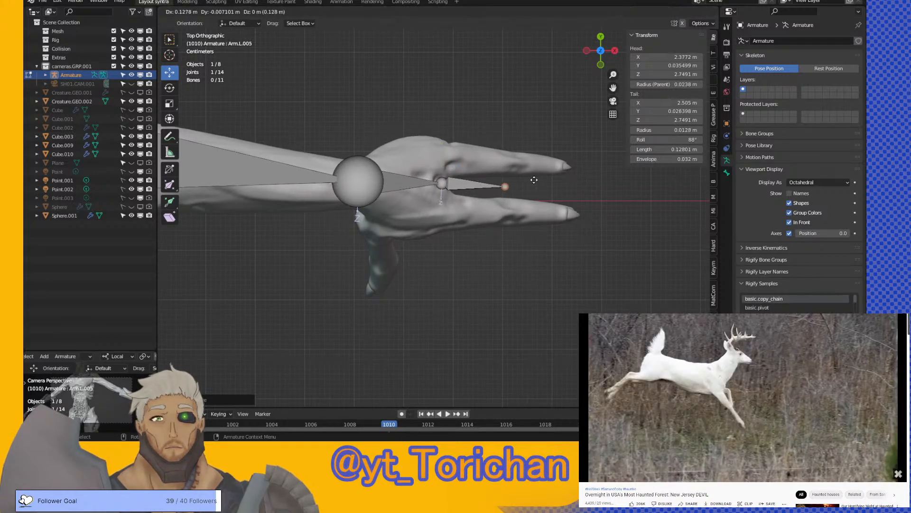
{"action": "left_click", "coordinate": [545, 179]}
{"action": "left_click", "coordinate": [473, 181]}
{"action": "right_click", "coordinate": [473, 180]}
{"action": "mouse_move", "coordinate": [476, 182]}
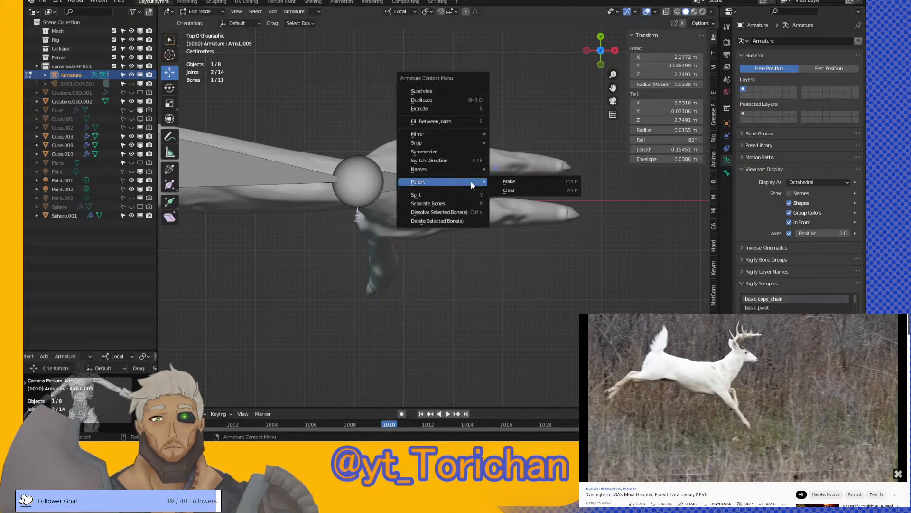
{"action": "left_click", "coordinate": [516, 191]}
{"action": "left_click", "coordinate": [502, 190]}
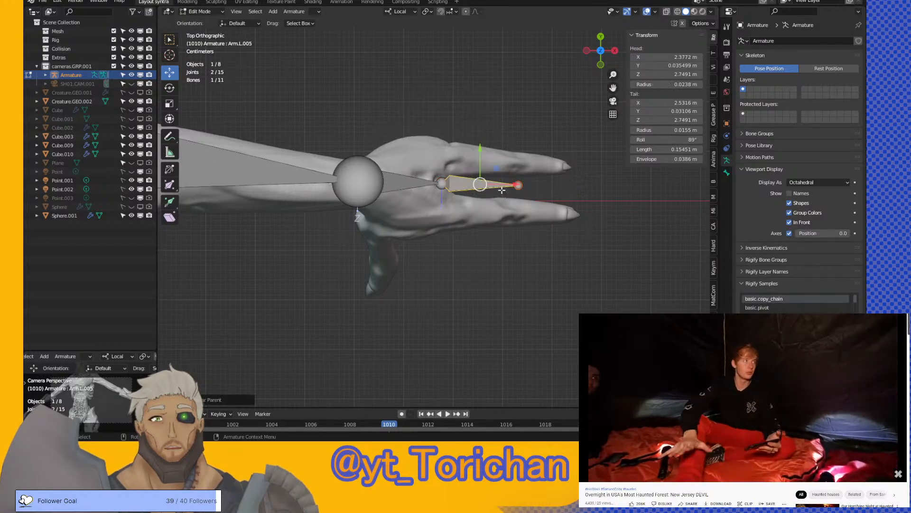
- Place the disconnected bone inside the finger at higher Y, fit its joints, and extrude a second bone to the fingertip
{"action": "left_click_drag", "start_coordinate": [492, 174], "coordinate": [499, 144]}
{"action": "scroll", "coordinate": [498, 144], "scroll_direction": "up", "scroll_amount": 3}
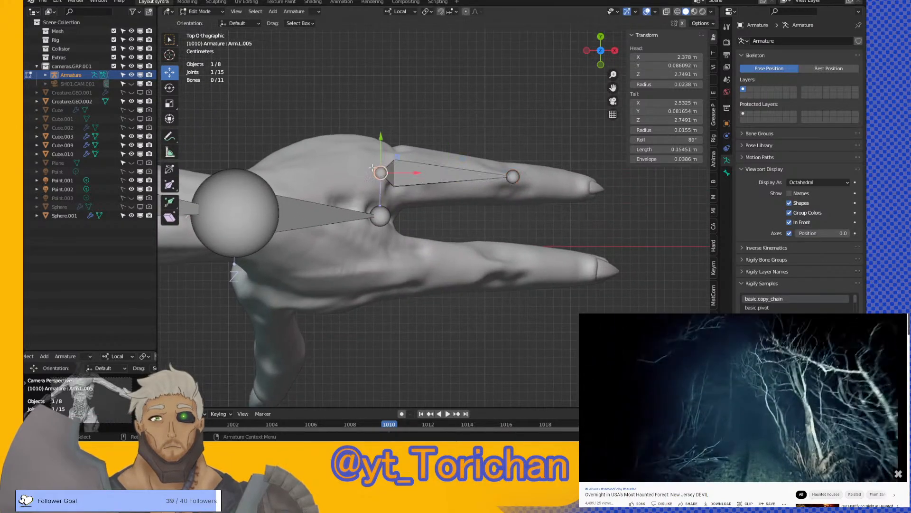
{"action": "left_click", "coordinate": [380, 171]}
{"action": "left_click_drag", "start_coordinate": [402, 156], "coordinate": [461, 166]}
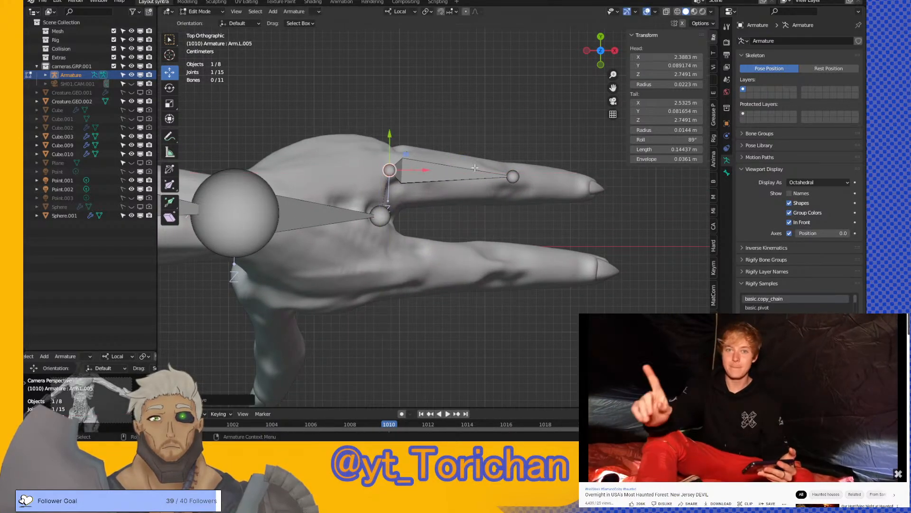
{"action": "key", "text": "e"}
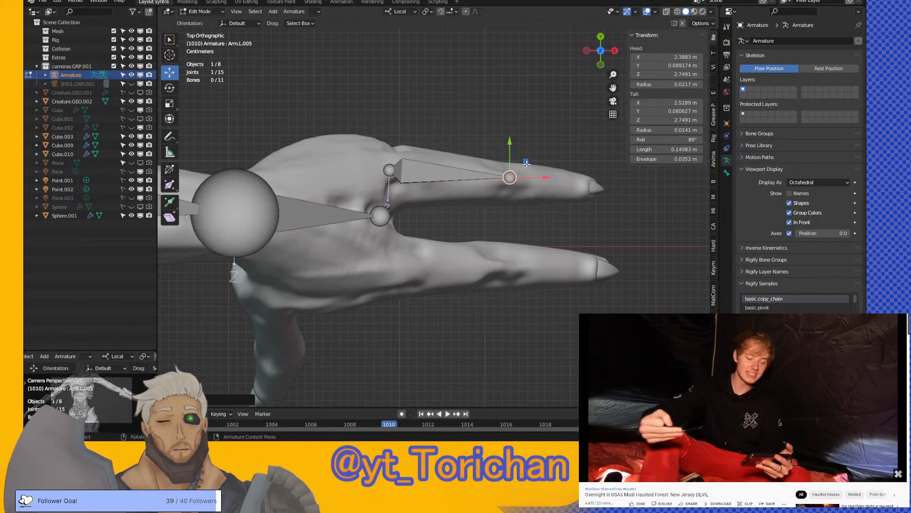
{"action": "left_click", "coordinate": [583, 191]}
- Move the first finger's base joint to X 2.3932 m and Z 2.7536 m, and lower its middle and tip joints into the mesh
{"action": "middle_click_drag", "start_coordinate": [583, 190], "coordinate": [342, 133]}
{"action": "left_click", "coordinate": [497, 196]}
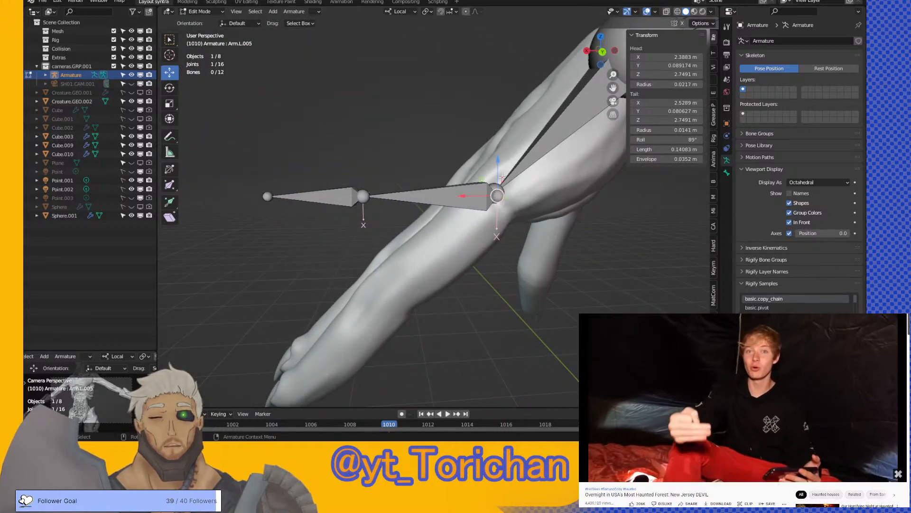
{"action": "middle_click_drag", "start_coordinate": [497, 171], "coordinate": [490, 128]}
{"action": "key", "text": "g"}
{"action": "key", "text": "shift+y"}
{"action": "left_click", "coordinate": [465, 172]}
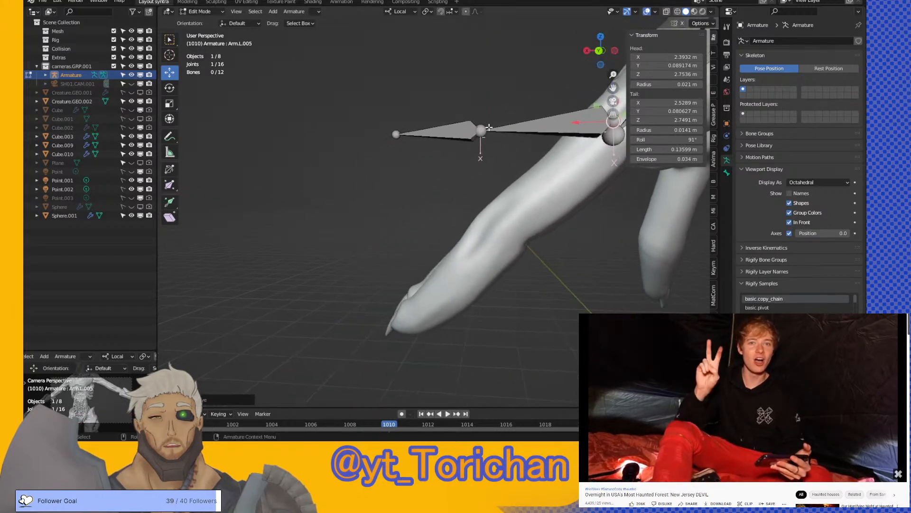
{"action": "left_click_drag", "start_coordinate": [464, 113], "coordinate": [409, 156]}
{"action": "left_click_drag", "start_coordinate": [394, 118], "coordinate": [389, 297]}
{"action": "middle_click_drag", "start_coordinate": [357, 251], "coordinate": [430, 154]}
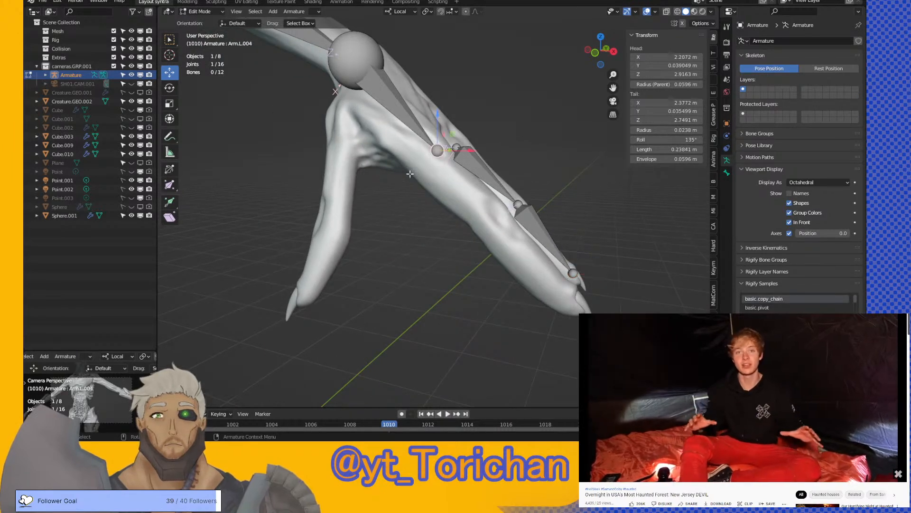
- Extrude another bone about 0.123 m long from the hand bone's tip in the top view and disconnect it while keeping its parent
{"action": "middle_click_drag", "start_coordinate": [401, 196], "coordinate": [369, 265]}
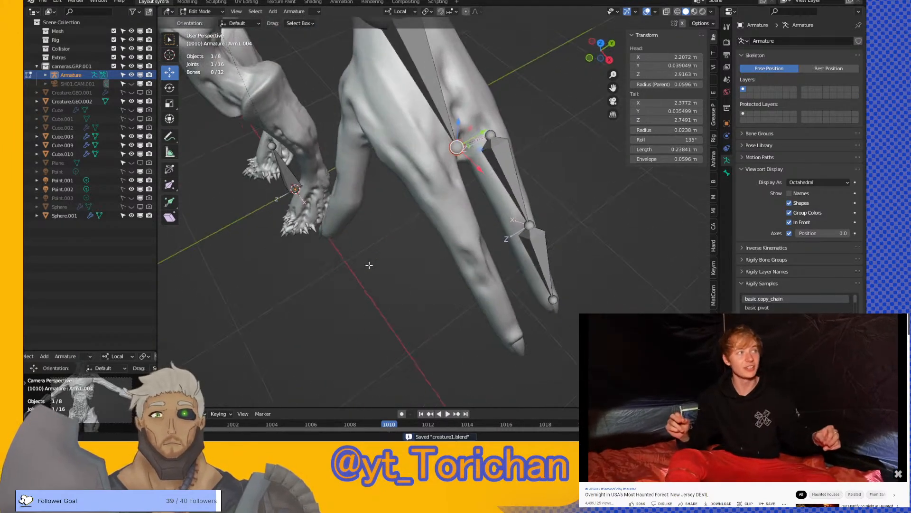
{"action": "left_click", "coordinate": [603, 47]}
{"action": "key", "text": "e"}
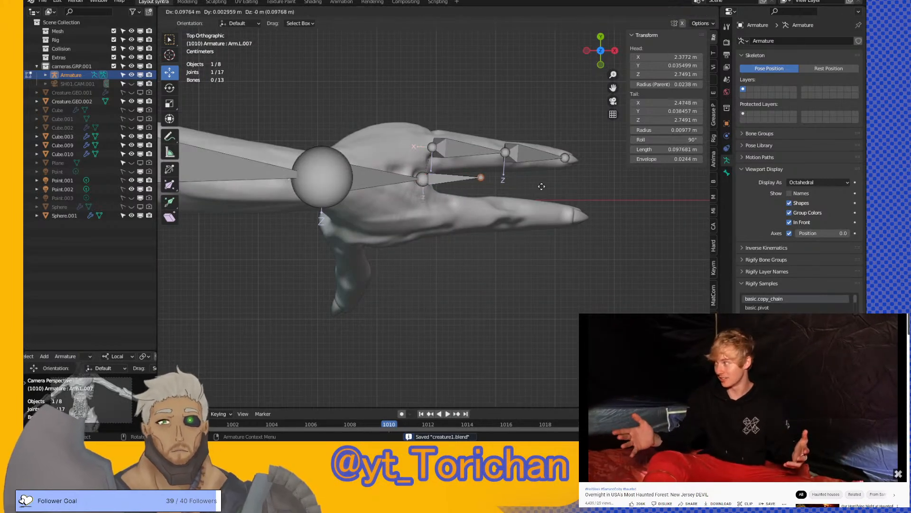
{"action": "left_click", "coordinate": [549, 189]}
{"action": "right_click", "coordinate": [457, 181]}
{"action": "mouse_move", "coordinate": [457, 181]}
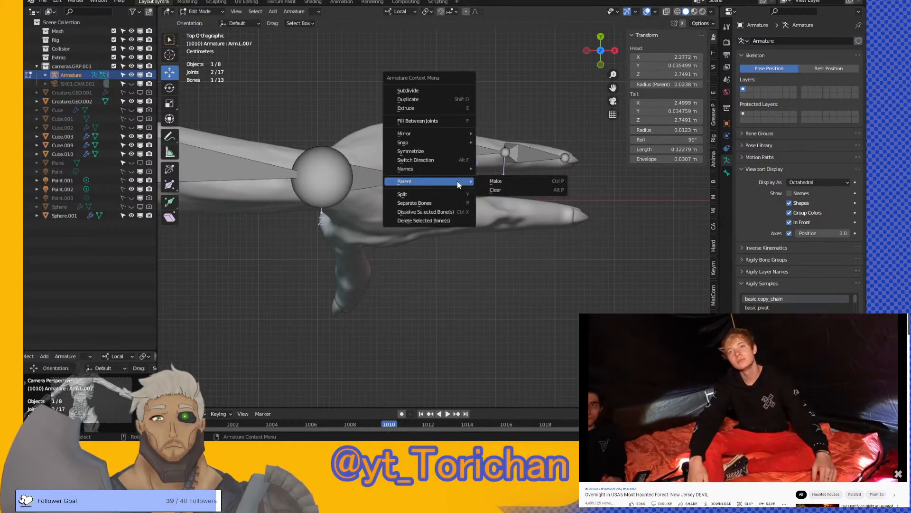
{"action": "left_click", "coordinate": [500, 188]}
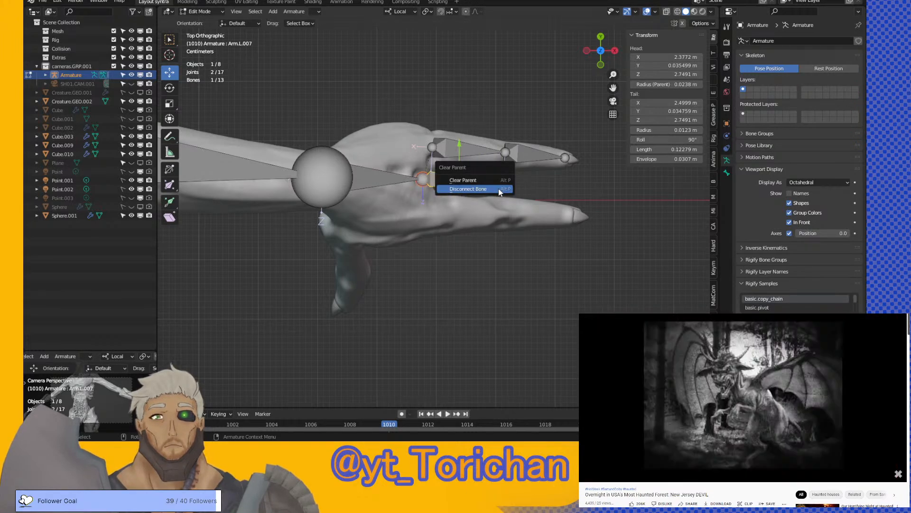
{"action": "left_click", "coordinate": [498, 189]}
- Move the disconnected bone into the second finger and extrude a bone about 0.118 m long from it to the fingertip
{"action": "key", "text": "g"}
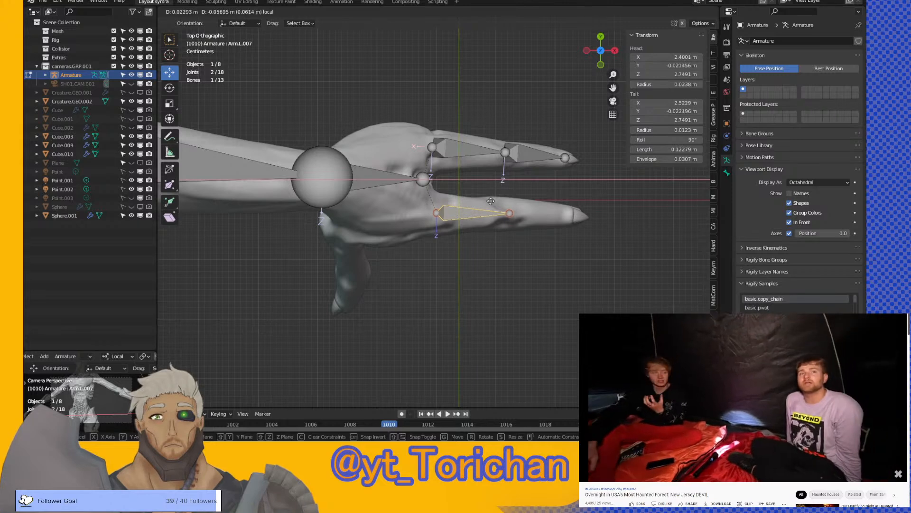
{"action": "left_click", "coordinate": [491, 201]}
{"action": "left_click", "coordinate": [507, 214]}
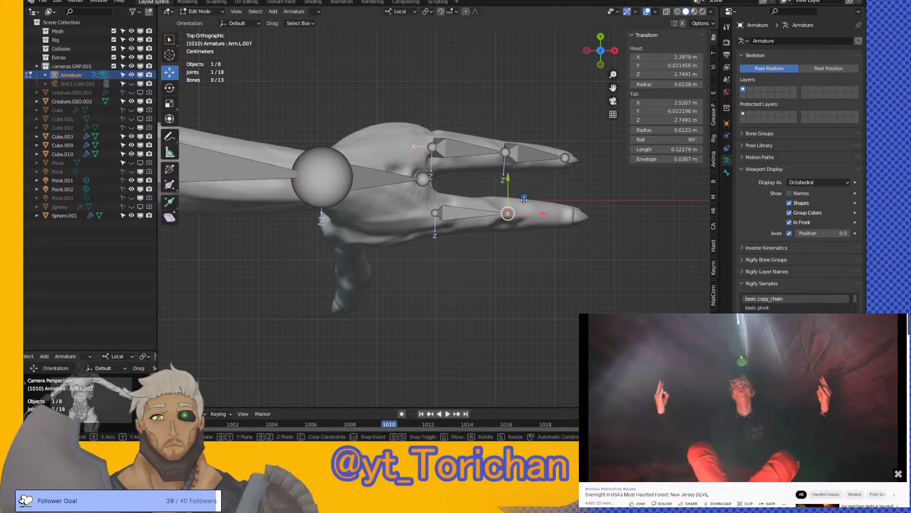
{"action": "key", "text": "e"}
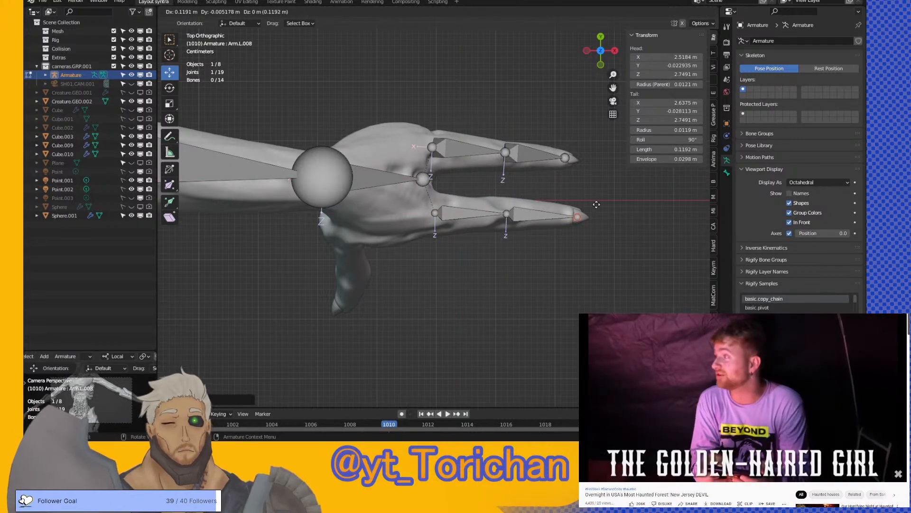
{"action": "left_click", "coordinate": [597, 204]}
- Lower the second finger's middle joint to Z 2.6456 m and place its tip joint at X 2.6312 m, Z 2.5167 m
{"action": "middle_click_drag", "start_coordinate": [596, 204], "coordinate": [509, 150]}
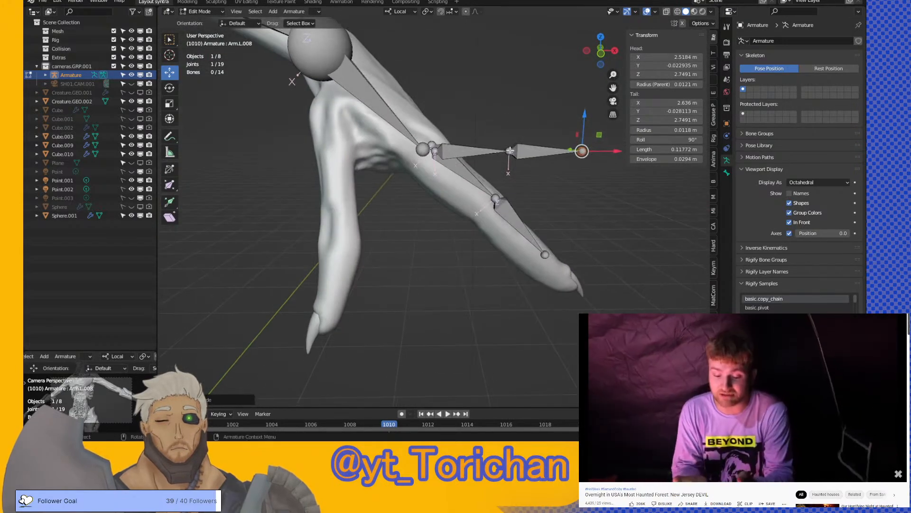
{"action": "left_click", "coordinate": [510, 150]}
{"action": "left_click_drag", "start_coordinate": [512, 134], "coordinate": [506, 188]}
{"action": "middle_click_drag", "start_coordinate": [507, 187], "coordinate": [512, 143]}
{"action": "middle_click_drag", "start_coordinate": [591, 141], "coordinate": [546, 145]}
{"action": "key", "text": "g"}
{"action": "key", "text": "z"}
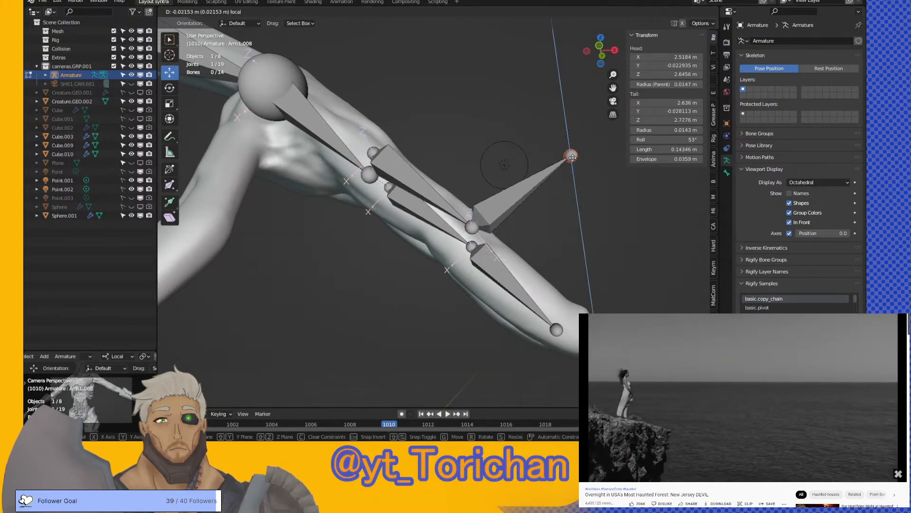
{"action": "left_click", "coordinate": [583, 301]}
{"action": "middle_click_drag", "start_coordinate": [571, 248], "coordinate": [416, 262]}
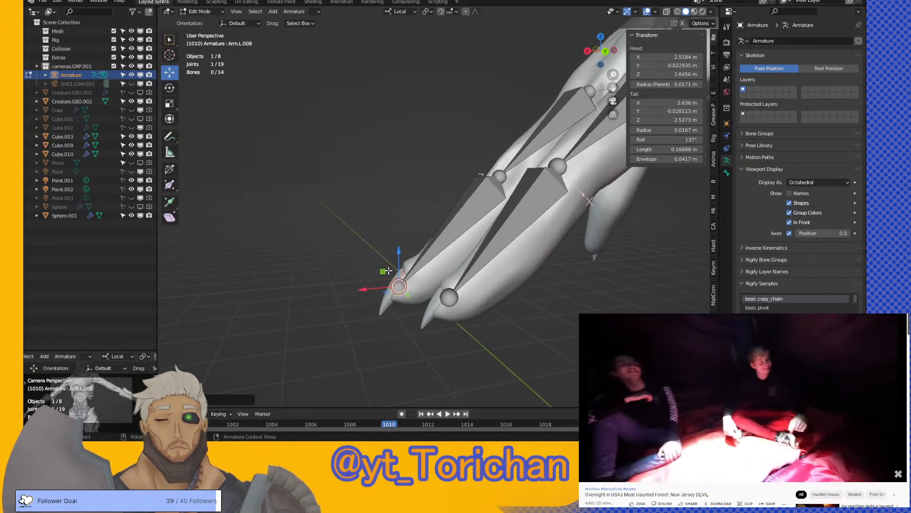
{"action": "left_click_drag", "start_coordinate": [382, 273], "coordinate": [488, 192]}
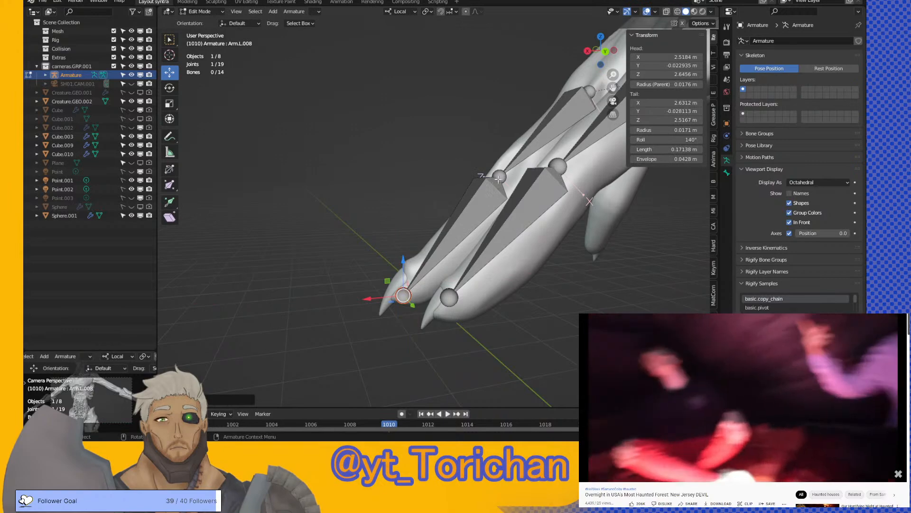
- Move the first finger's middle joint to X 2.5159 m, Y 0.0772 m and Z 2.653 m
{"action": "middle_click_drag", "start_coordinate": [495, 179], "coordinate": [520, 236]}
{"action": "left_click_drag", "start_coordinate": [527, 233], "coordinate": [523, 233]}
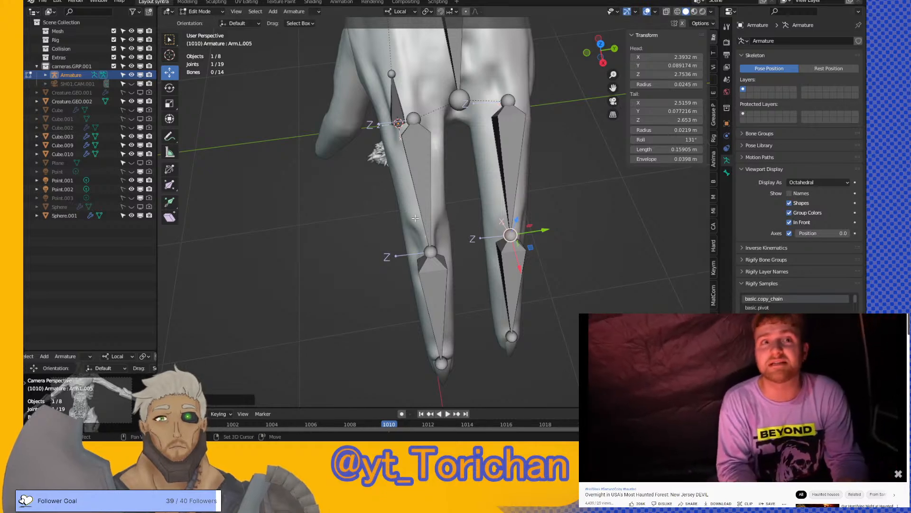
- Save the file and extrude a bone about 0.09 m long from the hand bone's tip in the top view
{"action": "key", "text": "ctrl+s"}
{"action": "middle_click_drag", "start_coordinate": [522, 163], "coordinate": [426, 228]}
{"action": "left_click", "coordinate": [584, 192]}
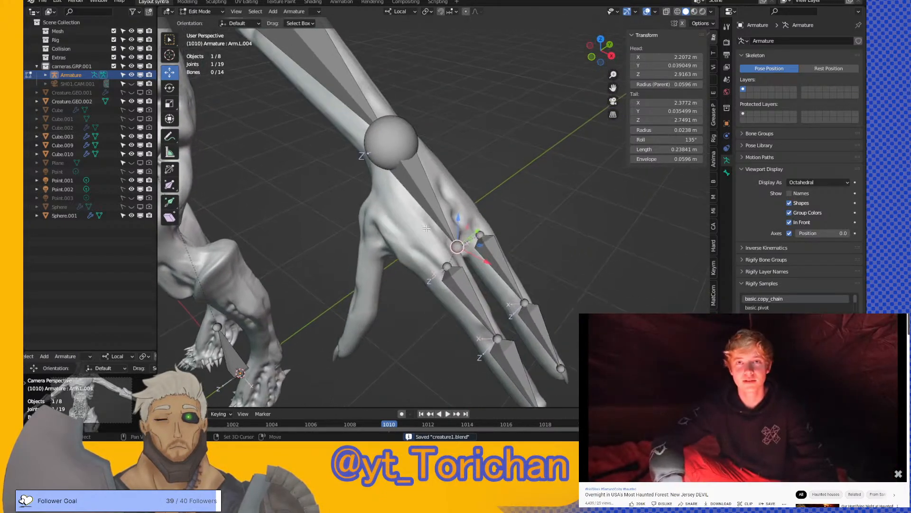
{"action": "left_click", "coordinate": [609, 46]}
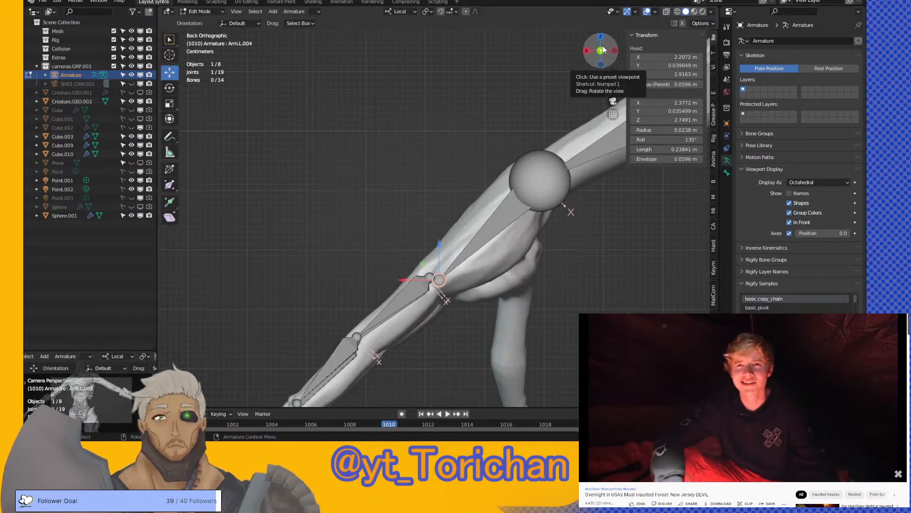
{"action": "left_click", "coordinate": [600, 39]}
{"action": "middle_click_drag", "start_coordinate": [408, 243], "coordinate": [465, 205], "text": "shift"}
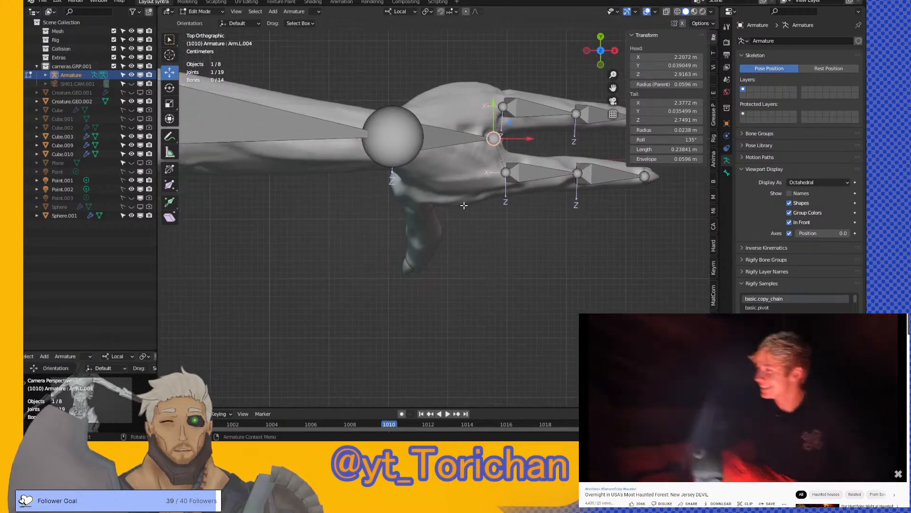
{"action": "key", "text": "e"}
{"action": "left_click", "coordinate": [522, 143]}
- Disconnect the new bone while keeping its parent and move it to the base of the thumb
{"action": "right_click", "coordinate": [522, 144]}
{"action": "mouse_move", "coordinate": [522, 144]}
{"action": "left_click", "coordinate": [552, 148]}
{"action": "left_click", "coordinate": [553, 149]}
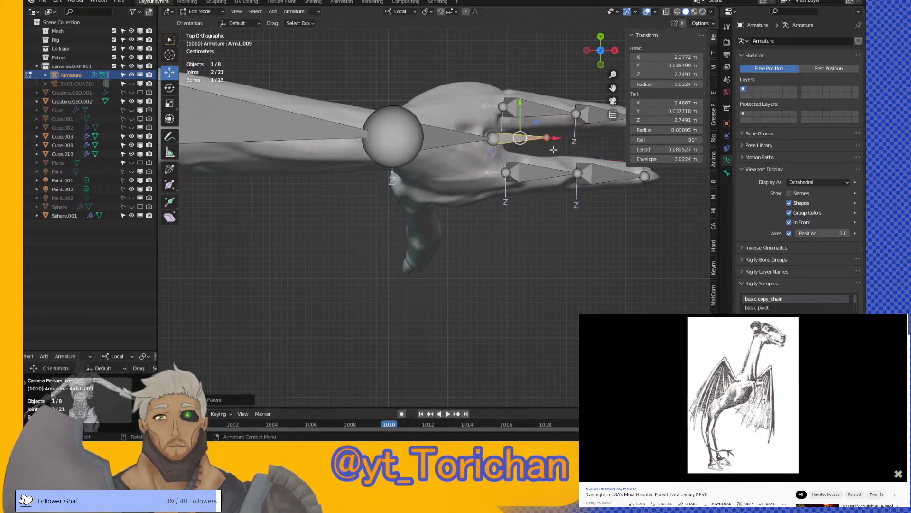
{"action": "key", "text": "g"}
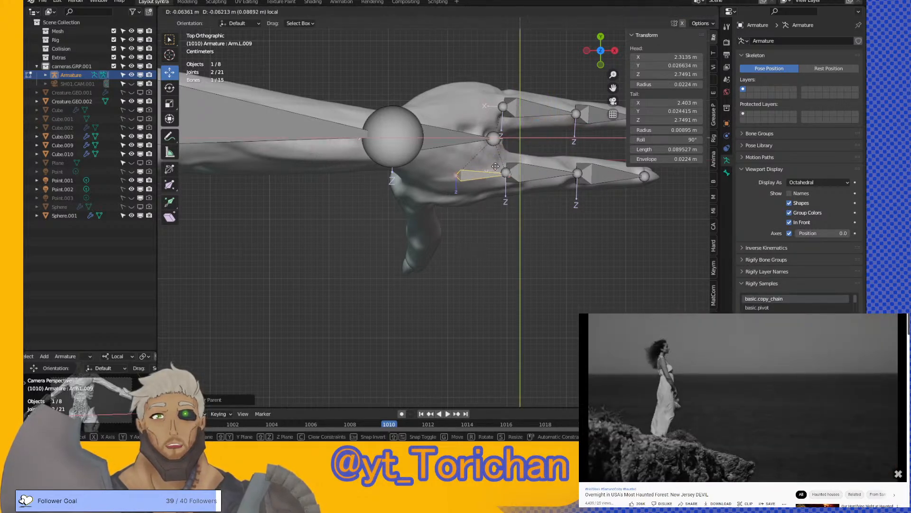
{"action": "left_click", "coordinate": [445, 178]}
- Place the thumb bone's tip joint at X 2.2418 m, Y -0.128 m and extrude a second bone toward the thumb's end
{"action": "left_click_drag", "start_coordinate": [472, 176], "coordinate": [430, 225]}
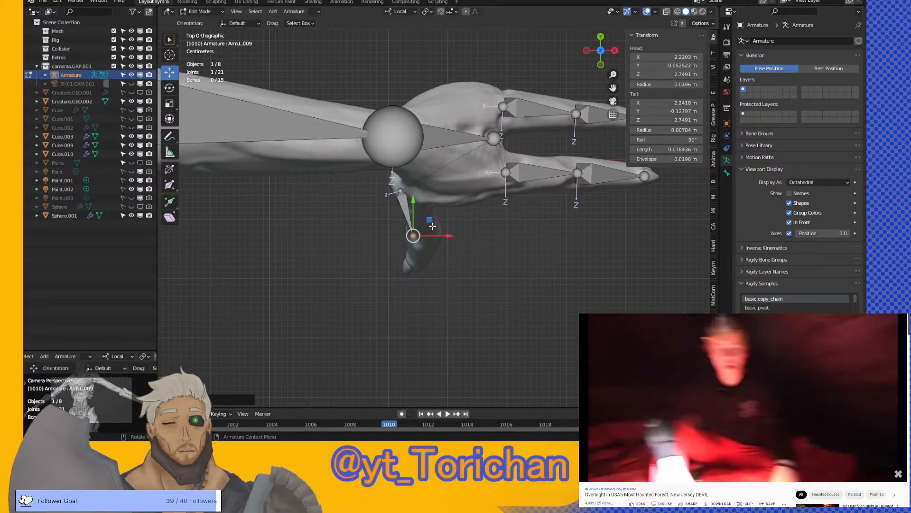
{"action": "key", "text": "e"}
{"action": "left_click", "coordinate": [423, 268]}
- Lower the thumb's tip joint to Z 2.5467 m and its middle joint to Z 2.6374 m
{"action": "middle_click_drag", "start_coordinate": [407, 260], "coordinate": [473, 142]}
{"action": "left_click_drag", "start_coordinate": [480, 62], "coordinate": [474, 253]}
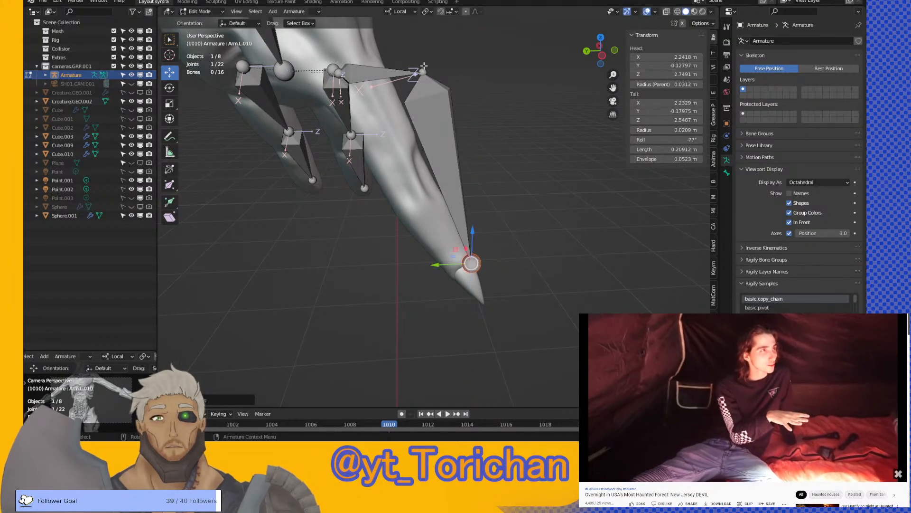
{"action": "left_click", "coordinate": [424, 67]}
{"action": "left_click_drag", "start_coordinate": [422, 38], "coordinate": [421, 149]}
- Move the thumb's base joint to Y -0.0552 m and Z 2.787 m, inside the hand
{"action": "scroll", "coordinate": [404, 124], "scroll_direction": "up", "scroll_amount": 1}
{"action": "middle_click_drag", "start_coordinate": [404, 124], "coordinate": [465, 208]}
{"action": "left_click", "coordinate": [384, 153]}
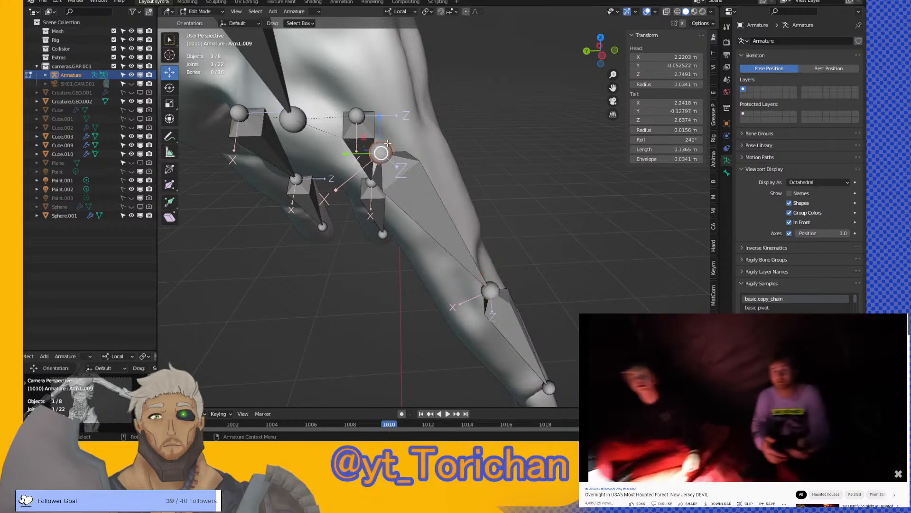
{"action": "left_click_drag", "start_coordinate": [386, 151], "coordinate": [361, 59]}
{"action": "middle_click_drag", "start_coordinate": [361, 59], "coordinate": [323, 97]}
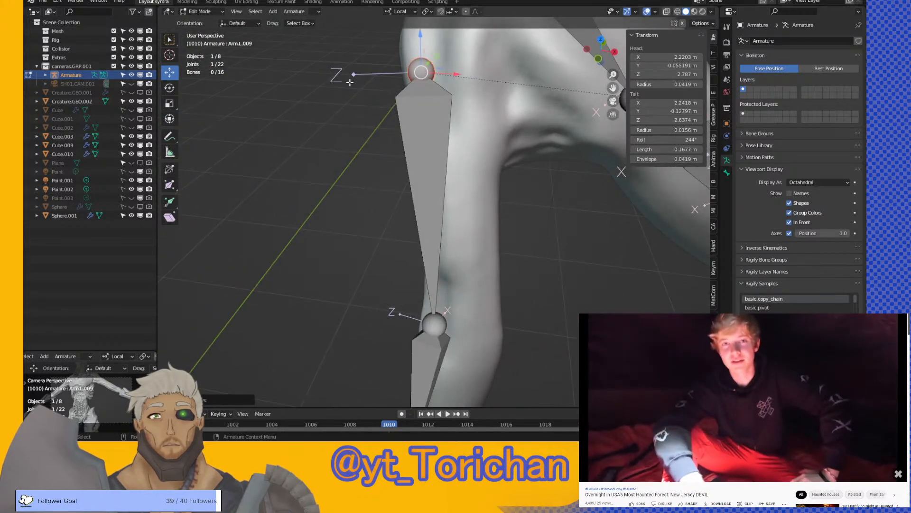
- Shift the left thumb's base joint to X about 2.225 m and its middle joint to Y about -0.116 m, Z about 2.641 m
{"action": "left_click_drag", "start_coordinate": [441, 78], "coordinate": [446, 78]}
{"action": "middle_click_drag", "start_coordinate": [446, 77], "coordinate": [483, 211]}
{"action": "left_click_drag", "start_coordinate": [405, 229], "coordinate": [383, 240]}
{"action": "middle_click_drag", "start_coordinate": [382, 241], "coordinate": [407, 280]}
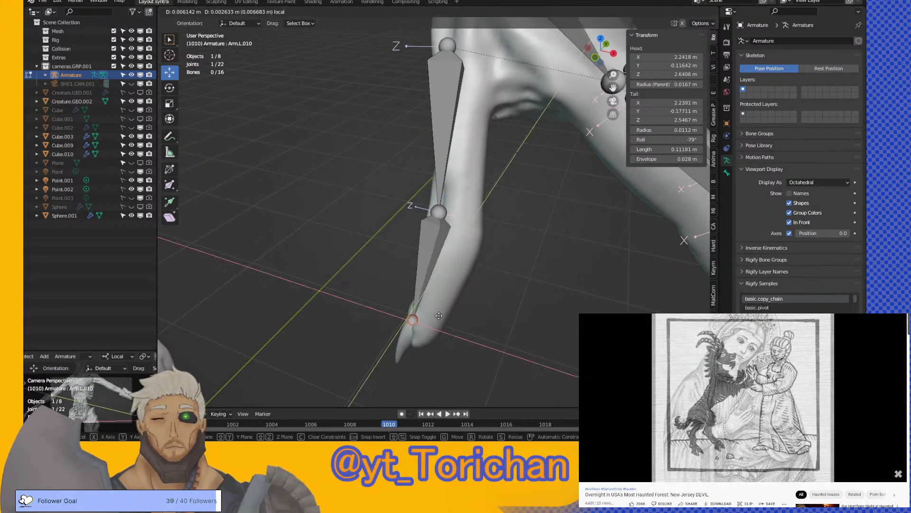
- Move the left thumb's tip joint toward the claw at Y about -0.169 m, Z about 2.539 m, and save the file
{"action": "middle_click_drag", "start_coordinate": [413, 319], "coordinate": [475, 301]}
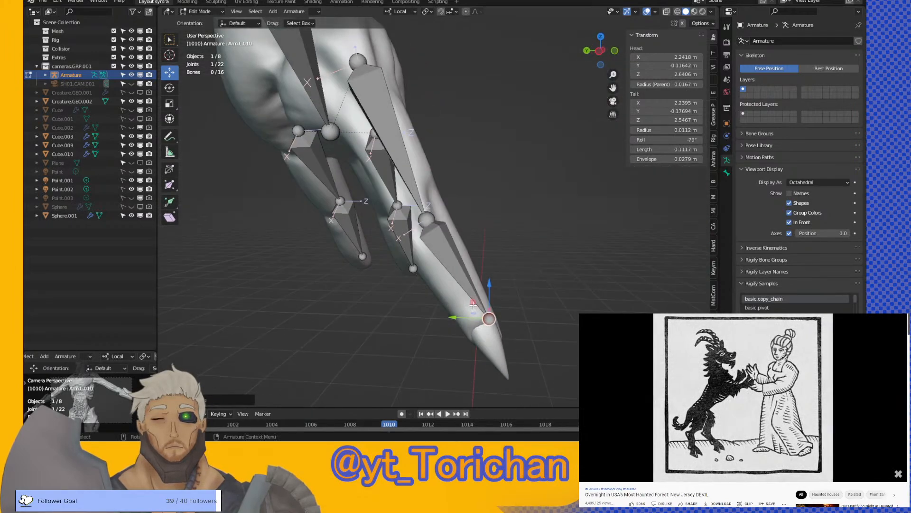
{"action": "left_click_drag", "start_coordinate": [474, 302], "coordinate": [465, 311]}
{"action": "left_click", "coordinate": [450, 266]}
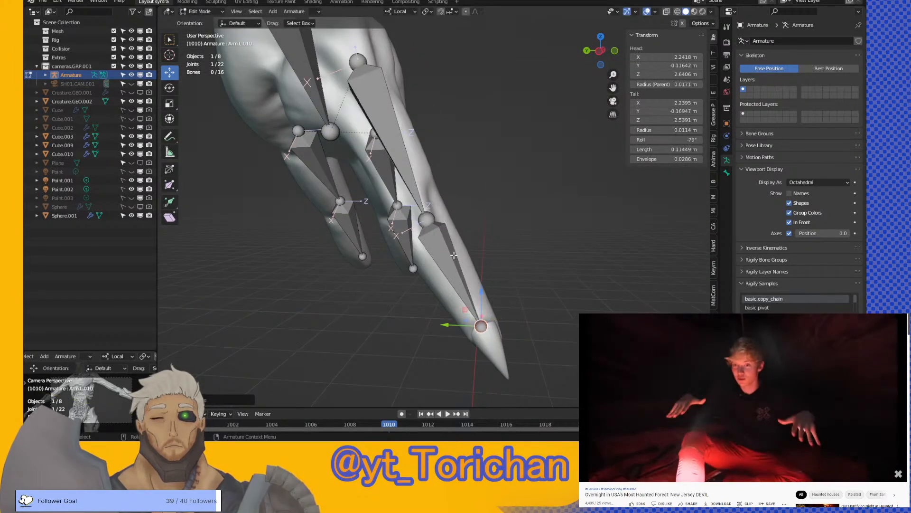
{"action": "middle_click_drag", "start_coordinate": [526, 216], "coordinate": [582, 216]}
{"action": "key", "text": "ctrl+s"}
- Set the roll of the middle finger's base bone, Arm.L.007, to 52°
{"action": "middle_click_drag", "start_coordinate": [494, 220], "coordinate": [524, 208]}
{"action": "scroll", "coordinate": [482, 220], "scroll_direction": "up", "scroll_amount": 4}
{"action": "scroll", "coordinate": [478, 220], "scroll_direction": "down", "scroll_amount": 2}
{"action": "left_click", "coordinate": [406, 211]}
{"action": "scroll", "coordinate": [503, 209], "scroll_direction": "up", "scroll_amount": 3}
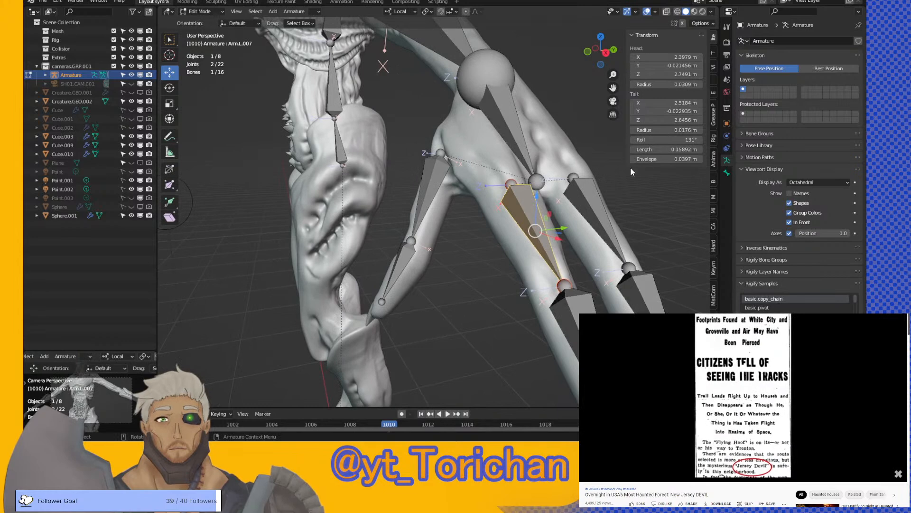
{"action": "left_click_drag", "start_coordinate": [667, 139], "coordinate": [633, 139]}
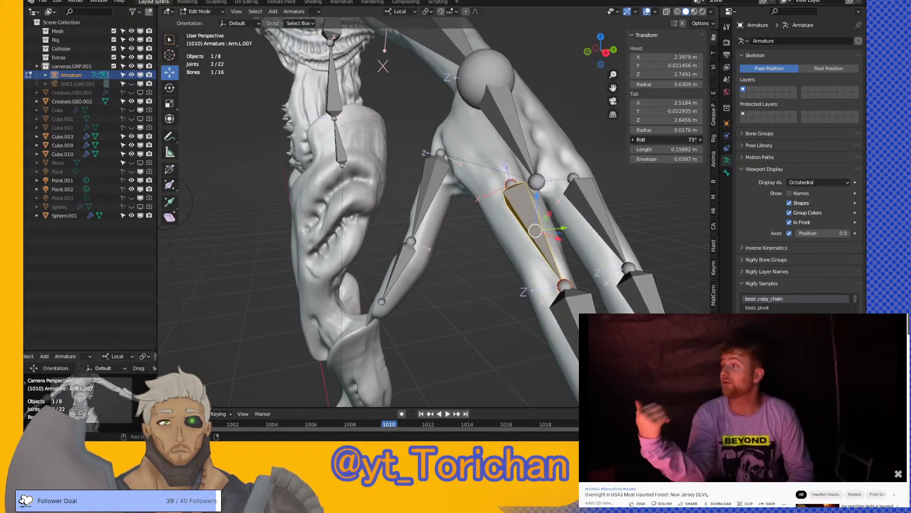
{"action": "middle_click_drag", "start_coordinate": [616, 181], "coordinate": [461, 34], "text": "shift"}
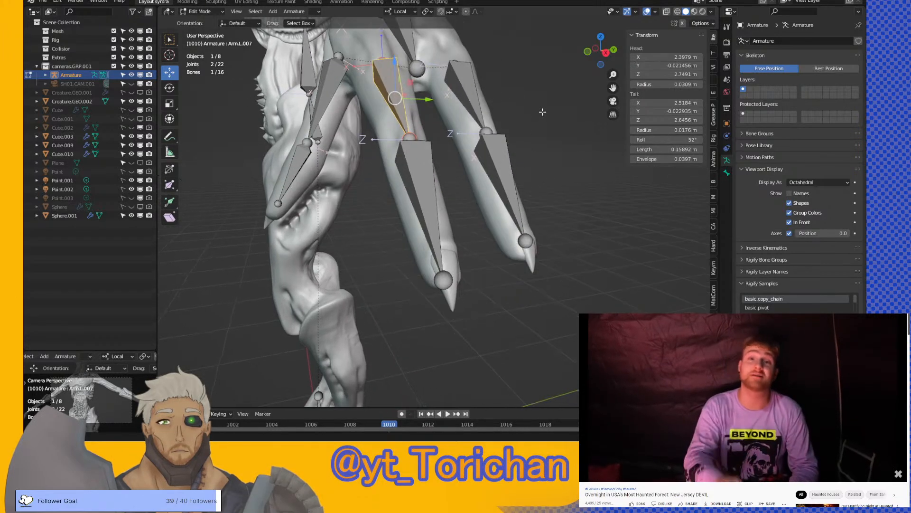
- Roll the middle finger's outer bone to about 57° and the neighbouring finger's base bone to about 55°, aligning that finger's outer bone to match
{"action": "left_click", "coordinate": [430, 163]}
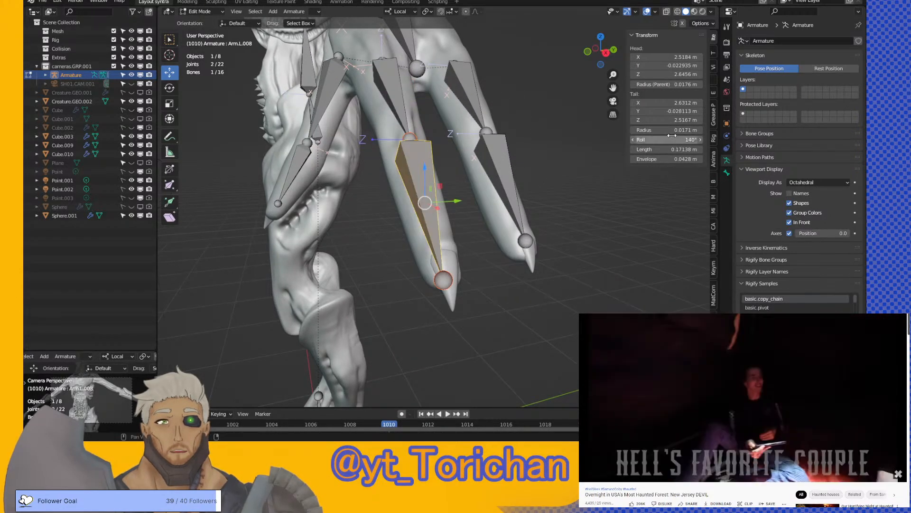
{"action": "left_click_drag", "start_coordinate": [672, 135], "coordinate": [642, 136]}
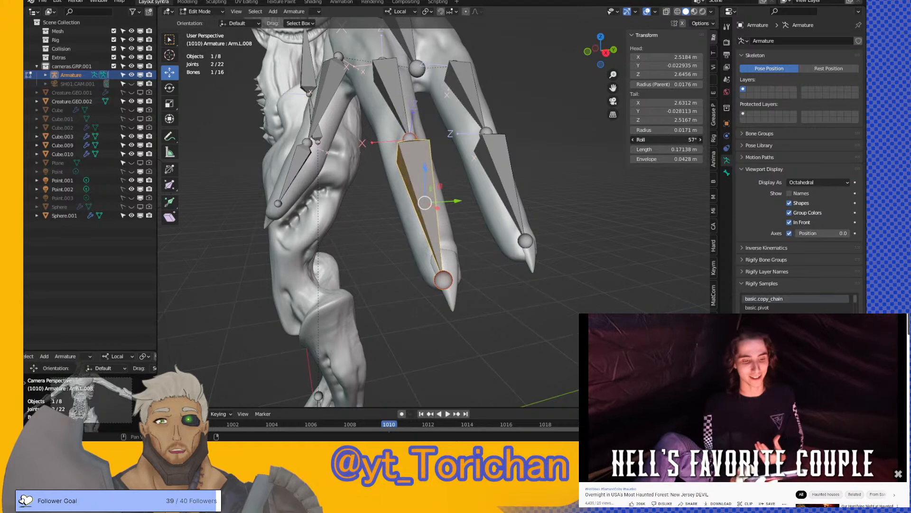
{"action": "left_click", "coordinate": [503, 157]}
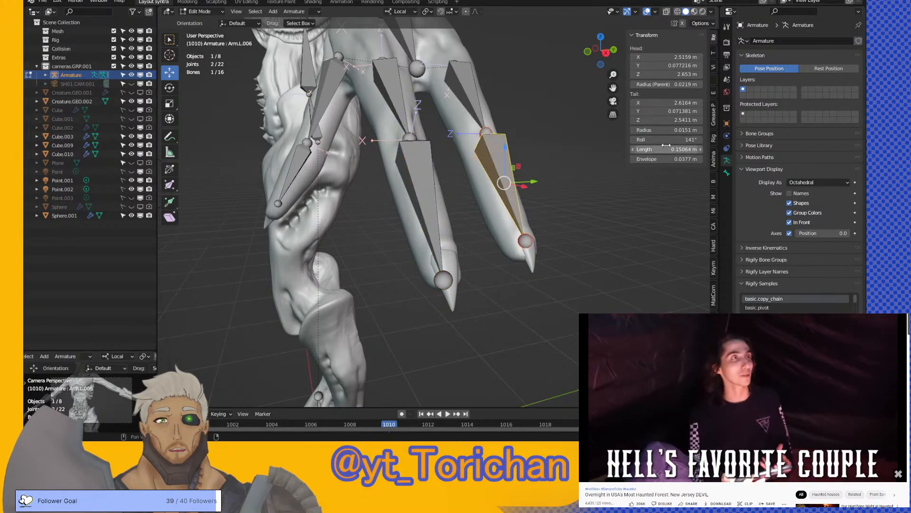
{"action": "mouse_move", "coordinate": [664, 140]}
{"action": "left_mouse_down"}
{"action": "mouse_move", "coordinate": [650, 140]}
{"action": "mouse_move", "coordinate": [672, 147]}
{"action": "mouse_move", "coordinate": [669, 139]}
{"action": "left_mouse_up"}
{"action": "left_click", "coordinate": [467, 101]}
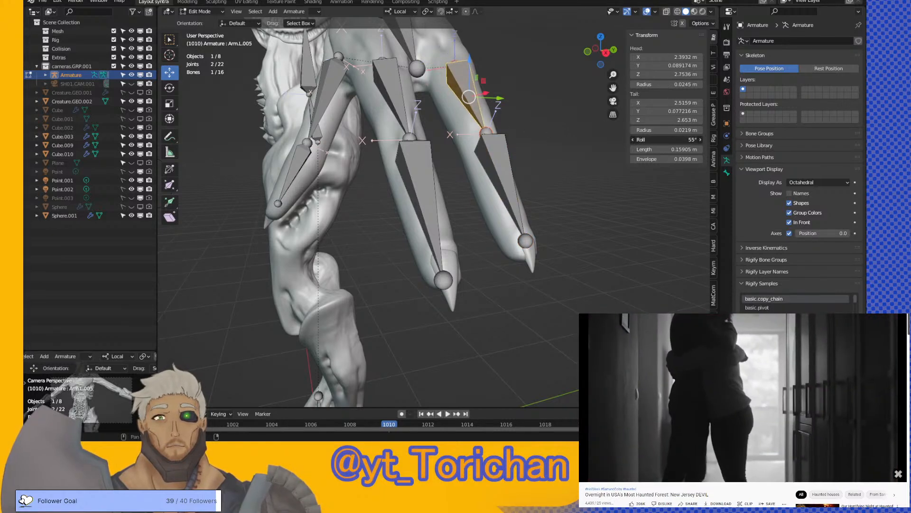
- Set the roll of the thumb's base bone, Arm.L.009, to 223°
{"action": "middle_click_drag", "start_coordinate": [509, 137], "coordinate": [565, 173]}
{"action": "left_click", "coordinate": [505, 157]}
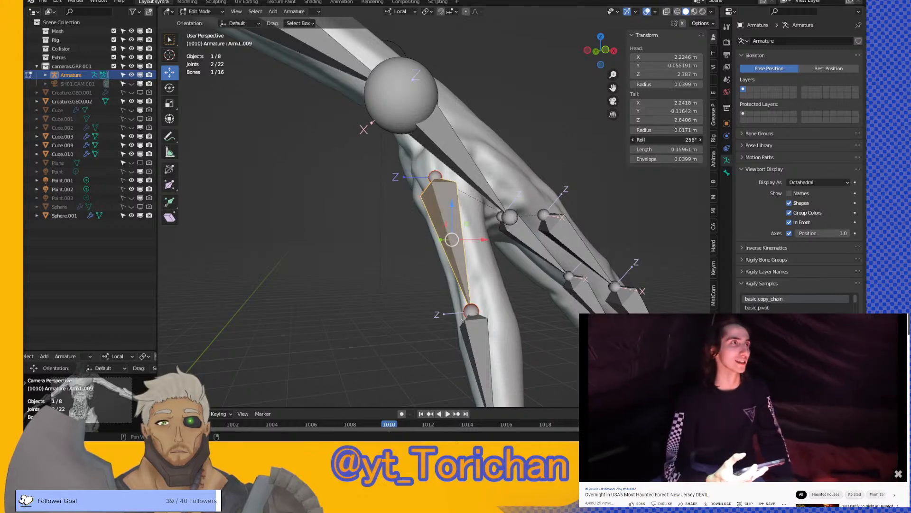
{"action": "left_click_drag", "start_coordinate": [664, 140], "coordinate": [652, 140]}
{"action": "middle_click_drag", "start_coordinate": [546, 200], "coordinate": [508, 226]}
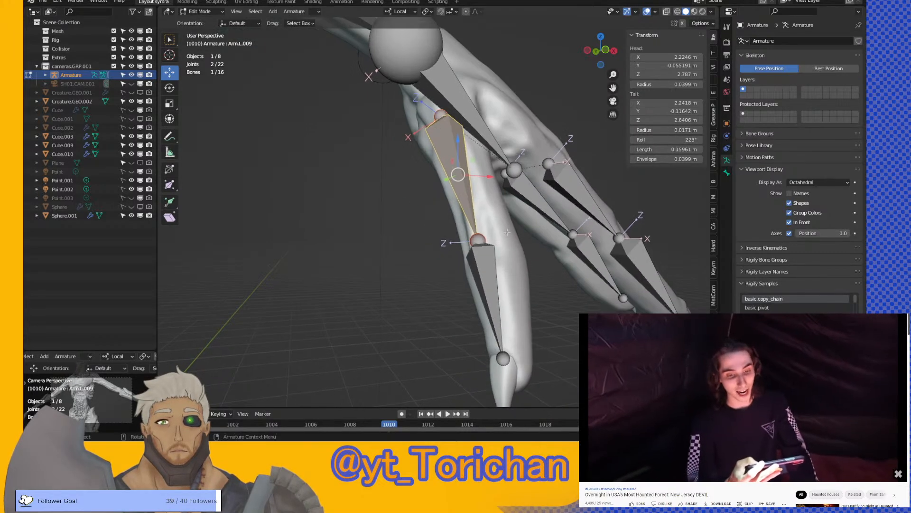
- Set the roll of the thumb's outer bone, Arm.L.010, to 242° and save the file
{"action": "left_click", "coordinate": [486, 264]}
{"action": "left_click_drag", "start_coordinate": [664, 140], "coordinate": [652, 140]}
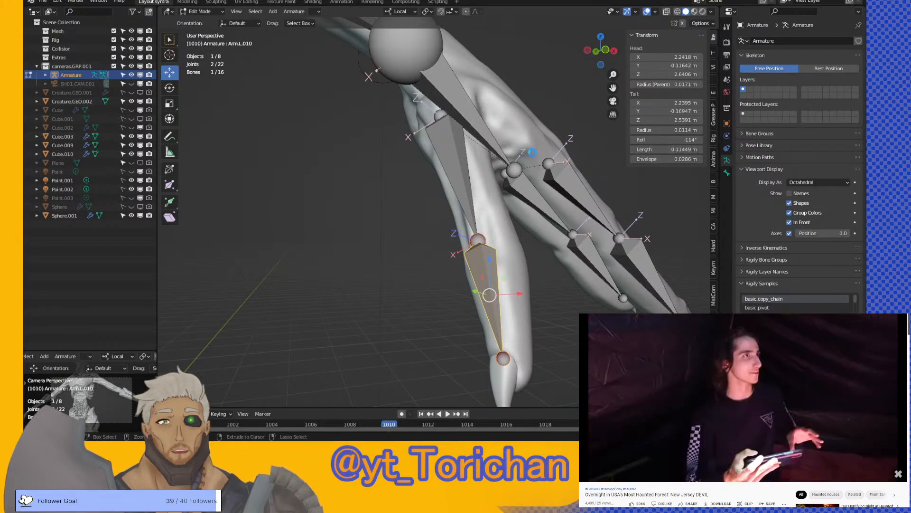
{"action": "left_click_drag", "start_coordinate": [652, 139], "coordinate": [622, 139]}
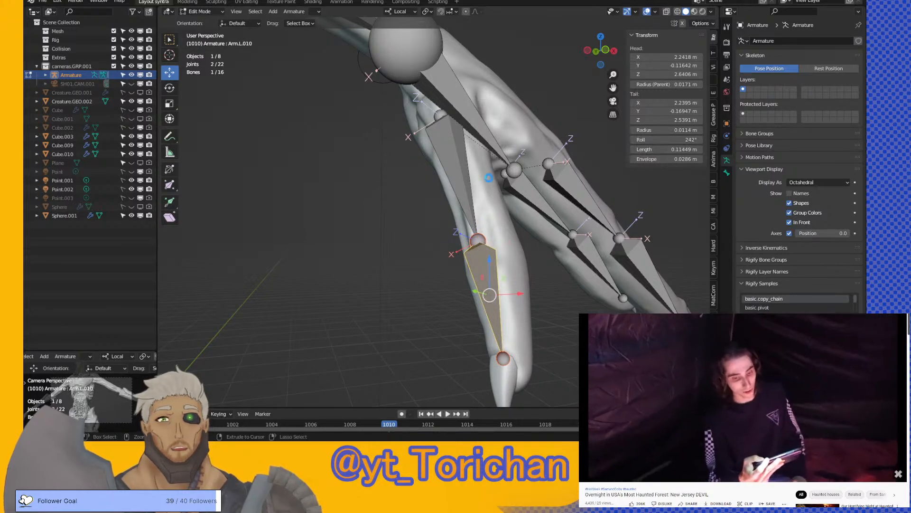
{"action": "middle_click_drag", "start_coordinate": [507, 176], "coordinate": [488, 180]}
{"action": "scroll", "coordinate": [488, 181], "scroll_direction": "down", "scroll_amount": 4}
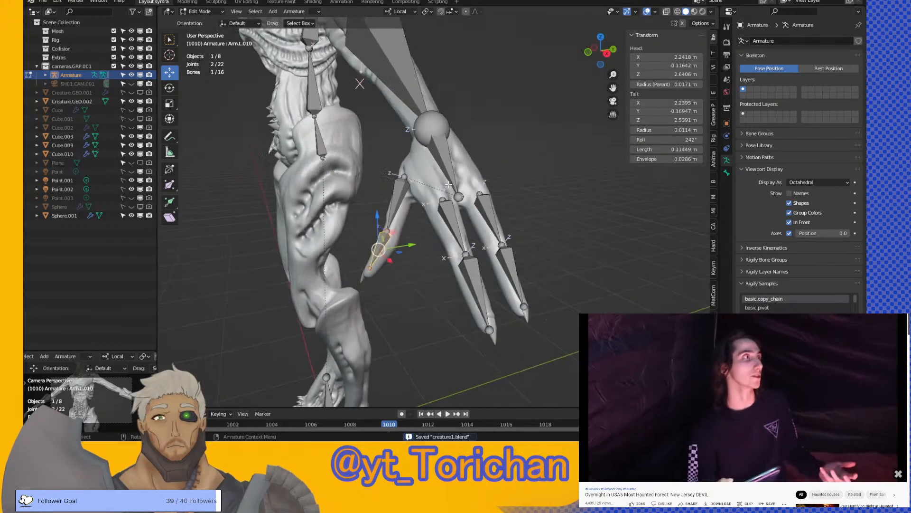
- Symmetrize the whole left arm chain, from the collarbone to the fingers, onto the creature's right side, saving the file and clearing the selection
{"action": "middle_click_drag", "start_coordinate": [475, 121], "coordinate": [506, 167]}
{"action": "scroll", "coordinate": [506, 167], "scroll_direction": "down", "scroll_amount": 2}
{"action": "middle_click_drag", "start_coordinate": [483, 231], "coordinate": [459, 152]}
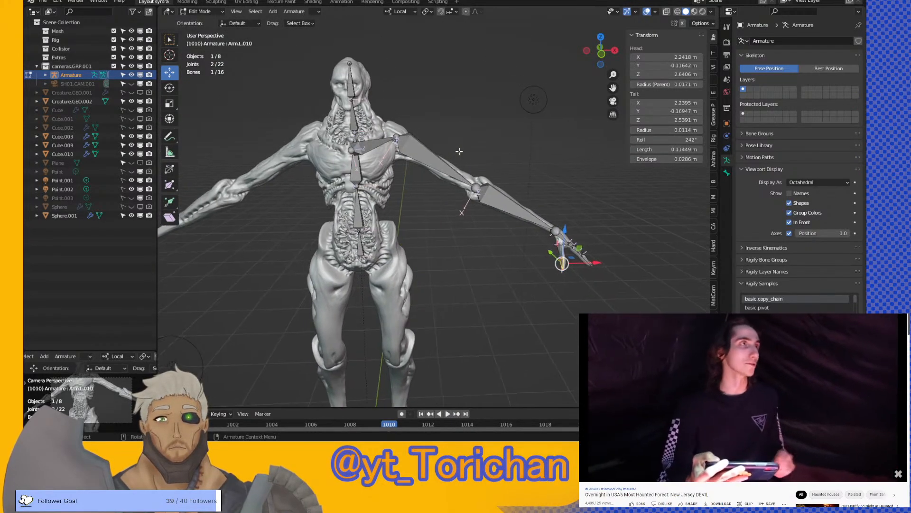
{"action": "middle_click_drag", "start_coordinate": [402, 125], "coordinate": [401, 138]}
{"action": "left_click_drag", "start_coordinate": [380, 111], "coordinate": [597, 264]}
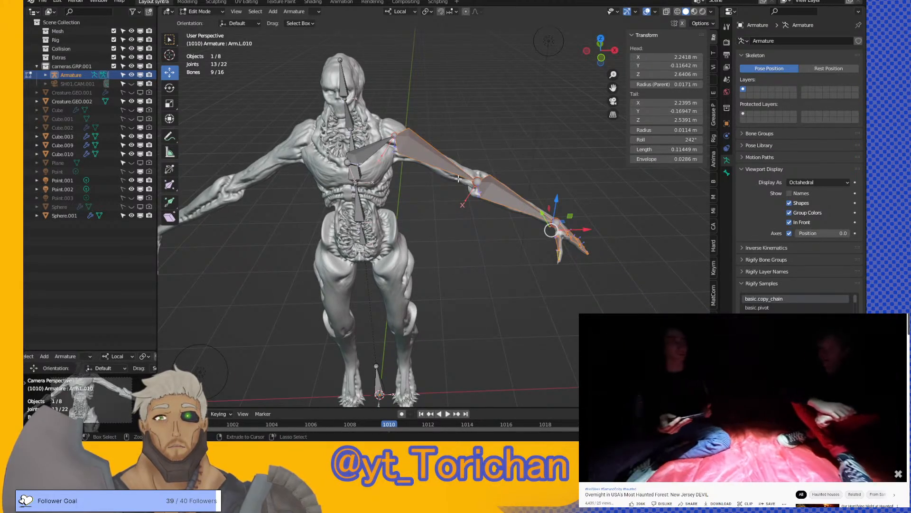
{"action": "key", "text": "ctrl+s"}
{"action": "left_click", "coordinate": [354, 155], "text": "shift"}
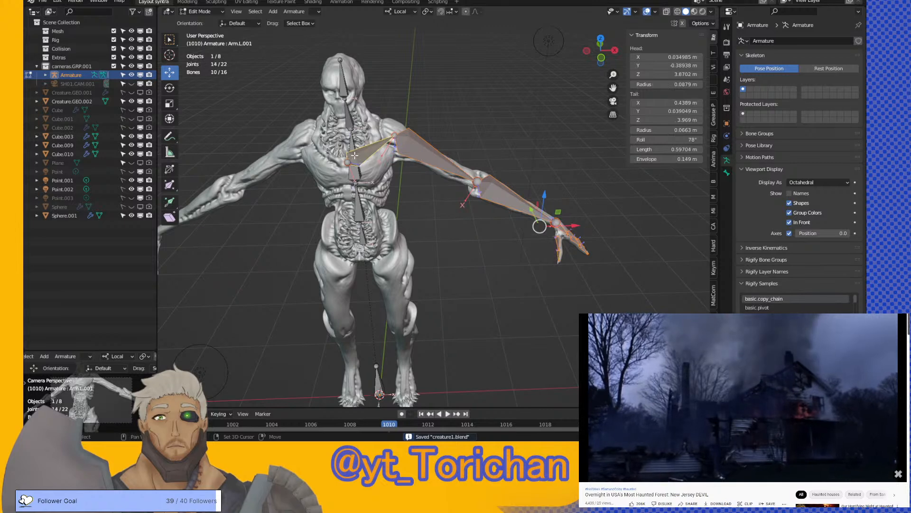
{"action": "right_click", "coordinate": [410, 145]}
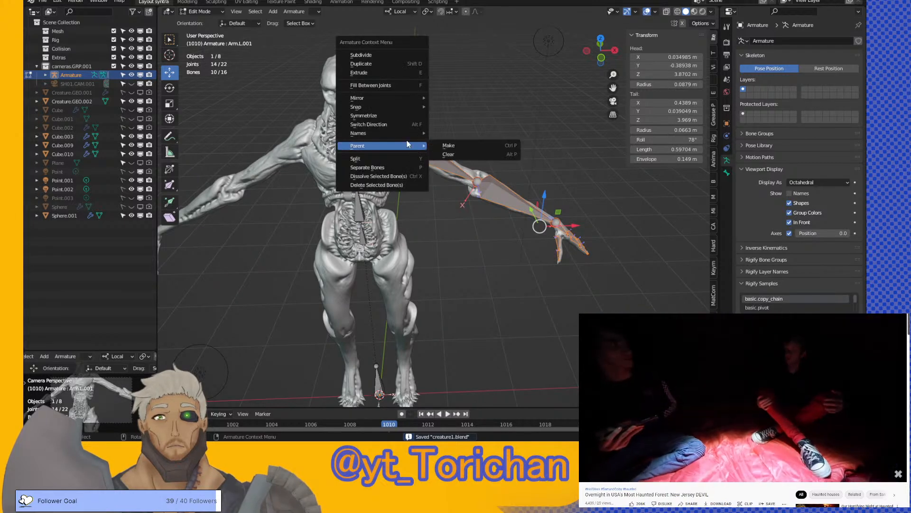
{"action": "left_click", "coordinate": [391, 115]}
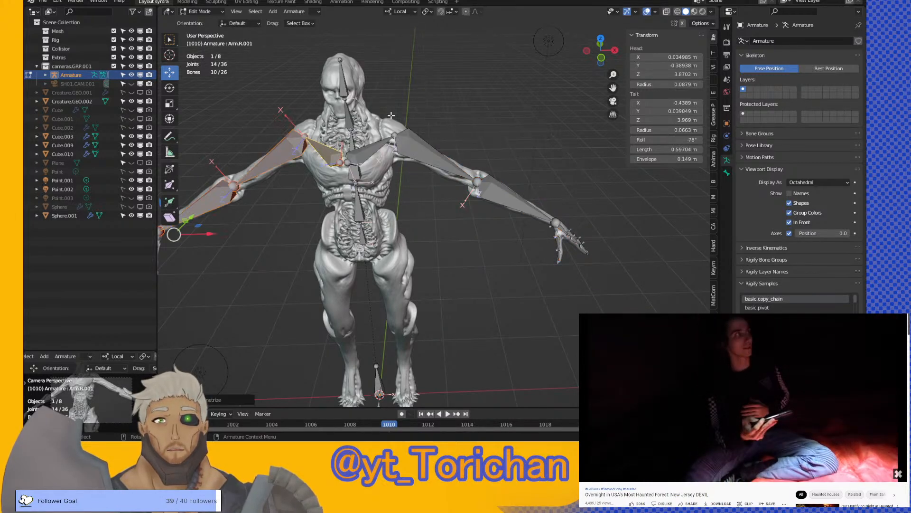
{"action": "middle_click_drag", "start_coordinate": [299, 174], "coordinate": [458, 182]}
{"action": "left_click", "coordinate": [422, 182]}
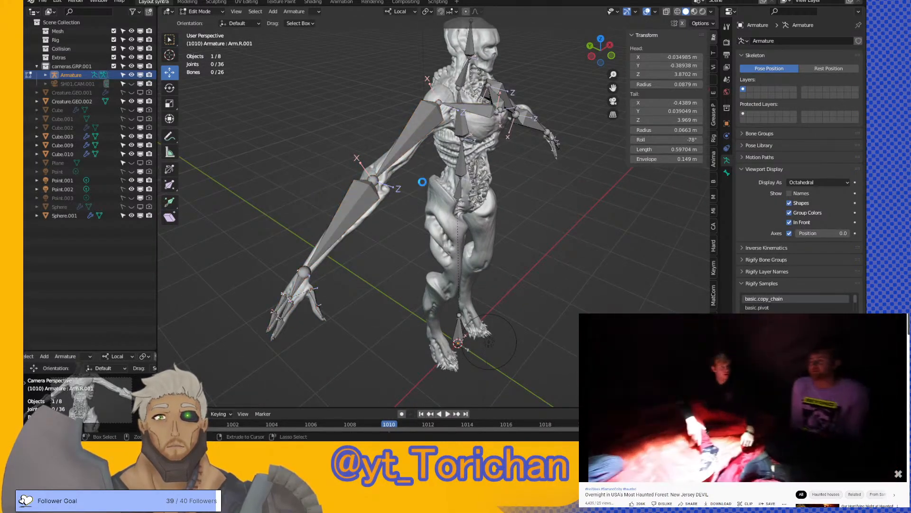
- Enable X-axis mirroring and move the right shoulder joint inward to X about -0.399 m, Z about 3.986 m, with Y locked
{"action": "middle_click_drag", "start_coordinate": [454, 149], "coordinate": [431, 172]}
{"action": "scroll", "coordinate": [443, 176], "scroll_direction": "up", "scroll_amount": 10}
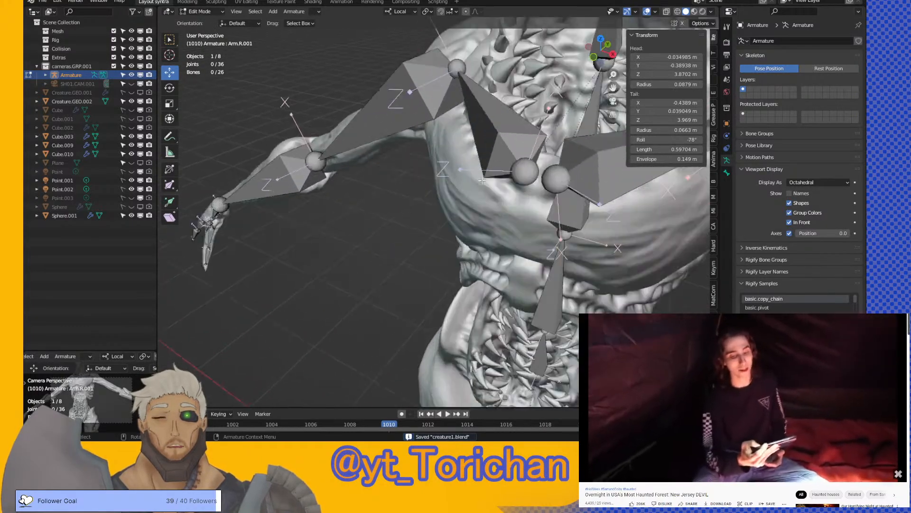
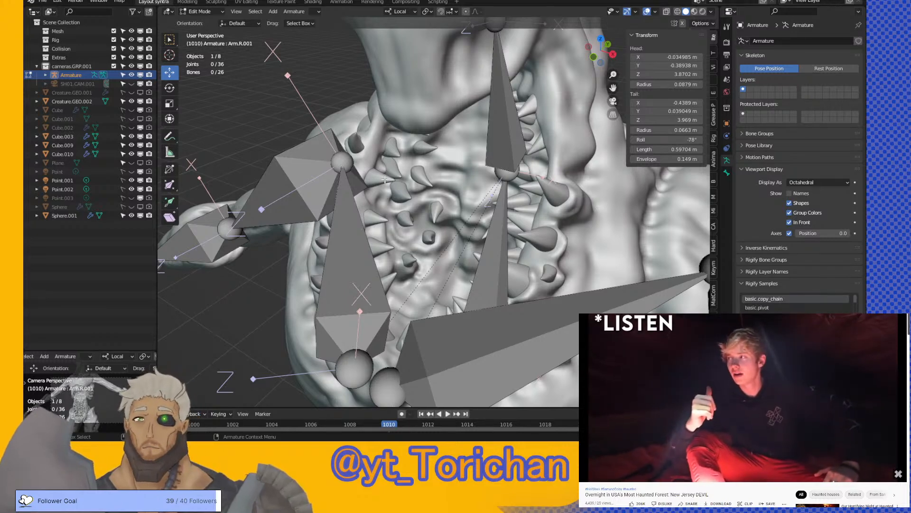
{"action": "mouse_move", "coordinate": [294, 214]}
{"action": "middle_mouse_down"}
{"action": "mouse_move", "coordinate": [404, 215]}
{"action": "mouse_move", "coordinate": [378, 265]}
{"action": "mouse_move", "coordinate": [375, 157]}
{"action": "middle_mouse_up"}
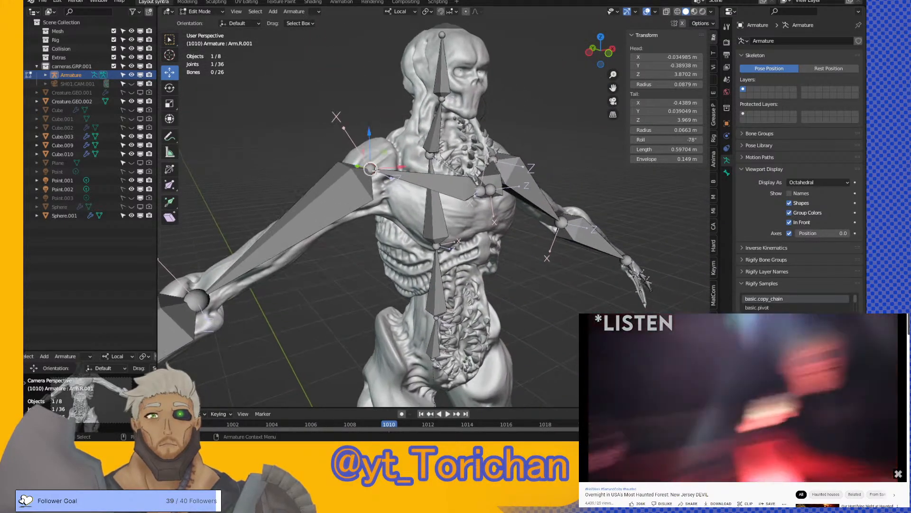
{"action": "left_click", "coordinate": [372, 148]}
{"action": "key", "text": "KP_Decimal"}
{"action": "middle_click_drag", "start_coordinate": [411, 251], "coordinate": [393, 217]}
{"action": "scroll", "coordinate": [393, 217], "scroll_direction": "up", "scroll_amount": 2}
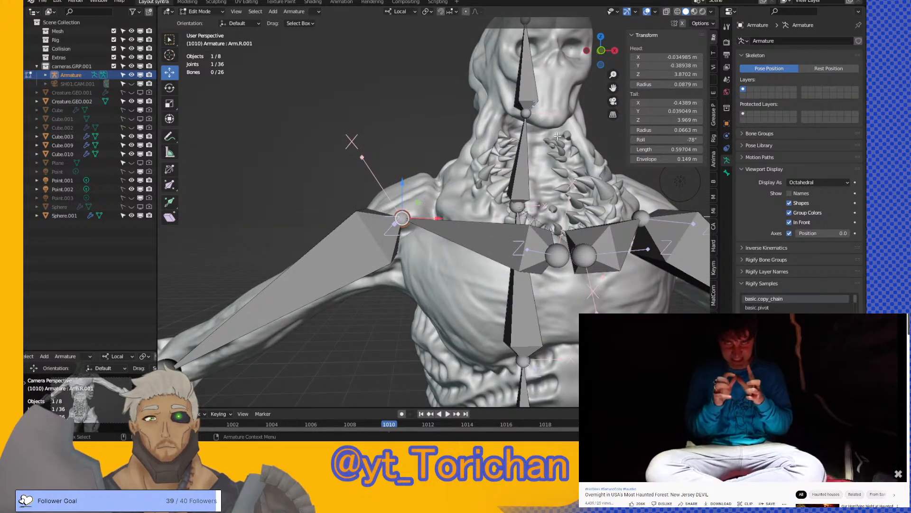
{"action": "scroll", "coordinate": [623, 53], "scroll_direction": "down", "scroll_amount": 3}
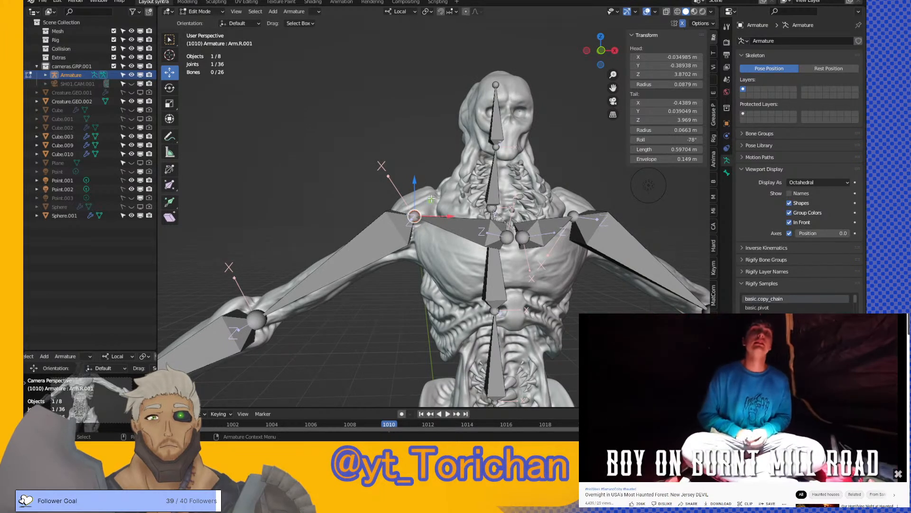
{"action": "key", "text": "g"}
{"action": "key", "text": "shift+y"}
{"action": "left_click", "coordinate": [441, 198]}
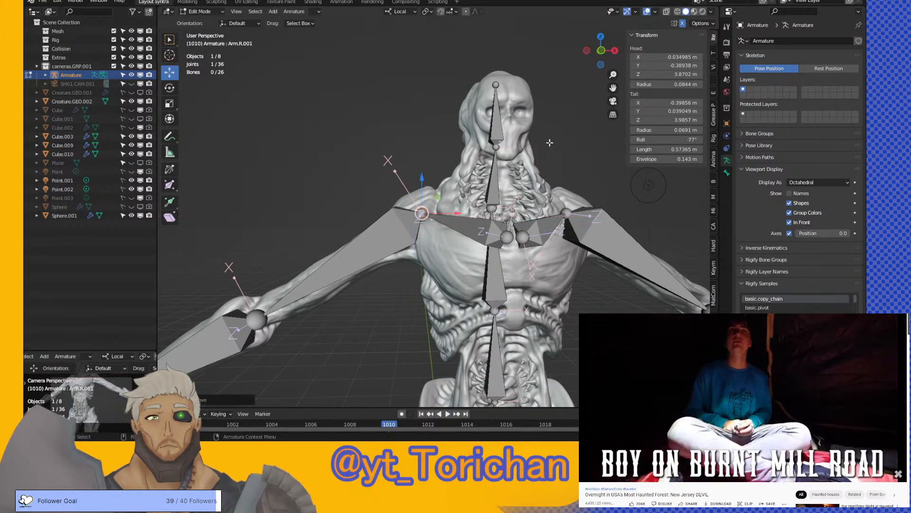
- Reposition the right shoulder joint to X about -0.449 m, Y about 0.050 m, Z about 3.940 m, and save the file
{"action": "scroll", "coordinate": [450, 218], "scroll_direction": "up", "scroll_amount": 4}
{"action": "middle_click_drag", "start_coordinate": [427, 228], "coordinate": [420, 210]}
{"action": "key", "text": "g"}
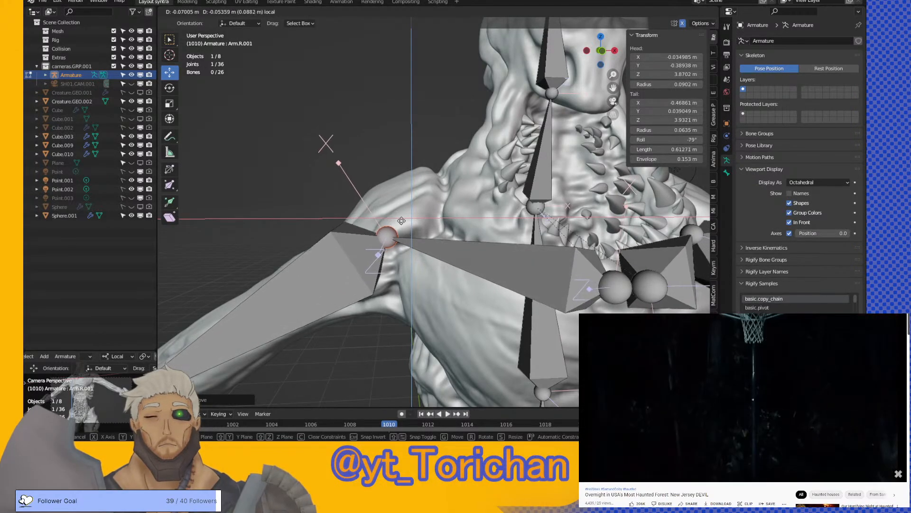
{"action": "left_click", "coordinate": [408, 221]}
{"action": "middle_click_drag", "start_coordinate": [369, 214], "coordinate": [662, 44]}
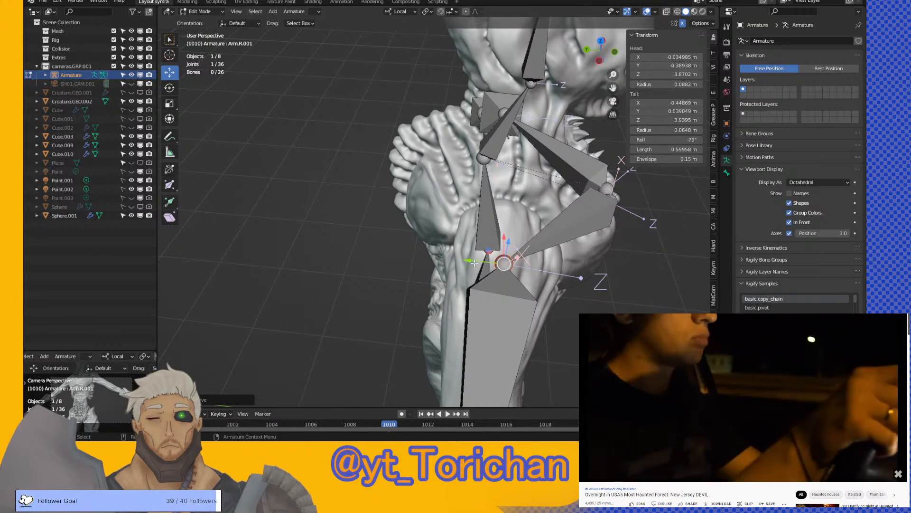
{"action": "left_click_drag", "start_coordinate": [493, 275], "coordinate": [493, 235]}
{"action": "key", "text": "ctrl+s"}
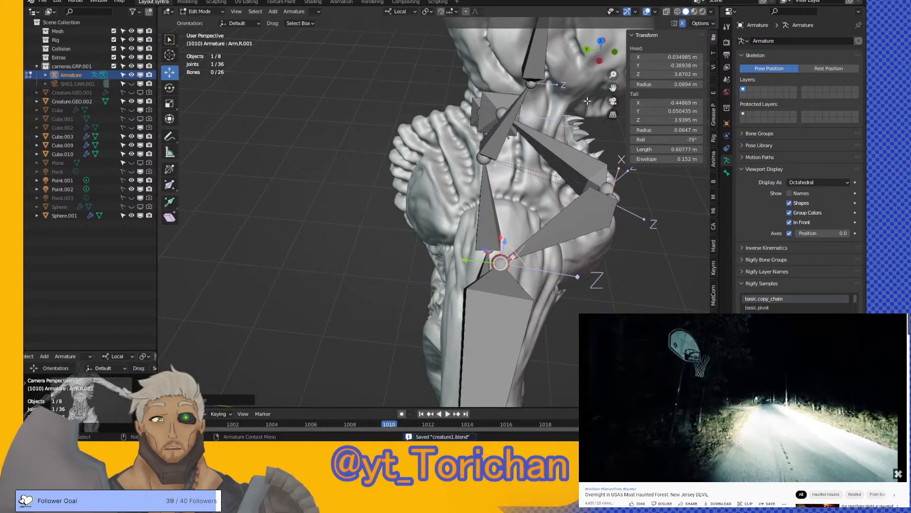
- Extrude a hip bone about 0.37 m long from the base of the spine into the left thigh, working in front view
{"action": "middle_click_drag", "start_coordinate": [560, 228], "coordinate": [447, 211]}
{"action": "scroll", "coordinate": [447, 211], "scroll_direction": "up", "scroll_amount": 3}
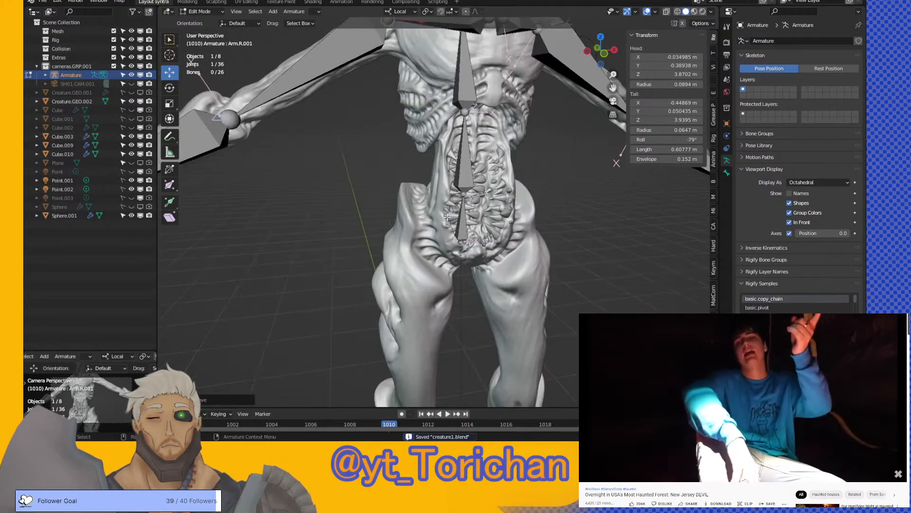
{"action": "left_click", "coordinate": [462, 243]}
{"action": "middle_click_drag", "start_coordinate": [462, 243], "coordinate": [412, 172]}
{"action": "left_click", "coordinate": [603, 57]}
{"action": "scroll", "coordinate": [473, 130], "scroll_direction": "down", "scroll_amount": 4}
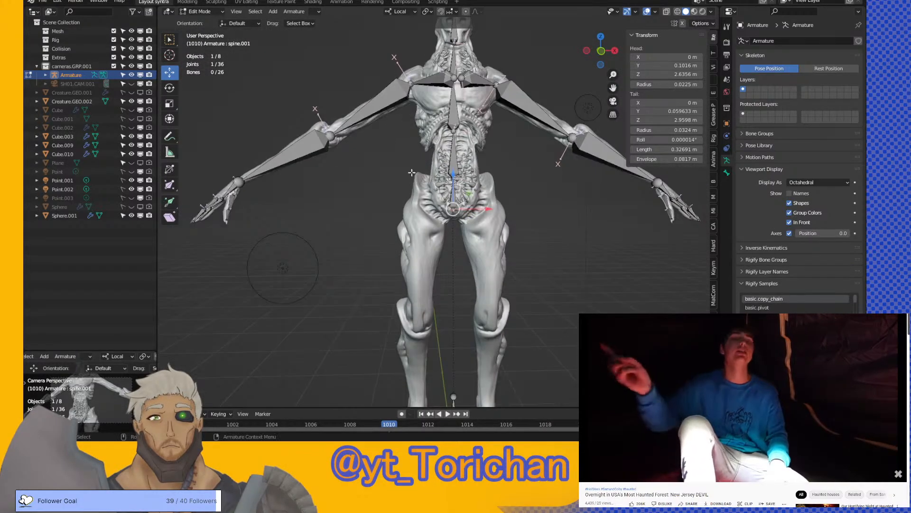
{"action": "left_click", "coordinate": [601, 49]}
{"action": "scroll", "coordinate": [553, 112], "scroll_direction": "up", "scroll_amount": 4}
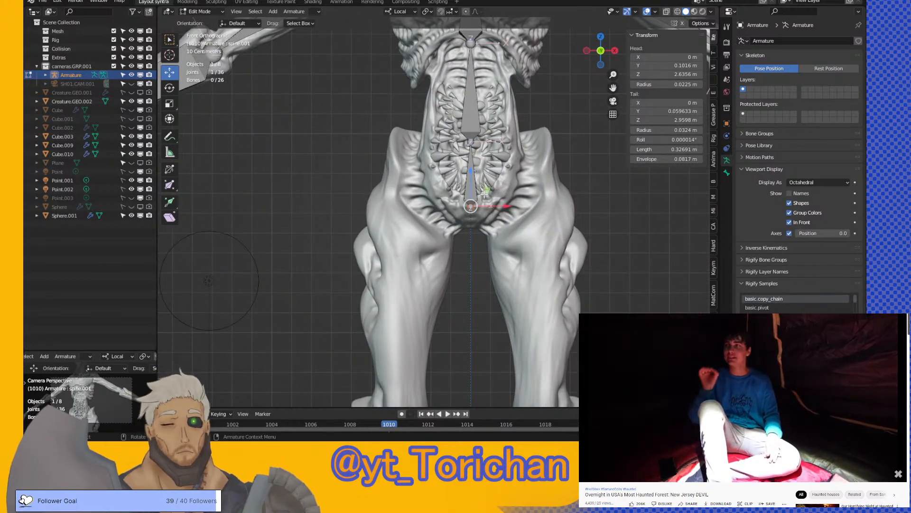
{"action": "key", "text": "e"}
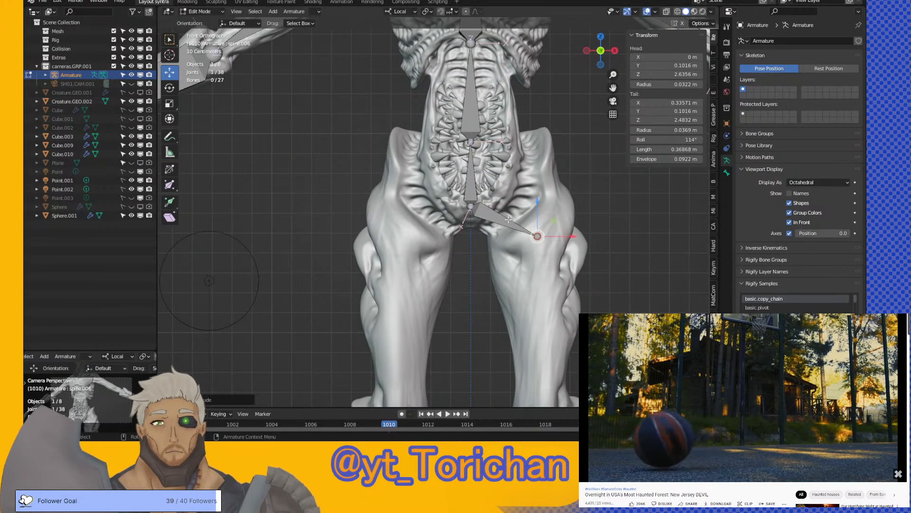
- Disconnect the new hip bone from its parent and raise its outer joint to X about 0.435 m, Z about 2.618 m
{"action": "left_click", "coordinate": [507, 218]}
{"action": "right_click", "coordinate": [507, 218]}
{"action": "mouse_move", "coordinate": [491, 247]}
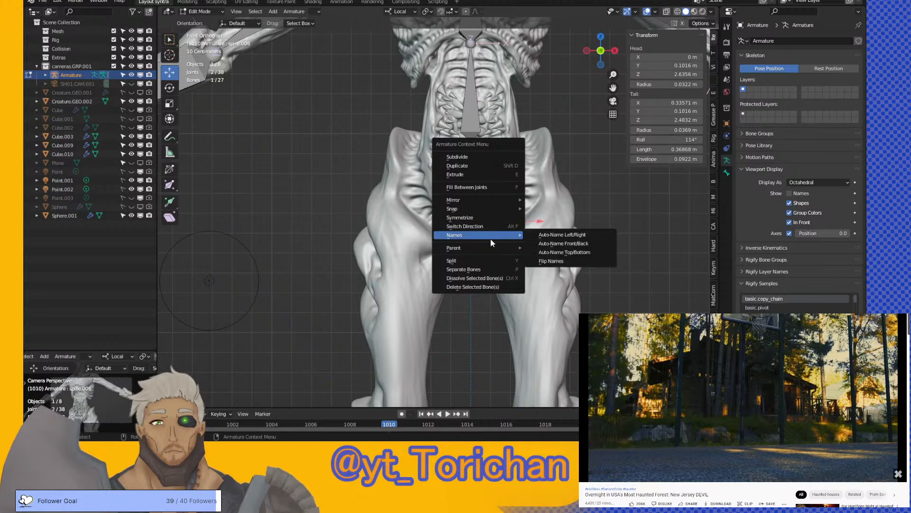
{"action": "left_click", "coordinate": [545, 257]}
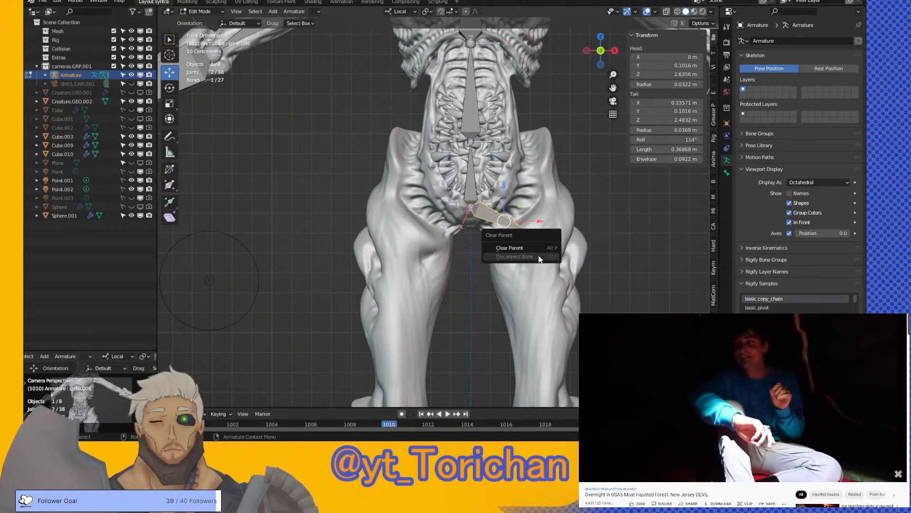
{"action": "key", "text": "Return"}
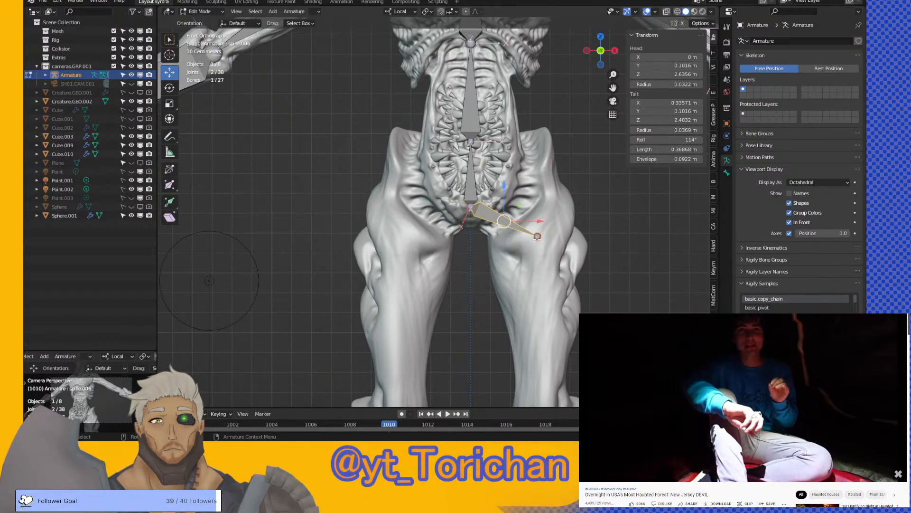
{"action": "left_click_drag", "start_coordinate": [540, 230], "coordinate": [559, 204]}
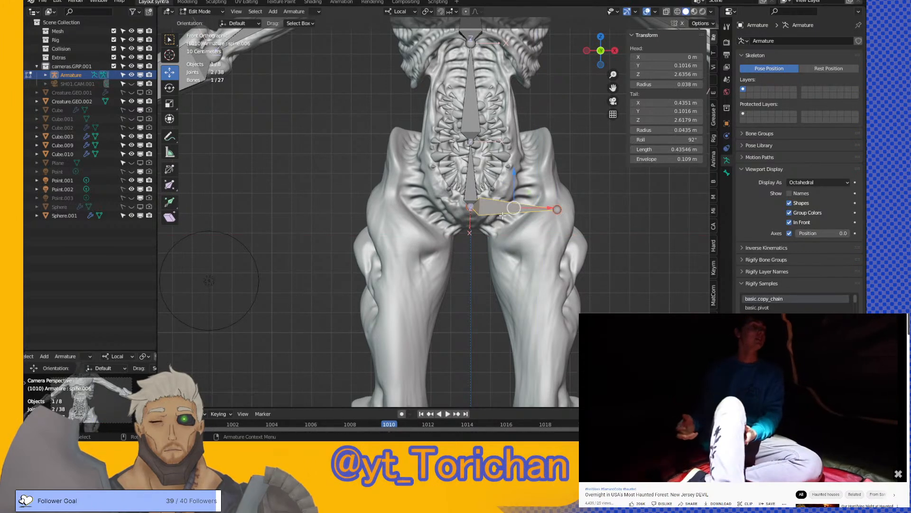
- Clear the hip bone's parent and move the whole bone about 0.128 m outward along its local axis, away from the spine
{"action": "left_click", "coordinate": [503, 215]}
{"action": "right_click", "coordinate": [502, 215]}
{"action": "mouse_move", "coordinate": [515, 215]}
{"action": "left_click", "coordinate": [540, 222]}
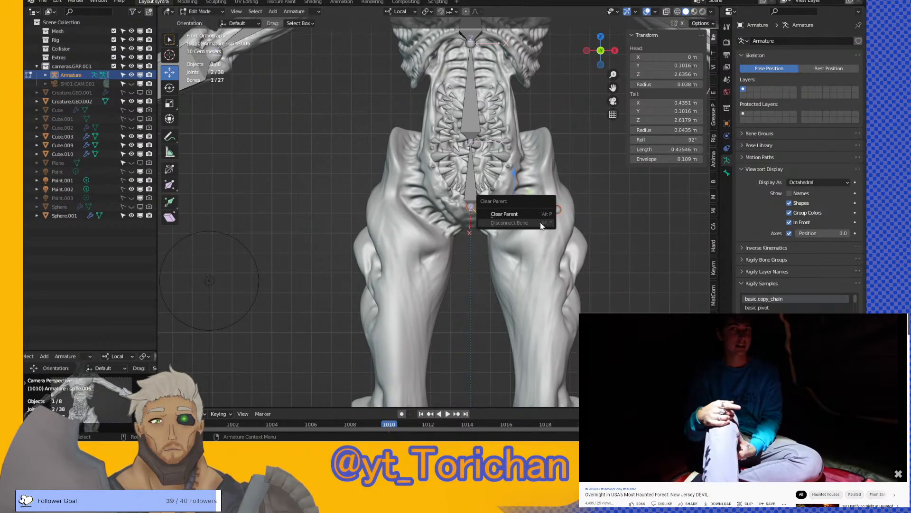
{"action": "left_click", "coordinate": [503, 215]}
{"action": "key", "text": "g"}
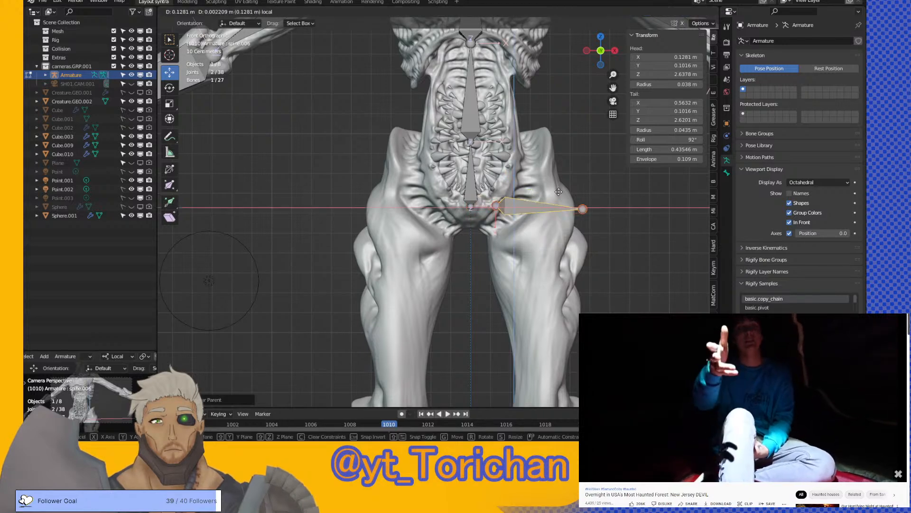
{"action": "left_click", "coordinate": [559, 192]}
- Clear the parents of the hip bone and the lowest spine bone, and parent the hip bone to that spine bone
{"action": "left_click", "coordinate": [476, 188], "text": "shift"}
{"action": "right_click", "coordinate": [494, 190]}
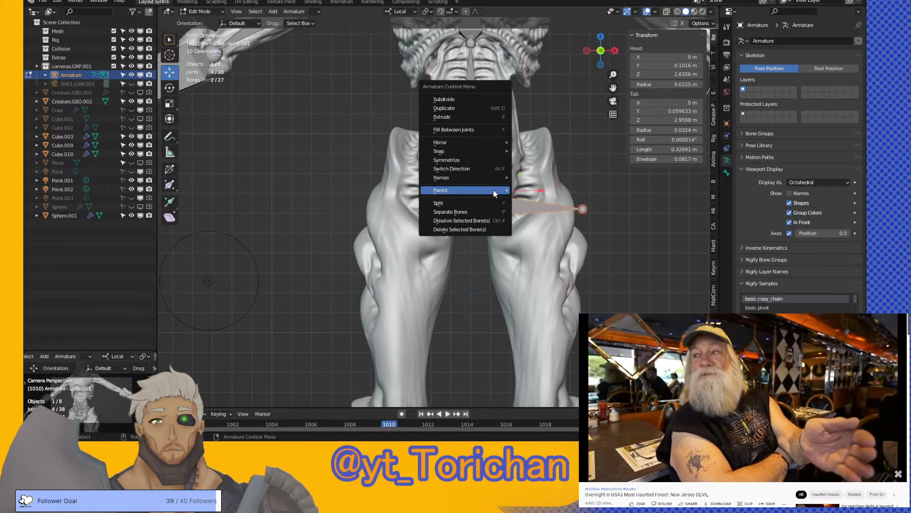
{"action": "mouse_move", "coordinate": [494, 190]}
{"action": "left_click", "coordinate": [535, 198]}
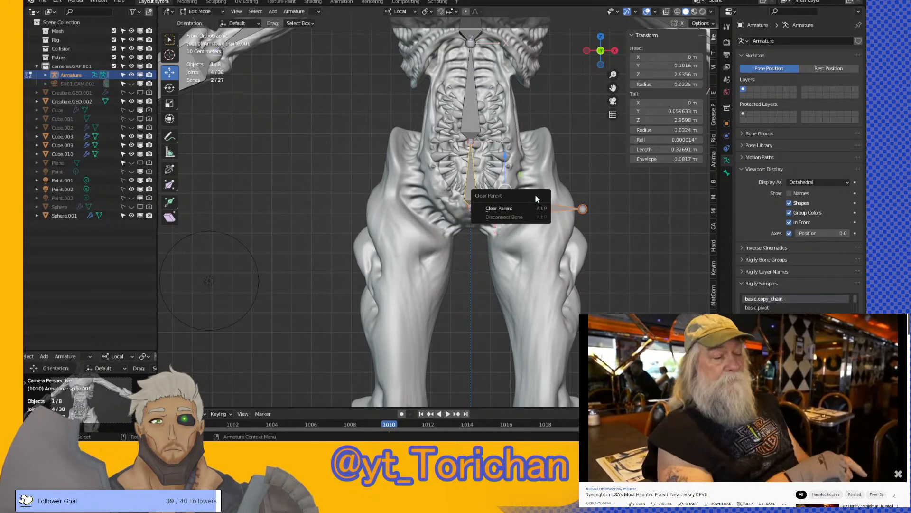
{"action": "left_click", "coordinate": [503, 208]}
{"action": "right_click", "coordinate": [477, 189]}
{"action": "mouse_move", "coordinate": [484, 188]}
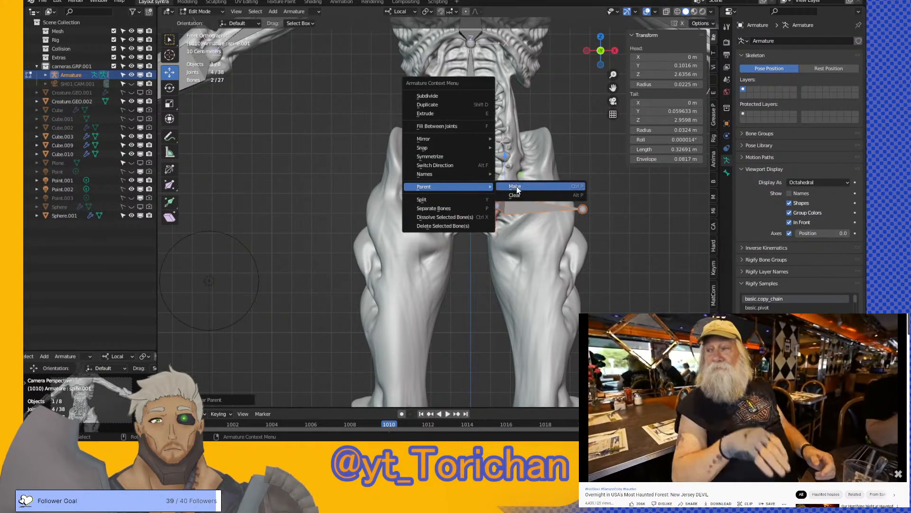
{"action": "left_click", "coordinate": [512, 189]}
{"action": "left_click", "coordinate": [515, 187]}
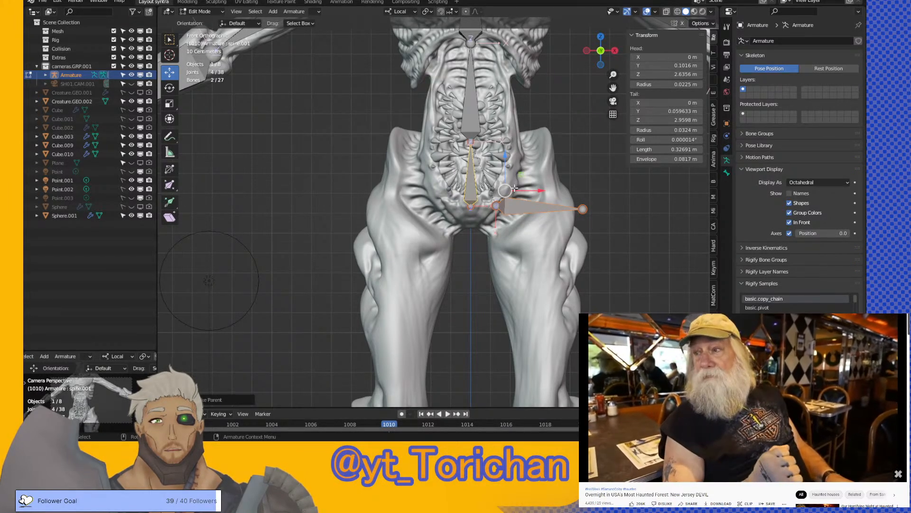
- Place the detached bone along the left thigh, head at X about 0.265 m, Z about 2.689 m and tail at X about 0.417 m, Z about 1.456 m
{"action": "left_click", "coordinate": [497, 205]}
{"action": "key", "text": "g"}
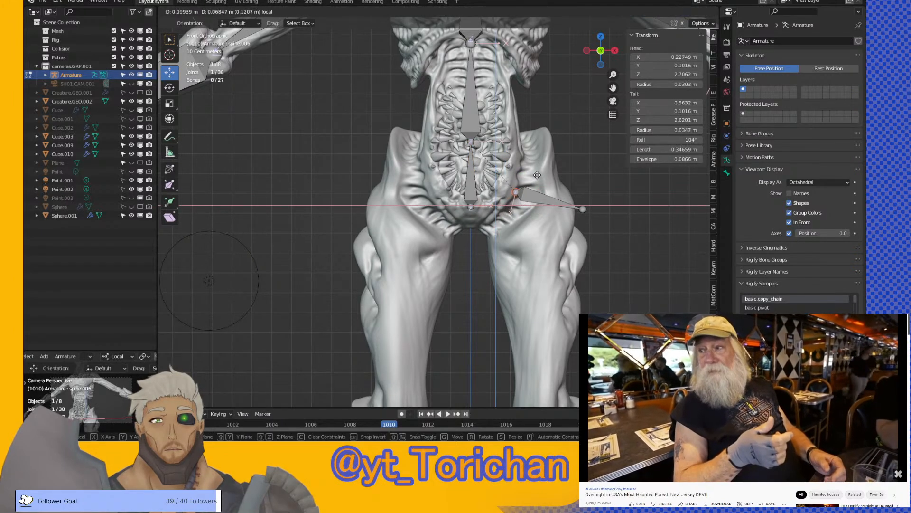
{"action": "left_click", "coordinate": [544, 179]}
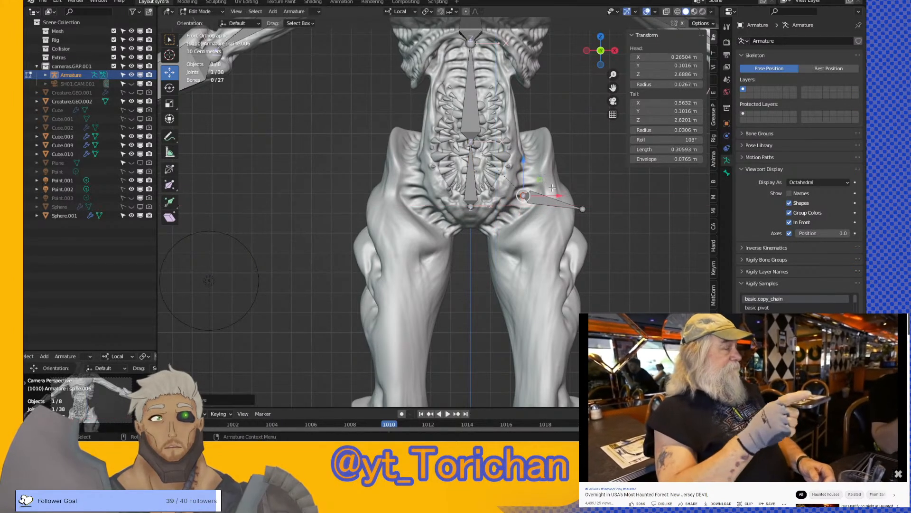
{"action": "scroll", "coordinate": [584, 209], "scroll_direction": "down", "scroll_amount": 2}
{"action": "middle_click_drag", "start_coordinate": [551, 240], "coordinate": [540, 158], "text": "shift"}
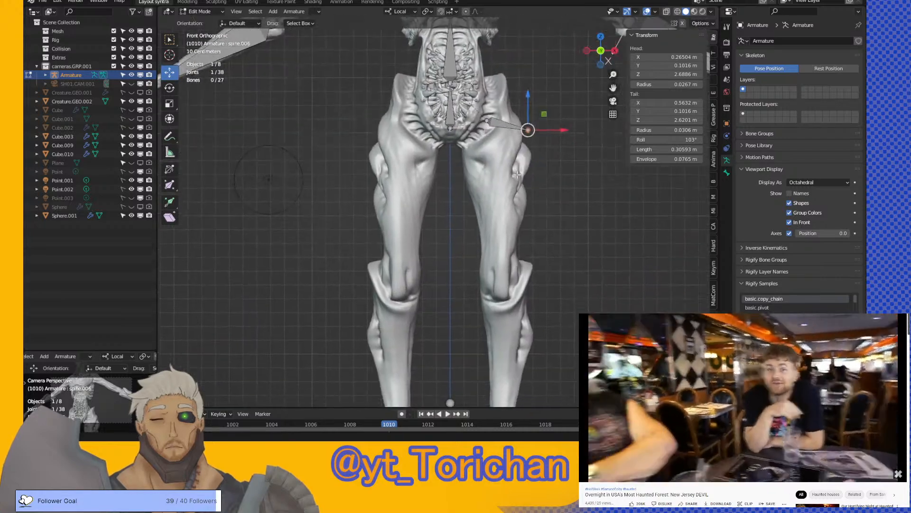
{"action": "left_click_drag", "start_coordinate": [545, 118], "coordinate": [525, 284]}
- Rename the left thigh bone as leg.L.001
{"action": "left_click", "coordinate": [509, 189]}
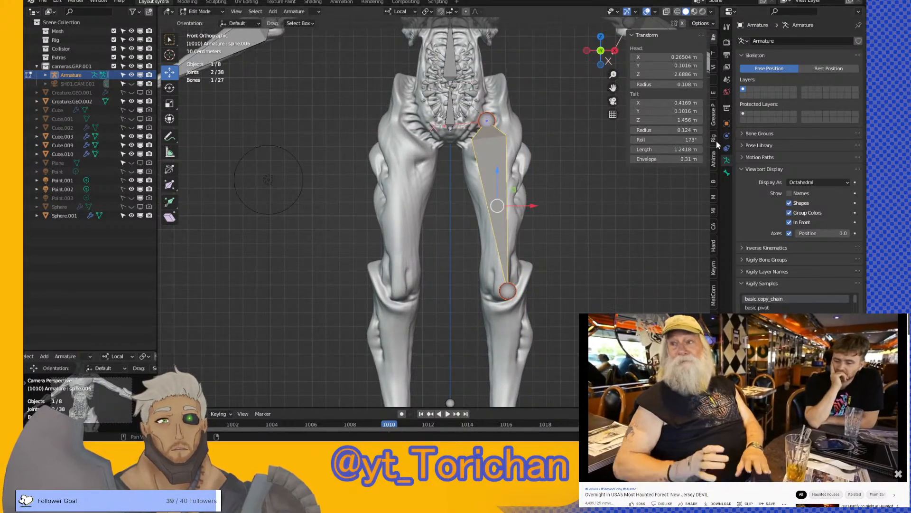
{"action": "left_click", "coordinate": [726, 173]}
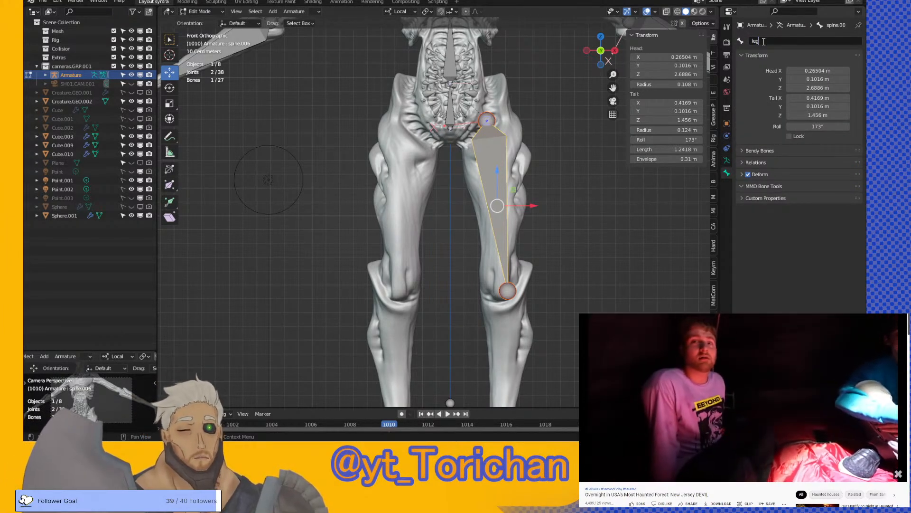
{"action": "left_click", "coordinate": [763, 41]}
{"action": "type", "text": "leg.L.001"}
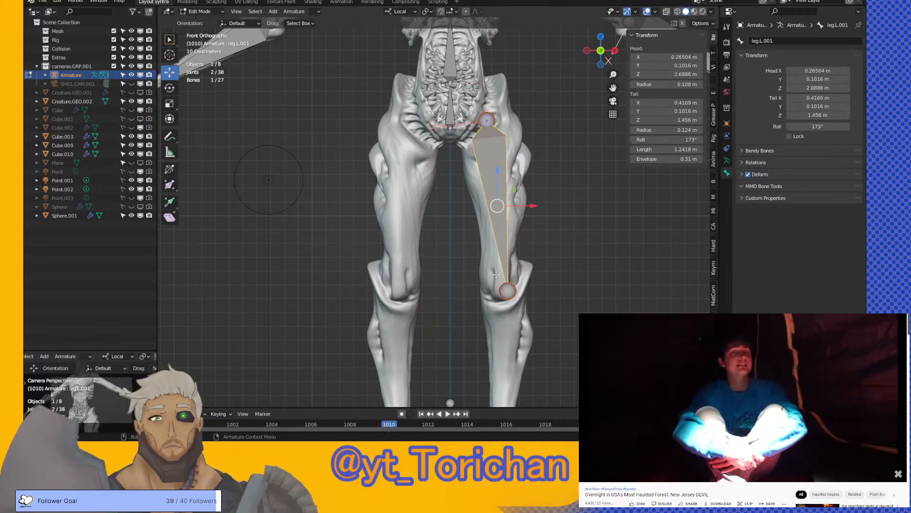
- Shift the left knee joint inward to X about 0.376 m, Z about 1.478 m
{"action": "left_click", "coordinate": [507, 290]}
{"action": "middle_click_drag", "start_coordinate": [500, 284], "coordinate": [499, 257], "text": "shift"}
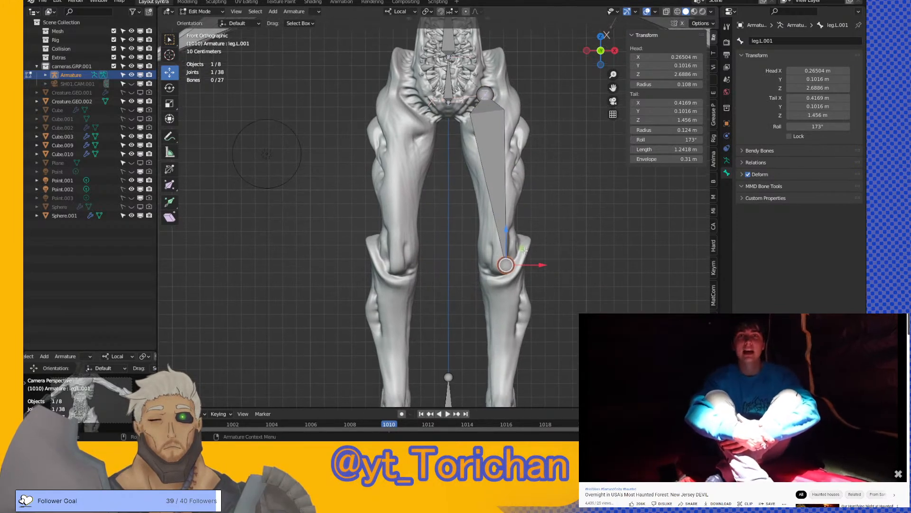
{"action": "key", "text": "g"}
{"action": "left_click", "coordinate": [517, 249]}
- Extrude a shin bone from the knee to the ankle at Z about 0.448 m, and a foot bone about 0.43 m long down to the ground
{"action": "middle_click_drag", "start_coordinate": [488, 318], "coordinate": [473, 179], "text": "shift"}
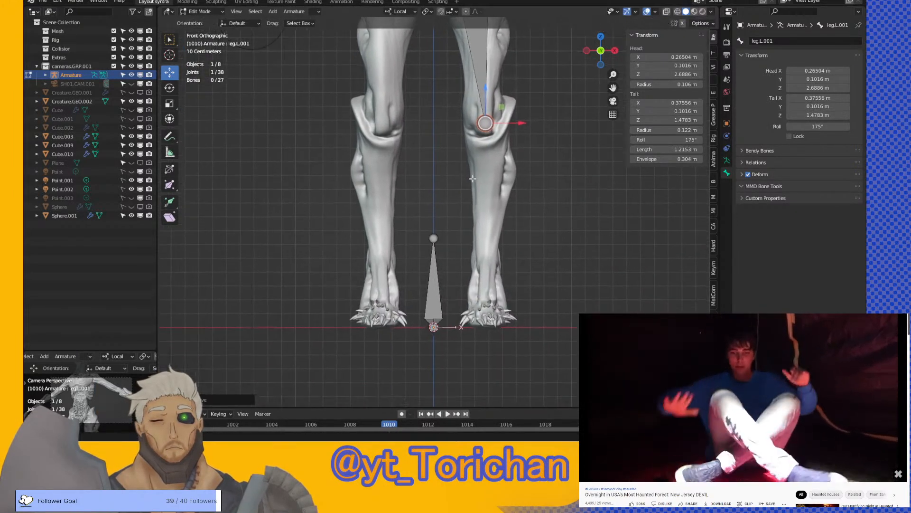
{"action": "key", "text": "e"}
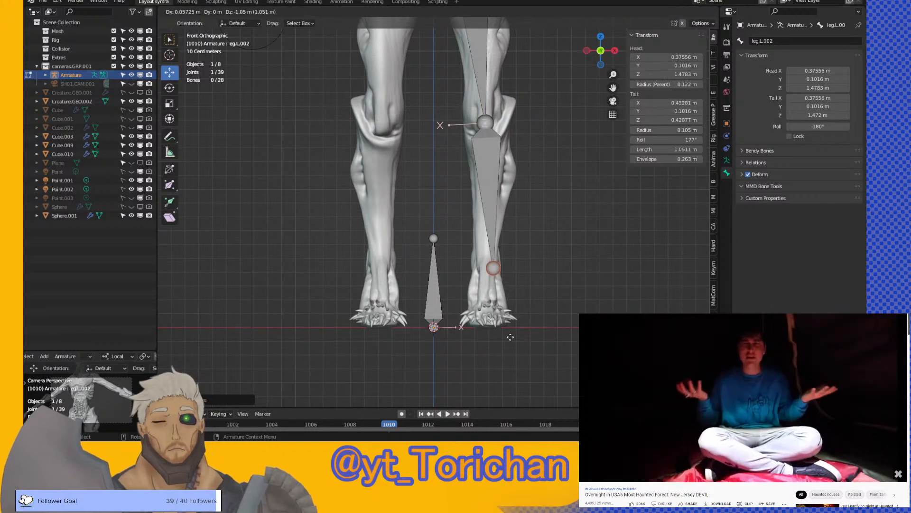
{"action": "left_click", "coordinate": [505, 328]}
{"action": "key", "text": "e"}
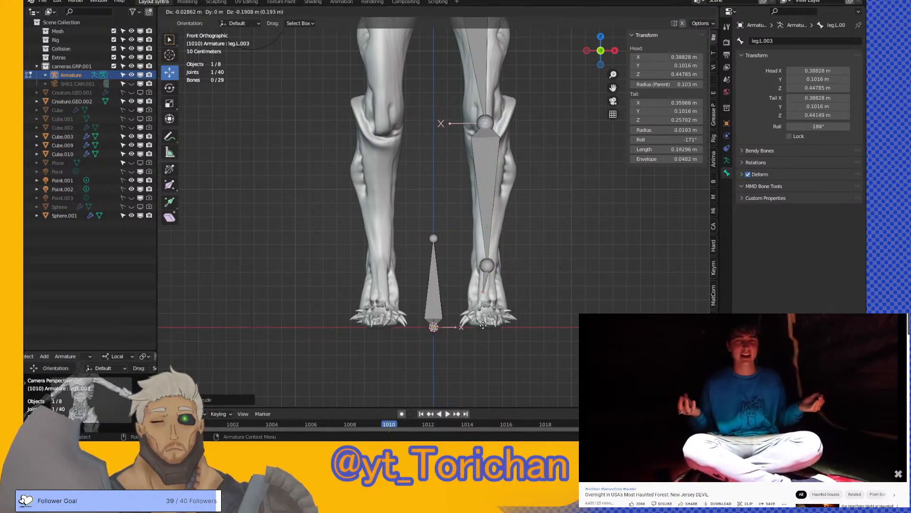
{"action": "left_click", "coordinate": [488, 355]}
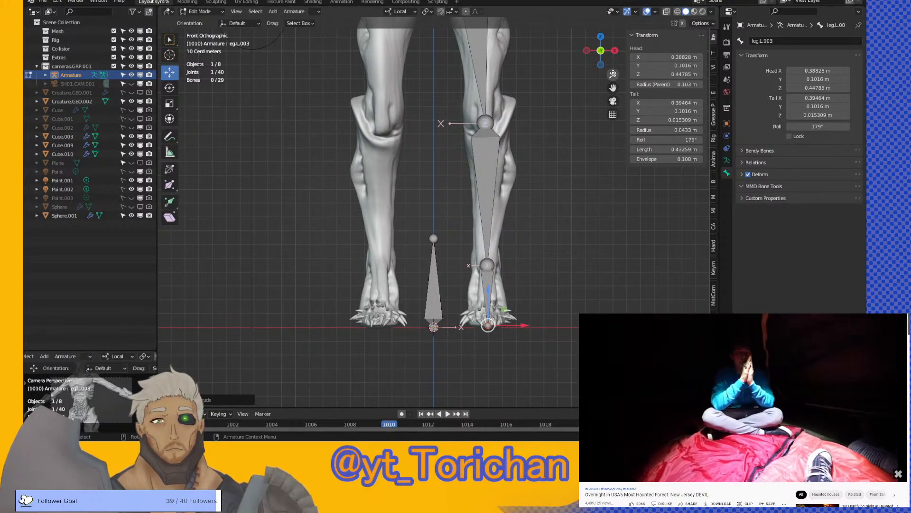
- In right view, move the knee joint forward to Y about -0.140 m and the ankle joint back to Y about 0.157 m
{"action": "left_click", "coordinate": [615, 52]}
{"action": "left_click", "coordinate": [459, 122]}
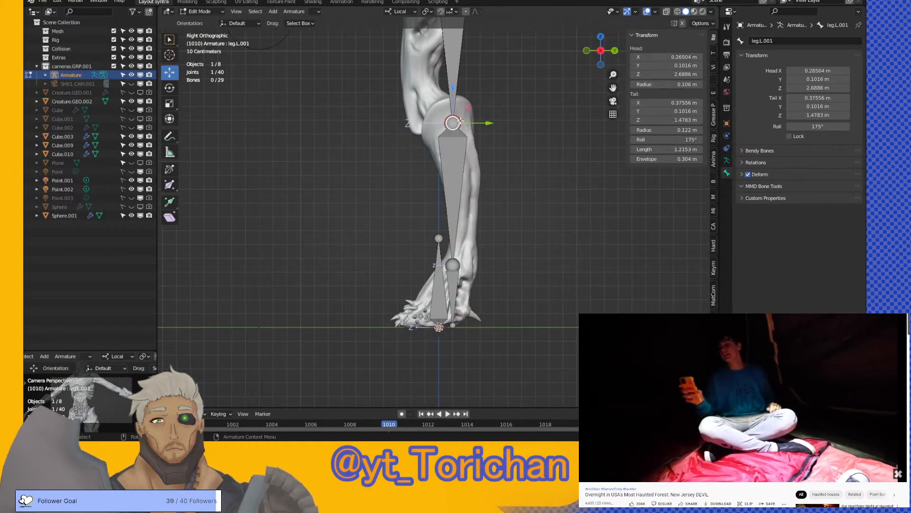
{"action": "left_click_drag", "start_coordinate": [469, 123], "coordinate": [436, 123]}
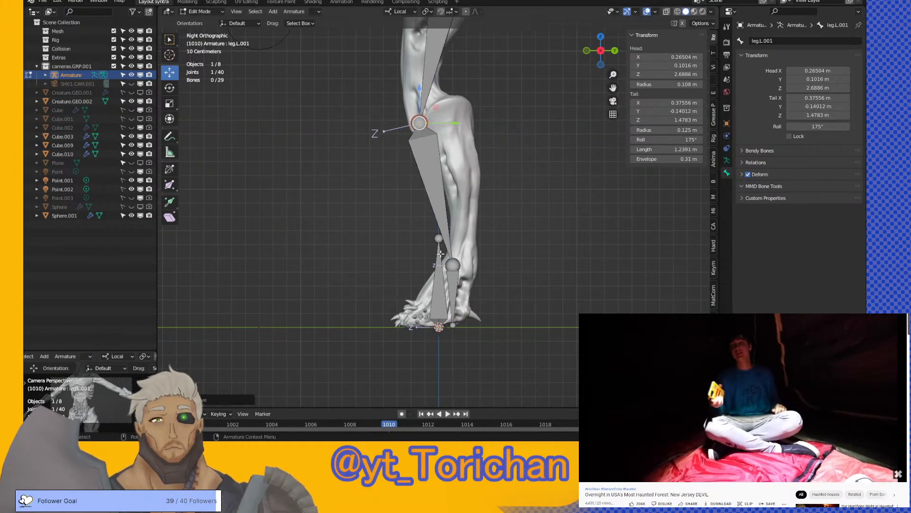
{"action": "left_click", "coordinate": [451, 264]}
{"action": "scroll", "coordinate": [451, 265], "scroll_direction": "up", "scroll_amount": 3}
{"action": "left_click_drag", "start_coordinate": [482, 307], "coordinate": [497, 306]}
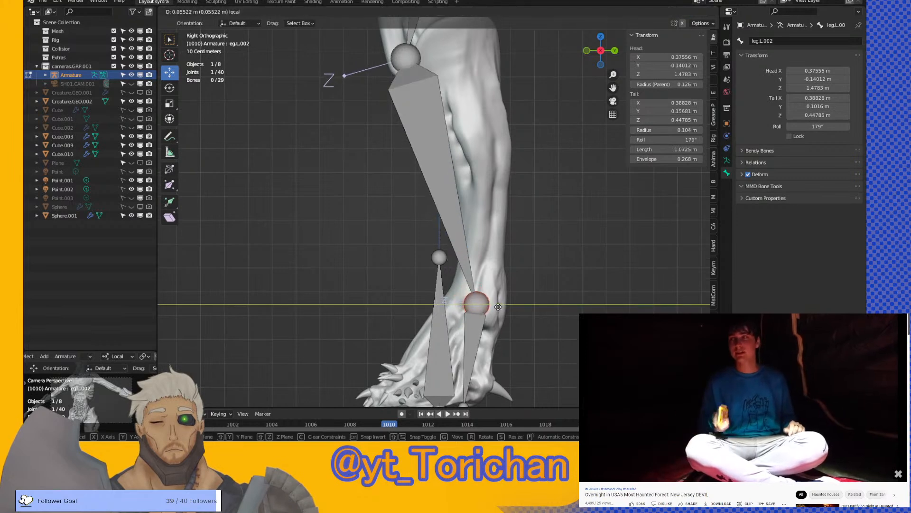
- Move the foot bone's lower joint forward toward the toes, to Y about -0.093 m
{"action": "scroll", "coordinate": [484, 313], "scroll_direction": "down", "scroll_amount": 3, "text": "shift"}
{"action": "left_click", "coordinate": [466, 325]}
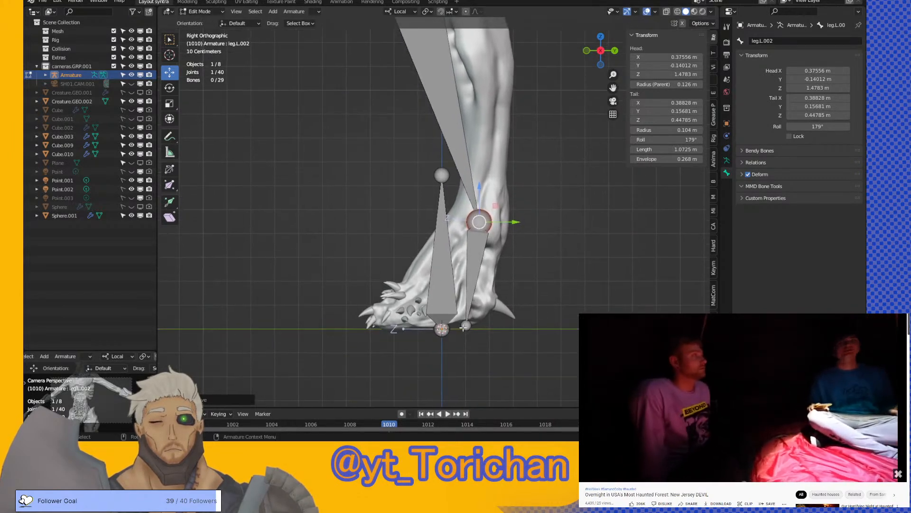
{"action": "left_click_drag", "start_coordinate": [467, 325], "coordinate": [437, 323]}
{"action": "middle_click_drag", "start_coordinate": [452, 246], "coordinate": [446, 256], "text": "shift"}
- Try a head Z of 0 m for the foot bone, and undo the change
{"action": "left_click", "coordinate": [638, 74]}
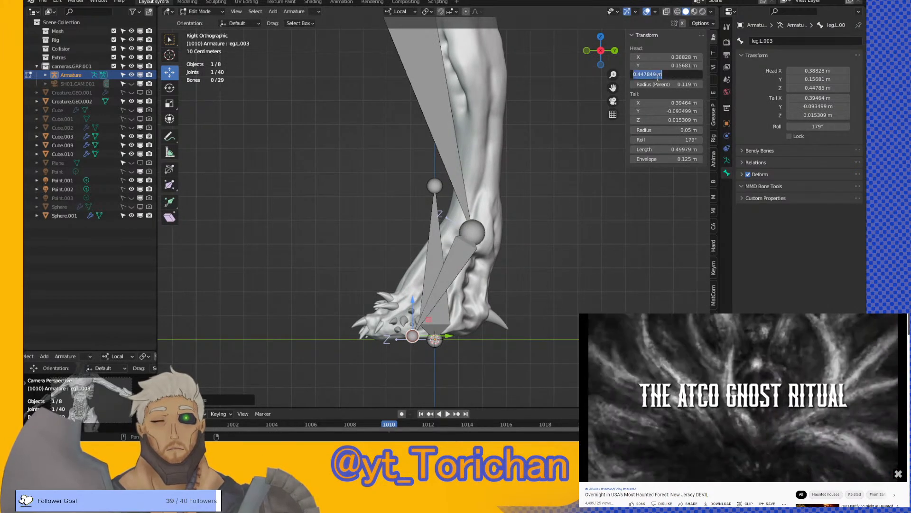
{"action": "type", "text": "0"}
{"action": "key", "text": "Return"}
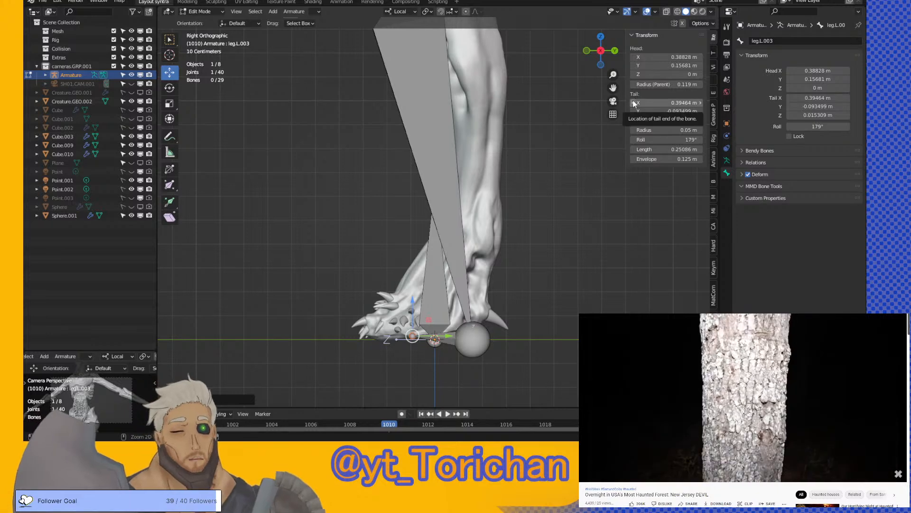
{"action": "key", "text": "ctrl+z"}
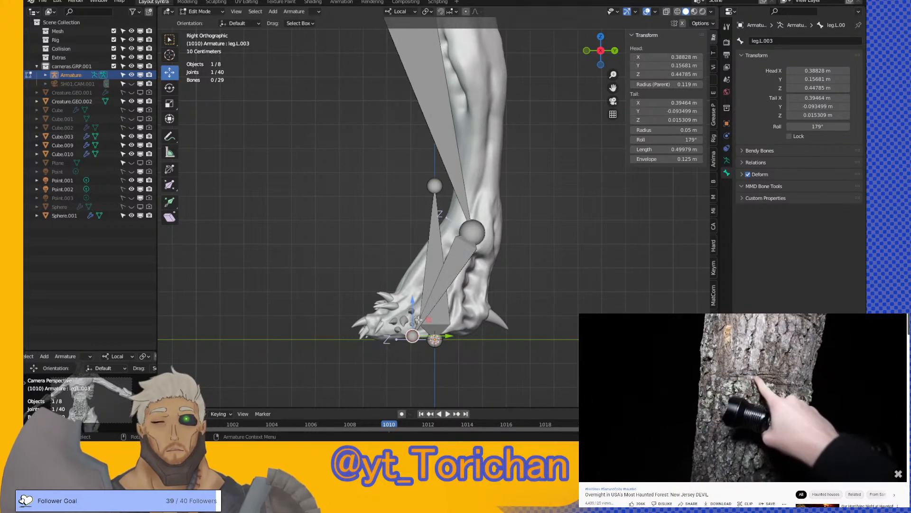
- Move the ankle joint to Y about 0.194 m, Z about 0.485 m, keeping its X position locked
{"action": "left_click", "coordinate": [472, 233]}
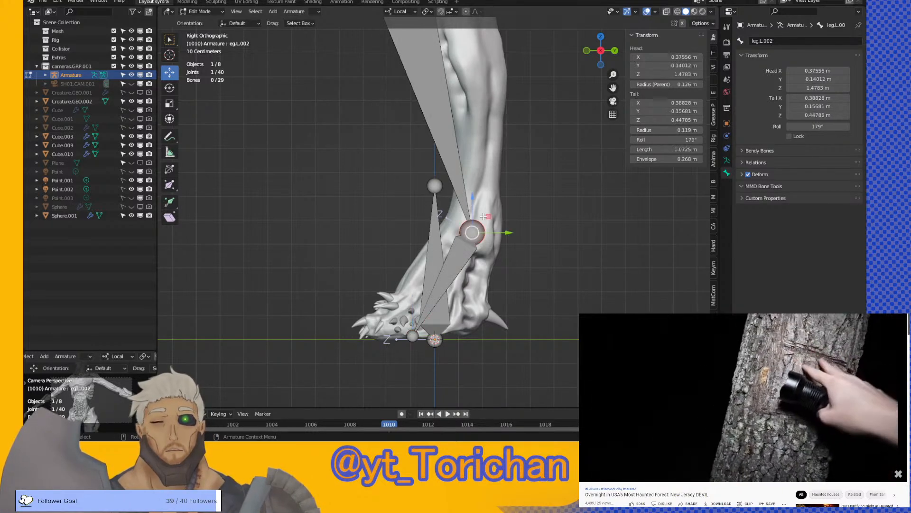
{"action": "key", "text": "g"}
{"action": "key", "text": "shift+x"}
{"action": "left_click", "coordinate": [506, 206]}
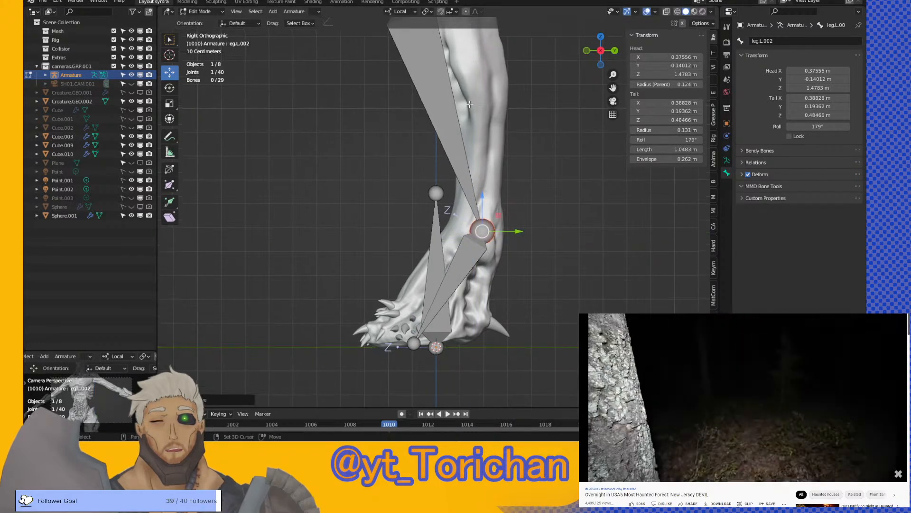
- Raise the knee joint to Y about -0.135 m, Z about 1.550 m, keeping its X position locked
{"action": "middle_click_drag", "start_coordinate": [462, 66], "coordinate": [472, 258], "text": "shift"}
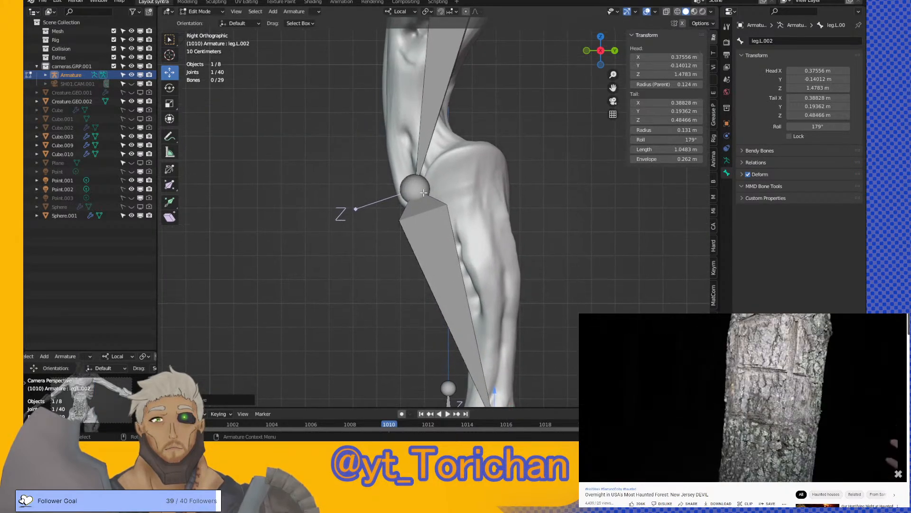
{"action": "left_click", "coordinate": [430, 186]}
{"action": "key", "text": "g"}
{"action": "key", "text": "shift+x"}
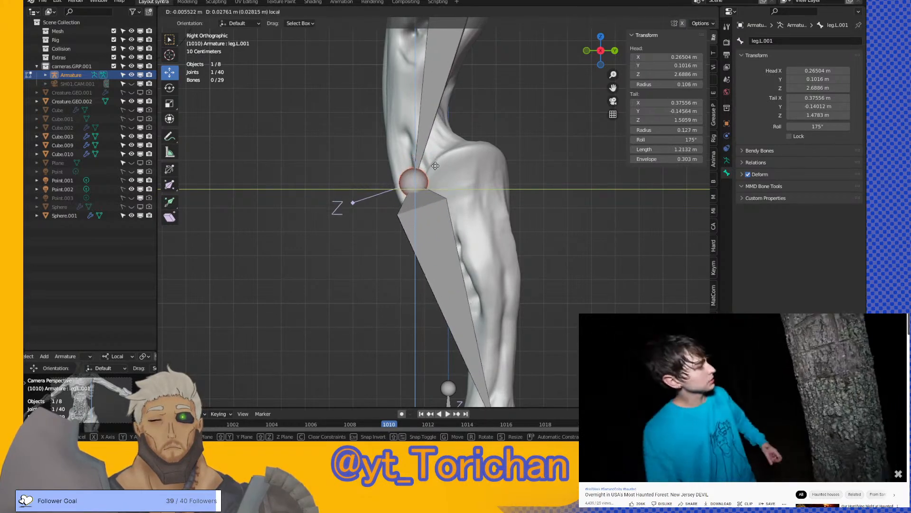
{"action": "left_click", "coordinate": [420, 166]}
- Move the shin bone's lower joint up behind the knee to Y about 0.138 m, Z about 1.412 m, with X locked
{"action": "middle_click_drag", "start_coordinate": [489, 393], "coordinate": [471, 278], "text": "shift"}
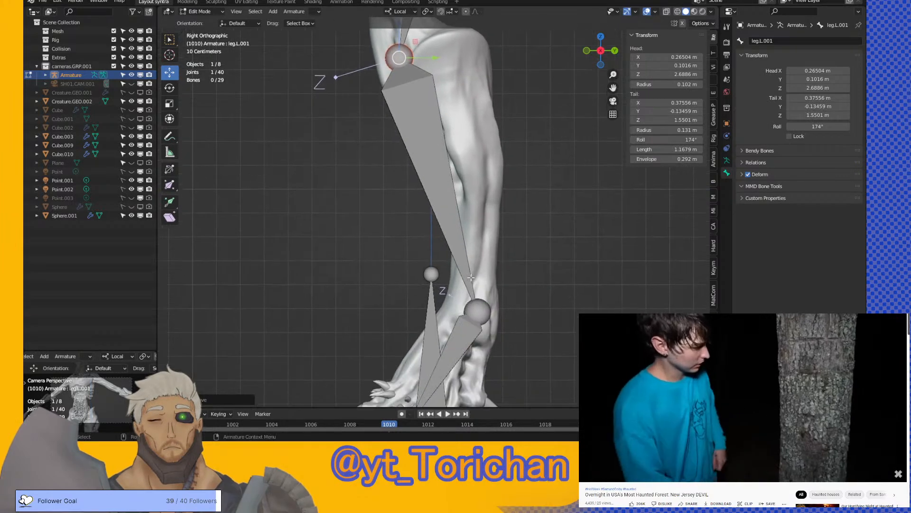
{"action": "left_click", "coordinate": [474, 307]}
{"action": "scroll", "coordinate": [477, 302], "scroll_direction": "down", "scroll_amount": 2}
{"action": "key", "text": "g"}
{"action": "key", "text": "shift+x"}
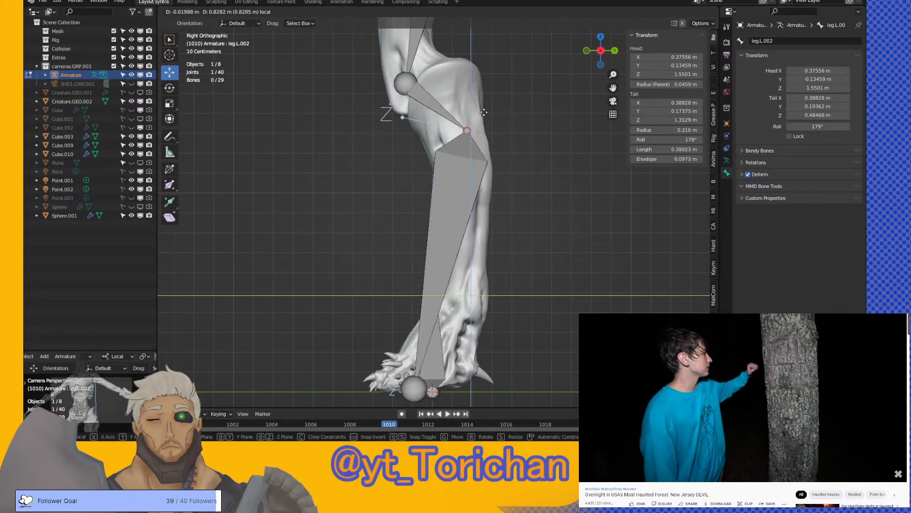
{"action": "key", "text": "Escape"}
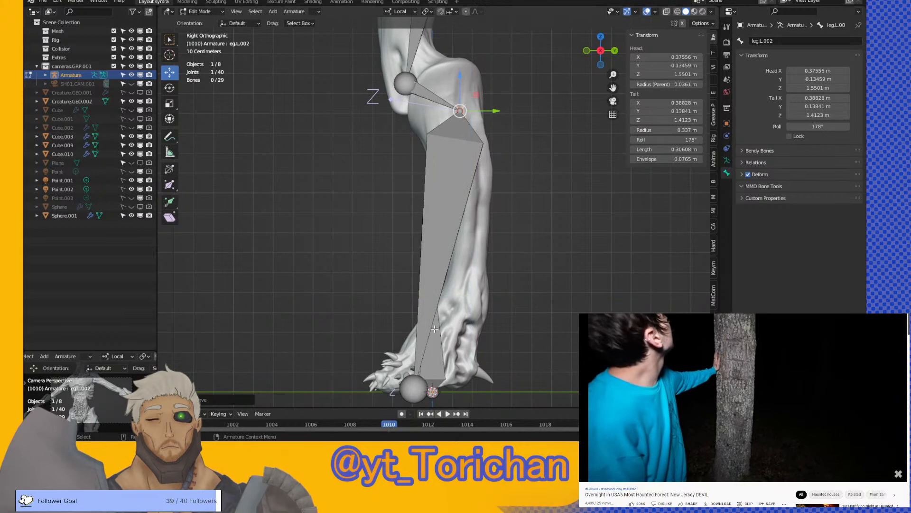
- Move the shin bone's lower joint into the ankle at Y about 0.156 m, Z about 0.424 m, with X locked
{"action": "left_click", "coordinate": [415, 382]}
{"action": "key", "text": "g"}
{"action": "key", "text": "shift+x"}
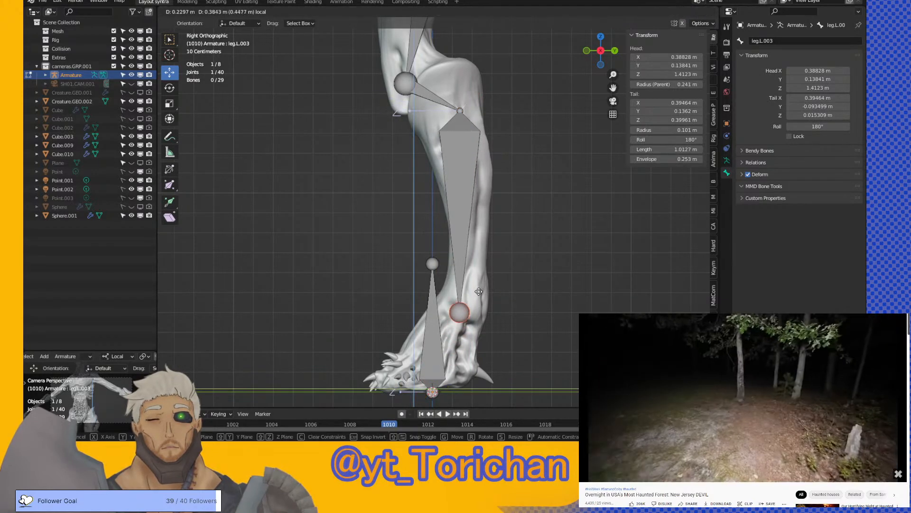
{"action": "left_click", "coordinate": [483, 288]}
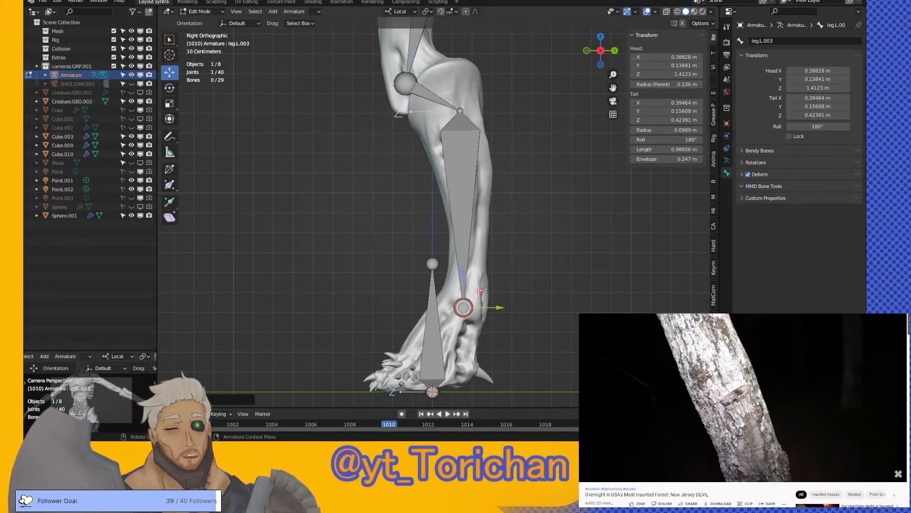
- Extrude a foot bone from the ankle to Y about -0.100 m, Z about 0.037 m, and shift its tip to X about 0.431 m
{"action": "key", "text": "e"}
{"action": "left_click", "coordinate": [424, 399]}
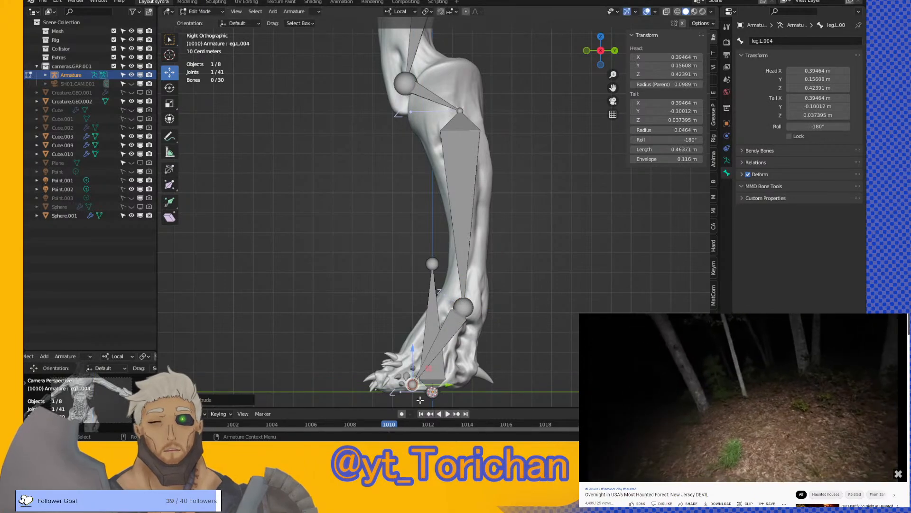
{"action": "middle_click_drag", "start_coordinate": [423, 399], "coordinate": [454, 281]}
{"action": "scroll", "coordinate": [464, 282], "scroll_direction": "up", "scroll_amount": 1}
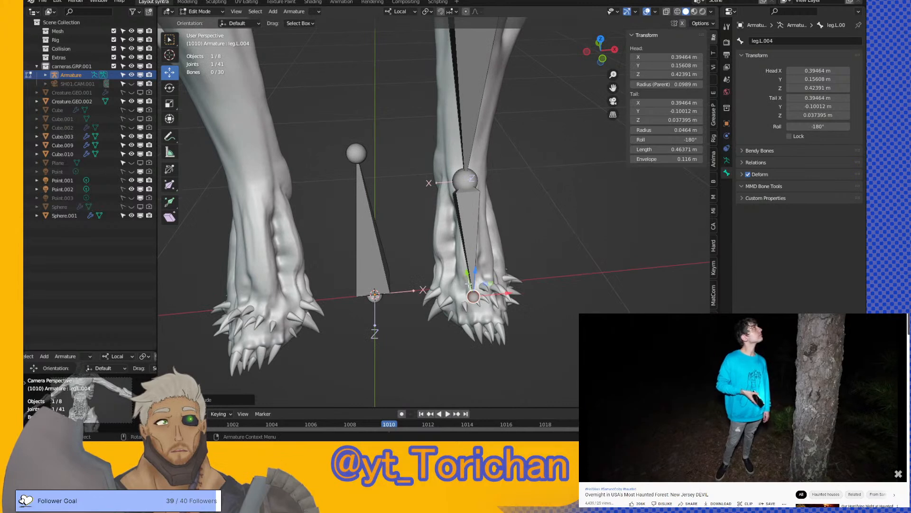
{"action": "left_click_drag", "start_coordinate": [490, 290], "coordinate": [507, 294]}
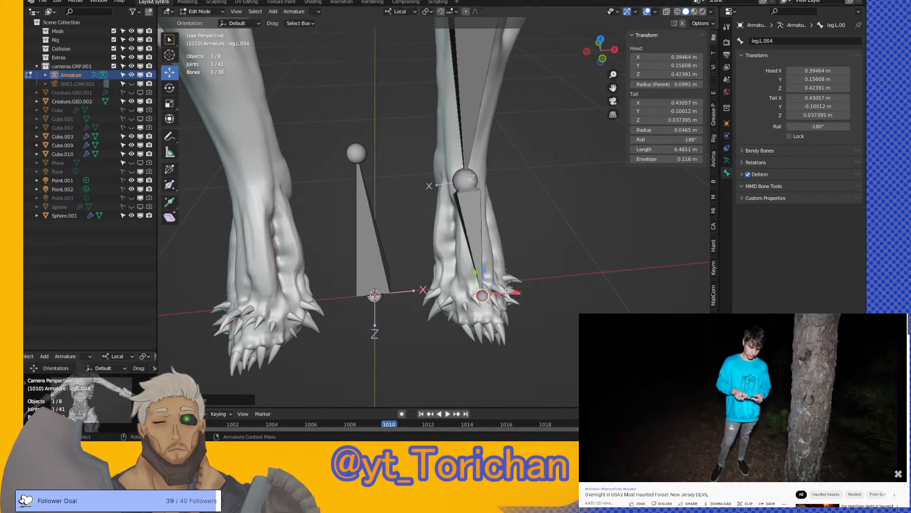
- Shift the left ankle joint to X about 0.384 m and the foot bone's tip to X about 0.392 m
{"action": "middle_click_drag", "start_coordinate": [467, 178], "coordinate": [481, 214]}
{"action": "left_click", "coordinate": [481, 213]}
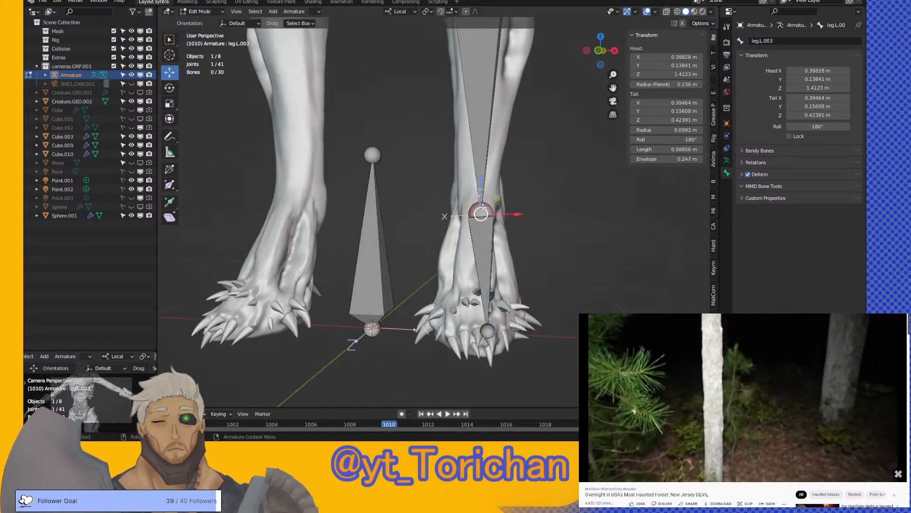
{"action": "left_click_drag", "start_coordinate": [514, 213], "coordinate": [509, 214]}
{"action": "scroll", "coordinate": [509, 214], "scroll_direction": "down", "scroll_amount": 1}
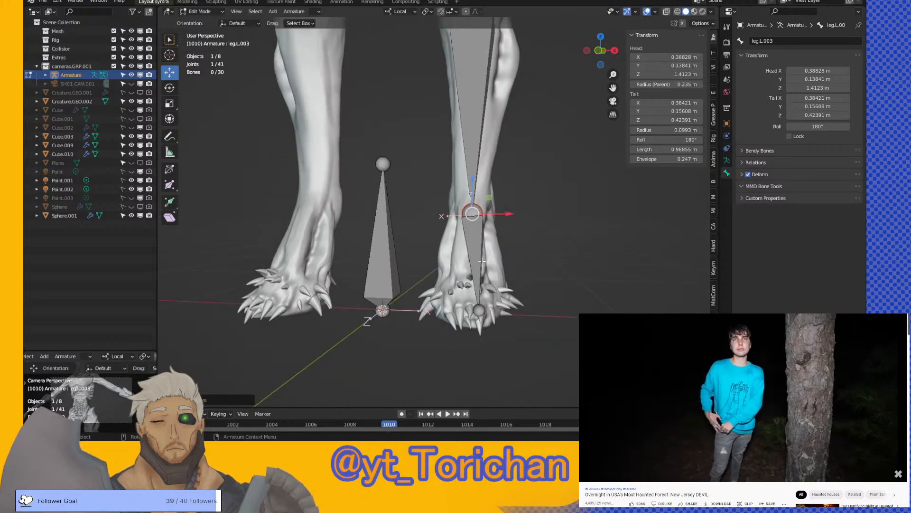
{"action": "left_click_drag", "start_coordinate": [506, 311], "coordinate": [491, 311]}
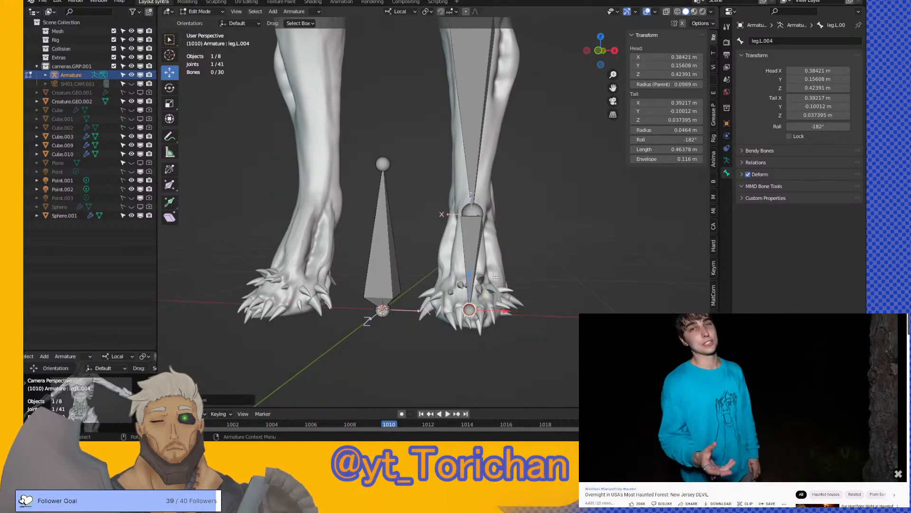
- Shift the joint behind the left knee outward along X to about 0.437 m
{"action": "scroll", "coordinate": [452, 215], "scroll_direction": "up", "scroll_amount": 5, "text": "shift"}
{"action": "scroll", "coordinate": [452, 215], "scroll_direction": "up", "scroll_amount": 3, "text": "shift"}
{"action": "middle_click_drag", "start_coordinate": [452, 214], "coordinate": [342, 286]}
{"action": "left_click", "coordinate": [430, 266]}
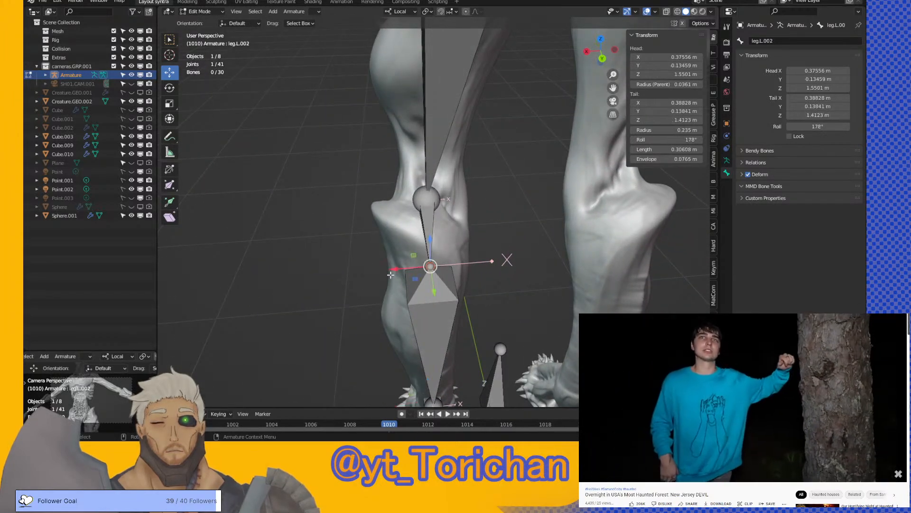
{"action": "middle_click_drag", "start_coordinate": [430, 266], "coordinate": [397, 297]}
{"action": "left_click_drag", "start_coordinate": [398, 274], "coordinate": [384, 274]}
- Shift the left knee joint along X to about 0.370 m
{"action": "left_click", "coordinate": [432, 194]}
{"action": "middle_click_drag", "start_coordinate": [432, 194], "coordinate": [382, 207]}
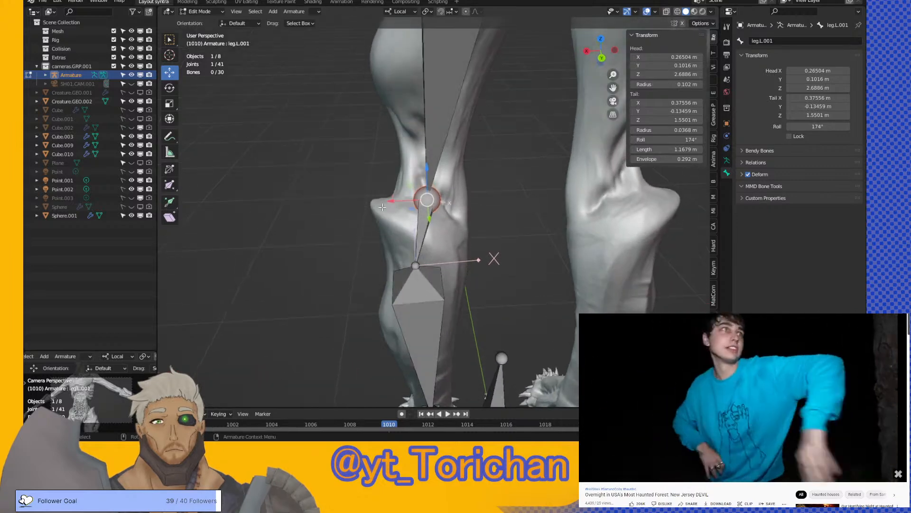
{"action": "left_click_drag", "start_coordinate": [400, 201], "coordinate": [402, 201]}
{"action": "mouse_move", "coordinate": [402, 202]}
{"action": "middle_mouse_down"}
{"action": "mouse_move", "coordinate": [386, 147]}
{"action": "mouse_move", "coordinate": [398, 186]}
{"action": "middle_mouse_up"}
- Move the left thigh bone's upper joint outward along X to about 0.299 m
{"action": "left_click", "coordinate": [435, 137]}
{"action": "scroll", "coordinate": [434, 136], "scroll_direction": "down", "scroll_amount": 3}
{"action": "middle_click_drag", "start_coordinate": [448, 121], "coordinate": [531, 218]}
{"action": "left_click", "coordinate": [429, 72]}
{"action": "key", "text": "g"}
{"action": "key", "text": "x"}
{"action": "left_click", "coordinate": [399, 75]}
{"action": "scroll", "coordinate": [531, 217], "scroll_direction": "up", "scroll_amount": 3}
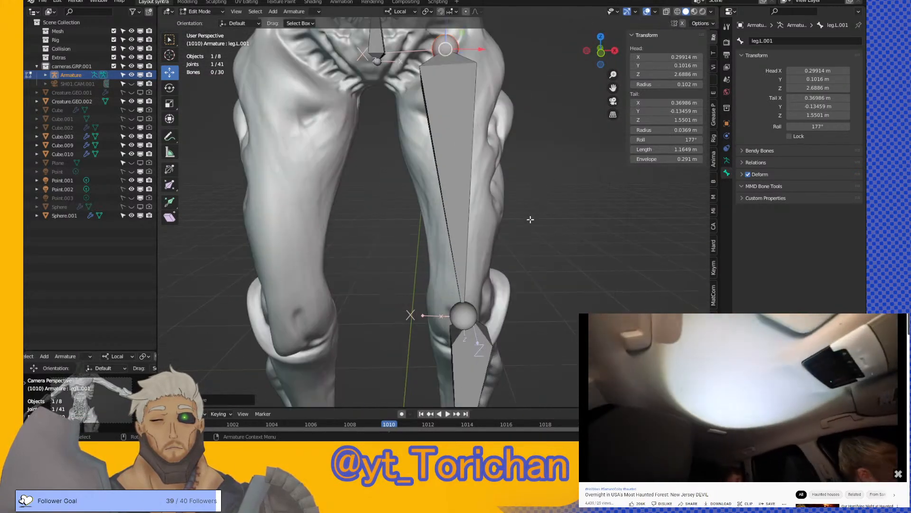
- Save the file and set the left thigh bone's roll to 169°
{"action": "middle_click_drag", "start_coordinate": [466, 191], "coordinate": [490, 214]}
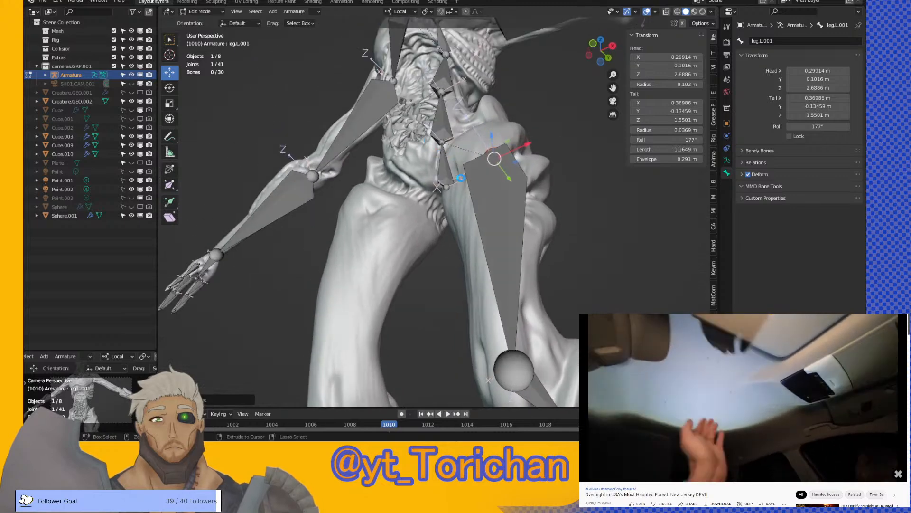
{"action": "left_click", "coordinate": [490, 214]}
{"action": "key", "text": "ctrl+s"}
{"action": "mouse_move", "coordinate": [667, 139]}
{"action": "left_mouse_down"}
{"action": "mouse_move", "coordinate": [679, 140]}
{"action": "mouse_move", "coordinate": [665, 140]}
{"action": "left_mouse_up"}
- Set the roll of the short bone behind the left knee to 176° and the shin bone's roll to 177°
{"action": "middle_click_drag", "start_coordinate": [594, 199], "coordinate": [516, 216]}
{"action": "left_click", "coordinate": [468, 228]}
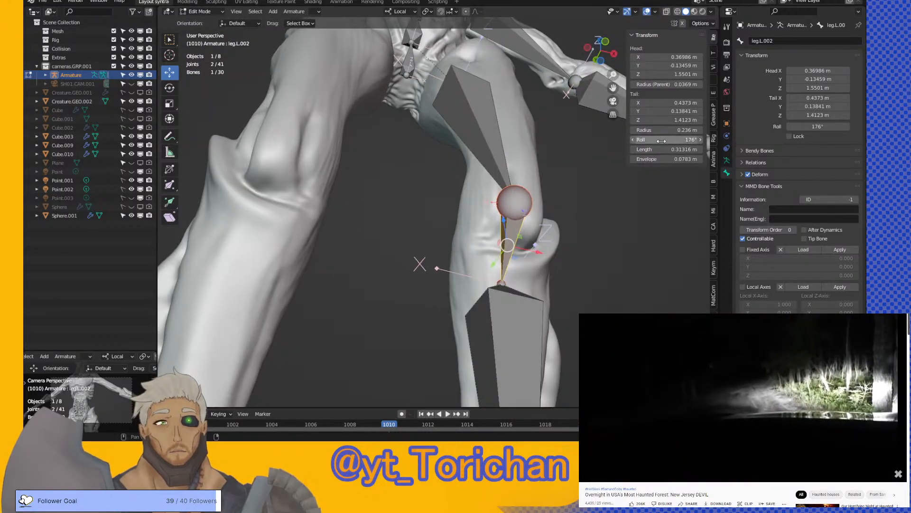
{"action": "left_click", "coordinate": [537, 319]}
{"action": "left_click_drag", "start_coordinate": [669, 140], "coordinate": [663, 140]}
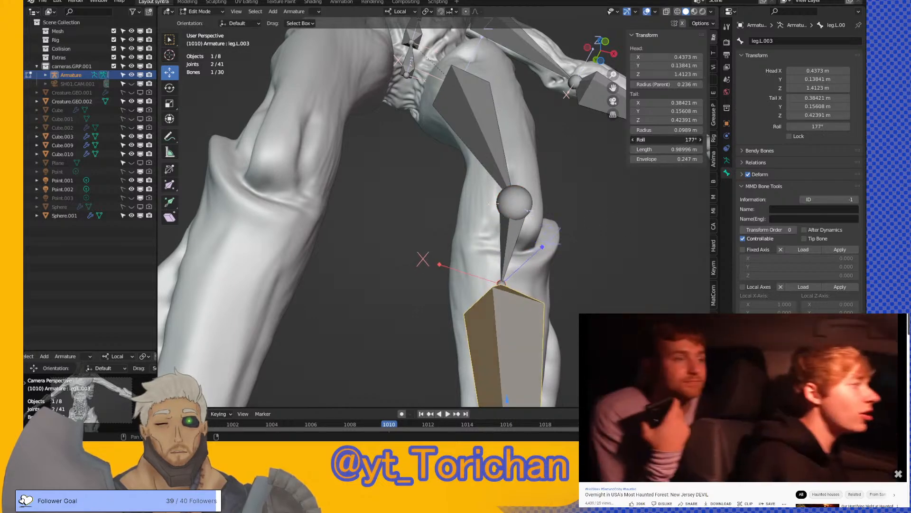
- Set the left foot bone's roll to -187° and save the file
{"action": "middle_click_drag", "start_coordinate": [581, 261], "coordinate": [518, 153]}
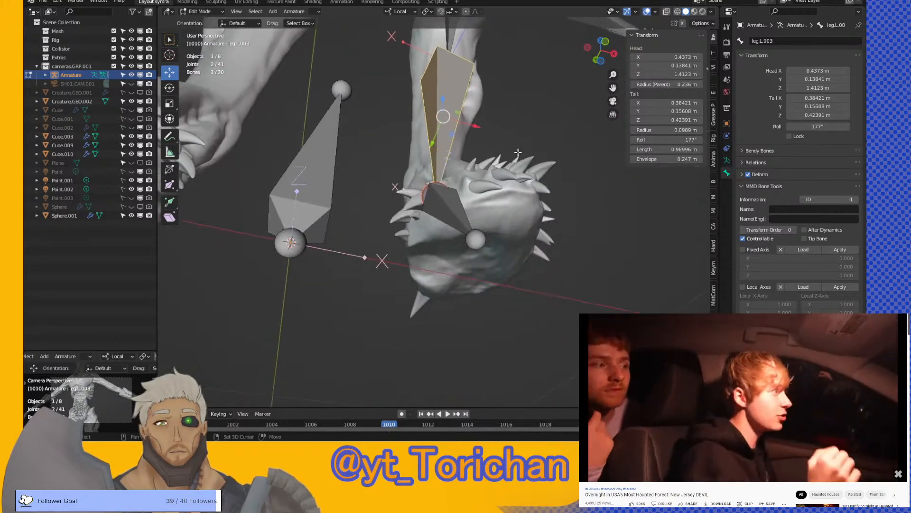
{"action": "left_click", "coordinate": [465, 223]}
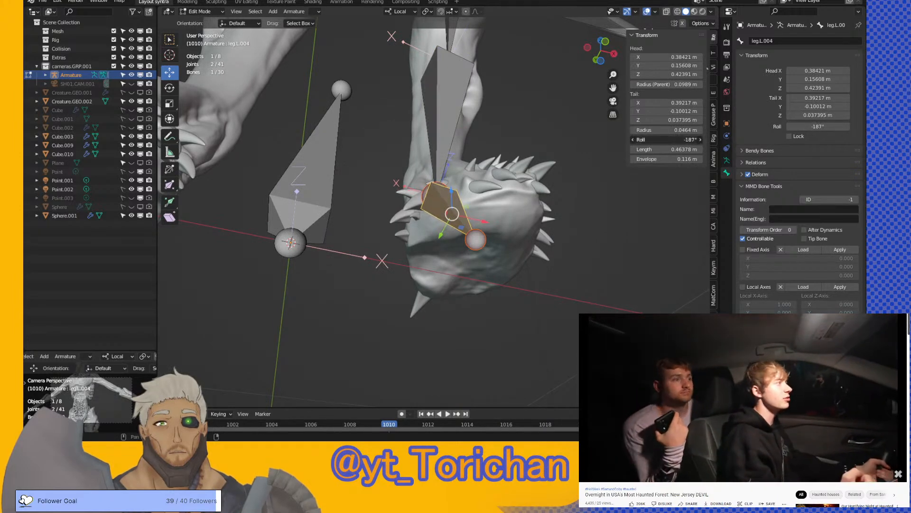
{"action": "middle_click_drag", "start_coordinate": [540, 166], "coordinate": [494, 219]}
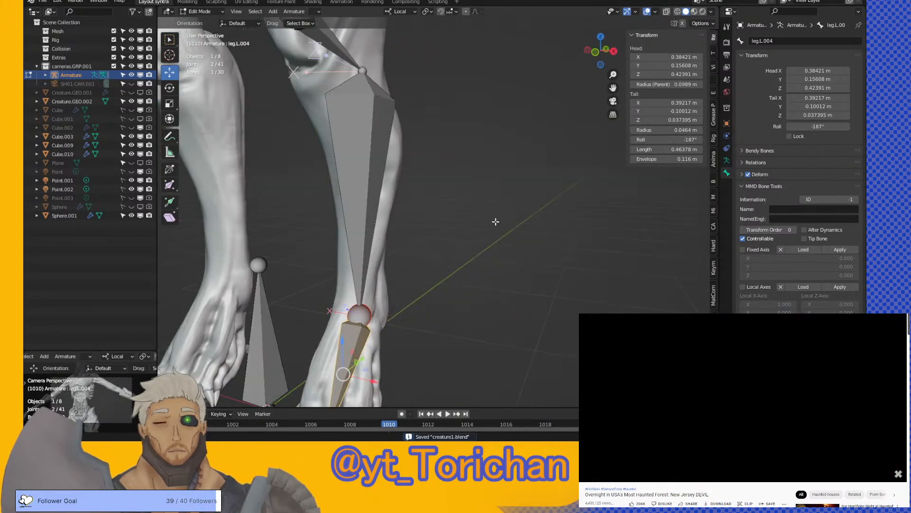
{"action": "key", "text": "ctrl+s"}
- Select the left leg's thigh, knee and shin bones together
{"action": "middle_click_drag", "start_coordinate": [471, 175], "coordinate": [522, 238]}
{"action": "scroll", "coordinate": [525, 238], "scroll_direction": "up", "scroll_amount": 3}
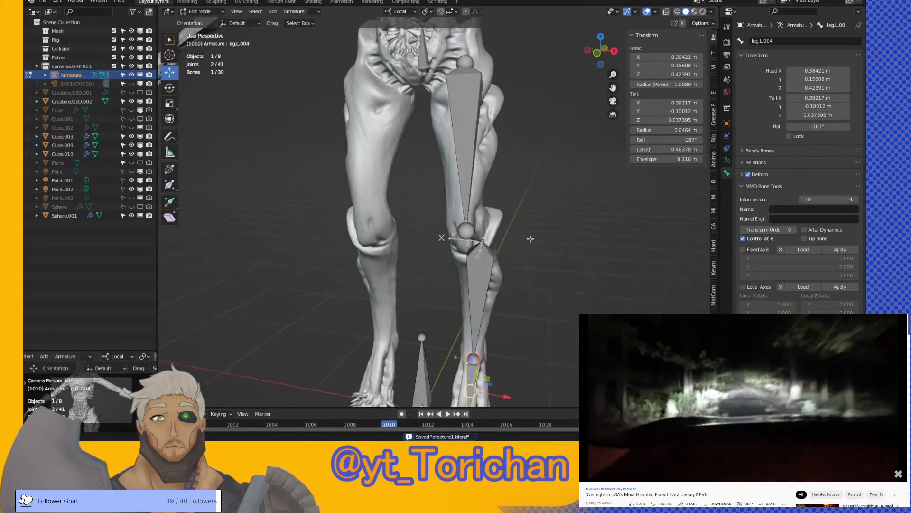
{"action": "scroll", "coordinate": [502, 232], "scroll_direction": "down", "scroll_amount": 2}
{"action": "left_click_drag", "start_coordinate": [446, 199], "coordinate": [510, 329], "text": "shift"}
{"action": "left_click", "coordinate": [476, 139], "text": "shift"}
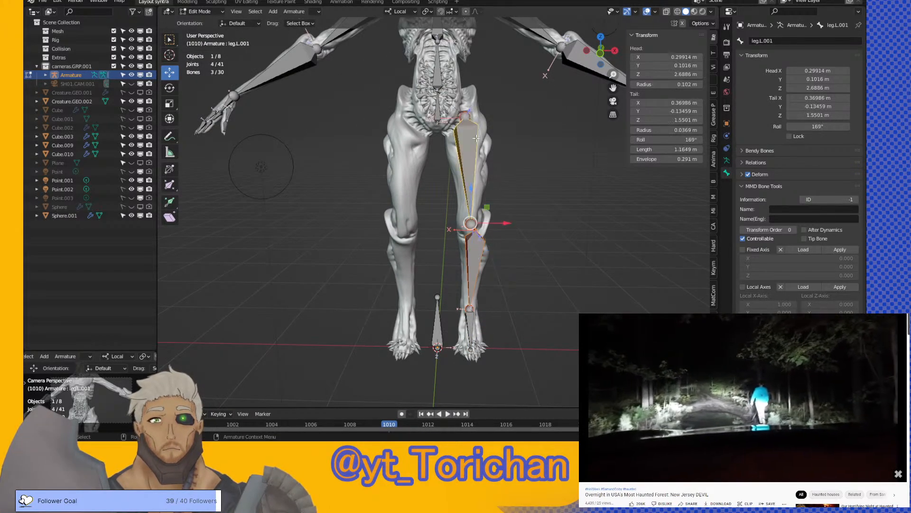
- Try symmetrizing the three selected left leg bones without the foot bone, and undo it
{"action": "right_click", "coordinate": [477, 140]}
{"action": "mouse_move", "coordinate": [478, 141]}
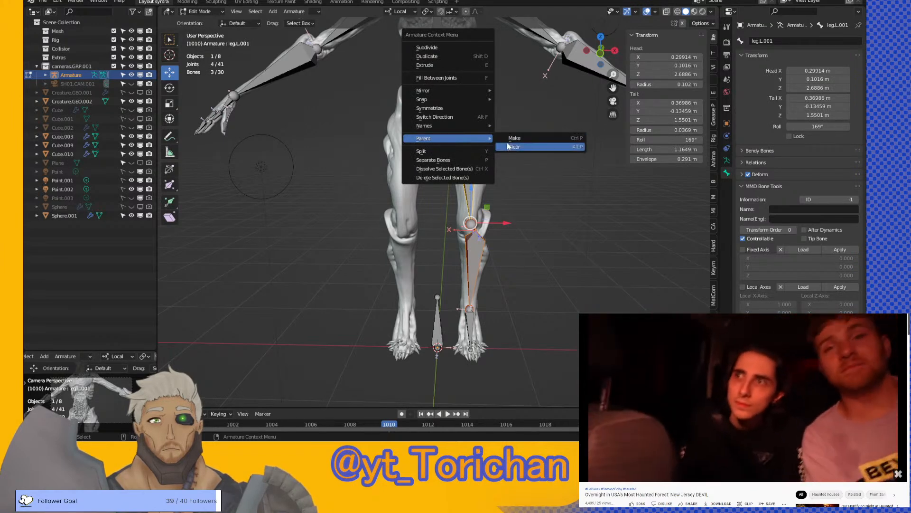
{"action": "left_click", "coordinate": [430, 108]}
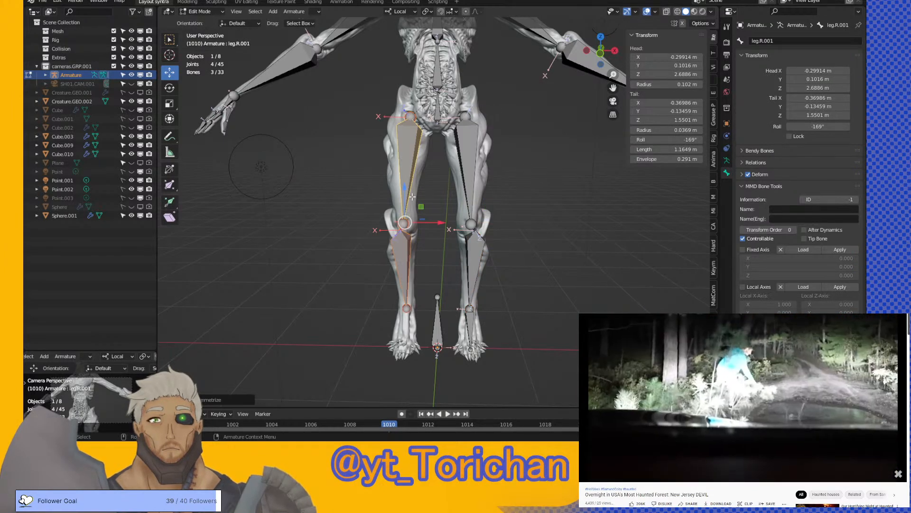
{"action": "key", "text": "ctrl+z"}
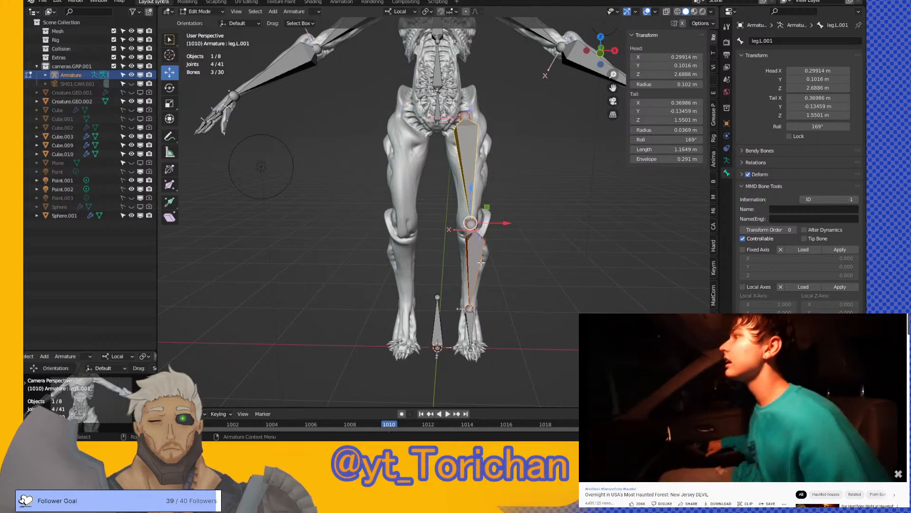
- Add the left foot bone to the selection, symmetrize all four leg bones to the right side, and save the file
{"action": "left_click", "coordinate": [471, 277], "text": "shift"}
{"action": "right_click", "coordinate": [468, 265]}
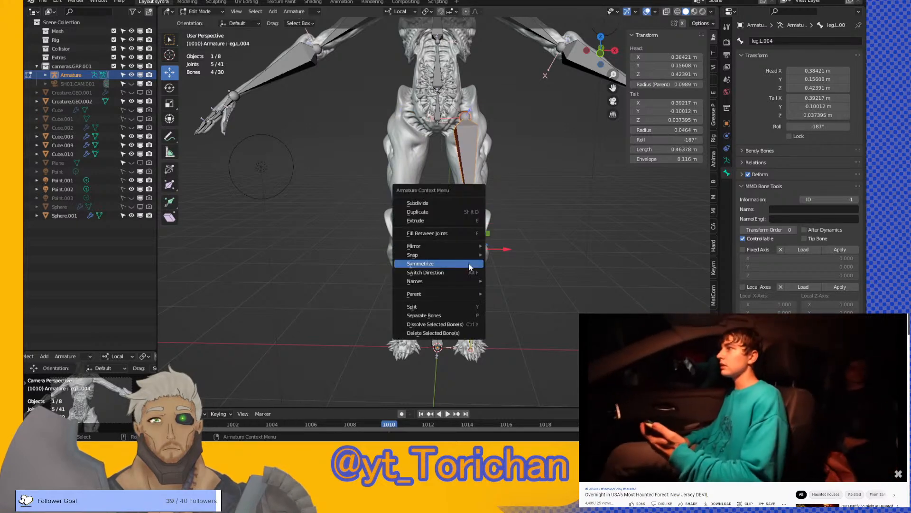
{"action": "left_click", "coordinate": [468, 263]}
{"action": "key", "text": "ctrl+s"}
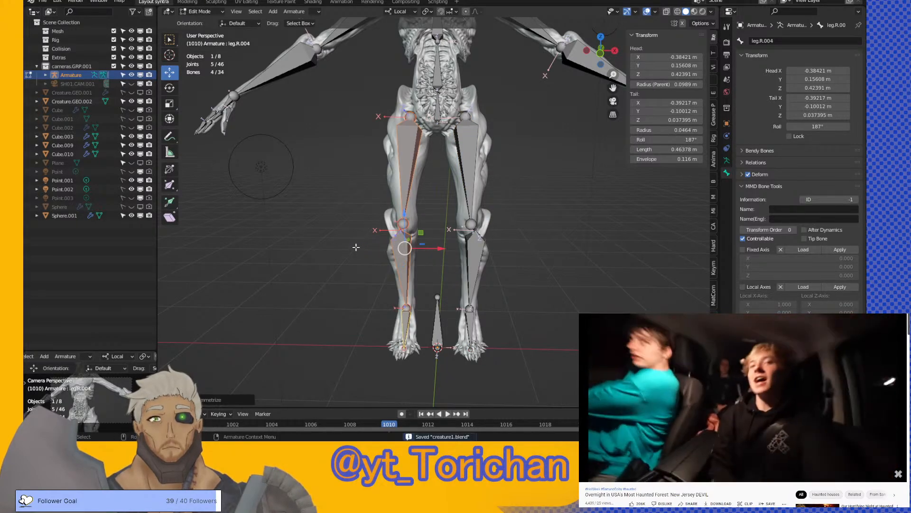
- Switch the armature to Object Mode and save the file
{"action": "left_click", "coordinate": [195, 12]}
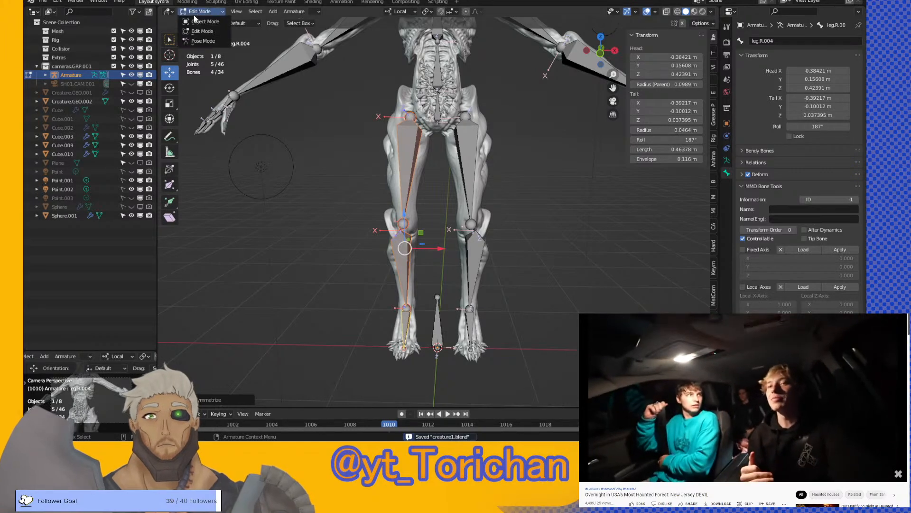
{"action": "left_click", "coordinate": [200, 21]}
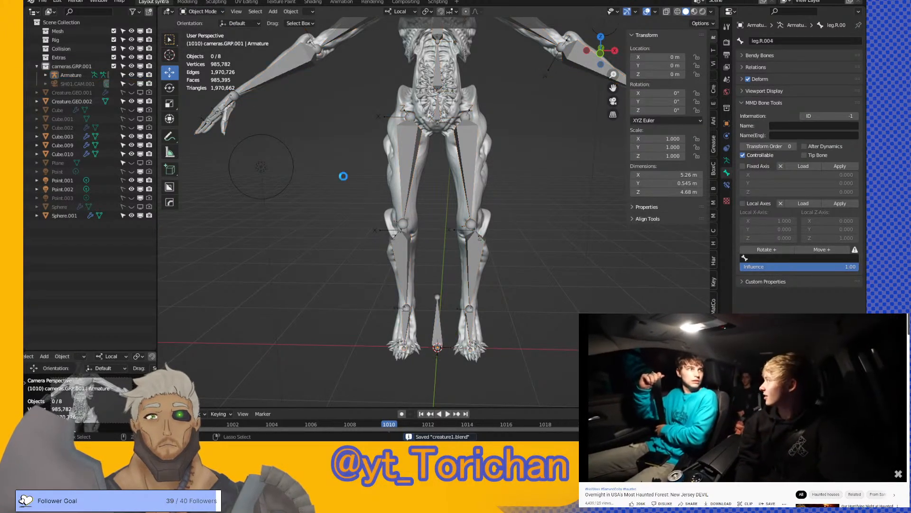
{"action": "middle_click_drag", "start_coordinate": [366, 220], "coordinate": [409, 237]}
{"action": "key", "text": "ctrl+s"}
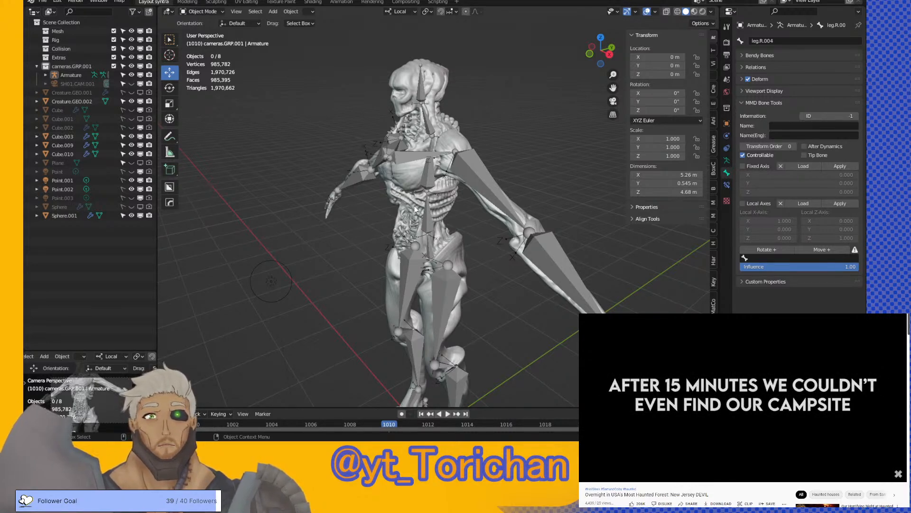
- Examine how the mirrored armature fits the whole creature, and save the file
{"action": "middle_click_drag", "start_coordinate": [362, 221], "coordinate": [336, 183]}
{"action": "scroll", "coordinate": [423, 187], "scroll_direction": "up", "scroll_amount": 3}
{"action": "left_click", "coordinate": [440, 209]}
{"action": "scroll", "coordinate": [350, 193], "scroll_direction": "up", "scroll_amount": 3}
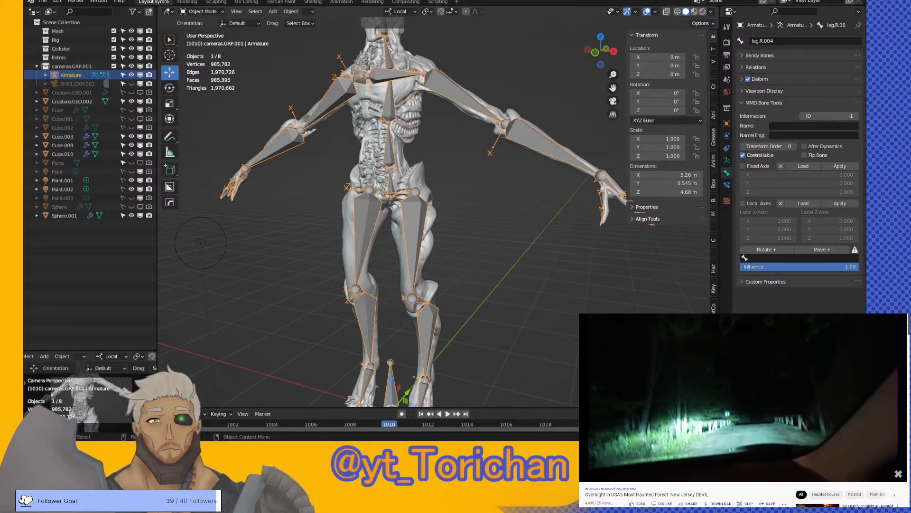
{"action": "left_click", "coordinate": [503, 290]}
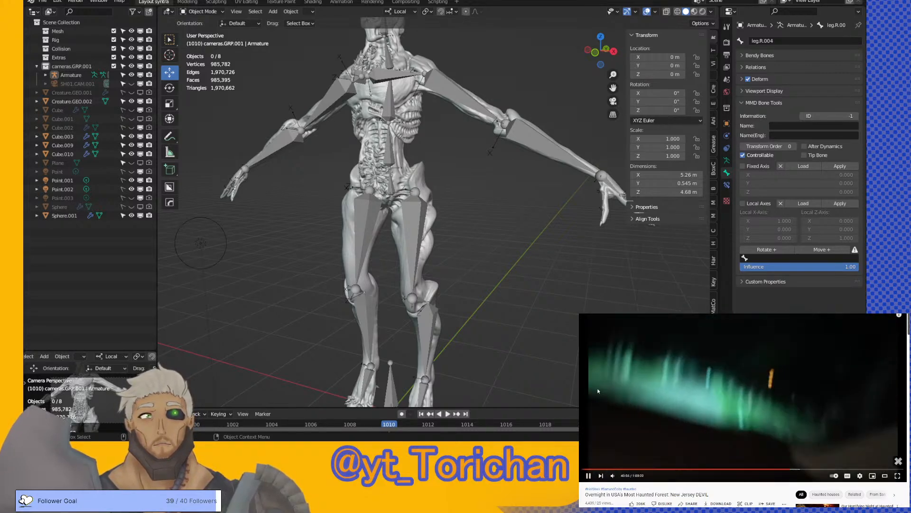
{"action": "middle_click_drag", "start_coordinate": [446, 155], "coordinate": [428, 114]}
{"action": "key", "text": "ctrl+s"}
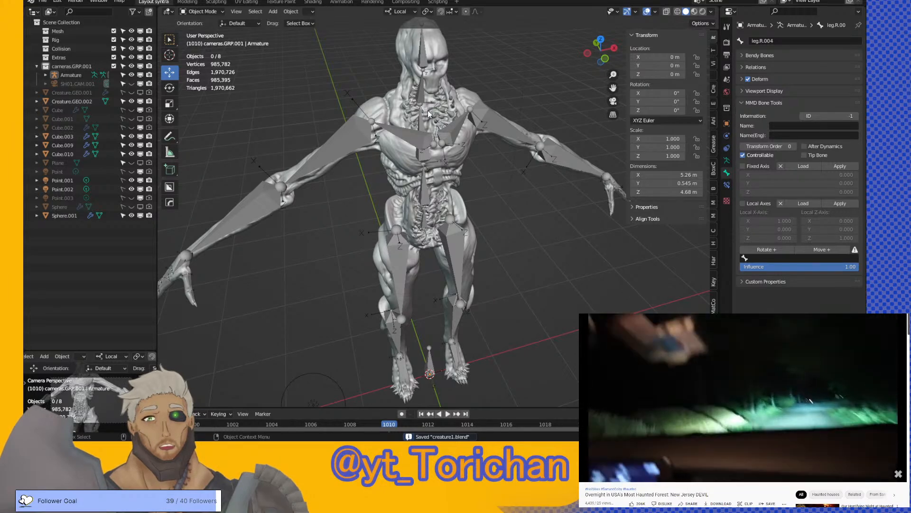
- Select the armature and switch it to Edit Mode to work on the head bones
{"action": "middle_click_drag", "start_coordinate": [428, 110], "coordinate": [402, 98]}
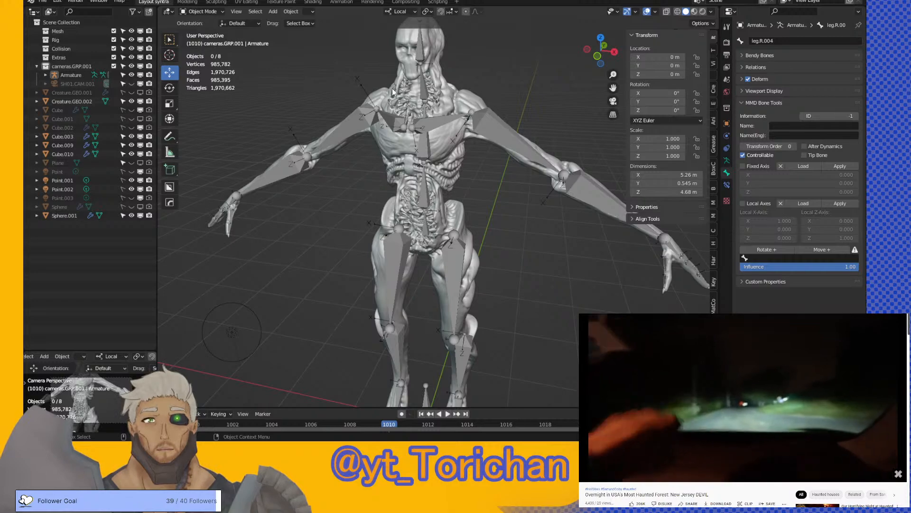
{"action": "middle_click_drag", "start_coordinate": [412, 86], "coordinate": [491, 87]}
{"action": "scroll", "coordinate": [481, 155], "scroll_direction": "down", "scroll_amount": 2}
{"action": "scroll", "coordinate": [479, 144], "scroll_direction": "up", "scroll_amount": 6}
{"action": "scroll", "coordinate": [451, 119], "scroll_direction": "down", "scroll_amount": 3}
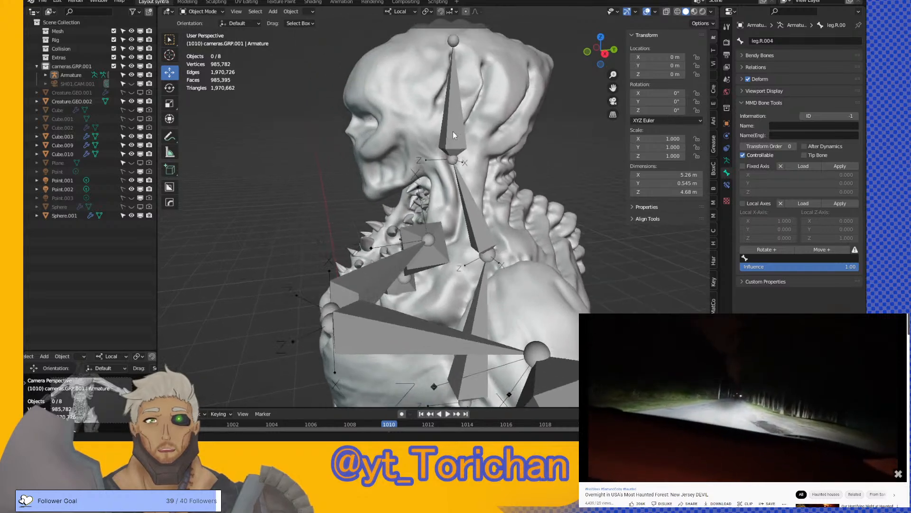
{"action": "left_click", "coordinate": [439, 112]}
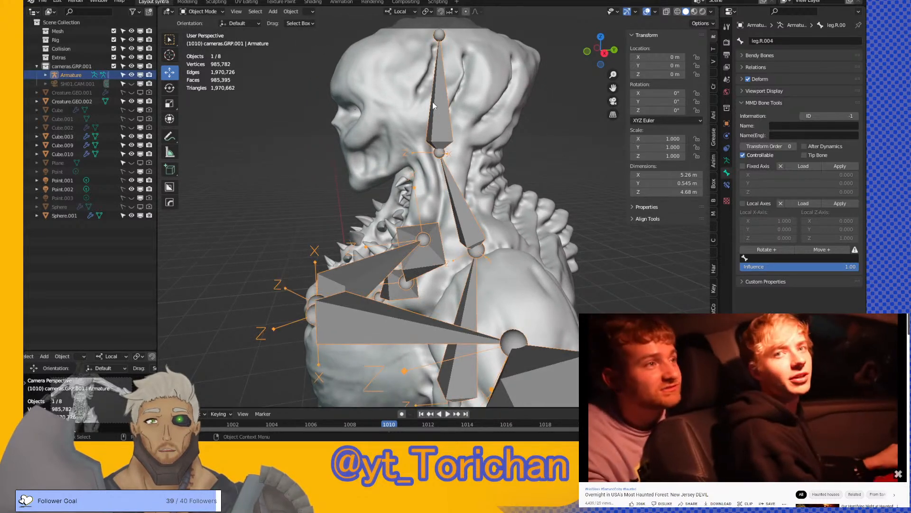
{"action": "left_click", "coordinate": [214, 12]}
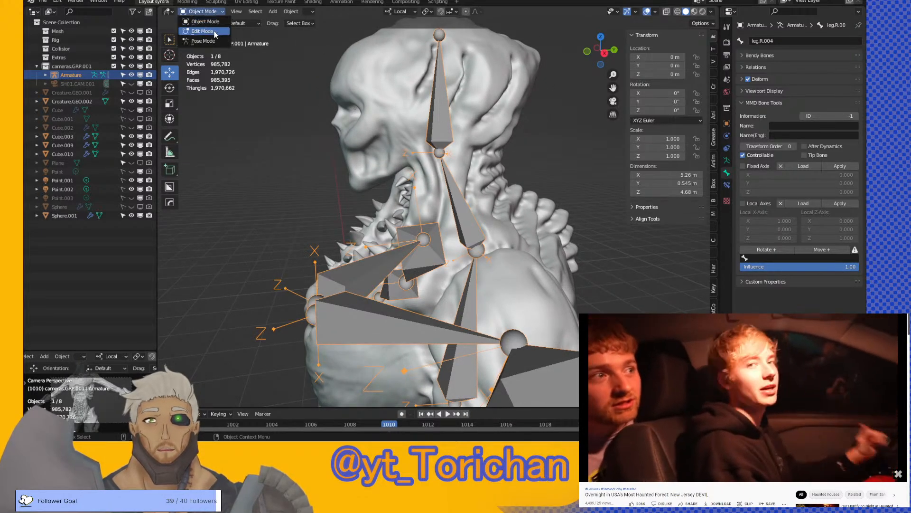
{"action": "left_click", "coordinate": [202, 30]}
- In the right orthographic view, extrude a bone about 0.13 m long forward and down from the tip of the head bone
{"action": "left_click", "coordinate": [437, 36]}
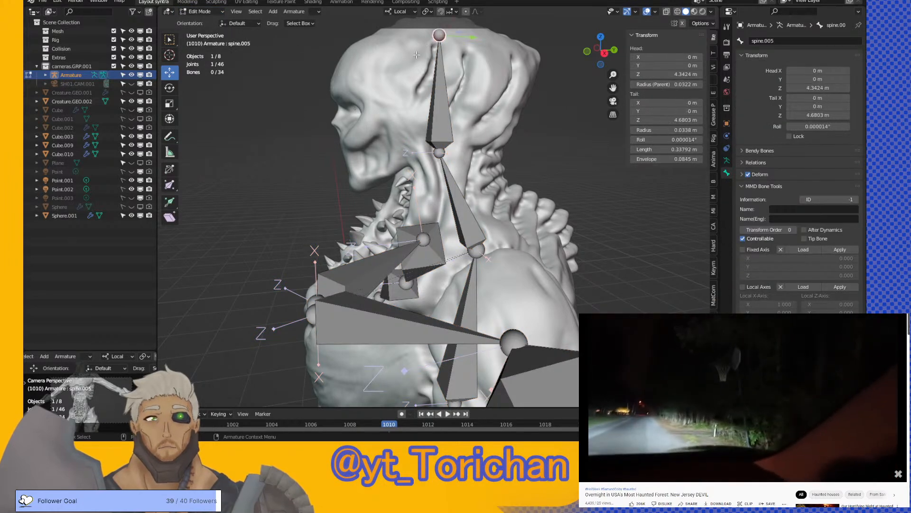
{"action": "left_click", "coordinate": [606, 56]}
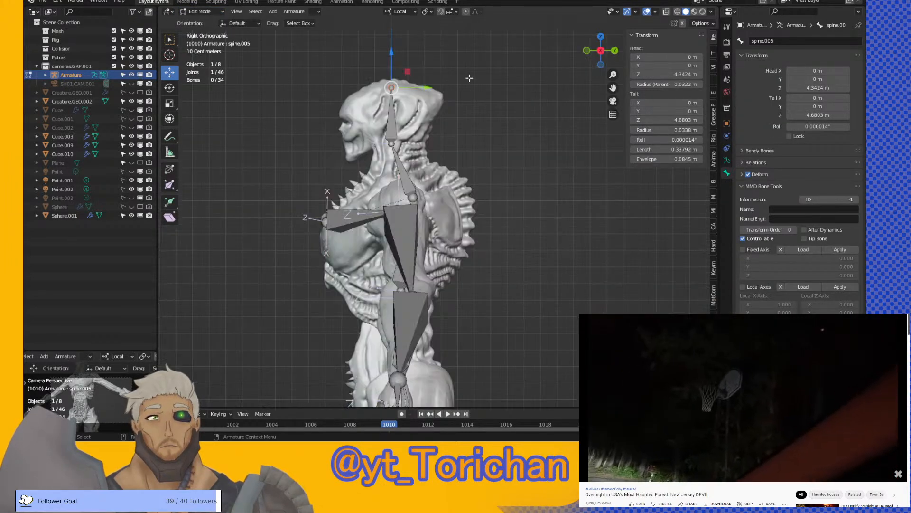
{"action": "scroll", "coordinate": [469, 78], "scroll_direction": "up", "scroll_amount": 8}
{"action": "scroll", "coordinate": [418, 117], "scroll_direction": "down", "scroll_amount": 4}
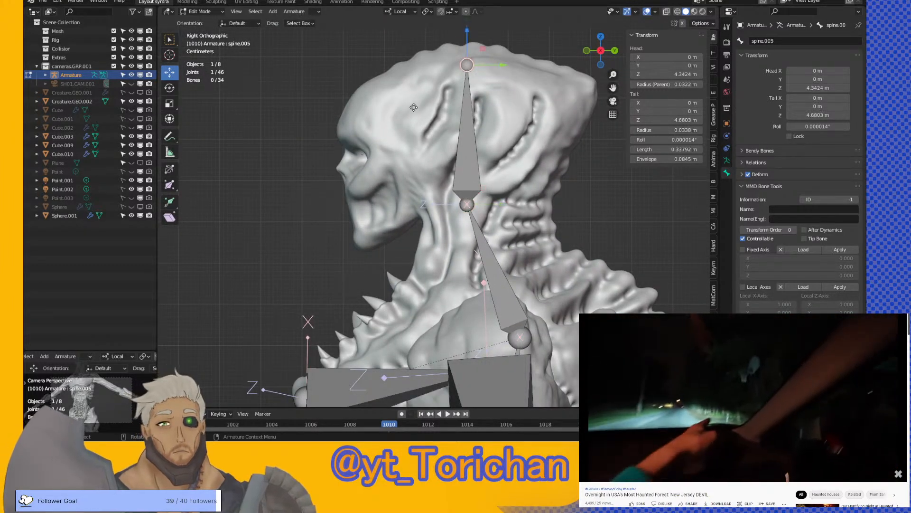
{"action": "key", "text": "e"}
{"action": "left_click", "coordinate": [434, 98]}
- Disconnect the new forward bone from the head bone while keeping it parented
{"action": "left_click", "coordinate": [455, 78]}
{"action": "right_click", "coordinate": [456, 79]}
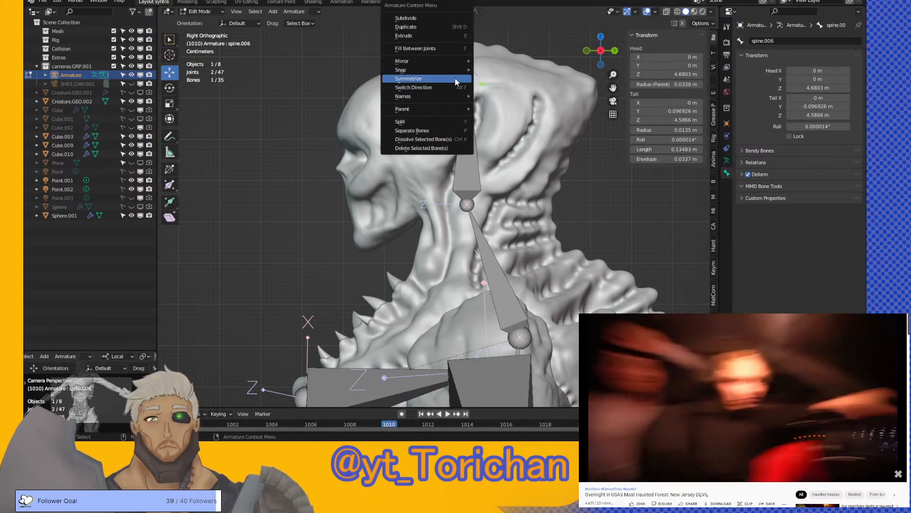
{"action": "mouse_move", "coordinate": [452, 109]}
{"action": "left_click", "coordinate": [493, 120]}
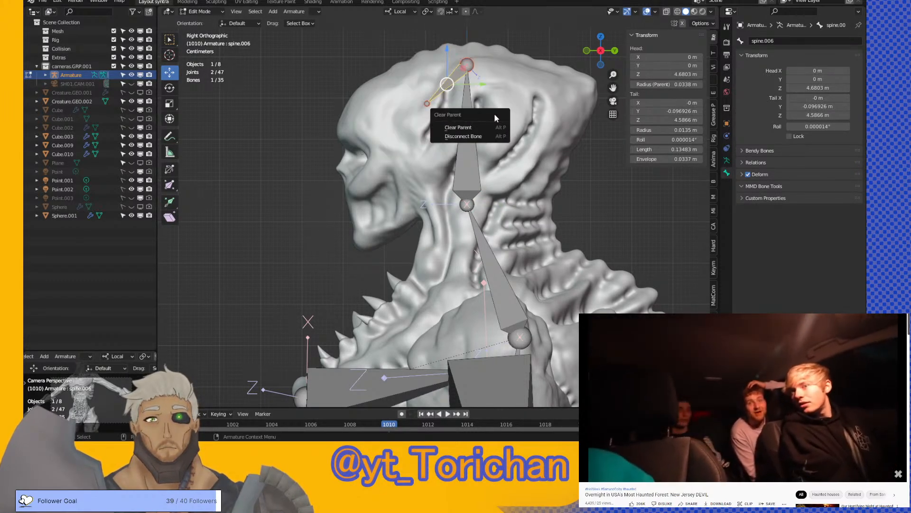
{"action": "left_click", "coordinate": [489, 128]}
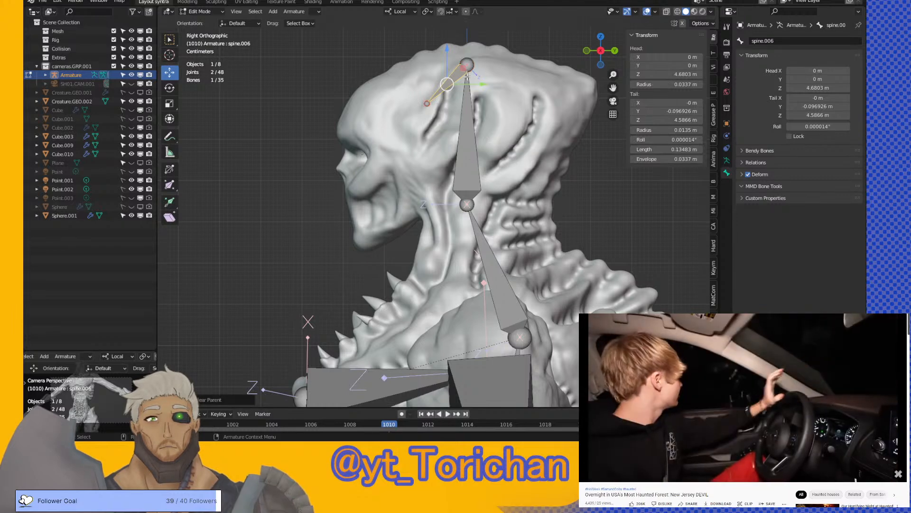
- Place the disconnected bone along the lower jaw, from the jaw hinge to the chin, about 0.19 m long
{"action": "left_click_drag", "start_coordinate": [462, 72], "coordinate": [375, 233]}
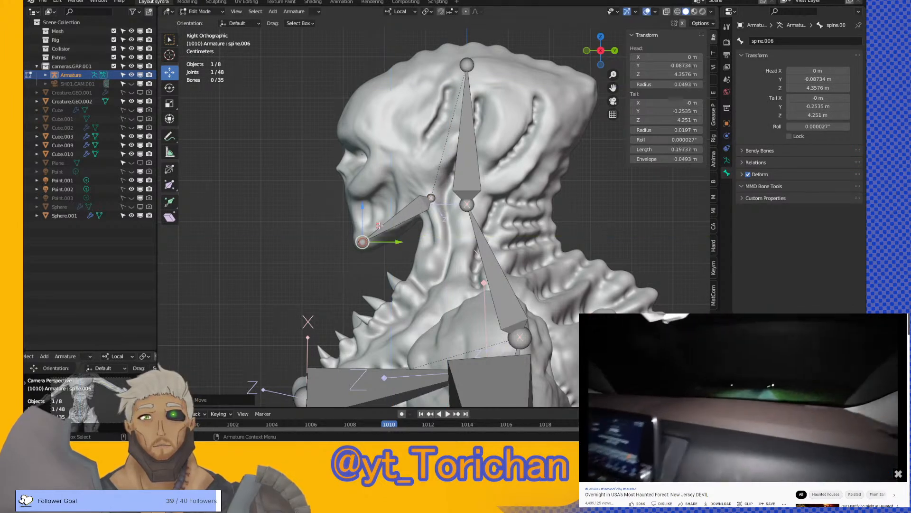
{"action": "left_click", "coordinate": [431, 198]}
{"action": "left_click_drag", "start_coordinate": [431, 197], "coordinate": [443, 179]}
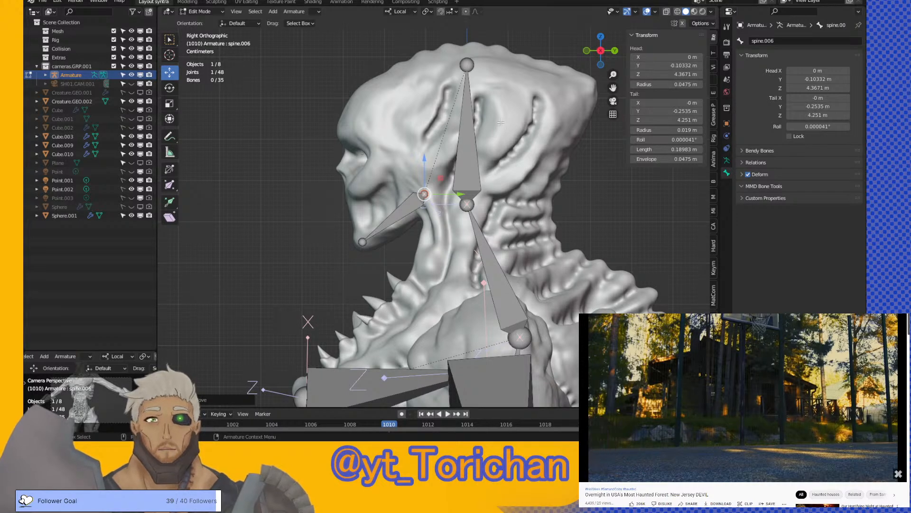
- Extrude a second bone about 0.13 m long backward from the tip of the head bone
{"action": "middle_click_drag", "start_coordinate": [490, 122], "coordinate": [459, 132], "text": "shift"}
{"action": "left_click", "coordinate": [430, 83], "text": "alt"}
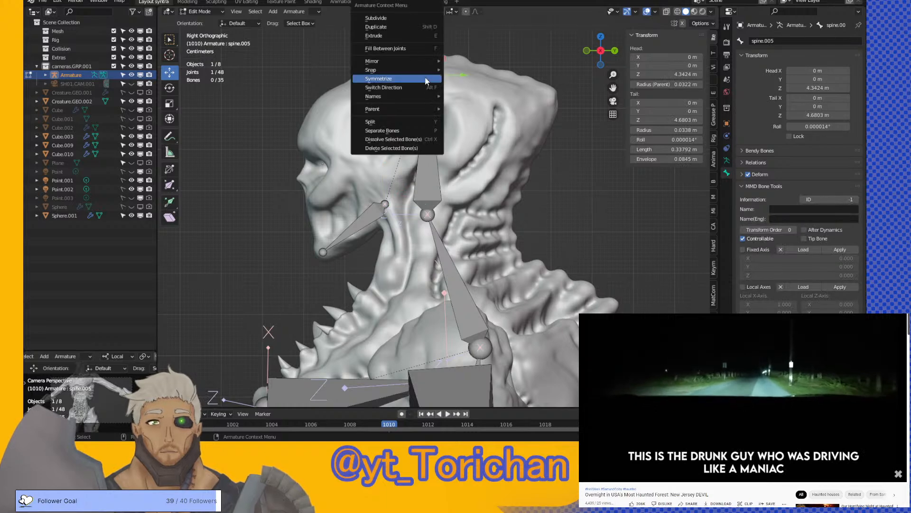
{"action": "left_click", "coordinate": [413, 84]}
{"action": "key", "text": "e"}
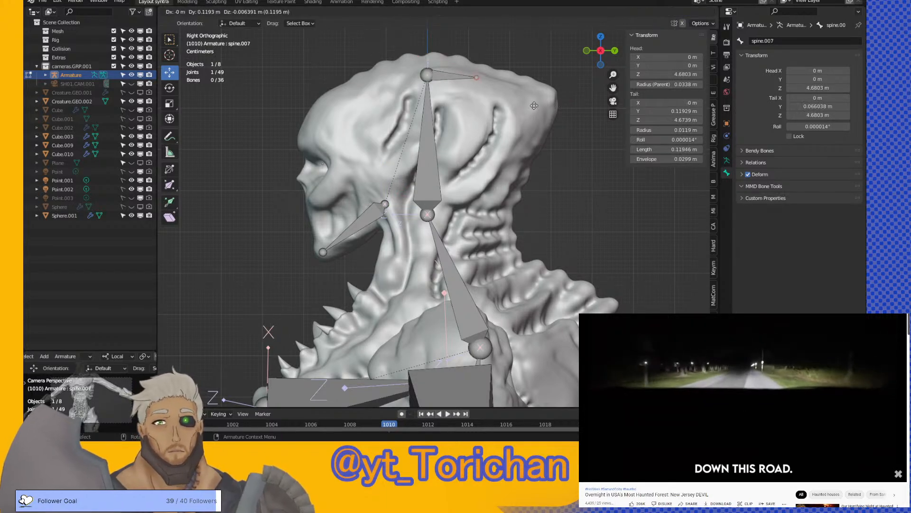
{"action": "left_click", "coordinate": [483, 78]}
- Disconnect the backward bone from the head bone while keeping it parented
{"action": "left_click", "coordinate": [451, 75]}
{"action": "right_click", "coordinate": [451, 75]}
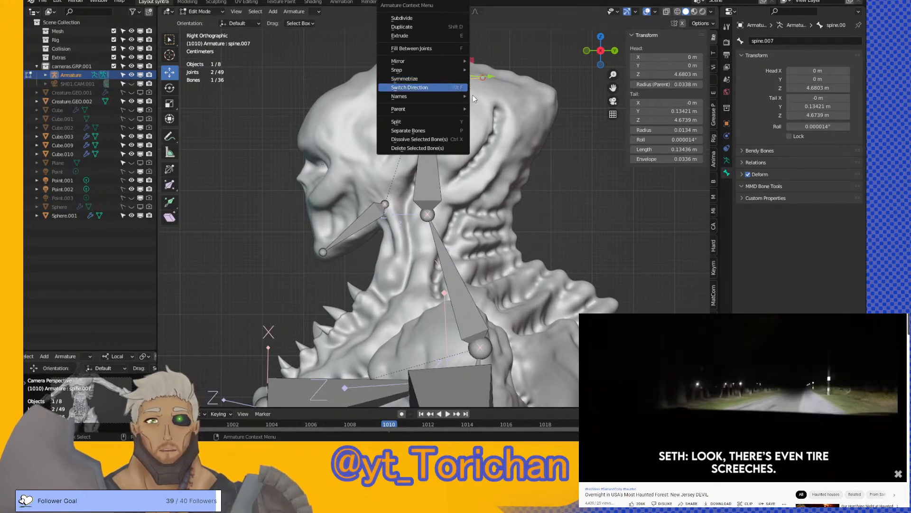
{"action": "mouse_move", "coordinate": [457, 112]}
{"action": "left_click", "coordinate": [488, 116]}
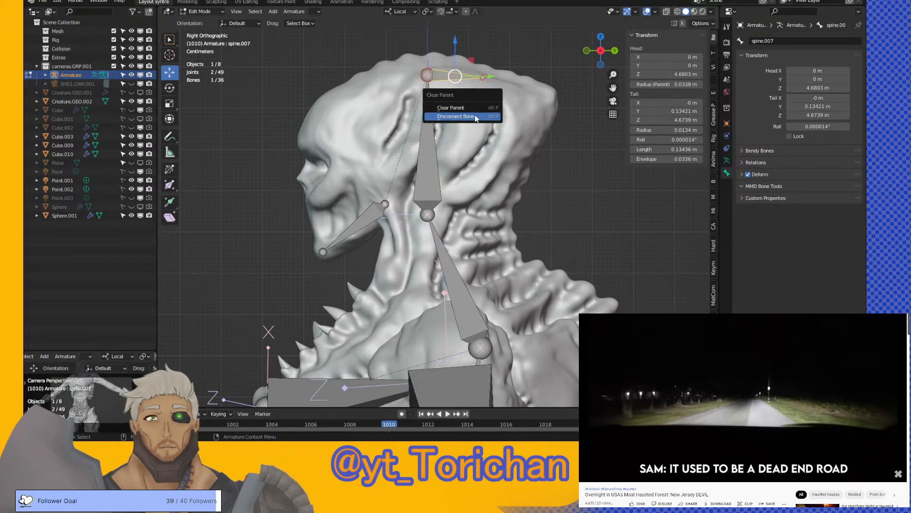
{"action": "left_click", "coordinate": [473, 109]}
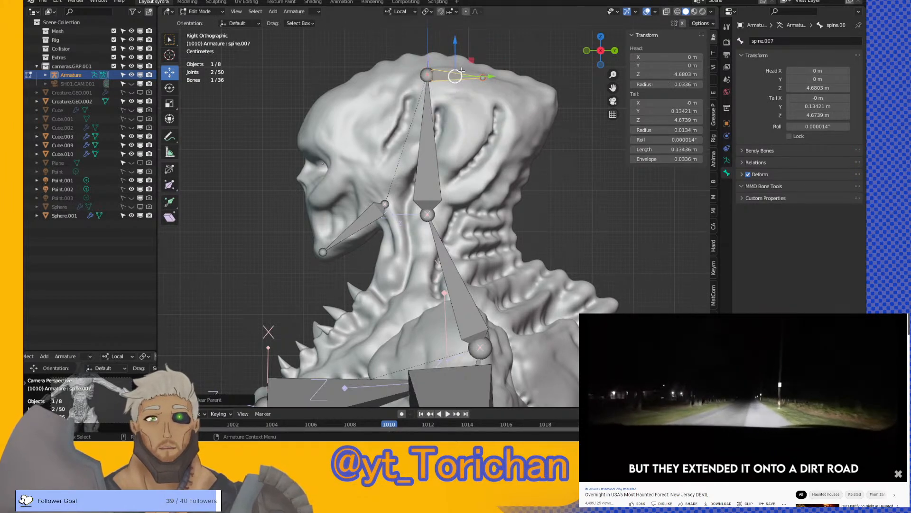
- Move the backward bone to the rear of the skull and stretch it from the skull base to the rear crest, about 0.28 m long
{"action": "key", "text": "g"}
{"action": "left_click", "coordinate": [540, 86]}
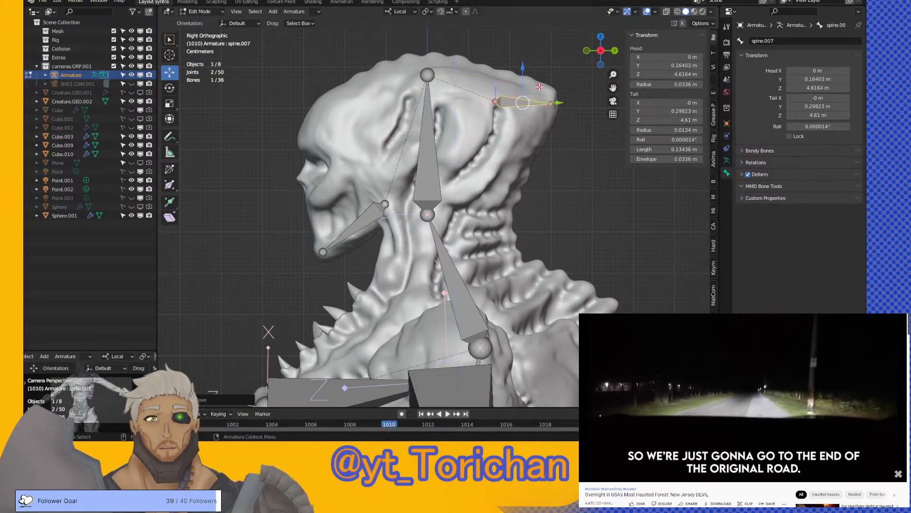
{"action": "left_click", "coordinate": [494, 102]}
{"action": "key", "text": "g"}
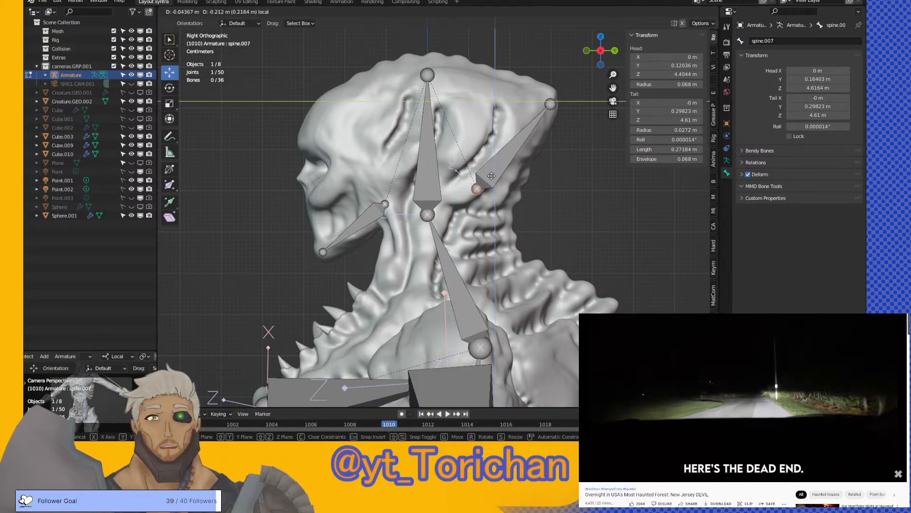
{"action": "left_click", "coordinate": [438, 173]}
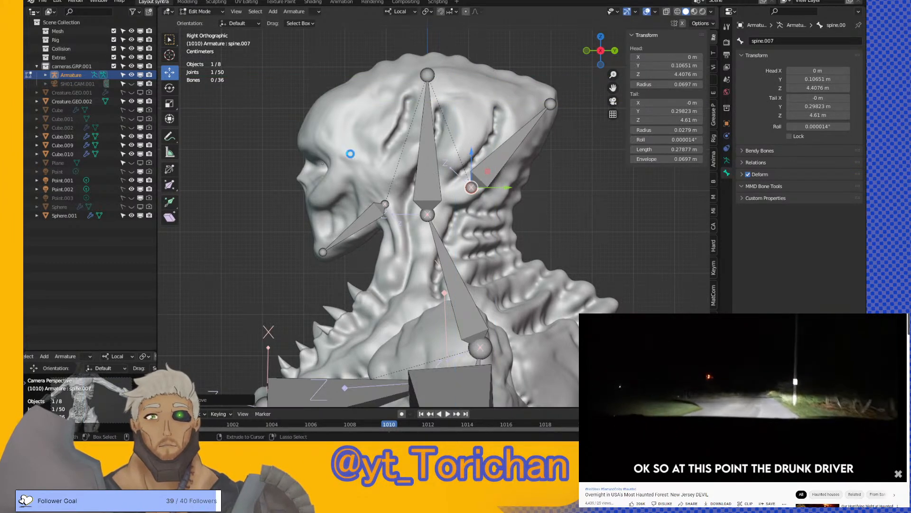
- Extrude a face bone about 0.27 m long from the jaw hinge joint up to the brow, and save the file
{"action": "left_click", "coordinate": [322, 251]}
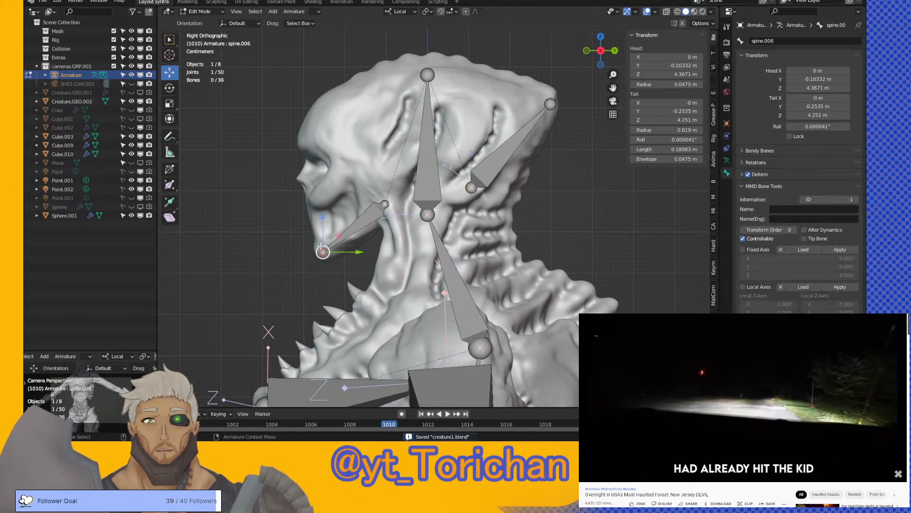
{"action": "left_click", "coordinate": [385, 203]}
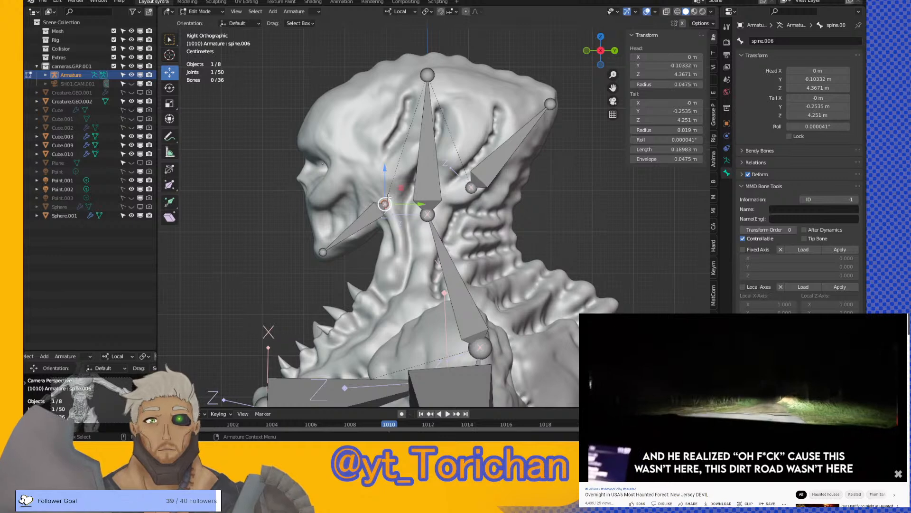
{"action": "key", "text": "e"}
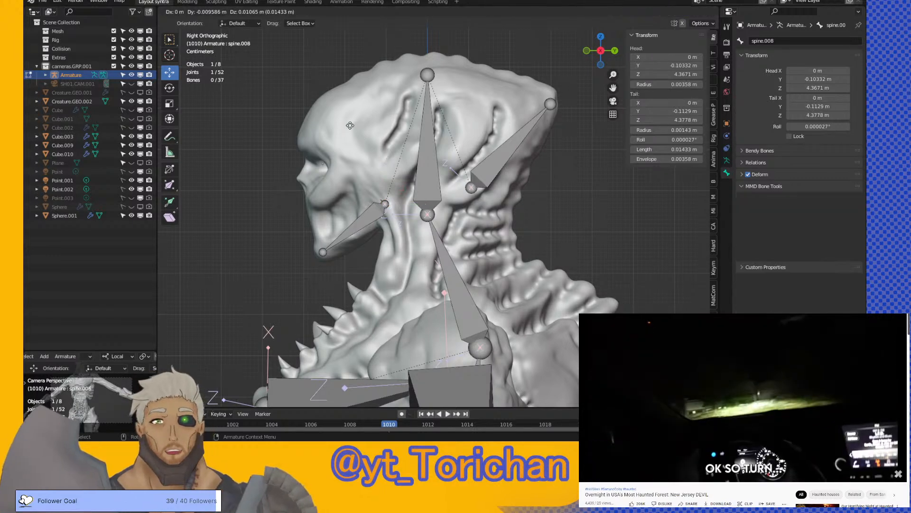
{"action": "left_click", "coordinate": [280, 158]}
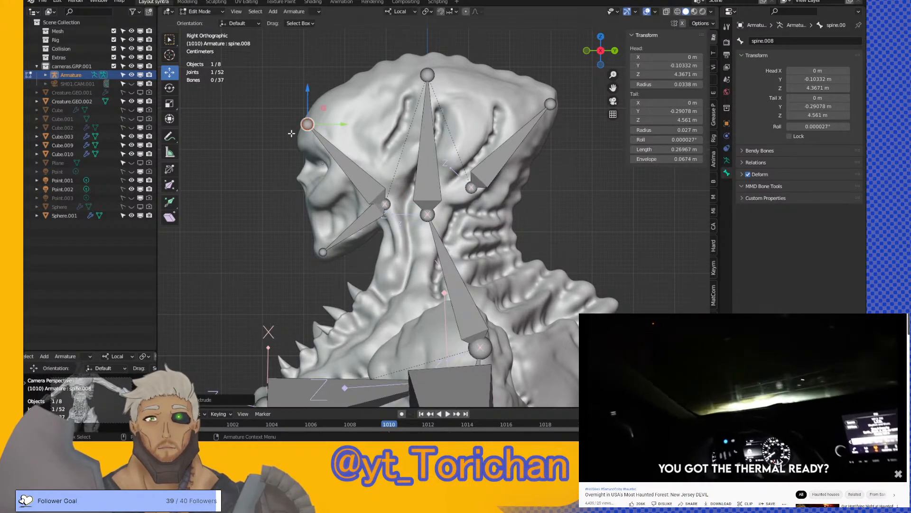
{"action": "key", "text": "ctrl+s"}
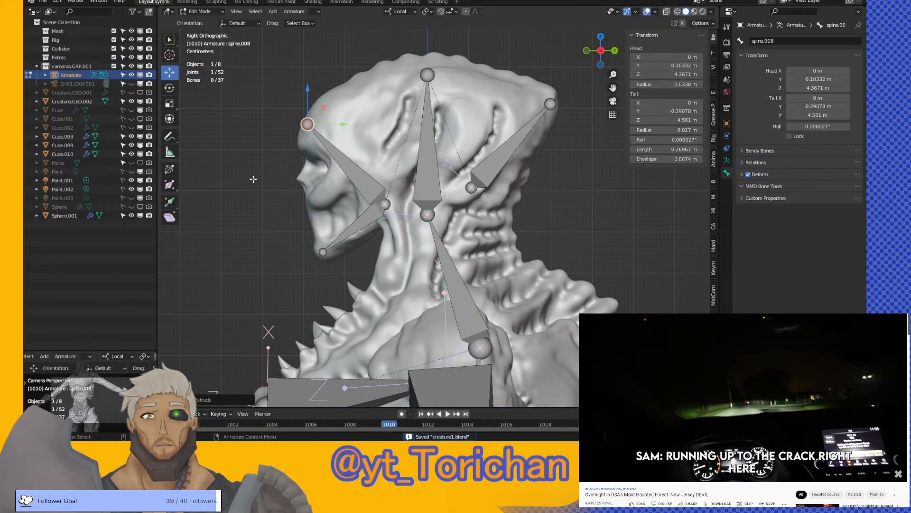
- Examine how the right arm bones fit the elbow and forearm from above, and save the file
{"action": "left_click", "coordinate": [253, 180]}
{"action": "middle_click_drag", "start_coordinate": [254, 187], "coordinate": [291, 157]}
{"action": "middle_click_drag", "start_coordinate": [343, 157], "coordinate": [332, 223]}
{"action": "scroll", "coordinate": [380, 93], "scroll_direction": "up", "scroll_amount": 2}
{"action": "scroll", "coordinate": [551, 191], "scroll_direction": "up", "scroll_amount": 2}
{"action": "left_click", "coordinate": [479, 223]}
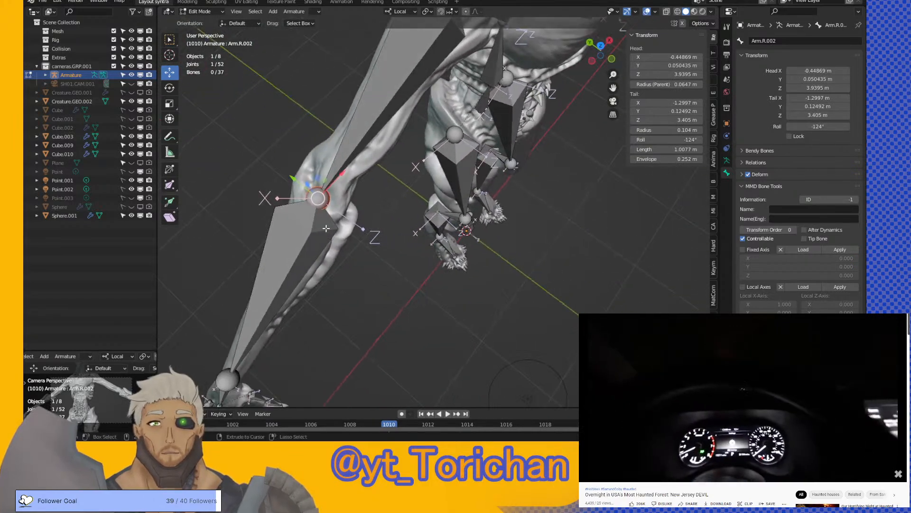
{"action": "scroll", "coordinate": [332, 223], "scroll_direction": "down", "scroll_amount": 3}
{"action": "key", "text": "ctrl+s"}
{"action": "middle_click_drag", "start_coordinate": [450, 229], "coordinate": [308, 95]}
- Switch the armature to Object Mode, clear the object selection, and save the file
{"action": "left_click", "coordinate": [205, 12]}
{"action": "left_click", "coordinate": [202, 18]}
{"action": "middle_click_drag", "start_coordinate": [433, 151], "coordinate": [347, 130], "text": "shift"}
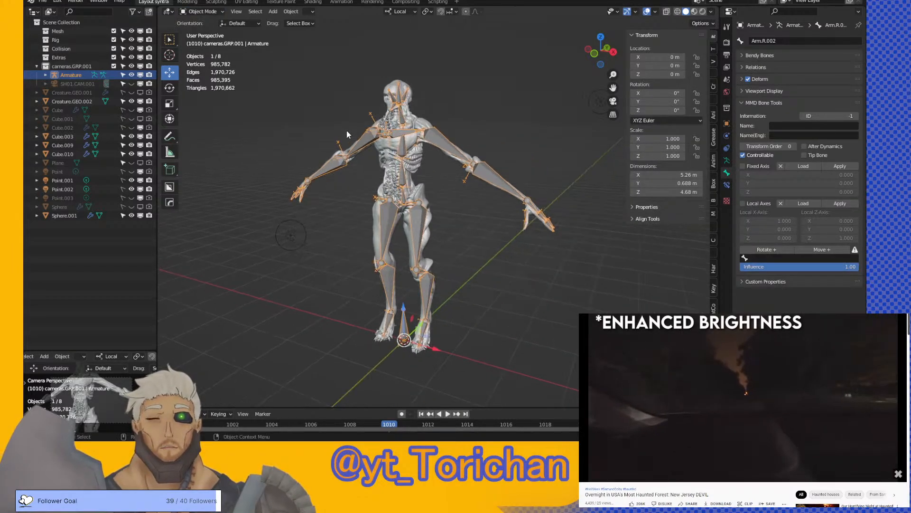
{"action": "scroll", "coordinate": [347, 130], "scroll_direction": "up", "scroll_amount": 3}
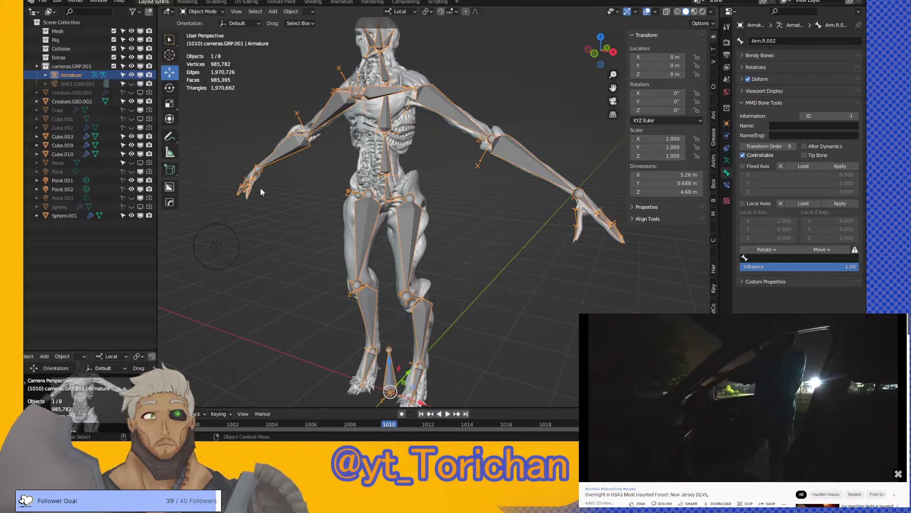
{"action": "left_click", "coordinate": [275, 180]}
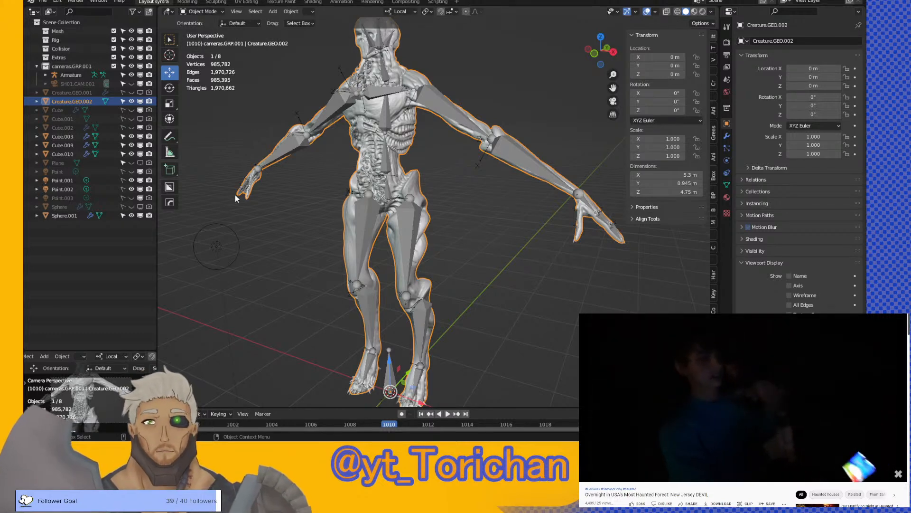
{"action": "left_click", "coordinate": [285, 195]}
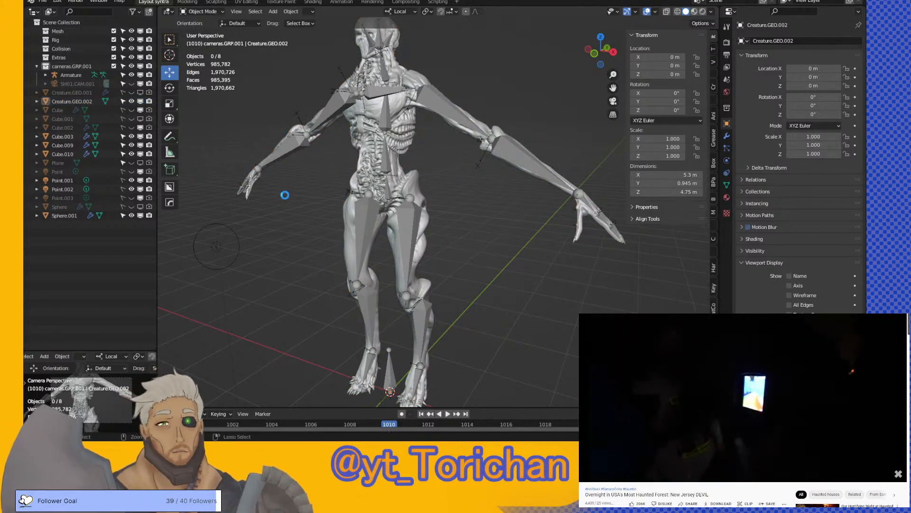
{"action": "middle_click_drag", "start_coordinate": [295, 190], "coordinate": [341, 193]}
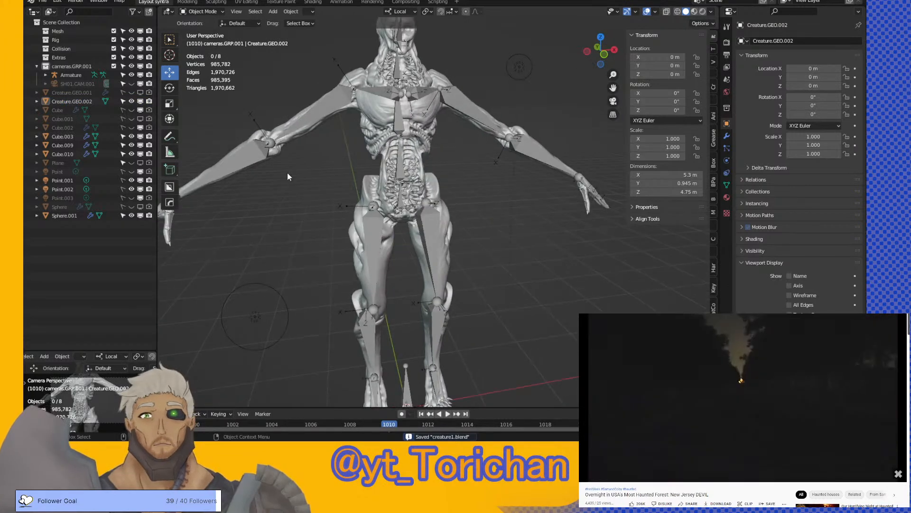
- Select all creature meshes together with the armature, and make the armature the active object
{"action": "left_click", "coordinate": [234, 169]}
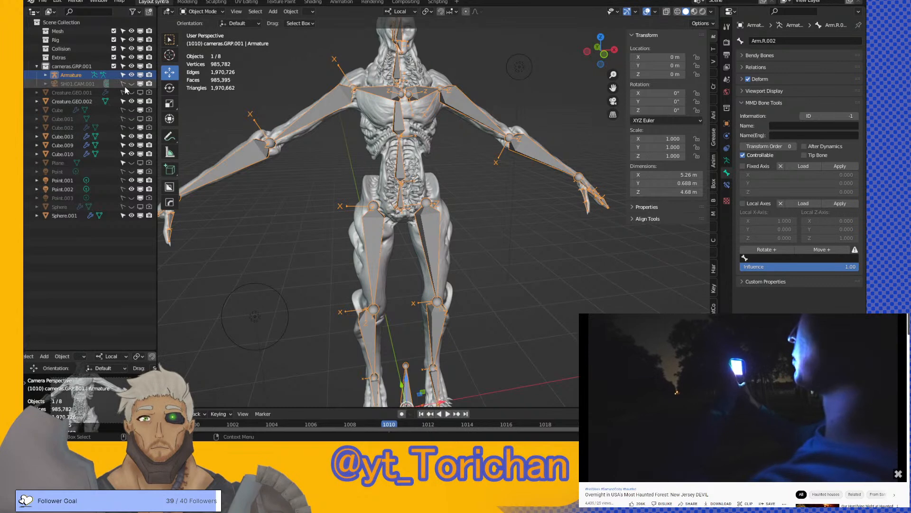
{"action": "key", "text": "a"}
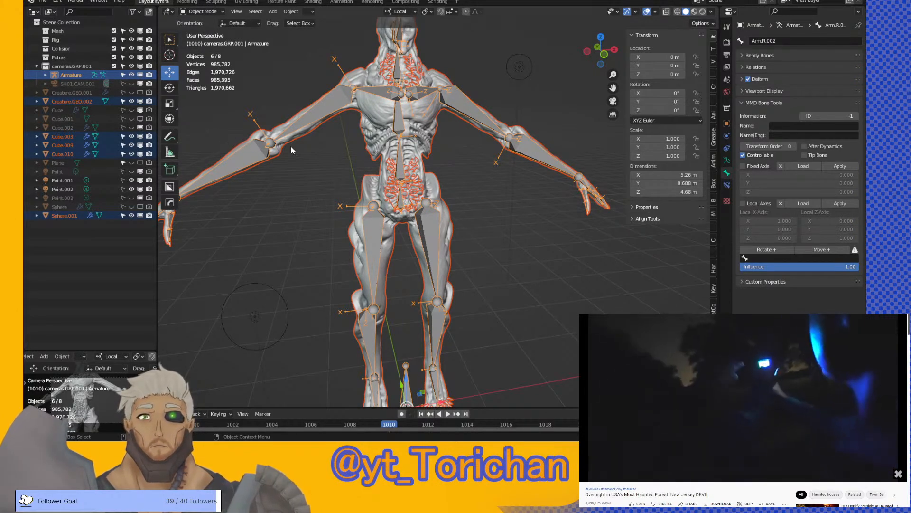
{"action": "left_click", "coordinate": [396, 127], "text": "shift"}
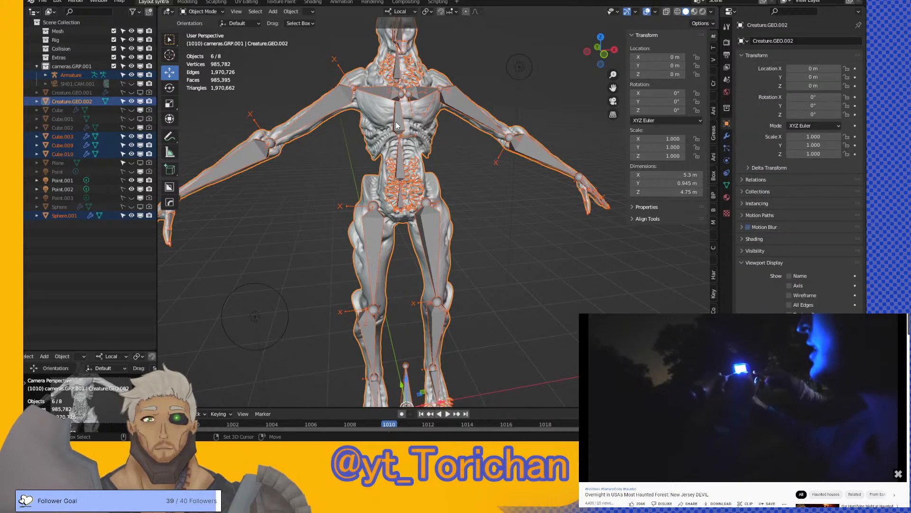
{"action": "middle_click_drag", "start_coordinate": [329, 124], "coordinate": [365, 155]}
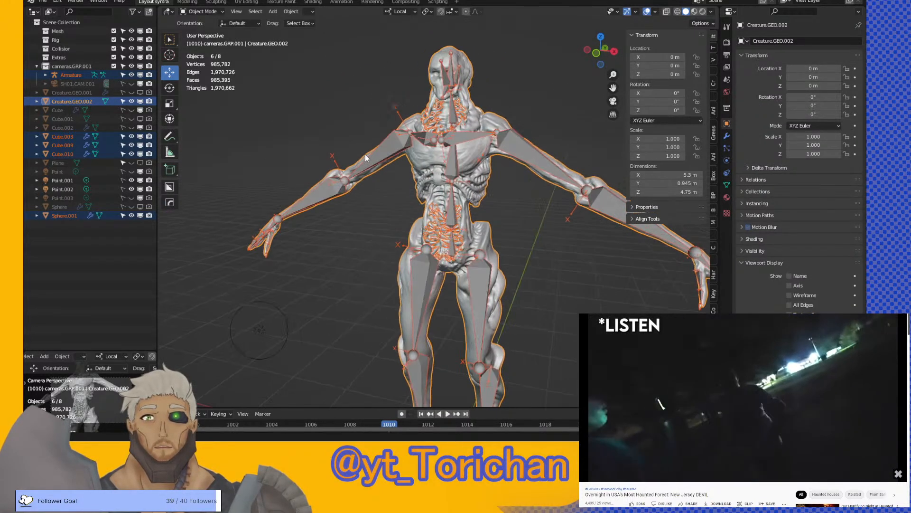
{"action": "scroll", "coordinate": [359, 155], "scroll_direction": "up", "scroll_amount": 2}
{"action": "scroll", "coordinate": [358, 152], "scroll_direction": "up", "scroll_amount": 3}
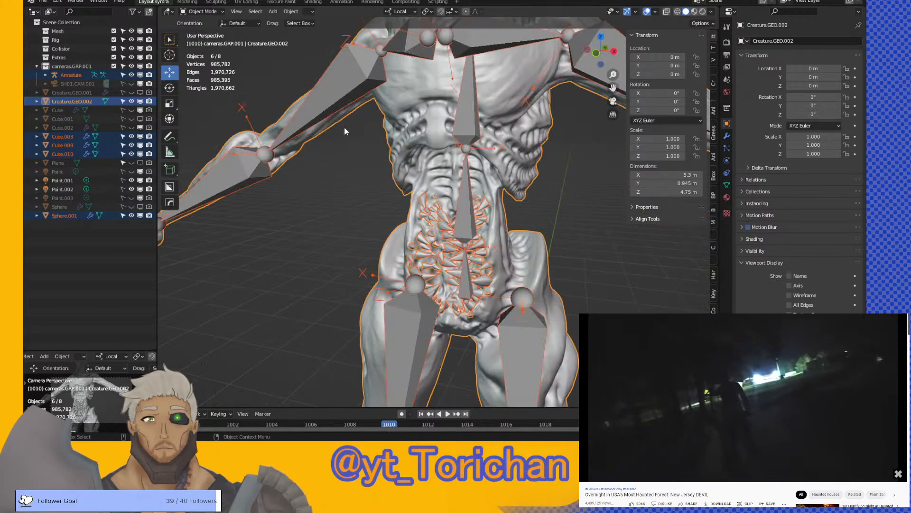
{"action": "left_click", "coordinate": [335, 84], "text": "shift"}
{"action": "scroll", "coordinate": [339, 99], "scroll_direction": "down", "scroll_amount": 5}
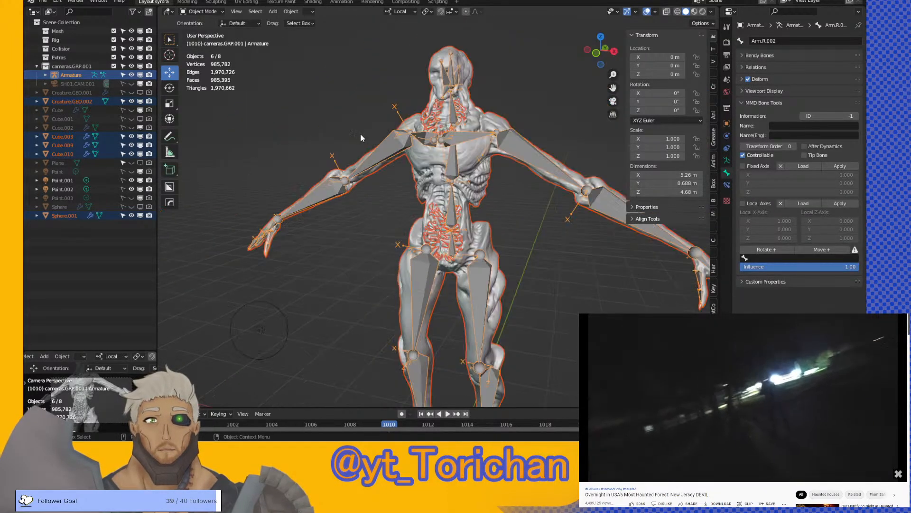
- Parent the selected meshes to the armature using Armature Deform With Automatic Weights
{"action": "mouse_move", "coordinate": [401, 162]}
{"action": "middle_mouse_down"}
{"action": "mouse_move", "coordinate": [409, 169]}
{"action": "mouse_move", "coordinate": [394, 168]}
{"action": "middle_mouse_up"}
{"action": "right_click", "coordinate": [390, 168]}
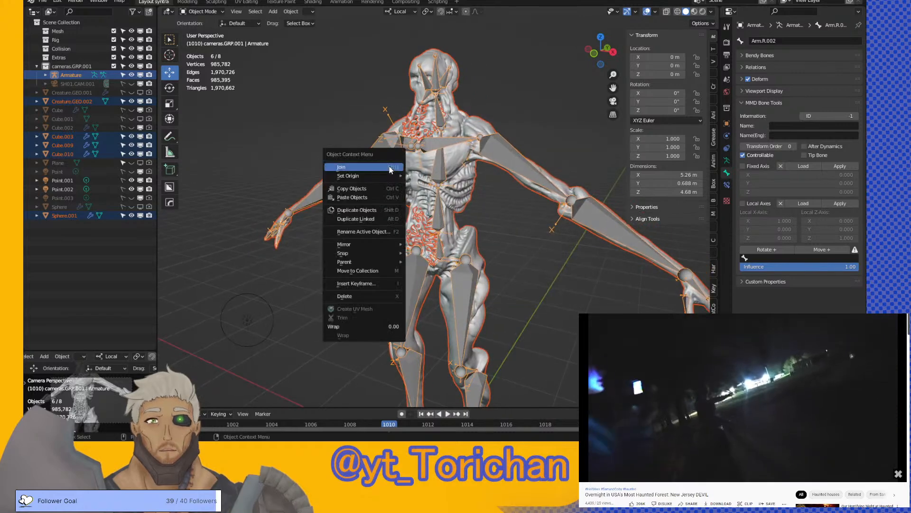
{"action": "mouse_move", "coordinate": [378, 262]}
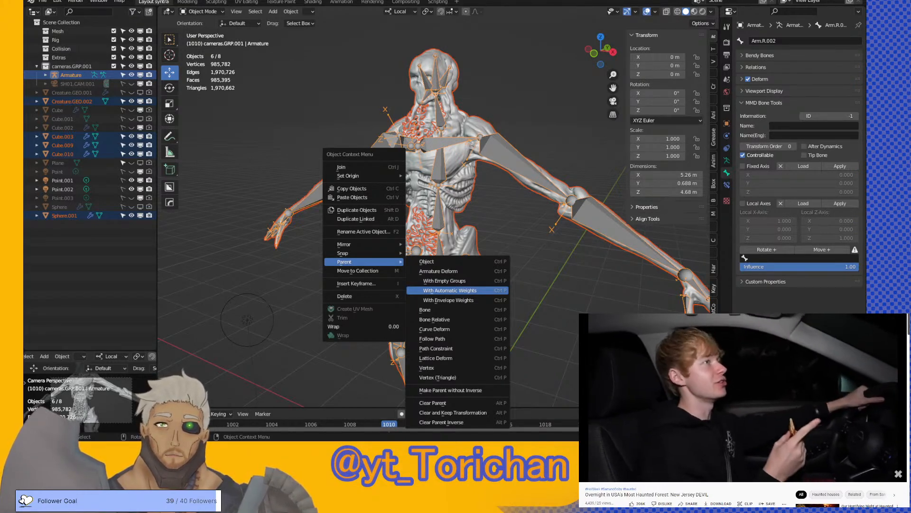
{"action": "left_click", "coordinate": [450, 290]}
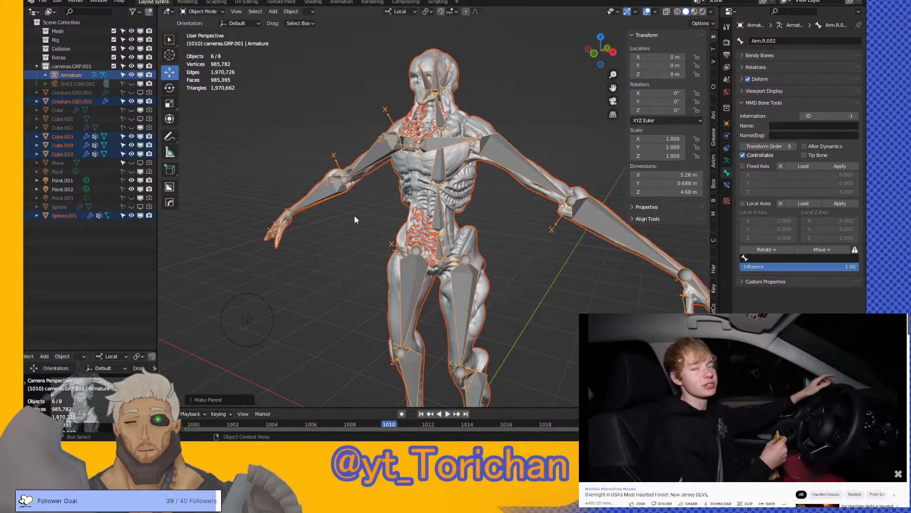
{"action": "middle_click_drag", "start_coordinate": [366, 212], "coordinate": [454, 214]}
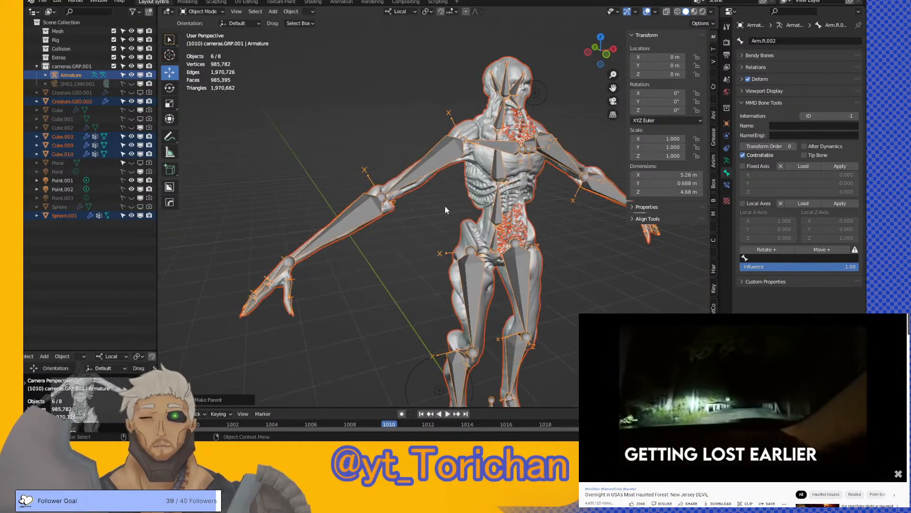
- Select only the armature and switch it to Pose Mode
{"action": "left_click", "coordinate": [445, 206]}
{"action": "left_click", "coordinate": [423, 168]}
{"action": "left_click", "coordinate": [207, 12]}
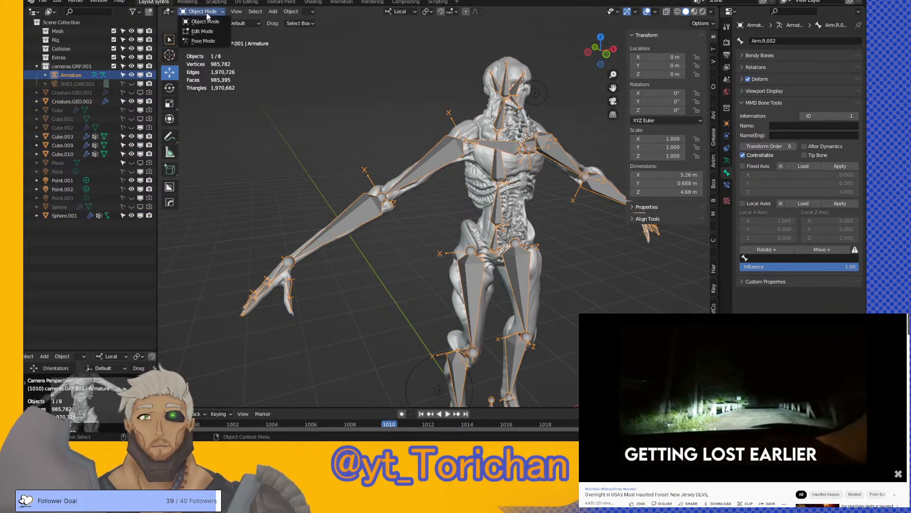
{"action": "left_click", "coordinate": [212, 43]}
- Test the binding by rotating the right upper arm bone upward until the arm is roughly horizontal
{"action": "left_click", "coordinate": [412, 159]}
{"action": "middle_click_drag", "start_coordinate": [413, 158], "coordinate": [375, 144]}
{"action": "left_click", "coordinate": [172, 88]}
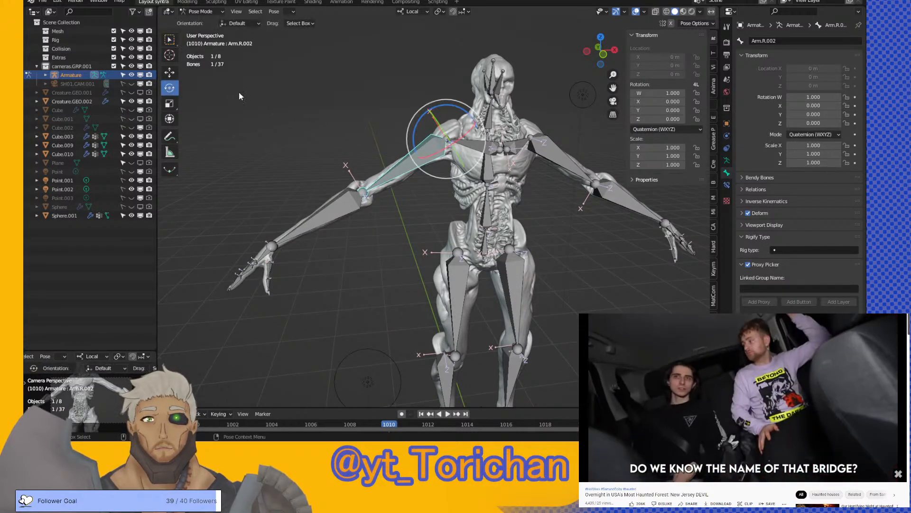
{"action": "left_click_drag", "start_coordinate": [412, 134], "coordinate": [421, 118]}
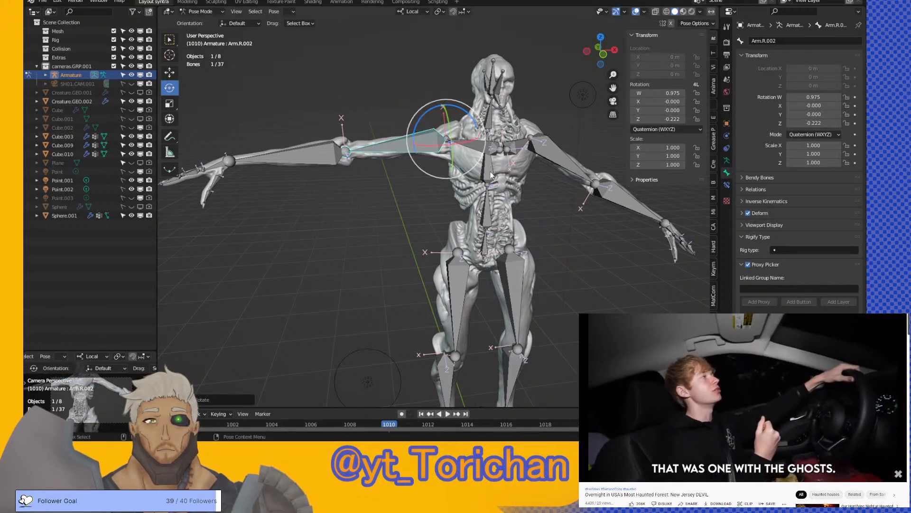
- Tilt the neck bone sideways about 12.5° and raise the left upper arm bone about 13° to test their deformation
{"action": "left_click", "coordinate": [488, 186]}
{"action": "left_click", "coordinate": [487, 121]}
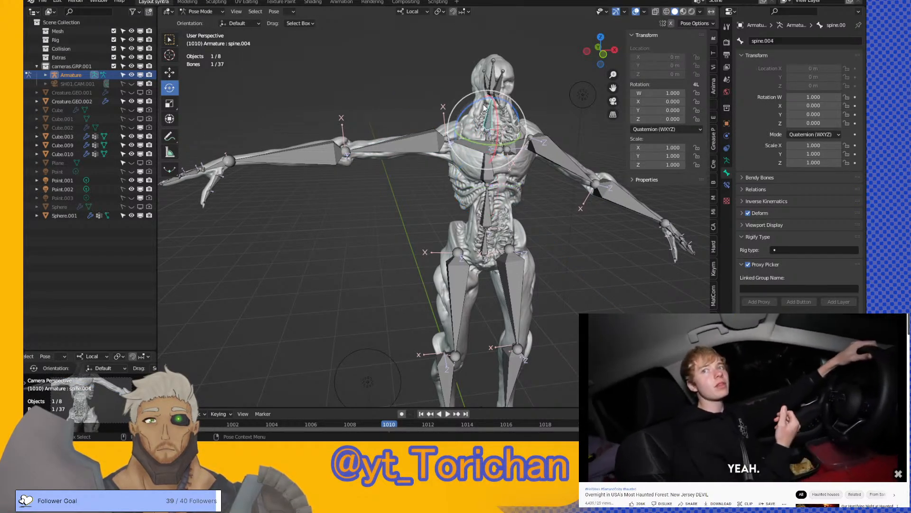
{"action": "left_click_drag", "start_coordinate": [479, 105], "coordinate": [463, 107]}
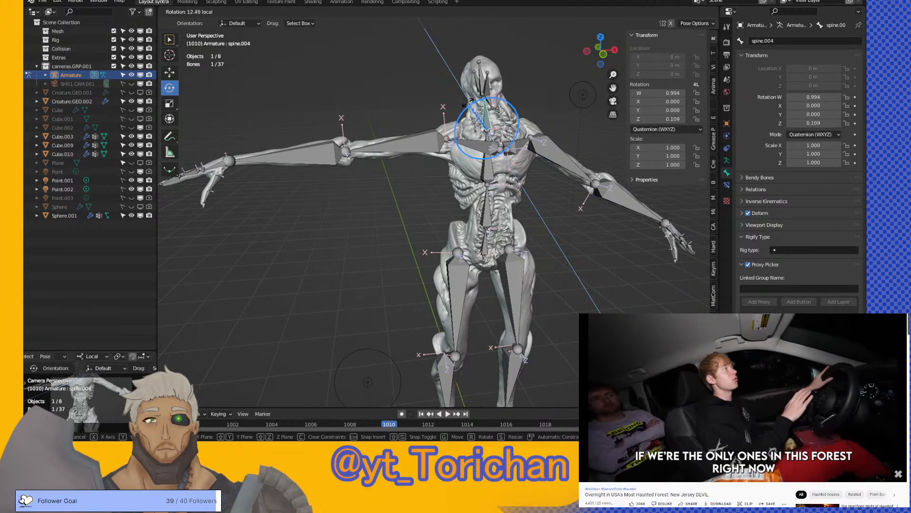
{"action": "left_click", "coordinate": [558, 149]}
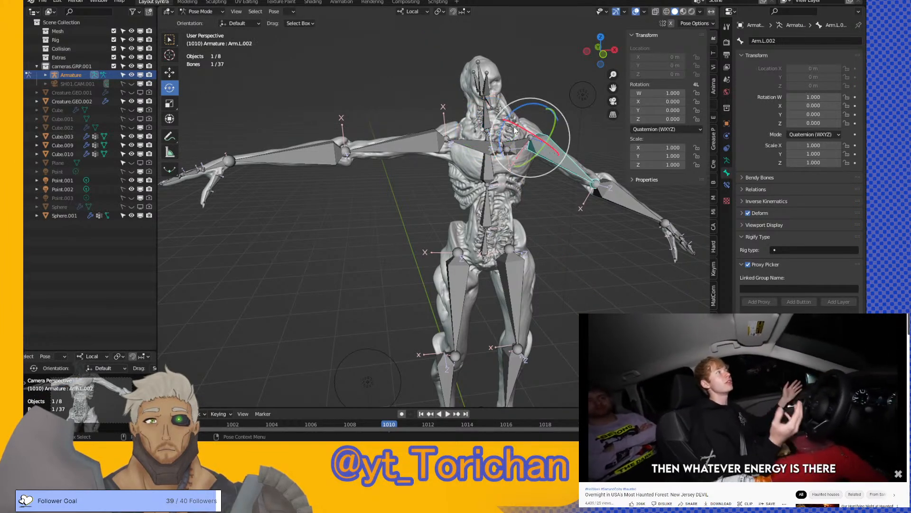
{"action": "left_click_drag", "start_coordinate": [558, 150], "coordinate": [558, 138]}
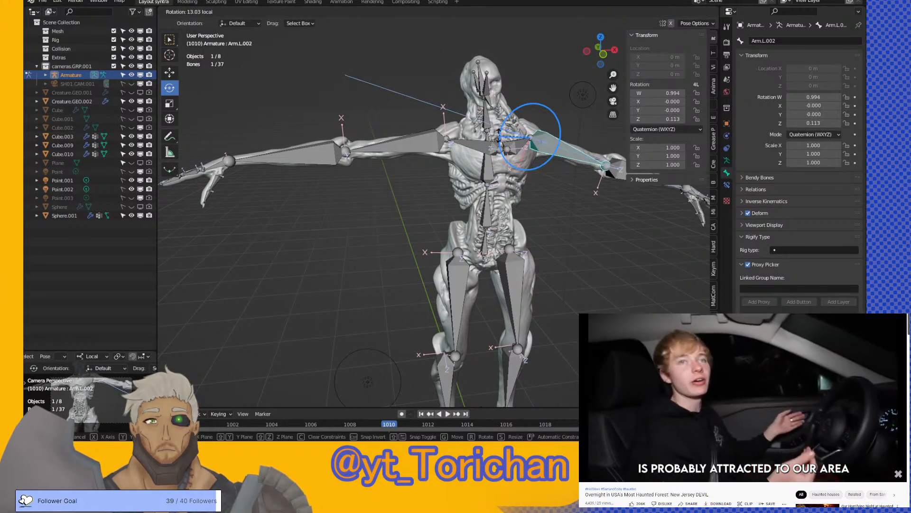
- Rotate the left and right thigh bones outward into a wide stance to test the leg deformation
{"action": "middle_click_drag", "start_coordinate": [517, 253], "coordinate": [415, 147], "text": "shift"}
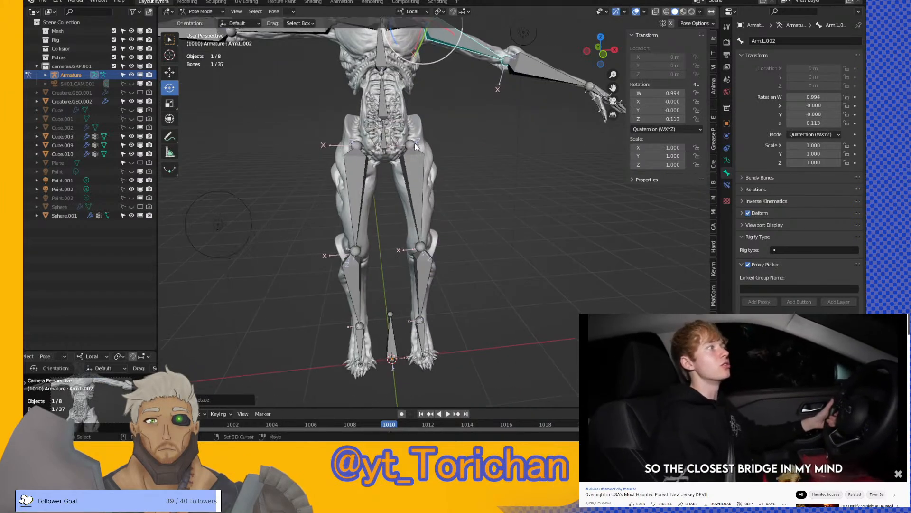
{"action": "left_click", "coordinate": [414, 180]}
{"action": "left_click_drag", "start_coordinate": [388, 167], "coordinate": [348, 195]}
{"action": "left_click", "coordinate": [349, 194]}
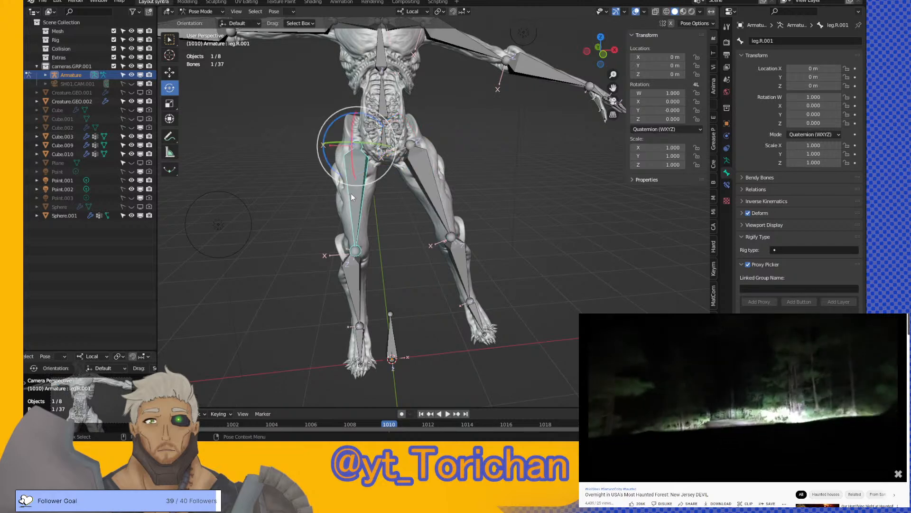
{"action": "left_click_drag", "start_coordinate": [323, 156], "coordinate": [324, 165]}
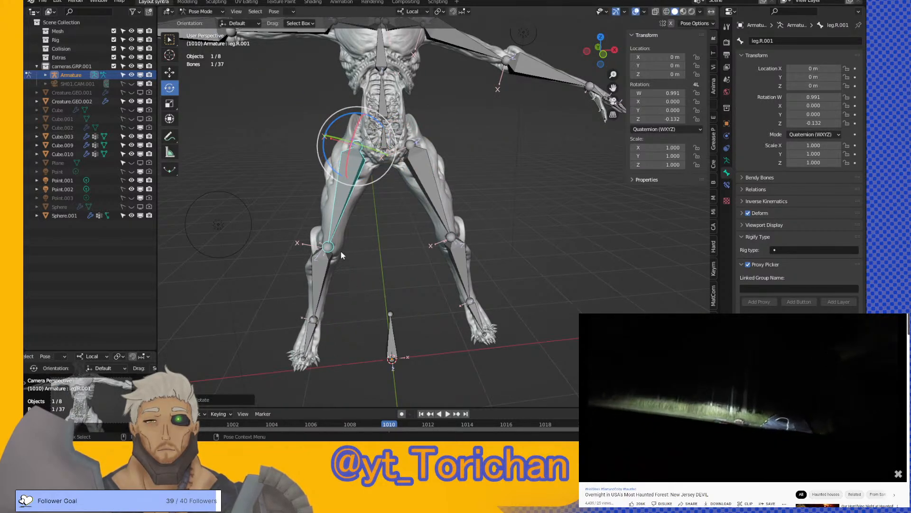
- Select all bones and clear their rotation to restore the rest pose
{"action": "middle_click_drag", "start_coordinate": [345, 195], "coordinate": [338, 172]}
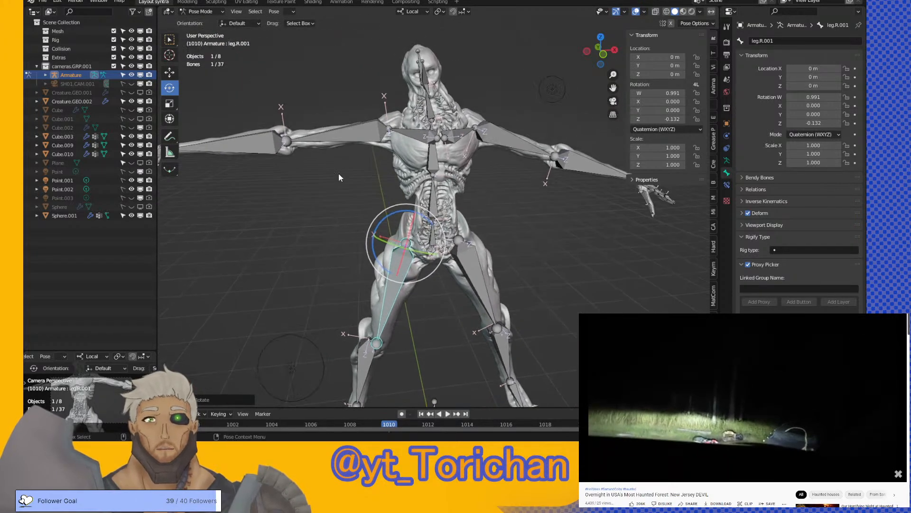
{"action": "key", "text": "a"}
{"action": "key", "text": "alt+r"}
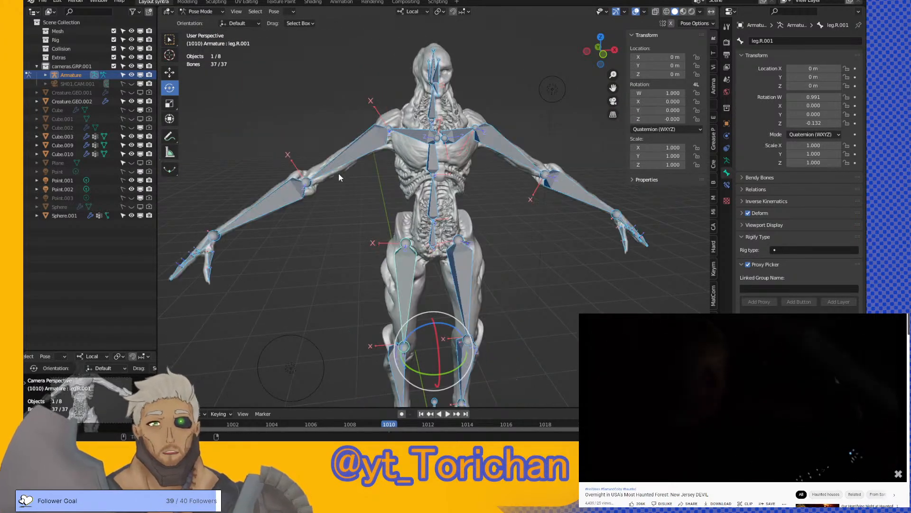
- Bend the chest bone spine.003 forward to test the torso deformation, and clear its rotation
{"action": "left_click", "coordinate": [427, 171]}
{"action": "middle_click_drag", "start_coordinate": [427, 171], "coordinate": [363, 156]}
{"action": "left_click_drag", "start_coordinate": [365, 154], "coordinate": [281, 183]}
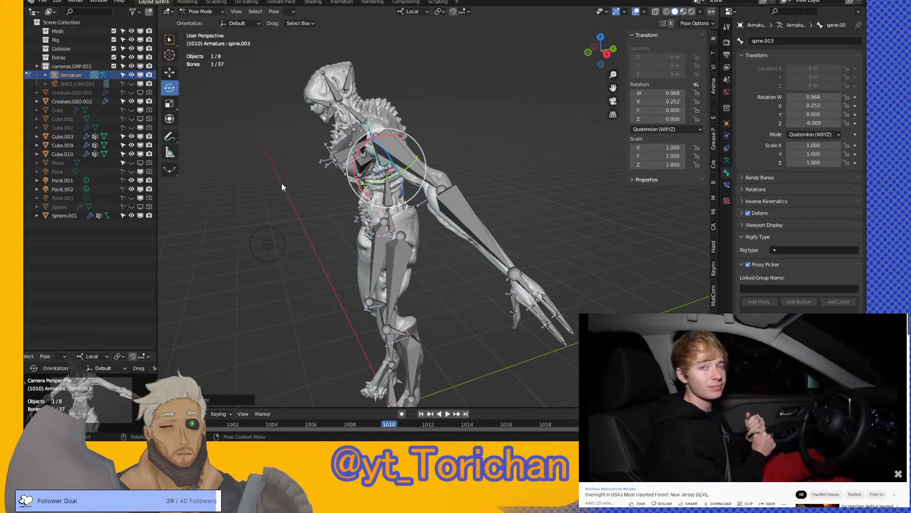
{"action": "key", "text": "alt+r"}
{"action": "middle_click_drag", "start_coordinate": [288, 222], "coordinate": [369, 215]}
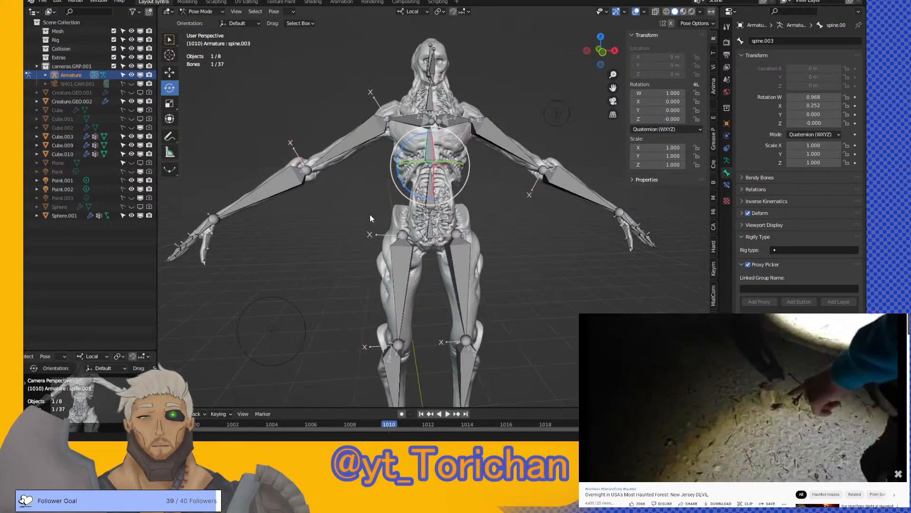
- Select the pelvis bone spine.001 and hide the Creature.GEO.002 mesh in the viewport
{"action": "left_click", "coordinate": [425, 230]}
{"action": "middle_click_drag", "start_coordinate": [343, 249], "coordinate": [325, 171], "text": "shift"}
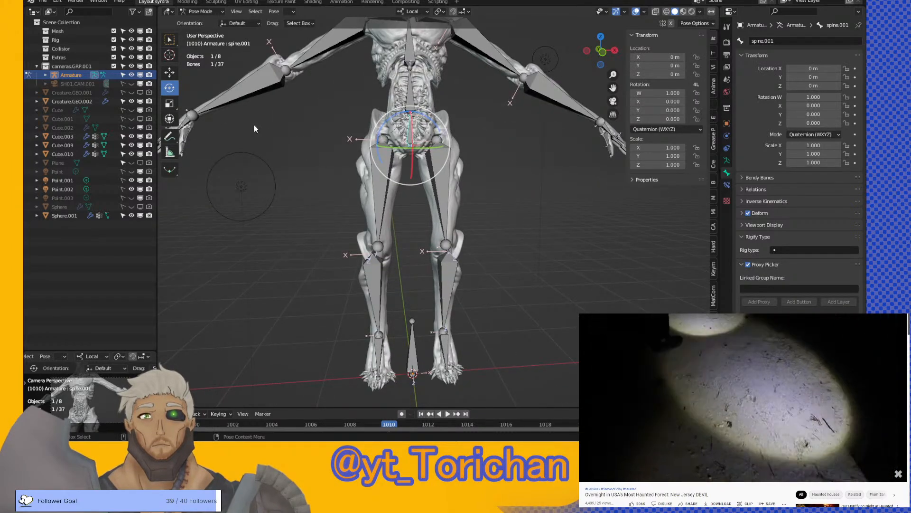
{"action": "left_click", "coordinate": [132, 101]}
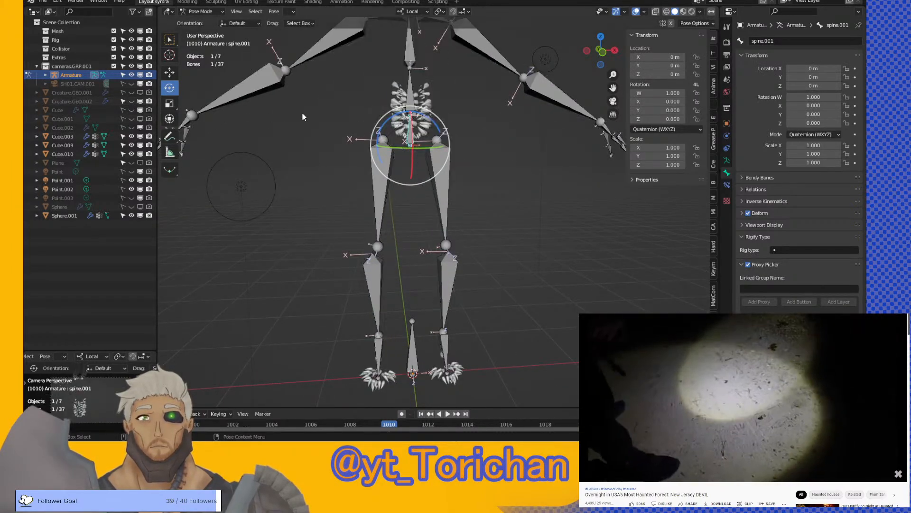
- Try rotating the pelvis bone sideways to check which bones follow it, and reset the rotation
{"action": "left_click_drag", "start_coordinate": [387, 124], "coordinate": [376, 126]}
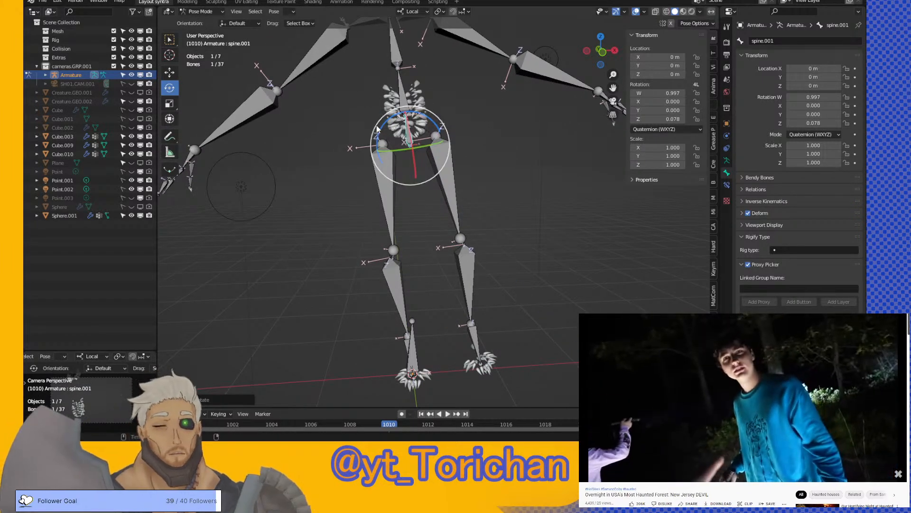
{"action": "key", "text": "Escape"}
{"action": "middle_click_drag", "start_coordinate": [363, 127], "coordinate": [280, 135]}
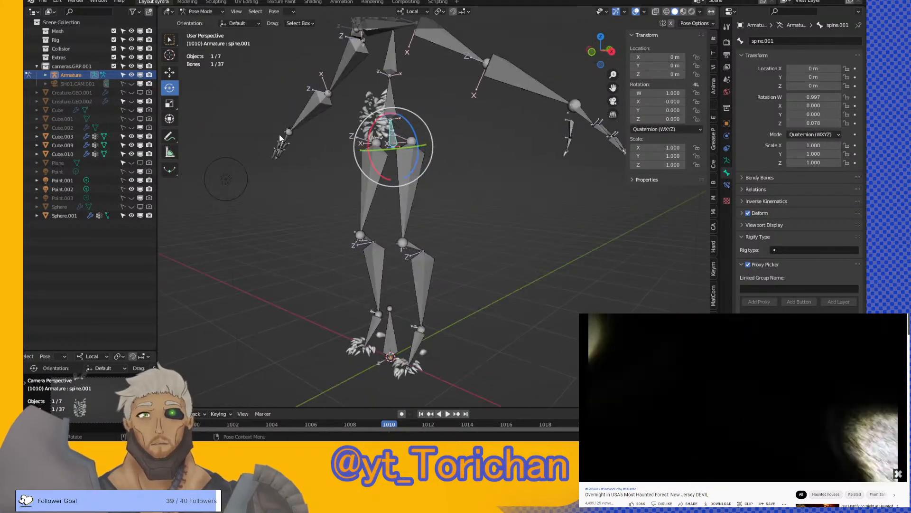
- Try moving the pelvis bone along its own axis, and clear its location
{"action": "left_click", "coordinate": [173, 74]}
{"action": "left_click_drag", "start_coordinate": [390, 118], "coordinate": [394, 129]}
{"action": "key", "text": "alt+g"}
- Examine how the pelvis, leg and foot bones connect from the front, side and back
{"action": "middle_click_drag", "start_coordinate": [394, 130], "coordinate": [361, 121]}
{"action": "scroll", "coordinate": [380, 137], "scroll_direction": "up", "scroll_amount": 4}
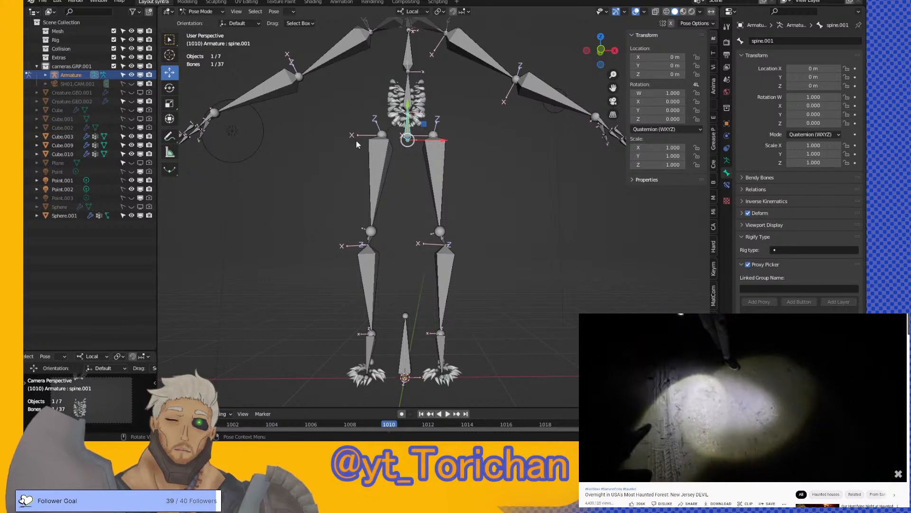
{"action": "middle_click_drag", "start_coordinate": [413, 255], "coordinate": [439, 212]}
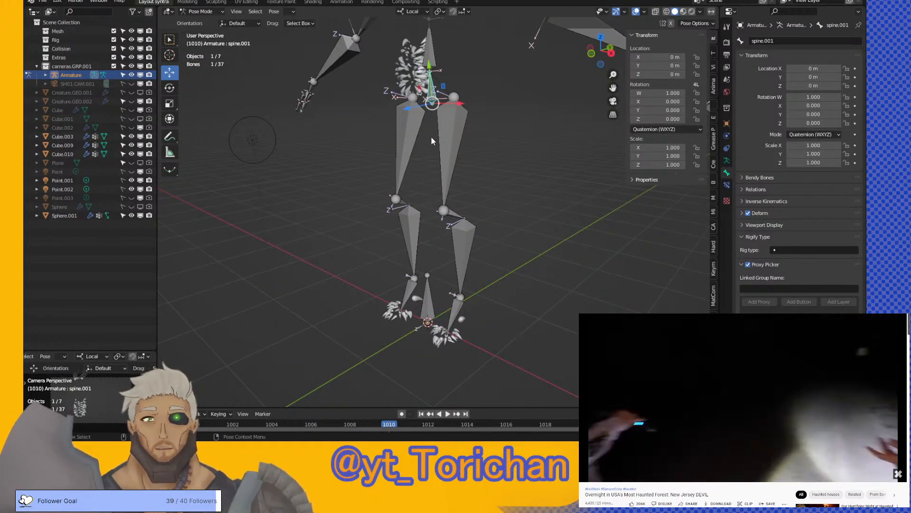
{"action": "mouse_move", "coordinate": [439, 146]}
{"action": "middle_mouse_down"}
{"action": "mouse_move", "coordinate": [457, 162]}
{"action": "mouse_move", "coordinate": [448, 159]}
{"action": "middle_mouse_up"}
{"action": "left_click", "coordinate": [448, 159]}
{"action": "middle_click_drag", "start_coordinate": [353, 169], "coordinate": [201, 164]}
{"action": "middle_click_drag", "start_coordinate": [320, 156], "coordinate": [297, 156]}
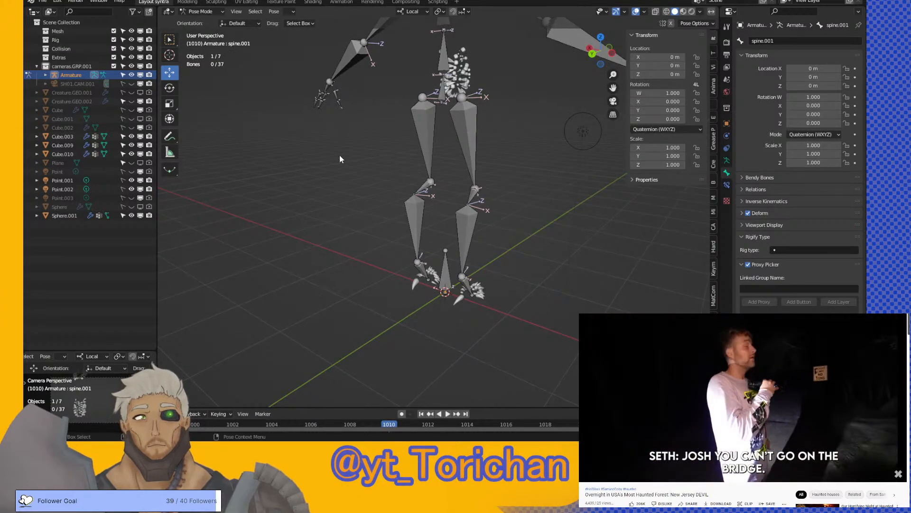
{"action": "middle_click_drag", "start_coordinate": [340, 155], "coordinate": [590, 163]}
- Lower the pelvis bone spine.001 about 1.44 m along its local Y and tilt it about 11 degrees in side view
{"action": "left_click", "coordinate": [445, 90]}
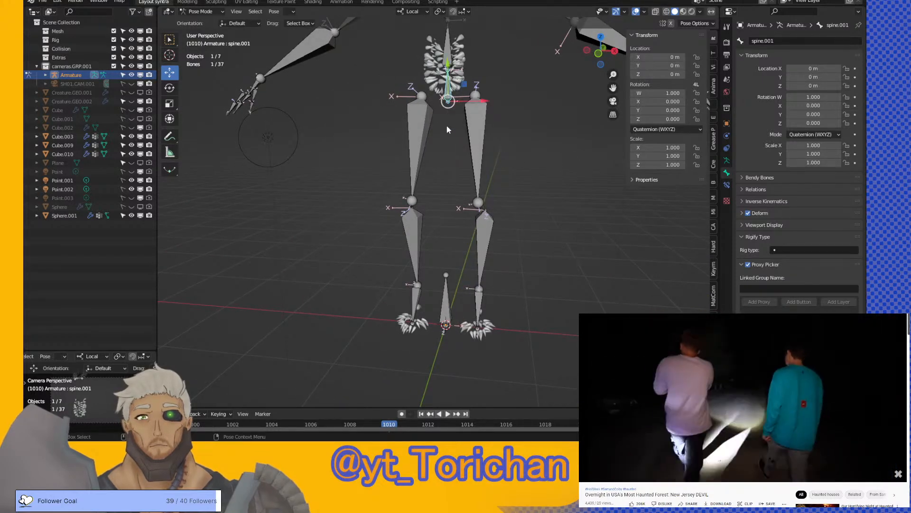
{"action": "scroll", "coordinate": [448, 161], "scroll_direction": "down", "scroll_amount": 2}
{"action": "middle_click_drag", "start_coordinate": [448, 164], "coordinate": [371, 161]}
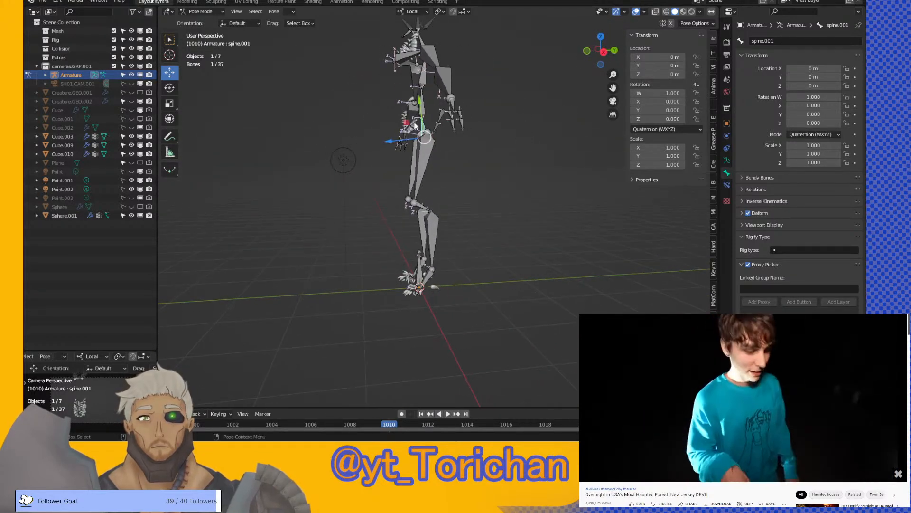
{"action": "key", "text": "g"}
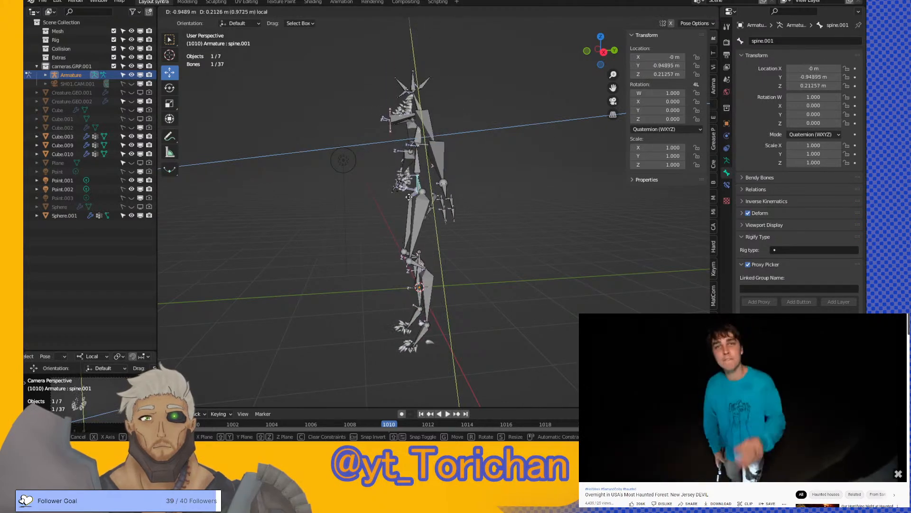
{"action": "left_click", "coordinate": [409, 208]}
{"action": "key", "text": "r"}
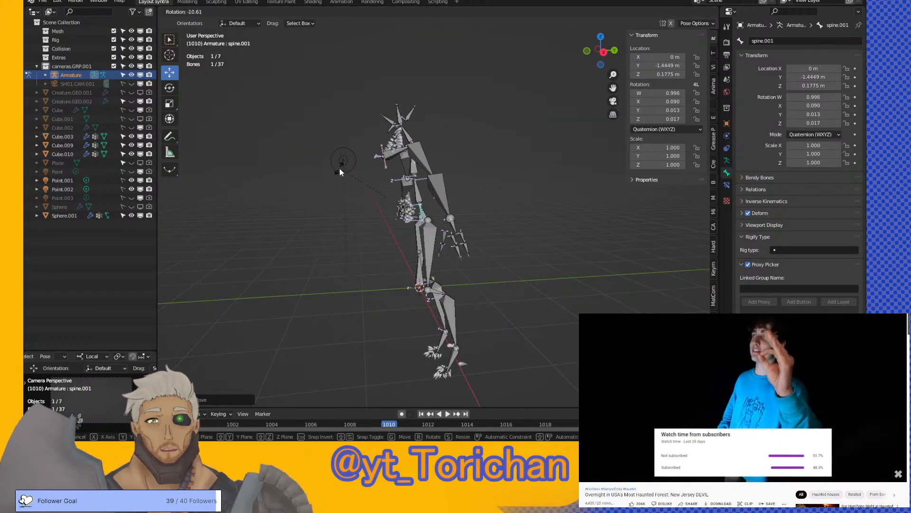
{"action": "left_click", "coordinate": [340, 168]}
- Swing the left thigh bone leg.L.001 forward about 99 degrees around its local X axis
{"action": "left_click", "coordinate": [427, 244]}
{"action": "middle_click_drag", "start_coordinate": [391, 252], "coordinate": [464, 237]}
{"action": "scroll", "coordinate": [465, 238], "scroll_direction": "up", "scroll_amount": 4}
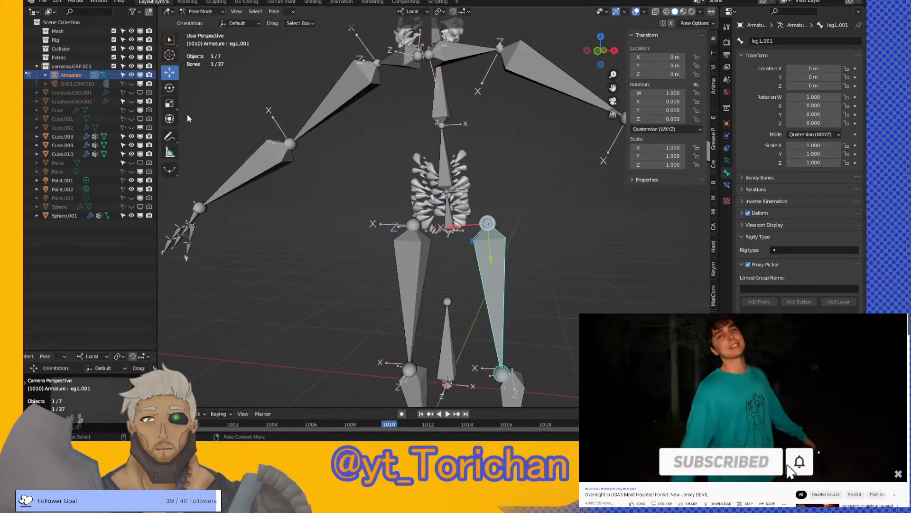
{"action": "left_click", "coordinate": [169, 87]}
{"action": "middle_click_drag", "start_coordinate": [429, 267], "coordinate": [322, 272]}
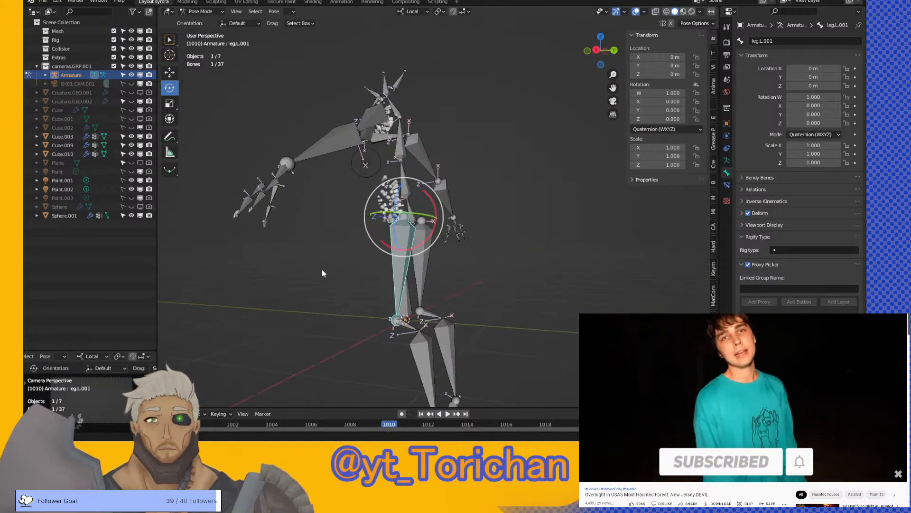
{"action": "left_click_drag", "start_coordinate": [428, 244], "coordinate": [391, 225]}
- Rotate the left shin bone leg.L.003 about 23 degrees around local X until it hangs vertically, and adjust the foot bone below it
{"action": "left_click", "coordinate": [308, 210]}
{"action": "left_click", "coordinate": [320, 245]}
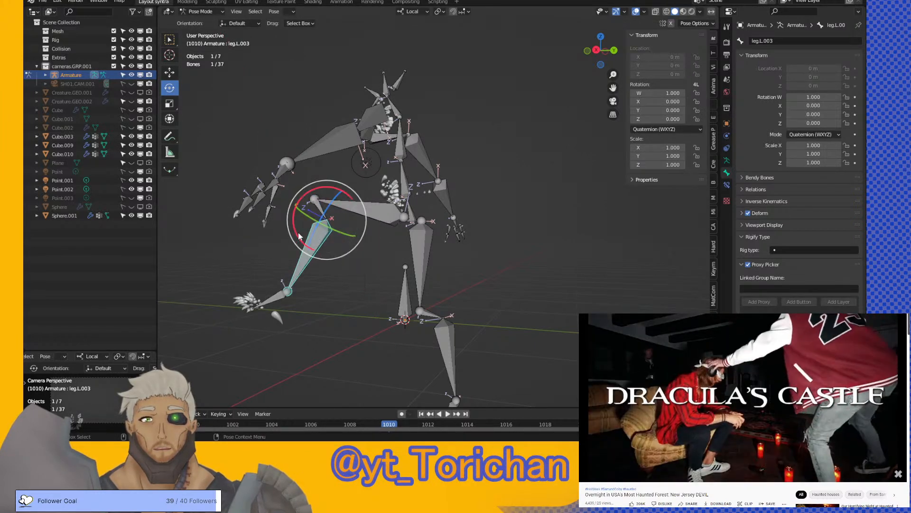
{"action": "left_click_drag", "start_coordinate": [321, 244], "coordinate": [307, 237]}
{"action": "right_click", "coordinate": [307, 237]}
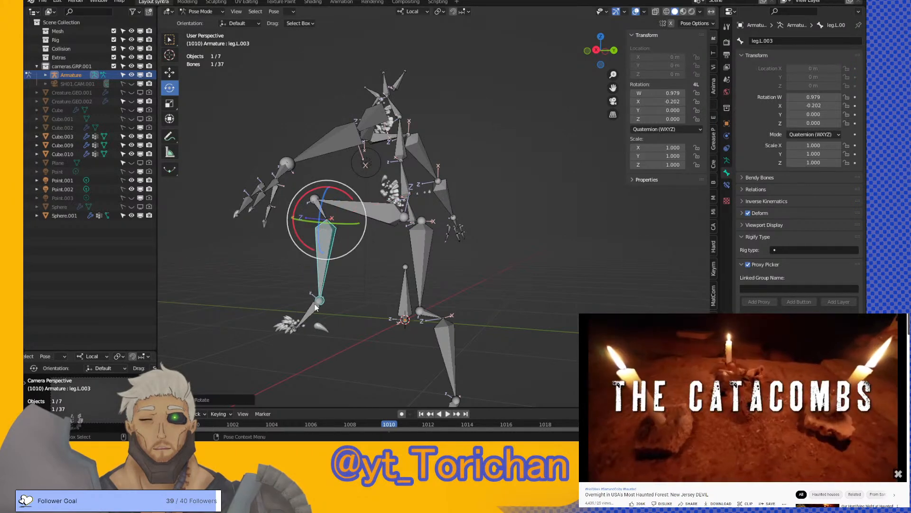
{"action": "left_click", "coordinate": [309, 299]}
{"action": "left_click_drag", "start_coordinate": [299, 281], "coordinate": [369, 227]}
- Rotate the left thigh bone leg.L.001 partly back down around its local X axis
{"action": "left_click", "coordinate": [370, 217]}
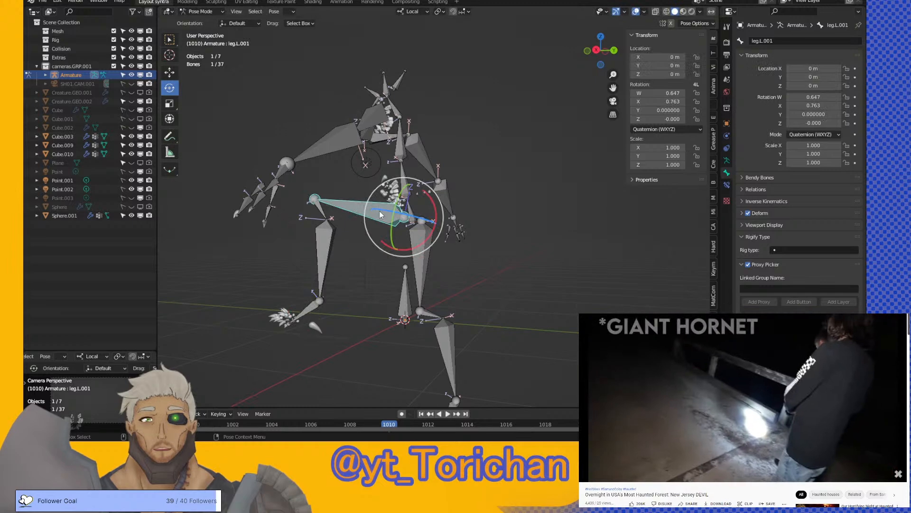
{"action": "left_click_drag", "start_coordinate": [416, 252], "coordinate": [419, 255]}
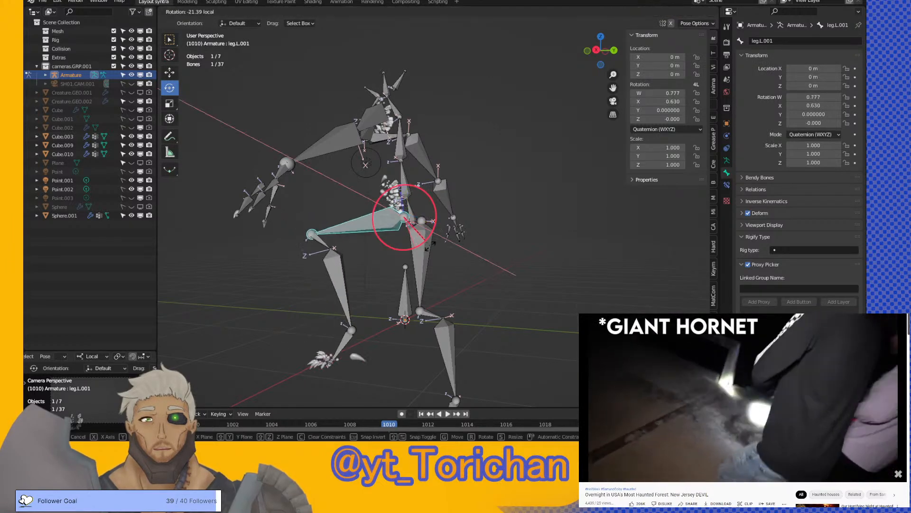
{"action": "left_click", "coordinate": [419, 256]}
- Swing the right thigh bone leg.R.001 forward about 86 degrees around its local X axis
{"action": "middle_click_drag", "start_coordinate": [355, 250], "coordinate": [401, 228]}
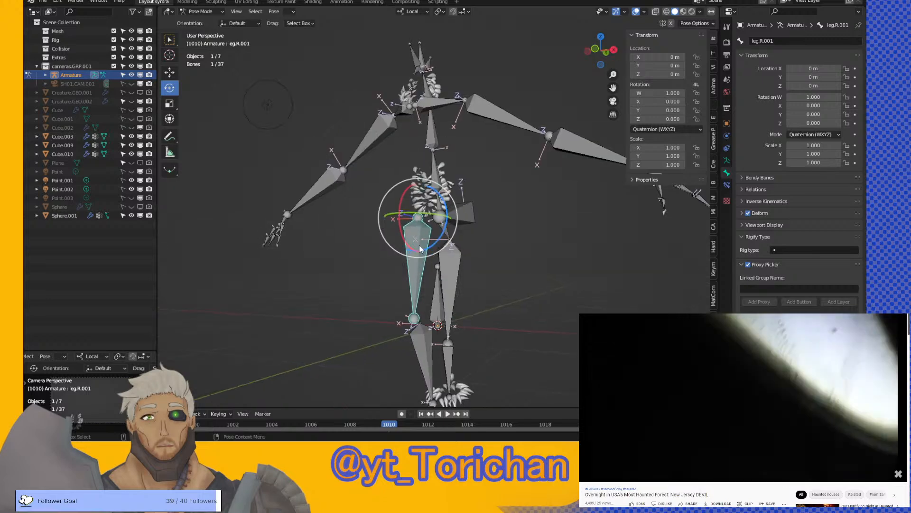
{"action": "key", "text": "r"}
{"action": "key", "text": "x"}
{"action": "key", "text": "x"}
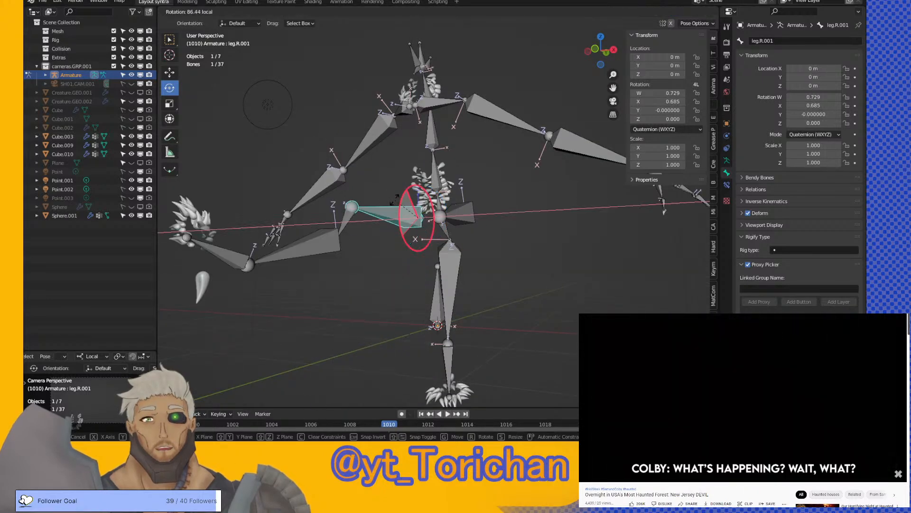
{"action": "left_click", "coordinate": [347, 226]}
- Bend the right knee by rotating leg.R.002 about 63 degrees around local X, and adjust the angle of the shin bone below it
{"action": "left_click", "coordinate": [345, 229]}
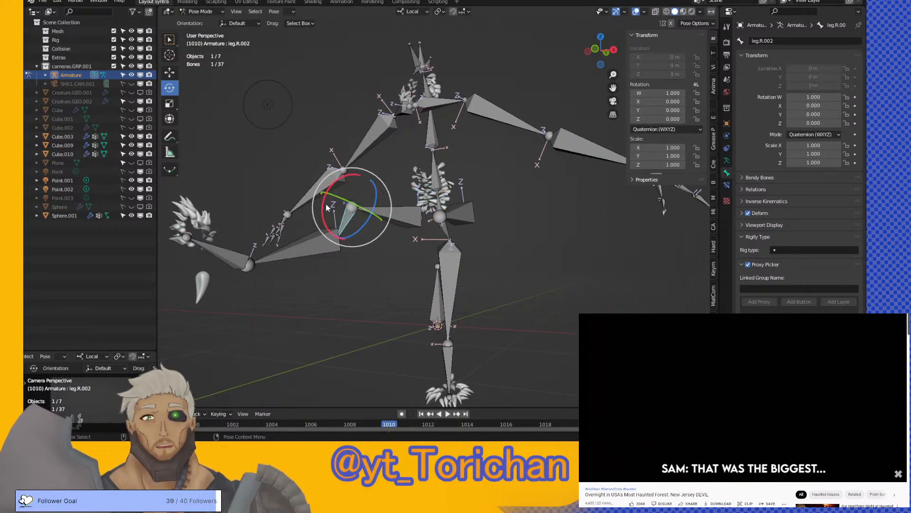
{"action": "key", "text": "r"}
{"action": "key", "text": "x"}
{"action": "key", "text": "x"}
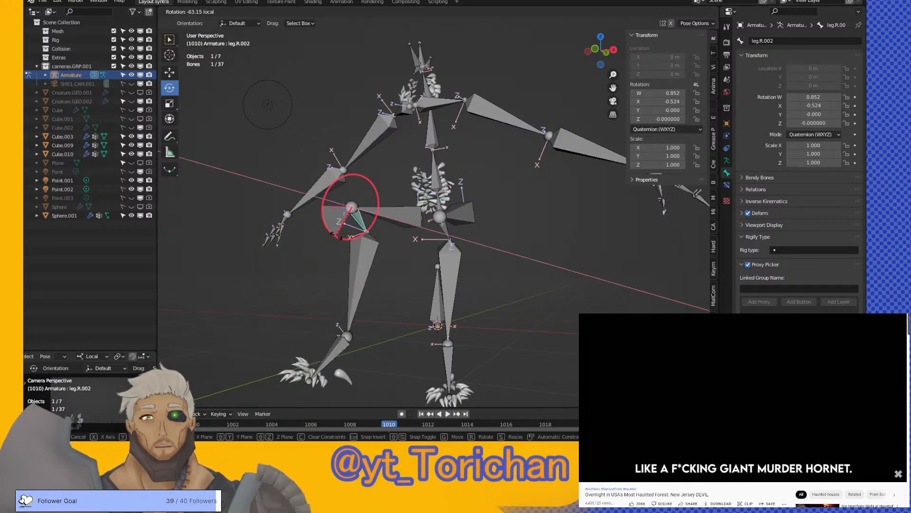
{"action": "left_click", "coordinate": [354, 260]}
{"action": "left_click", "coordinate": [354, 262]}
{"action": "left_click_drag", "start_coordinate": [354, 260], "coordinate": [372, 350]}
- Rotate the right foot bone leg.R.004 about 9 degrees around its local X axis
{"action": "left_click", "coordinate": [372, 350]}
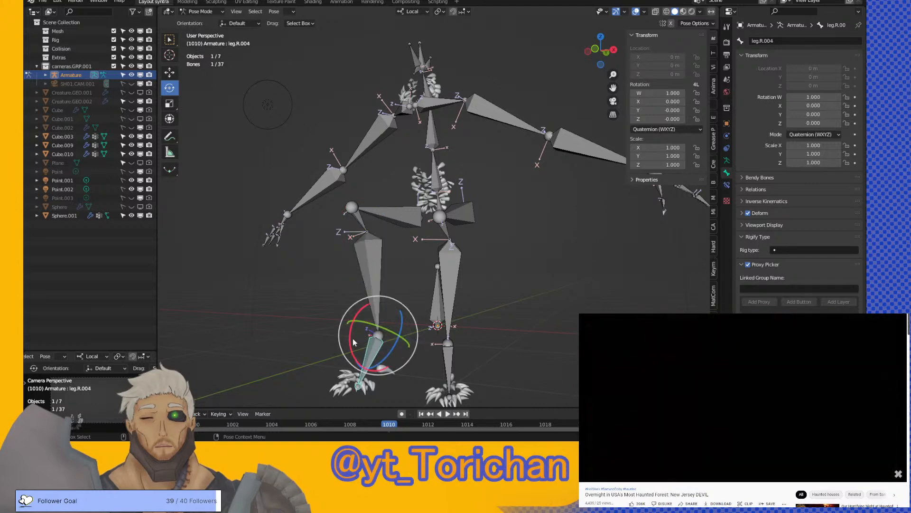
{"action": "key", "text": "r"}
{"action": "key", "text": "x"}
{"action": "key", "text": "x"}
{"action": "left_click", "coordinate": [423, 222]}
- Tilt the pelvis bone spine.001 forward to about 43 degrees and raise it to a Y location of about -0.53 m
{"action": "middle_click_drag", "start_coordinate": [423, 222], "coordinate": [391, 219]}
{"action": "left_click", "coordinate": [400, 241]}
{"action": "left_click_drag", "start_coordinate": [382, 222], "coordinate": [386, 248]}
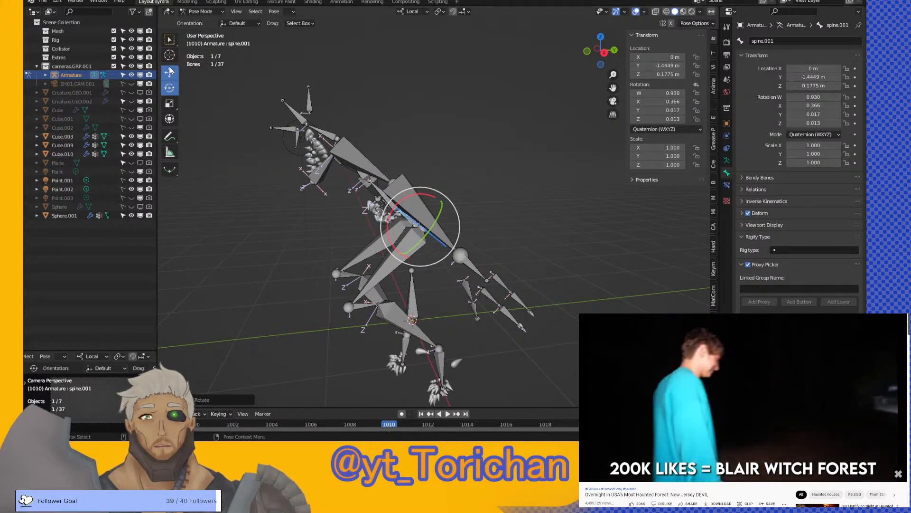
{"action": "key", "text": "g"}
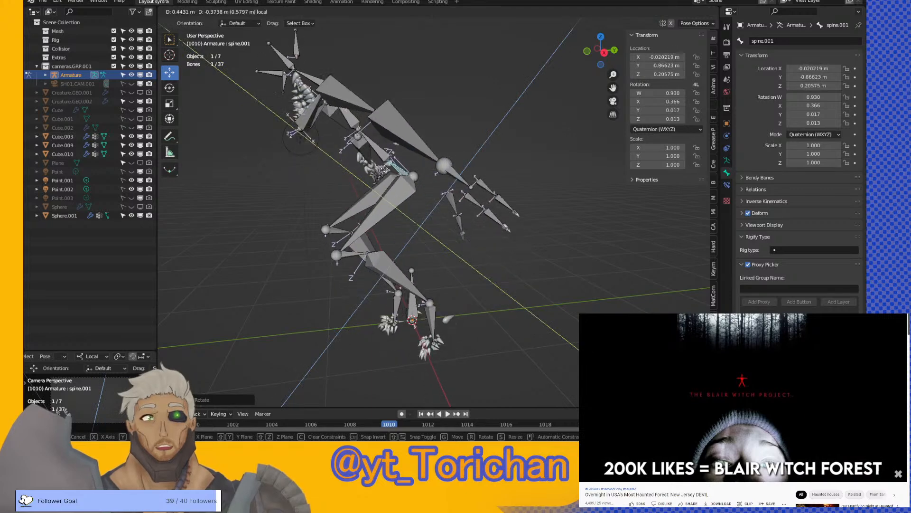
{"action": "left_click", "coordinate": [373, 207]}
- Readjust the rotation of the right foot bone leg.R.004 to suit the crouching stance
{"action": "middle_click_drag", "start_coordinate": [373, 208], "coordinate": [423, 199]}
{"action": "left_click", "coordinate": [404, 278]}
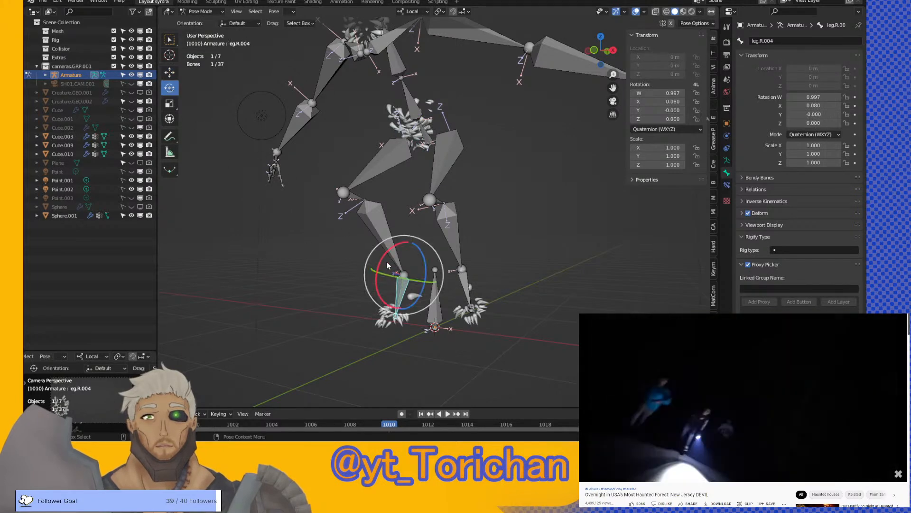
{"action": "left_click_drag", "start_coordinate": [384, 259], "coordinate": [446, 237]}
- Twist the left shin bone leg.L.003 slightly, fine-tune its bend, and rotate the foot bone leg.L.004 to about 30 degrees around local X
{"action": "left_click", "coordinate": [446, 238]}
{"action": "middle_click_drag", "start_coordinate": [446, 237], "coordinate": [480, 219]}
{"action": "left_click_drag", "start_coordinate": [481, 233], "coordinate": [470, 229]}
{"action": "middle_click_drag", "start_coordinate": [445, 243], "coordinate": [347, 234]}
{"action": "left_click_drag", "start_coordinate": [346, 240], "coordinate": [346, 240]}
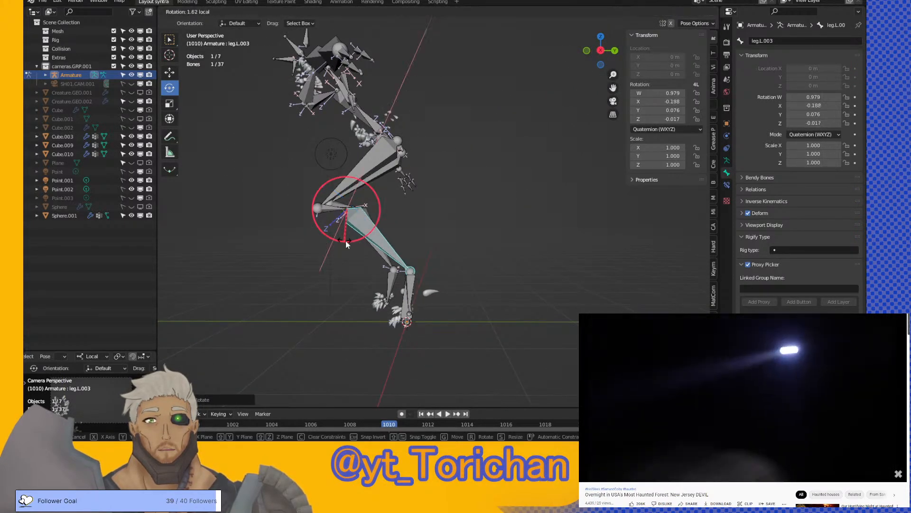
{"action": "left_click", "coordinate": [410, 293]}
{"action": "left_click_drag", "start_coordinate": [386, 297], "coordinate": [375, 287]}
- Bend the upper body forward by rotating the spine bone above the pelvis
{"action": "scroll", "coordinate": [371, 289], "scroll_direction": "up", "scroll_amount": 6}
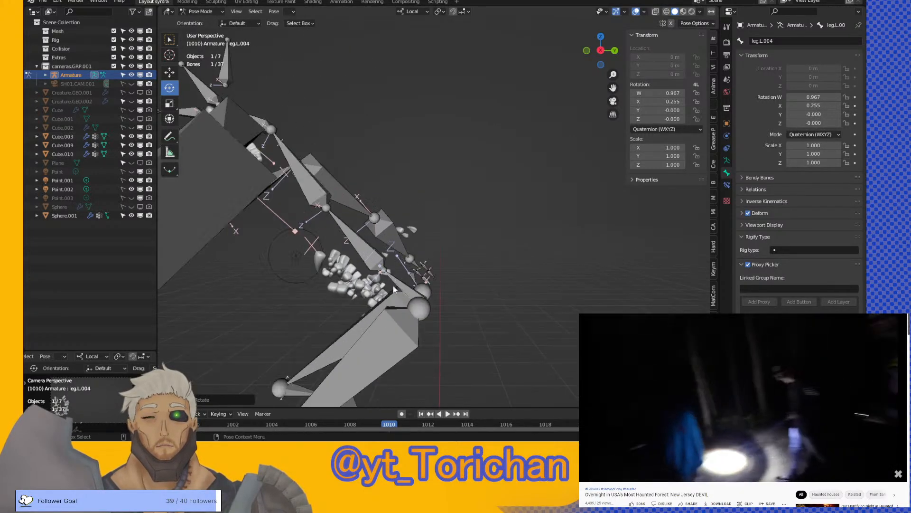
{"action": "key", "text": "alt+a"}
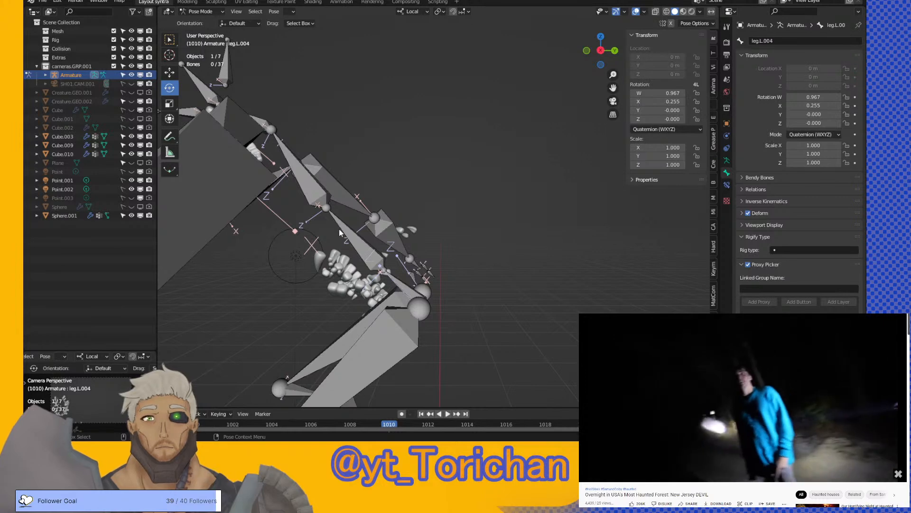
{"action": "left_click", "coordinate": [351, 236]}
{"action": "left_click_drag", "start_coordinate": [353, 240], "coordinate": [375, 321]}
{"action": "left_click", "coordinate": [298, 224]}
- Rotate the thigh bones to balance the crouch, and straighten the pelvis bone spine.001 to a forward tilt of about 14 degrees
{"action": "left_click", "coordinate": [385, 318]}
{"action": "left_click", "coordinate": [373, 318]}
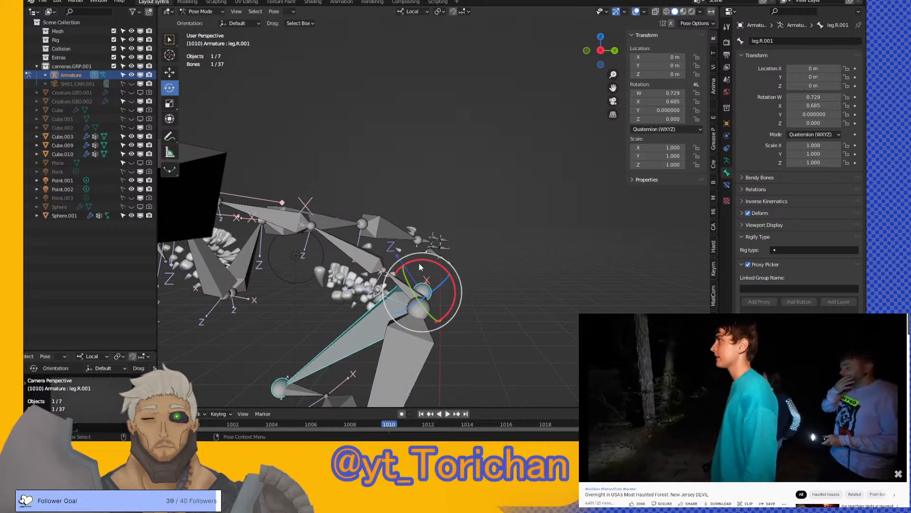
{"action": "left_click_drag", "start_coordinate": [427, 260], "coordinate": [403, 295]}
{"action": "left_click", "coordinate": [409, 286]}
{"action": "scroll", "coordinate": [380, 275], "scroll_direction": "down", "scroll_amount": 5}
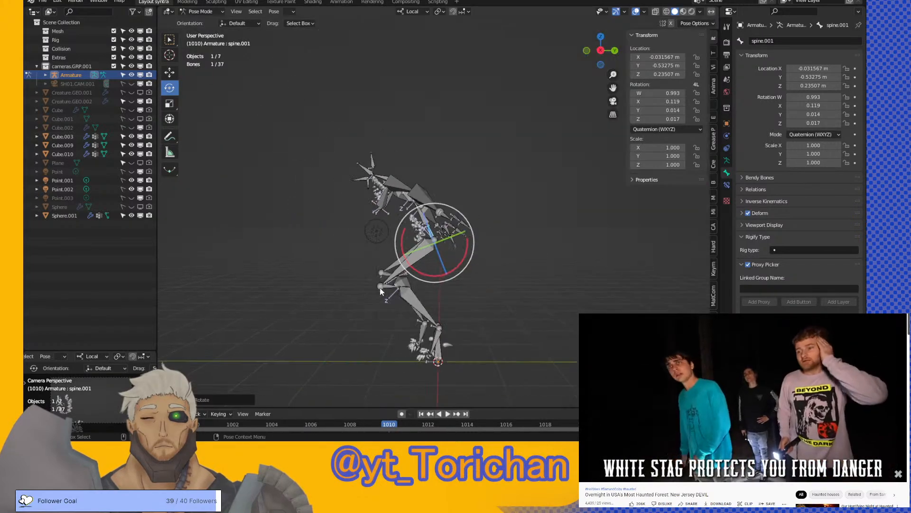
- Rotate the spine bone directly above the pelvis from the front view
{"action": "middle_click_drag", "start_coordinate": [363, 256], "coordinate": [452, 255]}
{"action": "scroll", "coordinate": [452, 255], "scroll_direction": "up", "scroll_amount": 5}
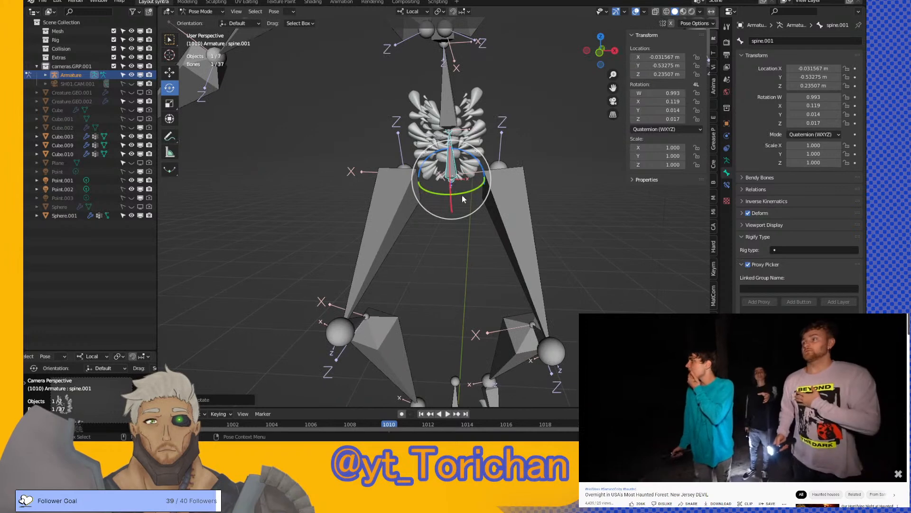
{"action": "middle_click_drag", "start_coordinate": [452, 112], "coordinate": [452, 199], "text": "shift"}
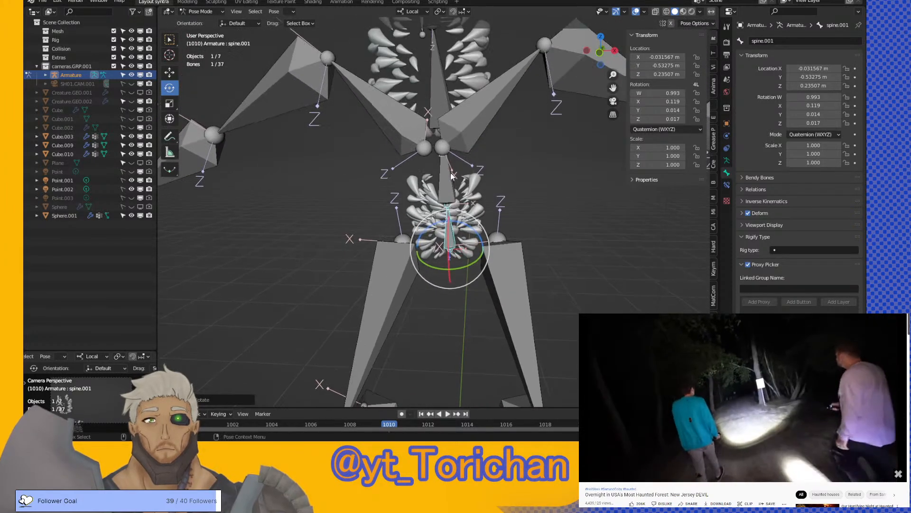
{"action": "left_click", "coordinate": [448, 171]}
{"action": "left_click_drag", "start_coordinate": [456, 177], "coordinate": [465, 103]}
- Rotate the upper spine and neck bones to adjust the curve of the back and head
{"action": "middle_click_drag", "start_coordinate": [465, 93], "coordinate": [380, 86]}
{"action": "left_click", "coordinate": [378, 85]}
{"action": "left_click_drag", "start_coordinate": [378, 85], "coordinate": [349, 76]}
{"action": "middle_click_drag", "start_coordinate": [349, 76], "coordinate": [398, 178]}
{"action": "left_click", "coordinate": [456, 126]}
{"action": "left_click_drag", "start_coordinate": [403, 176], "coordinate": [409, 138]}
- Turn the head bone spine.005 about 10 degrees around its local Y axis
{"action": "left_click", "coordinate": [401, 109]}
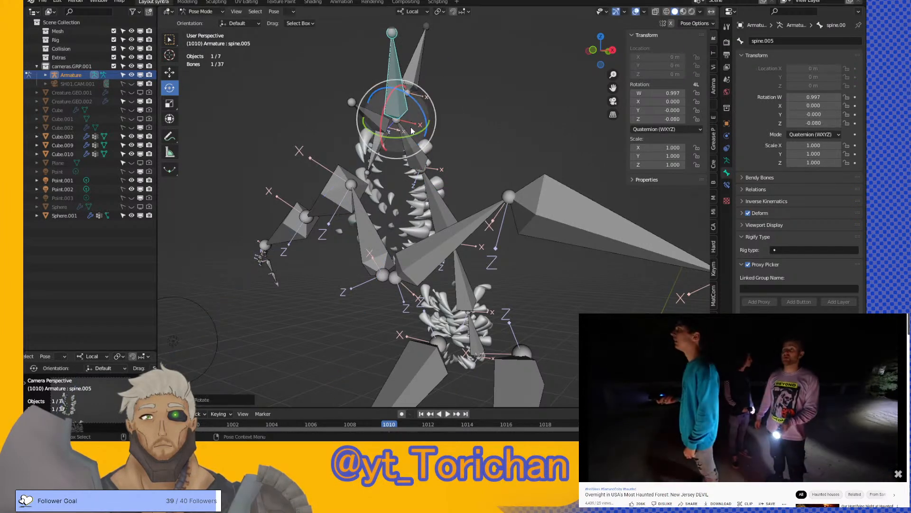
{"action": "key", "text": "r"}
{"action": "key", "text": "y"}
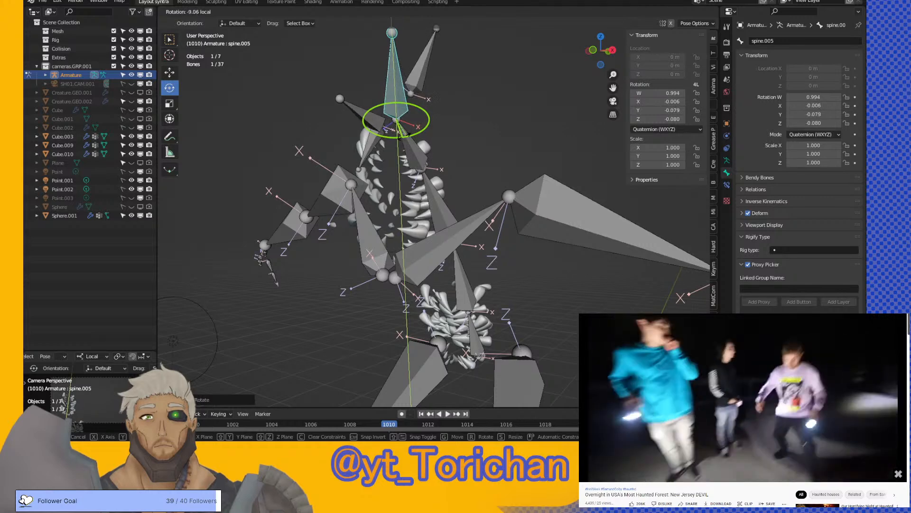
{"action": "left_click", "coordinate": [346, 155]}
- Rotate the right upper arm bone Arm.R.002 about 41 degrees around local Z and about 46 degrees around local X
{"action": "middle_click_drag", "start_coordinate": [346, 155], "coordinate": [370, 143]}
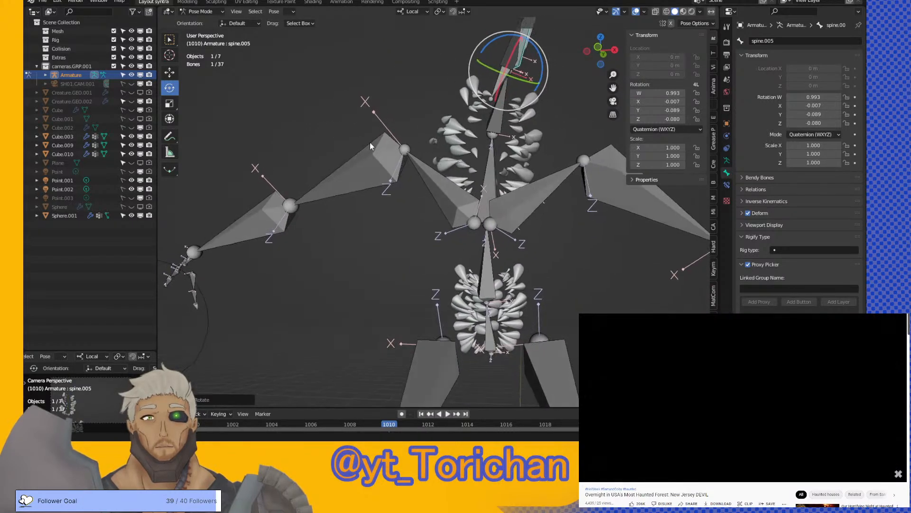
{"action": "left_click", "coordinate": [360, 159]}
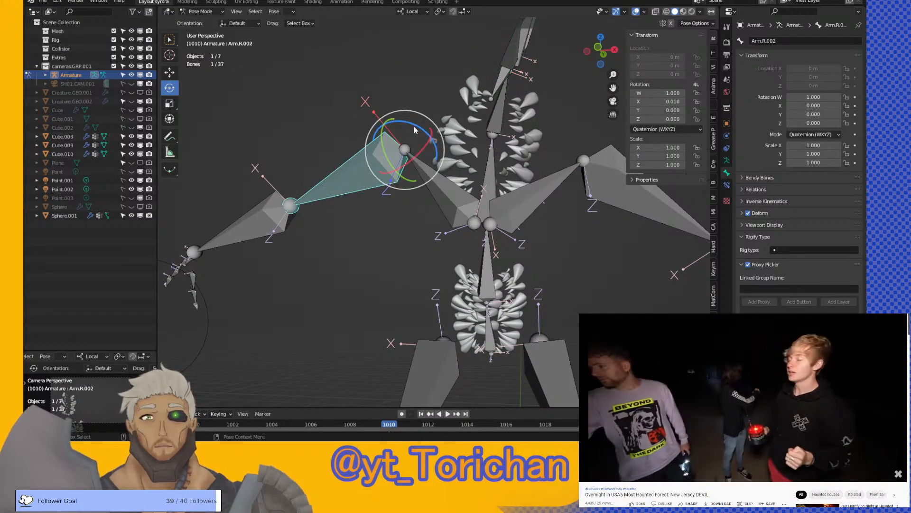
{"action": "key", "text": "r"}
{"action": "key", "text": "z"}
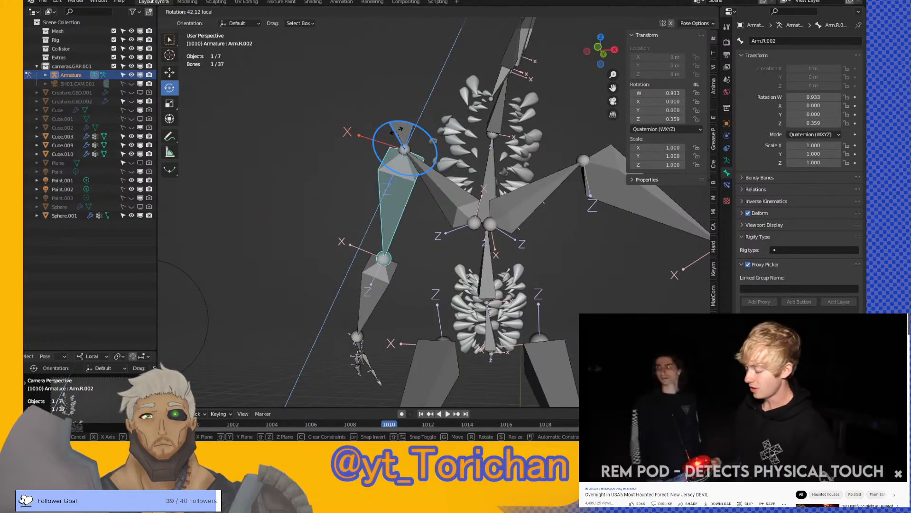
{"action": "left_click", "coordinate": [344, 163]}
{"action": "middle_click_drag", "start_coordinate": [343, 163], "coordinate": [454, 197]}
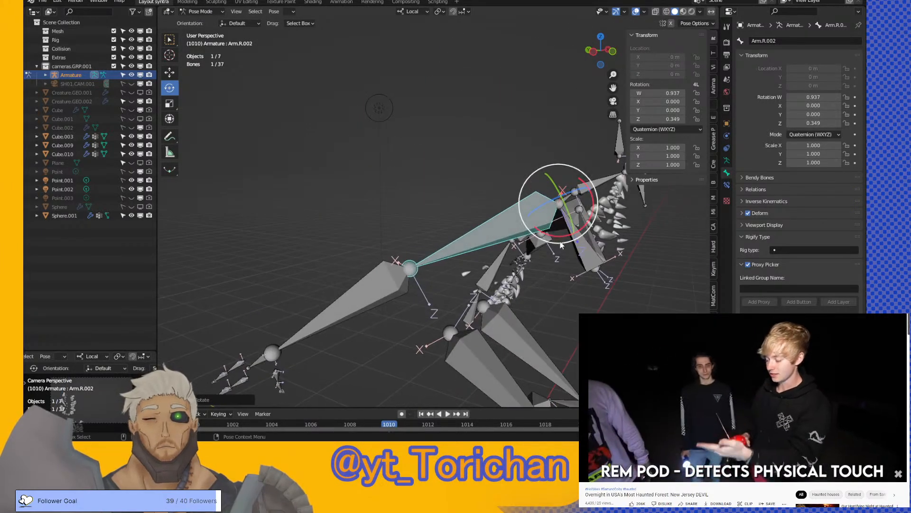
{"action": "left_click_drag", "start_coordinate": [560, 242], "coordinate": [598, 244]}
- Rotate the right shoulder bone and refine the angle of the upper arm bone Arm.R.002
{"action": "middle_click_drag", "start_coordinate": [598, 244], "coordinate": [479, 244]}
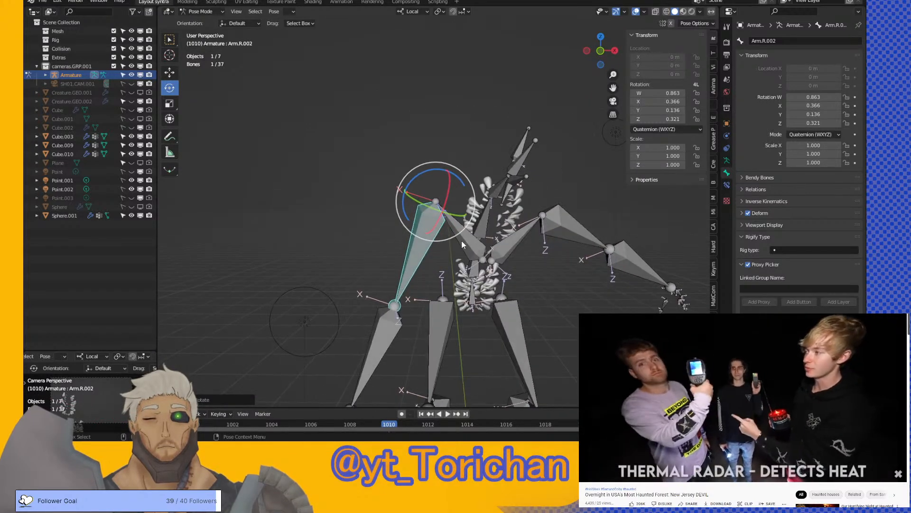
{"action": "left_click", "coordinate": [458, 241]}
{"action": "left_click_drag", "start_coordinate": [451, 271], "coordinate": [389, 238]}
{"action": "left_click", "coordinate": [418, 258]}
{"action": "middle_click_drag", "start_coordinate": [388, 237], "coordinate": [469, 272]}
{"action": "left_click_drag", "start_coordinate": [515, 257], "coordinate": [501, 306]}
- Rotate the right forearm bone, and turn the hand bone Arm.R.004 about 22 degrees around its local Z axis
{"action": "left_click", "coordinate": [469, 354]}
{"action": "middle_click_drag", "start_coordinate": [469, 354], "coordinate": [420, 252]}
{"action": "left_click_drag", "start_coordinate": [420, 254], "coordinate": [417, 273]}
{"action": "middle_click_drag", "start_coordinate": [363, 328], "coordinate": [406, 249]}
{"action": "left_click", "coordinate": [469, 242]}
- Select all the finger bones of the right hand and rotate them together around local X
{"action": "left_click_drag", "start_coordinate": [429, 248], "coordinate": [430, 316]}
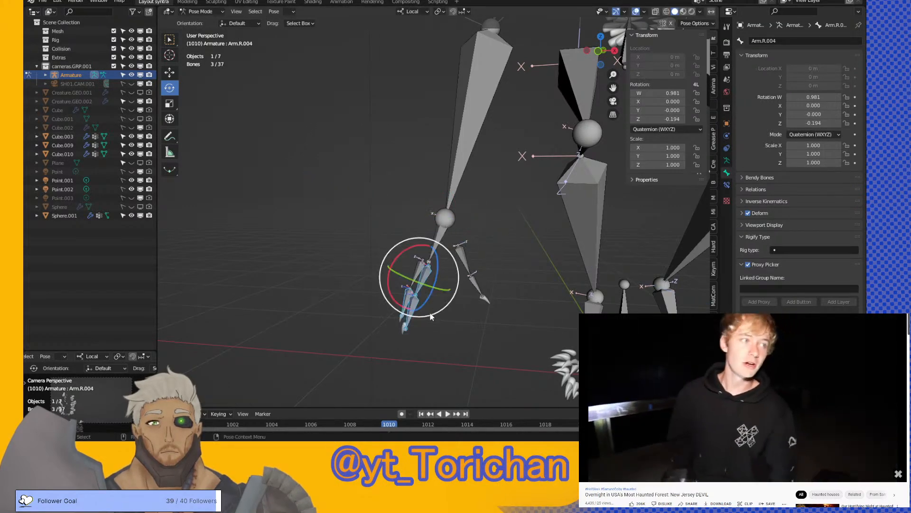
{"action": "left_click_drag", "start_coordinate": [465, 281], "coordinate": [463, 285], "text": "shift"}
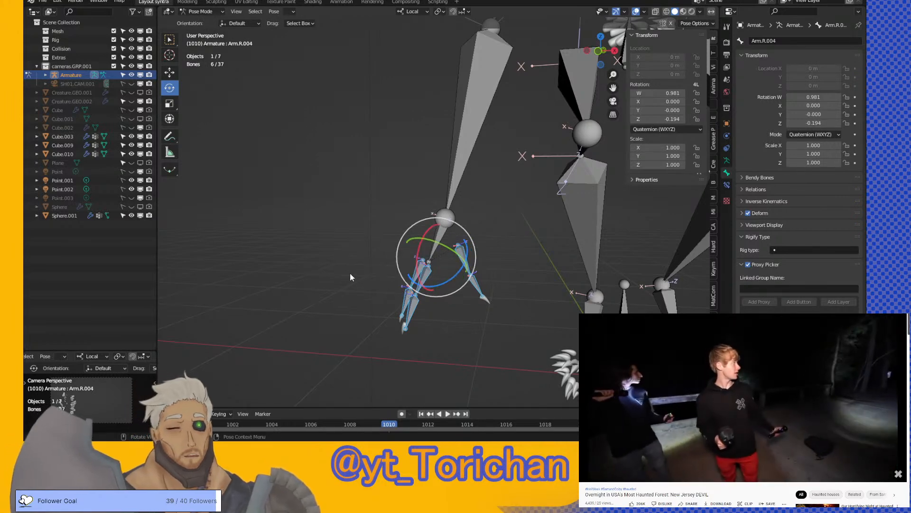
{"action": "key", "text": "r"}
{"action": "key", "text": "x"}
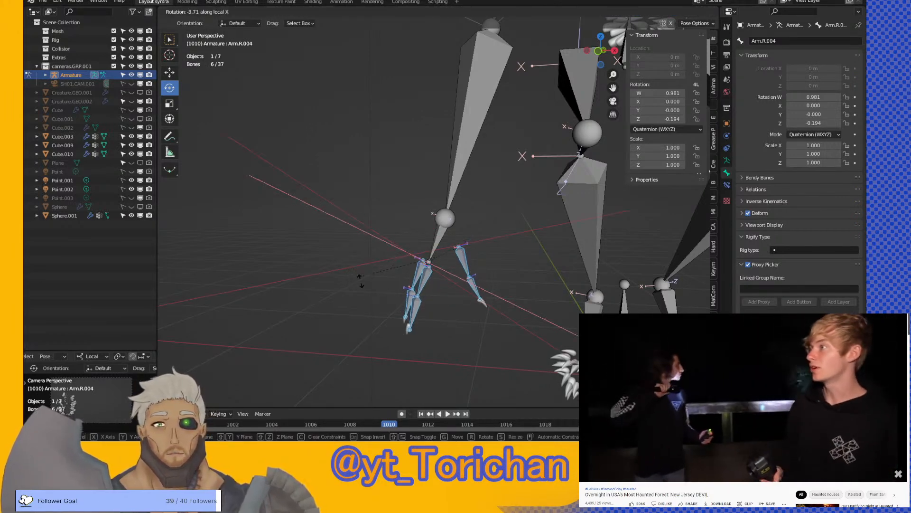
{"action": "left_click", "coordinate": [361, 287]}
- Bend the three fingertip bones of the right hand about 24 degrees around local X
{"action": "left_click_drag", "start_coordinate": [430, 330], "coordinate": [460, 308]}
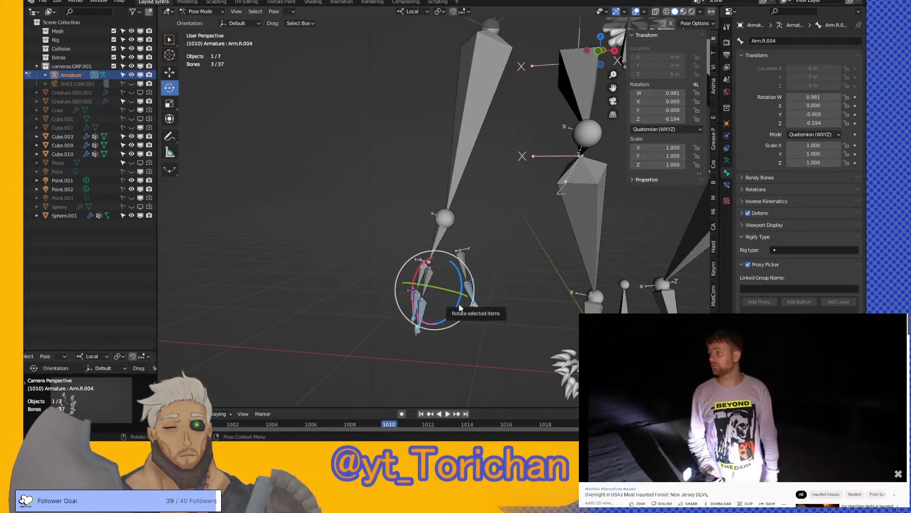
{"action": "key", "text": "r"}
{"action": "key", "text": "x"}
{"action": "key", "text": "x"}
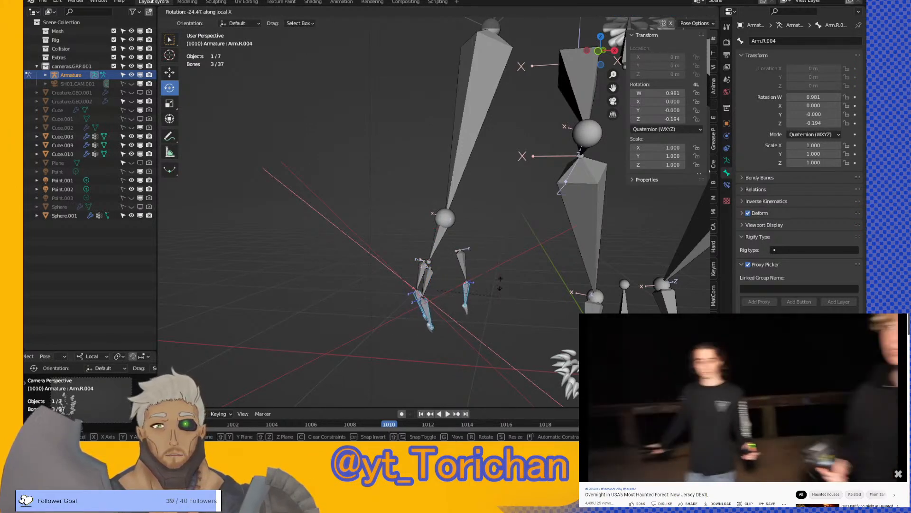
{"action": "left_click", "coordinate": [496, 274]}
- Rotate the left upper arm bone Arm.L.002 so the arm hangs down beside the body
{"action": "middle_click_drag", "start_coordinate": [582, 221], "coordinate": [485, 193]}
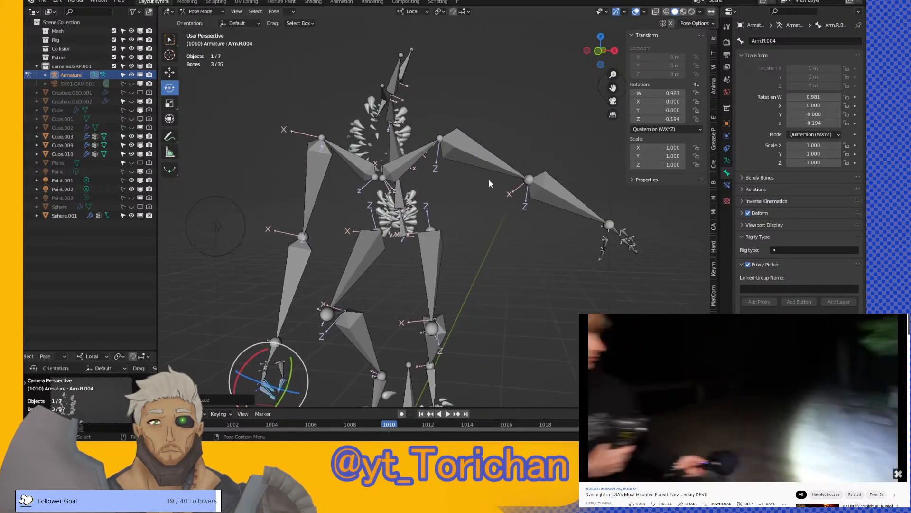
{"action": "left_click", "coordinate": [494, 153]}
{"action": "middle_click_drag", "start_coordinate": [493, 153], "coordinate": [433, 186]}
{"action": "left_click_drag", "start_coordinate": [430, 185], "coordinate": [437, 202]}
{"action": "middle_click_drag", "start_coordinate": [437, 201], "coordinate": [469, 212]}
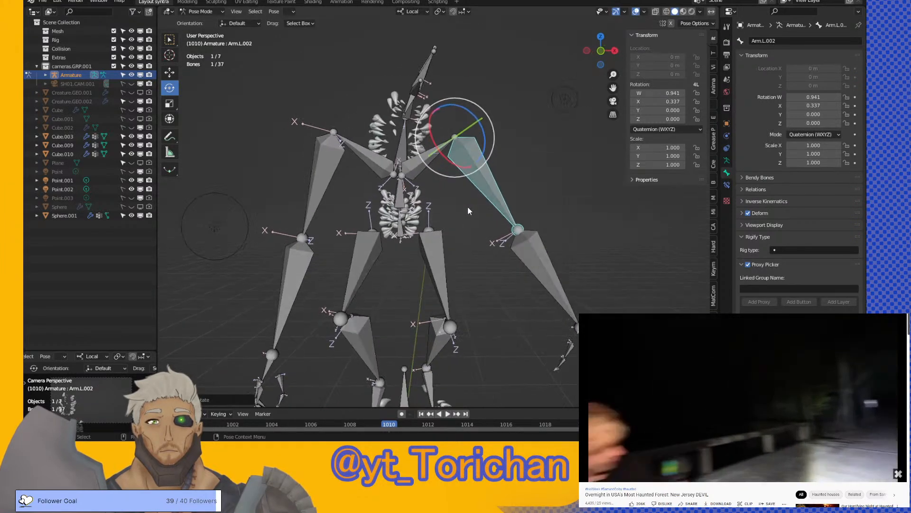
{"action": "left_click_drag", "start_coordinate": [488, 146], "coordinate": [483, 222]}
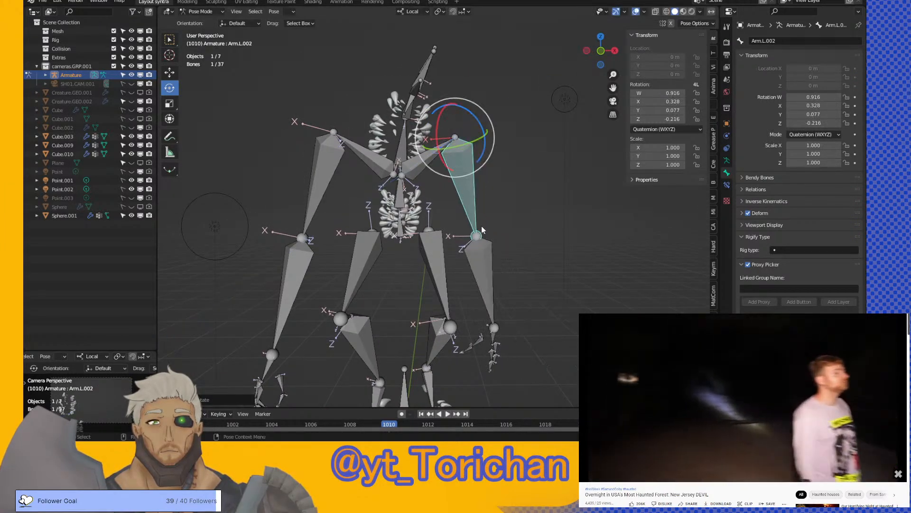
- Rotate the left forearm bone and refine the angle of the upper arm bone Arm.L.002
{"action": "left_click", "coordinate": [474, 270]}
{"action": "middle_click_drag", "start_coordinate": [474, 270], "coordinate": [433, 271]}
{"action": "left_click_drag", "start_coordinate": [446, 272], "coordinate": [423, 266]}
{"action": "left_click", "coordinate": [431, 188]}
{"action": "middle_click_drag", "start_coordinate": [431, 188], "coordinate": [425, 216]}
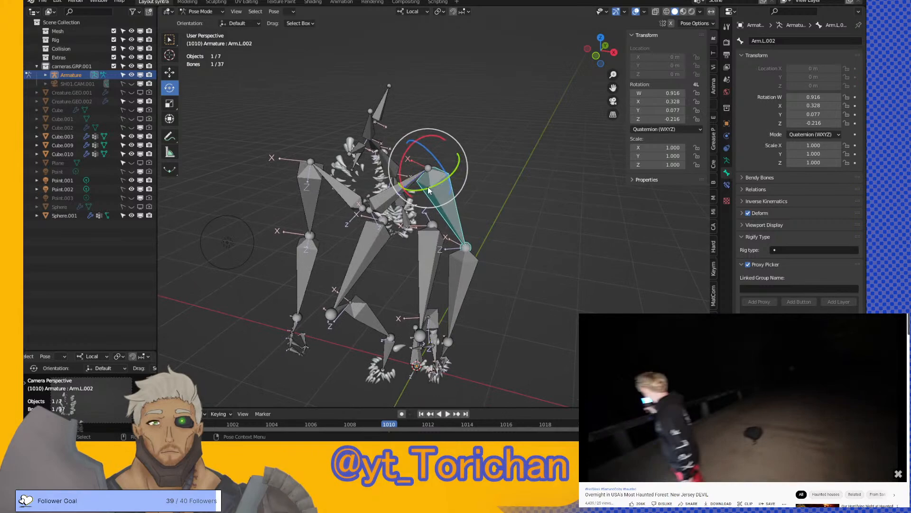
{"action": "left_click_drag", "start_coordinate": [432, 188], "coordinate": [463, 281]}
- Rotate the left hand bone Arm.L.004 around its local X axis
{"action": "middle_click_drag", "start_coordinate": [464, 282], "coordinate": [346, 294]}
{"action": "left_click", "coordinate": [344, 291]}
{"action": "left_click_drag", "start_coordinate": [349, 295], "coordinate": [334, 311]}
- Select all six finger bones of the left hand and rotate them about 15 degrees around local X
{"action": "left_click", "coordinate": [322, 315], "text": "shift"}
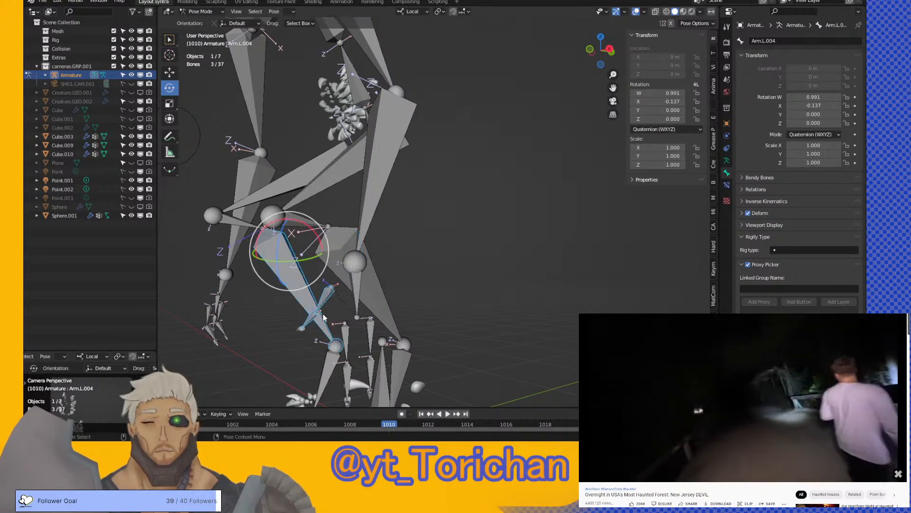
{"action": "middle_click_drag", "start_coordinate": [323, 314], "coordinate": [356, 312]}
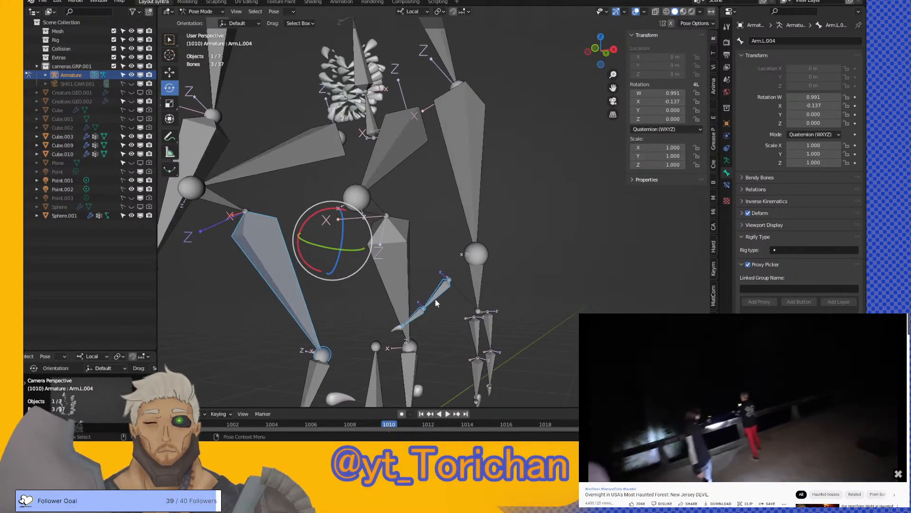
{"action": "left_click", "coordinate": [428, 310]}
{"action": "left_click_drag", "start_coordinate": [520, 372], "coordinate": [498, 363], "text": "shift"}
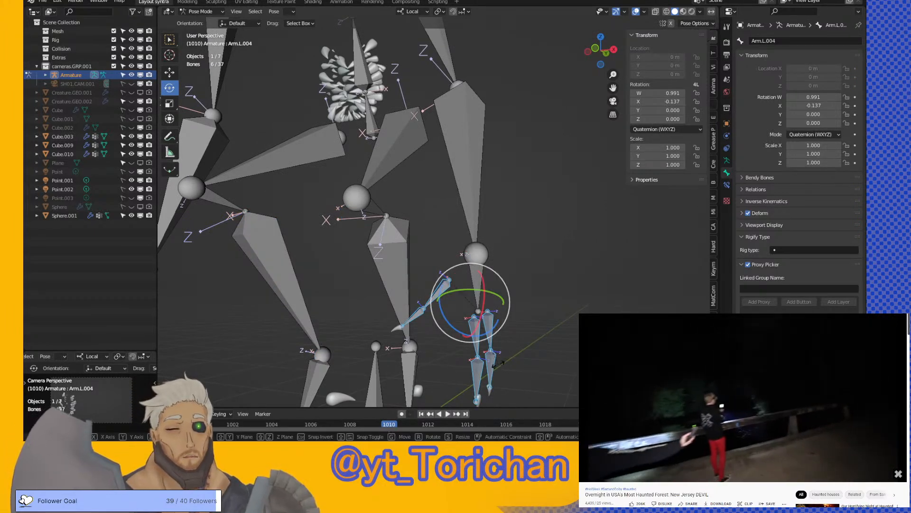
{"action": "key", "text": "r"}
{"action": "key", "text": "x"}
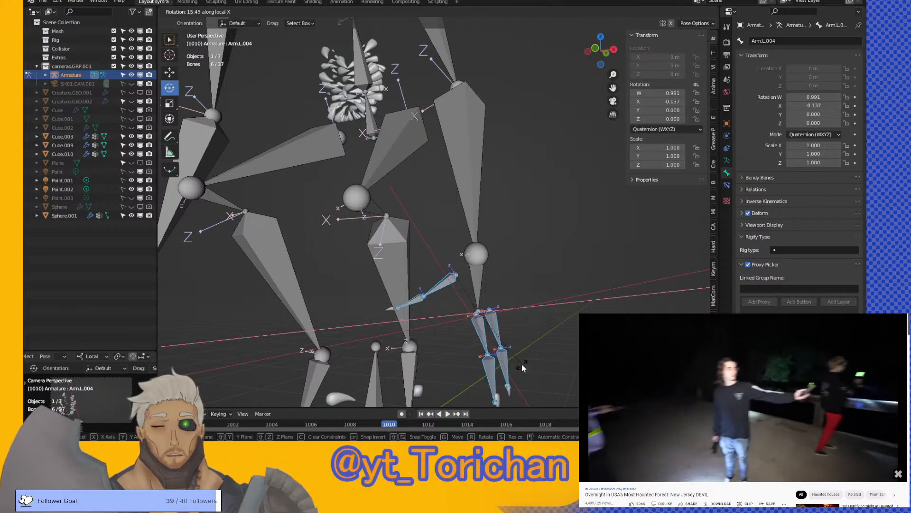
{"action": "left_click", "coordinate": [522, 364]}
- Bend the three fingertip bones of the left hand around local X, deselect the bones, and save the file
{"action": "left_click_drag", "start_coordinate": [488, 377], "coordinate": [488, 377]}
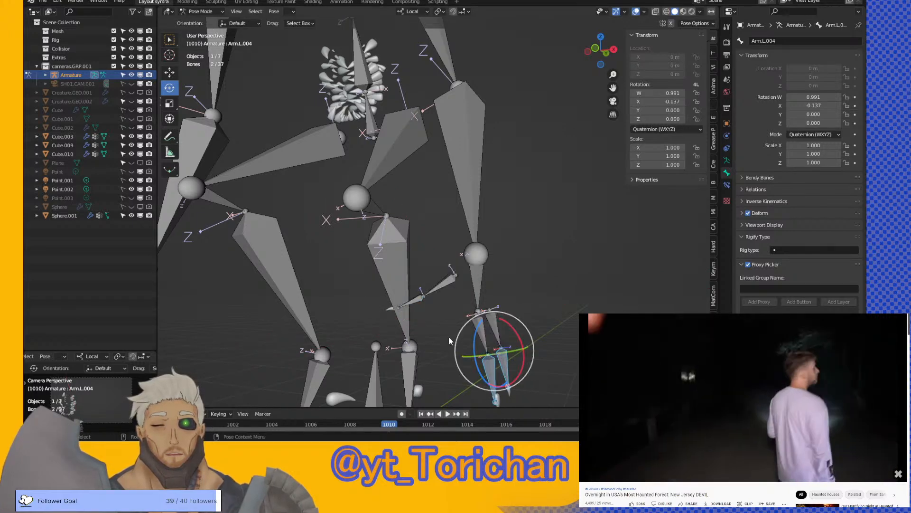
{"action": "left_click", "coordinate": [419, 300], "text": "shift"}
{"action": "key", "text": "r"}
{"action": "key", "text": "x"}
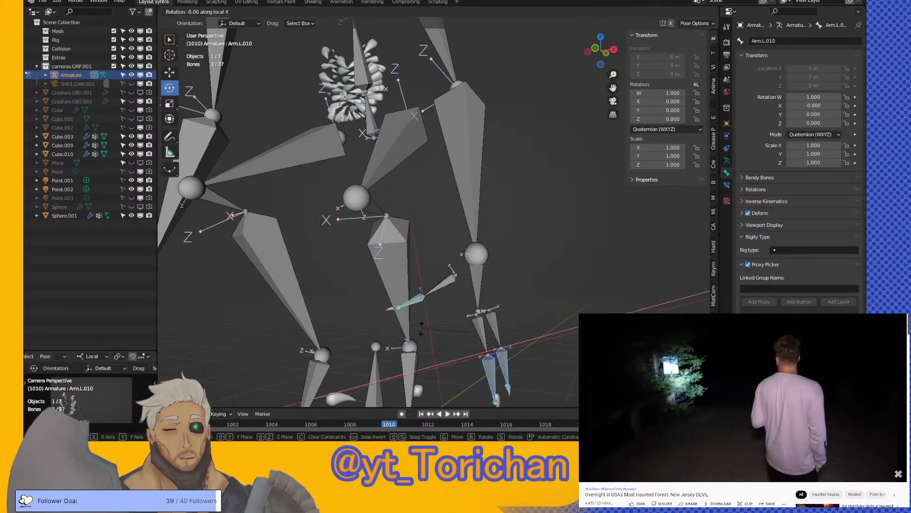
{"action": "left_click", "coordinate": [397, 269]}
{"action": "left_click", "coordinate": [346, 300]}
{"action": "middle_click_drag", "start_coordinate": [346, 300], "coordinate": [369, 307]}
{"action": "scroll", "coordinate": [369, 306], "scroll_direction": "down", "scroll_amount": 4}
{"action": "key", "text": "ctrl+s"}
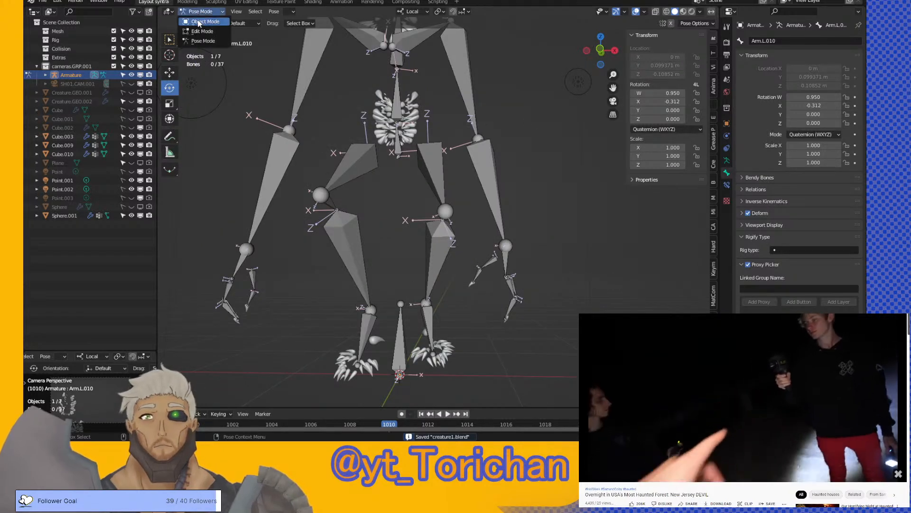
- Switch to Object Mode and unhide the body mesh Creature.GEO.002
{"action": "left_click", "coordinate": [198, 22]}
{"action": "middle_click_drag", "start_coordinate": [299, 98], "coordinate": [298, 172]}
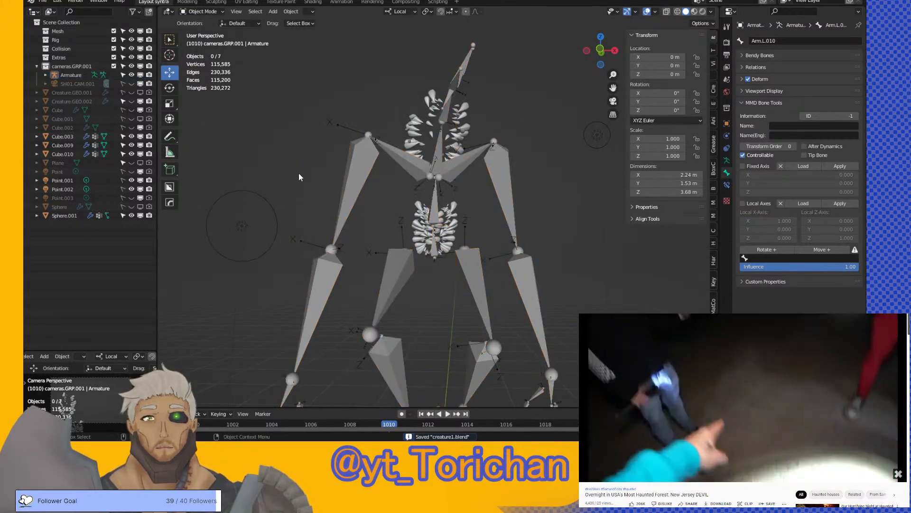
{"action": "left_click", "coordinate": [132, 102]}
{"action": "middle_click_drag", "start_coordinate": [300, 137], "coordinate": [434, 136]}
{"action": "scroll", "coordinate": [434, 136], "scroll_direction": "down", "scroll_amount": 3}
- Return the armature to Pose Mode and adjust the tilt of the head bone spine.005
{"action": "left_click", "coordinate": [452, 159]}
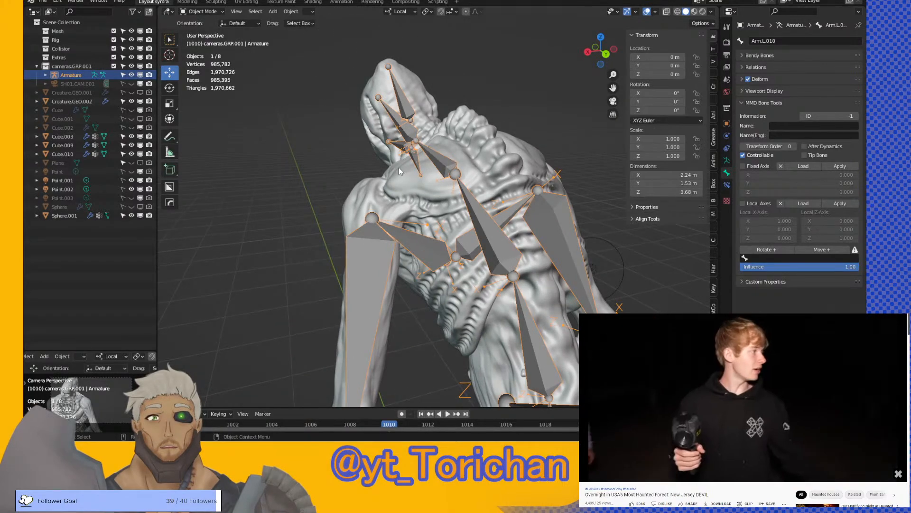
{"action": "left_click", "coordinate": [203, 12]}
{"action": "left_click", "coordinate": [207, 43]}
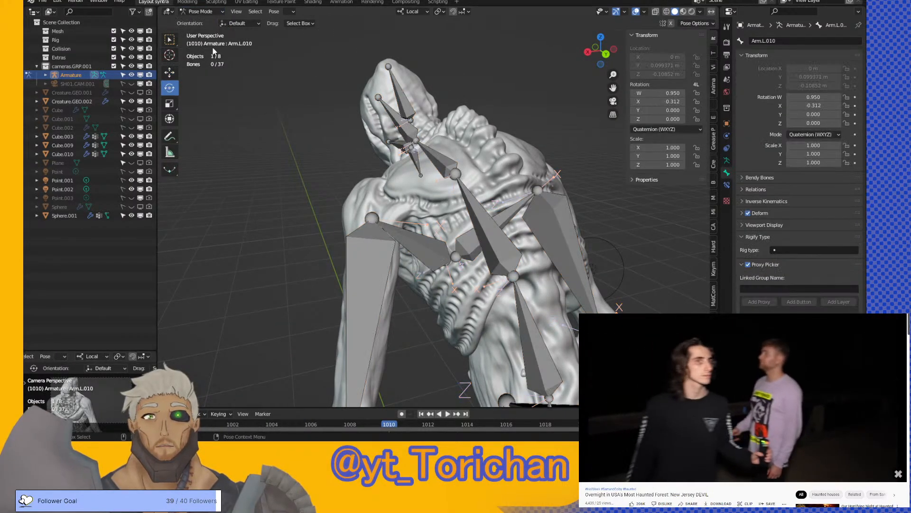
{"action": "left_click", "coordinate": [435, 156]}
{"action": "middle_click_drag", "start_coordinate": [364, 166], "coordinate": [437, 142]}
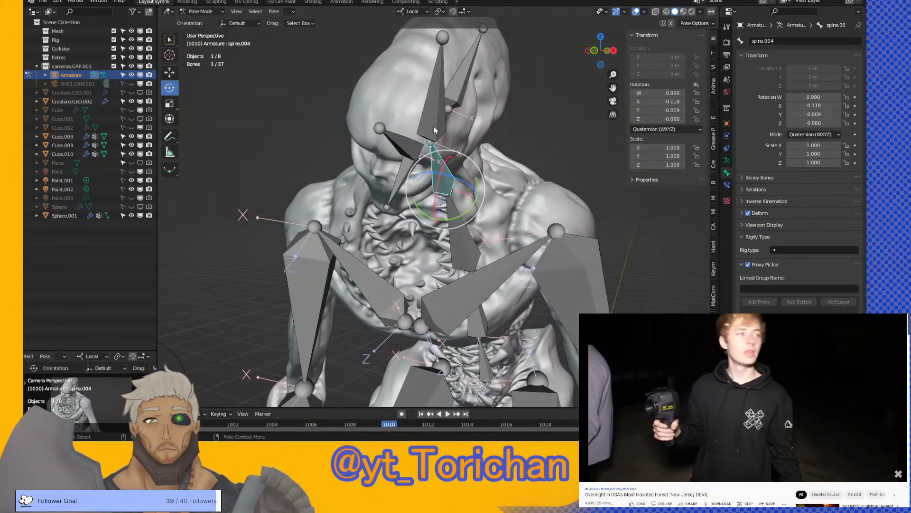
{"action": "left_click", "coordinate": [433, 131]}
{"action": "left_click_drag", "start_coordinate": [420, 123], "coordinate": [369, 161]}
{"action": "middle_click_drag", "start_coordinate": [369, 158], "coordinate": [437, 149]}
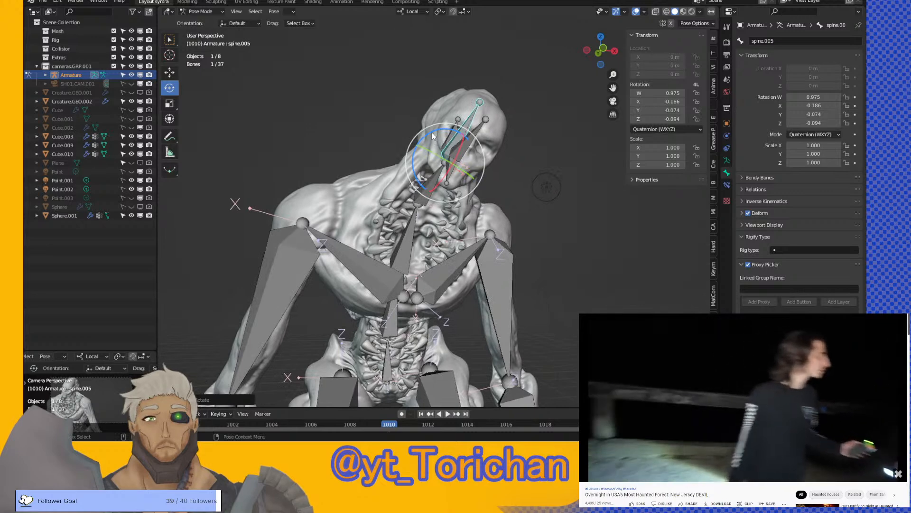
{"action": "left_click_drag", "start_coordinate": [430, 131], "coordinate": [420, 134]}
{"action": "left_click_drag", "start_coordinate": [397, 163], "coordinate": [397, 163]}
- Return to Object Mode, select the Sphere.001 mesh, and save the file
{"action": "scroll", "coordinate": [397, 163], "scroll_direction": "down", "scroll_amount": 2}
{"action": "middle_click_drag", "start_coordinate": [351, 198], "coordinate": [361, 224]}
{"action": "scroll", "coordinate": [304, 132], "scroll_direction": "up", "scroll_amount": 5}
{"action": "scroll", "coordinate": [346, 165], "scroll_direction": "up", "scroll_amount": 3}
{"action": "middle_click_drag", "start_coordinate": [333, 140], "coordinate": [361, 226]}
{"action": "scroll", "coordinate": [359, 221], "scroll_direction": "up", "scroll_amount": 3}
{"action": "scroll", "coordinate": [351, 215], "scroll_direction": "up", "scroll_amount": 1}
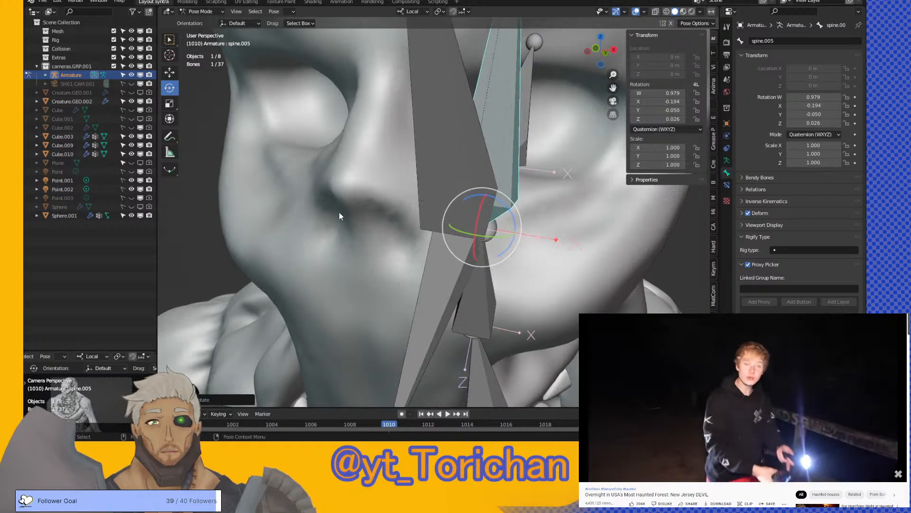
{"action": "left_click", "coordinate": [60, 216]}
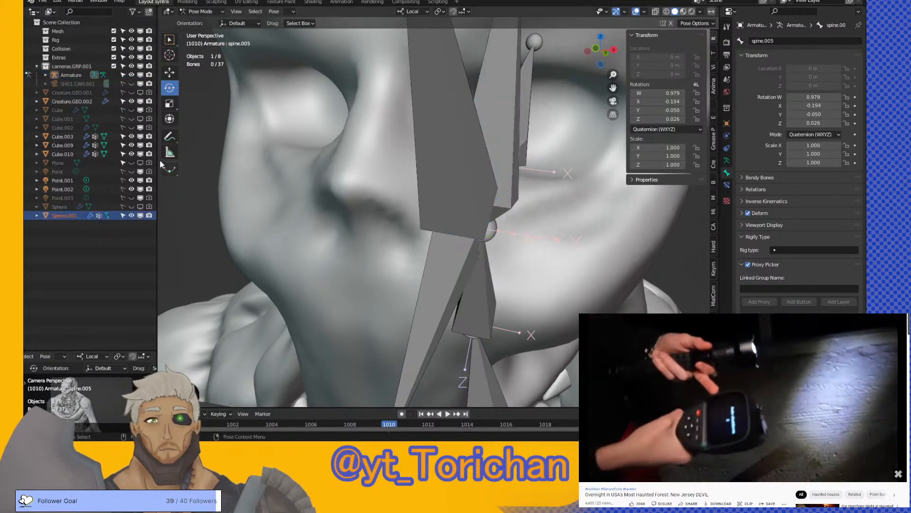
{"action": "left_click", "coordinate": [207, 22]}
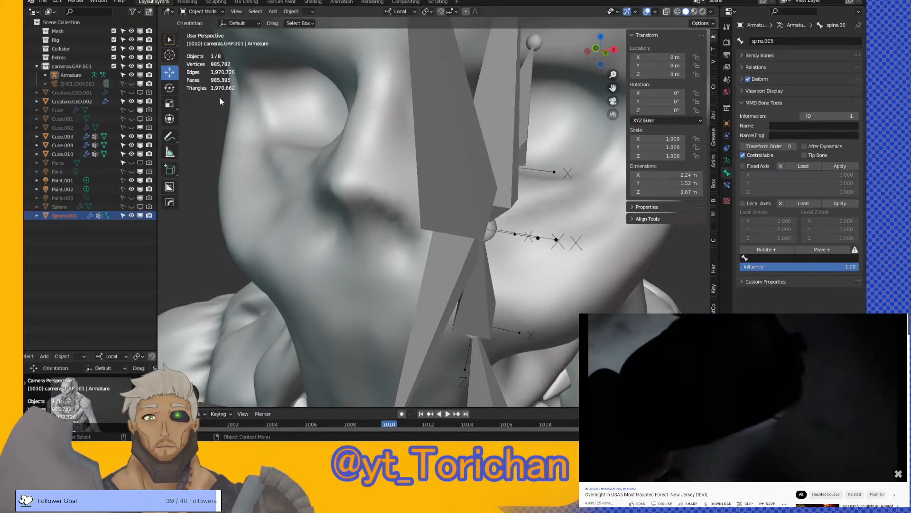
{"action": "left_click", "coordinate": [70, 215]}
{"action": "key", "text": "ctrl+s"}
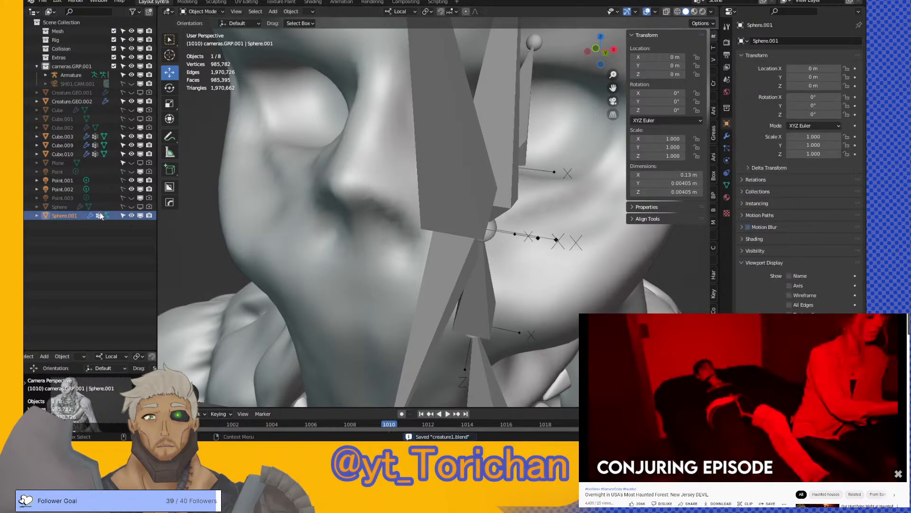
- Check in Edit Mode where the Sphere.001 geometry sits relative to the posed head, and save the file
{"action": "key", "text": "Tab"}
{"action": "scroll", "coordinate": [267, 199], "scroll_direction": "down", "scroll_amount": 3}
{"action": "key", "text": "Tab"}
{"action": "scroll", "coordinate": [266, 198], "scroll_direction": "down", "scroll_amount": 5}
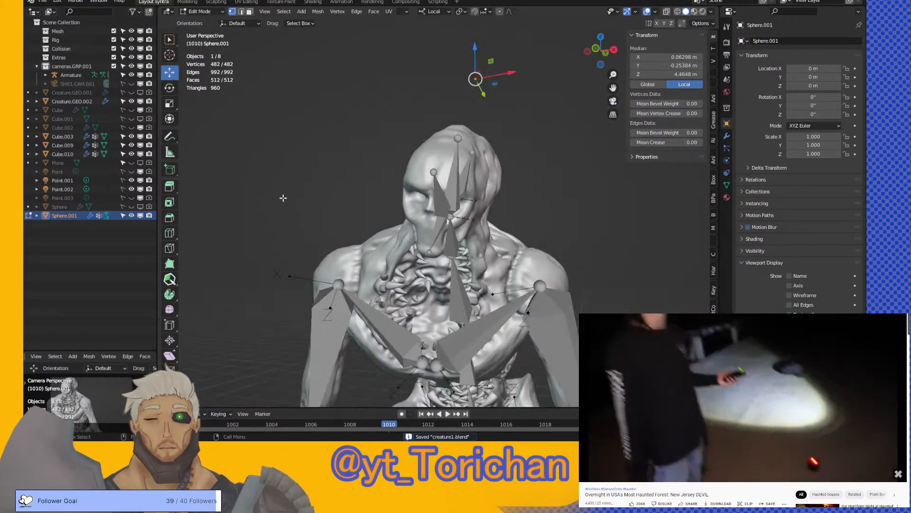
{"action": "middle_click_drag", "start_coordinate": [370, 183], "coordinate": [429, 204]}
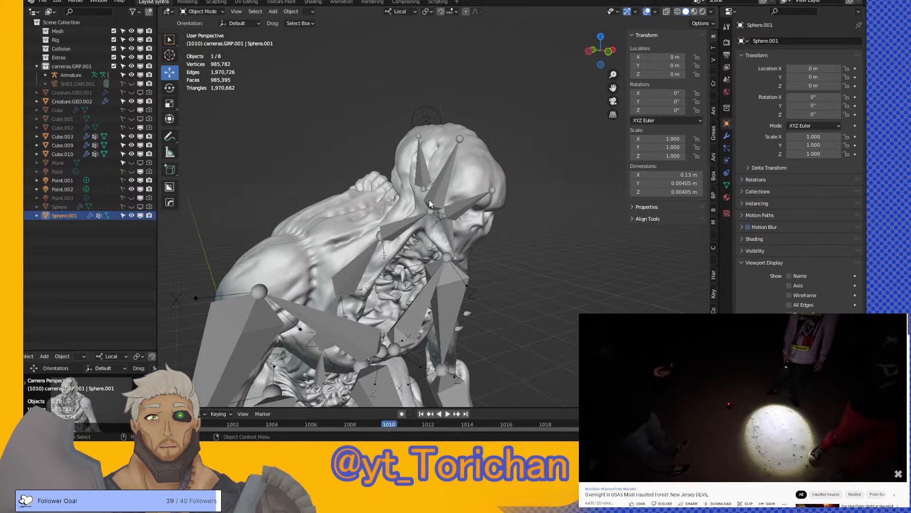
{"action": "key", "text": "ctrl+s"}
- Move Sphere.001 down and forward to the posed head, at about X -0.31 m, Y -1.08 m, Z -1.19 m
{"action": "scroll", "coordinate": [367, 187], "scroll_direction": "down", "scroll_amount": 3}
{"action": "middle_click_drag", "start_coordinate": [349, 147], "coordinate": [361, 185]}
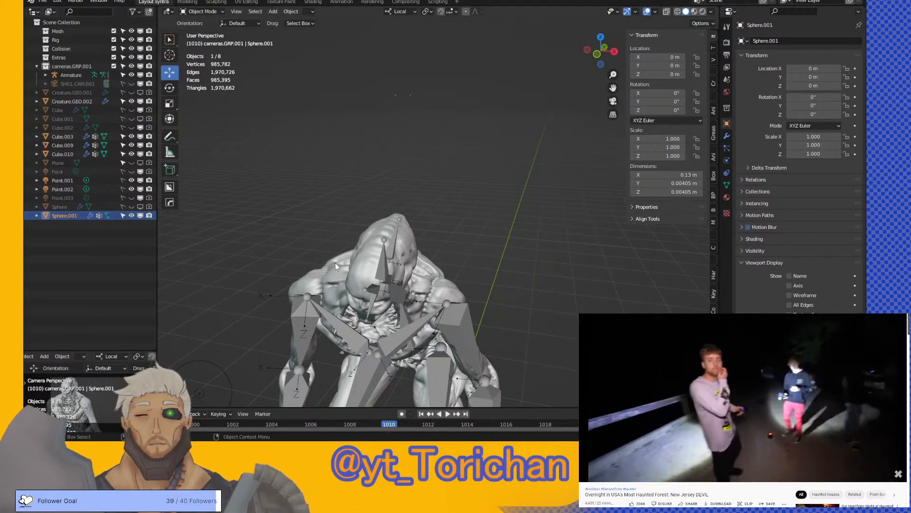
{"action": "scroll", "coordinate": [395, 150], "scroll_direction": "up", "scroll_amount": 6}
{"action": "scroll", "coordinate": [417, 136], "scroll_direction": "up", "scroll_amount": 8}
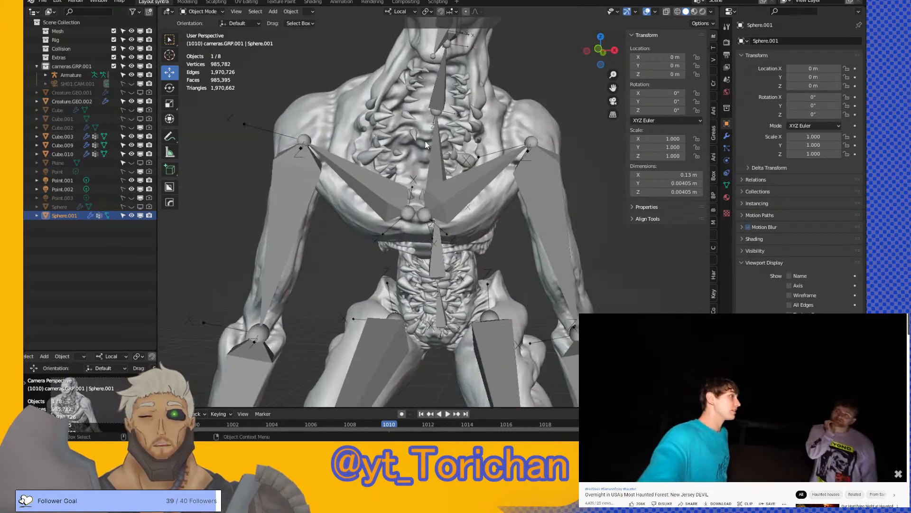
{"action": "middle_click_drag", "start_coordinate": [452, 130], "coordinate": [363, 160]}
{"action": "scroll", "coordinate": [394, 129], "scroll_direction": "down", "scroll_amount": 3}
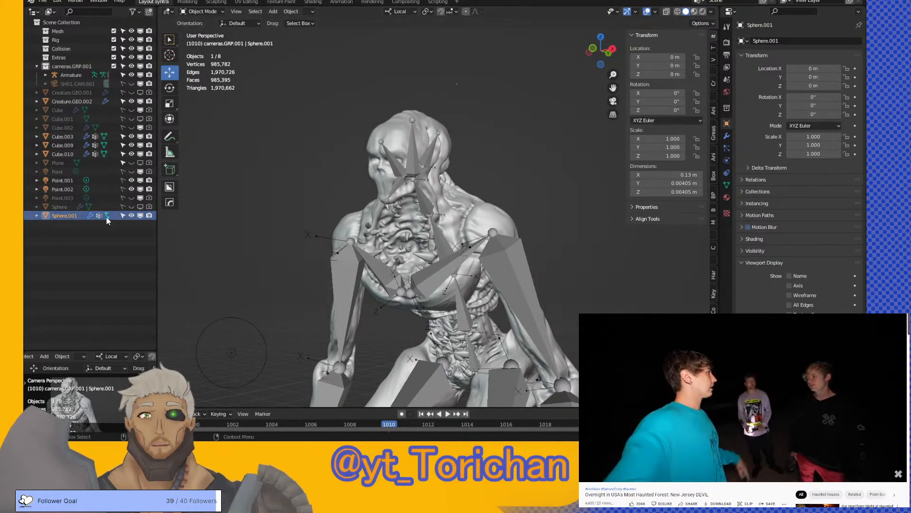
{"action": "scroll", "coordinate": [477, 151], "scroll_direction": "down", "scroll_amount": 2}
{"action": "middle_click_drag", "start_coordinate": [477, 151], "coordinate": [456, 138]}
{"action": "key", "text": "g"}
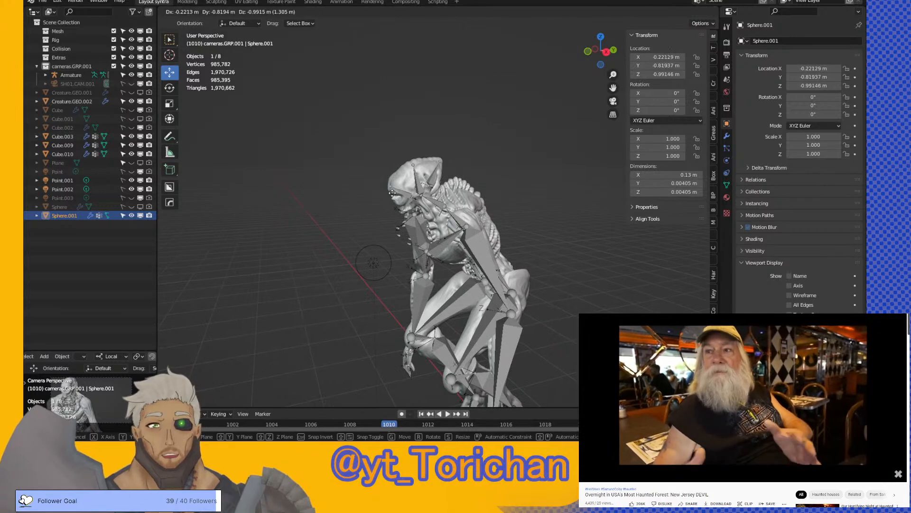
{"action": "left_click", "coordinate": [375, 203]}
{"action": "scroll", "coordinate": [366, 205], "scroll_direction": "up", "scroll_amount": 8}
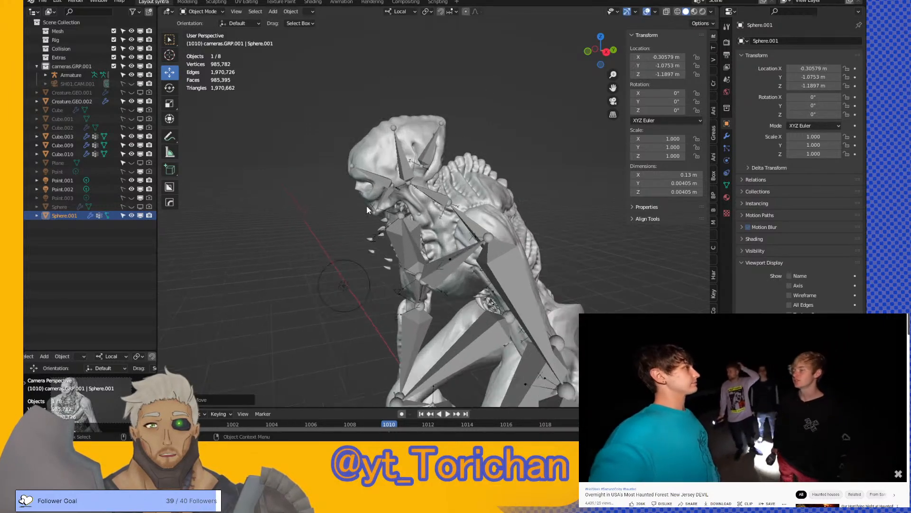
- Move Sphere.001 onto the face and tilt it about 3.8° around Y, near X -0.09 m, Y -1.11 m, Z -1.11 m
{"action": "mouse_move", "coordinate": [327, 198]}
{"action": "middle_mouse_down"}
{"action": "mouse_move", "coordinate": [425, 189]}
{"action": "mouse_move", "coordinate": [326, 190]}
{"action": "middle_mouse_up"}
{"action": "key", "text": "g"}
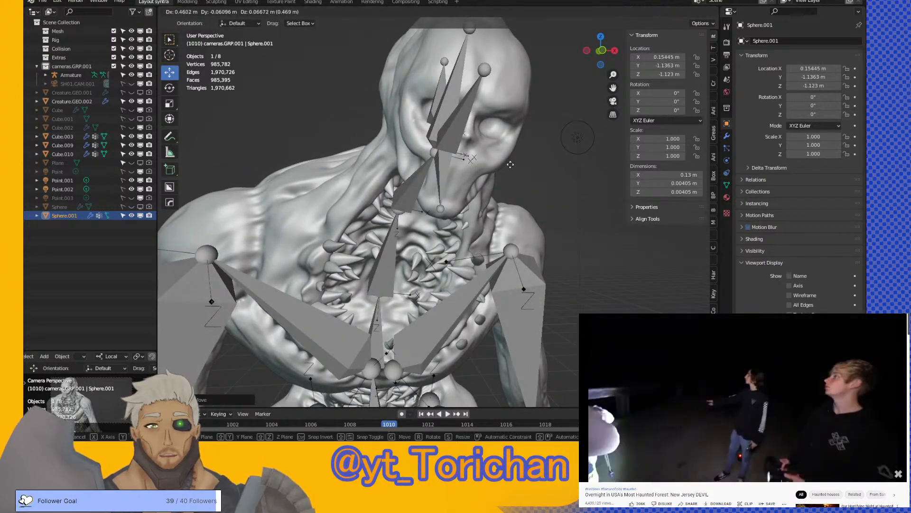
{"action": "left_click", "coordinate": [440, 175]}
{"action": "key", "text": "r"}
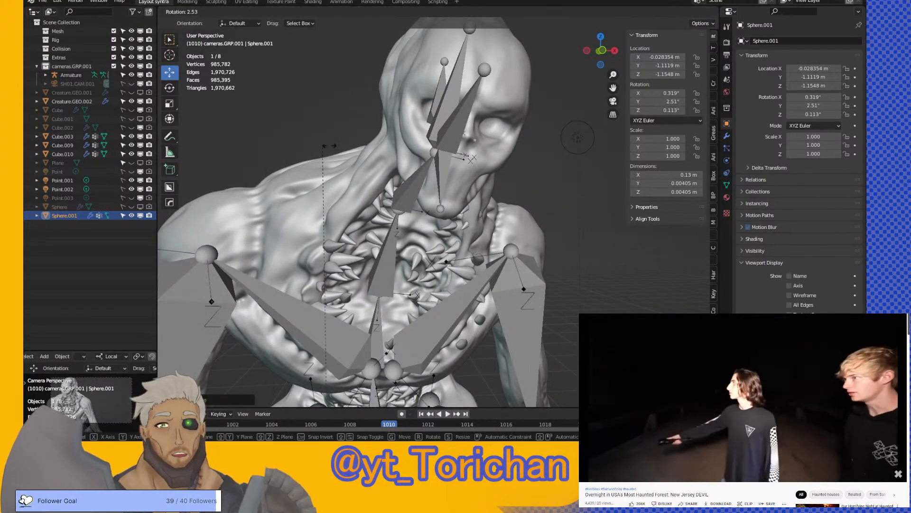
{"action": "left_click", "coordinate": [365, 141]}
{"action": "key", "text": "g"}
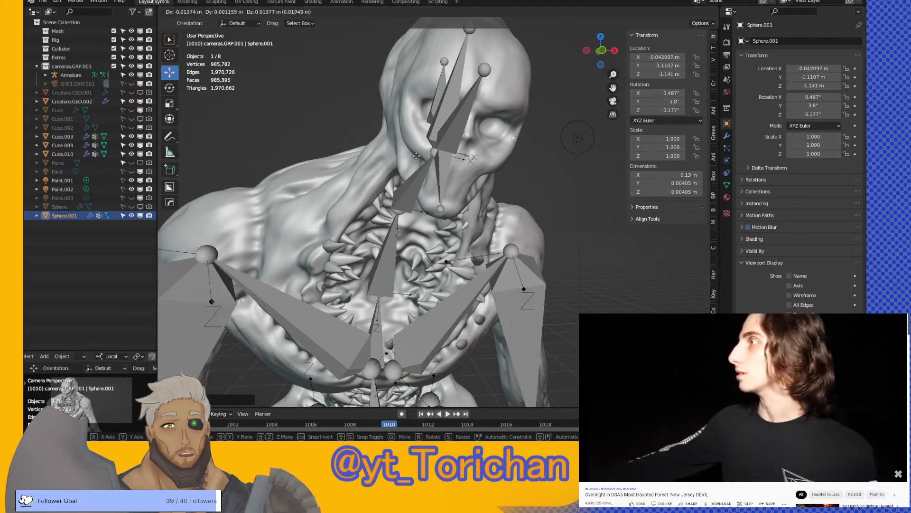
{"action": "left_click", "coordinate": [399, 143]}
{"action": "scroll", "coordinate": [400, 143], "scroll_direction": "up", "scroll_amount": 3}
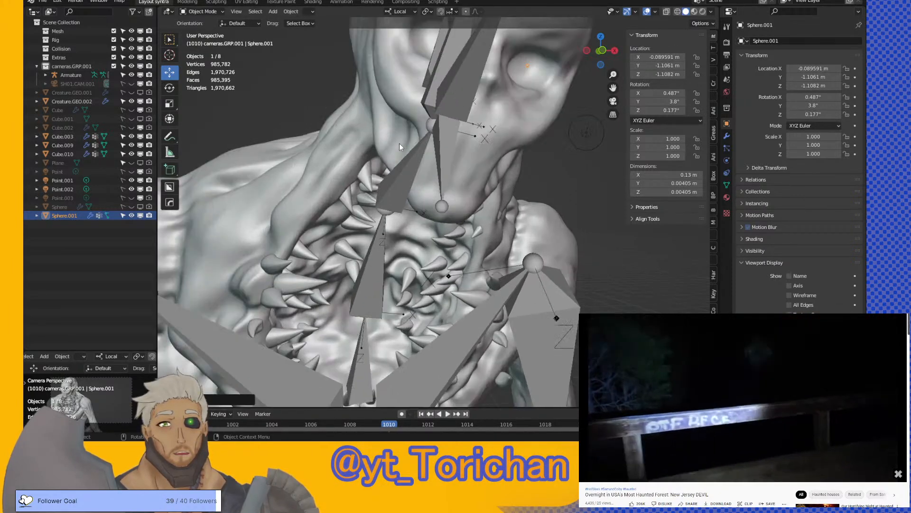
{"action": "middle_click_drag", "start_coordinate": [406, 110], "coordinate": [283, 152]}
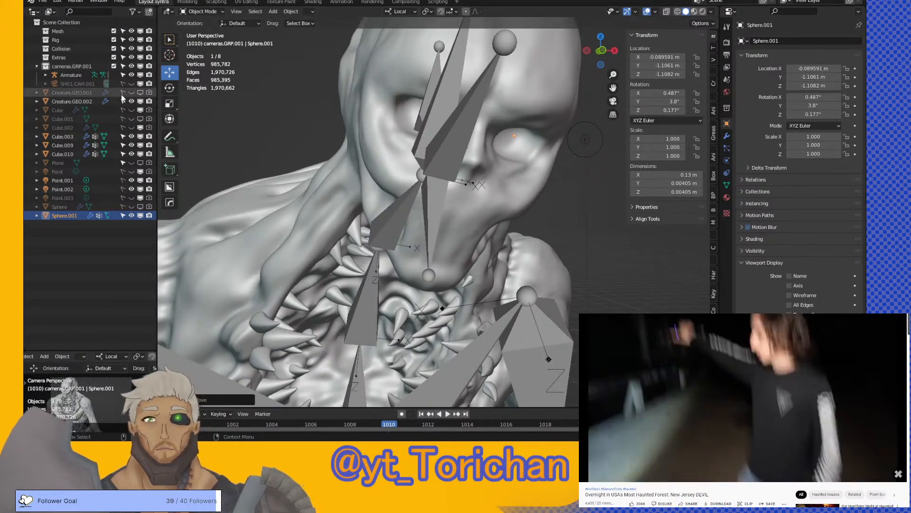
- Hide the armature and fit Sphere.001 into the eye sockets, tilted about 10° around Y, near X -0.58 m, Y -1.08 m, Z -1.04 m
{"action": "left_click", "coordinate": [132, 76]}
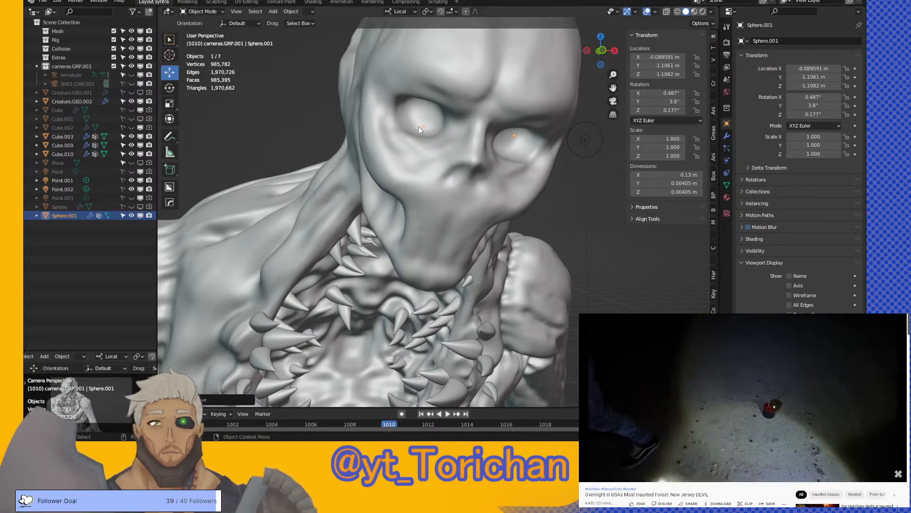
{"action": "middle_click_drag", "start_coordinate": [414, 126], "coordinate": [411, 124]}
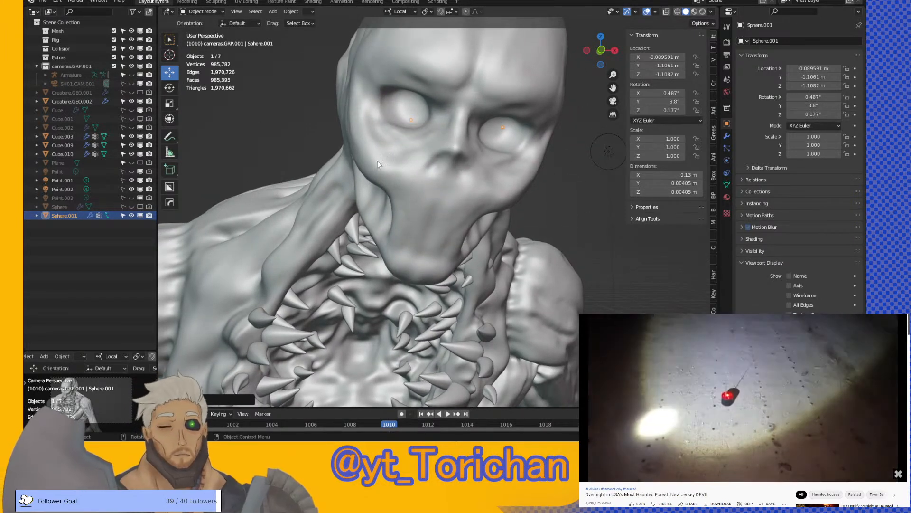
{"action": "key", "text": "r"}
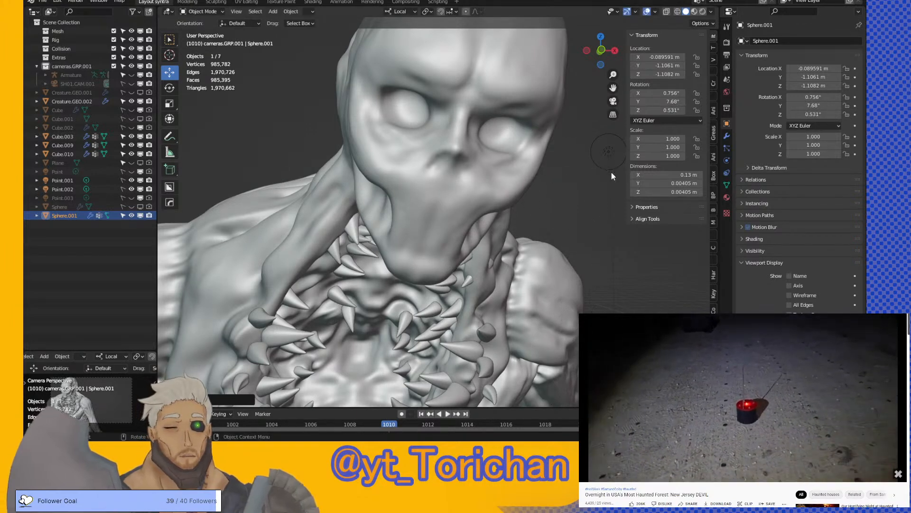
{"action": "key", "text": "g"}
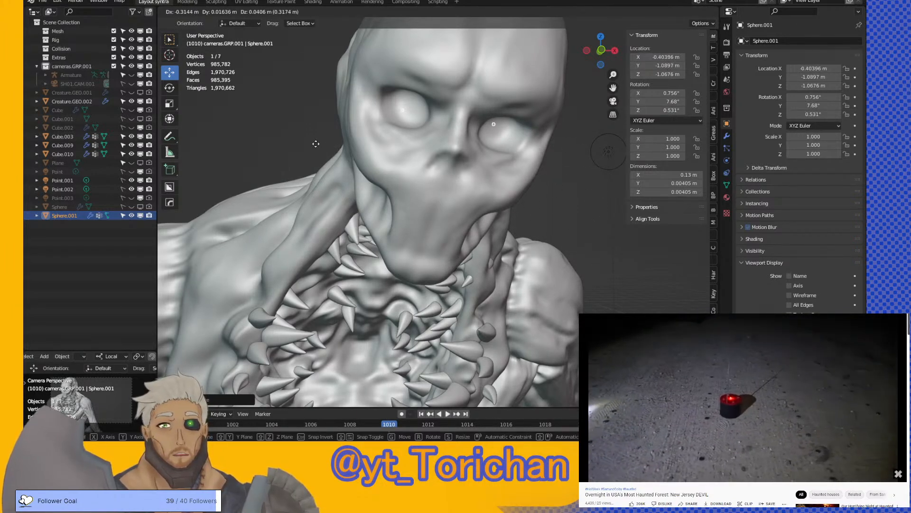
{"action": "left_click", "coordinate": [316, 144]}
{"action": "key", "text": "r"}
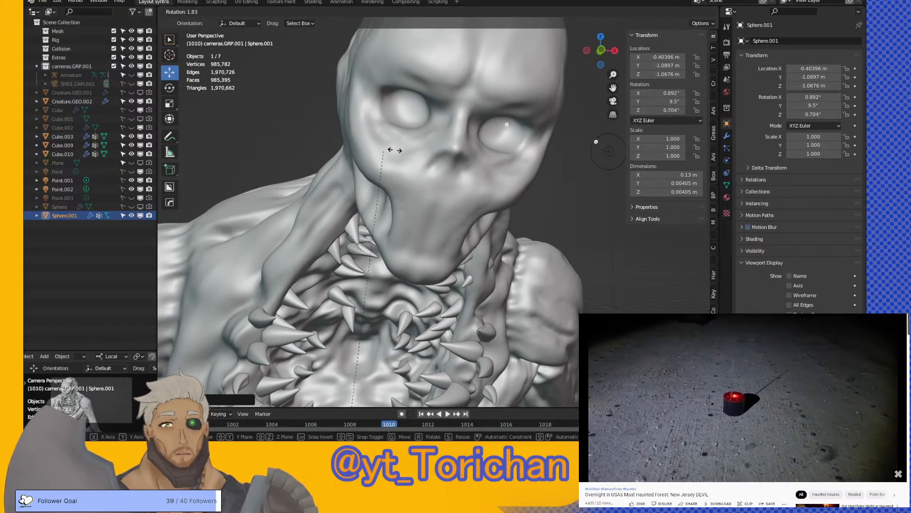
{"action": "left_click", "coordinate": [423, 155]}
{"action": "key", "text": "g"}
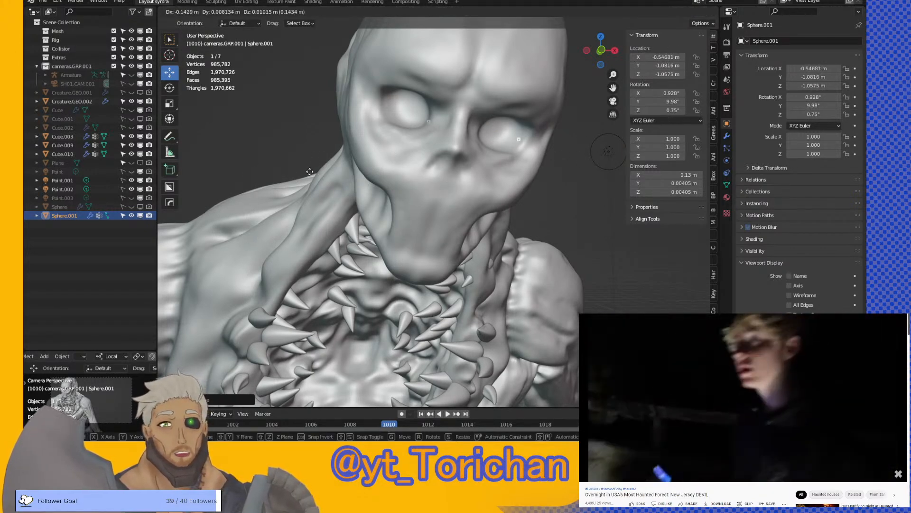
{"action": "left_click", "coordinate": [291, 160]}
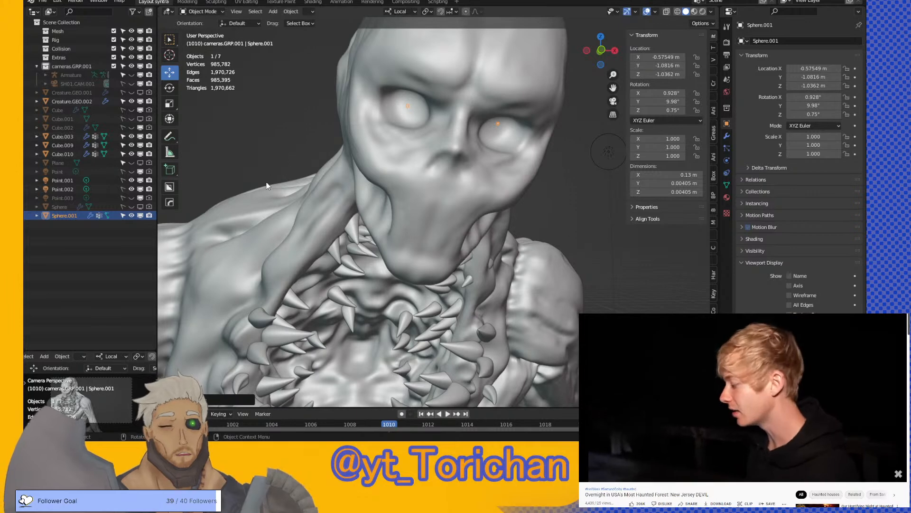
- Refine Sphere.001 to a Y rotation of about 11.5° and shift it to about X -0.69 m, Z -1.02 m
{"action": "key", "text": "r"}
{"action": "left_click", "coordinate": [377, 156]}
{"action": "key", "text": "g"}
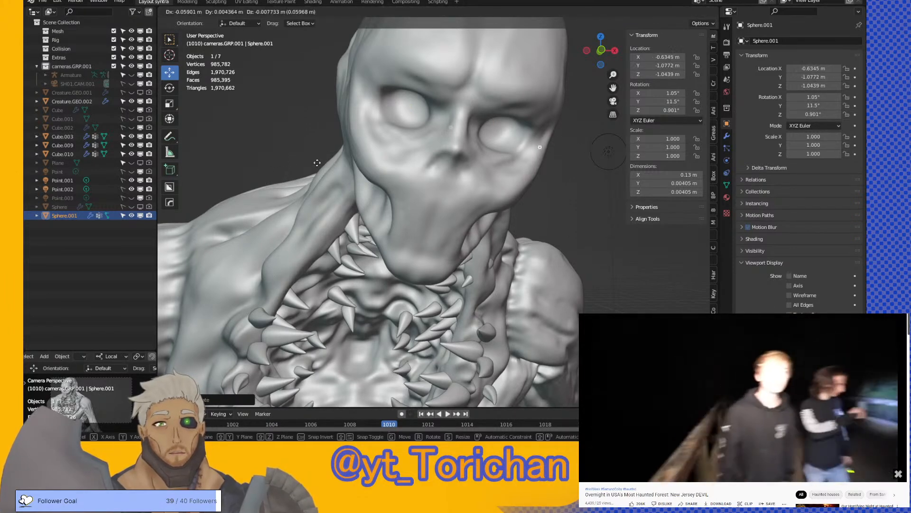
{"action": "left_click", "coordinate": [269, 141]}
- With Global orientation, rotate Sphere.001 to about 11.9° around Y and center it in the eyes, near X -0.73 m, Y -1.10 m, Z -1.02 m
{"action": "middle_click_drag", "start_coordinate": [309, 161], "coordinate": [377, 150]}
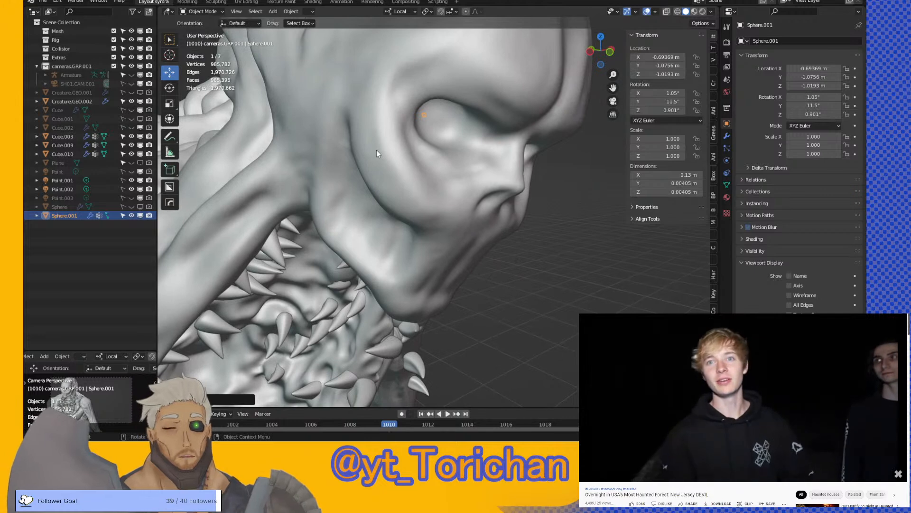
{"action": "left_click", "coordinate": [411, 12]}
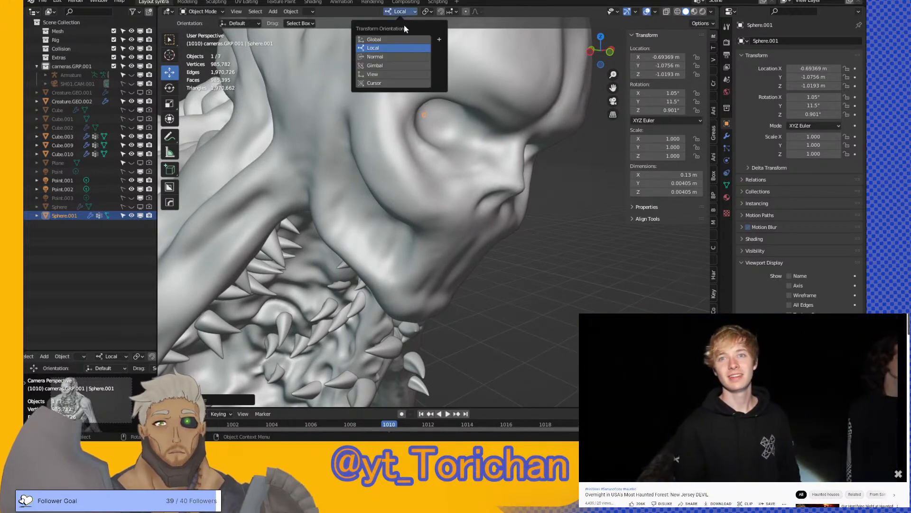
{"action": "key", "text": "r"}
{"action": "key", "text": "y"}
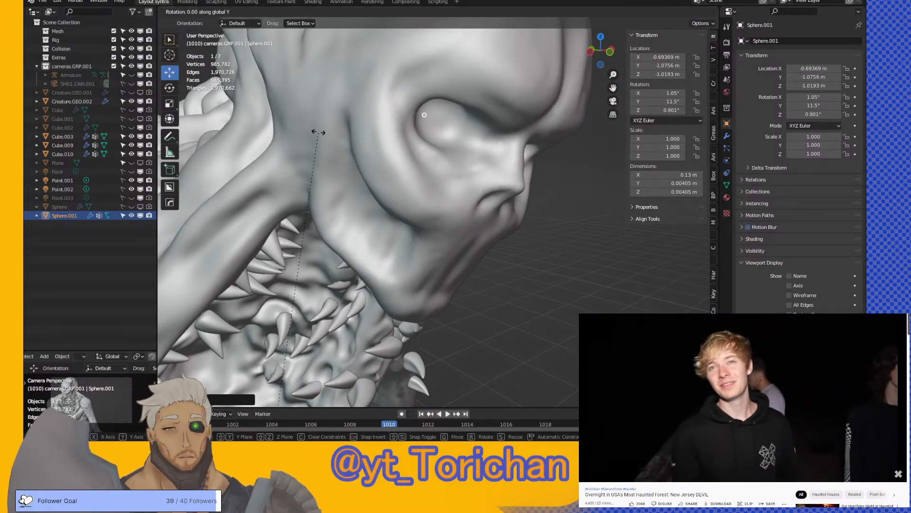
{"action": "left_click", "coordinate": [327, 133]}
{"action": "mouse_move", "coordinate": [336, 134]}
{"action": "middle_mouse_down"}
{"action": "mouse_move", "coordinate": [308, 135]}
{"action": "mouse_move", "coordinate": [330, 135]}
{"action": "mouse_move", "coordinate": [328, 128]}
{"action": "mouse_move", "coordinate": [343, 145]}
{"action": "mouse_move", "coordinate": [380, 149]}
{"action": "mouse_move", "coordinate": [343, 136]}
{"action": "middle_mouse_up"}
{"action": "key", "text": "g"}
{"action": "left_click", "coordinate": [316, 139]}
{"action": "key", "text": "g"}
{"action": "left_click", "coordinate": [408, 148]}
{"action": "key", "text": "g"}
{"action": "left_click", "coordinate": [330, 133]}
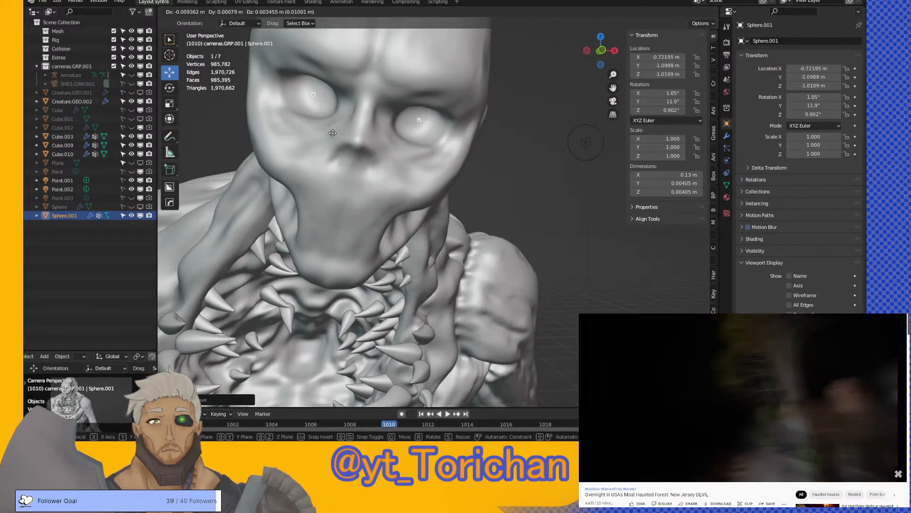
- Deselect Sphere.001, save the file, and view the whole posed creature
{"action": "scroll", "coordinate": [330, 132], "scroll_direction": "down", "scroll_amount": 3}
{"action": "left_click", "coordinate": [271, 128]}
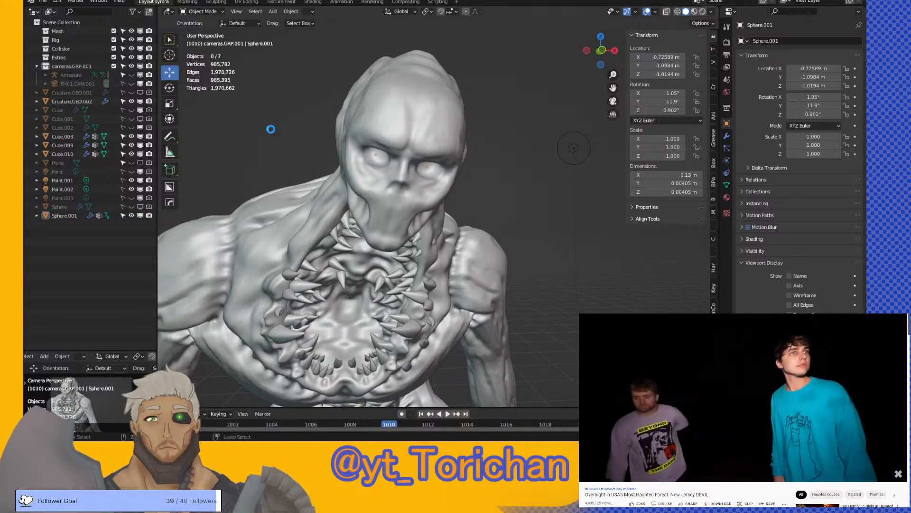
{"action": "key", "text": "ctrl+s"}
{"action": "scroll", "coordinate": [271, 133], "scroll_direction": "down", "scroll_amount": 5}
{"action": "scroll", "coordinate": [357, 167], "scroll_direction": "up", "scroll_amount": 2}
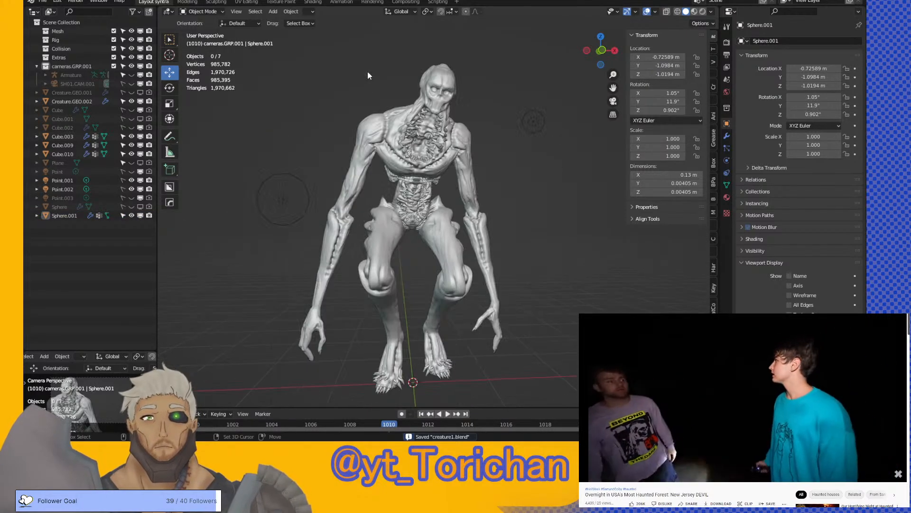
{"action": "mouse_move", "coordinate": [352, 113]}
{"action": "middle_mouse_down"}
{"action": "mouse_move", "coordinate": [408, 118]}
{"action": "mouse_move", "coordinate": [348, 120]}
{"action": "middle_mouse_up"}
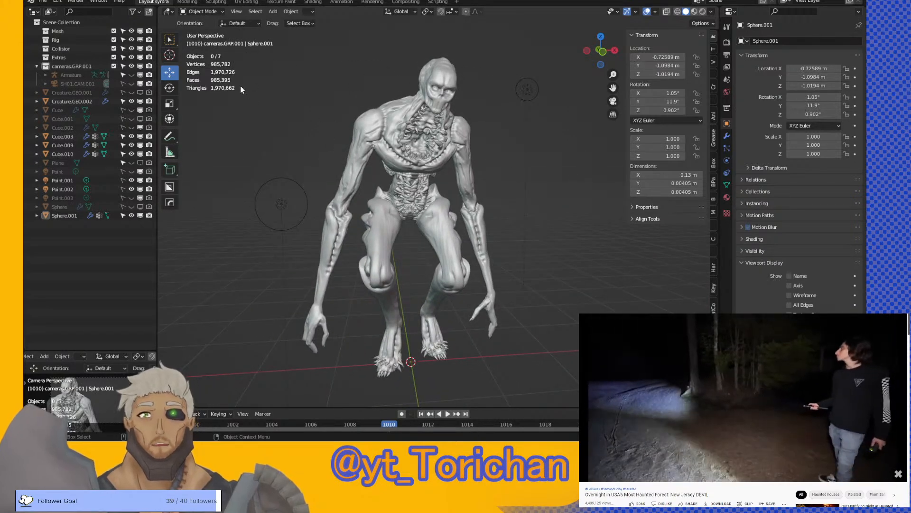
- Preview the creature in Material Preview and Rendered shading, switching the rendered viewport lighting away from the environment backdrop
{"action": "left_click", "coordinate": [702, 11]}
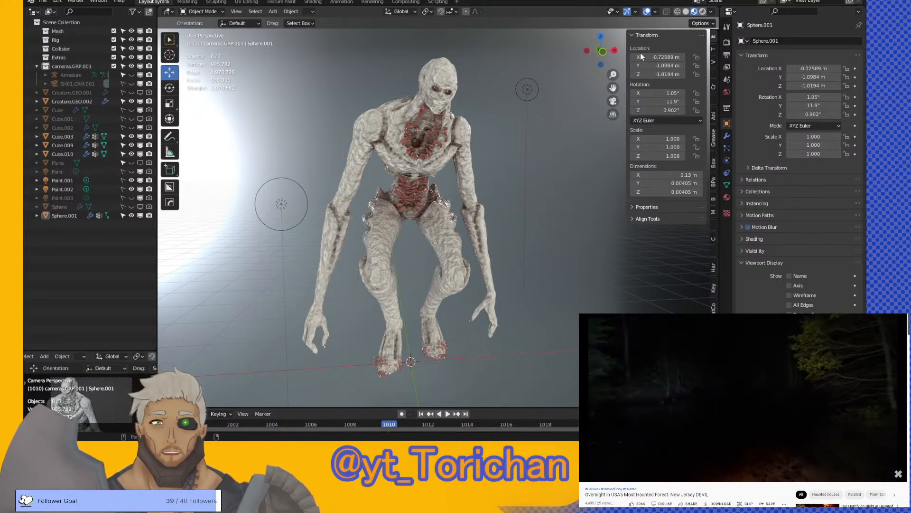
{"action": "key", "text": "shift+z"}
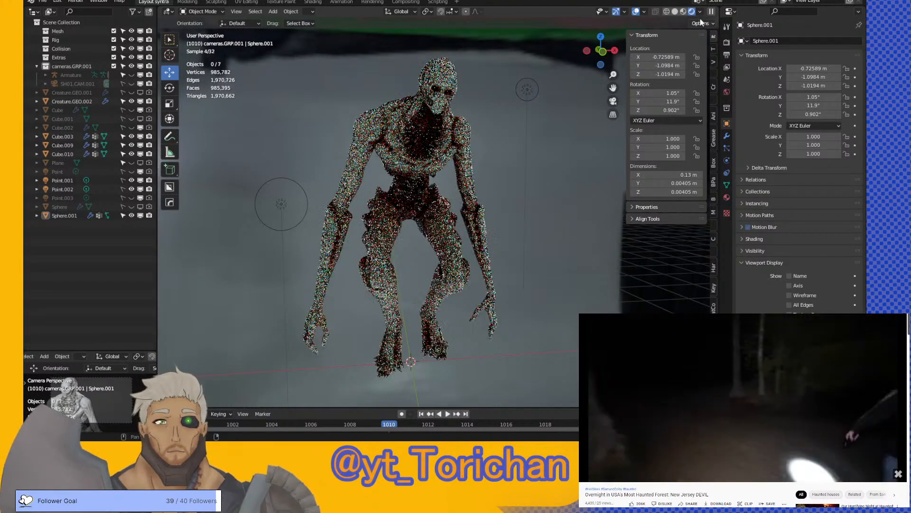
{"action": "left_click", "coordinate": [700, 11]}
{"action": "left_click", "coordinate": [650, 65]}
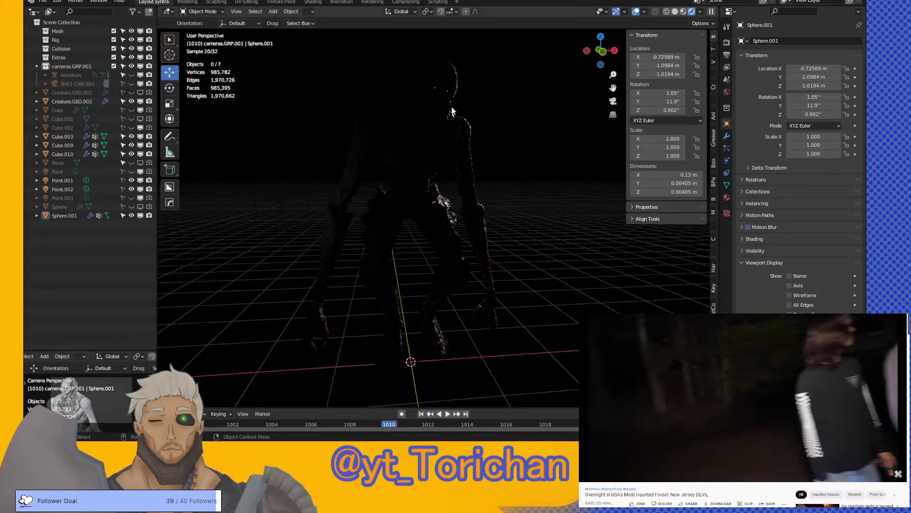
- Show and select the armature, enter Pose Mode, and return the viewport to Solid shading
{"action": "left_click", "coordinate": [140, 75]}
{"action": "left_click", "coordinate": [354, 165]}
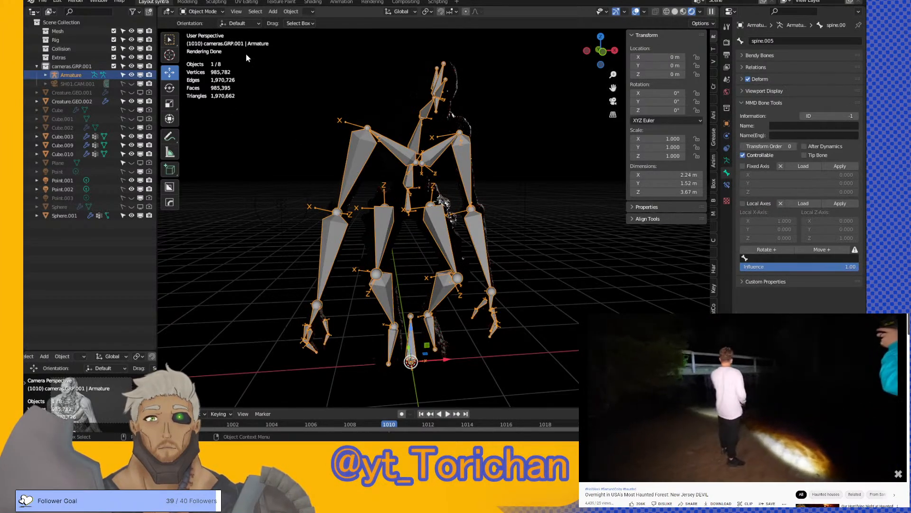
{"action": "left_click", "coordinate": [205, 12]}
{"action": "left_click", "coordinate": [203, 40]}
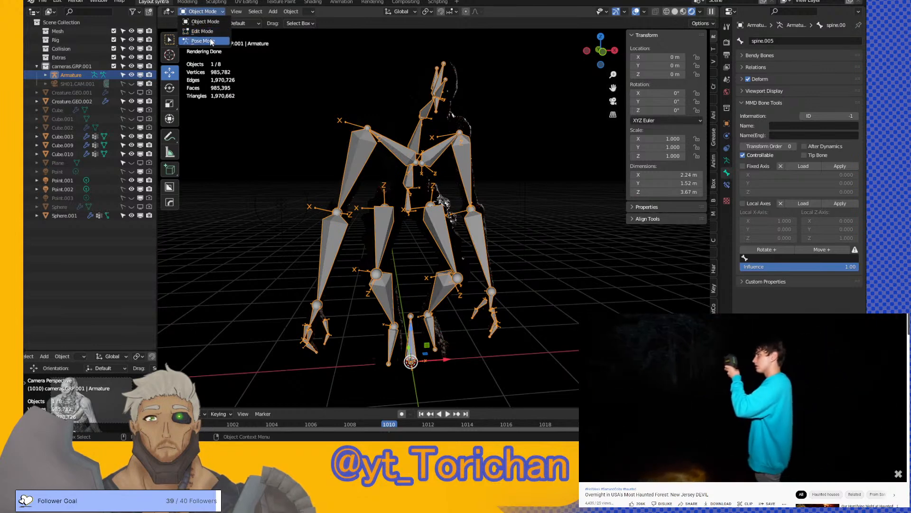
{"action": "left_click", "coordinate": [664, 11]}
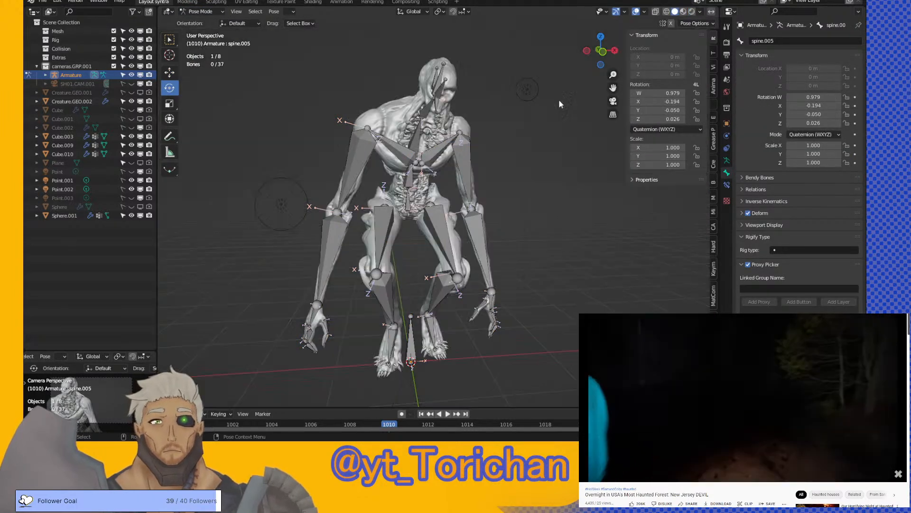
- With Local orientation, swing forearm bone Arm.R.003 inward and bend it about 75° around its X axis to raise the hand
{"action": "left_click", "coordinate": [340, 241]}
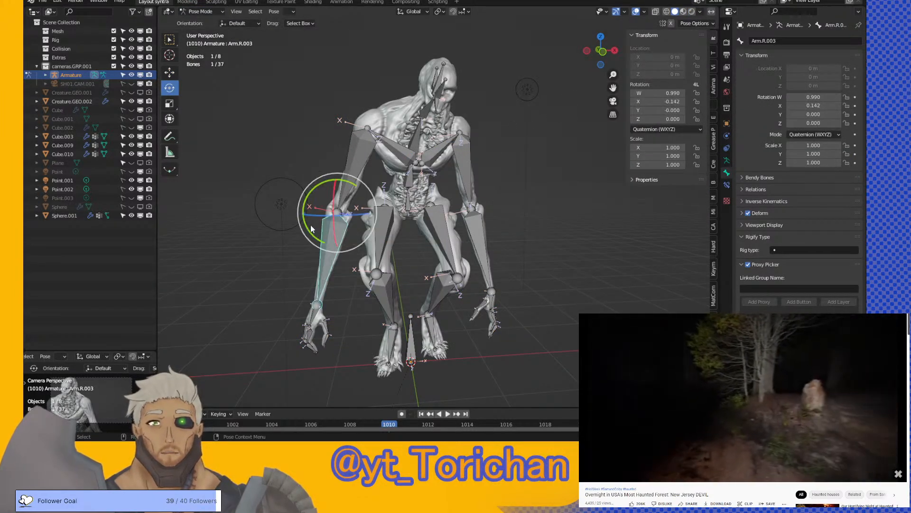
{"action": "left_click", "coordinate": [414, 11]}
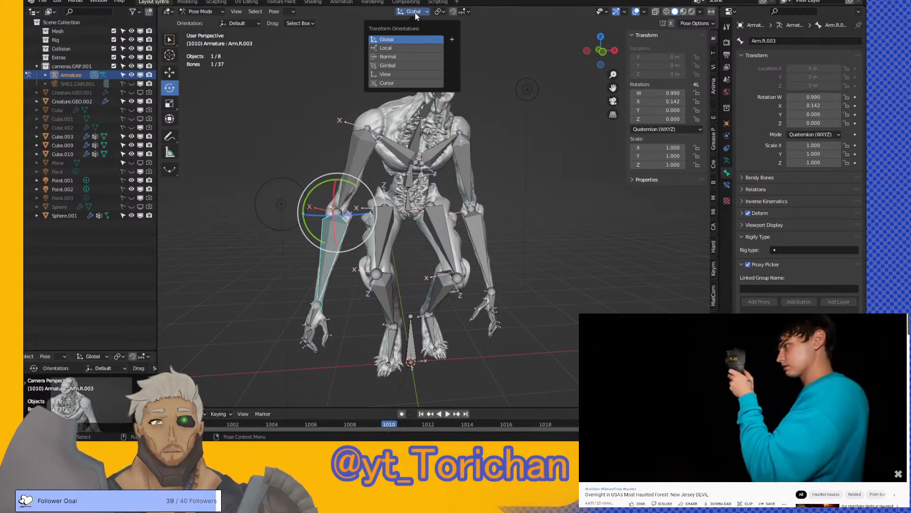
{"action": "left_click", "coordinate": [408, 48]}
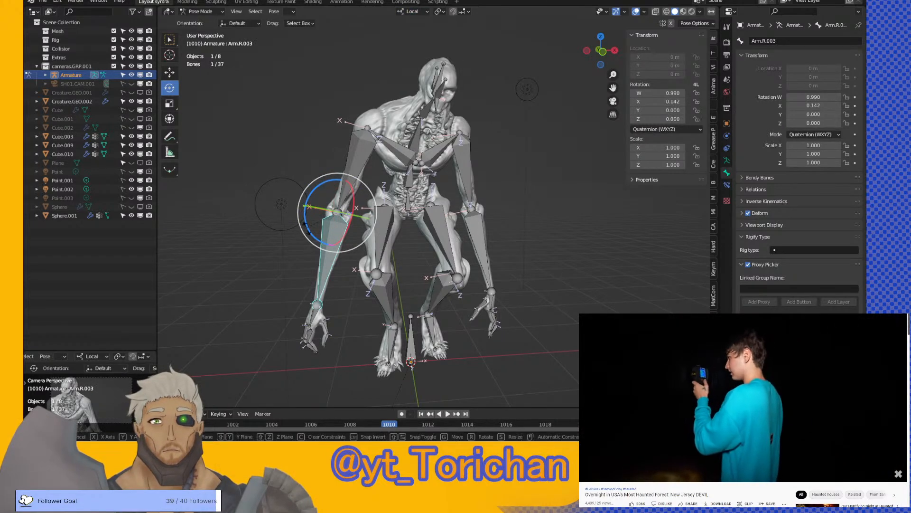
{"action": "key", "text": "r"}
{"action": "left_click", "coordinate": [322, 236]}
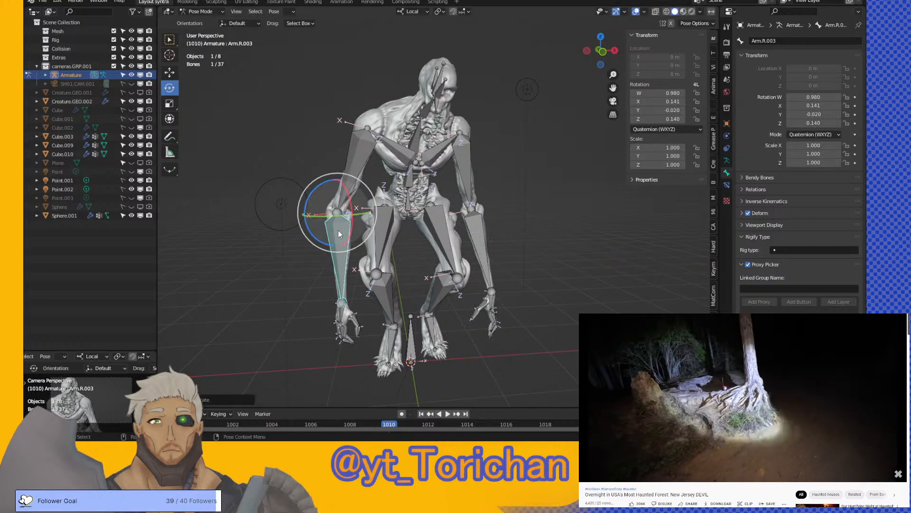
{"action": "key", "text": "r"}
{"action": "key", "text": "x"}
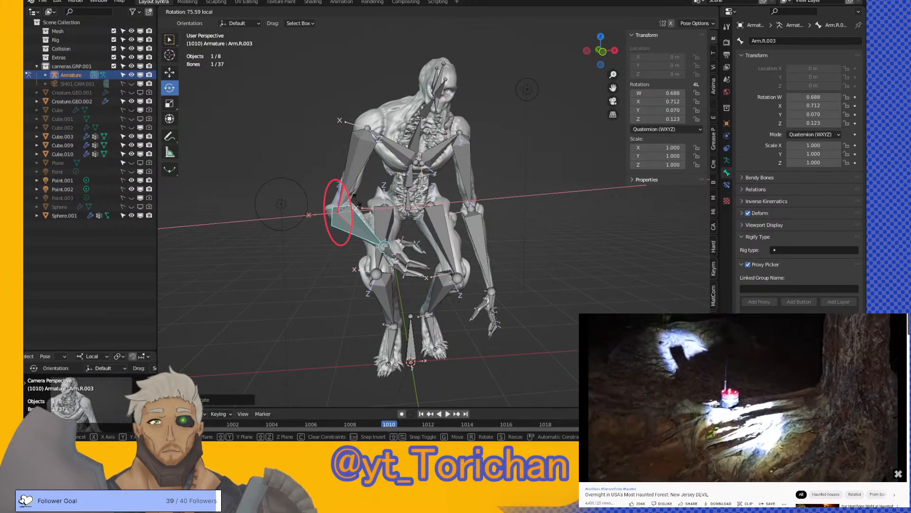
{"action": "left_click", "coordinate": [387, 246]}
- Twist the hand bone Arm.R.004 around its local Y axis, to a quaternion Y of about -0.68
{"action": "left_click", "coordinate": [389, 248]}
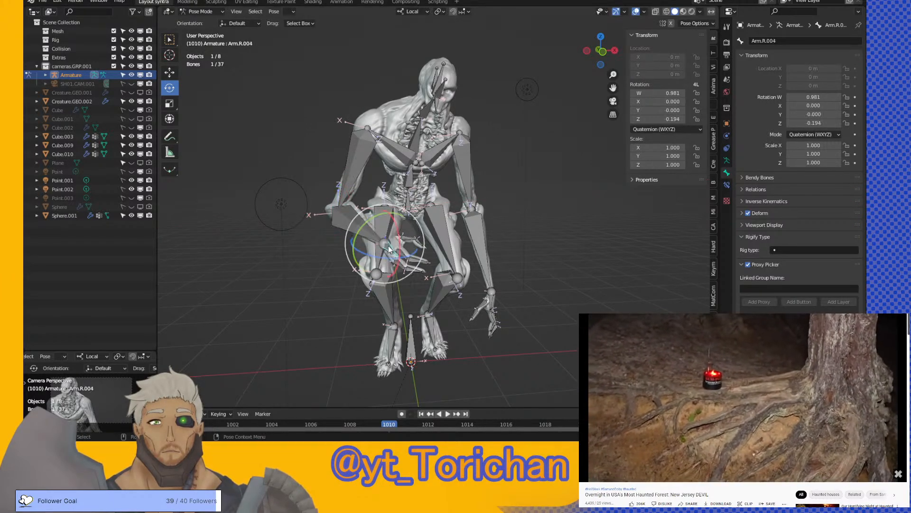
{"action": "key", "text": "r"}
{"action": "key", "text": "y"}
{"action": "key", "text": "y"}
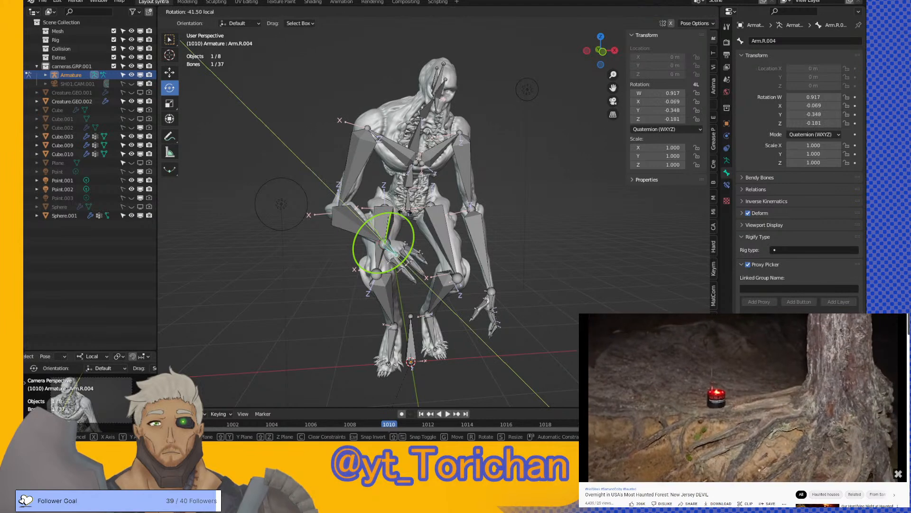
{"action": "left_click", "coordinate": [414, 240]}
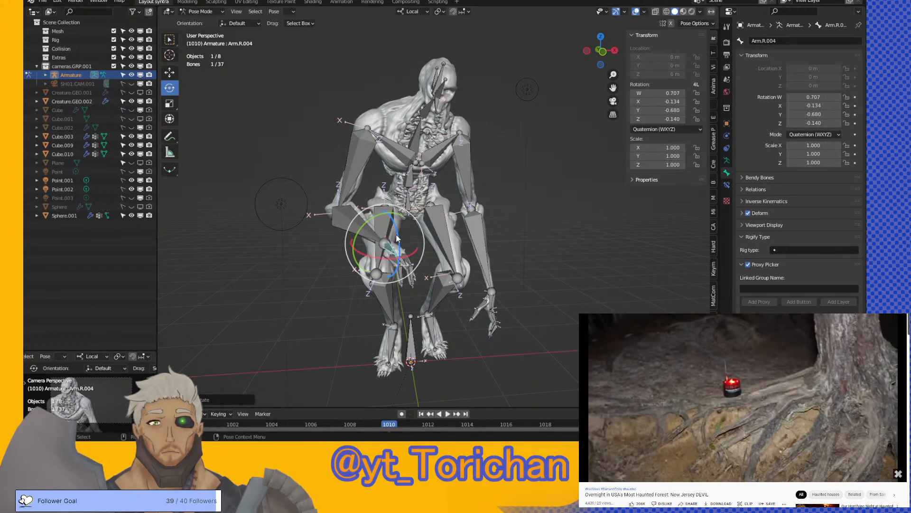
- Reorient hand bone Arm.R.004 so its fingers hang down, at about W 0.882, X -0.425, Y -0.204, Z 0.012
{"action": "left_click_drag", "start_coordinate": [398, 239], "coordinate": [349, 254]}
{"action": "scroll", "coordinate": [349, 255], "scroll_direction": "up", "scroll_amount": 4}
{"action": "middle_click_drag", "start_coordinate": [349, 255], "coordinate": [317, 185]}
{"action": "left_click_drag", "start_coordinate": [294, 173], "coordinate": [269, 202]}
{"action": "middle_click_drag", "start_coordinate": [268, 215], "coordinate": [271, 227]}
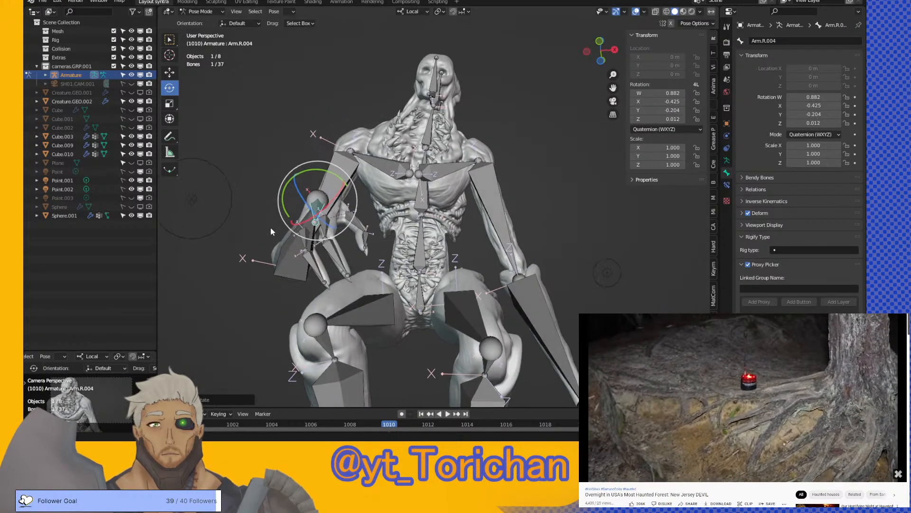
- Rotate hand bone Arm.R.004 further, to about W 0.952, X -0.228, Y -0.197, Z 0.055, and deselect it
{"action": "left_click_drag", "start_coordinate": [304, 224], "coordinate": [376, 213]}
{"action": "middle_click_drag", "start_coordinate": [454, 209], "coordinate": [373, 304]}
{"action": "left_click_drag", "start_coordinate": [373, 303], "coordinate": [495, 246]}
{"action": "middle_click_drag", "start_coordinate": [494, 246], "coordinate": [512, 223]}
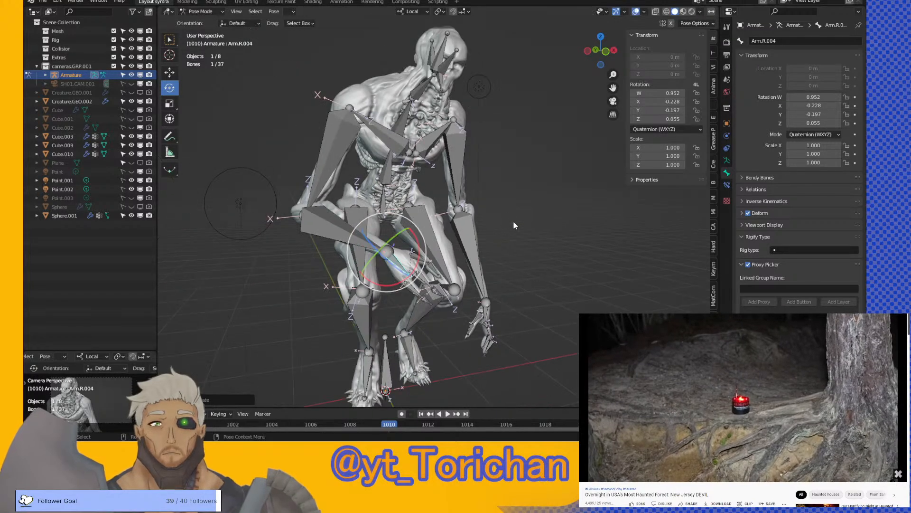
{"action": "left_click", "coordinate": [252, 133]}
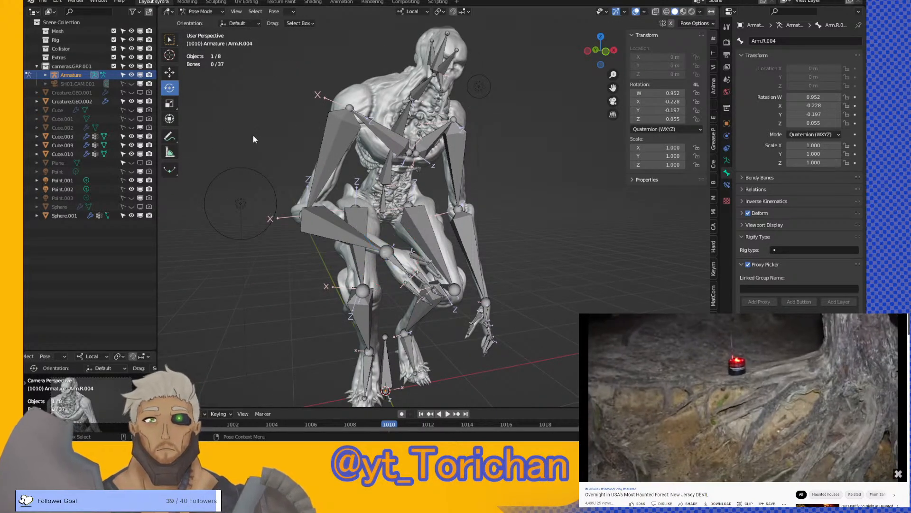
- Return the armature to Object Mode, deselect everything, and save the file
{"action": "left_click", "coordinate": [204, 12]}
{"action": "left_click", "coordinate": [202, 22]}
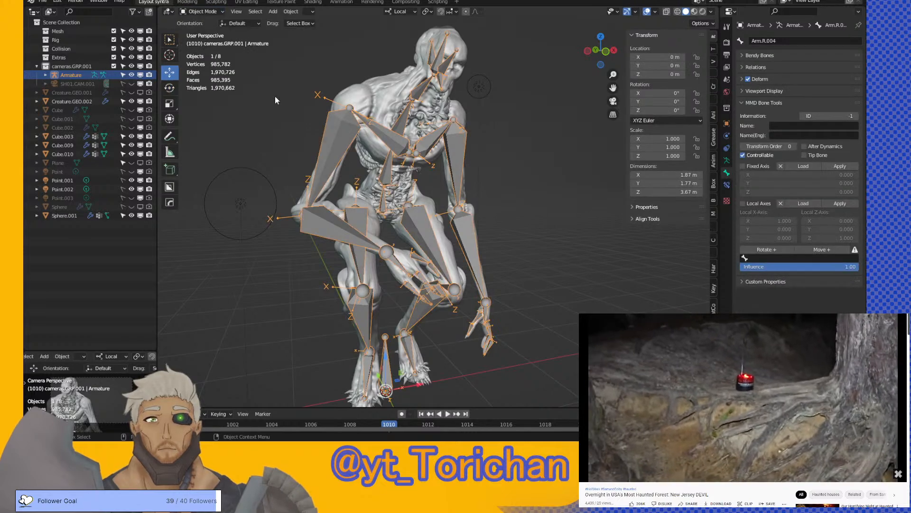
{"action": "left_click", "coordinate": [275, 96]}
{"action": "scroll", "coordinate": [275, 102], "scroll_direction": "down", "scroll_amount": 2}
{"action": "key", "text": "ctrl+s"}
{"action": "scroll", "coordinate": [306, 110], "scroll_direction": "down", "scroll_amount": 1}
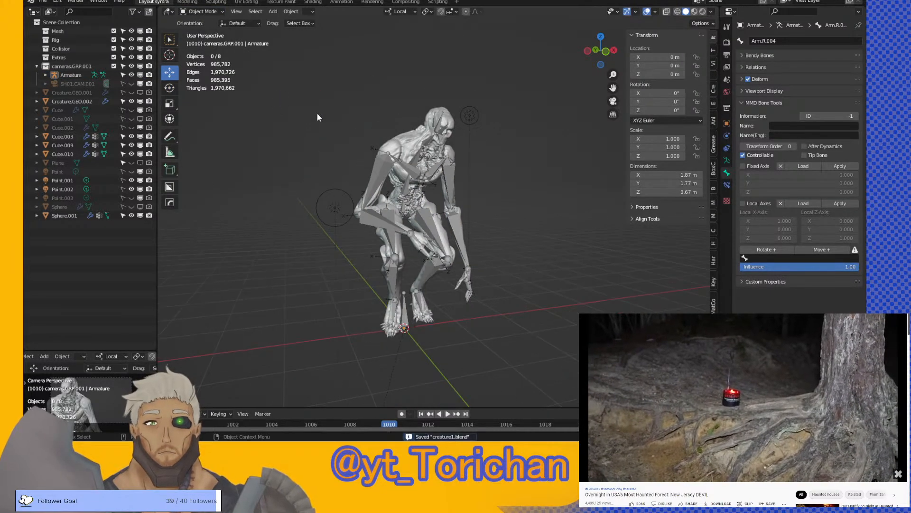
- With the camera locked to the view, reframe the shot so the crouching creature stands in the frame's left half, and unlock the camera
{"action": "left_click", "coordinate": [612, 101]}
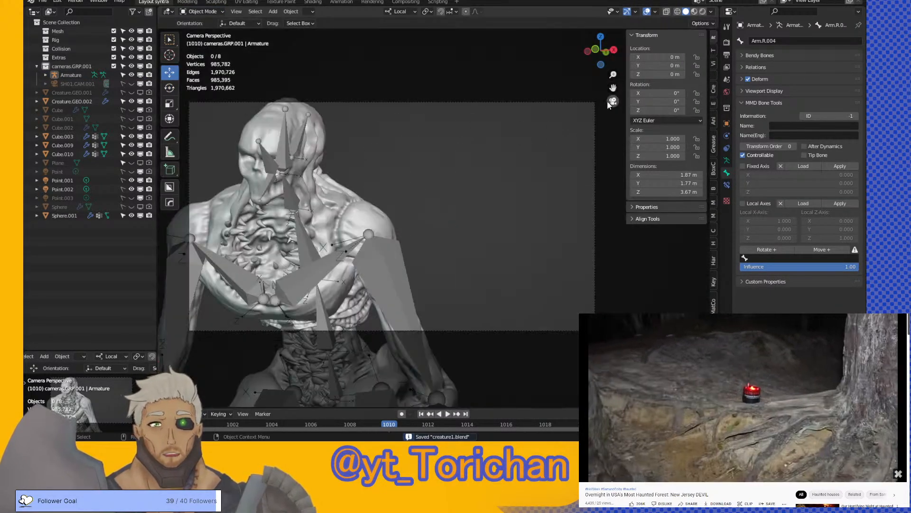
{"action": "left_click", "coordinate": [712, 65]}
{"action": "left_click", "coordinate": [665, 145]}
{"action": "middle_click_drag", "start_coordinate": [418, 161], "coordinate": [480, 180]}
{"action": "scroll", "coordinate": [479, 182], "scroll_direction": "down", "scroll_amount": 3}
{"action": "middle_click_drag", "start_coordinate": [435, 227], "coordinate": [473, 140]}
{"action": "scroll", "coordinate": [477, 133], "scroll_direction": "up", "scroll_amount": 3}
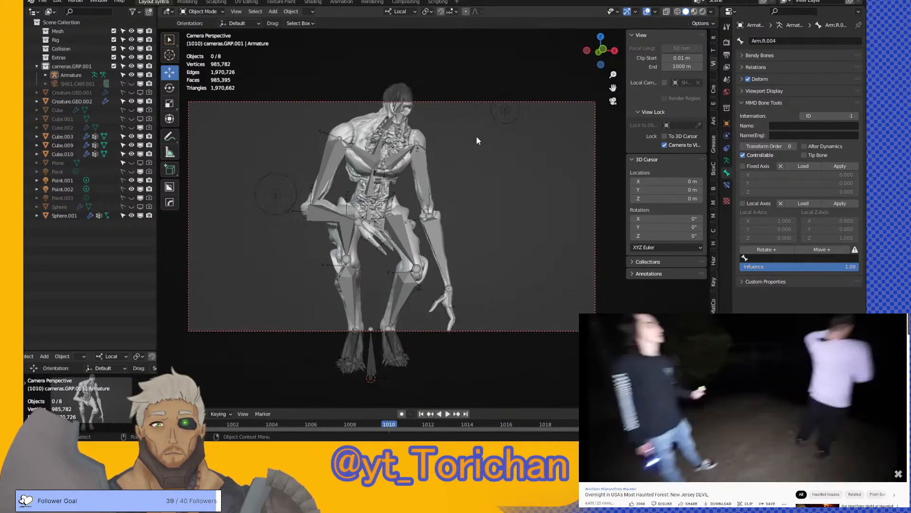
{"action": "scroll", "coordinate": [479, 148], "scroll_direction": "down", "scroll_amount": 3}
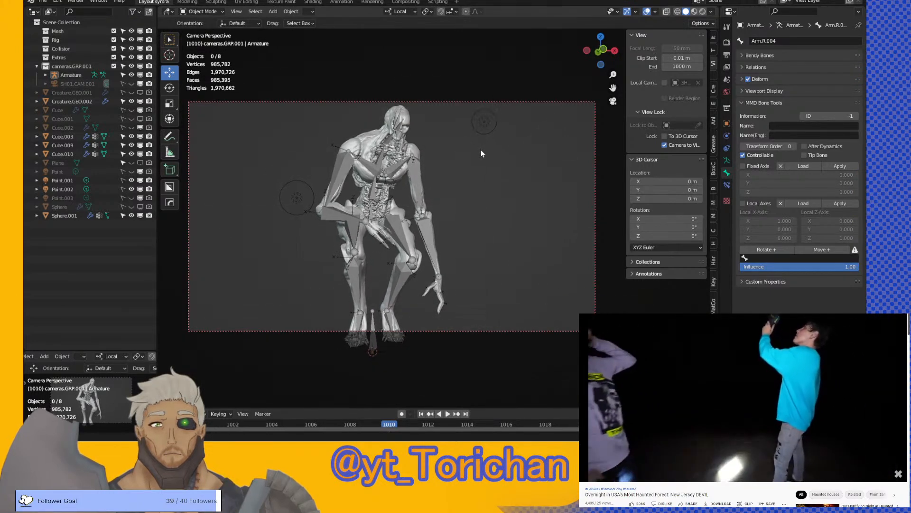
{"action": "middle_click_drag", "start_coordinate": [483, 155], "coordinate": [431, 161]}
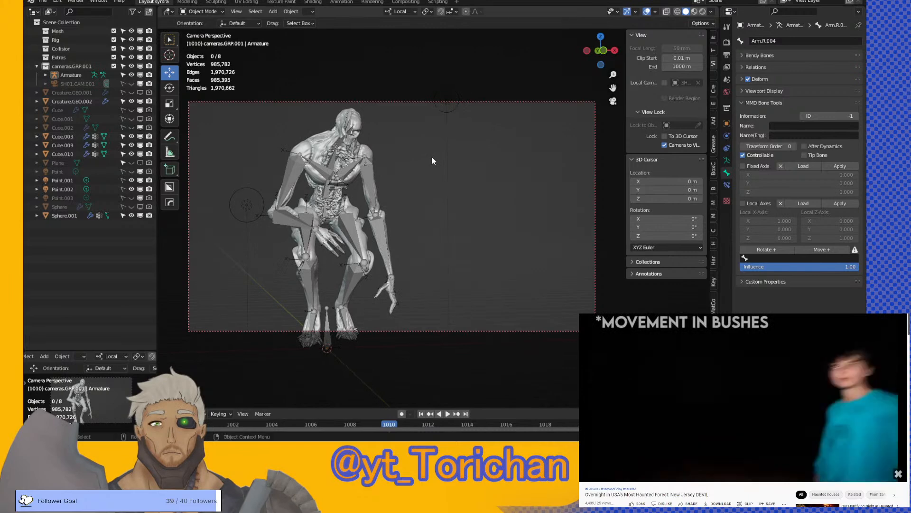
{"action": "left_click", "coordinate": [304, 234]}
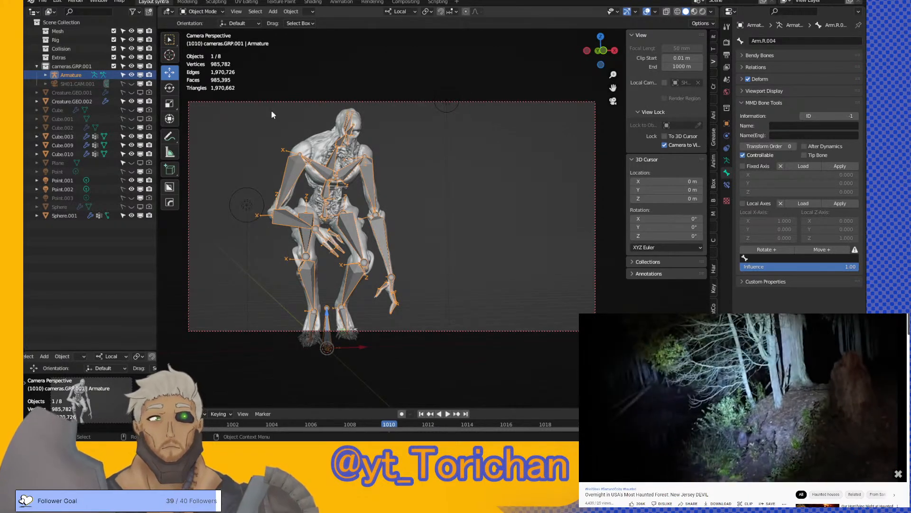
{"action": "left_click", "coordinate": [664, 145]}
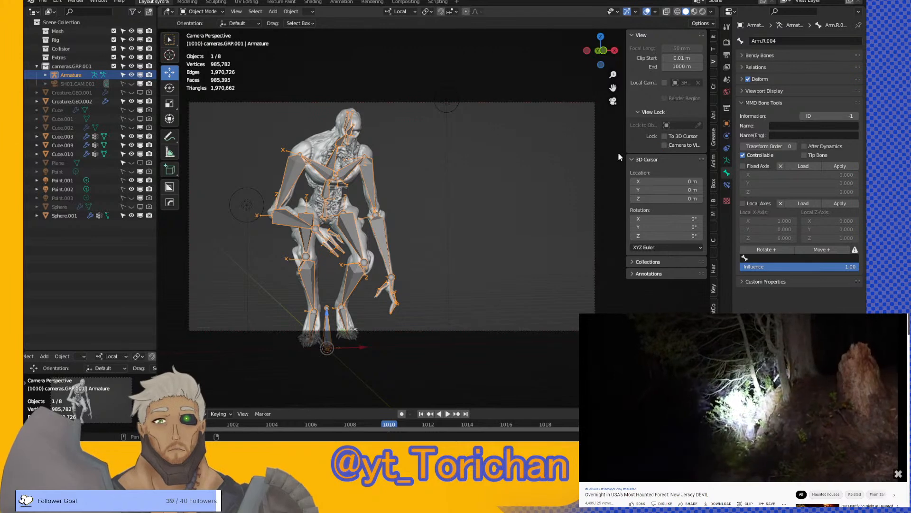
- Unhide camera SH01.CAM.001 and set its depth of field focus distance to 15 m
{"action": "left_click", "coordinate": [92, 84]}
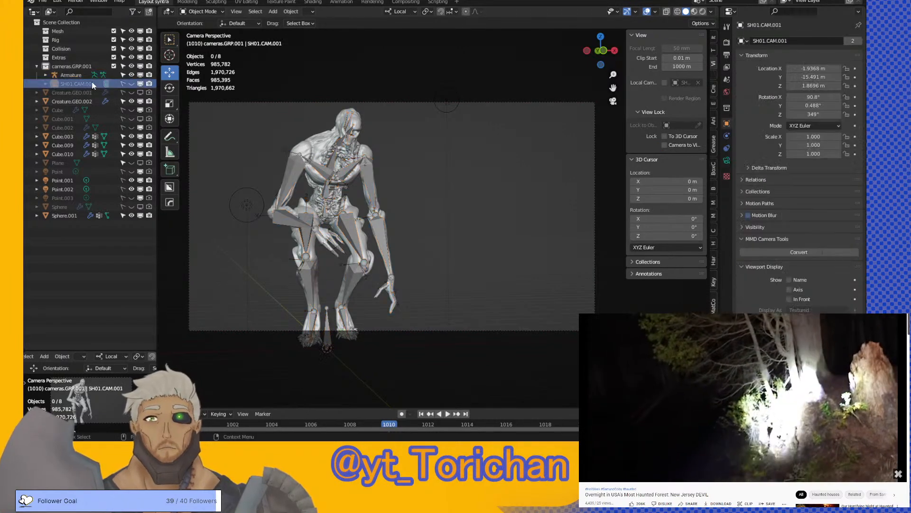
{"action": "left_click", "coordinate": [131, 84]}
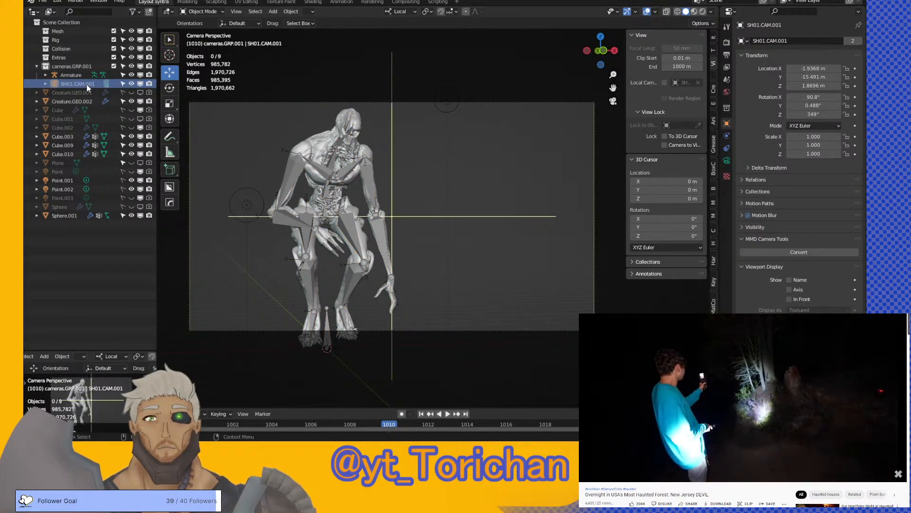
{"action": "left_click", "coordinate": [726, 161]}
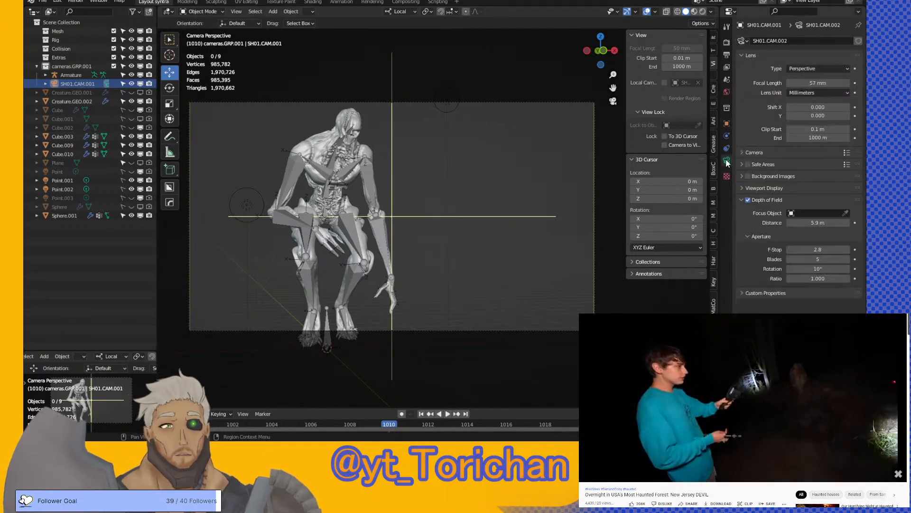
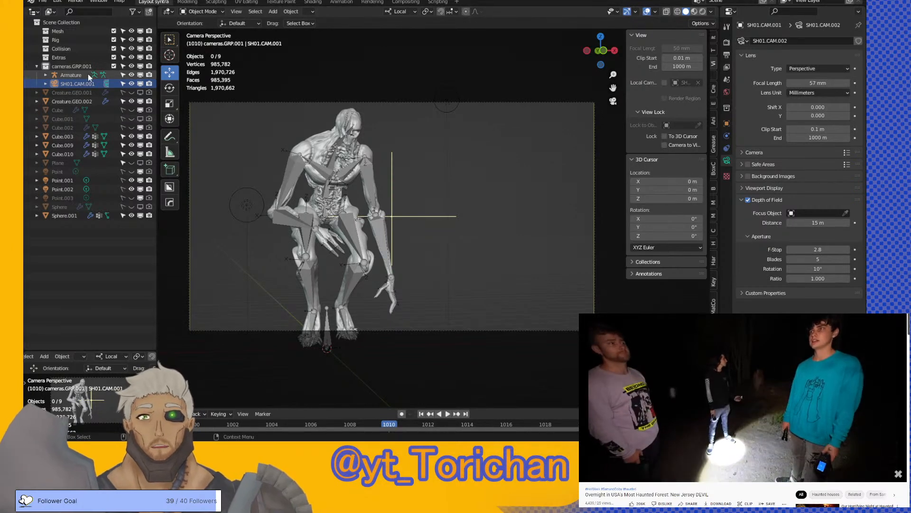
- In the armature's Pose Mode, swing thigh bone leg.R.001 outward to spread the right leg, and save the file
{"action": "left_click", "coordinate": [71, 77]}
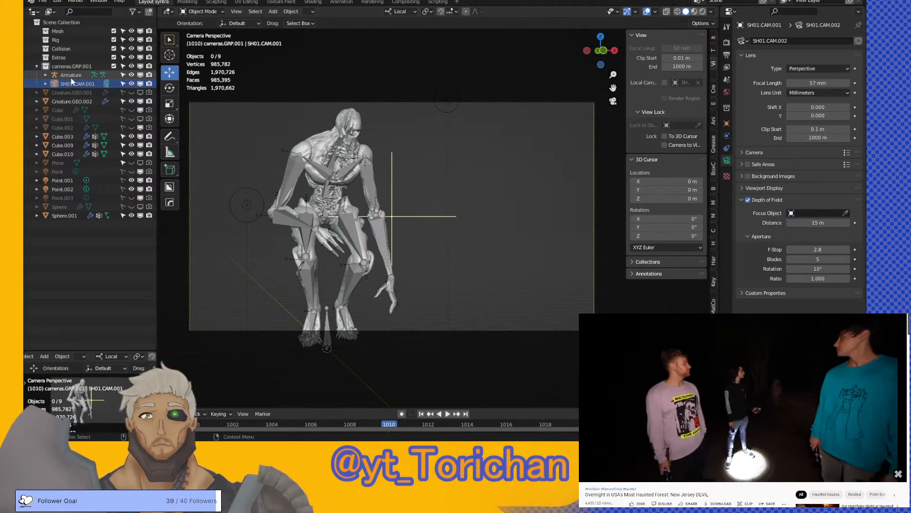
{"action": "middle_click_drag", "start_coordinate": [304, 232], "coordinate": [335, 238]}
{"action": "scroll", "coordinate": [355, 234], "scroll_direction": "up", "scroll_amount": 6}
{"action": "middle_click_drag", "start_coordinate": [284, 212], "coordinate": [420, 217]}
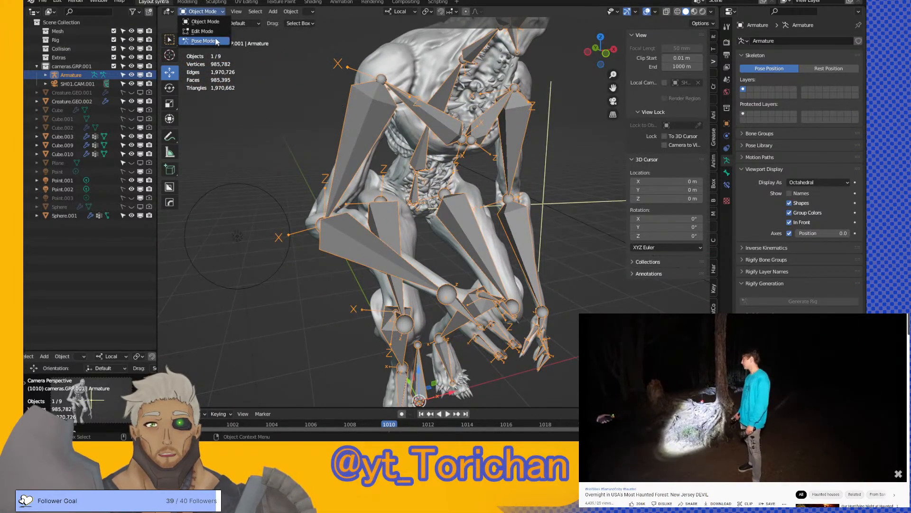
{"action": "left_click", "coordinate": [203, 41]}
{"action": "left_click", "coordinate": [394, 208]}
{"action": "middle_click_drag", "start_coordinate": [394, 209], "coordinate": [427, 223]}
{"action": "left_click_drag", "start_coordinate": [422, 214], "coordinate": [390, 209]}
{"action": "left_click", "coordinate": [242, 179]}
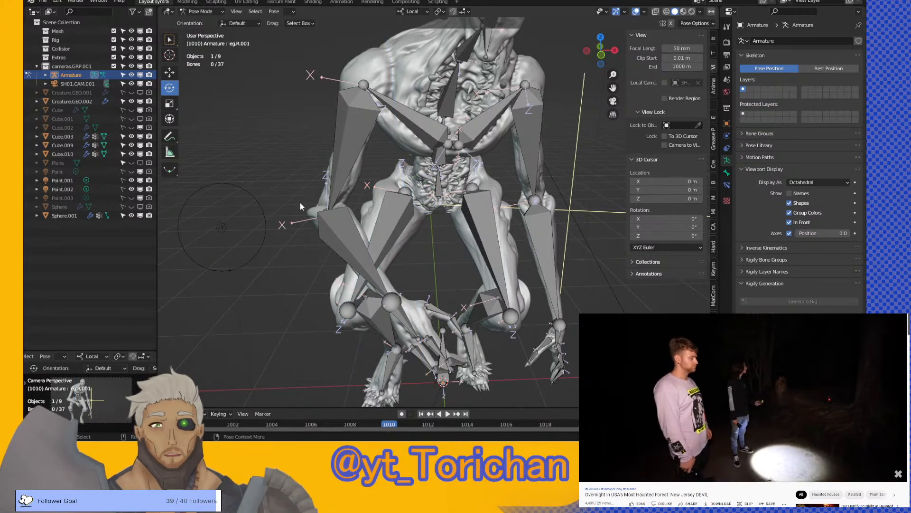
{"action": "middle_click_drag", "start_coordinate": [298, 201], "coordinate": [268, 163]}
{"action": "key", "text": "ctrl+s"}
- Hide the armature and camera SH01.CAM.001, and save the file
{"action": "middle_click_drag", "start_coordinate": [338, 155], "coordinate": [303, 215]}
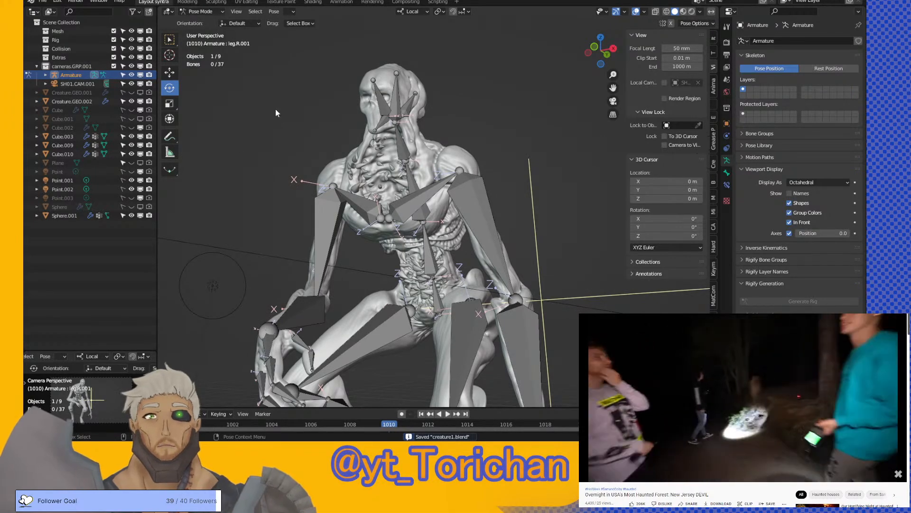
{"action": "scroll", "coordinate": [328, 125], "scroll_direction": "up", "scroll_amount": 4}
{"action": "middle_click_drag", "start_coordinate": [343, 131], "coordinate": [277, 109]}
{"action": "left_click", "coordinate": [131, 74]}
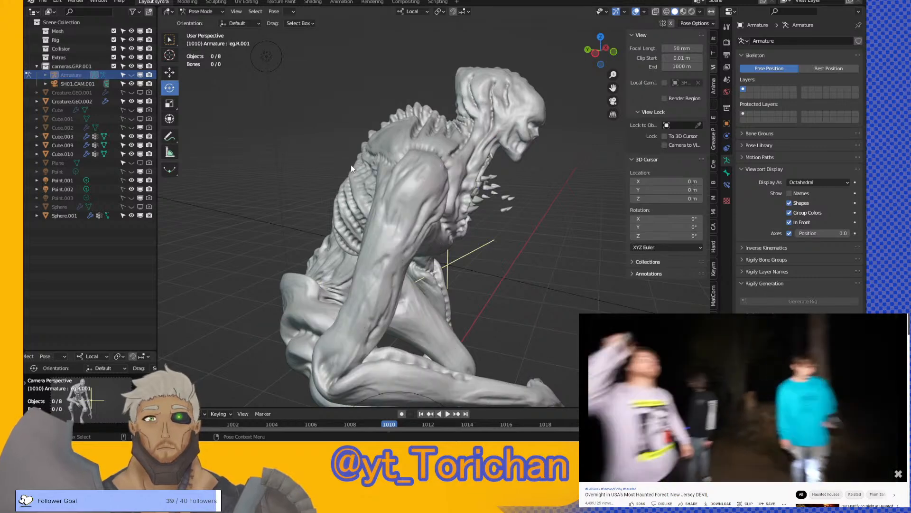
{"action": "key", "text": "ctrl+s"}
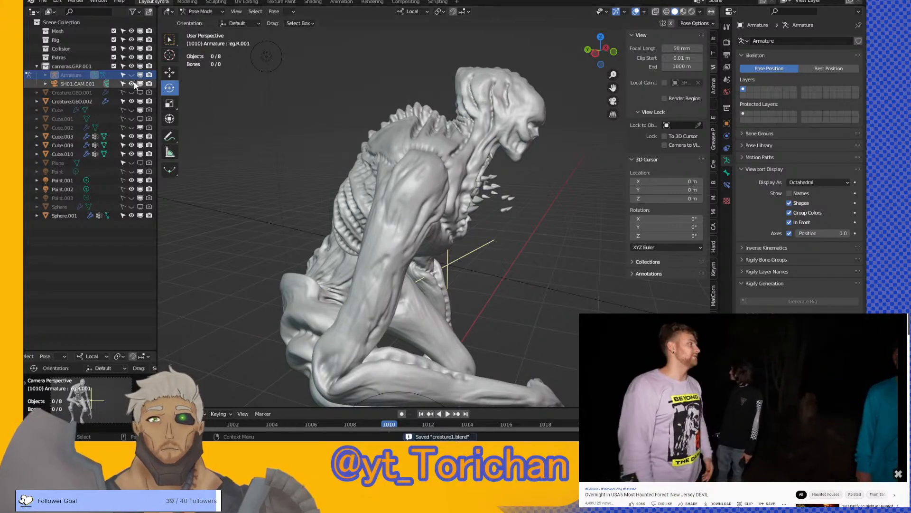
{"action": "left_click", "coordinate": [132, 83]}
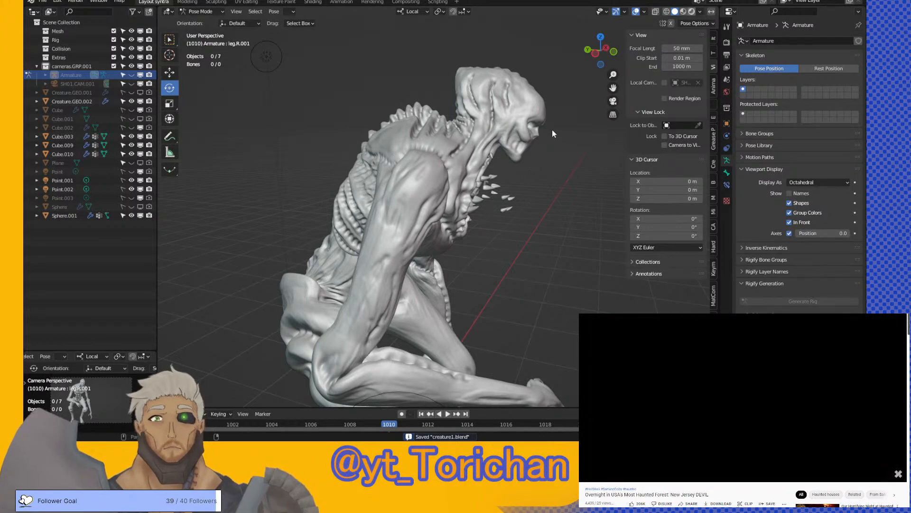
- Switch the viewport to Rendered shading and return to Object Mode
{"action": "key", "text": "shift+z"}
{"action": "left_click", "coordinate": [214, 10]}
{"action": "left_click", "coordinate": [212, 22]}
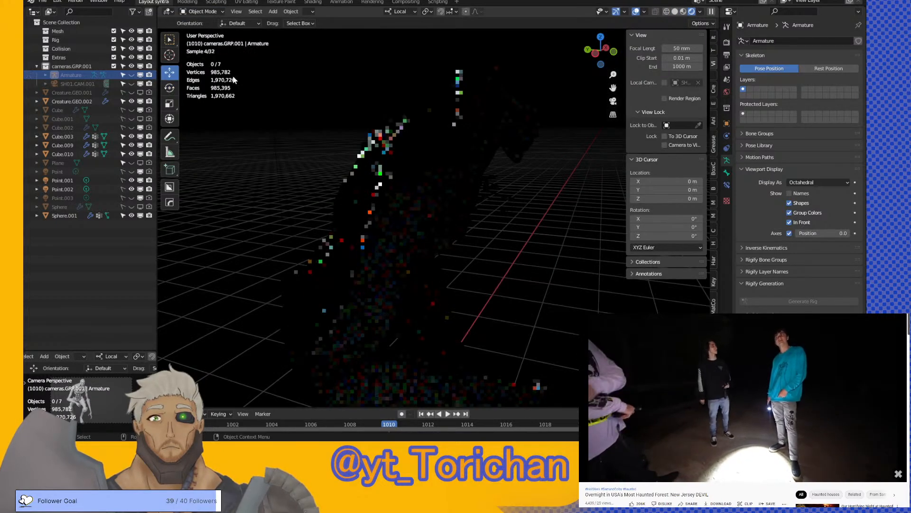
- Examine the creature's rendered lighting from the front, from behind and through the camera, and save the file
{"action": "middle_click_drag", "start_coordinate": [438, 158], "coordinate": [382, 140]}
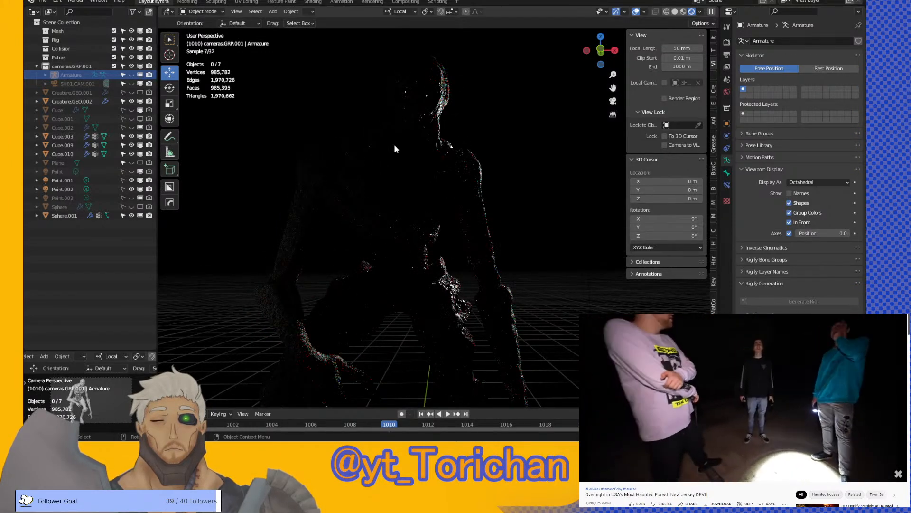
{"action": "middle_click_drag", "start_coordinate": [425, 153], "coordinate": [237, 171]}
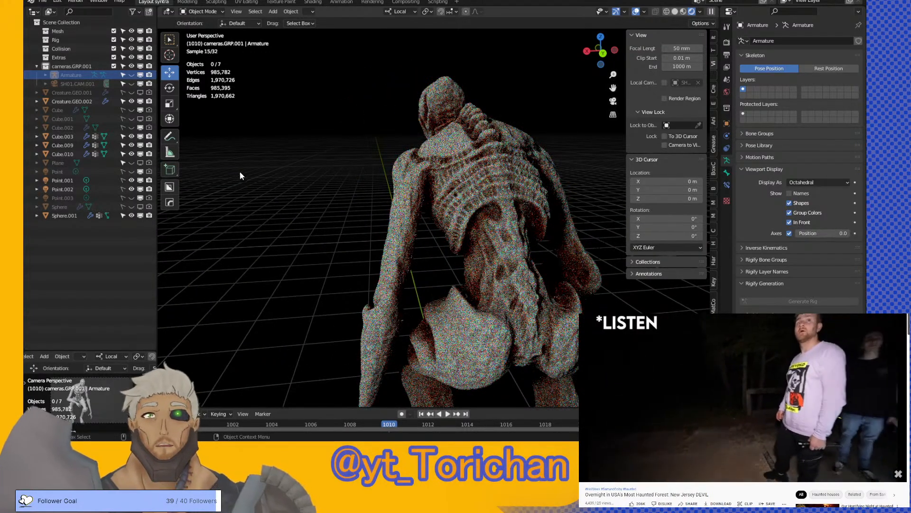
{"action": "left_click", "coordinate": [612, 102]}
{"action": "scroll", "coordinate": [364, 135], "scroll_direction": "up", "scroll_amount": 3}
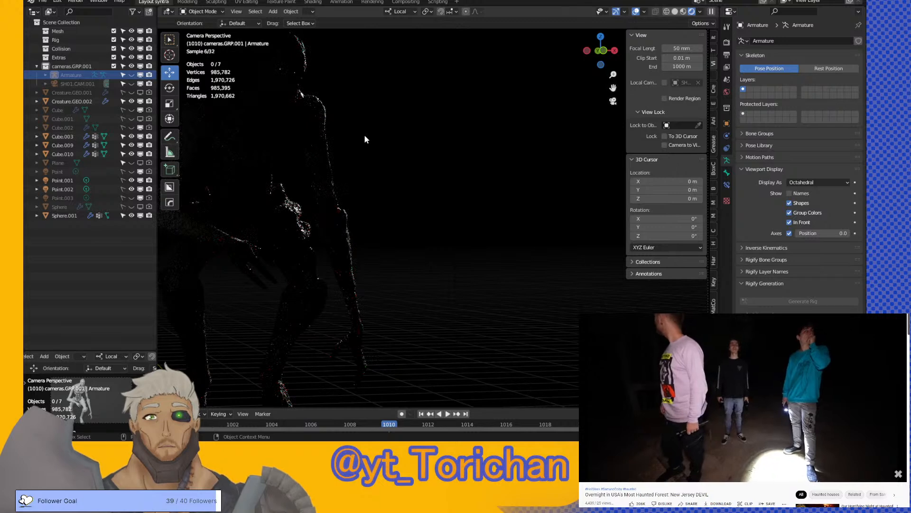
{"action": "mouse_move", "coordinate": [363, 115]}
{"action": "middle_mouse_down", "text": "ctrl"}
{"action": "mouse_move", "coordinate": [440, 144]}
{"action": "mouse_move", "coordinate": [451, 158]}
{"action": "middle_mouse_up", "text": "ctrl"}
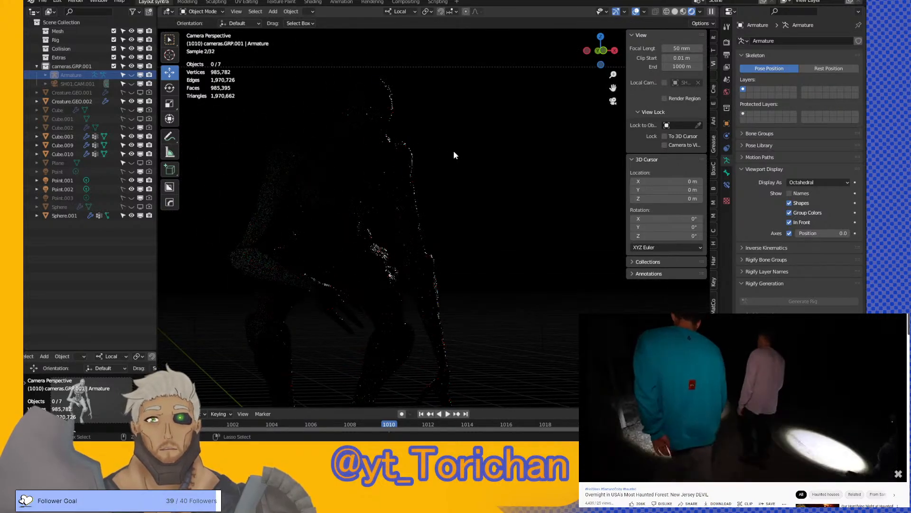
{"action": "key", "text": "ctrl+s"}
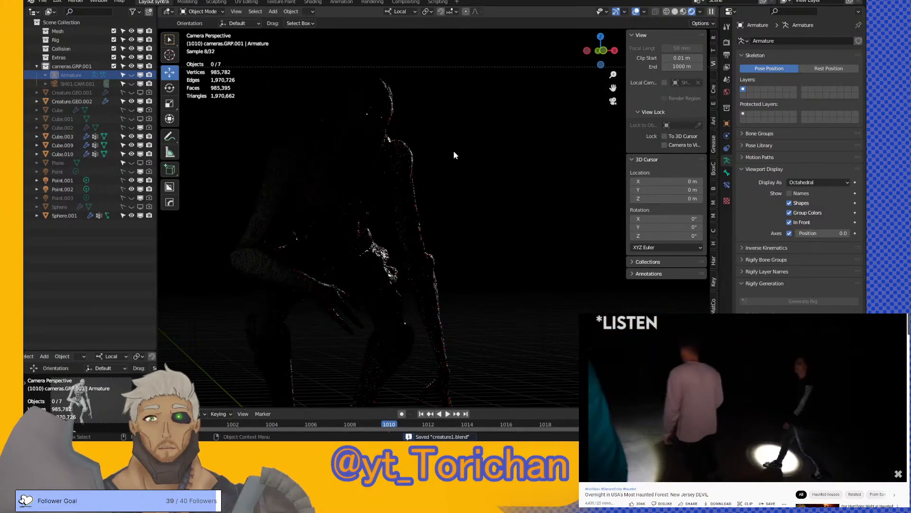
- Try out the hidden lights Point.003 and Point in the rendered camera view, hide them again, and save the file
{"action": "left_click", "coordinate": [134, 197]}
{"action": "left_click", "coordinate": [134, 196]}
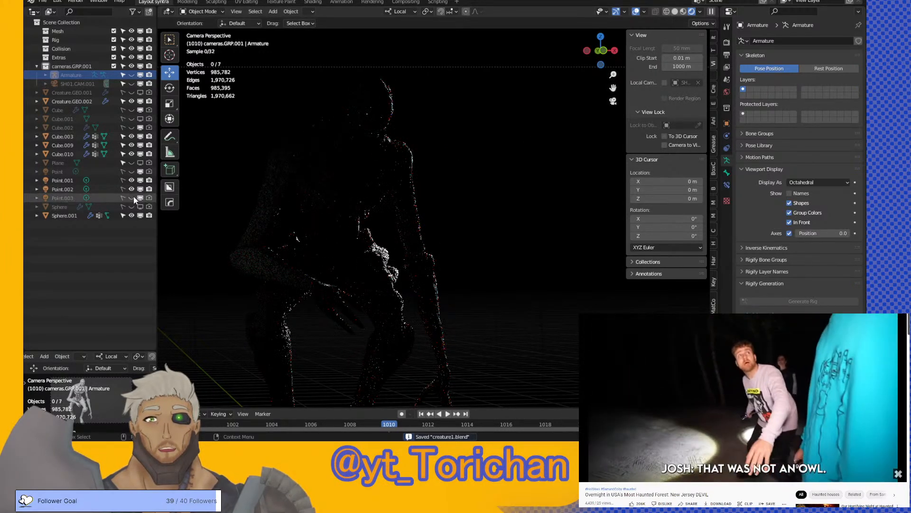
{"action": "left_click", "coordinate": [132, 172]}
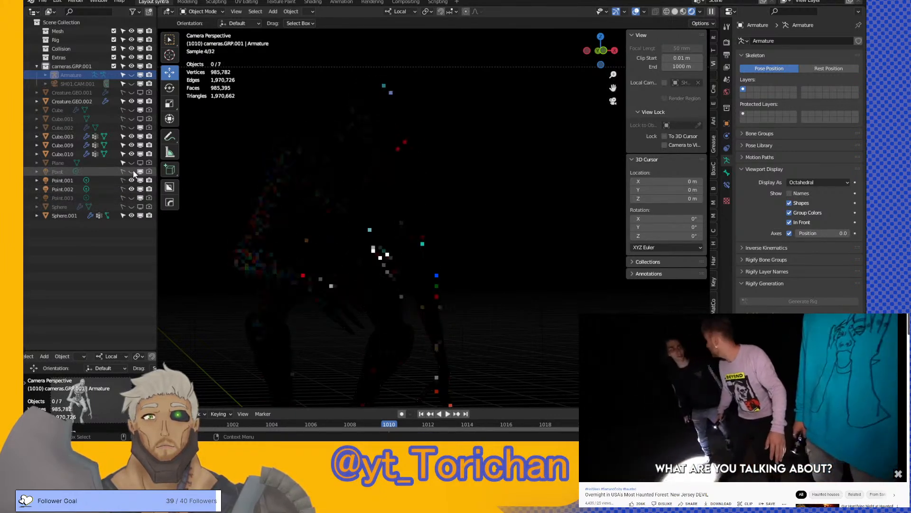
{"action": "left_click", "coordinate": [133, 173]}
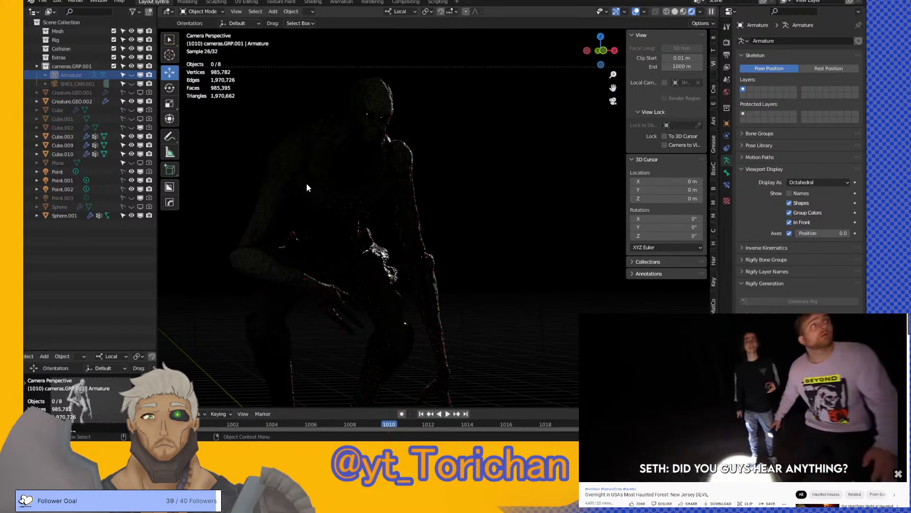
{"action": "scroll", "coordinate": [307, 184], "scroll_direction": "up", "scroll_amount": 5}
{"action": "middle_click_drag", "start_coordinate": [306, 183], "coordinate": [453, 198], "text": "shift"}
{"action": "scroll", "coordinate": [453, 197], "scroll_direction": "up", "scroll_amount": 3}
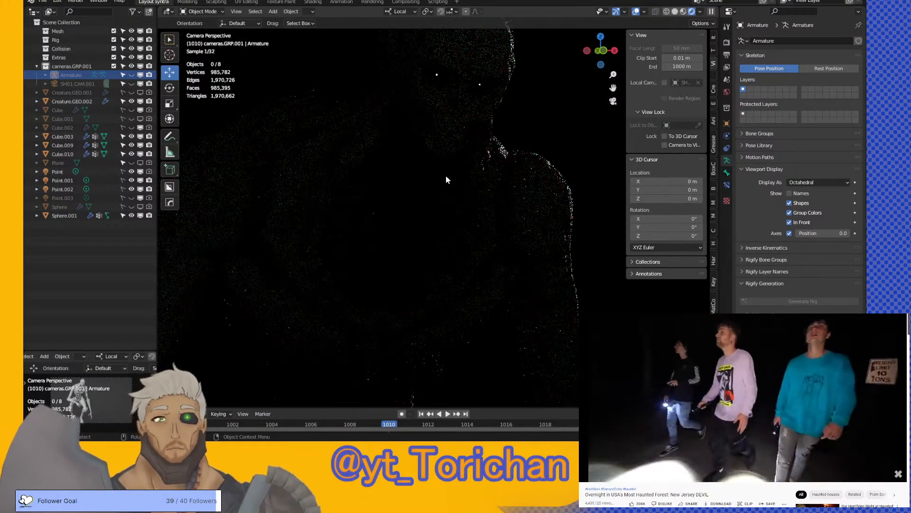
{"action": "left_click", "coordinate": [131, 171]}
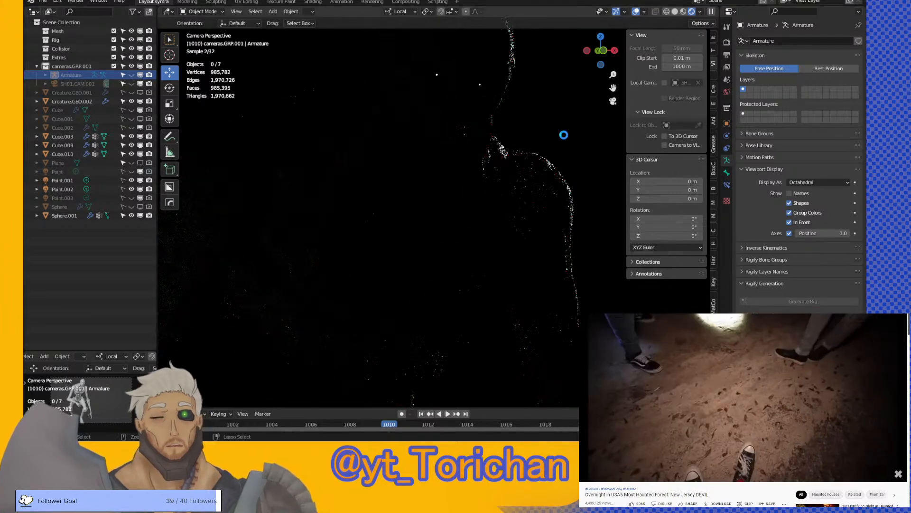
{"action": "key", "text": "ctrl+s"}
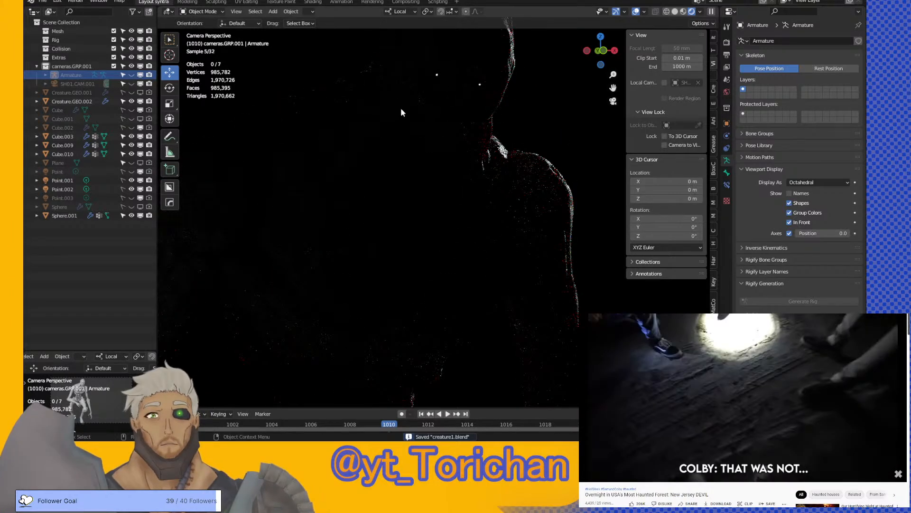
- Return the viewport to Solid shading and leave the camera view to check the creature's whole pose
{"action": "left_click", "coordinate": [676, 13]}
{"action": "key", "text": "KP_0"}
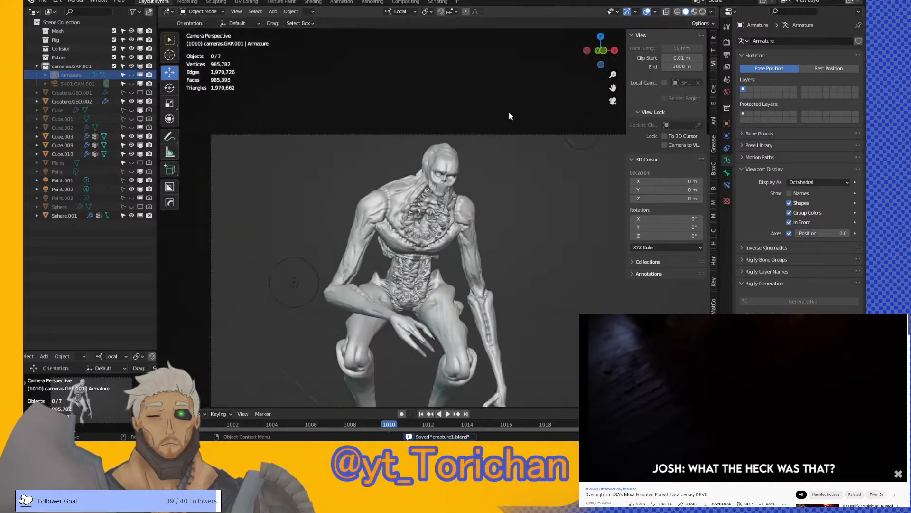
{"action": "scroll", "coordinate": [454, 90], "scroll_direction": "up", "scroll_amount": 2}
{"action": "scroll", "coordinate": [441, 91], "scroll_direction": "down", "scroll_amount": 5}
{"action": "scroll", "coordinate": [413, 138], "scroll_direction": "up", "scroll_amount": 10}
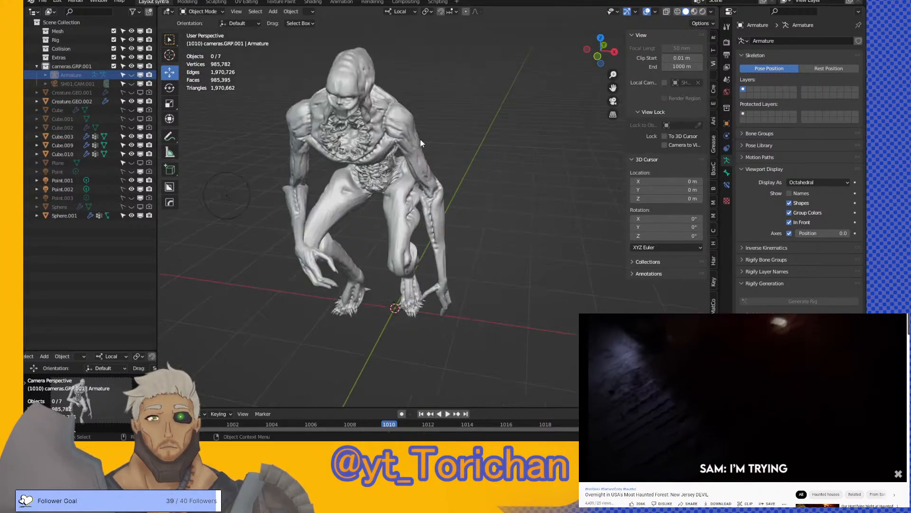
- Unhide the Armature in the cameras.GRP.001 collection and put it into Pose Mode
{"action": "left_click", "coordinate": [420, 150]}
{"action": "key", "text": "KP_Decimal"}
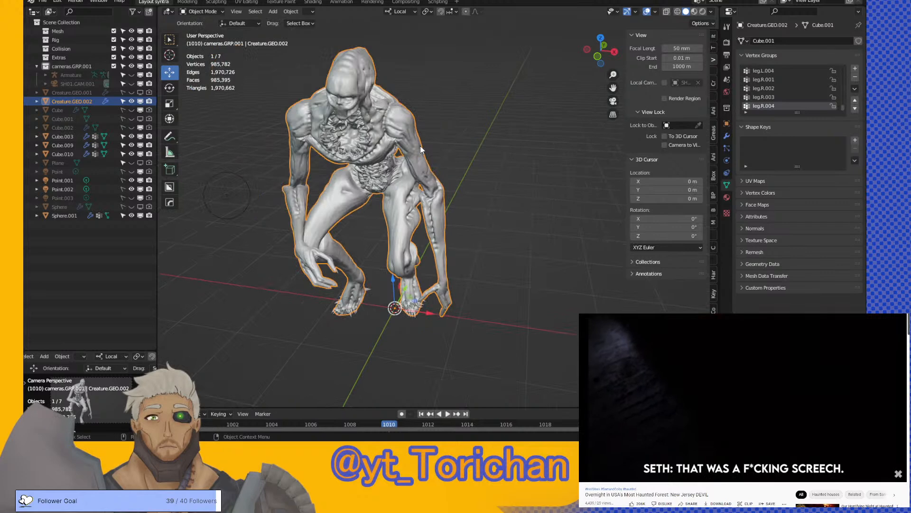
{"action": "left_click", "coordinate": [71, 75]}
{"action": "left_click", "coordinate": [132, 75]}
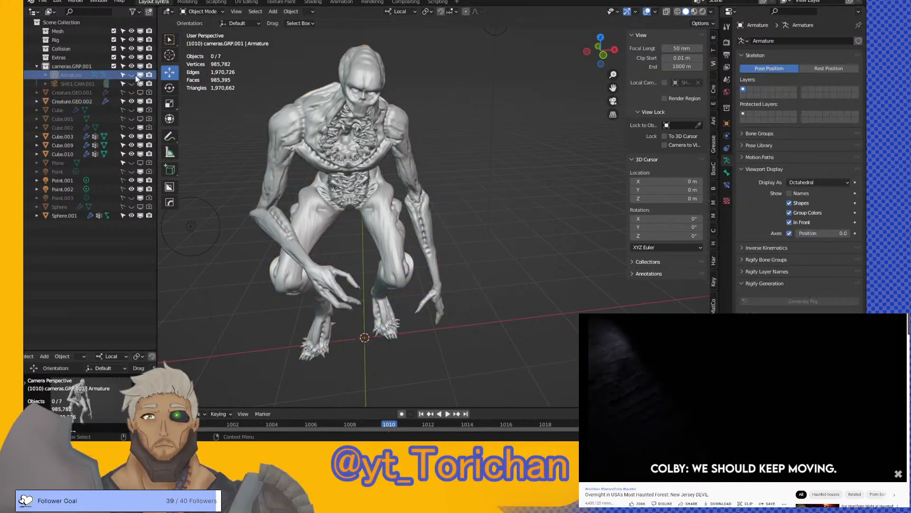
{"action": "left_click", "coordinate": [212, 14]}
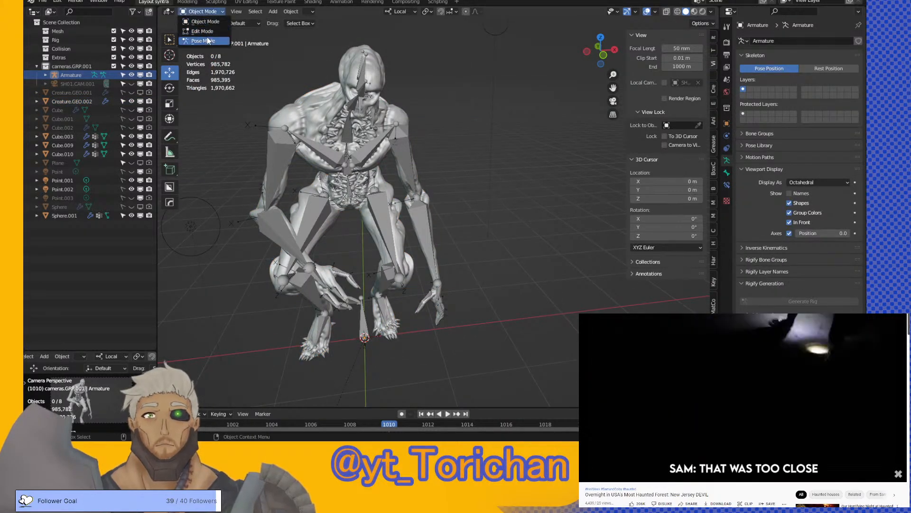
{"action": "left_click", "coordinate": [199, 43]}
- Rotate the creature's left forearm bone and select its parent upper arm bone, Arm.L.002
{"action": "left_click", "coordinate": [419, 216]}
{"action": "scroll", "coordinate": [419, 218], "scroll_direction": "up", "scroll_amount": 5}
{"action": "middle_click_drag", "start_coordinate": [420, 217], "coordinate": [439, 250]}
{"action": "left_click_drag", "start_coordinate": [439, 239], "coordinate": [470, 240]}
{"action": "middle_click_drag", "start_coordinate": [470, 239], "coordinate": [436, 241]}
{"action": "left_click_drag", "start_coordinate": [407, 244], "coordinate": [414, 236]}
{"action": "key", "text": "bracketleft"}
{"action": "middle_click_drag", "start_coordinate": [440, 189], "coordinate": [403, 248]}
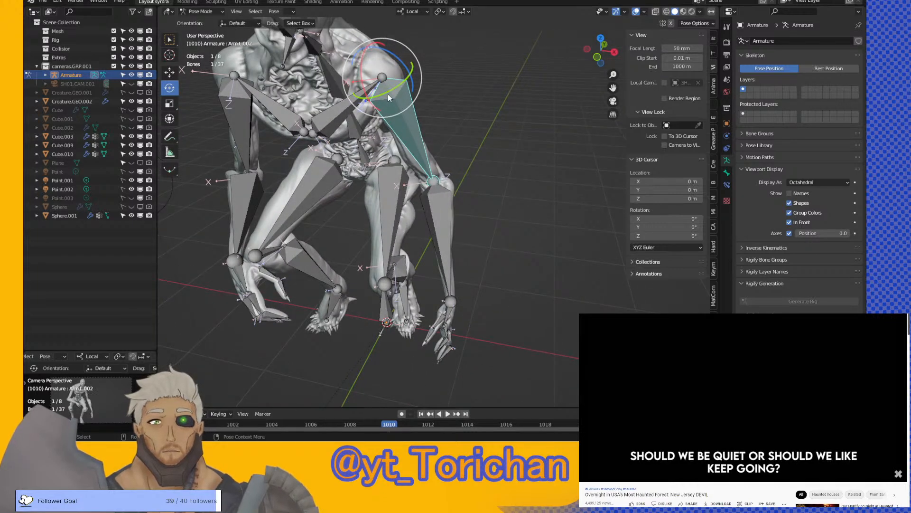
- Rotate the left forearm bone Arm.L.003 and the upper arm bone Arm.L.002 to reposition the arm
{"action": "left_click", "coordinate": [414, 189]}
{"action": "mouse_move", "coordinate": [414, 189]}
{"action": "left_mouse_down"}
{"action": "mouse_move", "coordinate": [427, 185]}
{"action": "mouse_move", "coordinate": [417, 183]}
{"action": "left_mouse_up"}
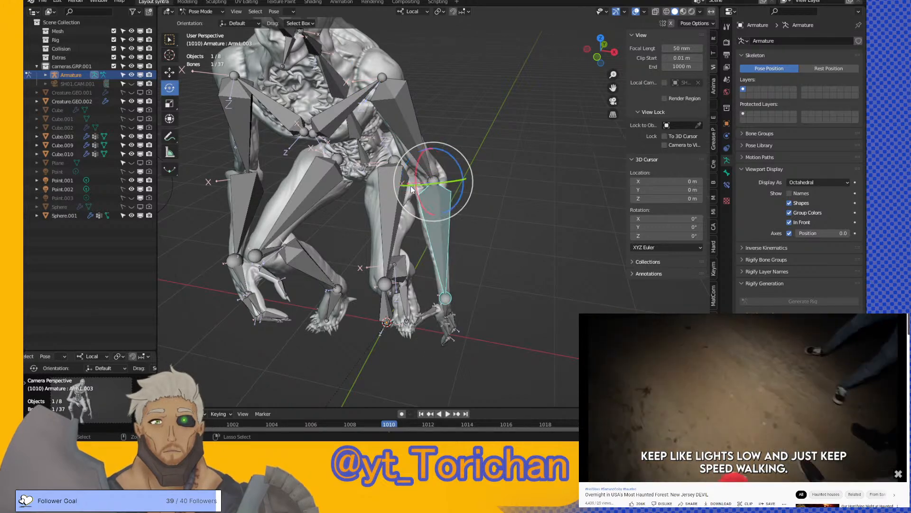
{"action": "left_click", "coordinate": [397, 121]}
{"action": "left_click_drag", "start_coordinate": [383, 94], "coordinate": [372, 170]}
{"action": "middle_click_drag", "start_coordinate": [372, 170], "coordinate": [275, 232]}
{"action": "scroll", "coordinate": [274, 232], "scroll_direction": "up", "scroll_amount": 5}
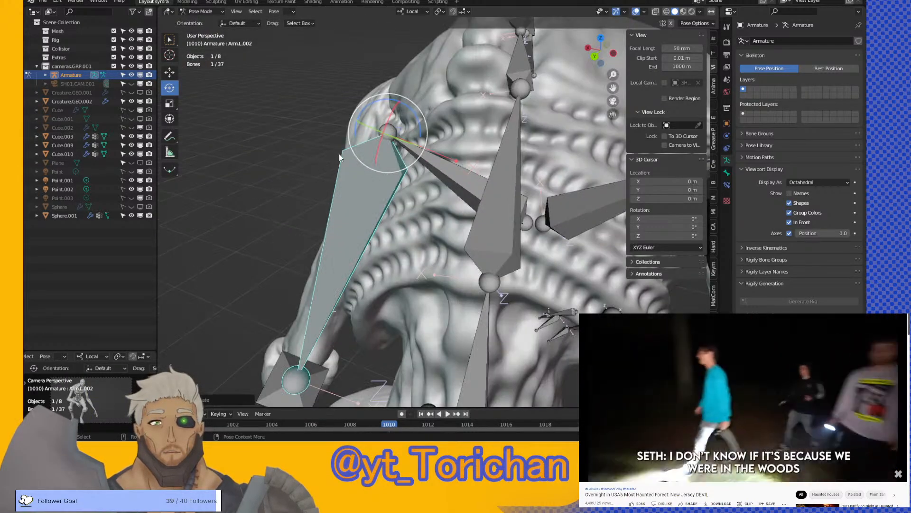
- Rotate the left forearm bone Arm.L.003 about its local X axis
{"action": "scroll", "coordinate": [300, 183], "scroll_direction": "down", "scroll_amount": 5}
{"action": "middle_click_drag", "start_coordinate": [300, 183], "coordinate": [432, 231]}
{"action": "left_click", "coordinate": [502, 187]}
{"action": "scroll", "coordinate": [499, 187], "scroll_direction": "up", "scroll_amount": 3}
{"action": "key", "text": "r"}
{"action": "key", "text": "x"}
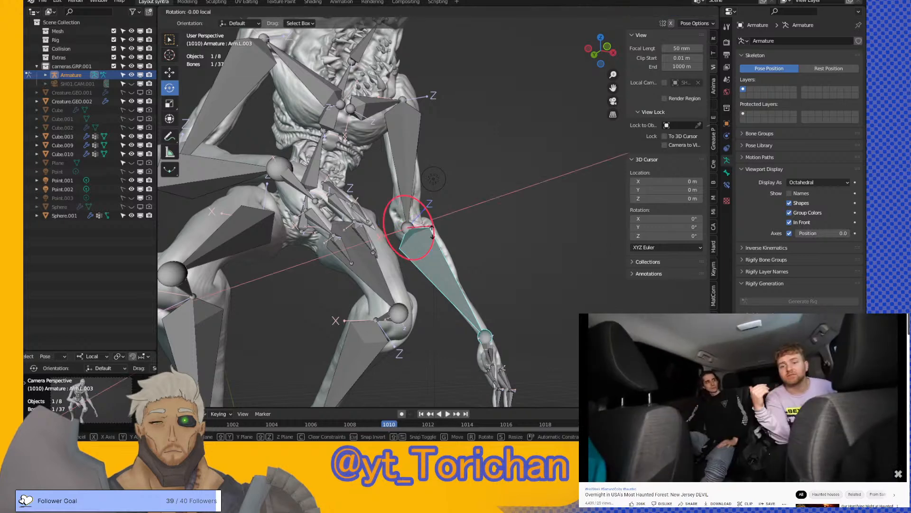
{"action": "left_click", "coordinate": [434, 227]}
- Swing the left forearm farther outward, save the file and check the arm through the camera
{"action": "left_click_drag", "start_coordinate": [434, 228], "coordinate": [490, 235]}
{"action": "scroll", "coordinate": [483, 272], "scroll_direction": "down", "scroll_amount": 2}
{"action": "middle_click_drag", "start_coordinate": [518, 237], "coordinate": [472, 271]}
{"action": "key", "text": "ctrl+s"}
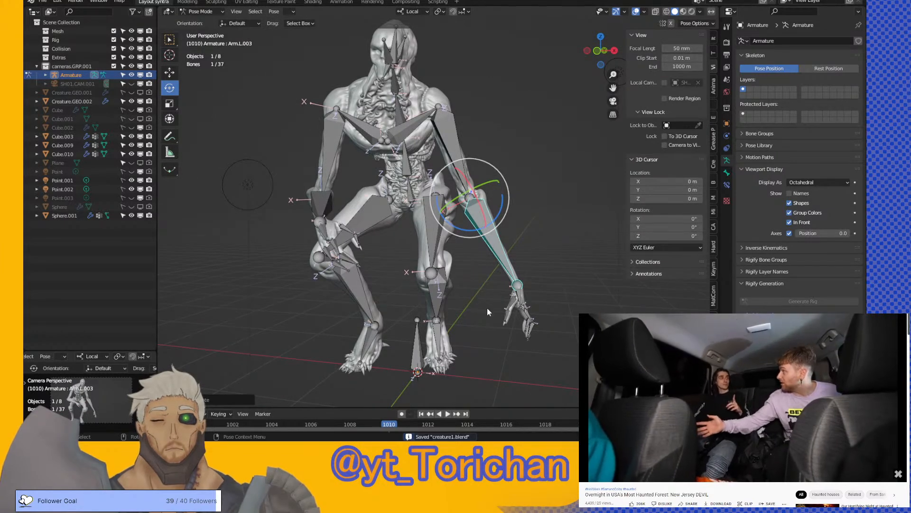
{"action": "scroll", "coordinate": [487, 309], "scroll_direction": "down", "scroll_amount": 3}
{"action": "middle_click_drag", "start_coordinate": [464, 300], "coordinate": [500, 287]}
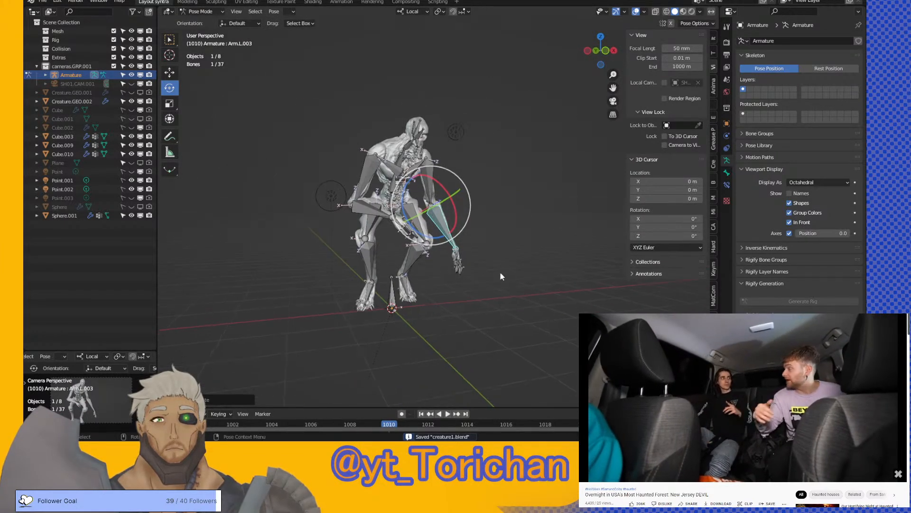
{"action": "left_click", "coordinate": [613, 102]}
{"action": "scroll", "coordinate": [526, 229], "scroll_direction": "up", "scroll_amount": 5}
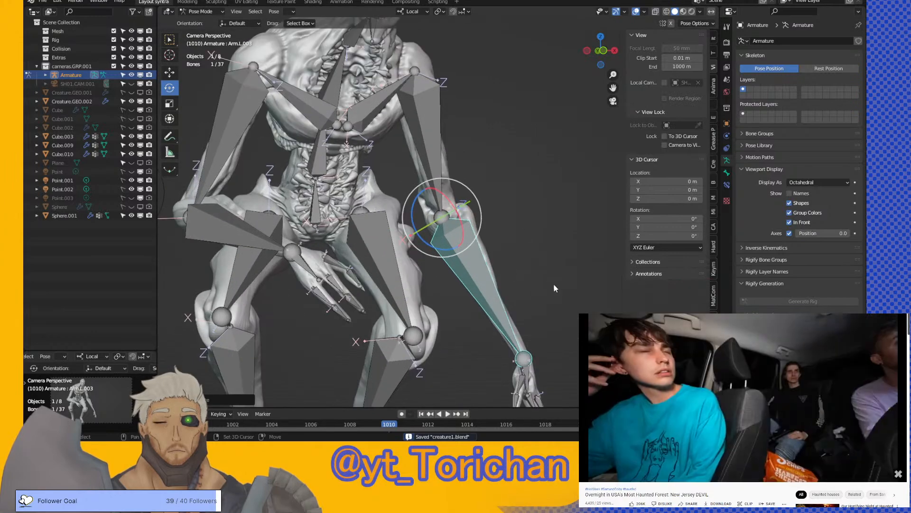
{"action": "scroll", "coordinate": [506, 278], "scroll_direction": "up", "scroll_amount": 2}
{"action": "scroll", "coordinate": [506, 278], "scroll_direction": "down", "scroll_amount": 4}
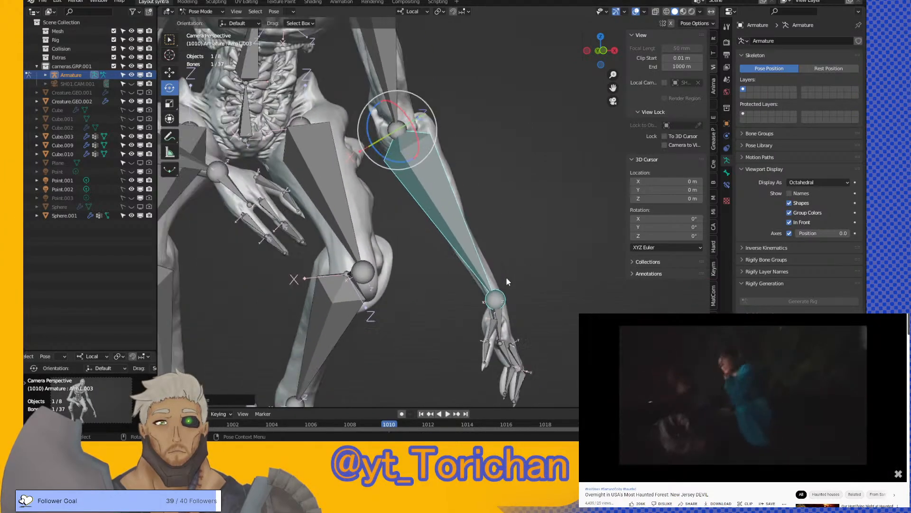
- Rotate the right hand bone Arm.R.004 about its Y axis to turn the hand over the knee
{"action": "left_click", "coordinate": [301, 197]}
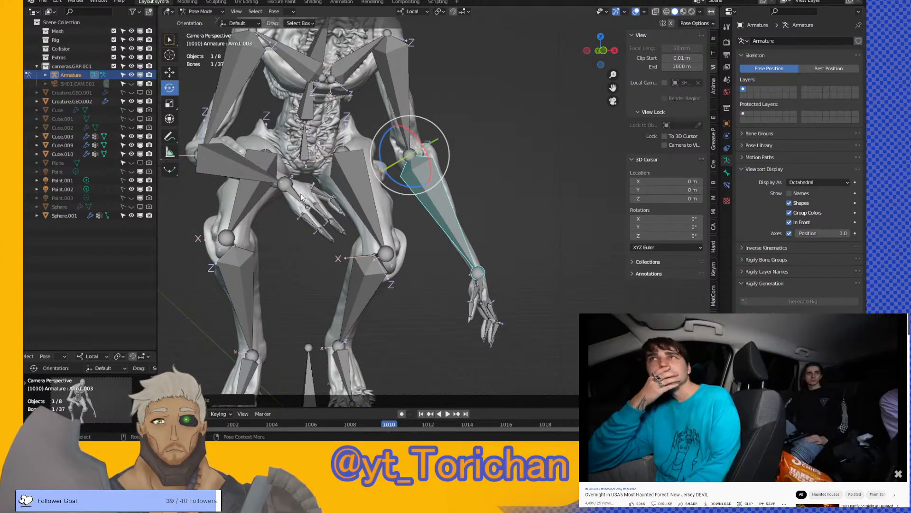
{"action": "middle_click_drag", "start_coordinate": [300, 198], "coordinate": [263, 281]}
{"action": "scroll", "coordinate": [332, 277], "scroll_direction": "up", "scroll_amount": 6}
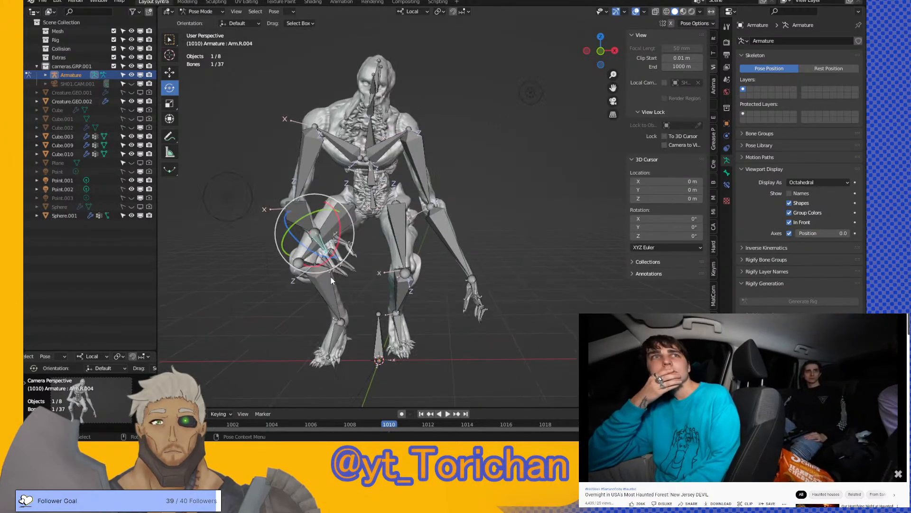
{"action": "scroll", "coordinate": [331, 277], "scroll_direction": "up", "scroll_amount": 4}
{"action": "key", "text": "r"}
{"action": "key", "text": "y"}
{"action": "key", "text": "y"}
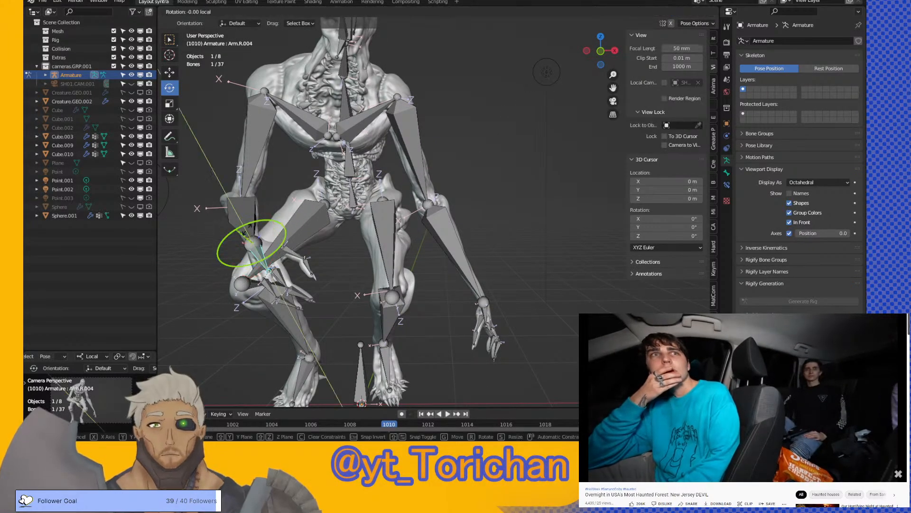
{"action": "left_click", "coordinate": [253, 230]}
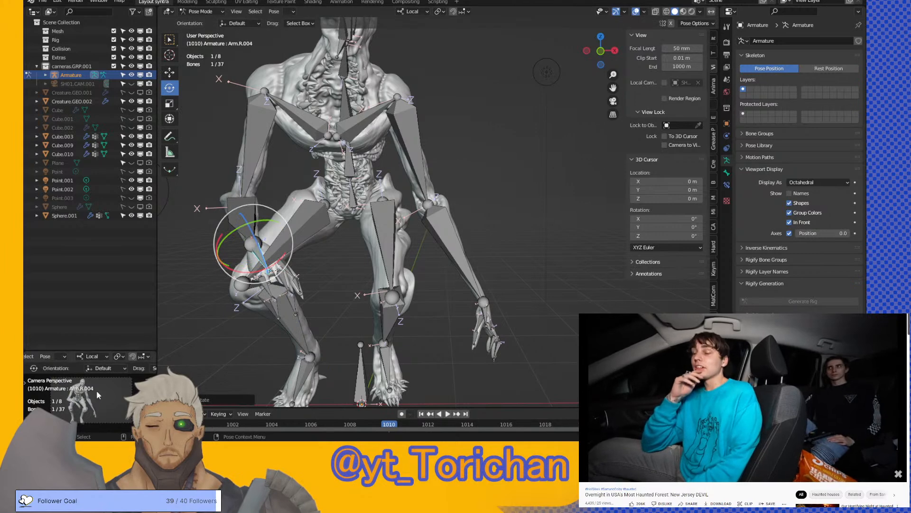
- Rotate the right hand's thumb bone Arm.R.009 to adjust the thumb's pose
{"action": "scroll", "coordinate": [102, 387], "scroll_direction": "up", "scroll_amount": 6}
{"action": "middle_click_drag", "start_coordinate": [102, 386], "coordinate": [154, 368], "text": "shift"}
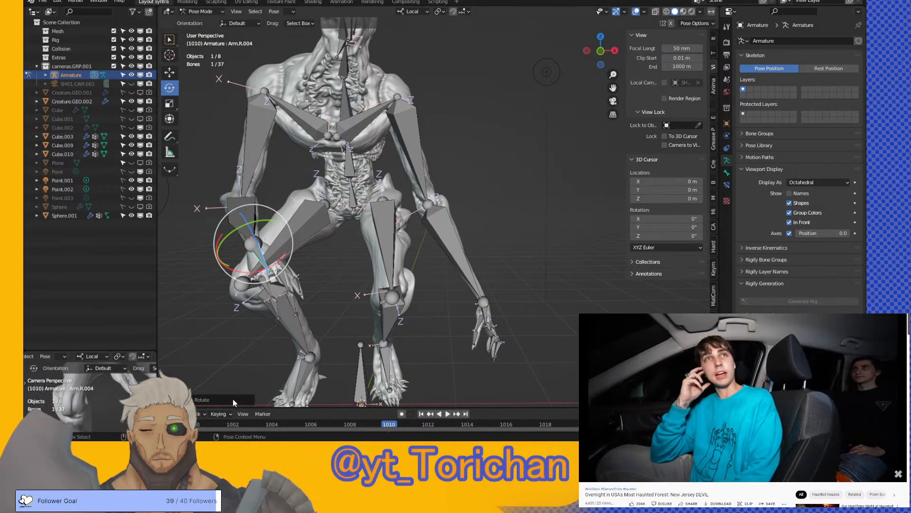
{"action": "scroll", "coordinate": [277, 323], "scroll_direction": "up", "scroll_amount": 3}
{"action": "scroll", "coordinate": [275, 318], "scroll_direction": "up", "scroll_amount": 3}
{"action": "scroll", "coordinate": [499, 261], "scroll_direction": "up", "scroll_amount": 3}
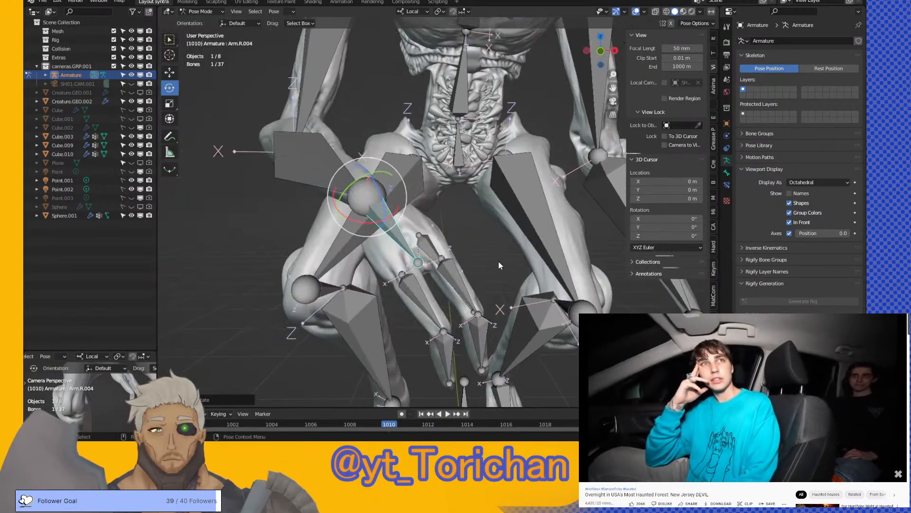
{"action": "middle_click_drag", "start_coordinate": [497, 262], "coordinate": [444, 265]}
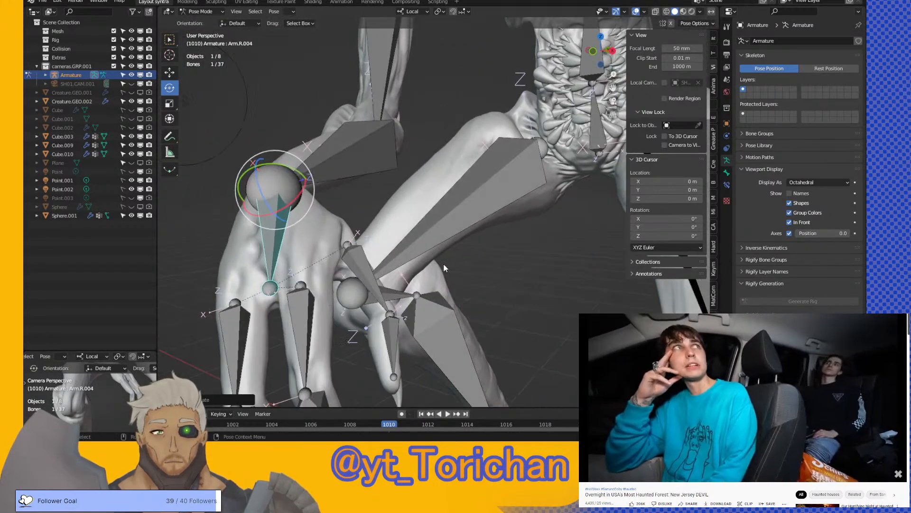
{"action": "left_click", "coordinate": [359, 262]}
{"action": "middle_click_drag", "start_coordinate": [360, 262], "coordinate": [295, 337]}
{"action": "left_click_drag", "start_coordinate": [327, 286], "coordinate": [357, 309]}
{"action": "middle_click_drag", "start_coordinate": [357, 308], "coordinate": [265, 319]}
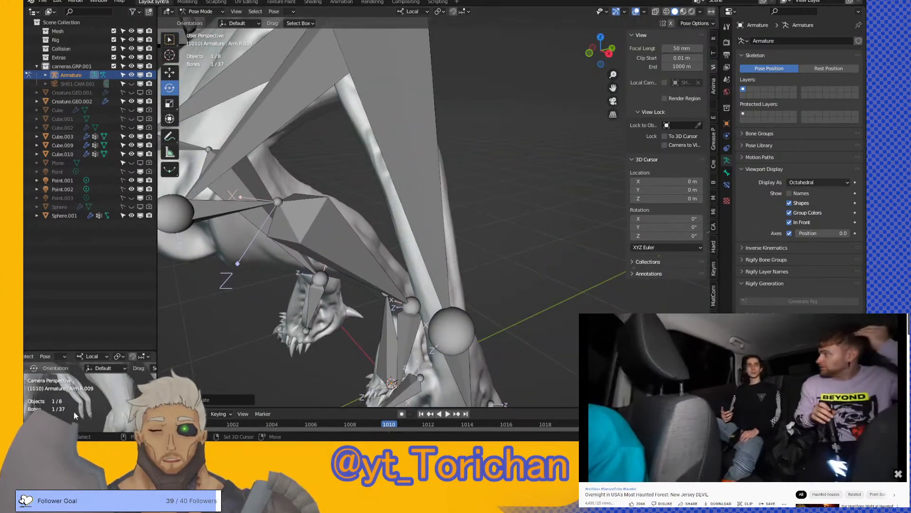
- Rotate a bone in the creature's left hand to adjust the hand's pose for the camera
{"action": "middle_click_drag", "start_coordinate": [115, 406], "coordinate": [138, 427], "text": "shift"}
{"action": "middle_click_drag", "start_coordinate": [95, 363], "coordinate": [106, 400], "text": "shift"}
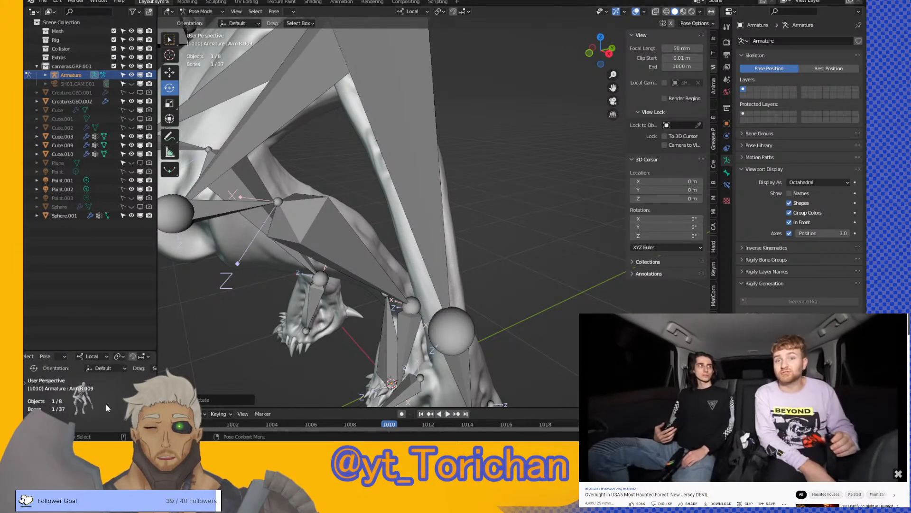
{"action": "key", "text": "KP_0"}
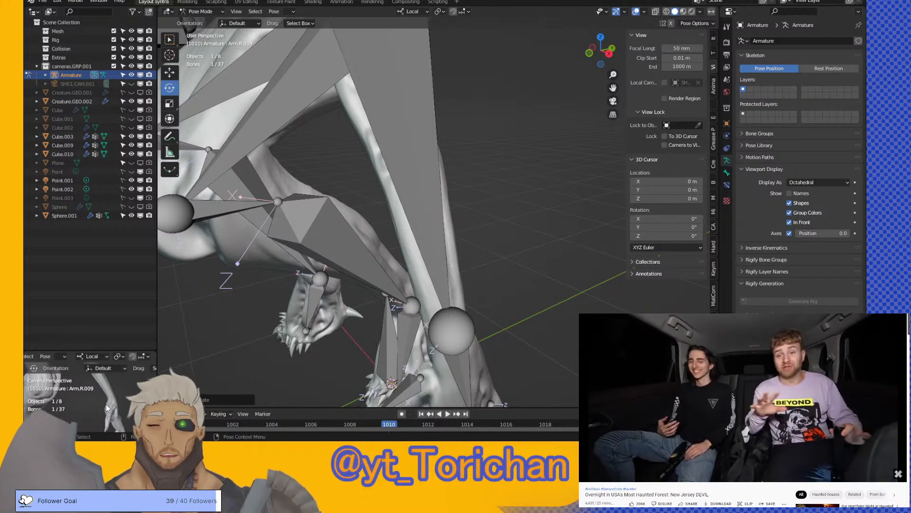
{"action": "scroll", "coordinate": [108, 407], "scroll_direction": "up", "scroll_amount": 3}
{"action": "middle_click_drag", "start_coordinate": [107, 406], "coordinate": [96, 378], "text": "shift"}
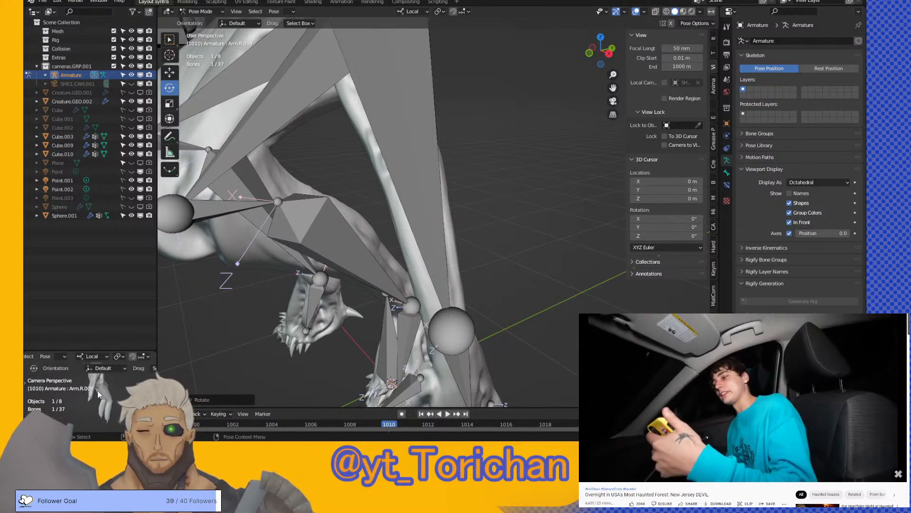
{"action": "middle_click_drag", "start_coordinate": [420, 360], "coordinate": [486, 227]}
{"action": "left_click", "coordinate": [435, 303]}
{"action": "scroll", "coordinate": [441, 304], "scroll_direction": "up", "scroll_amount": 3}
{"action": "left_click_drag", "start_coordinate": [483, 210], "coordinate": [508, 236]}
{"action": "left_click", "coordinate": [494, 273]}
- Rotate the left thumb bone Arm.L.009 and save the file
{"action": "left_click", "coordinate": [393, 237]}
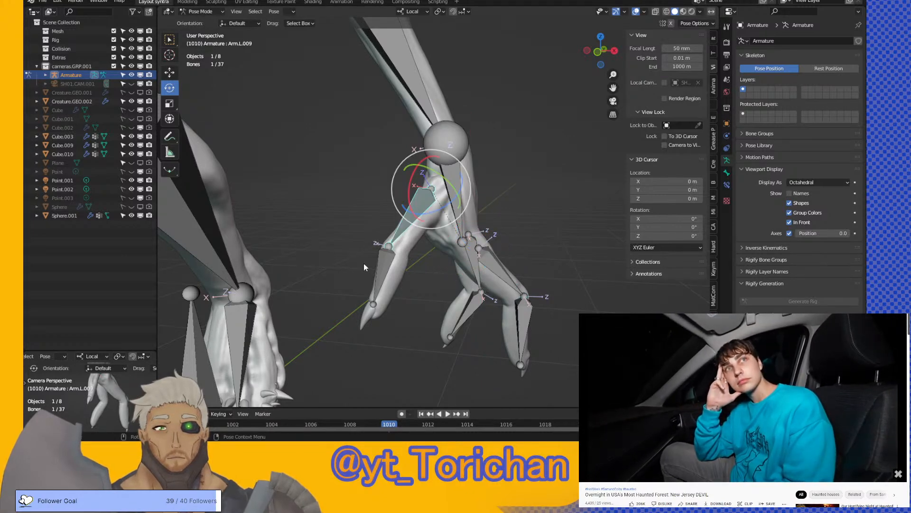
{"action": "middle_click_drag", "start_coordinate": [364, 263], "coordinate": [403, 258]}
{"action": "left_click_drag", "start_coordinate": [492, 243], "coordinate": [414, 300]}
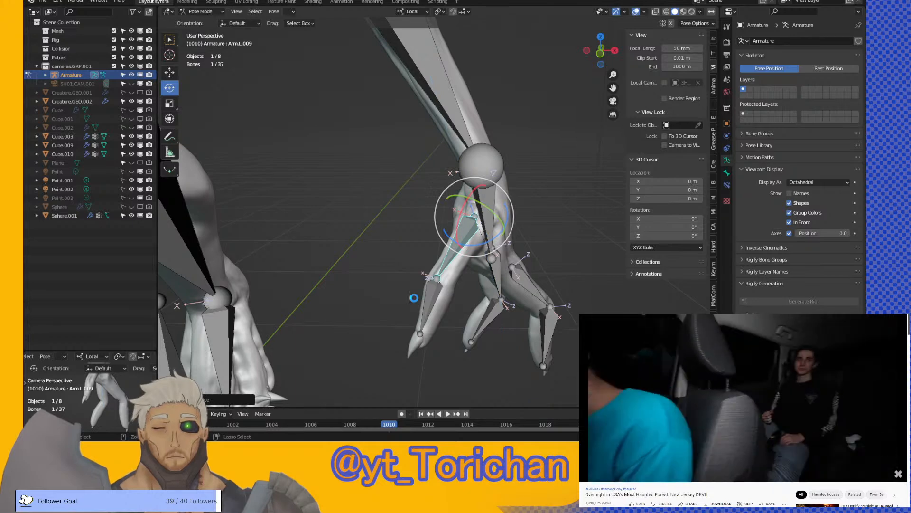
{"action": "key", "text": "ctrl+s"}
{"action": "scroll", "coordinate": [394, 330], "scroll_direction": "down", "scroll_amount": 5}
{"action": "middle_click_drag", "start_coordinate": [383, 261], "coordinate": [375, 247]}
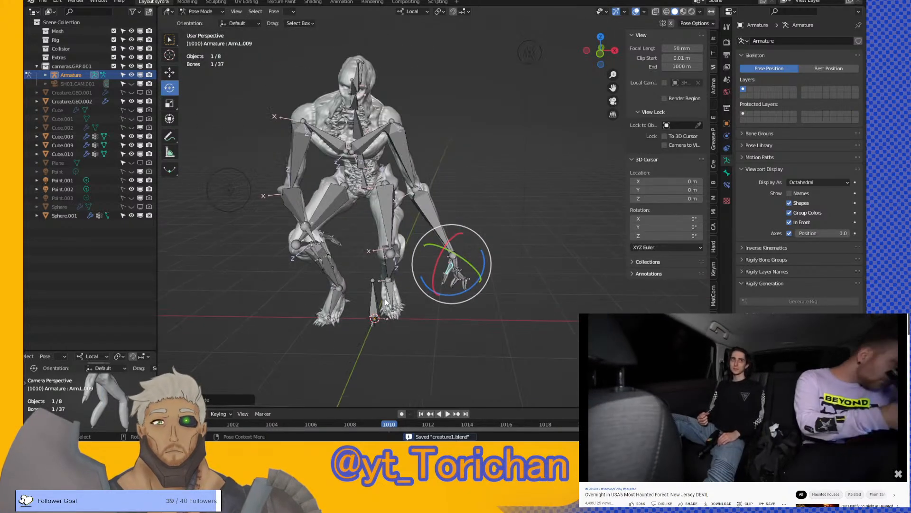
- Return the armature to Object Mode and open the Rendering workspace with its sampling settings
{"action": "left_click", "coordinate": [207, 11]}
{"action": "left_click", "coordinate": [205, 22]}
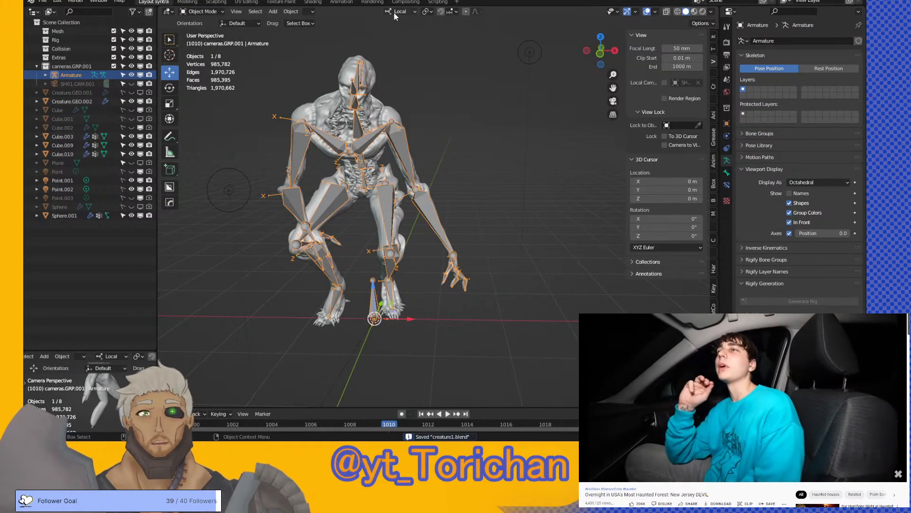
{"action": "left_click", "coordinate": [373, 2]}
{"action": "key", "text": "F12"}
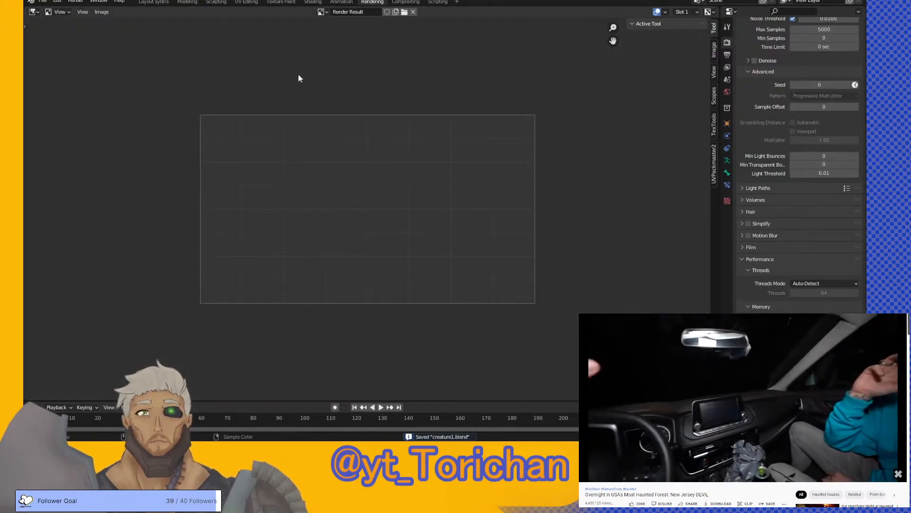
{"action": "scroll", "coordinate": [298, 74], "scroll_direction": "up", "scroll_amount": 2}
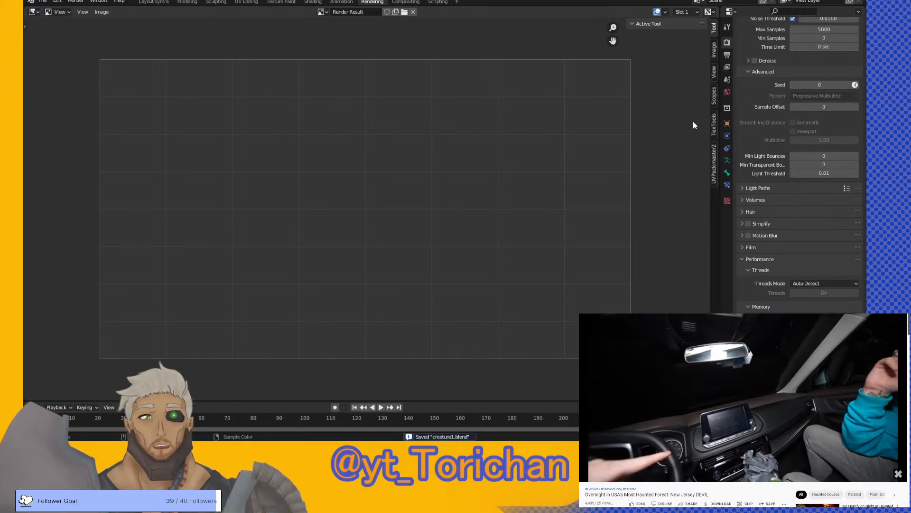
{"action": "scroll", "coordinate": [755, 133], "scroll_direction": "up", "scroll_amount": 4}
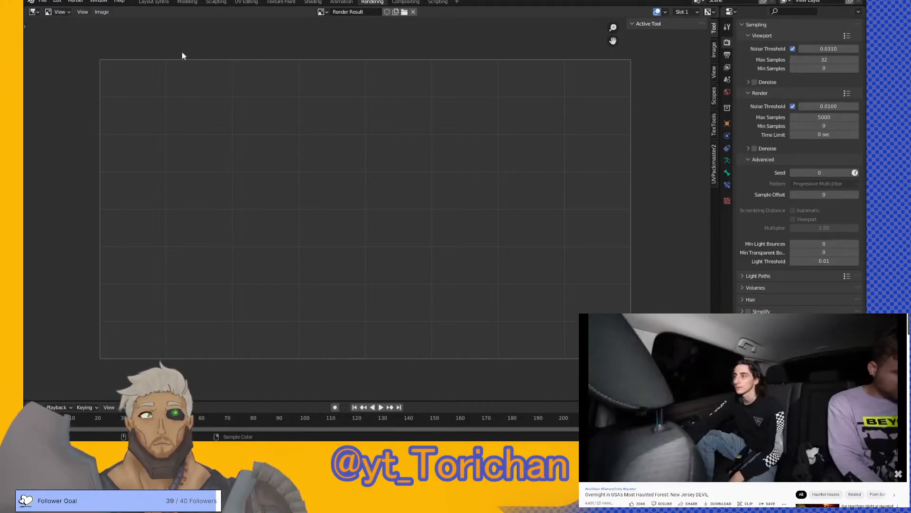
- Test render the camera shot at frame 1010, stop the render and return to the layout workspace
{"action": "left_click", "coordinate": [75, 2]}
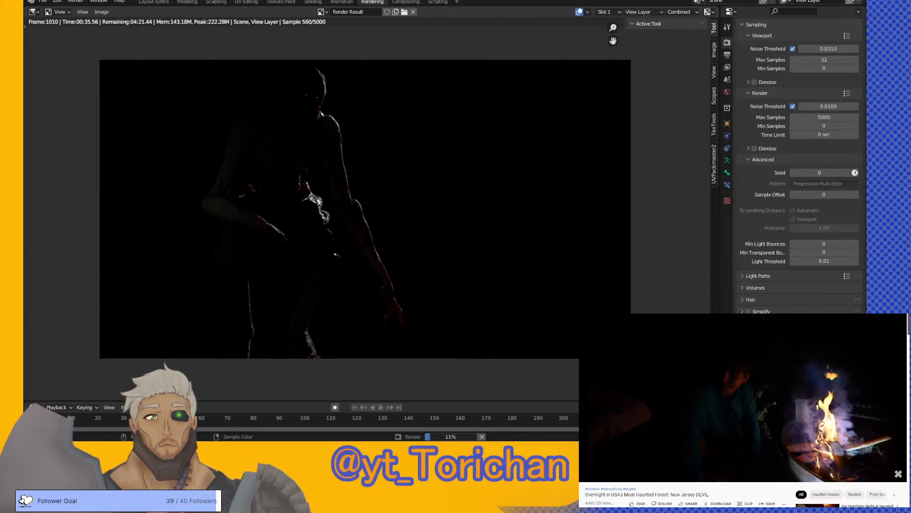
{"action": "key", "text": "Escape"}
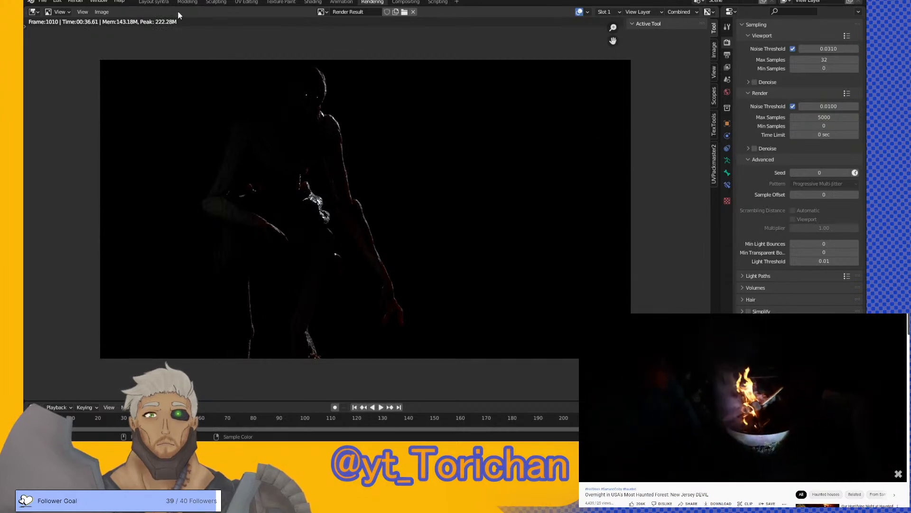
{"action": "left_click", "coordinate": [155, 2]}
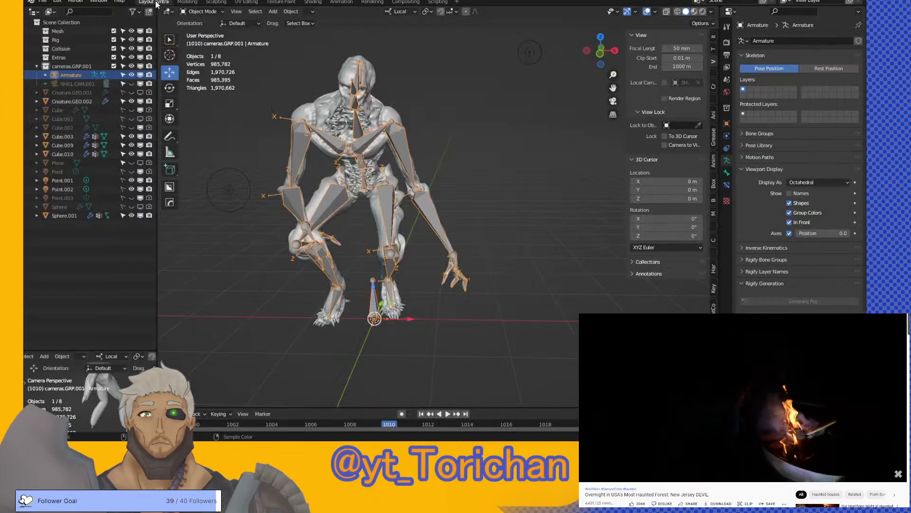
- Deselect the armature, toggle the Point.001 light's visibility off and on, and check the light settings of Point.002 and Point.001
{"action": "left_click", "coordinate": [510, 71]}
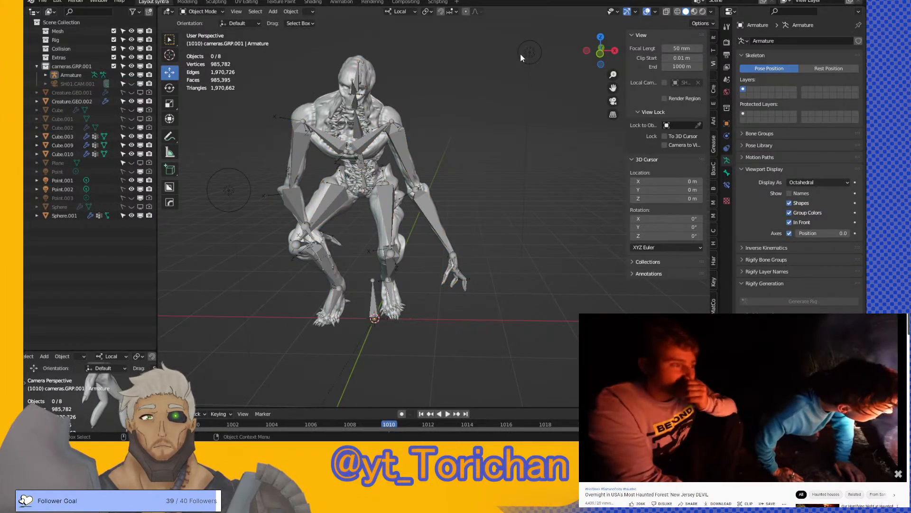
{"action": "left_click", "coordinate": [131, 181]}
{"action": "left_click", "coordinate": [131, 180]}
{"action": "left_click", "coordinate": [131, 181]}
{"action": "left_click", "coordinate": [131, 181]}
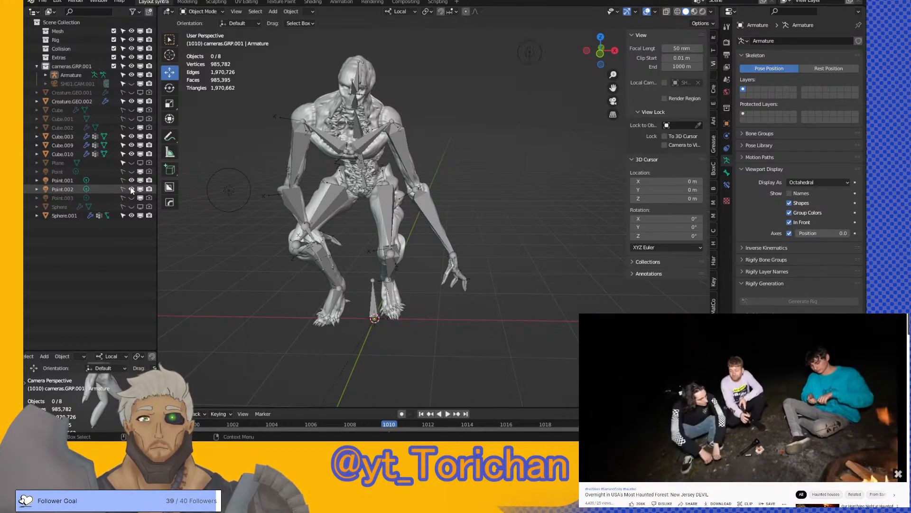
{"action": "left_click", "coordinate": [65, 189]}
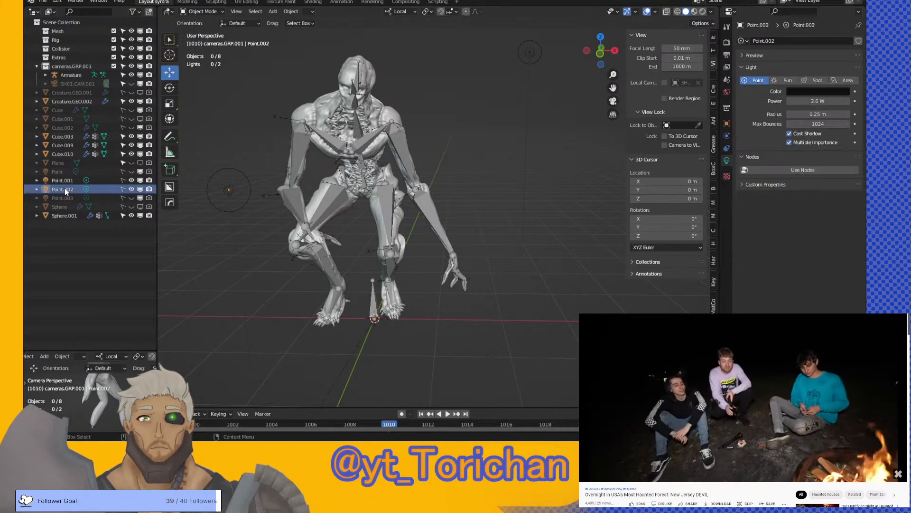
{"action": "left_click", "coordinate": [71, 181]}
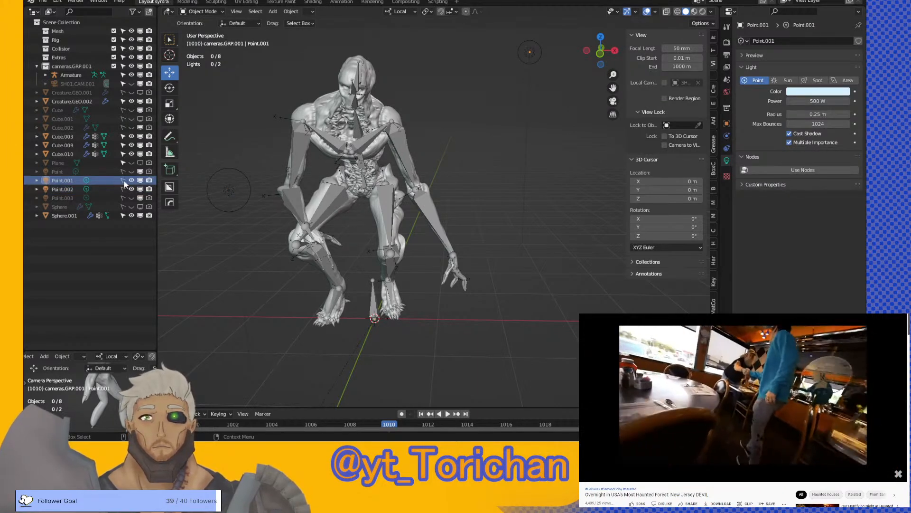
- Make the Point.001 light selectable and move it horizontally, forward on Y and slightly farther out on X beside the creature
{"action": "left_click", "coordinate": [123, 180]}
{"action": "middle_click_drag", "start_coordinate": [457, 79], "coordinate": [468, 137]}
{"action": "scroll", "coordinate": [469, 147], "scroll_direction": "down", "scroll_amount": 5}
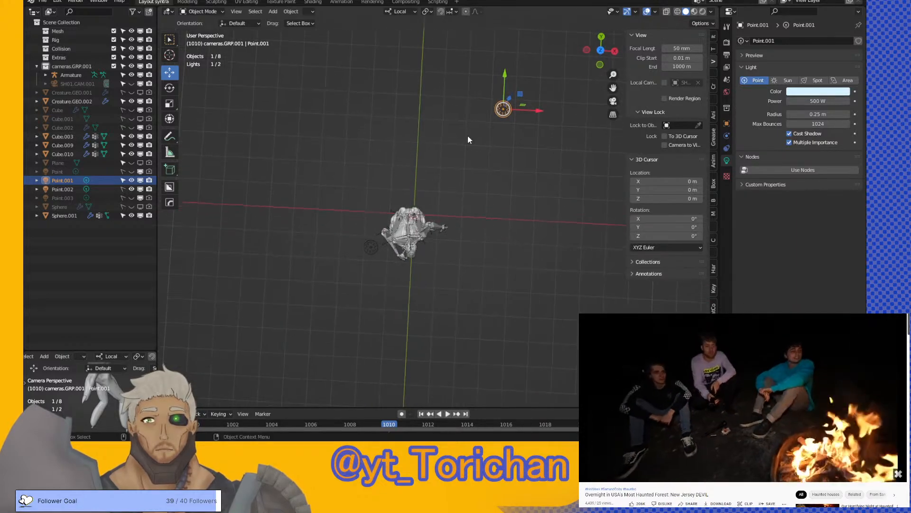
{"action": "left_click_drag", "start_coordinate": [525, 98], "coordinate": [547, 132]}
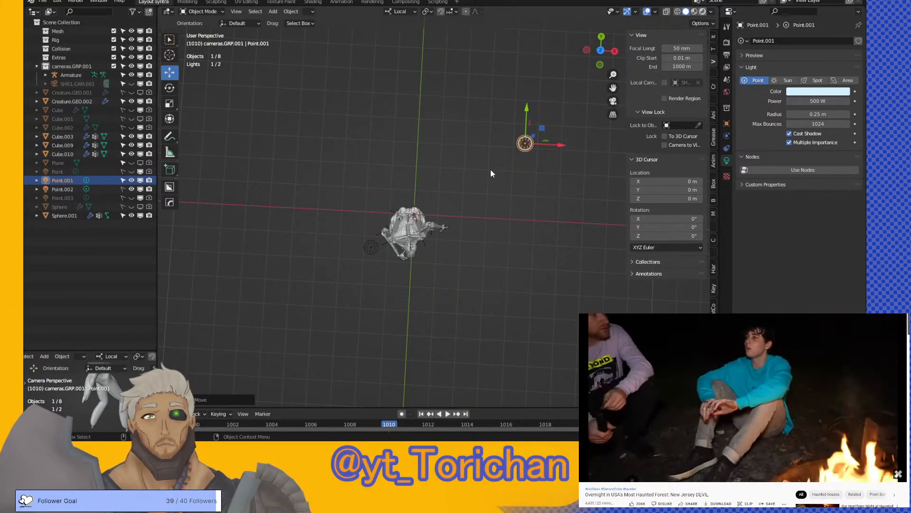
- Switch the viewport to rendered shading and lower the Point.001 light along Z beside the creature
{"action": "key", "text": "z"}
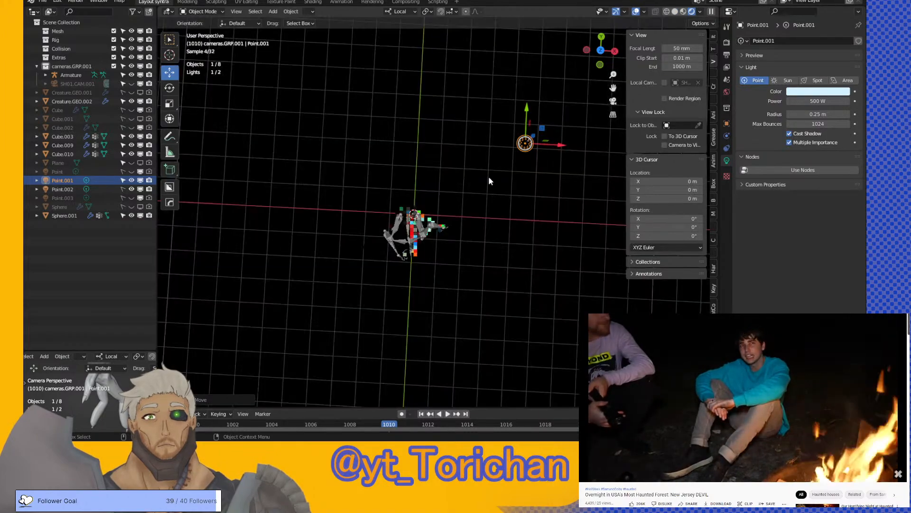
{"action": "middle_click_drag", "start_coordinate": [488, 169], "coordinate": [500, 123]}
{"action": "scroll", "coordinate": [482, 149], "scroll_direction": "up", "scroll_amount": 10}
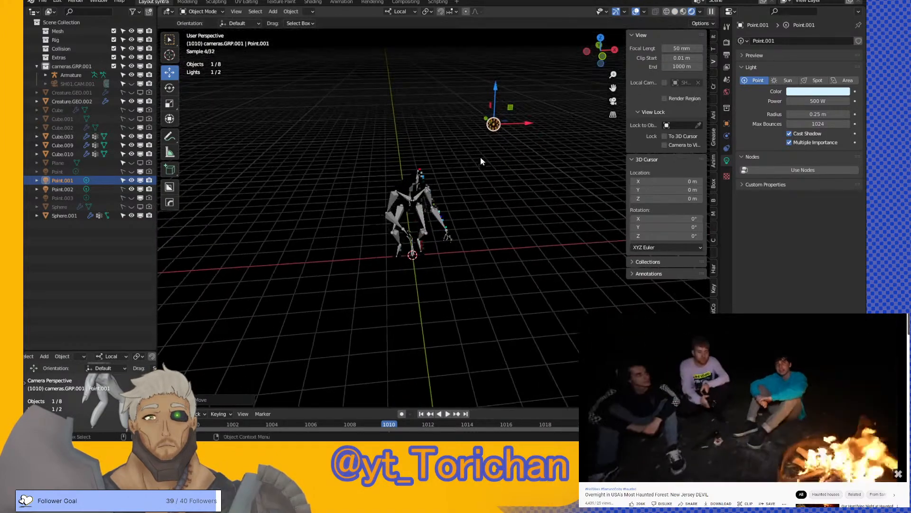
{"action": "middle_click_drag", "start_coordinate": [498, 111], "coordinate": [509, 216], "text": "shift"}
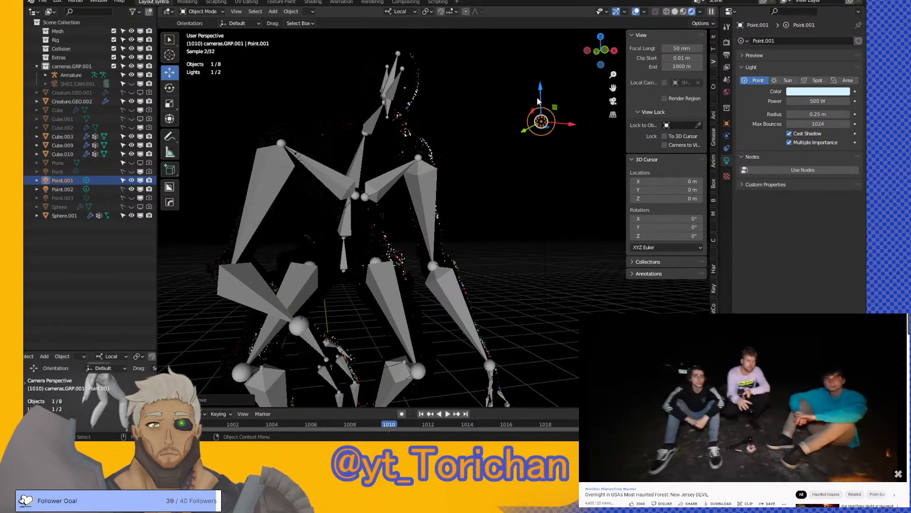
{"action": "left_click_drag", "start_coordinate": [540, 100], "coordinate": [542, 187]}
{"action": "scroll", "coordinate": [465, 189], "scroll_direction": "up", "scroll_amount": 2}
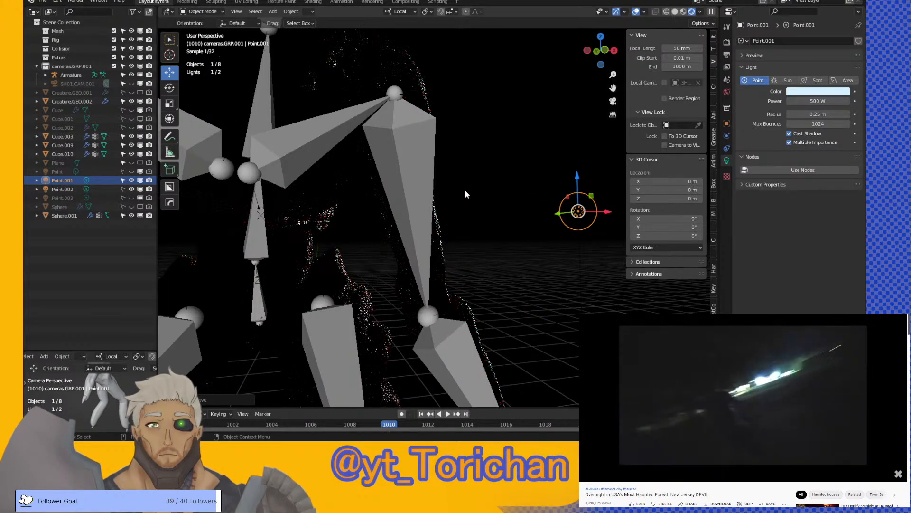
- Examine the rim lighting on the creature's head, shoulder, arm, legs and feet through the scene camera
{"action": "left_click", "coordinate": [612, 101]}
{"action": "scroll", "coordinate": [429, 163], "scroll_direction": "up", "scroll_amount": 5}
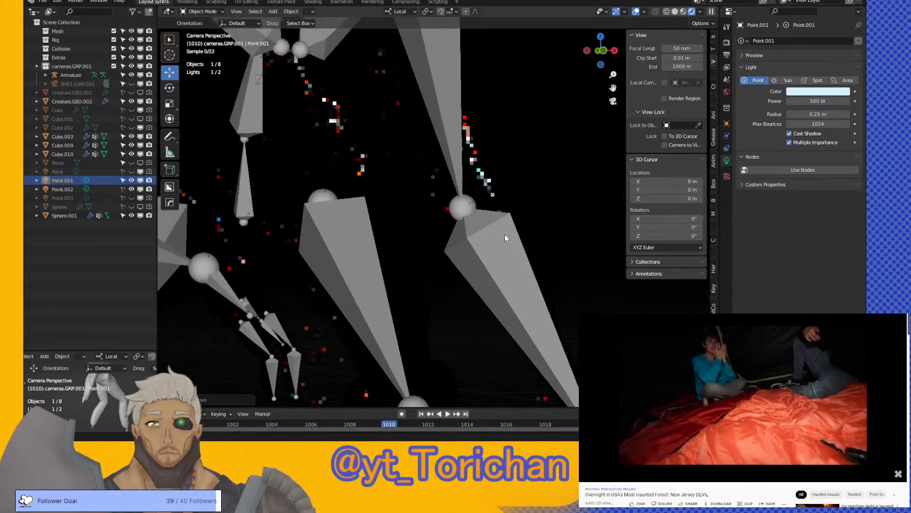
{"action": "scroll", "coordinate": [512, 139], "scroll_direction": "down", "scroll_amount": 4}
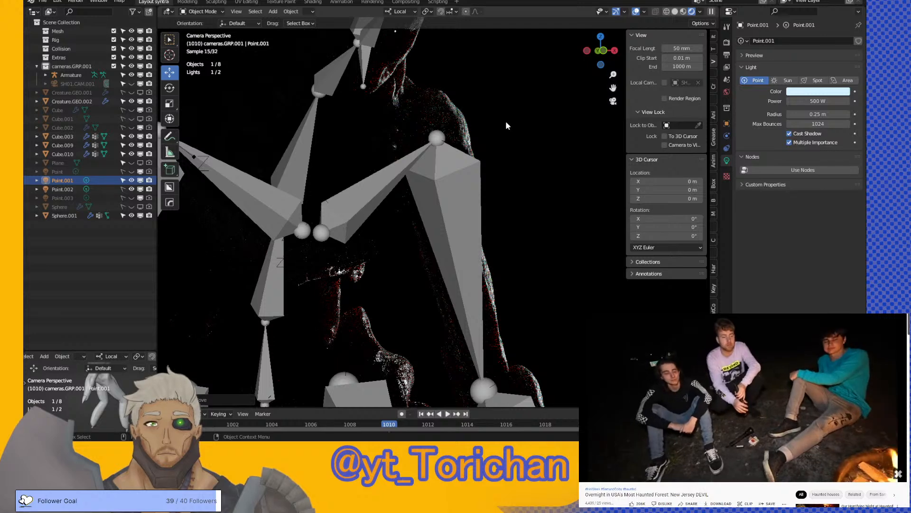
{"action": "scroll", "coordinate": [505, 120], "scroll_direction": "up", "scroll_amount": 4}
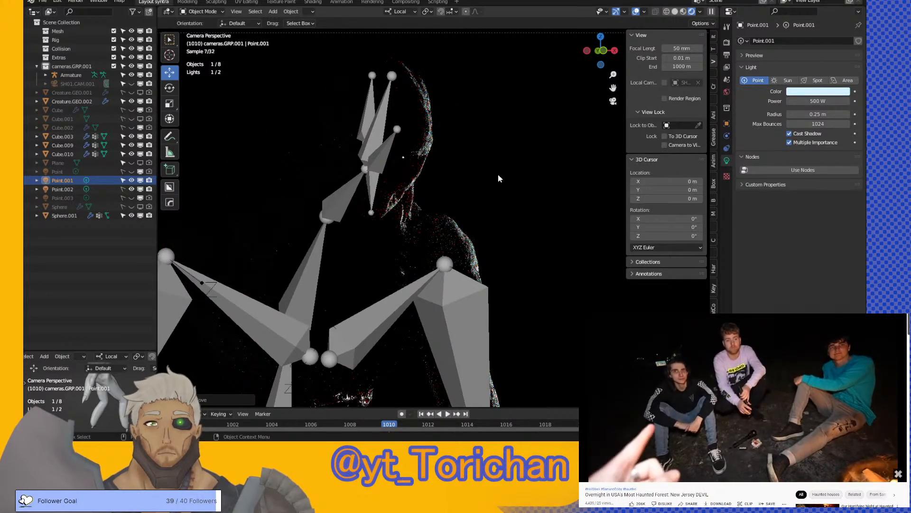
{"action": "scroll", "coordinate": [497, 174], "scroll_direction": "down", "scroll_amount": 3}
{"action": "middle_click_drag", "start_coordinate": [509, 260], "coordinate": [499, 132], "text": "shift"}
{"action": "middle_click_drag", "start_coordinate": [495, 185], "coordinate": [482, 130], "text": "shift"}
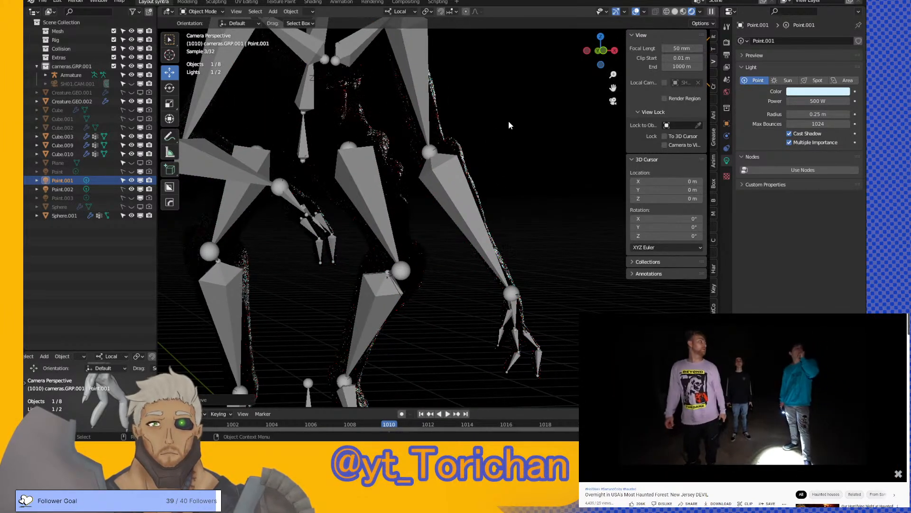
{"action": "scroll", "coordinate": [483, 164], "scroll_direction": "down", "scroll_amount": 1}
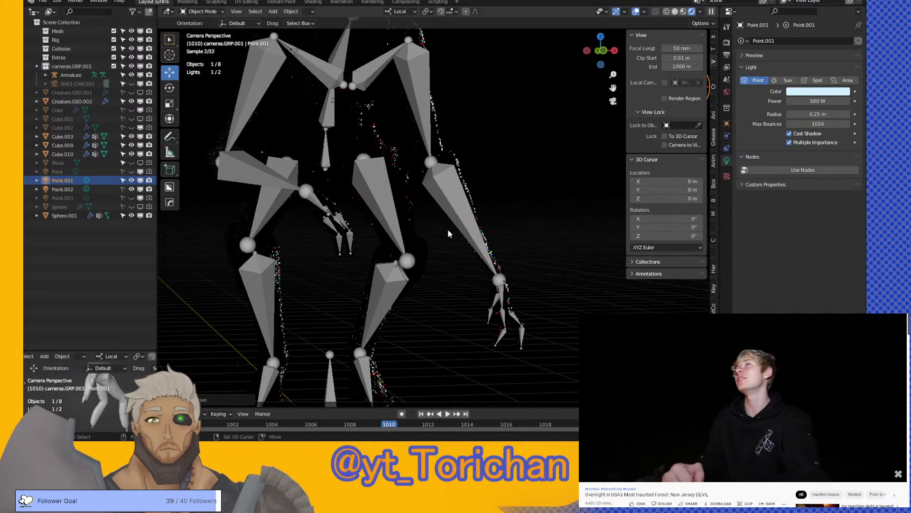
{"action": "middle_click_drag", "start_coordinate": [448, 229], "coordinate": [457, 146], "text": "shift"}
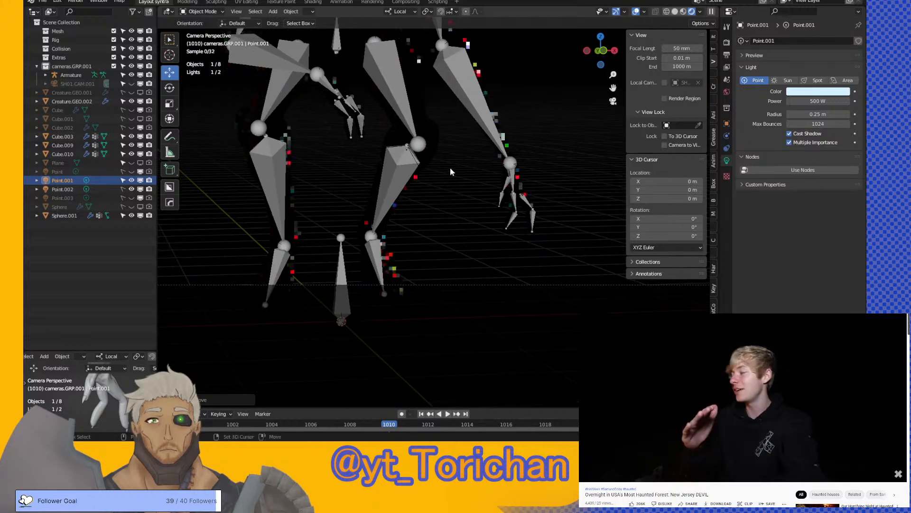
{"action": "scroll", "coordinate": [422, 223], "scroll_direction": "up", "scroll_amount": 5}
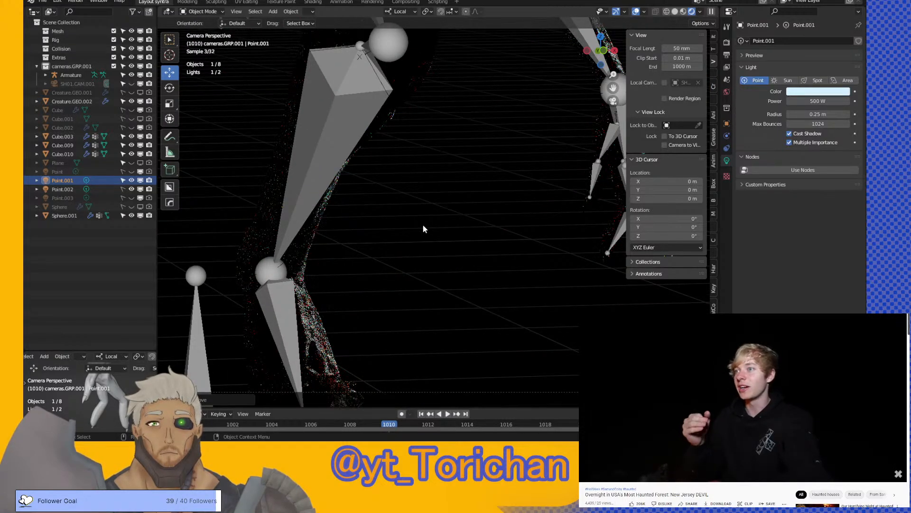
{"action": "scroll", "coordinate": [438, 209], "scroll_direction": "down", "scroll_amount": 5}
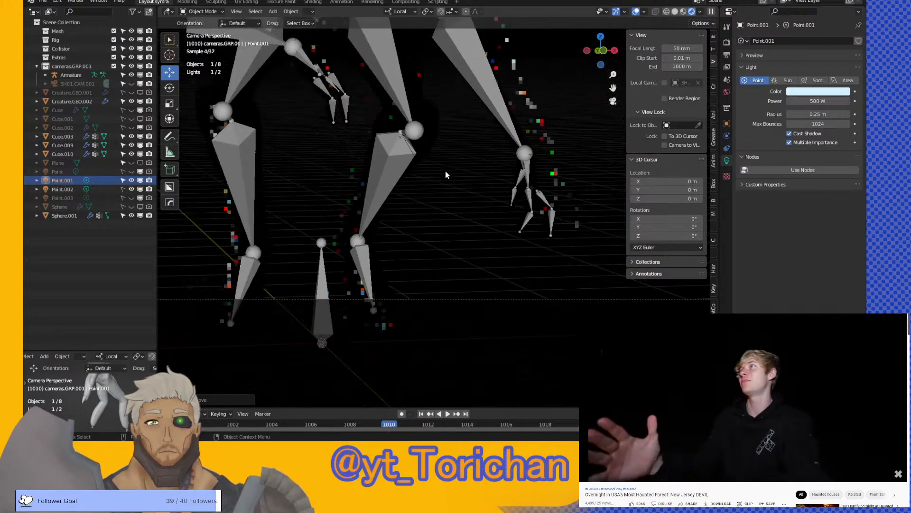